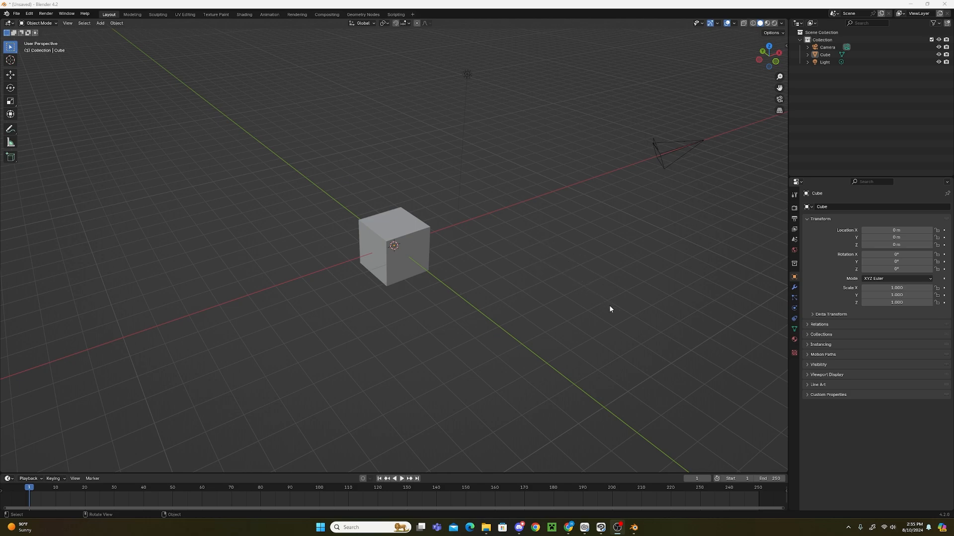
Turn on the Screencast Keys overlay for the 3D viewport.
{"action": "middle_click_drag", "start_coordinate": [610, 309], "coordinate": [377, 306]}
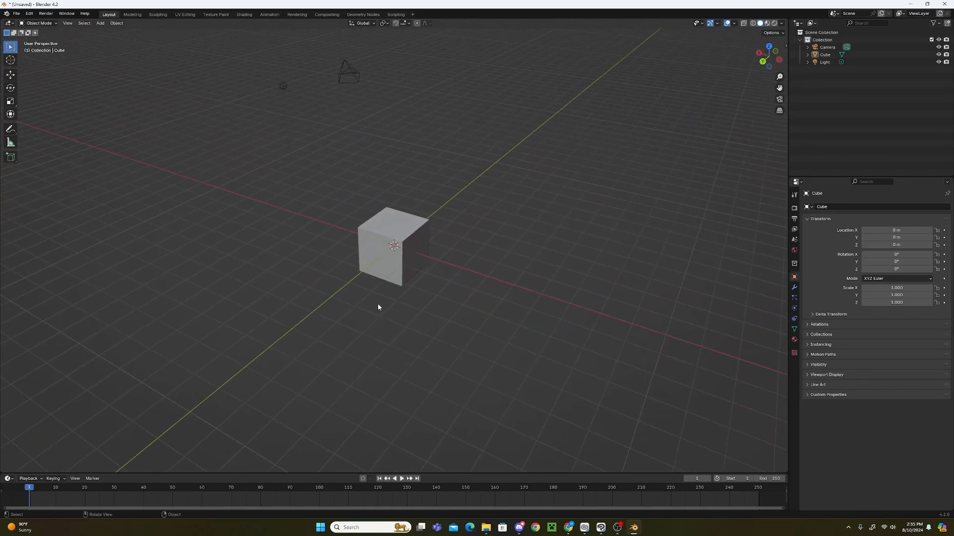
{"action": "key", "text": "n"}
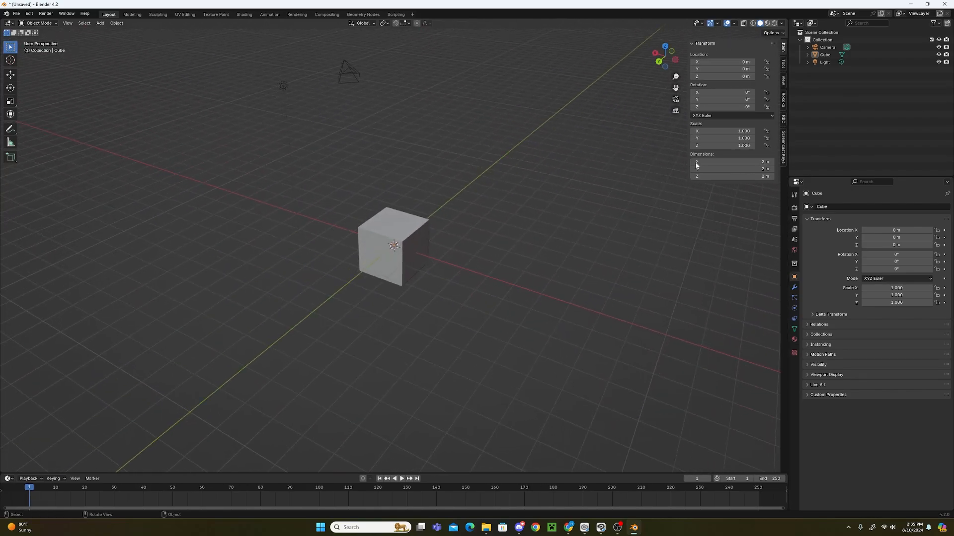
{"action": "left_click", "coordinate": [783, 143]}
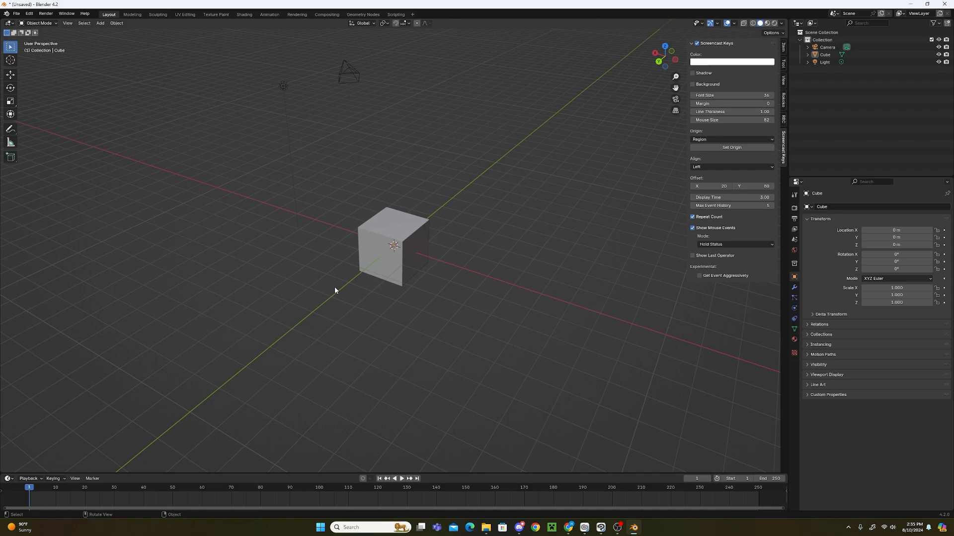
{"action": "left_click", "coordinate": [698, 45]}
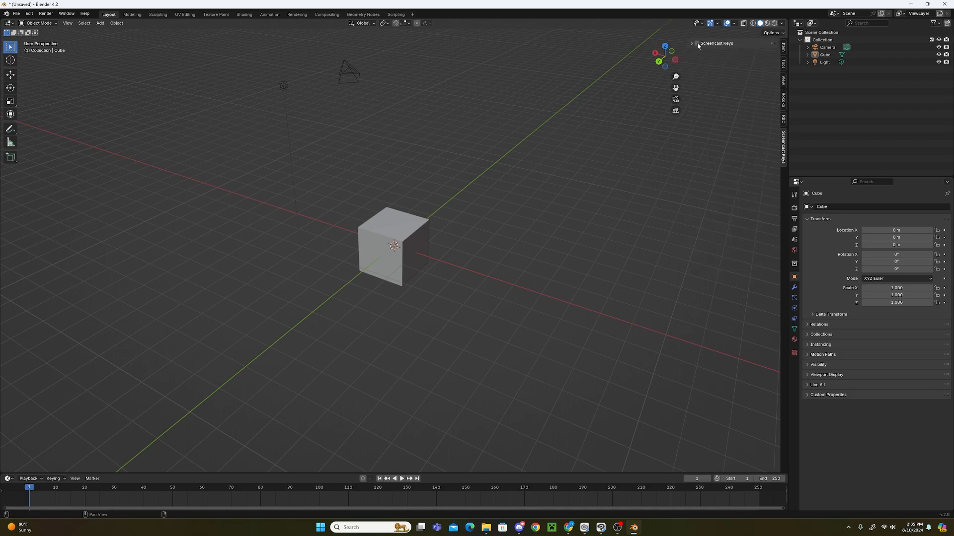
{"action": "left_click", "coordinate": [692, 44]}
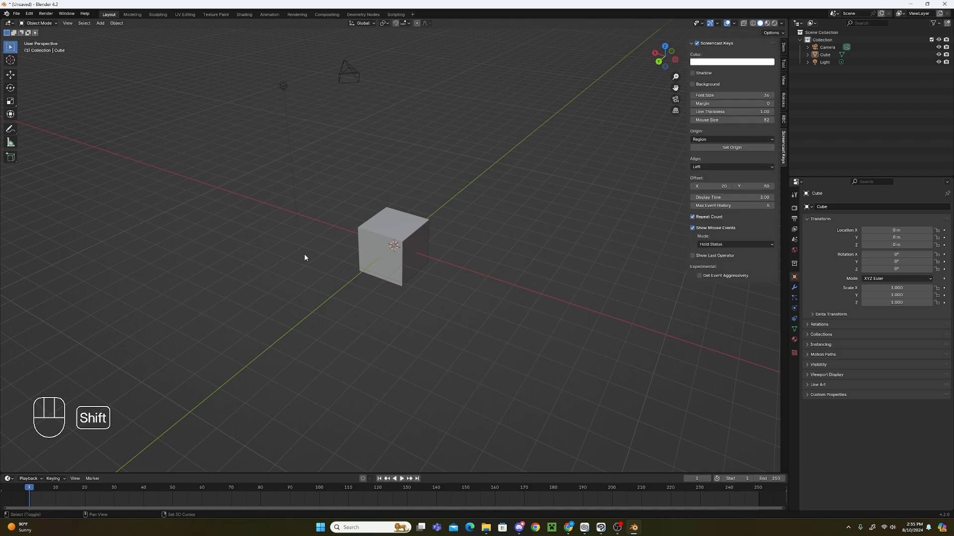
Examine the default cube by orbiting, panning and zooming the viewport, and hide the sidebar.
{"action": "middle_click_drag", "start_coordinate": [517, 301], "coordinate": [556, 291]}
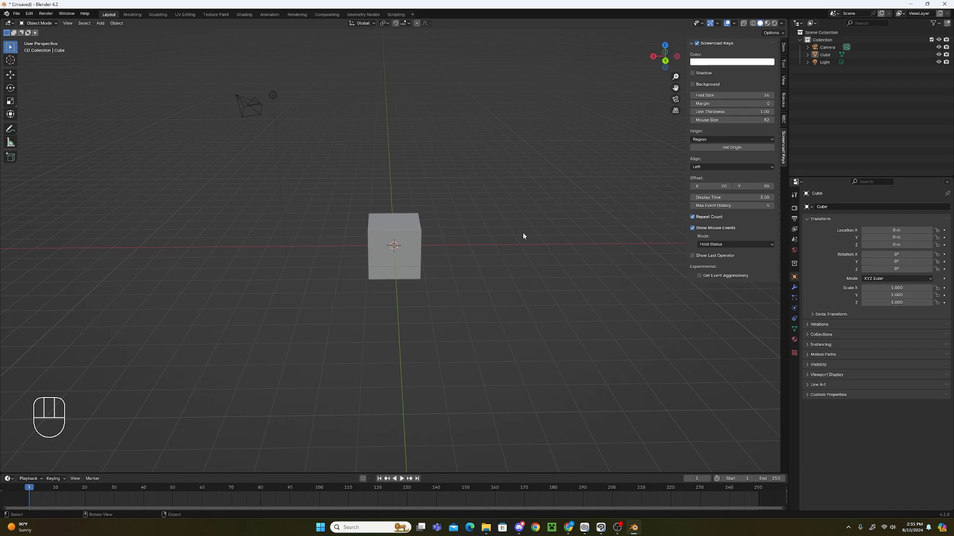
{"action": "middle_click_drag", "start_coordinate": [452, 211], "coordinate": [510, 168], "text": "shift"}
{"action": "scroll", "coordinate": [486, 206], "scroll_direction": "up", "scroll_amount": 4}
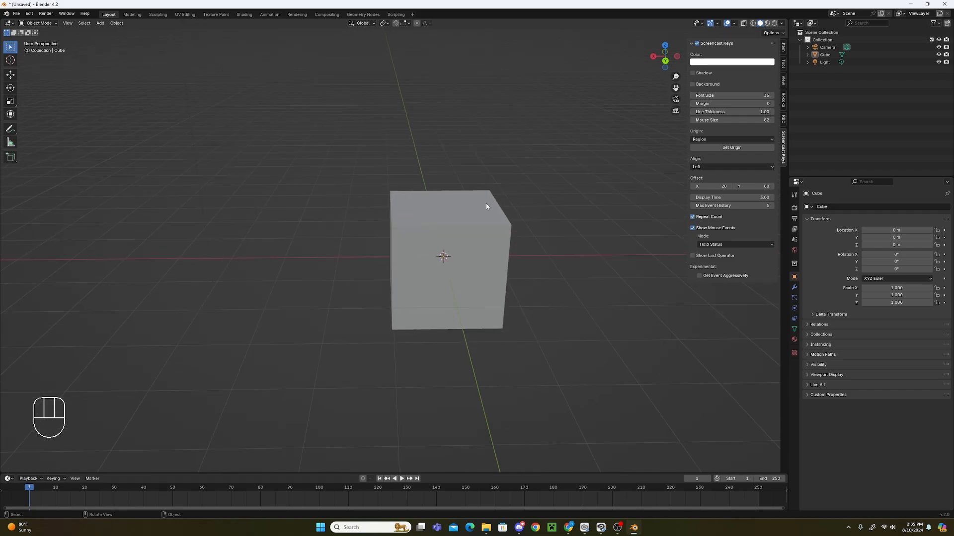
{"action": "scroll", "coordinate": [486, 204], "scroll_direction": "down", "scroll_amount": 5}
{"action": "middle_click_drag", "start_coordinate": [516, 255], "coordinate": [454, 225]}
{"action": "key", "text": "n"}
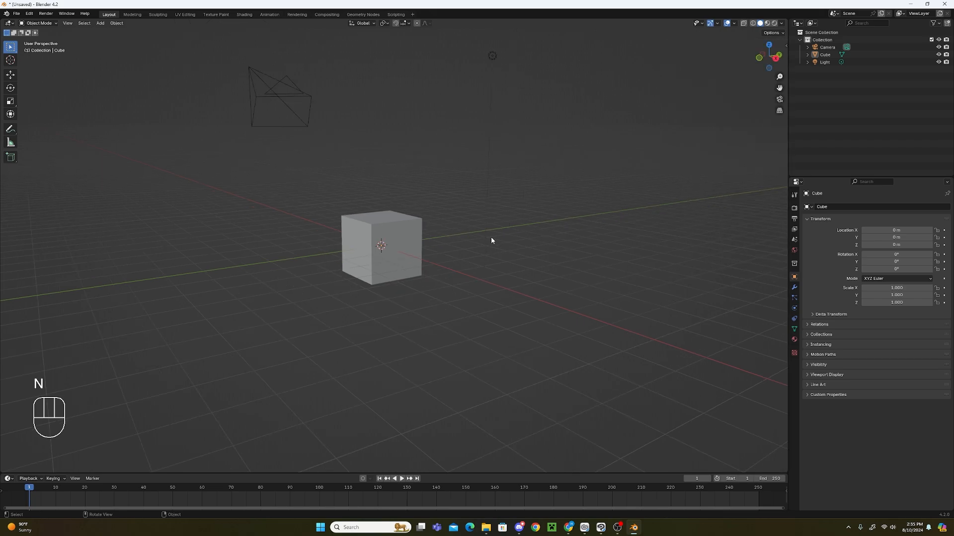
View the cube from the front, right and top orthographic views, ending in a free perspective view.
{"action": "key", "text": "KP_1"}
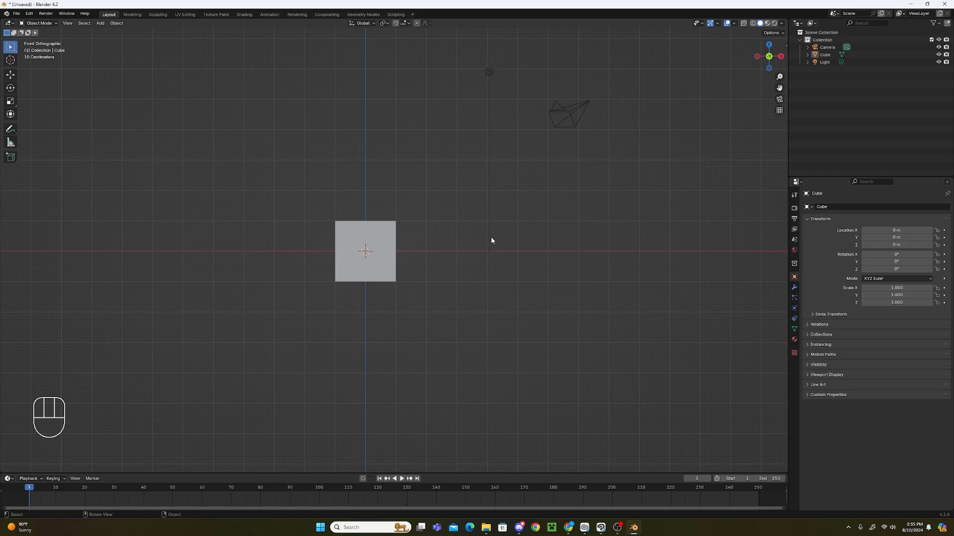
{"action": "key", "text": "KP_3"}
{"action": "key", "text": "KP_7"}
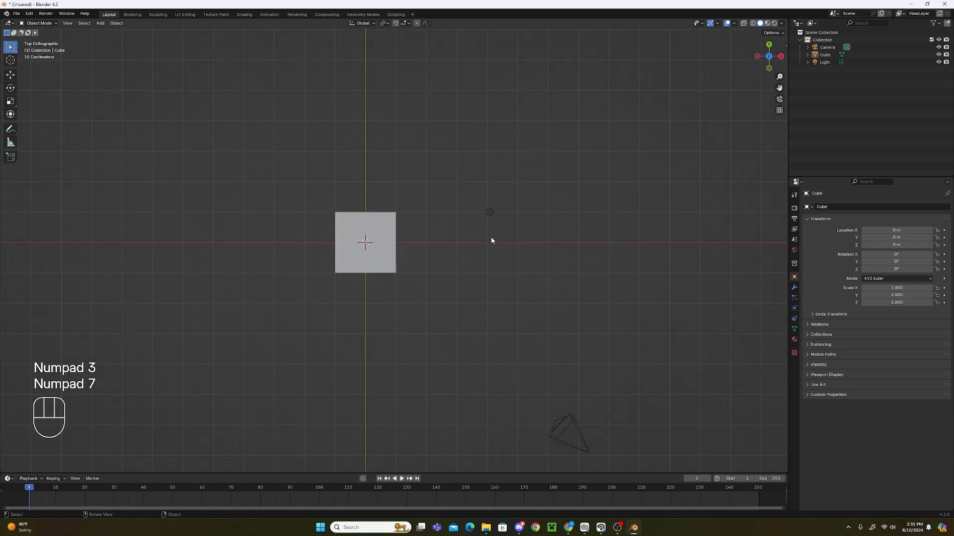
{"action": "middle_click_drag", "start_coordinate": [526, 304], "coordinate": [527, 281]}
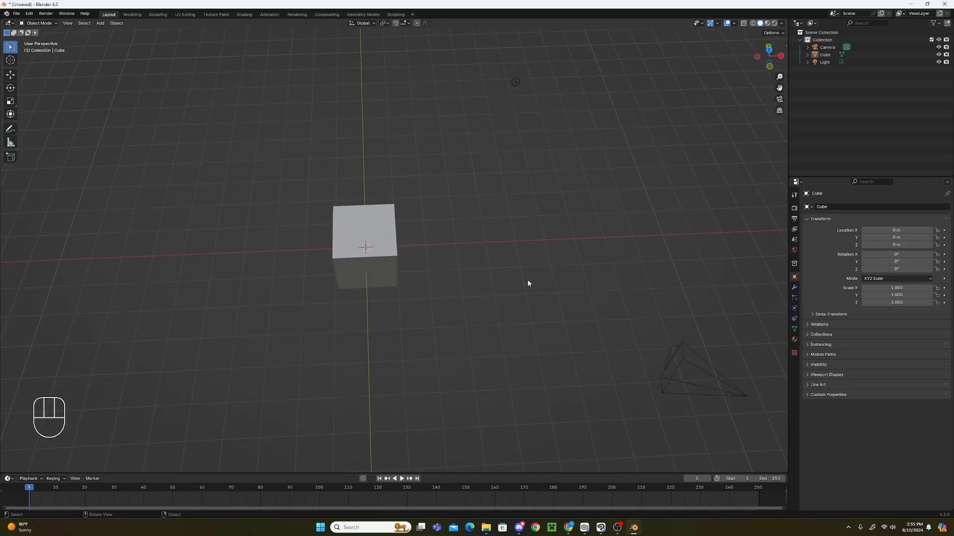
Compare the right view with the opposite left view, and the front view with the opposite back view.
{"action": "key", "text": "KP_3"}
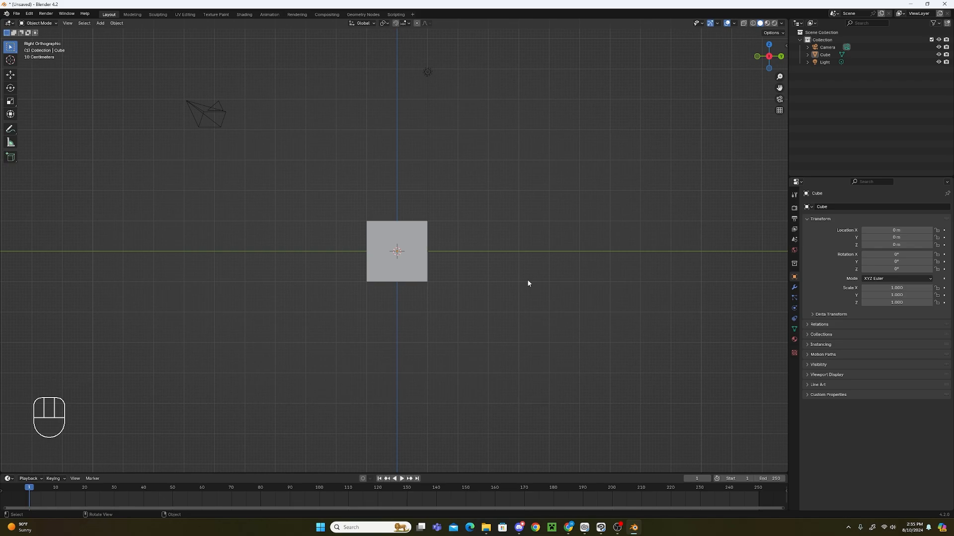
{"action": "key", "text": "KP_9"}
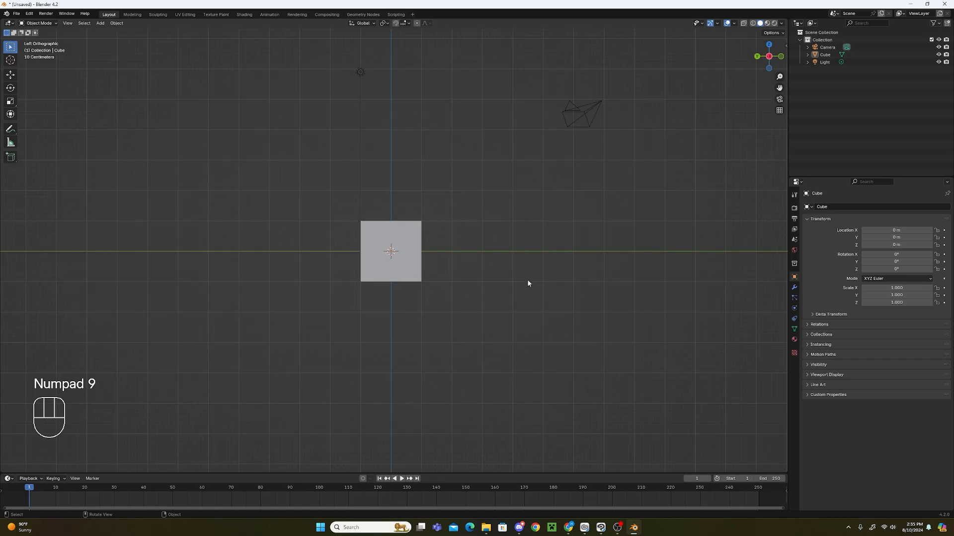
{"action": "key", "text": "KP_1"}
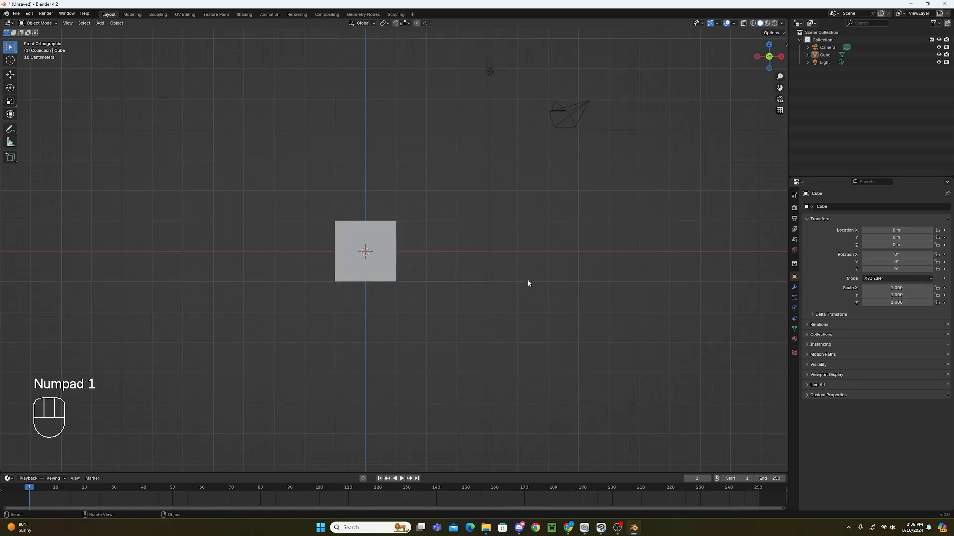
{"action": "key", "text": "KP_9"}
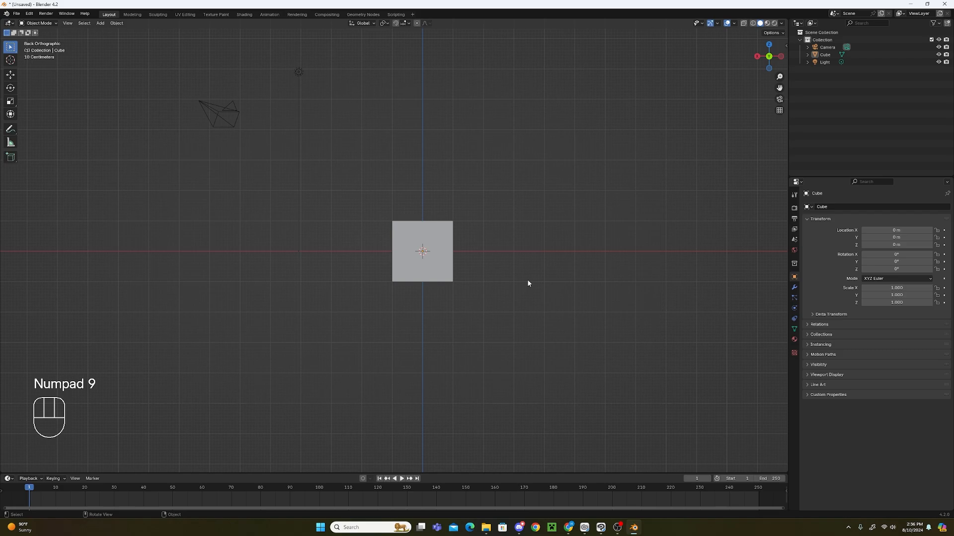
{"action": "middle_click_drag", "start_coordinate": [481, 228], "coordinate": [589, 245]}
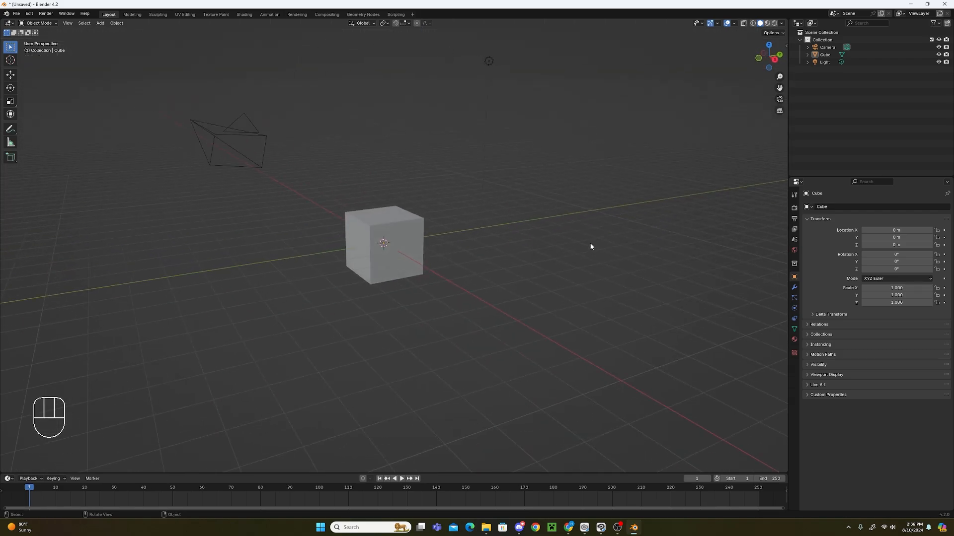
{"action": "key", "text": "KP_1"}
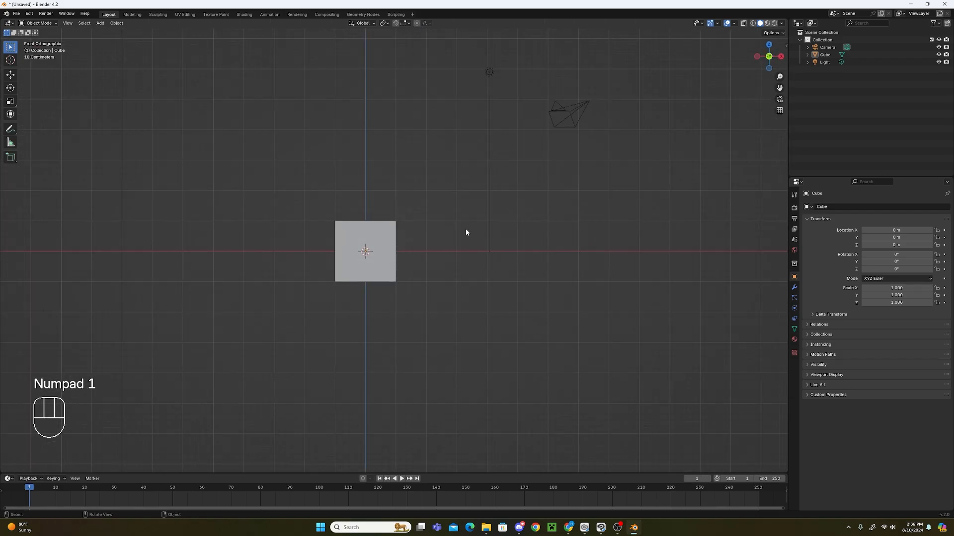
Delete the default camera and light from the scene together.
{"action": "middle_click_drag", "start_coordinate": [466, 230], "coordinate": [536, 302]}
{"action": "scroll", "coordinate": [546, 288], "scroll_direction": "up", "scroll_amount": 2}
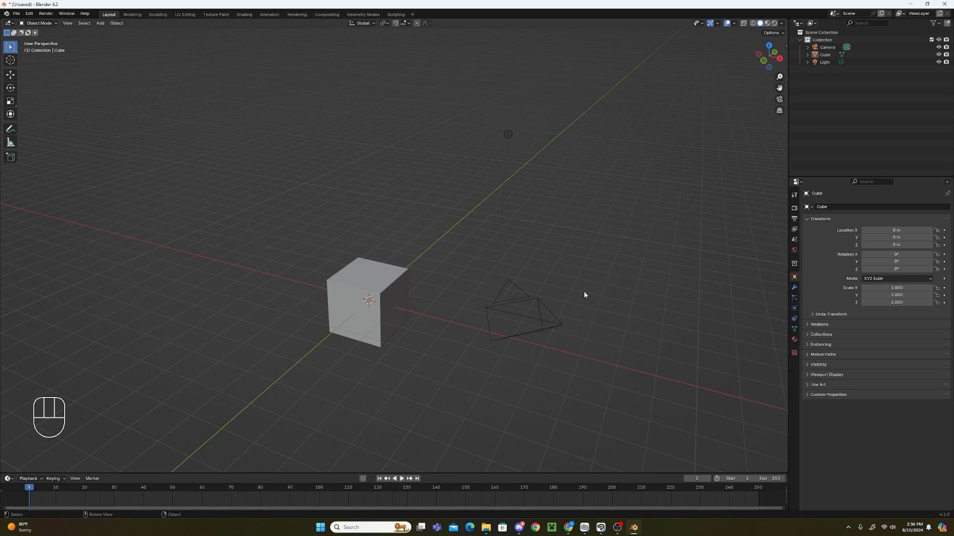
{"action": "mouse_move", "coordinate": [584, 295]}
{"action": "middle_mouse_down"}
{"action": "mouse_move", "coordinate": [596, 313]}
{"action": "mouse_move", "coordinate": [588, 306]}
{"action": "middle_mouse_up"}
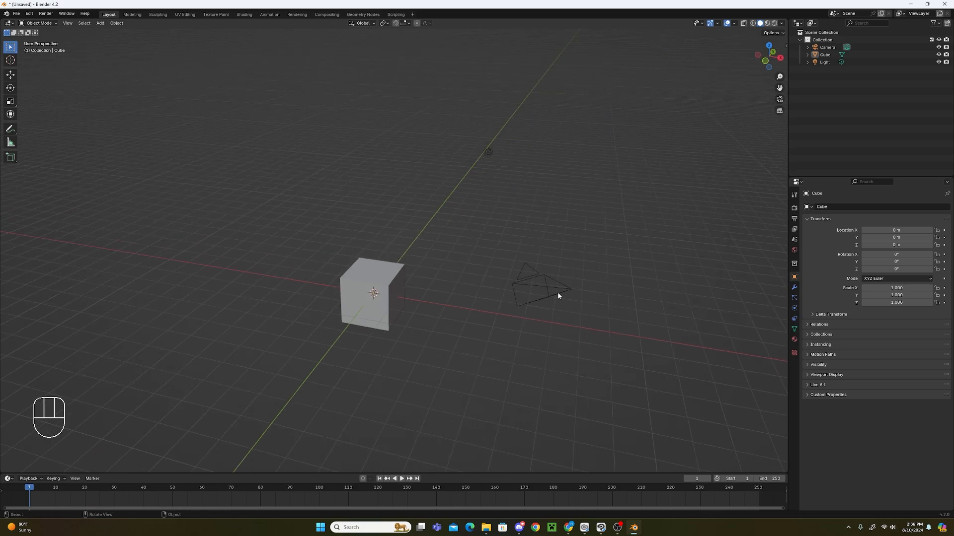
{"action": "key", "text": "shift"}
{"action": "key", "text": "shift"}
{"action": "left_click", "coordinate": [533, 275], "text": "shift"}
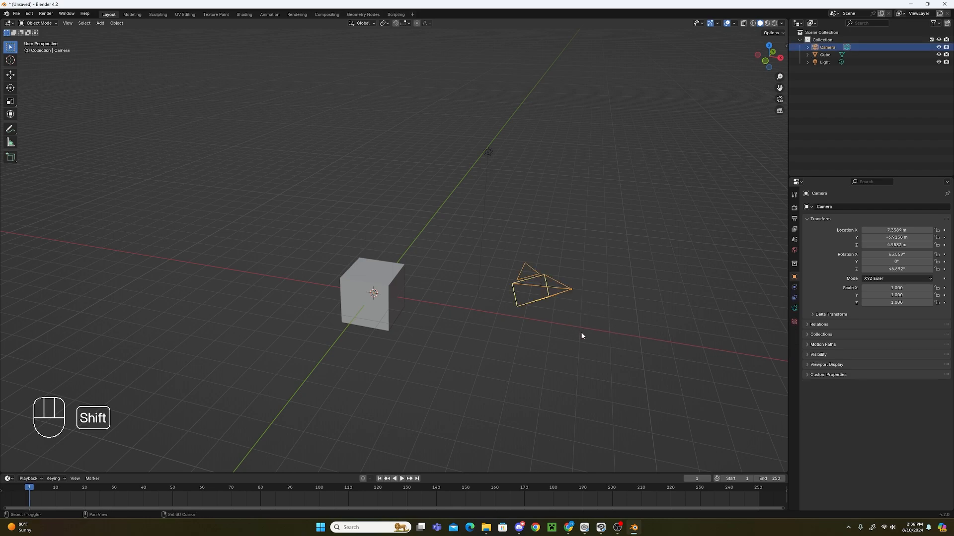
{"action": "left_click", "coordinate": [489, 153], "text": "shift"}
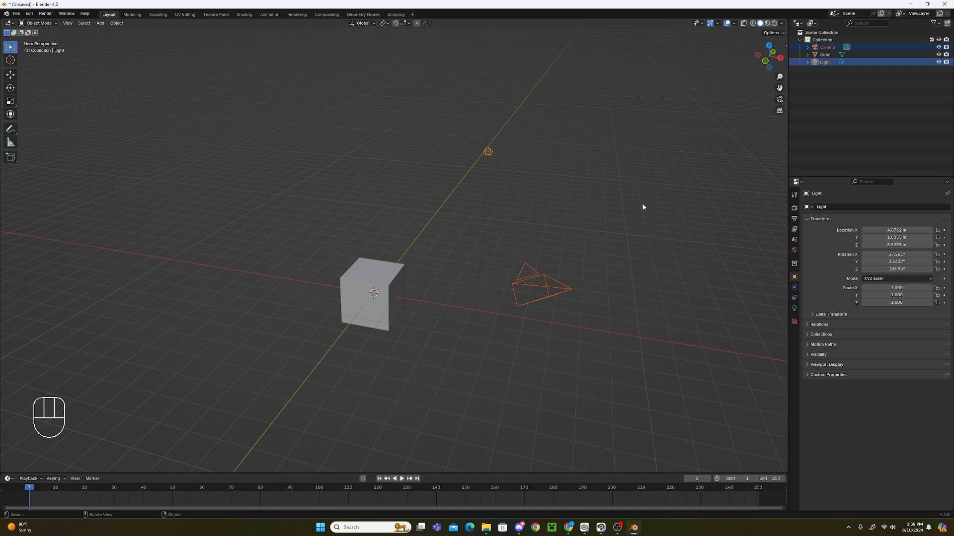
{"action": "key", "text": "x"}
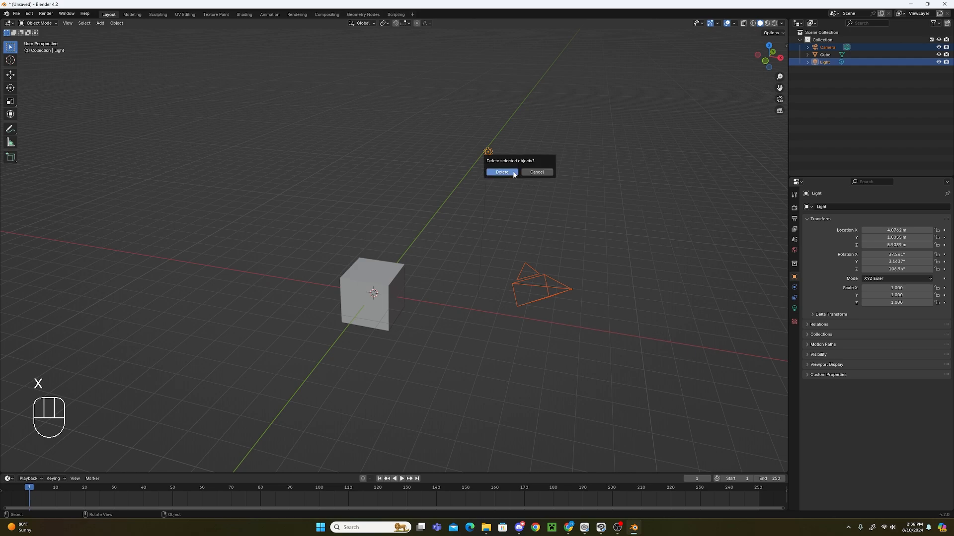
{"action": "left_click", "coordinate": [512, 171]}
Delete the default cube and add a new mesh cube in its place.
{"action": "middle_click_drag", "start_coordinate": [452, 245], "coordinate": [473, 252]}
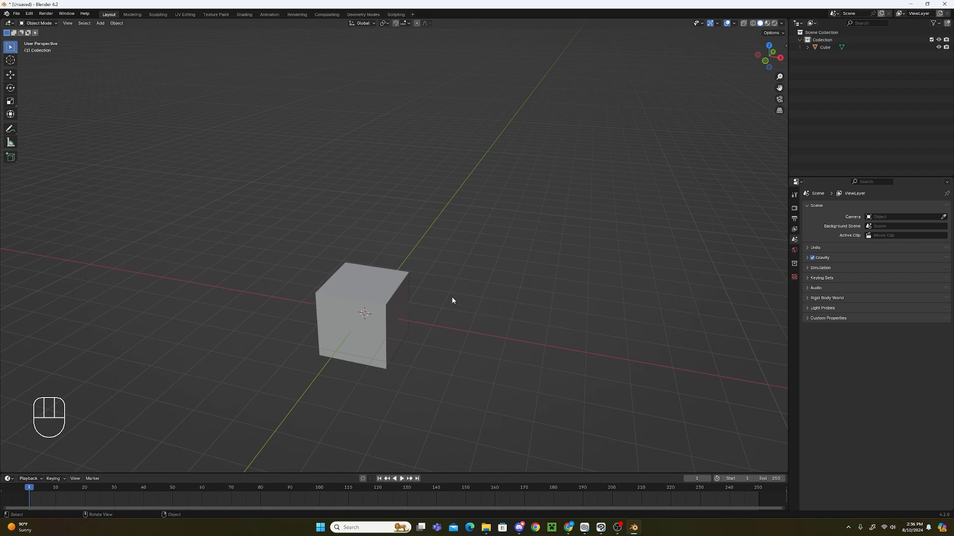
{"action": "left_click", "coordinate": [391, 305]}
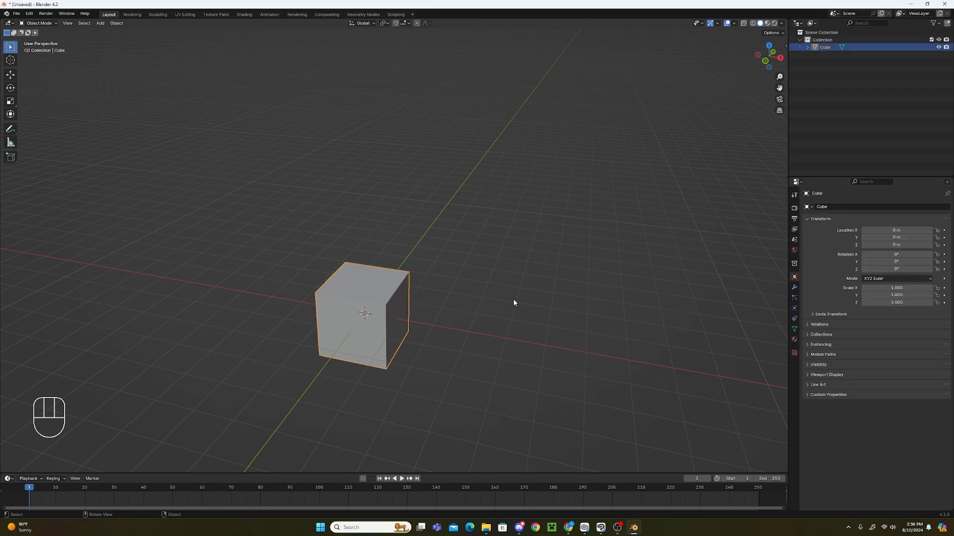
{"action": "key", "text": "x"}
{"action": "left_click", "coordinate": [514, 300]}
{"action": "key", "text": "shift+a"}
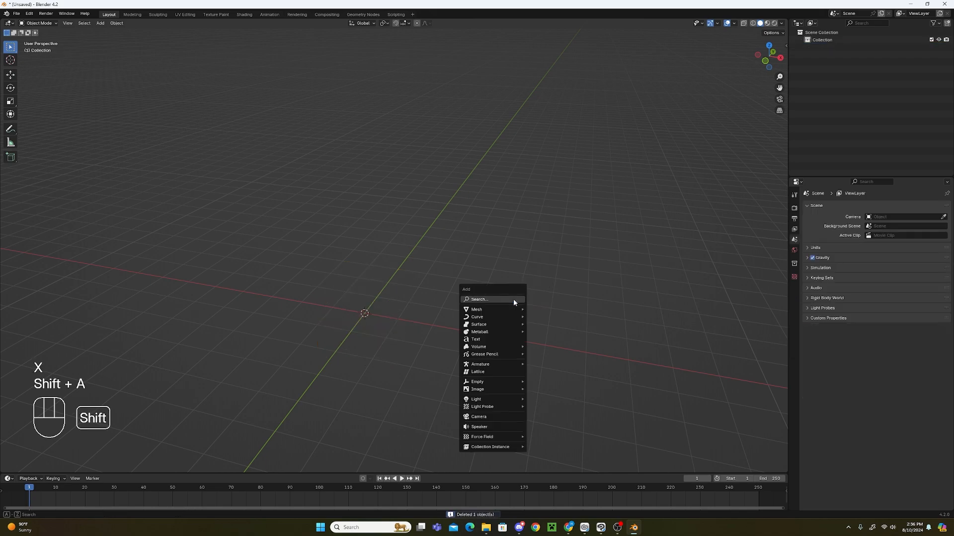
{"action": "mouse_move", "coordinate": [519, 310]}
{"action": "left_click", "coordinate": [570, 316]}
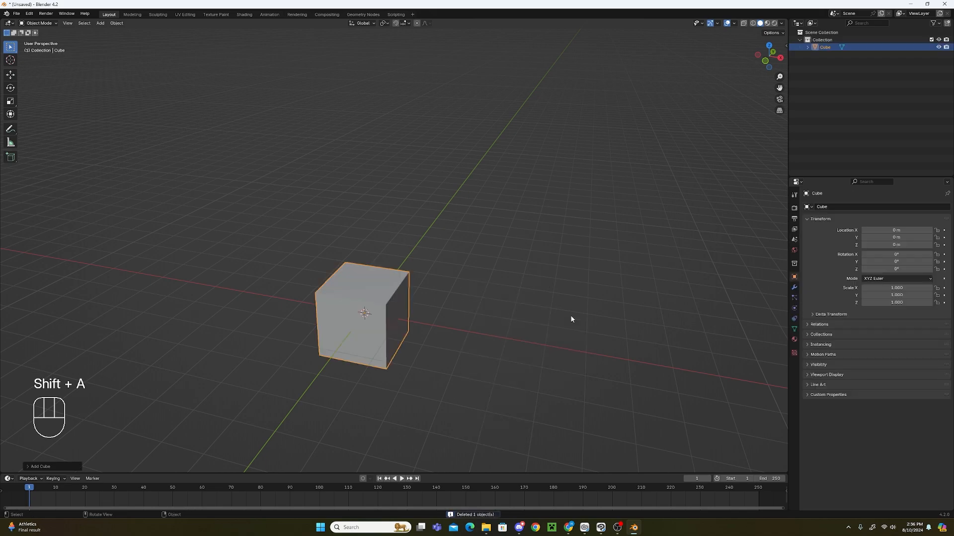
{"action": "middle_click_drag", "start_coordinate": [379, 255], "coordinate": [510, 207], "text": "shift"}
{"action": "scroll", "coordinate": [552, 277], "scroll_direction": "up", "scroll_amount": 2}
{"action": "scroll", "coordinate": [558, 279], "scroll_direction": "down", "scroll_amount": 3}
{"action": "scroll", "coordinate": [514, 211], "scroll_direction": "up", "scroll_amount": 1}
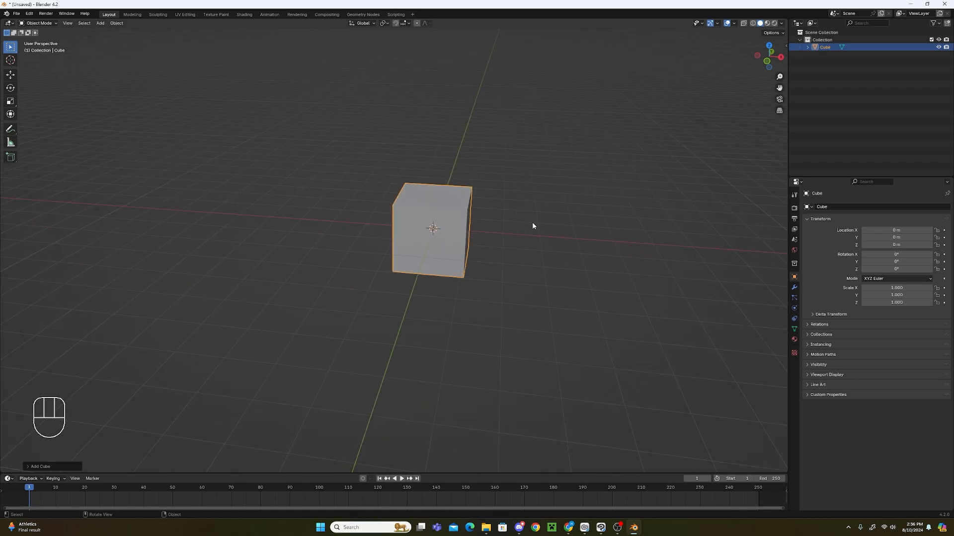
{"action": "key", "text": "shift"}
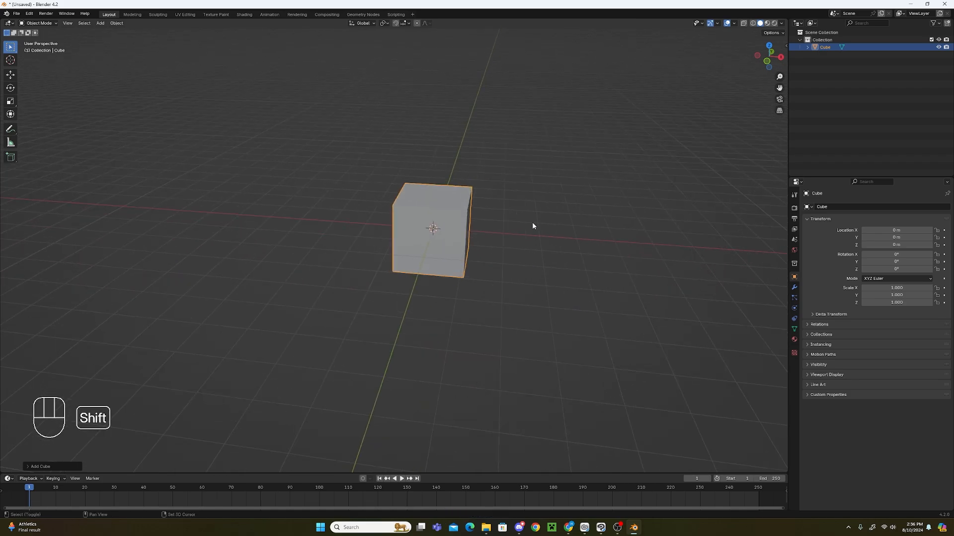
{"action": "key", "text": "shift+a"}
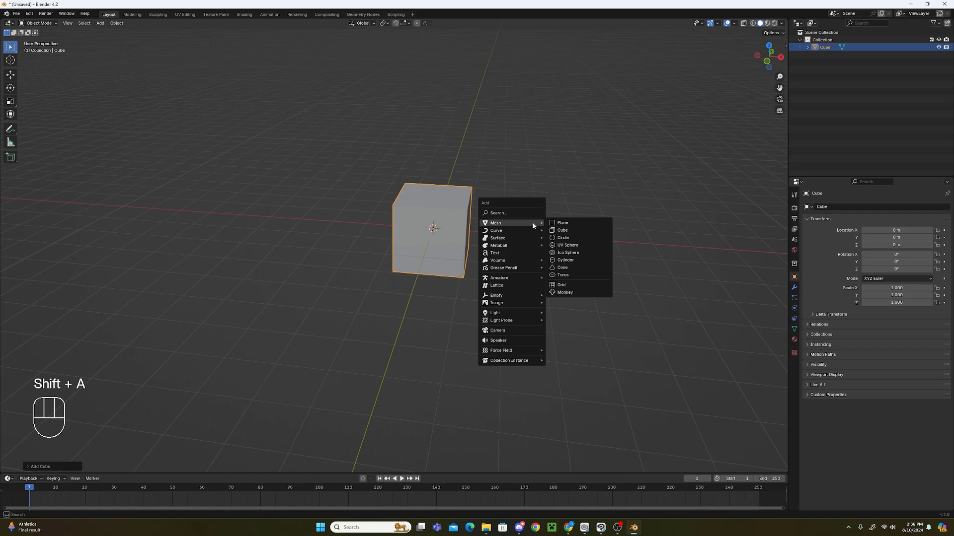
{"action": "mouse_move", "coordinate": [489, 222]}
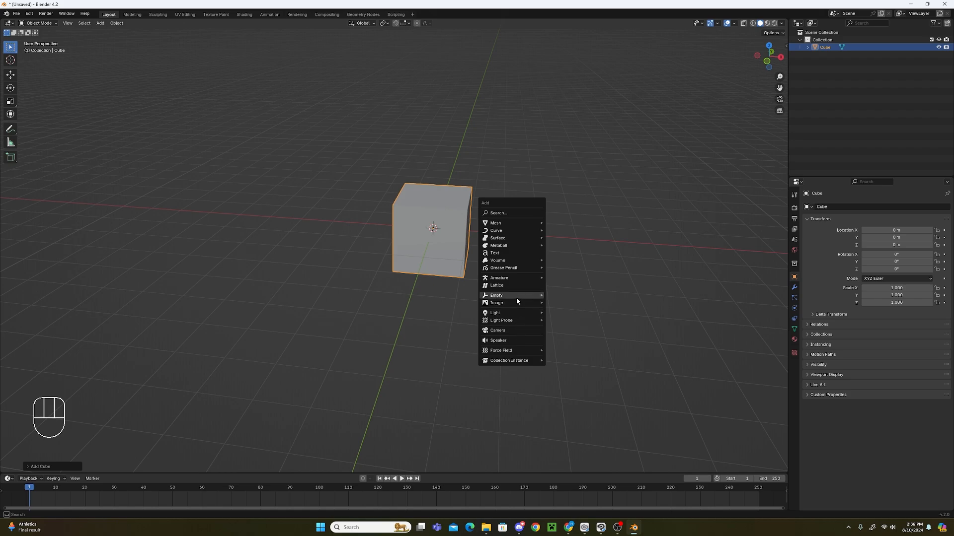
{"action": "mouse_move", "coordinate": [519, 303]}
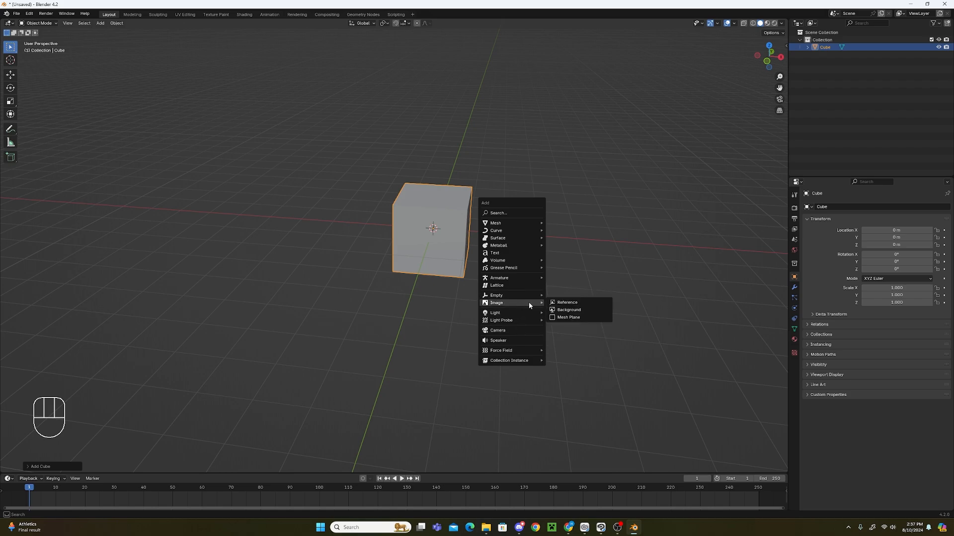
{"action": "left_click", "coordinate": [583, 317]}
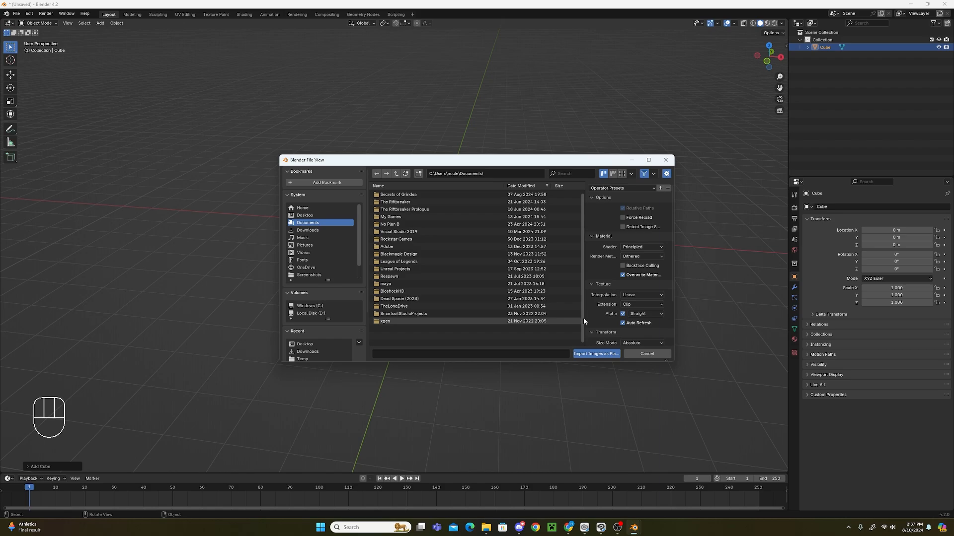
{"action": "left_click", "coordinate": [307, 230]}
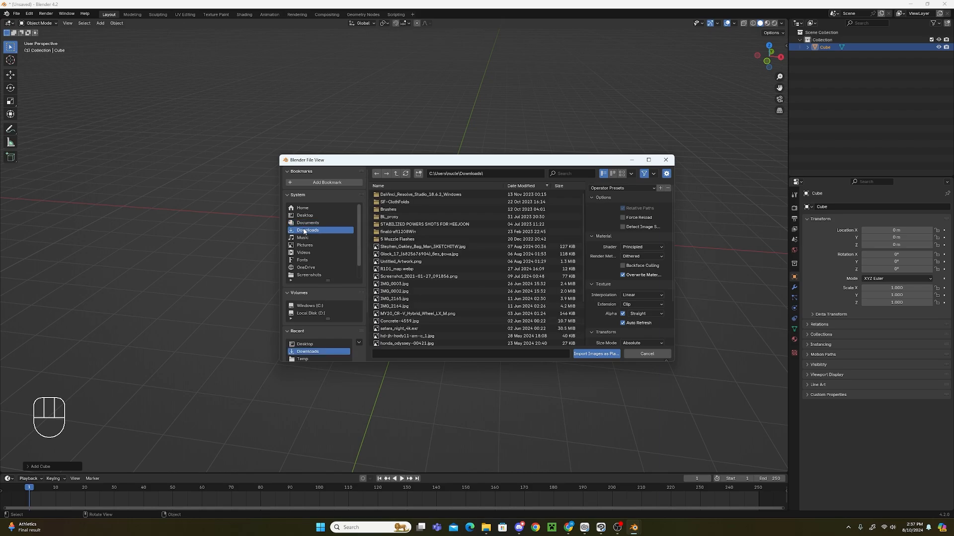
{"action": "double_click", "coordinate": [473, 255]}
Move the image plane along the X axis to about -2.195 m, beside the cube.
{"action": "key", "text": "g"}
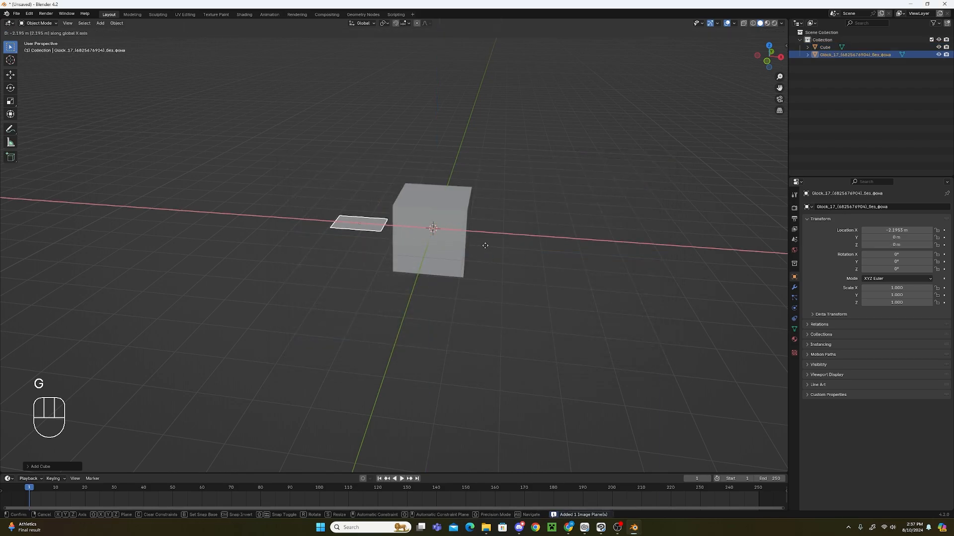
{"action": "left_click", "coordinate": [486, 245]}
{"action": "scroll", "coordinate": [511, 211], "scroll_direction": "up", "scroll_amount": 5}
{"action": "middle_click_drag", "start_coordinate": [367, 180], "coordinate": [358, 247], "text": "shift"}
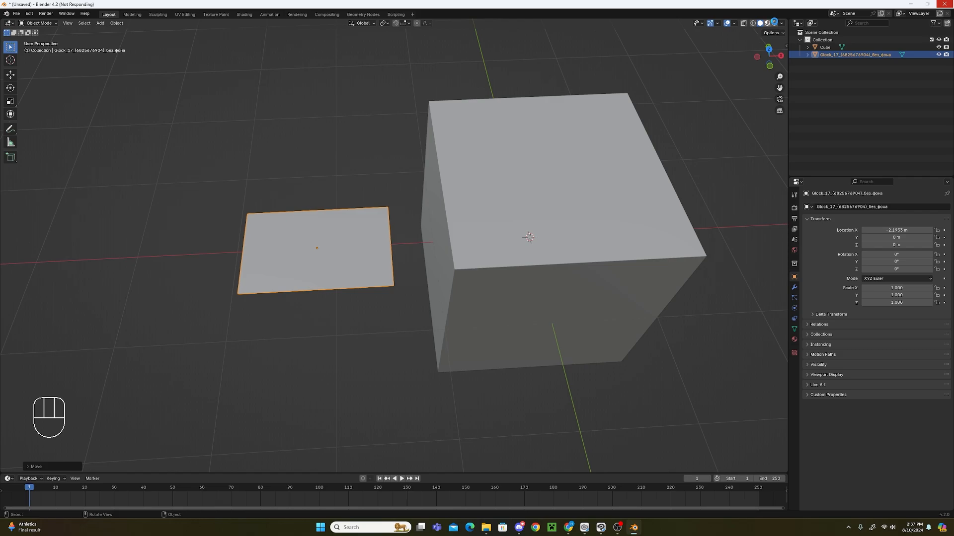
Set the viewport to solid shading with the colour source set to Texture so the pistol picture displays on the plane.
{"action": "scroll", "coordinate": [428, 224], "scroll_direction": "down", "scroll_amount": 3}
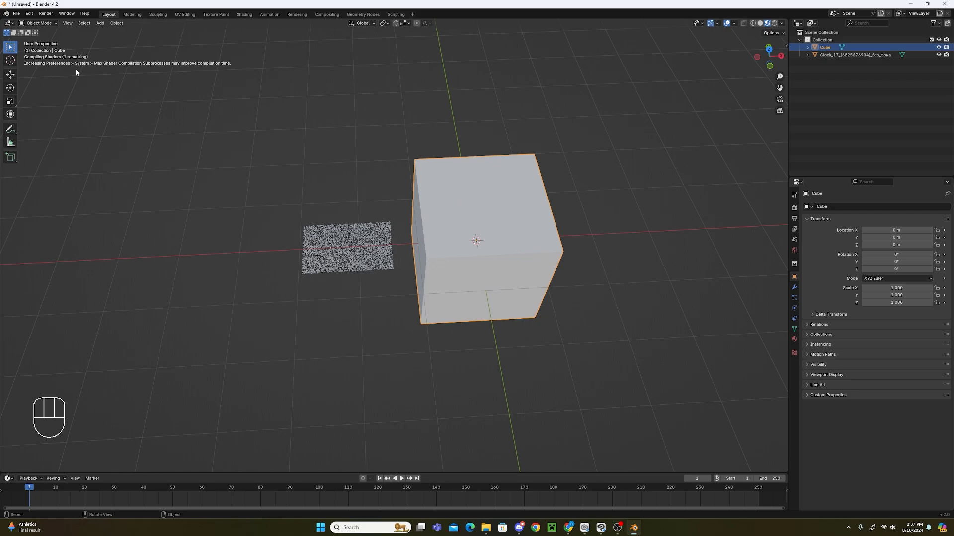
{"action": "scroll", "coordinate": [327, 129], "scroll_direction": "down", "scroll_amount": 6}
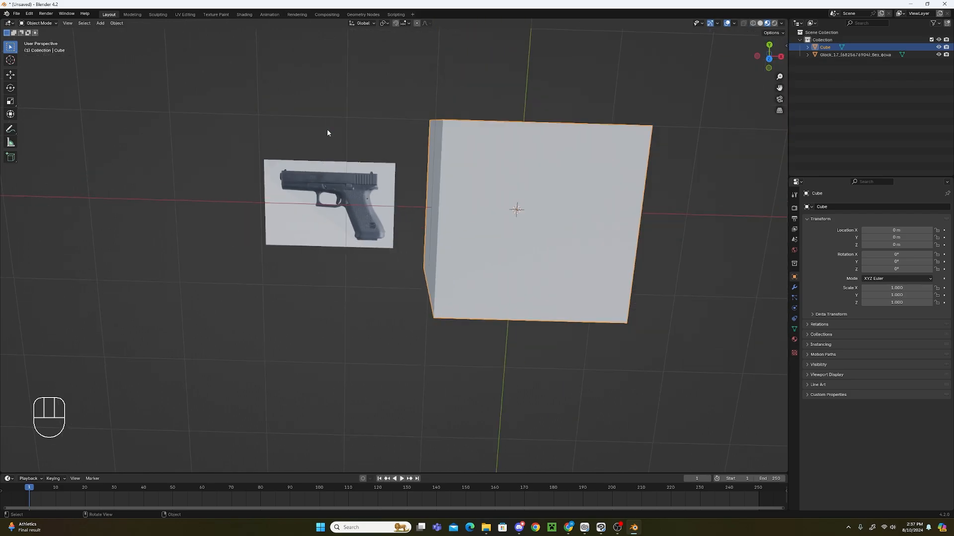
{"action": "middle_click_drag", "start_coordinate": [489, 183], "coordinate": [471, 138]}
{"action": "middle_click_drag", "start_coordinate": [579, 289], "coordinate": [561, 268]}
{"action": "middle_click_drag", "start_coordinate": [447, 278], "coordinate": [438, 301]}
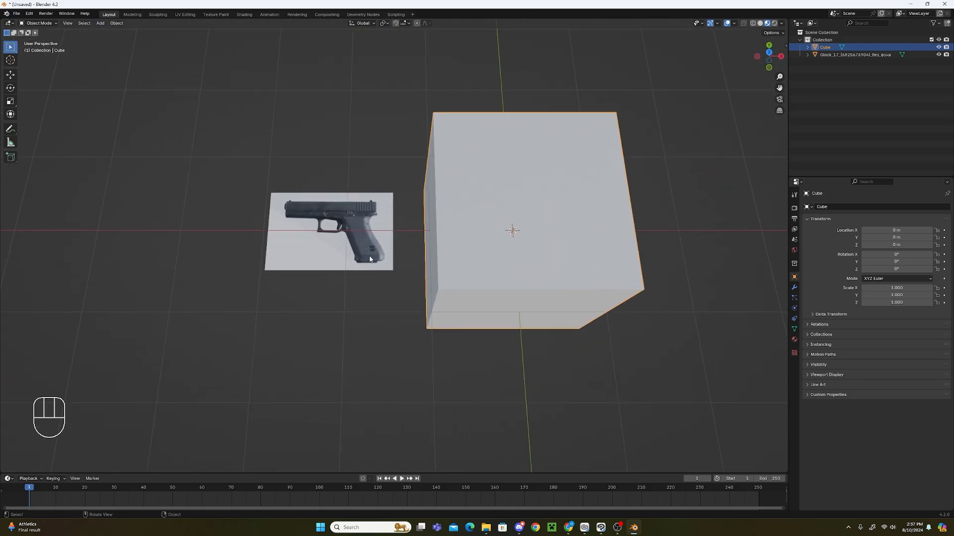
{"action": "left_click", "coordinate": [759, 23]}
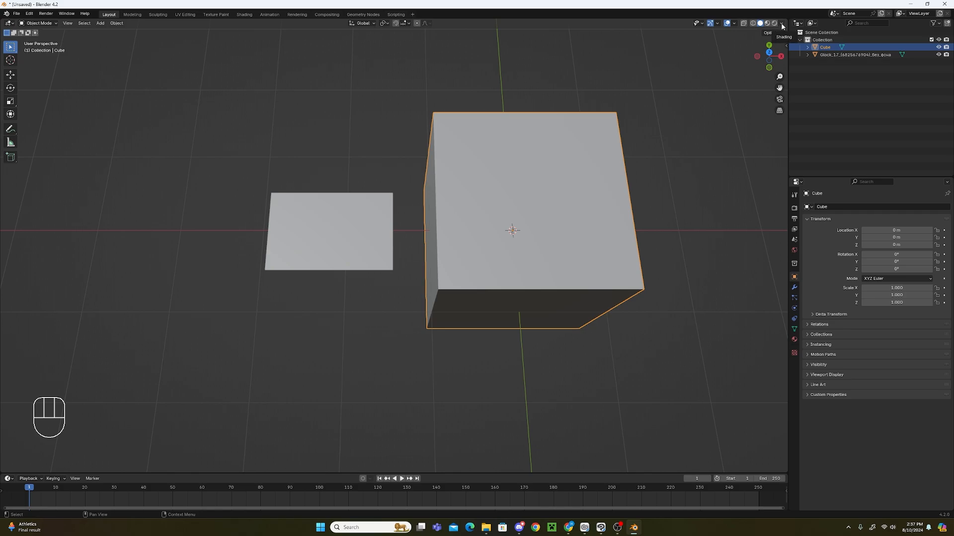
{"action": "left_click", "coordinate": [781, 24]}
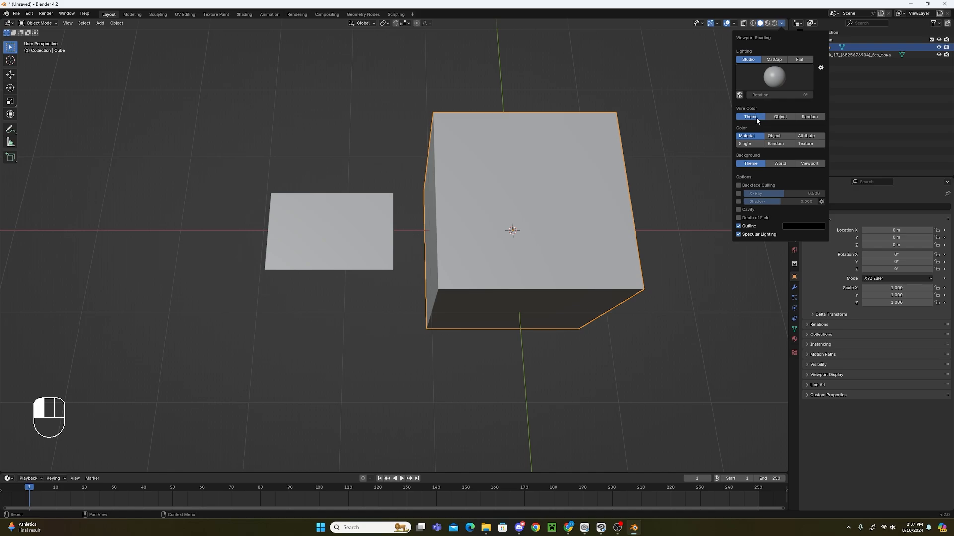
{"action": "left_click", "coordinate": [805, 144]}
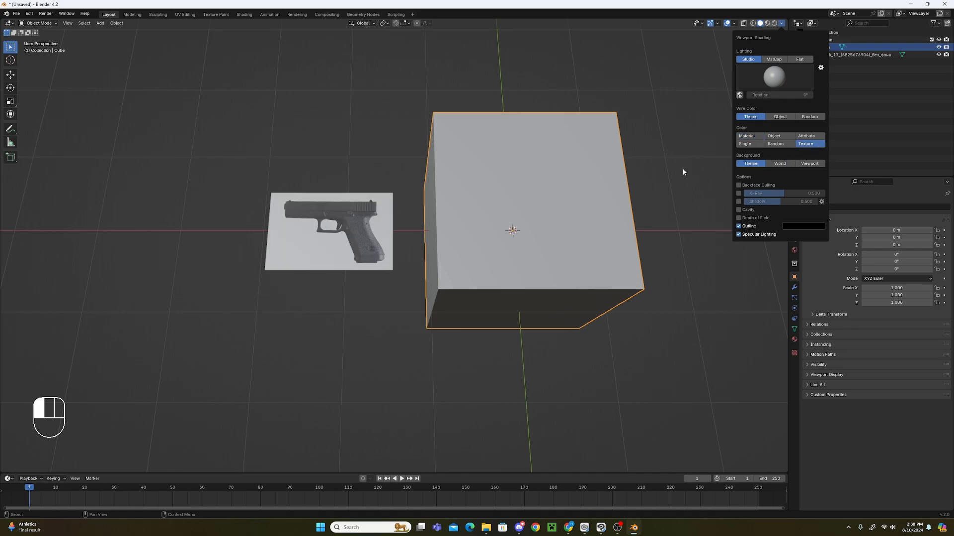
Scale up the pistol image plane uniformly to about 1.855 while in top view.
{"action": "left_click", "coordinate": [338, 223]}
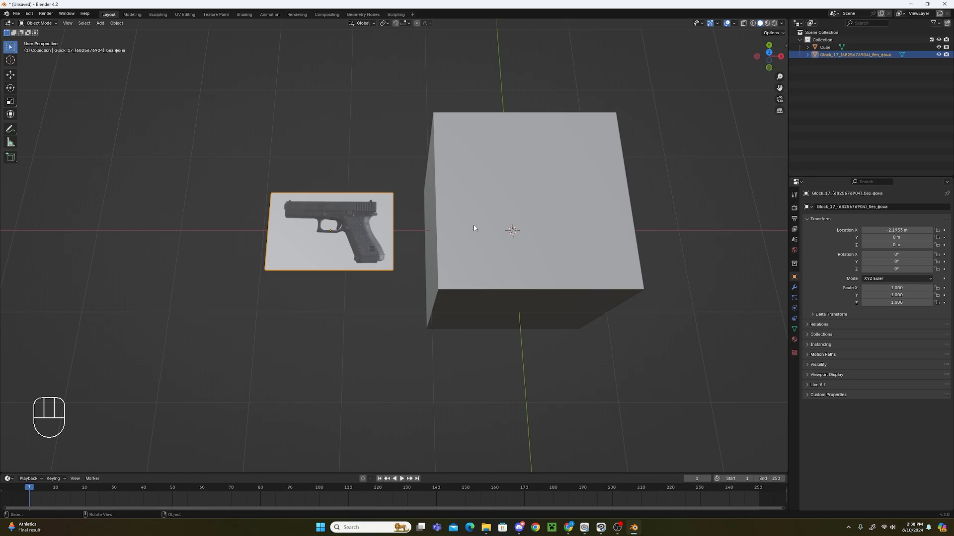
{"action": "key", "text": "KP_7"}
{"action": "key", "text": "s"}
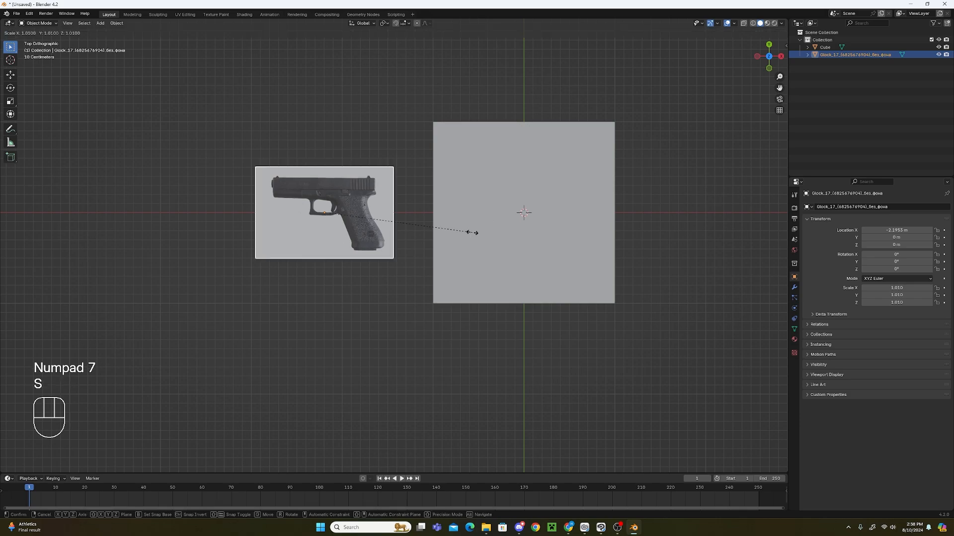
{"action": "left_click", "coordinate": [598, 213]}
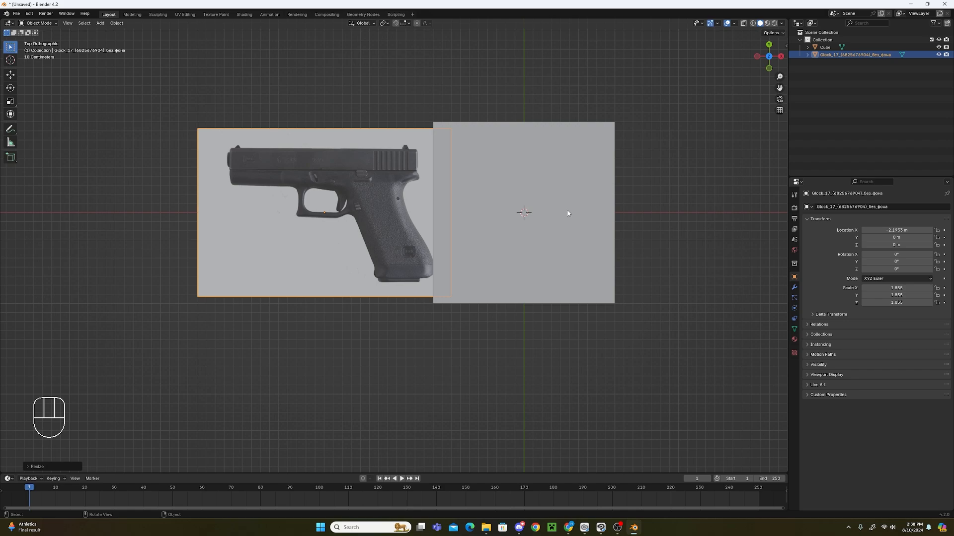
{"action": "middle_click_drag", "start_coordinate": [568, 213], "coordinate": [513, 231]}
{"action": "key", "text": "s"}
{"action": "right_click", "coordinate": [550, 222]}
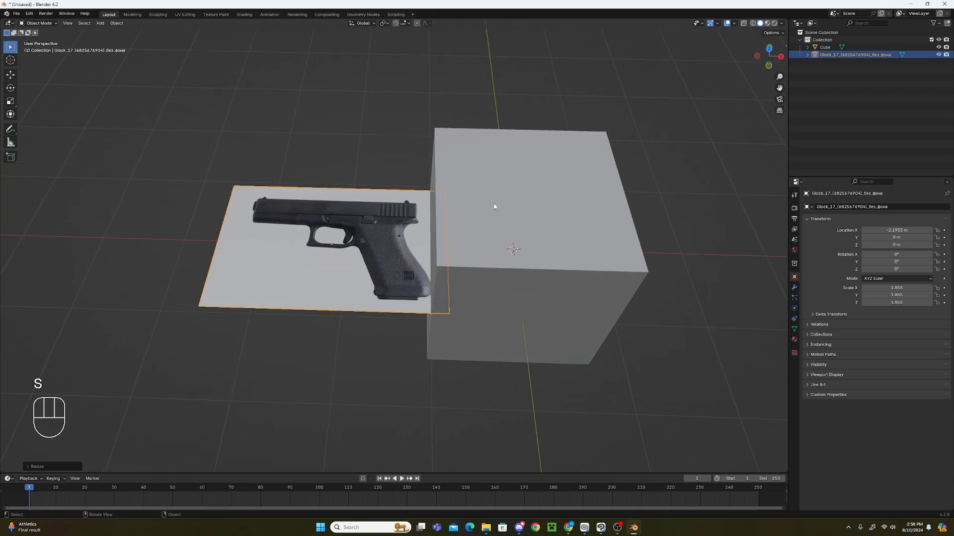
{"action": "key", "text": "r"}
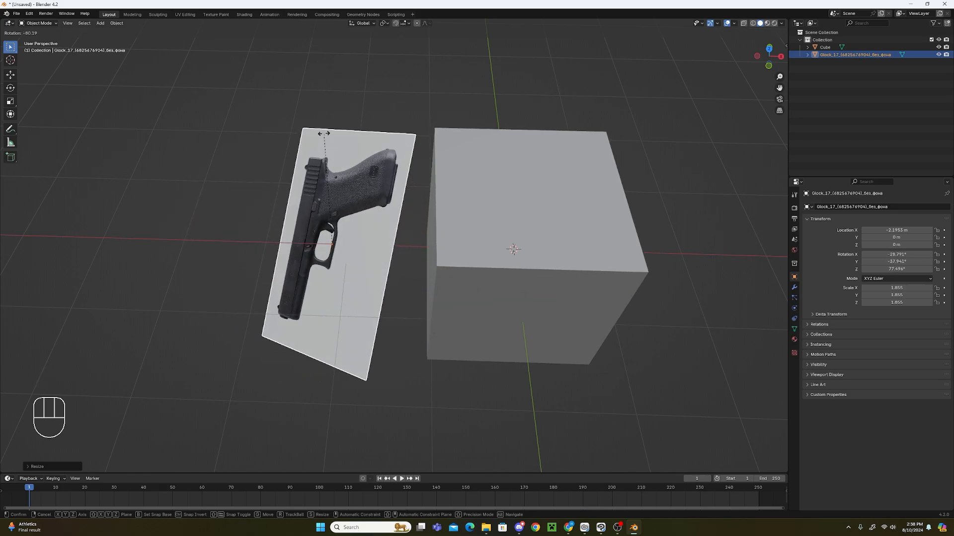
{"action": "right_click", "coordinate": [442, 206]}
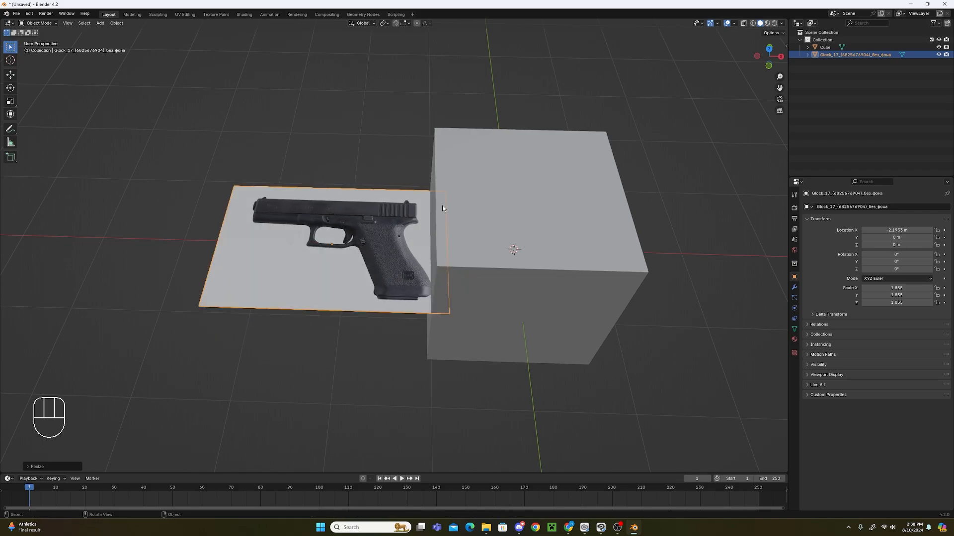
{"action": "key", "text": "r"}
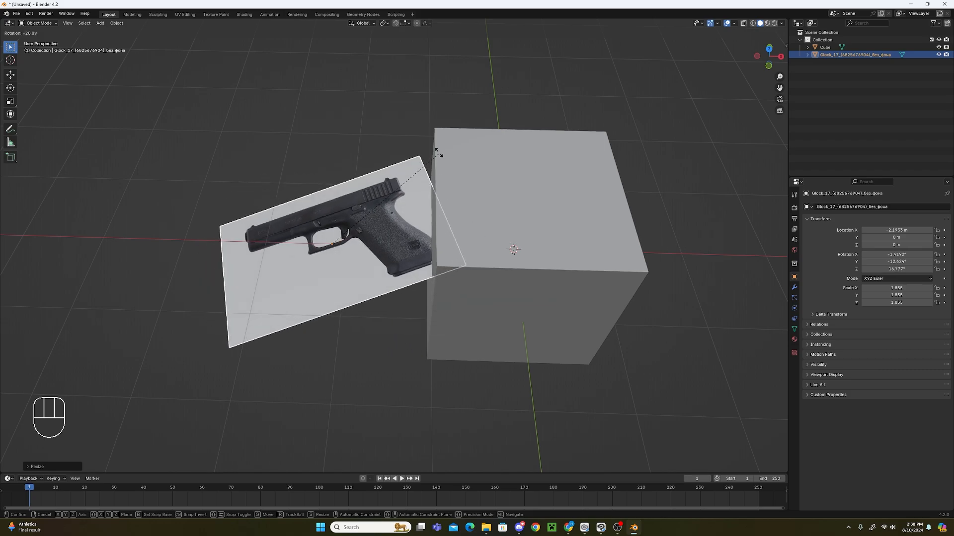
Stand the image plane upright and turn it toward the cube by rotating it 90° about X and 90° about Z.
{"action": "key", "text": "r"}
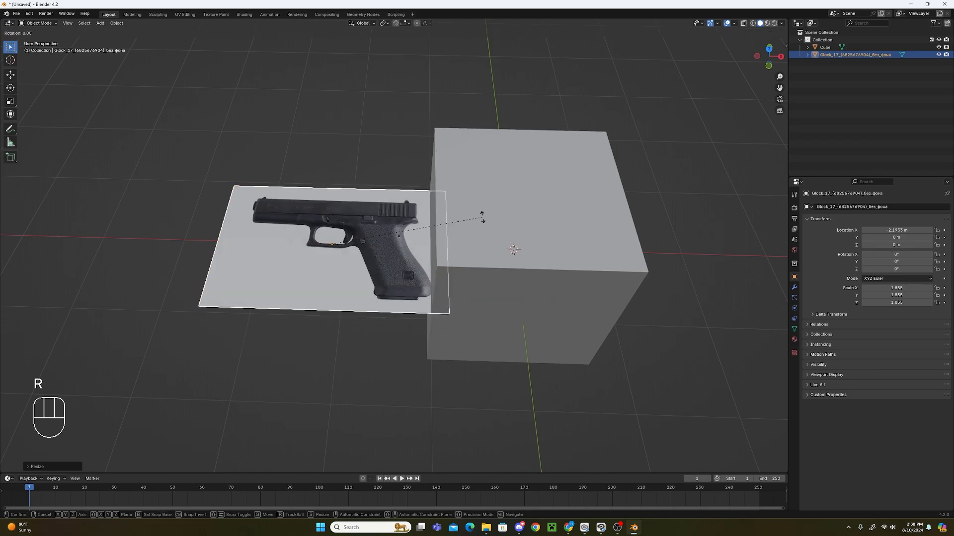
{"action": "type", "text": "x"}
{"action": "type", "text": "90"}
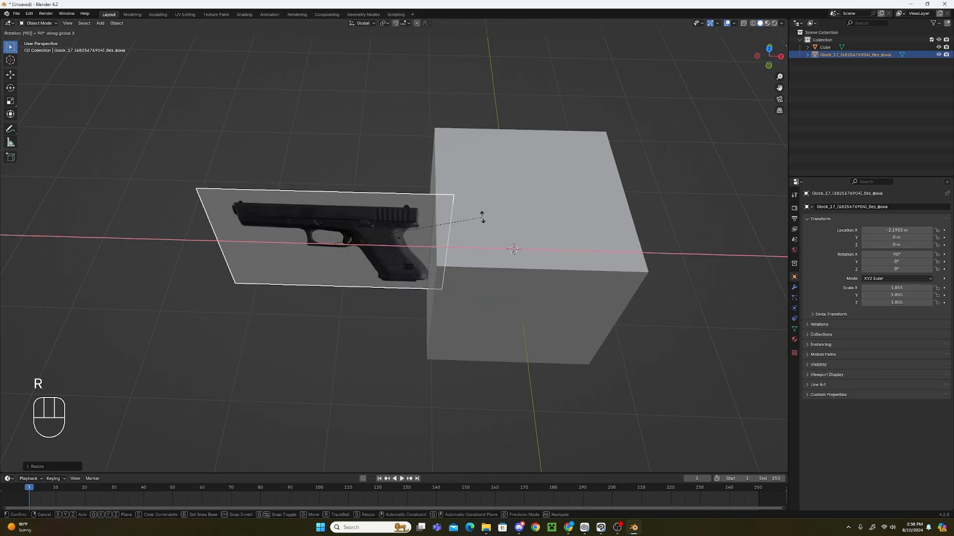
{"action": "key", "text": "Return"}
{"action": "type", "text": "r"}
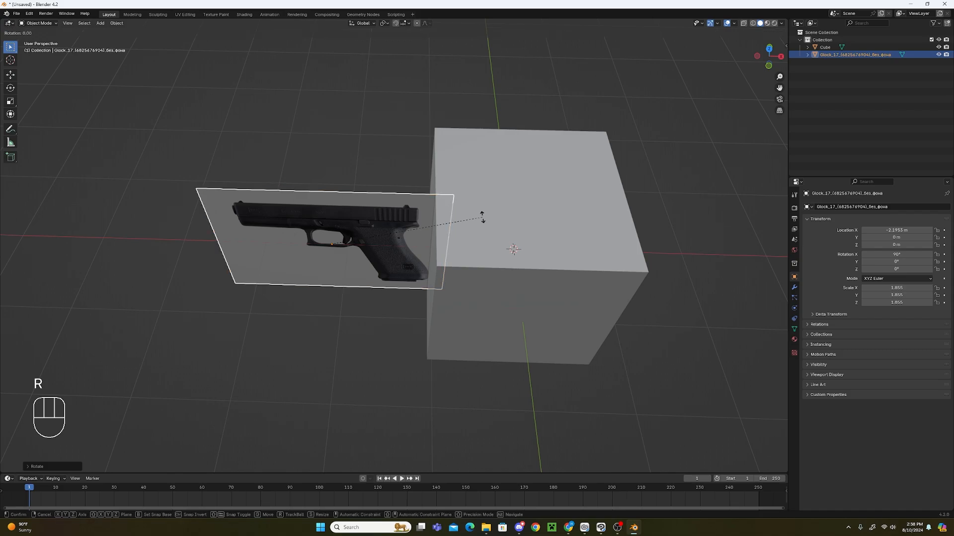
{"action": "type", "text": "z90"}
{"action": "key", "text": "Return"}
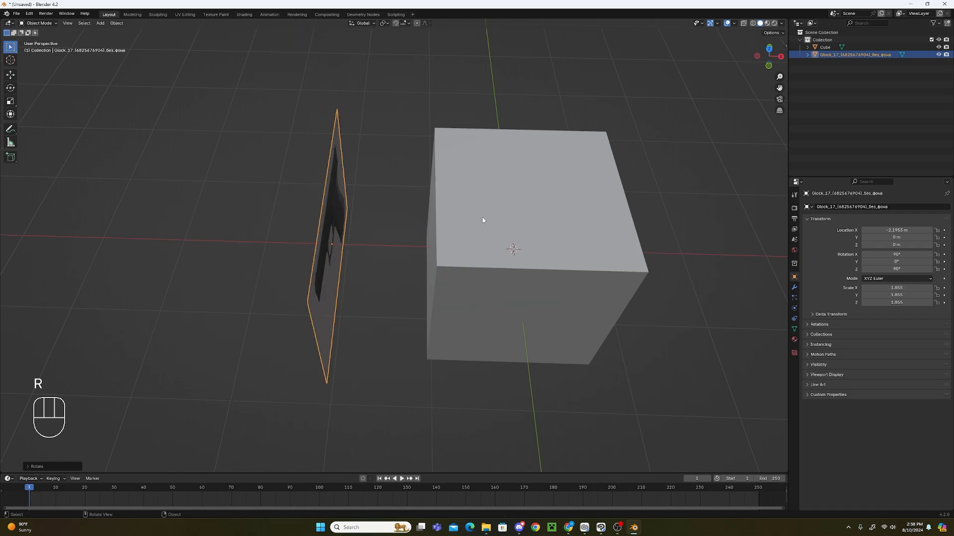
In the right side view, raise the image plane along the Z axis to about 0.767 m.
{"action": "scroll", "coordinate": [570, 222], "scroll_direction": "down", "scroll_amount": 4}
{"action": "middle_click_drag", "start_coordinate": [571, 221], "coordinate": [482, 212]}
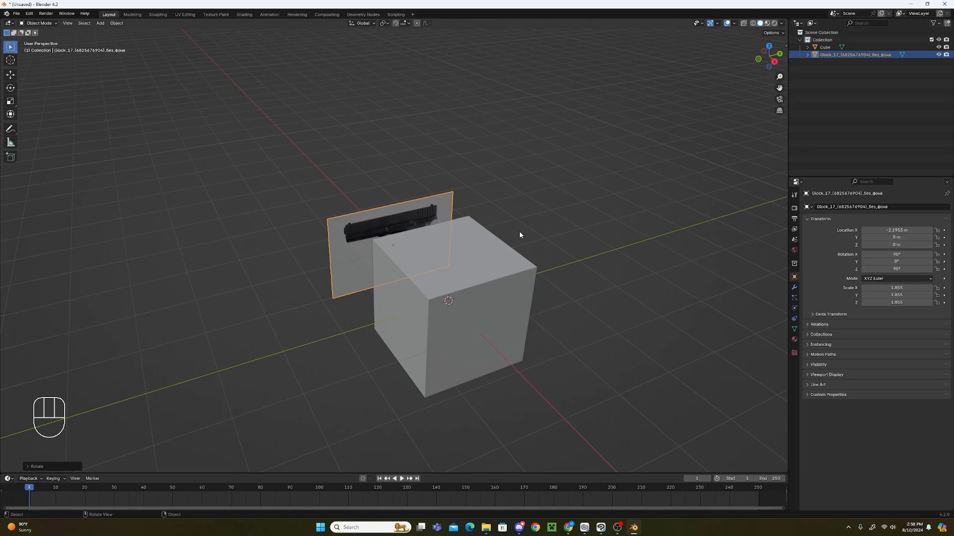
{"action": "key", "text": "KP_3"}
{"action": "scroll", "coordinate": [527, 244], "scroll_direction": "up", "scroll_amount": 3}
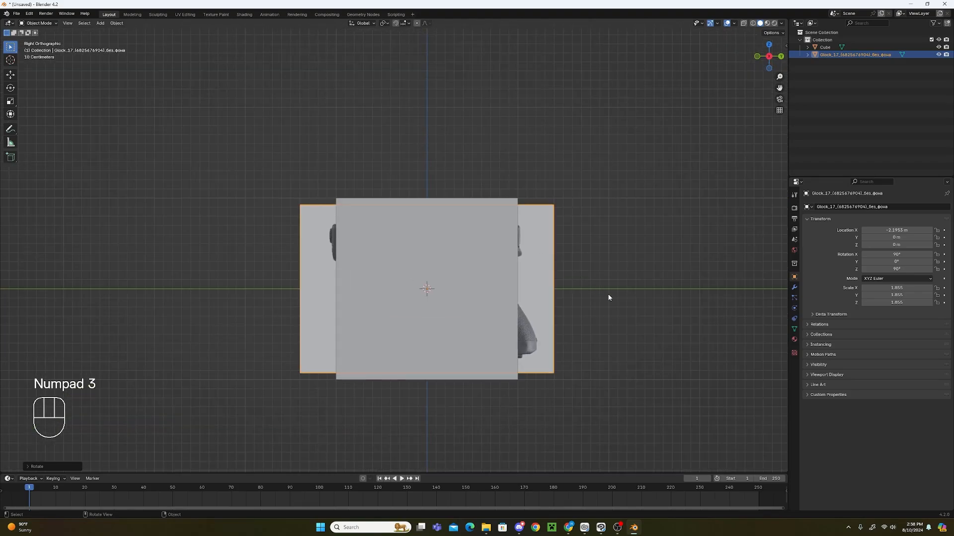
{"action": "key", "text": "g"}
{"action": "key", "text": "z"}
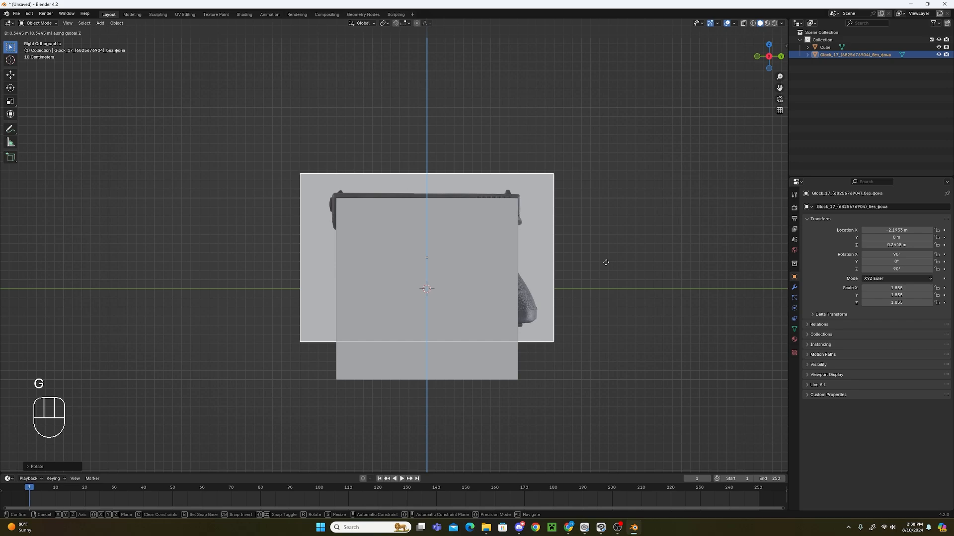
{"action": "left_click", "coordinate": [600, 223]}
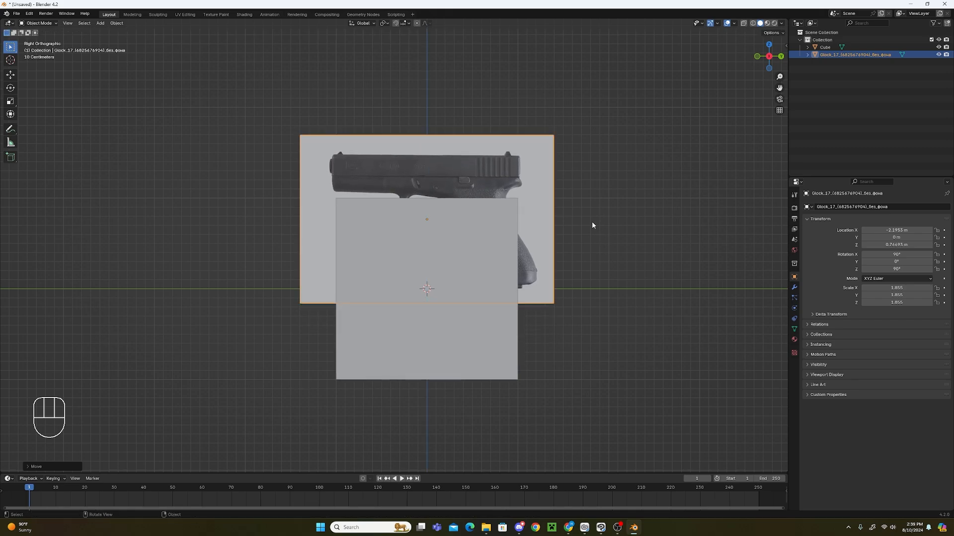
Select the cube and switch it to Edit Mode.
{"action": "middle_click_drag", "start_coordinate": [561, 228], "coordinate": [498, 271]}
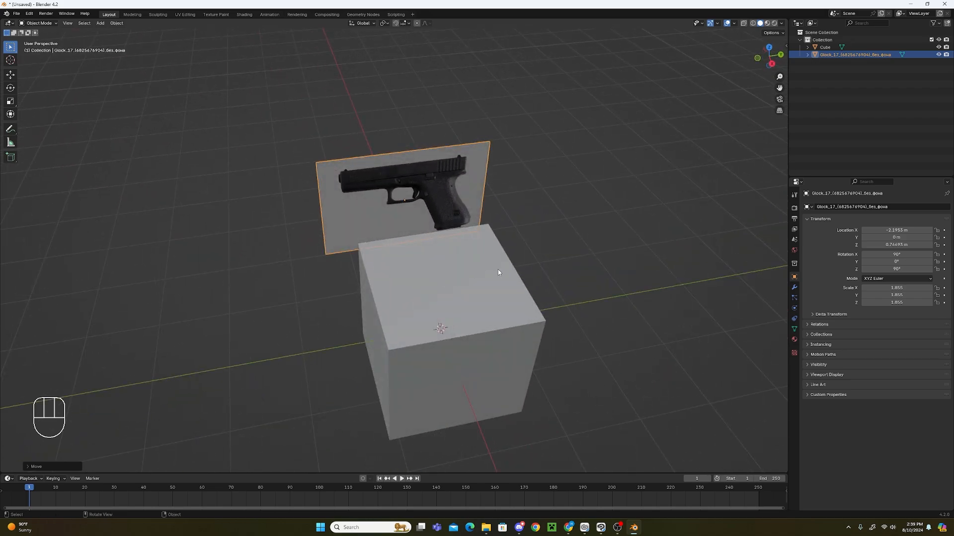
{"action": "scroll", "coordinate": [410, 252], "scroll_direction": "up", "scroll_amount": 3}
{"action": "middle_click_drag", "start_coordinate": [525, 280], "coordinate": [488, 260]}
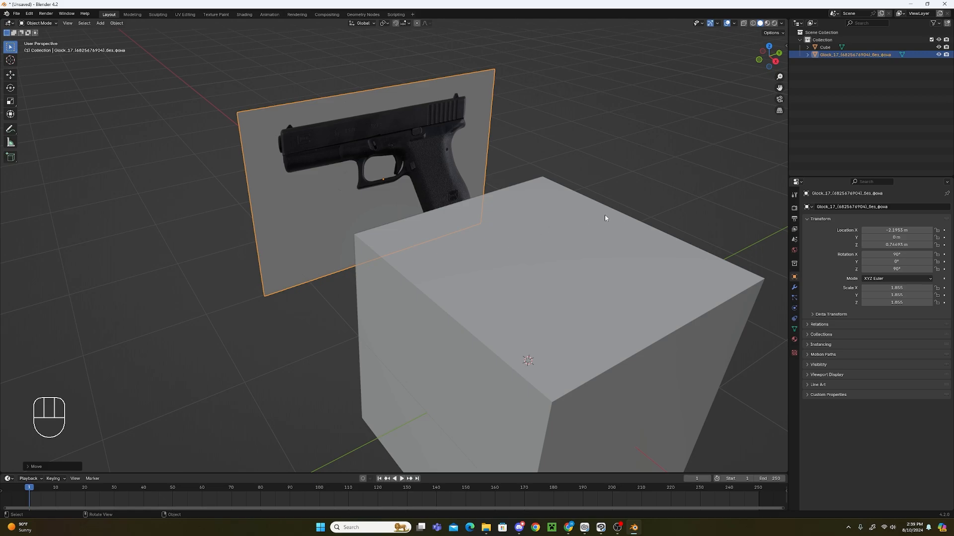
{"action": "scroll", "coordinate": [615, 250], "scroll_direction": "down", "scroll_amount": 3}
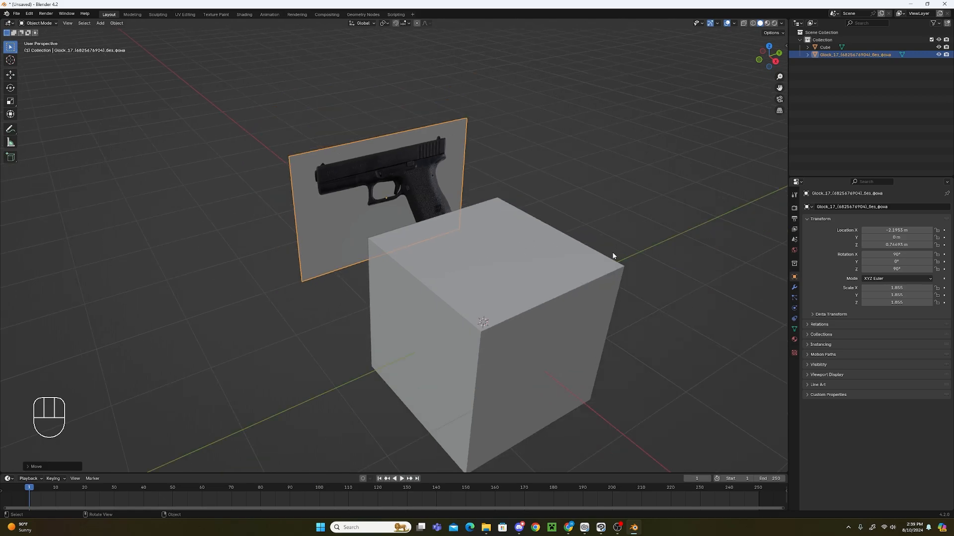
{"action": "left_click", "coordinate": [525, 277]}
{"action": "middle_click_drag", "start_coordinate": [650, 314], "coordinate": [438, 241]}
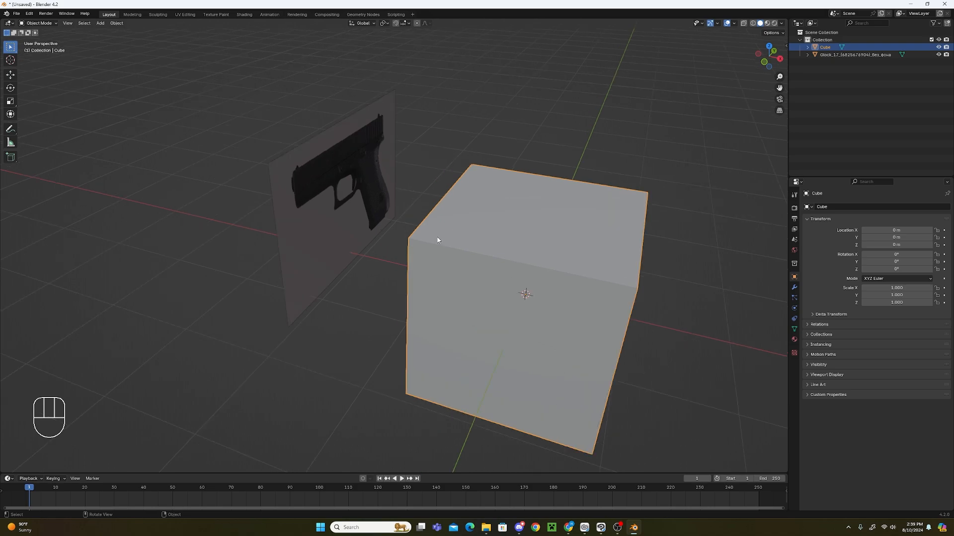
{"action": "left_click", "coordinate": [40, 23]}
{"action": "left_click", "coordinate": [54, 41]}
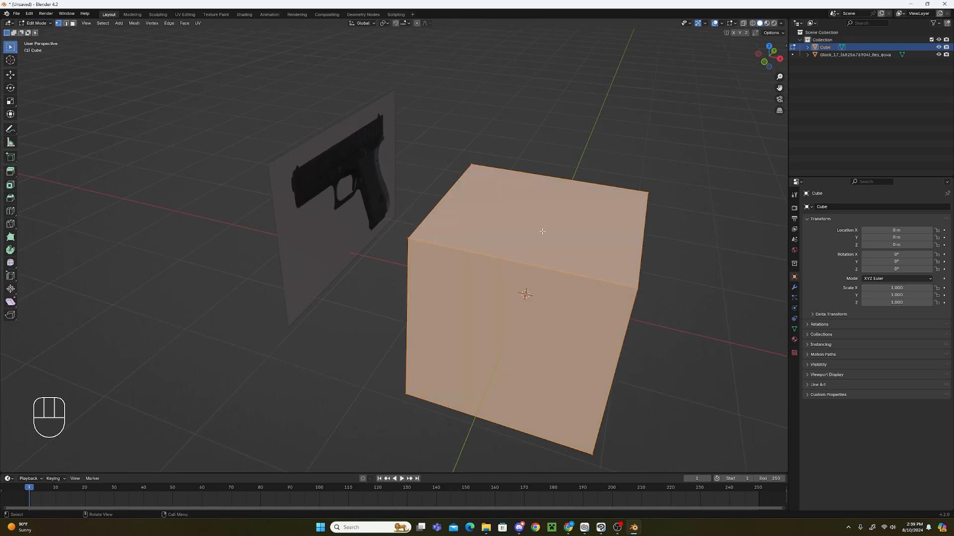
Try out a single loop cut through the middle of the cube twice, undoing each one.
{"action": "scroll", "coordinate": [541, 248], "scroll_direction": "down", "scroll_amount": 2}
{"action": "key", "text": "ctrl+r"}
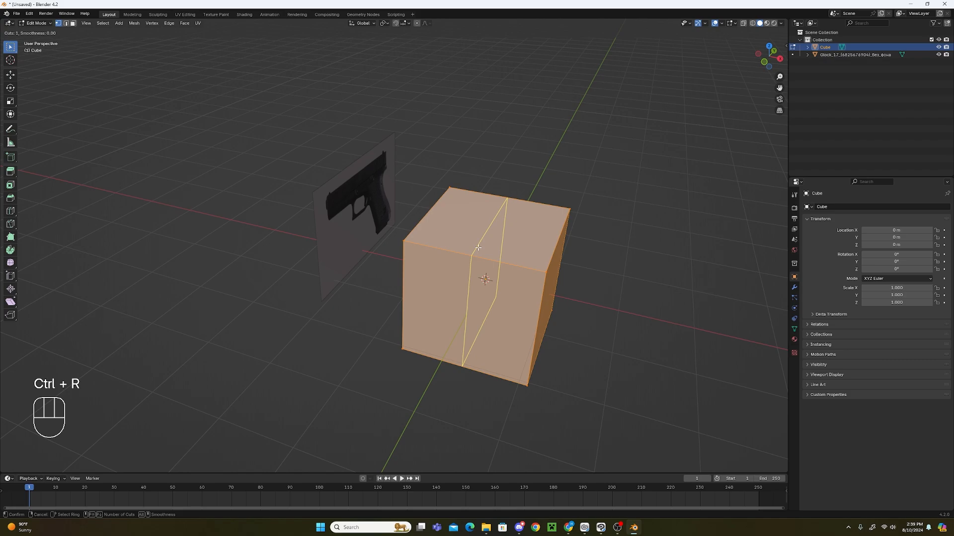
{"action": "left_click", "coordinate": [478, 247]}
{"action": "left_click", "coordinate": [478, 247]}
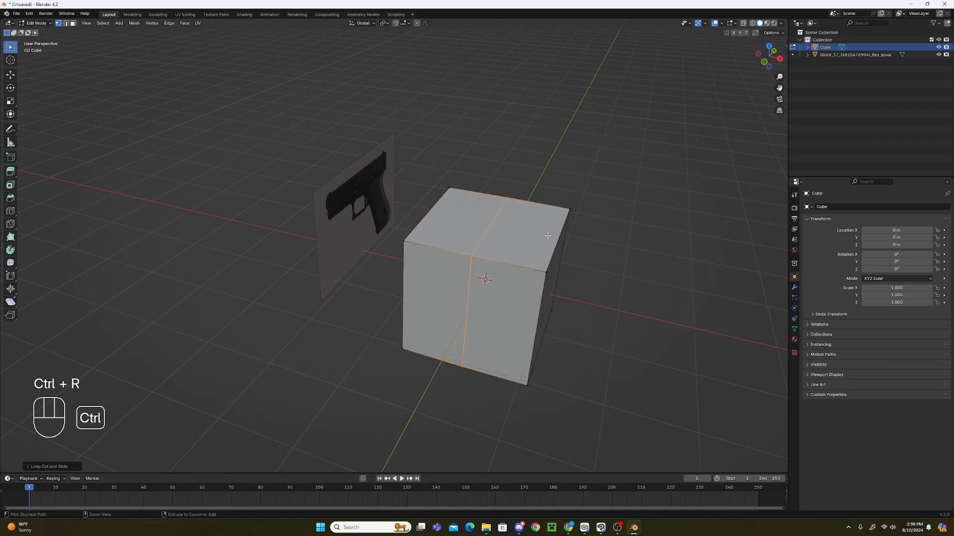
{"action": "key", "text": "ctrl+z"}
{"action": "key", "text": "ctrl+r"}
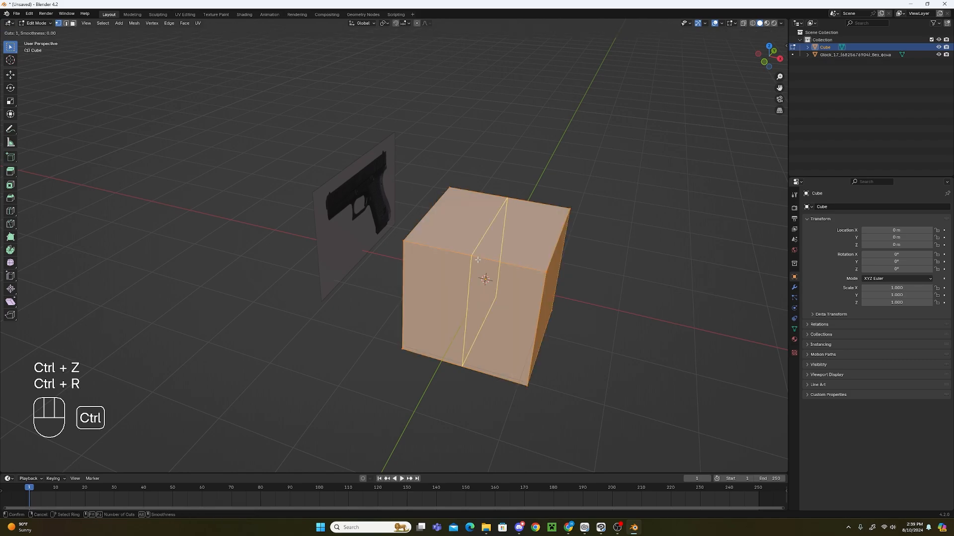
{"action": "left_click", "coordinate": [478, 259]}
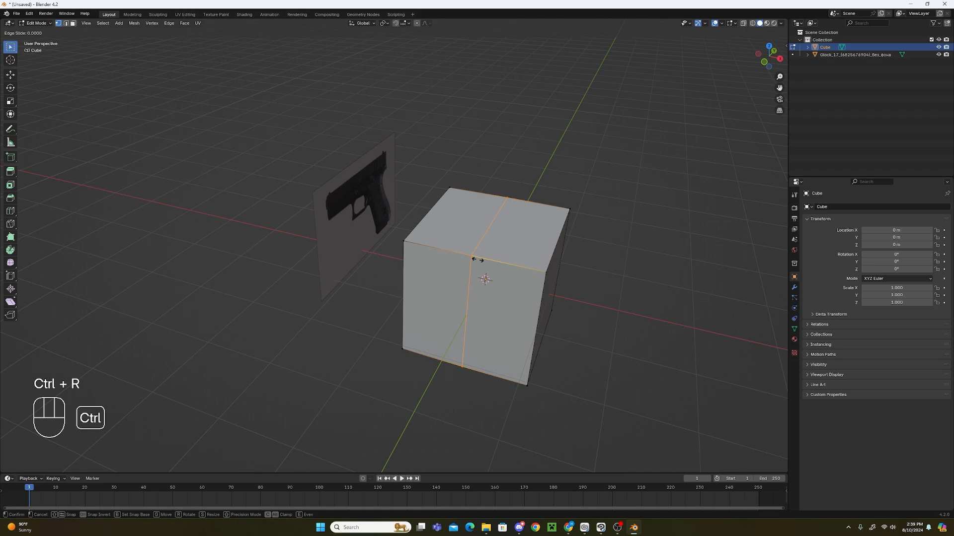
{"action": "left_click", "coordinate": [485, 262]}
{"action": "key", "text": "ctrl+z"}
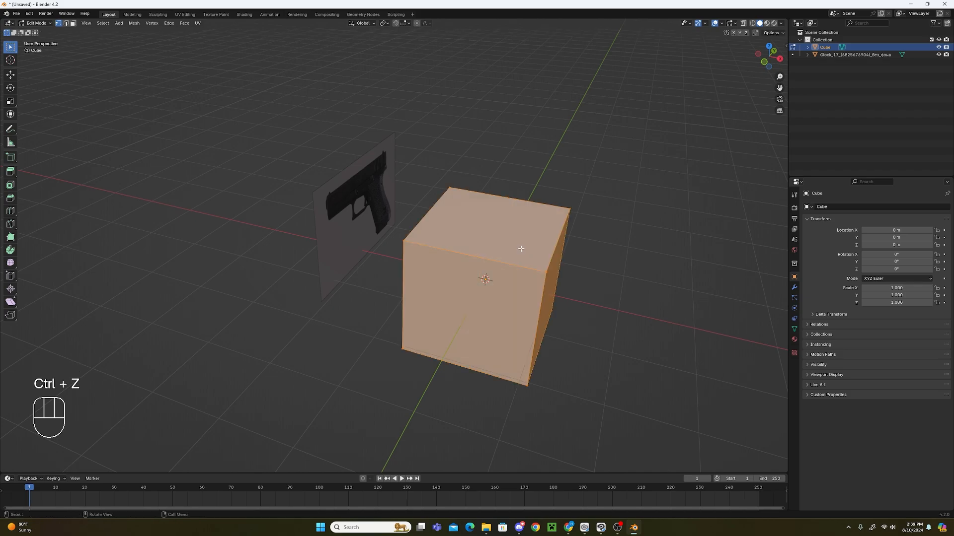
Add one centred loop cut to the cube, dividing it into two halves along the X axis.
{"action": "key", "text": "ctrl+r"}
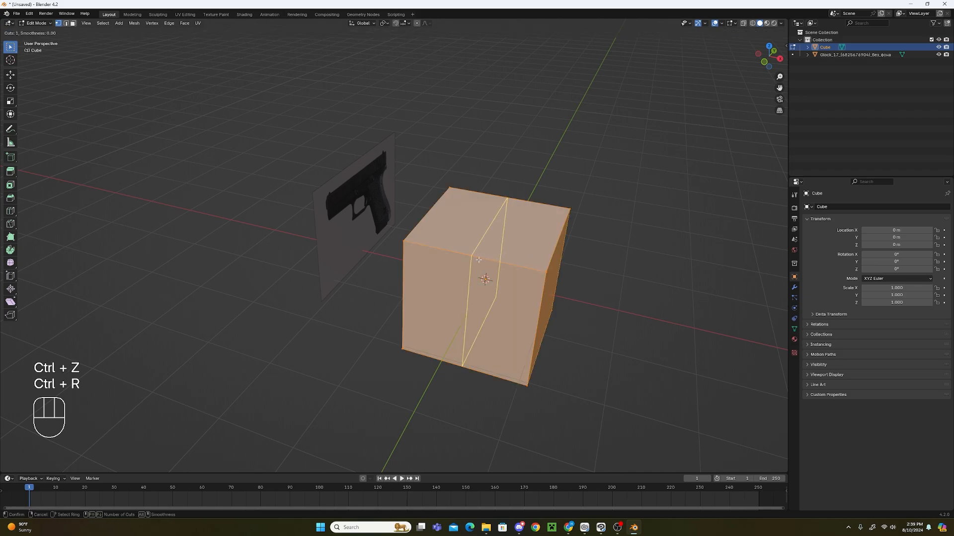
{"action": "scroll", "coordinate": [478, 260], "scroll_direction": "up", "scroll_amount": 3}
{"action": "scroll", "coordinate": [478, 260], "scroll_direction": "down", "scroll_amount": 3}
{"action": "left_click", "coordinate": [478, 259]}
{"action": "left_click", "coordinate": [478, 260]}
Box-select the cube's outer vertices on the side facing the image plane and delete them, leaving only the +X half.
{"action": "middle_click_drag", "start_coordinate": [559, 278], "coordinate": [507, 281]}
{"action": "left_click", "coordinate": [433, 241]}
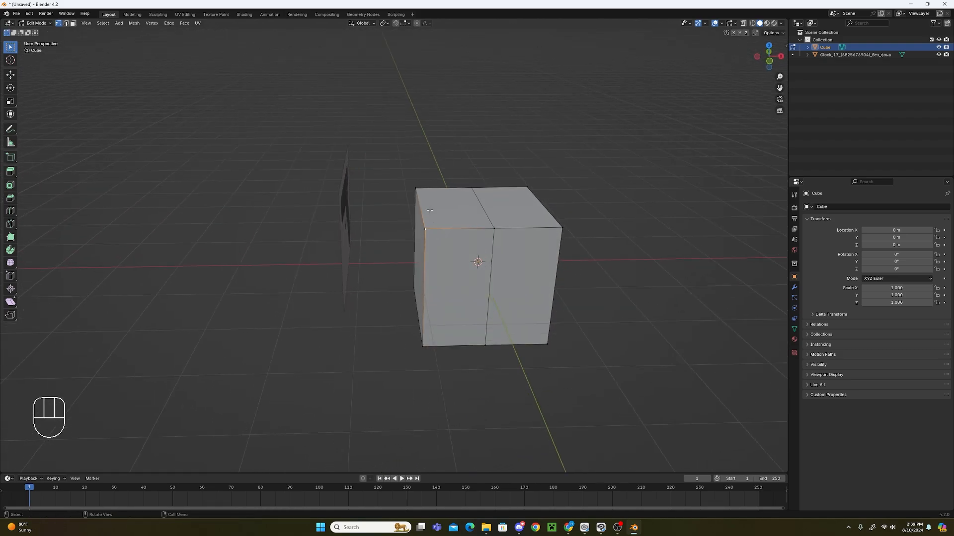
{"action": "key", "text": "b"}
{"action": "left_click_drag", "start_coordinate": [433, 171], "coordinate": [389, 381]}
{"action": "middle_click_drag", "start_coordinate": [462, 258], "coordinate": [479, 260]}
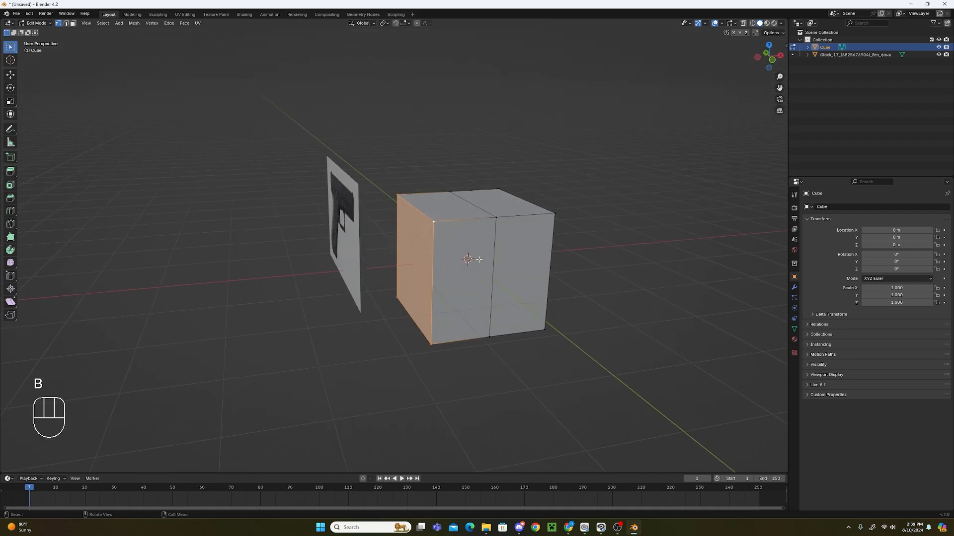
{"action": "key", "text": "x"}
{"action": "left_click", "coordinate": [478, 249]}
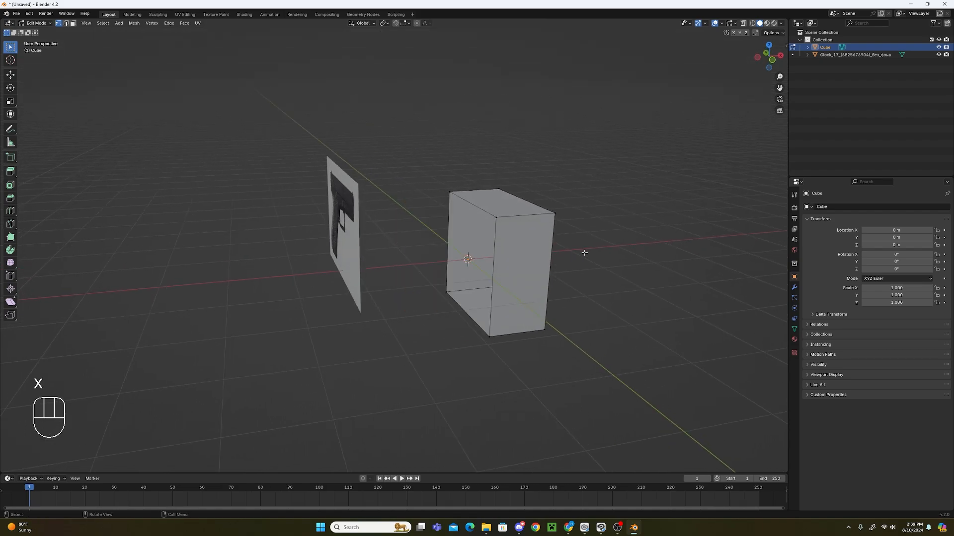
Add a Mirror modifier on the X axis to the half cube and enable its Clipping option.
{"action": "middle_click_drag", "start_coordinate": [589, 282], "coordinate": [532, 293]}
{"action": "scroll", "coordinate": [598, 300], "scroll_direction": "up", "scroll_amount": 2}
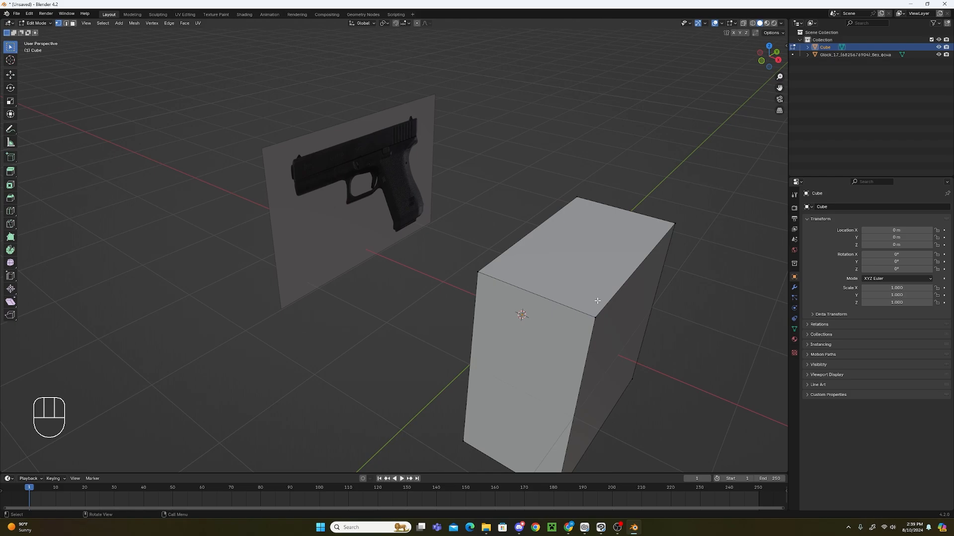
{"action": "middle_click_drag", "start_coordinate": [598, 300], "coordinate": [565, 291]}
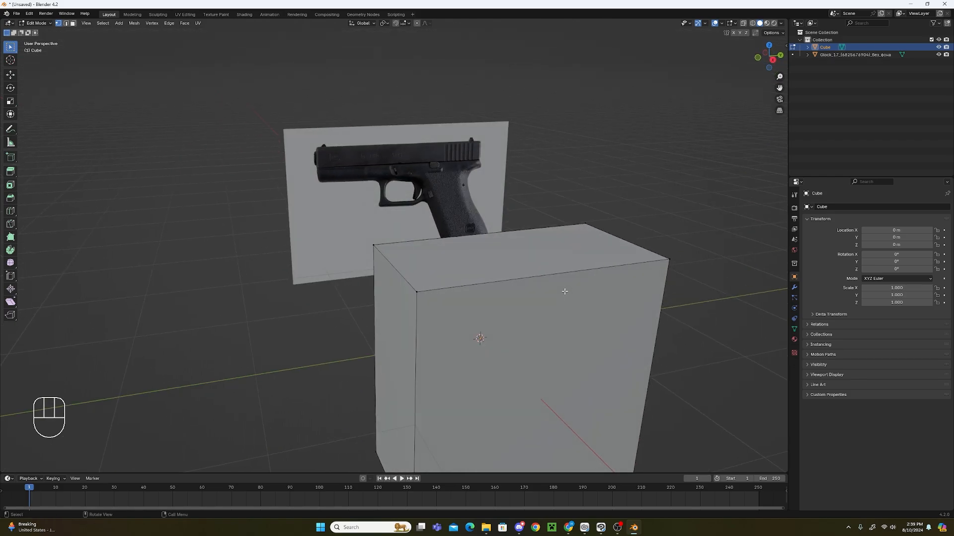
{"action": "key", "text": "KP_3"}
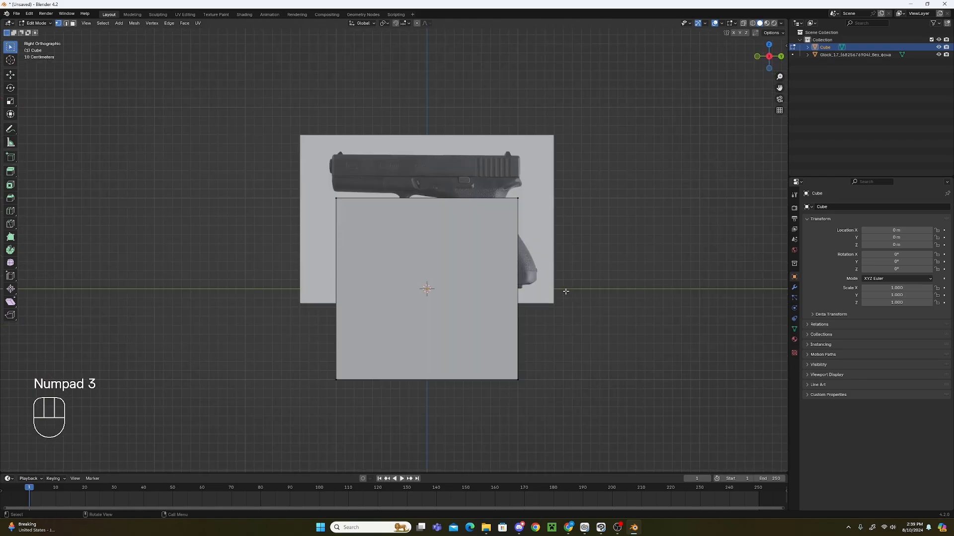
{"action": "middle_click_drag", "start_coordinate": [566, 298], "coordinate": [735, 273]}
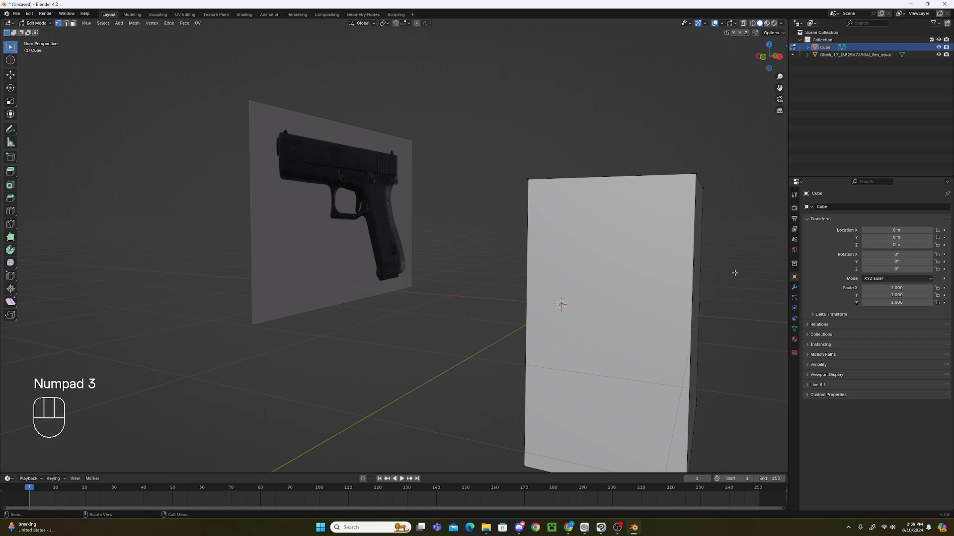
{"action": "left_click", "coordinate": [794, 288]}
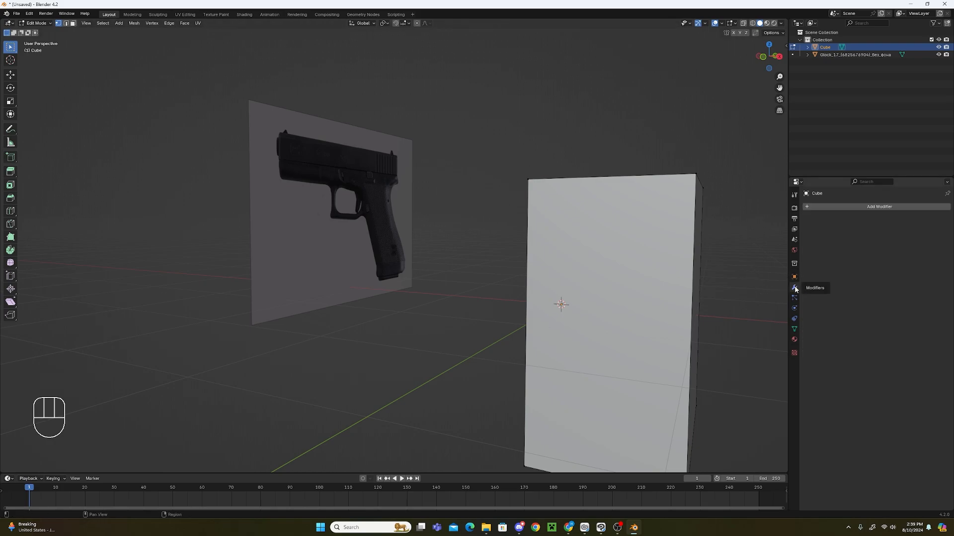
{"action": "left_click", "coordinate": [880, 207]}
{"action": "mouse_move", "coordinate": [880, 236]}
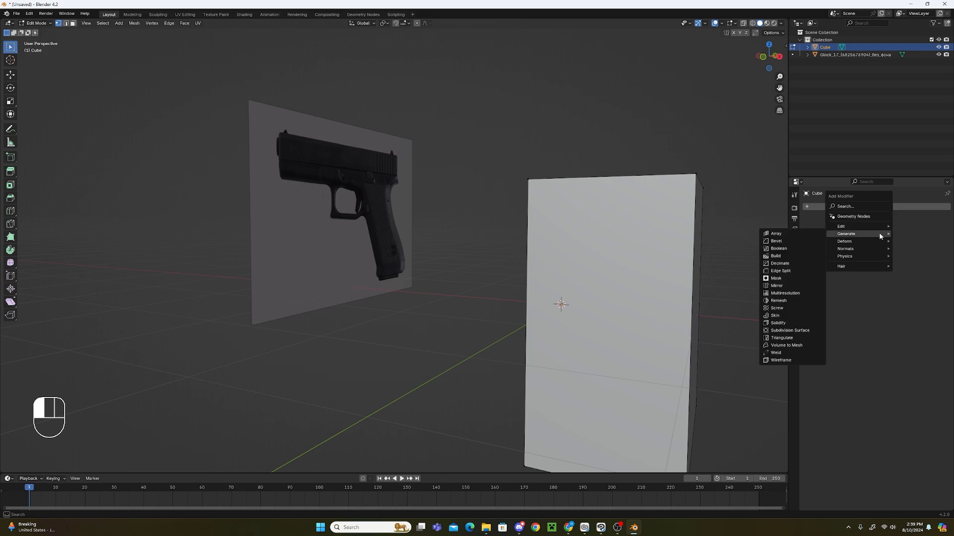
{"action": "left_click", "coordinate": [804, 286]}
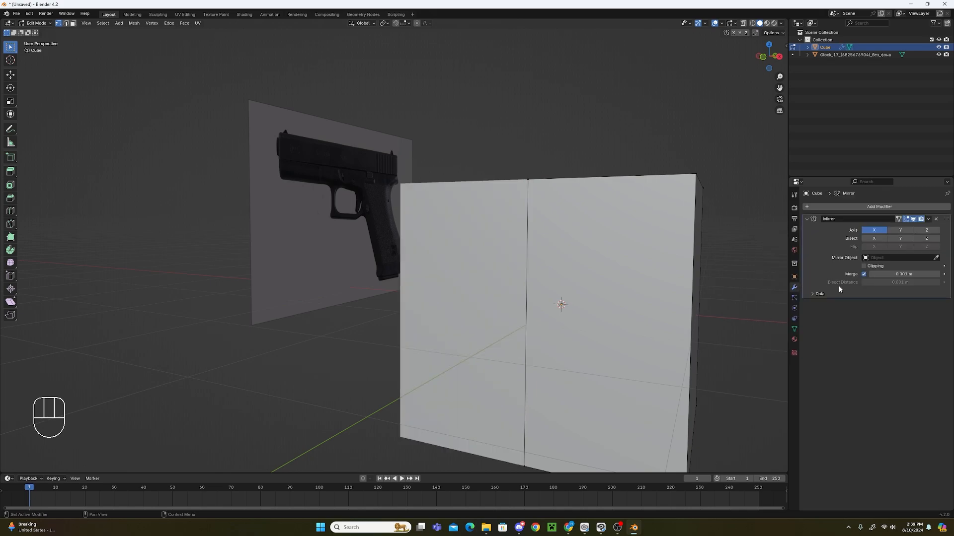
{"action": "left_click", "coordinate": [869, 267]}
Try moving the whole mesh with mirror Clipping on and off, cancelling each move and re-enabling Clipping.
{"action": "scroll", "coordinate": [596, 278], "scroll_direction": "down", "scroll_amount": 5}
{"action": "key", "text": "a"}
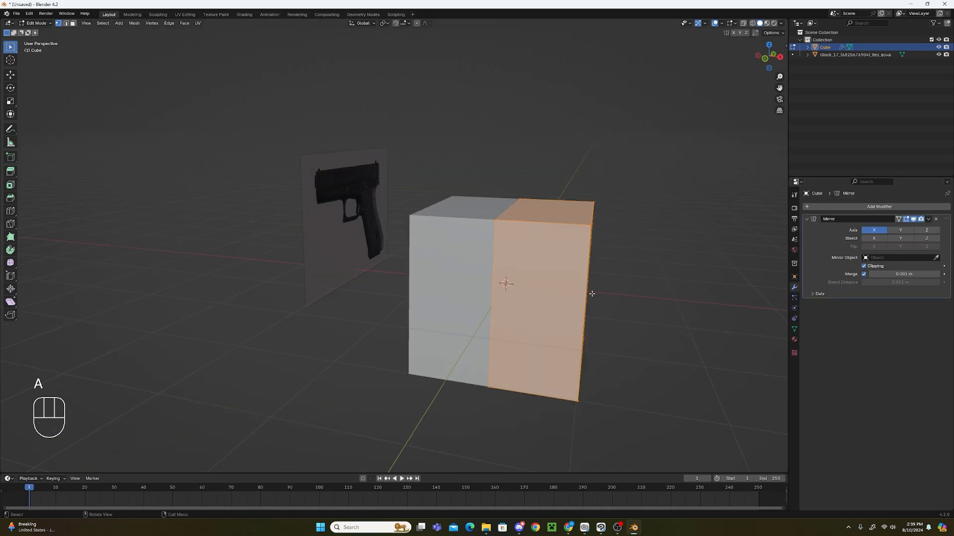
{"action": "key", "text": "g"}
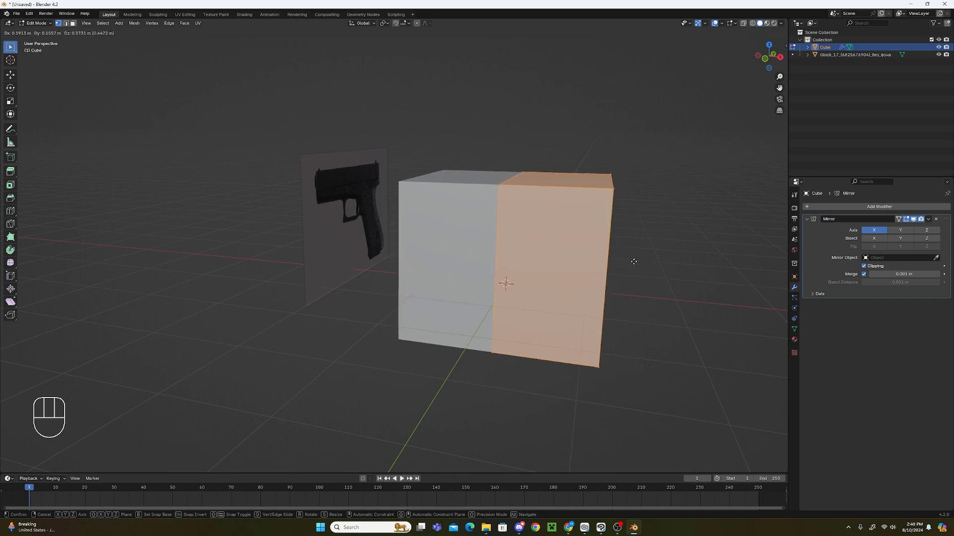
{"action": "key", "text": "Escape"}
{"action": "left_click", "coordinate": [864, 266]}
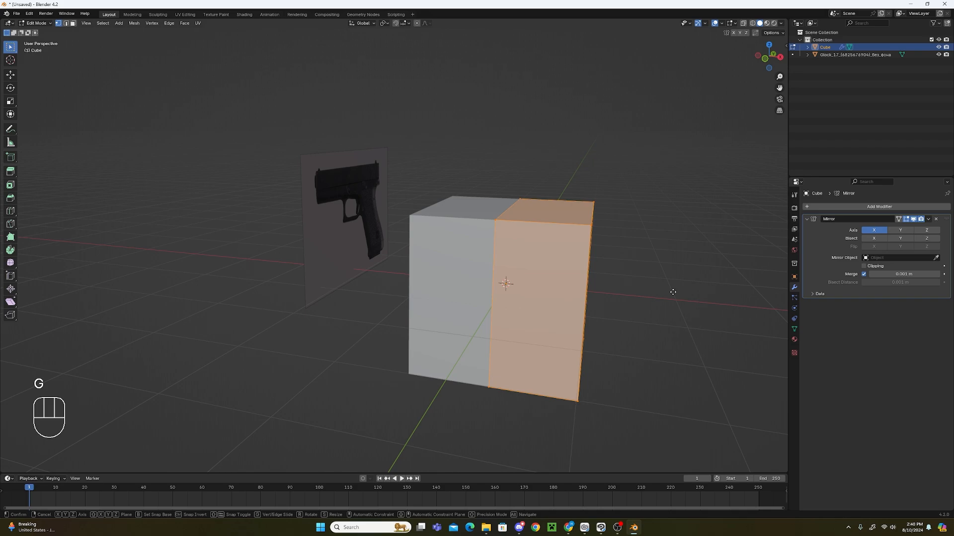
{"action": "key", "text": "g"}
{"action": "right_click", "coordinate": [723, 281]}
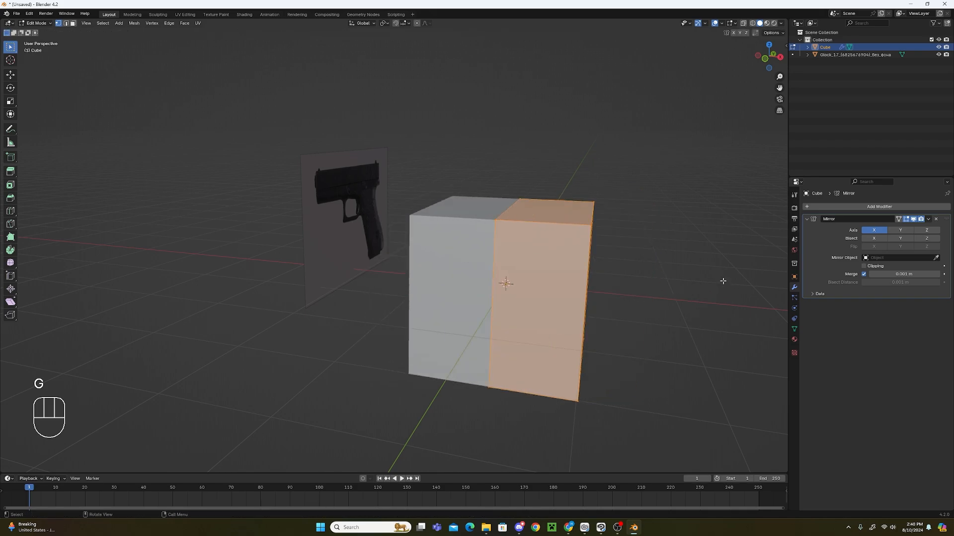
{"action": "left_click", "coordinate": [864, 266]}
Scale the whole mesh down and place it over the lower grip of the reference pistol in the right orthographic view.
{"action": "middle_click_drag", "start_coordinate": [715, 273], "coordinate": [627, 301]}
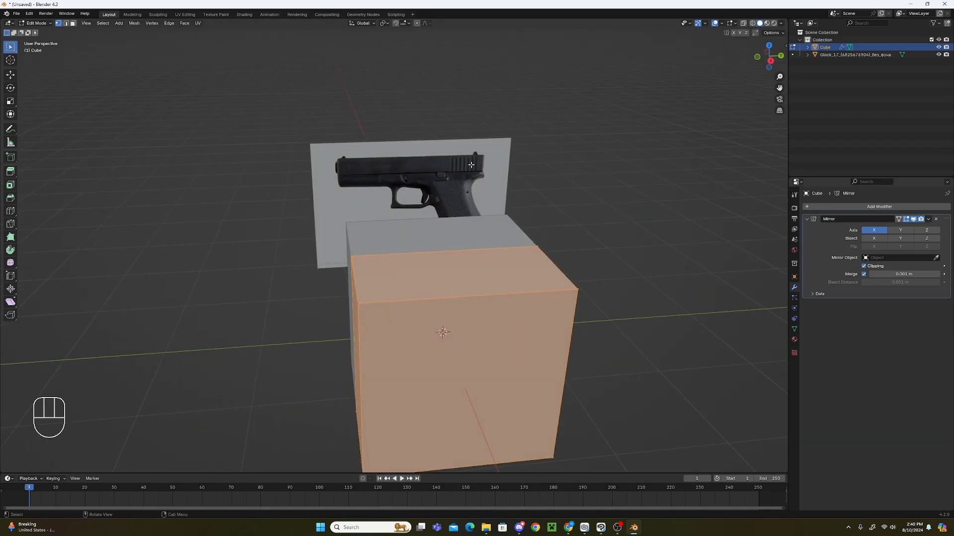
{"action": "key", "text": "KP_3"}
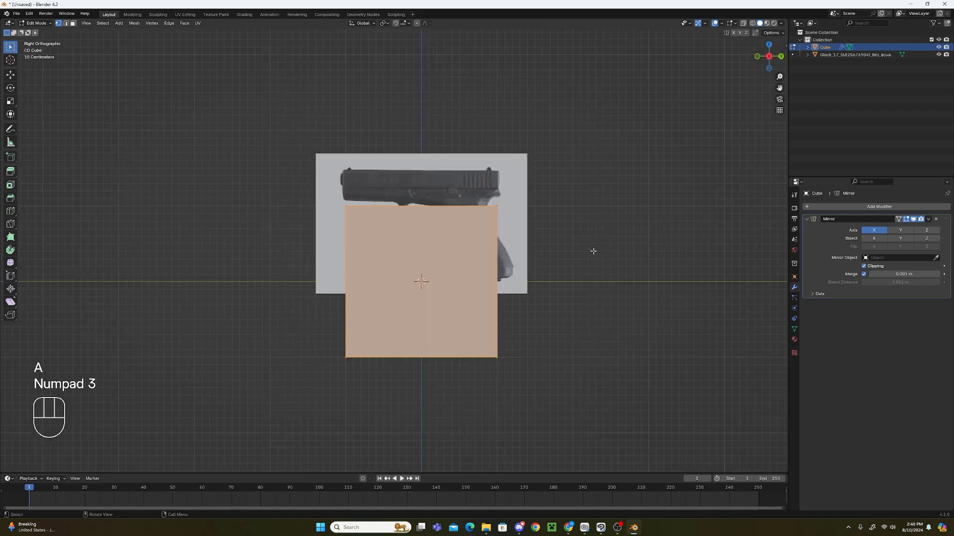
{"action": "scroll", "coordinate": [586, 262], "scroll_direction": "up", "scroll_amount": 5}
{"action": "scroll", "coordinate": [585, 262], "scroll_direction": "down", "scroll_amount": 2}
{"action": "key", "text": "s"}
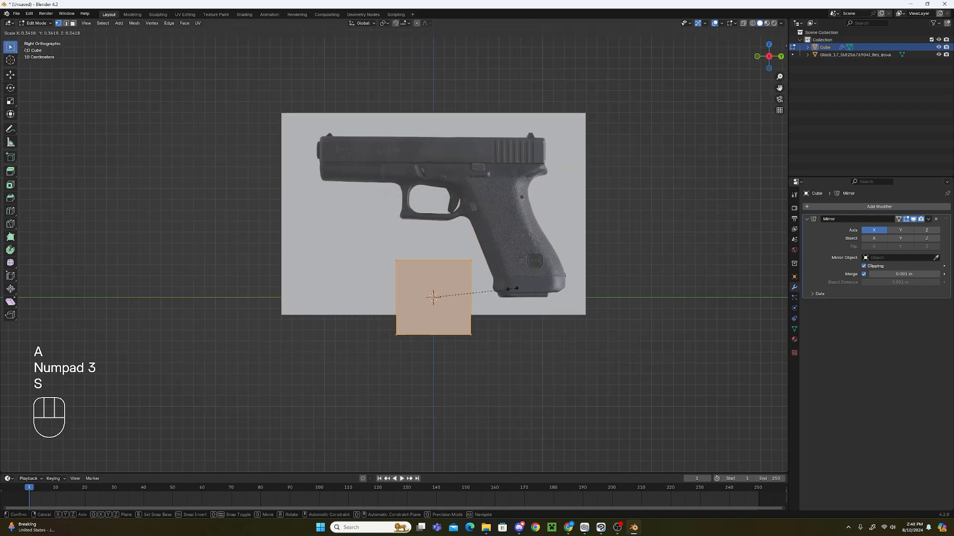
{"action": "left_click", "coordinate": [472, 291]}
{"action": "key", "text": "g"}
{"action": "left_click", "coordinate": [586, 255]}
{"action": "scroll", "coordinate": [586, 255], "scroll_direction": "up", "scroll_amount": 3}
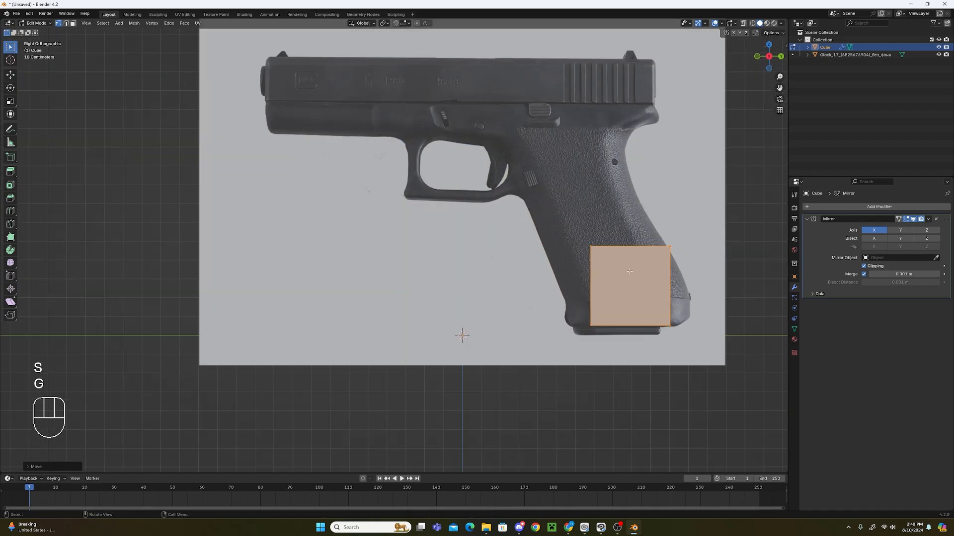
{"action": "key", "text": "s"}
{"action": "left_click", "coordinate": [659, 276]}
Move the selected mesh along the global X axis twice to adjust the mirrored block's thickness.
{"action": "middle_click_drag", "start_coordinate": [659, 275], "coordinate": [550, 302]}
{"action": "key", "text": "g"}
{"action": "key", "text": "x"}
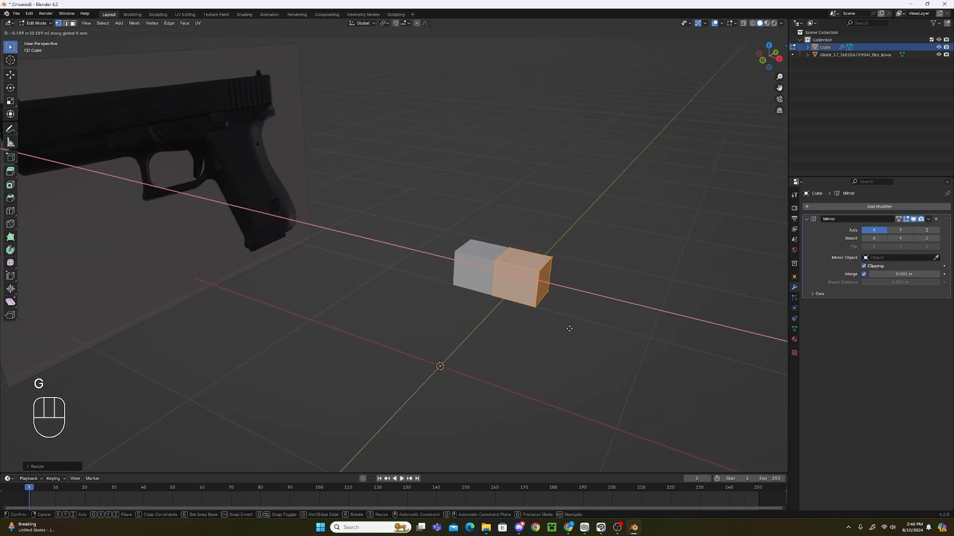
{"action": "left_click", "coordinate": [567, 326]}
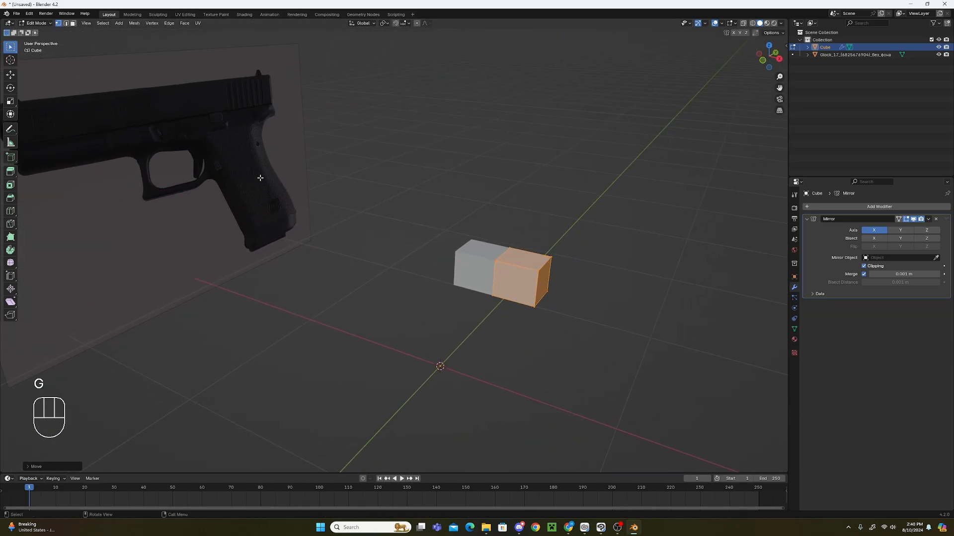
{"action": "middle_click_drag", "start_coordinate": [621, 304], "coordinate": [658, 313]}
{"action": "key", "text": "g"}
{"action": "key", "text": "x"}
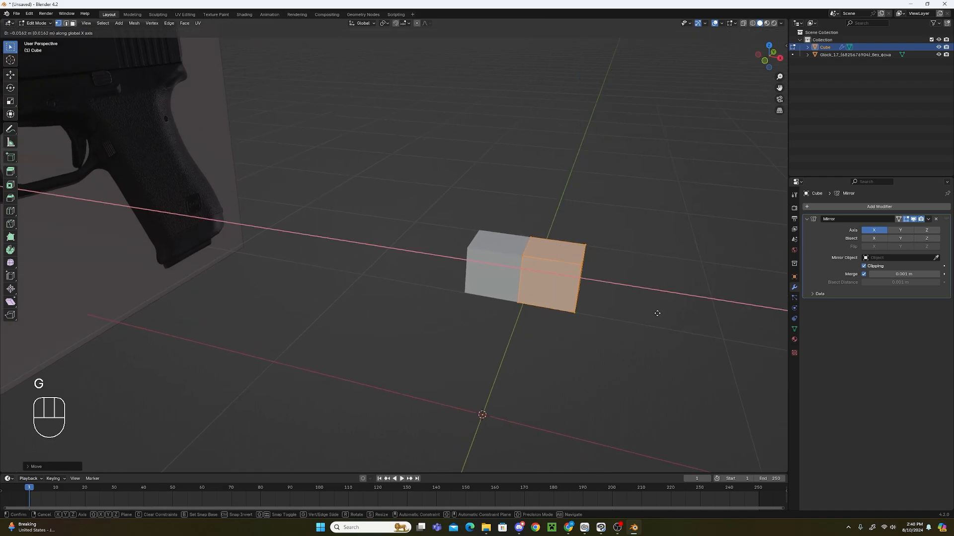
{"action": "left_click", "coordinate": [657, 313]}
Deselect the mesh and turn on X-ray display in the right orthographic view, framing the pistol grip.
{"action": "key", "text": "KP_3"}
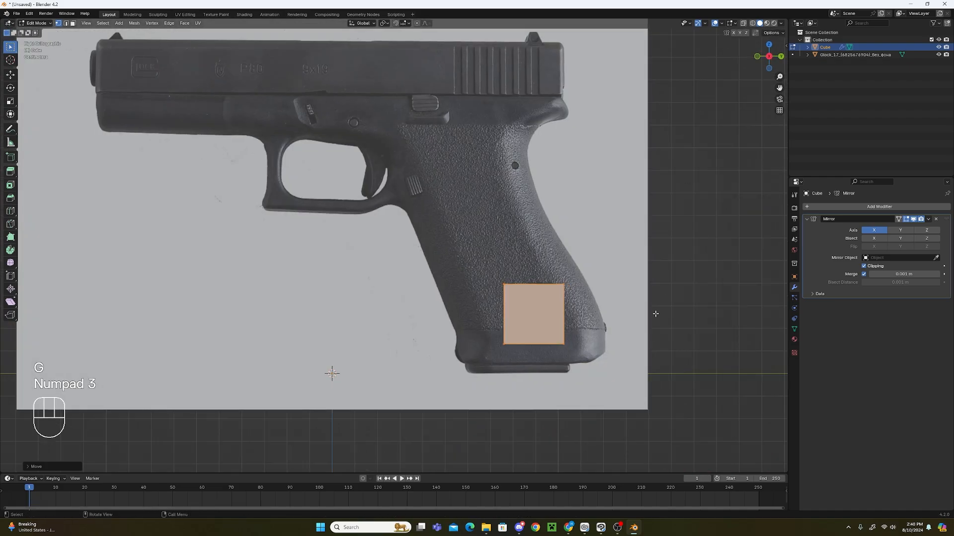
{"action": "scroll", "coordinate": [655, 314], "scroll_direction": "up", "scroll_amount": 4}
{"action": "middle_click_drag", "start_coordinate": [697, 228], "coordinate": [451, 108], "text": "shift"}
{"action": "scroll", "coordinate": [452, 107], "scroll_direction": "down", "scroll_amount": 6}
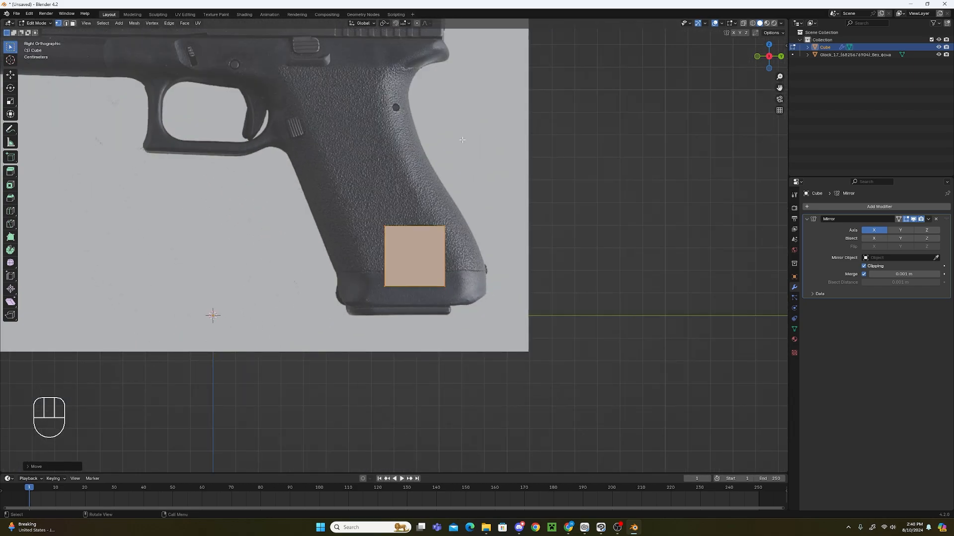
{"action": "left_click", "coordinate": [658, 47]}
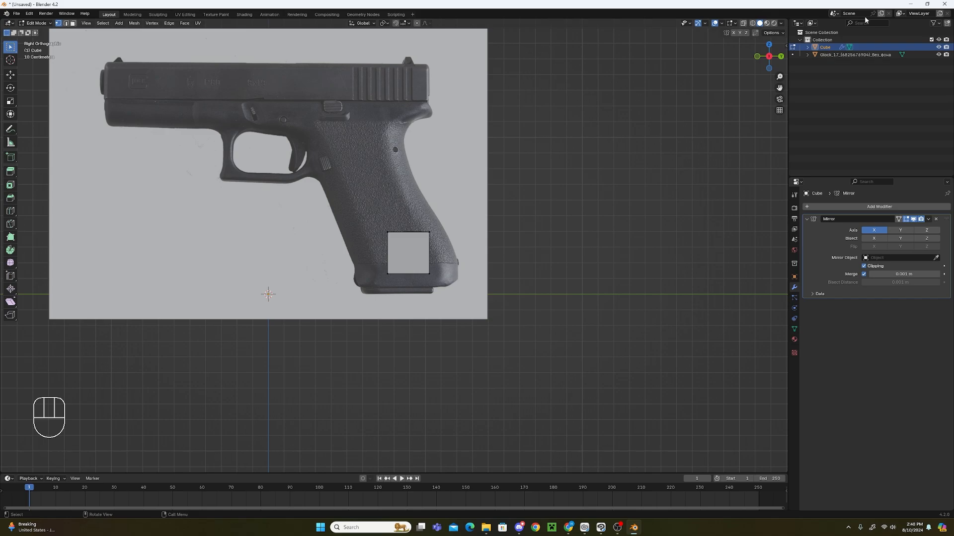
{"action": "left_click", "coordinate": [743, 24]}
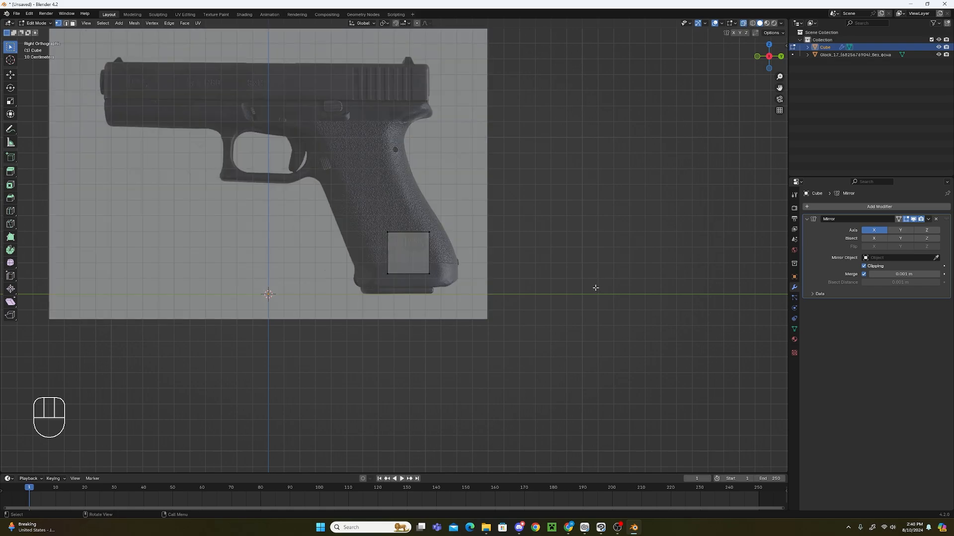
Box-select the block's lower rear vertices through the mesh in the right view and inspect the selection in perspective.
{"action": "scroll", "coordinate": [475, 276], "scroll_direction": "up", "scroll_amount": 4}
{"action": "scroll", "coordinate": [474, 276], "scroll_direction": "up", "scroll_amount": 4}
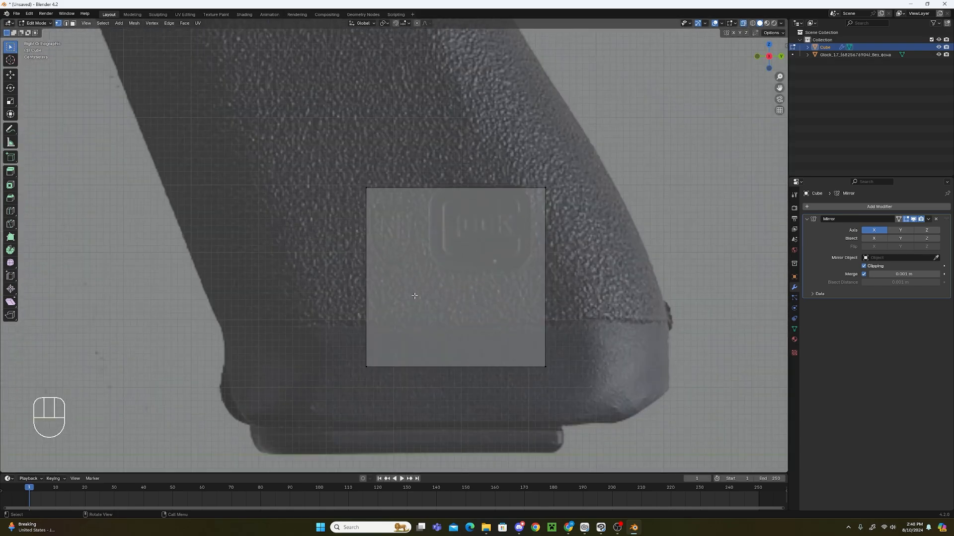
{"action": "middle_click_drag", "start_coordinate": [414, 295], "coordinate": [437, 341]}
{"action": "left_click", "coordinate": [413, 340]}
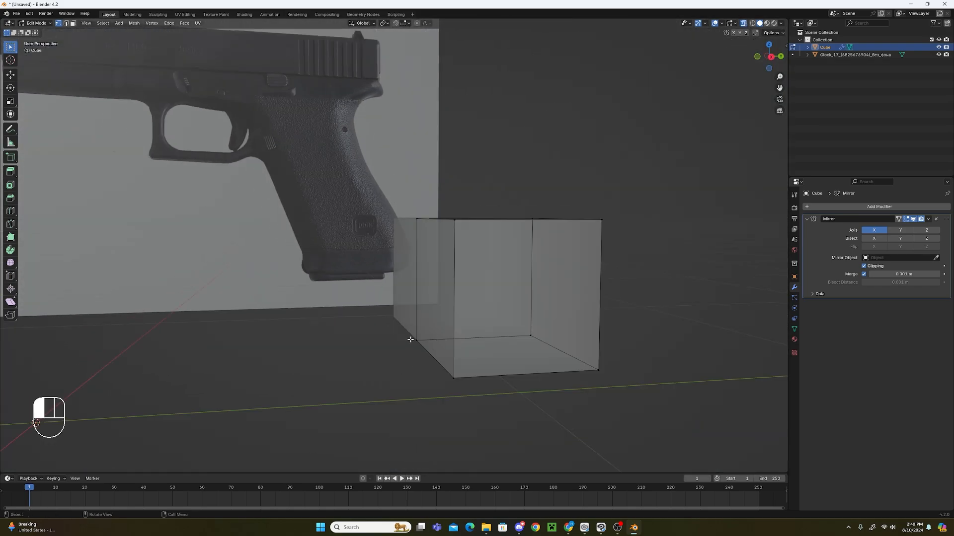
{"action": "left_click", "coordinate": [468, 314]}
{"action": "key", "text": "KP_5"}
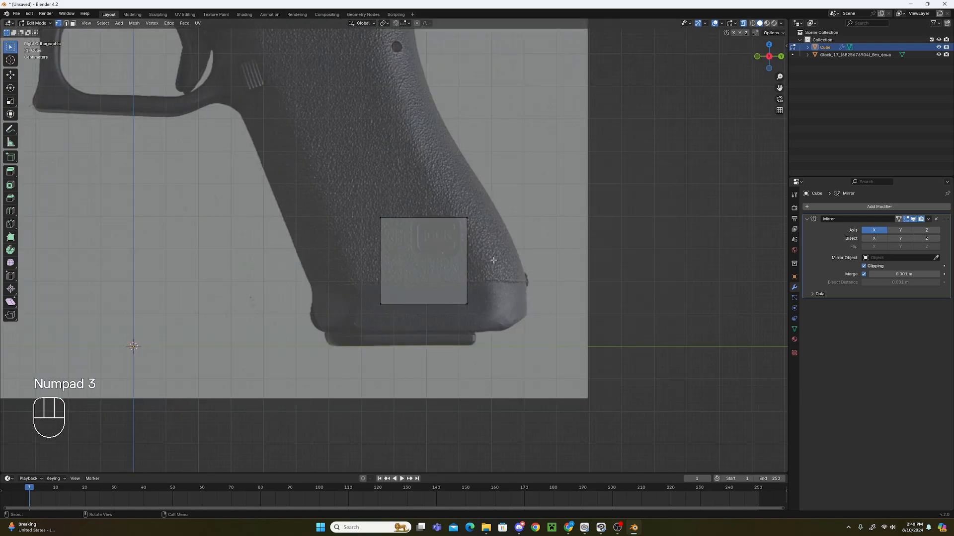
{"action": "key", "text": "KP_3"}
{"action": "key", "text": "b"}
{"action": "left_click_drag", "start_coordinate": [525, 255], "coordinate": [444, 331]}
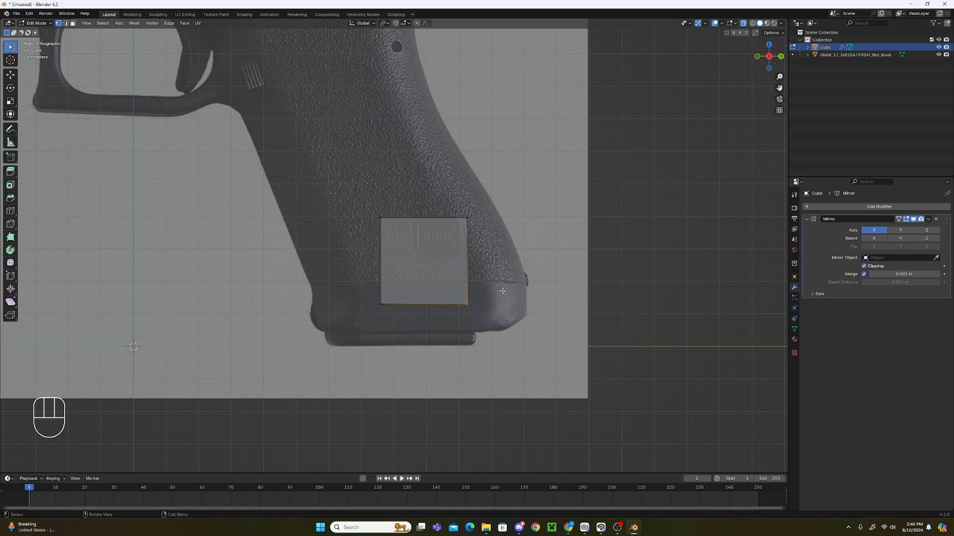
{"action": "middle_click_drag", "start_coordinate": [503, 290], "coordinate": [433, 320]}
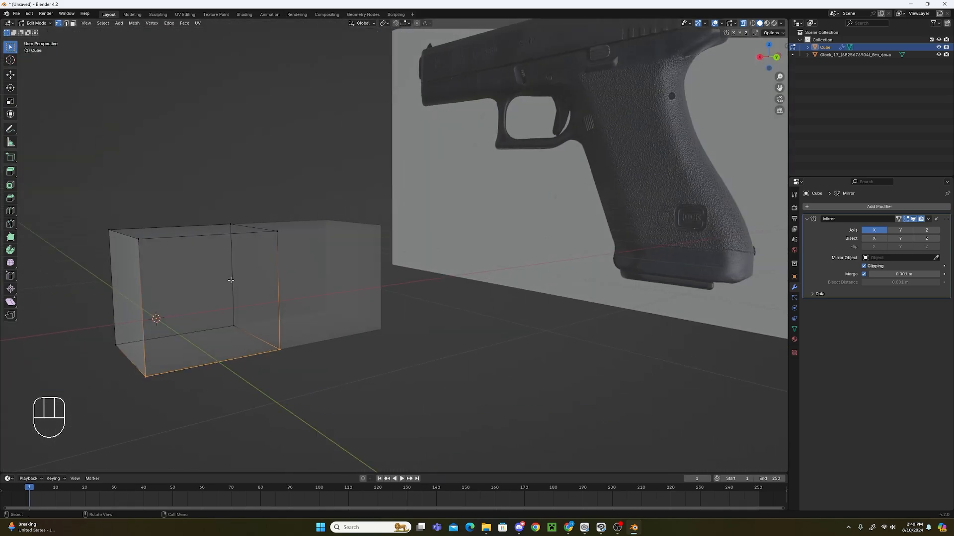
{"action": "scroll", "coordinate": [223, 172], "scroll_direction": "down", "scroll_amount": 1}
{"action": "middle_click_drag", "start_coordinate": [224, 173], "coordinate": [235, 174]}
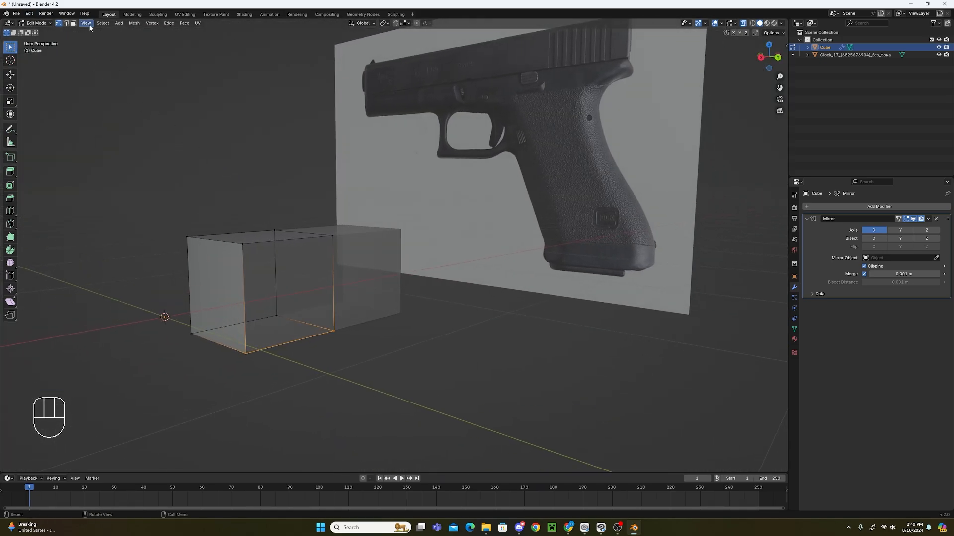
Try out face, edge and vertex selection on the block, returning to vertex mode with nothing selected.
{"action": "left_click", "coordinate": [73, 24]}
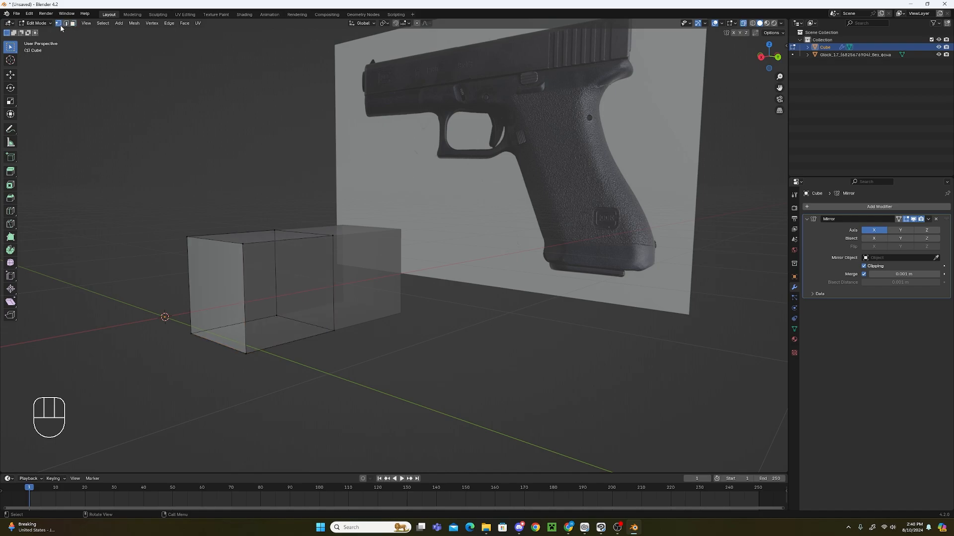
{"action": "key", "text": "KP_3"}
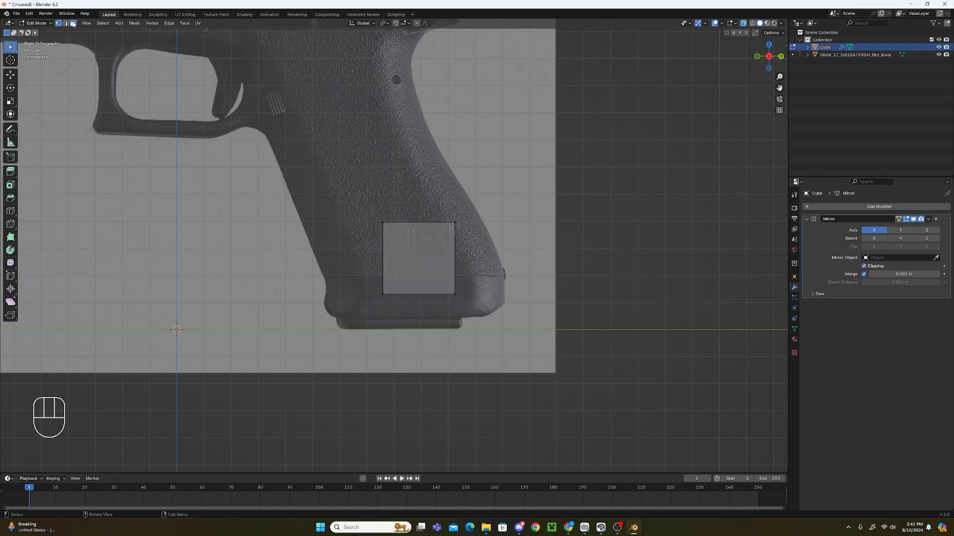
{"action": "middle_click_drag", "start_coordinate": [347, 224], "coordinate": [395, 248]}
{"action": "left_click", "coordinate": [560, 312]}
{"action": "left_click", "coordinate": [523, 357]}
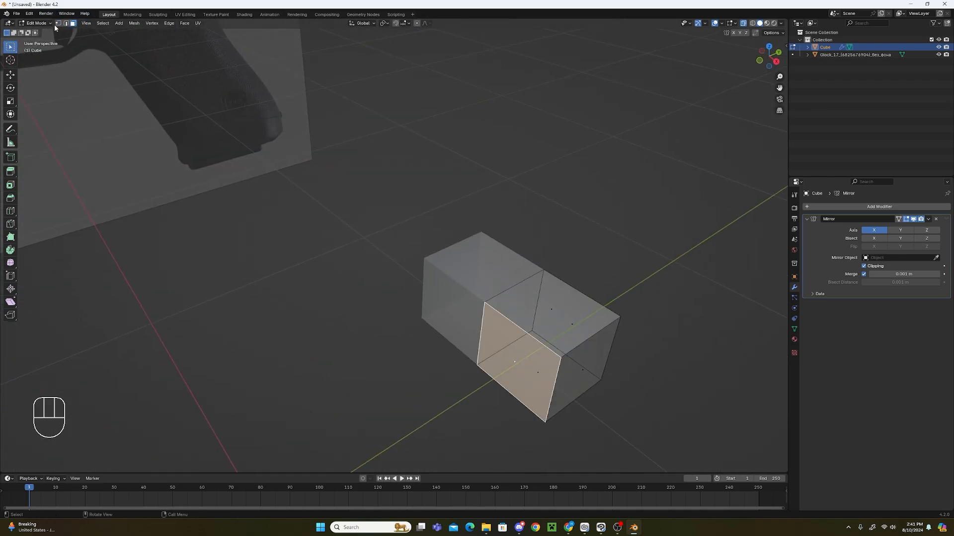
{"action": "key", "text": "2"}
{"action": "left_click", "coordinate": [498, 312]}
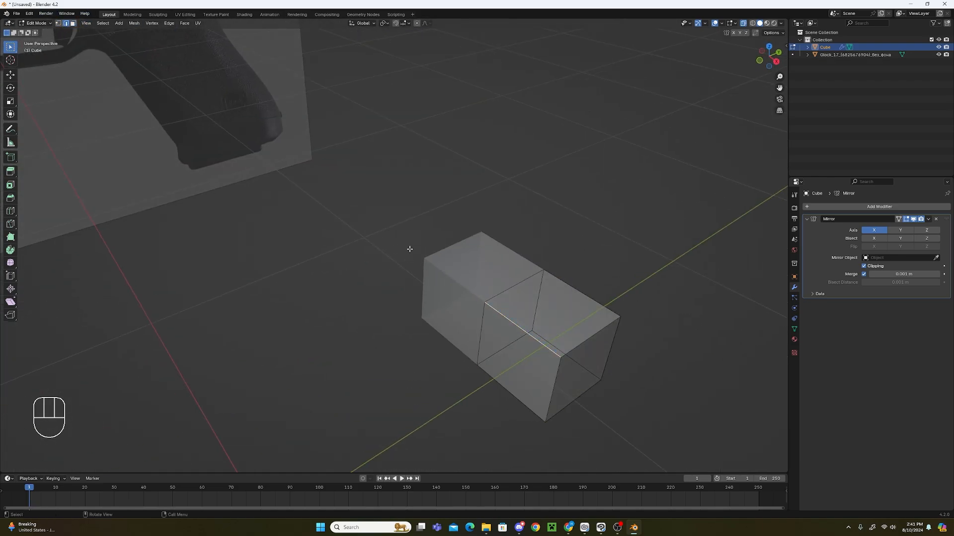
{"action": "left_click", "coordinate": [58, 22]}
{"action": "left_click", "coordinate": [545, 422], "text": "shift"}
{"action": "left_click", "coordinate": [478, 364], "text": "shift"}
{"action": "left_click", "coordinate": [673, 290]}
Move the whole block down onto the grip's lower end in the right orthographic view and deselect it.
{"action": "key", "text": "KP_3"}
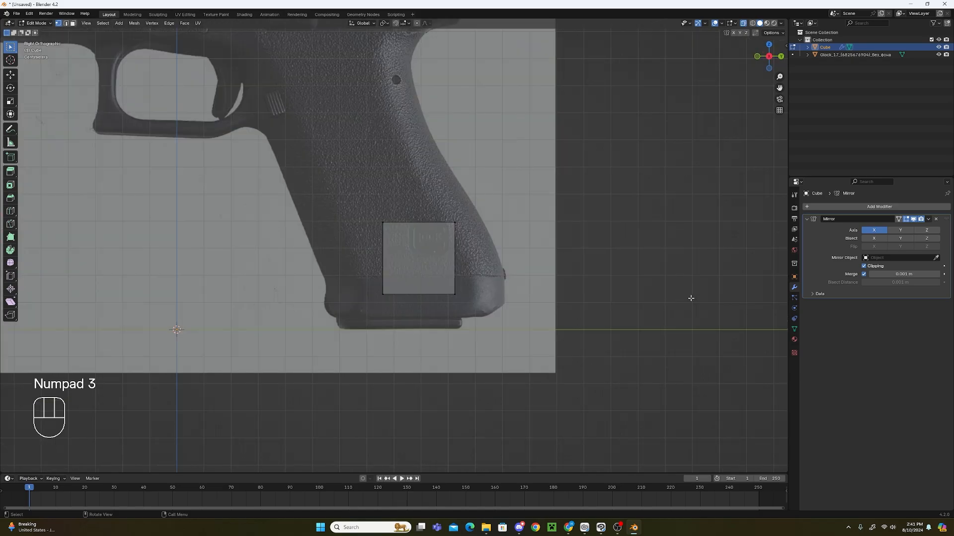
{"action": "scroll", "coordinate": [687, 296], "scroll_direction": "up", "scroll_amount": 5}
{"action": "scroll", "coordinate": [540, 248], "scroll_direction": "down", "scroll_amount": 3}
{"action": "key", "text": "a"}
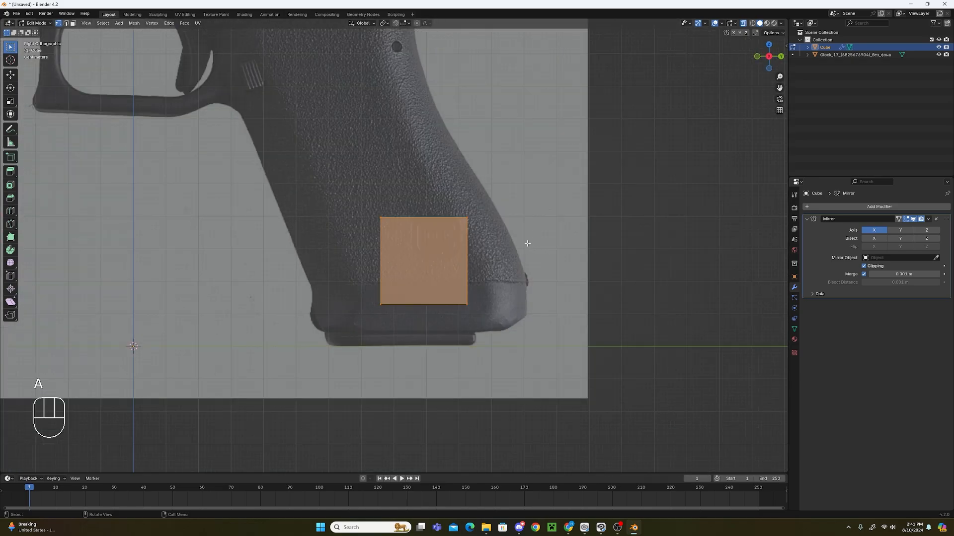
{"action": "key", "text": "g"}
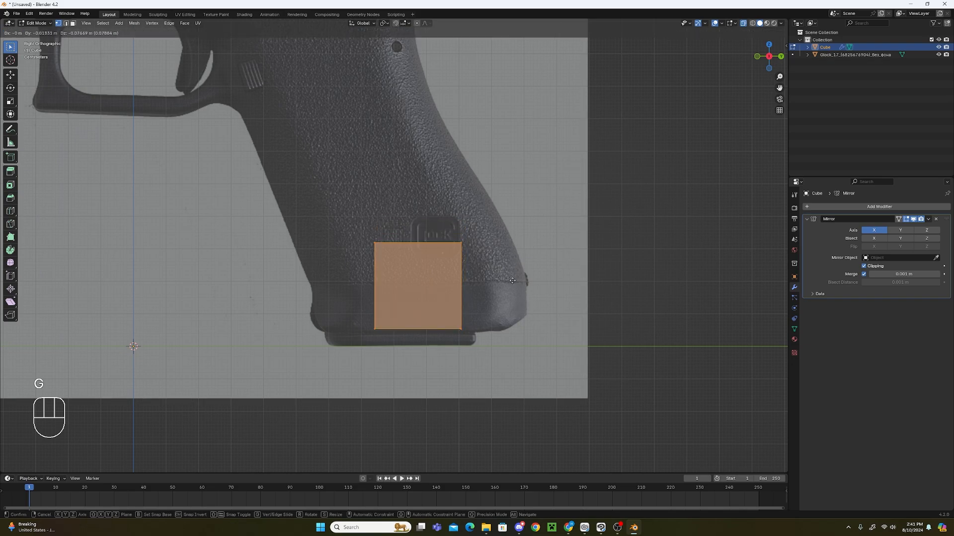
{"action": "left_click", "coordinate": [512, 281]}
{"action": "scroll", "coordinate": [514, 276], "scroll_direction": "down", "scroll_amount": 6}
{"action": "left_click", "coordinate": [518, 262]}
{"action": "scroll", "coordinate": [497, 253], "scroll_direction": "up", "scroll_amount": 9}
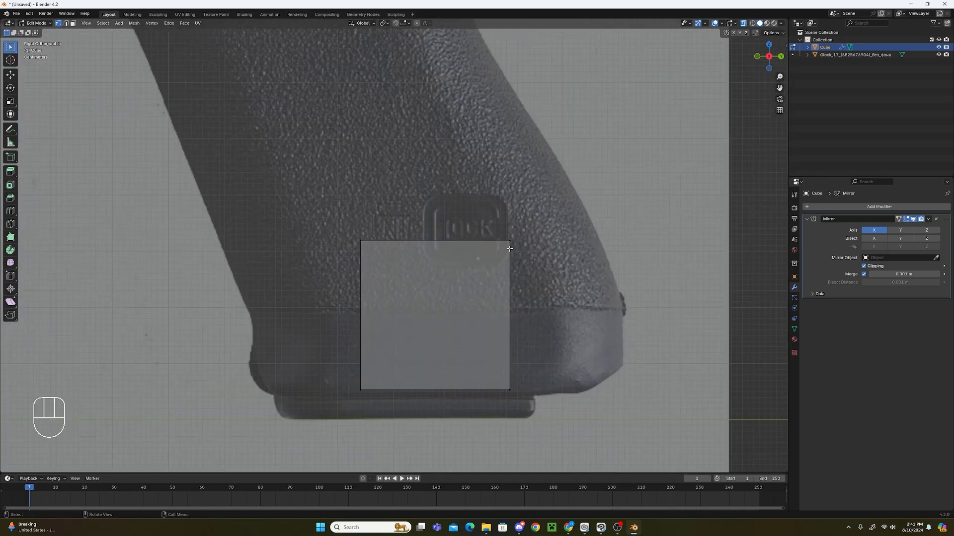
Try to move the block's lower rear vertices along the global Y axis.
{"action": "key", "text": "b"}
{"action": "left_click_drag", "start_coordinate": [541, 372], "coordinate": [499, 400]}
{"action": "key", "text": "g"}
{"action": "key", "text": "y"}
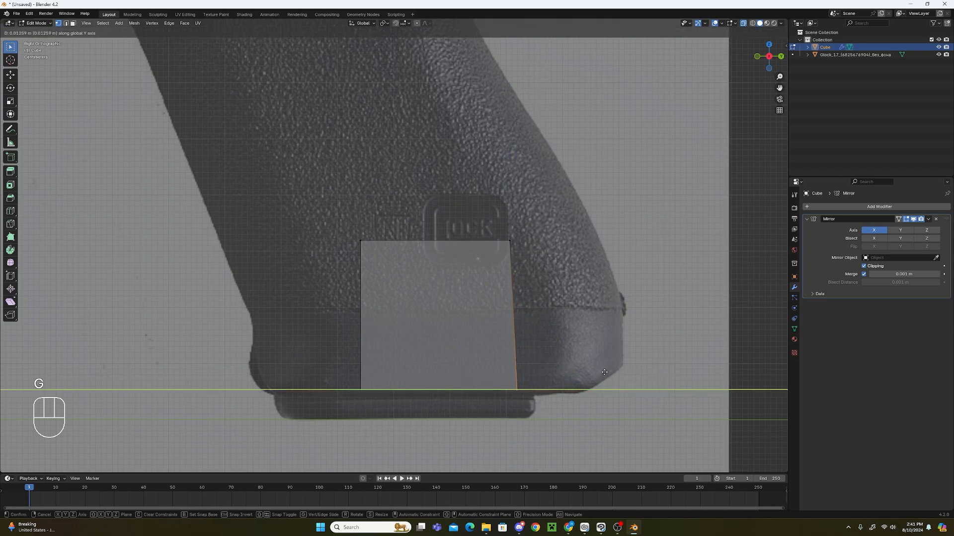
{"action": "left_click", "coordinate": [595, 375]}
Box-select the block's rear vertices, inspect them in perspective and try to move the outer rear vertices freely.
{"action": "key", "text": "b"}
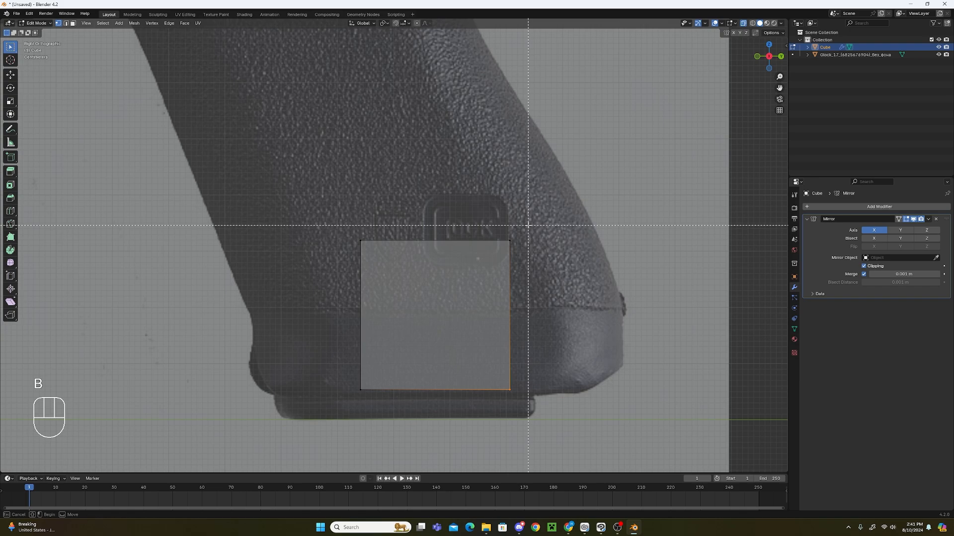
{"action": "left_click_drag", "start_coordinate": [528, 224], "coordinate": [492, 395]}
{"action": "key", "text": "b"}
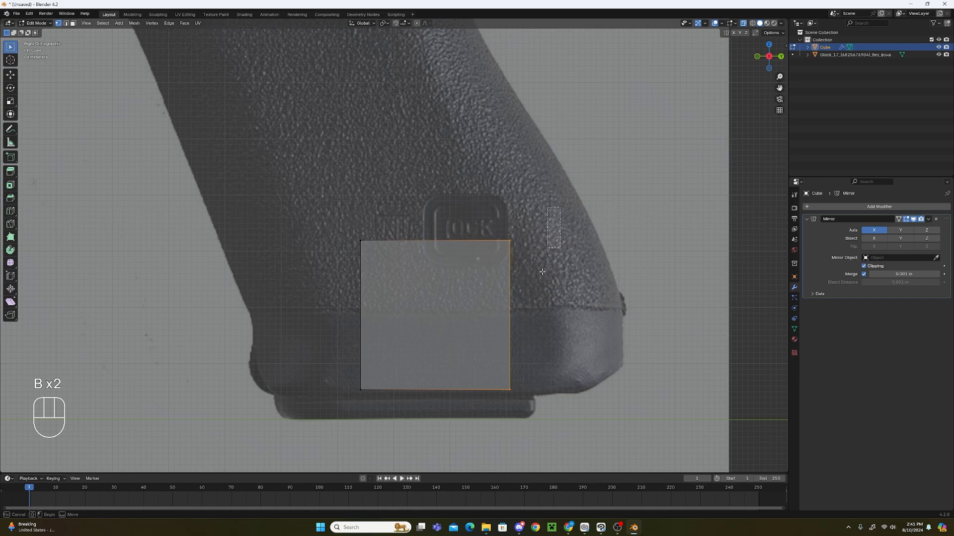
{"action": "left_click_drag", "start_coordinate": [559, 208], "coordinate": [467, 415]}
{"action": "middle_click_drag", "start_coordinate": [550, 316], "coordinate": [517, 332]}
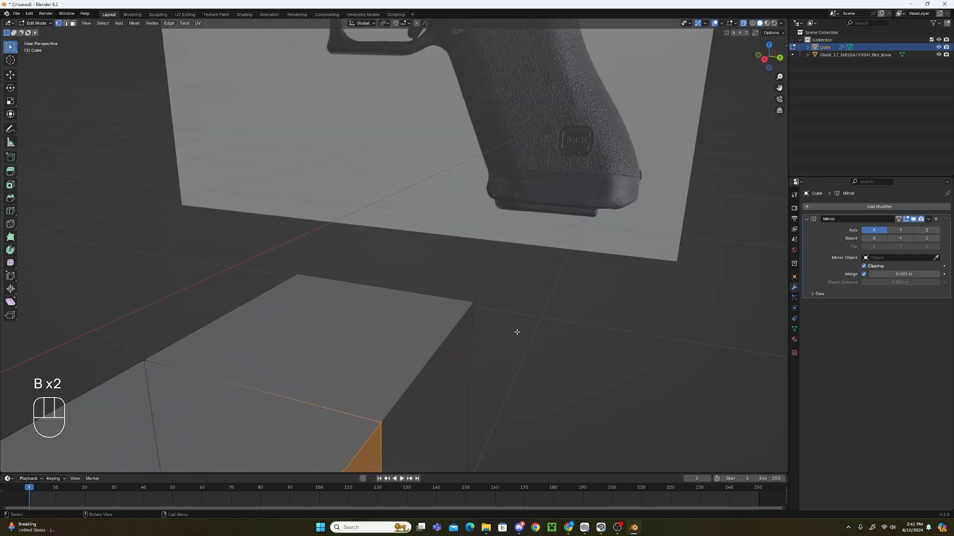
{"action": "middle_click_drag", "start_coordinate": [395, 430], "coordinate": [412, 378], "text": "shift"}
{"action": "scroll", "coordinate": [426, 337], "scroll_direction": "down", "scroll_amount": 4}
{"action": "left_click", "coordinate": [353, 306]}
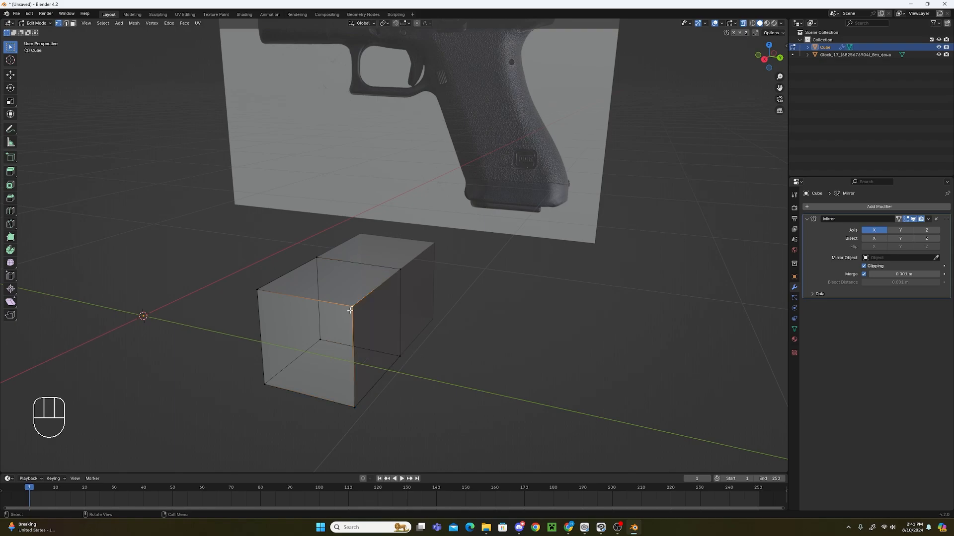
{"action": "key", "text": "g"}
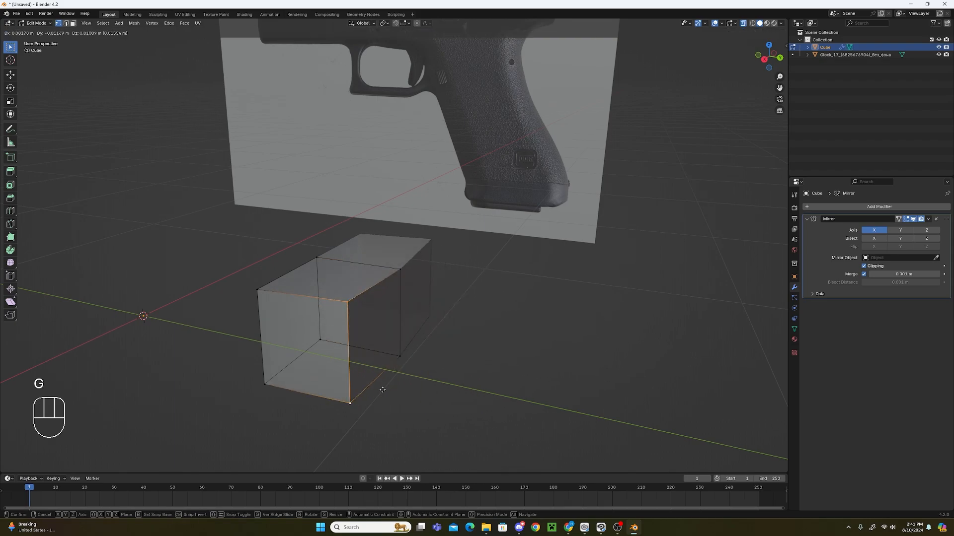
{"action": "right_click", "coordinate": [487, 367]}
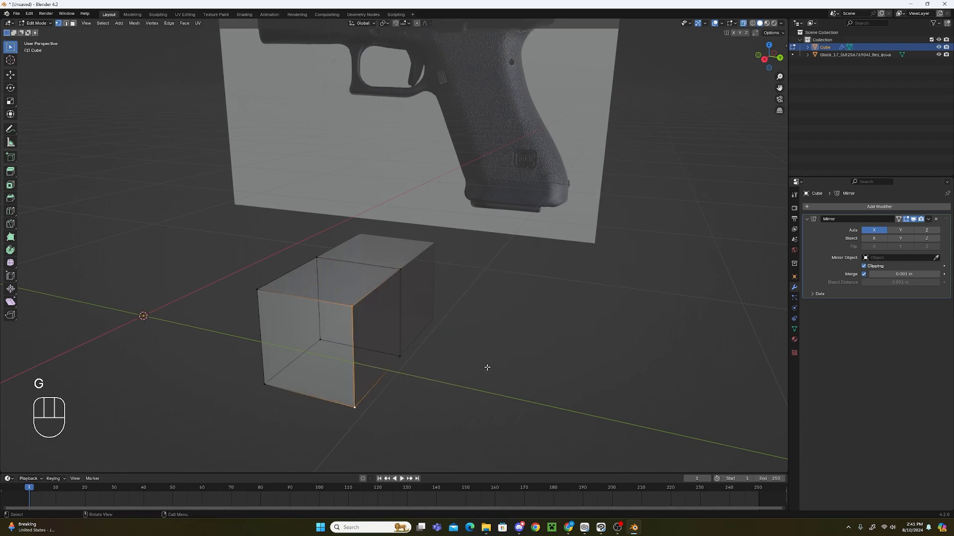
Move all the block's rear vertices backward along the global Y axis to line up with the base plate's rear end.
{"action": "key", "text": "KP_3"}
{"action": "scroll", "coordinate": [517, 387], "scroll_direction": "up", "scroll_amount": 4}
{"action": "key", "text": "b"}
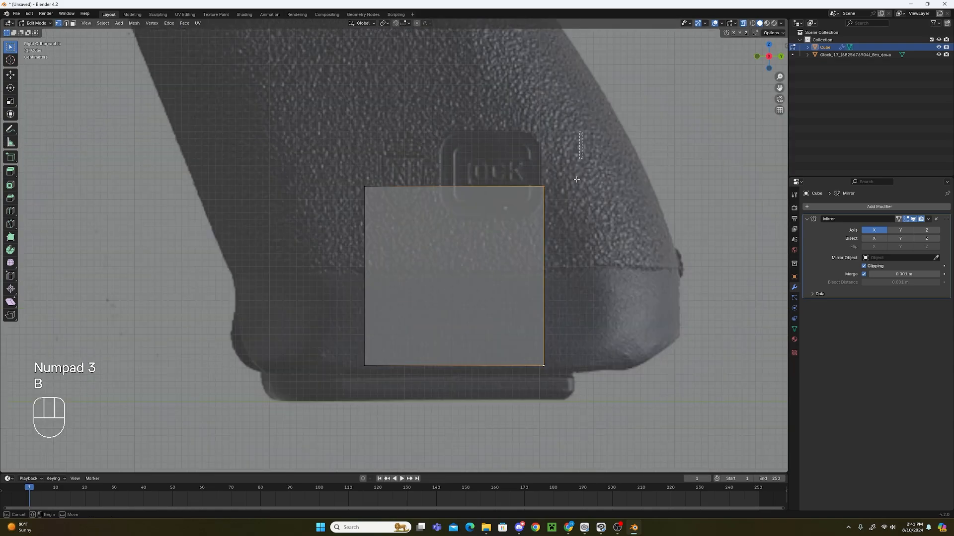
{"action": "key", "text": "g"}
{"action": "middle_click", "coordinate": [609, 309]}
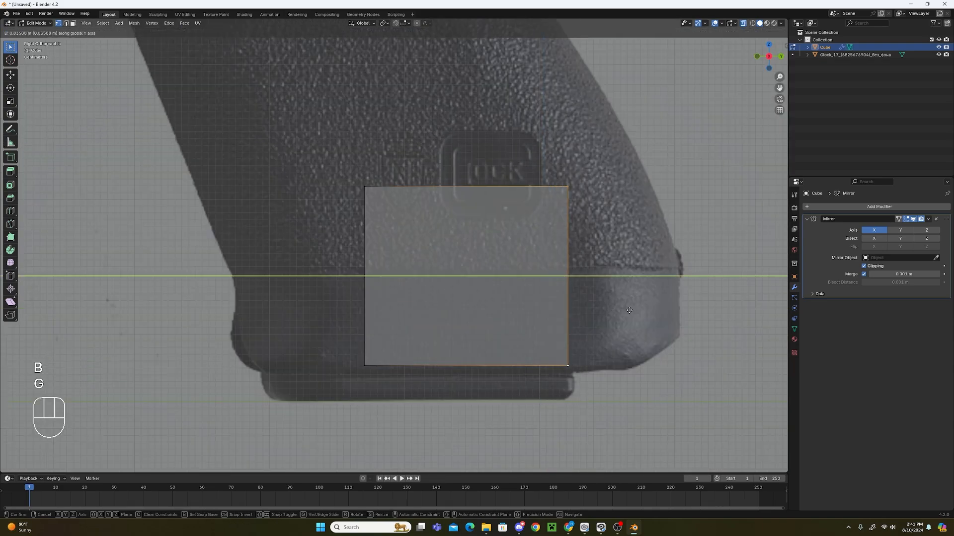
{"action": "left_click", "coordinate": [634, 310]}
{"action": "left_click", "coordinate": [477, 350]}
Move the block's front vertices slightly forward along the global Y axis and deselect them.
{"action": "key", "text": "b"}
{"action": "left_click_drag", "start_coordinate": [337, 176], "coordinate": [386, 373]}
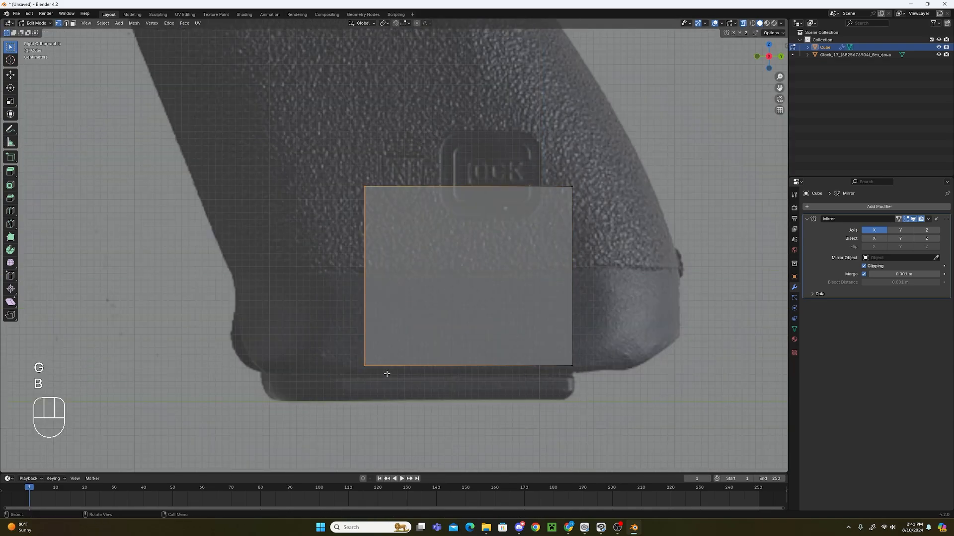
{"action": "key", "text": "g"}
{"action": "middle_click", "coordinate": [359, 372]}
{"action": "left_click", "coordinate": [351, 374]}
{"action": "left_click", "coordinate": [466, 293]}
Move the block's top vertices up and forward to the top of the grip, just below the slide.
{"action": "scroll", "coordinate": [577, 211], "scroll_direction": "down", "scroll_amount": 3}
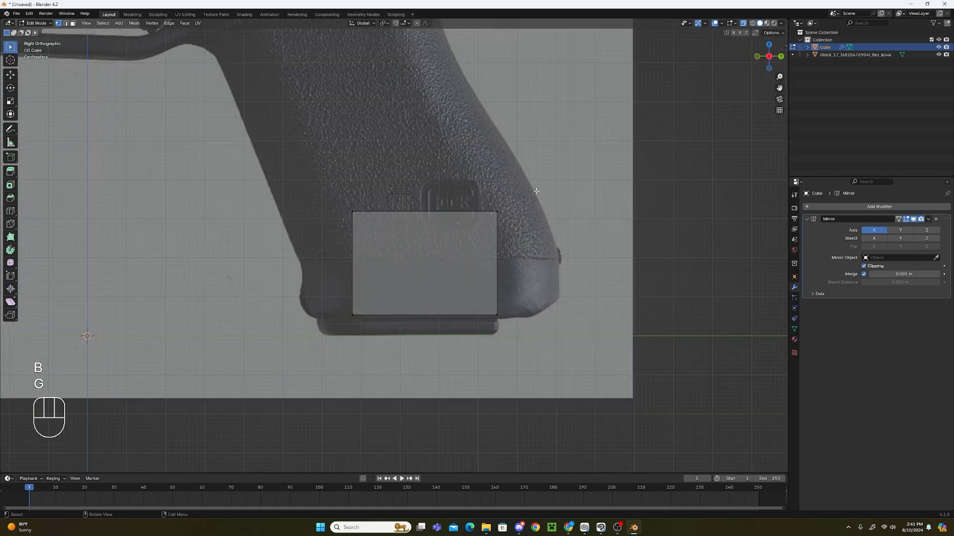
{"action": "key", "text": "b"}
{"action": "left_click_drag", "start_coordinate": [525, 177], "coordinate": [313, 242]}
{"action": "middle_click_drag", "start_coordinate": [527, 231], "coordinate": [592, 386], "text": "shift"}
{"action": "key", "text": "g"}
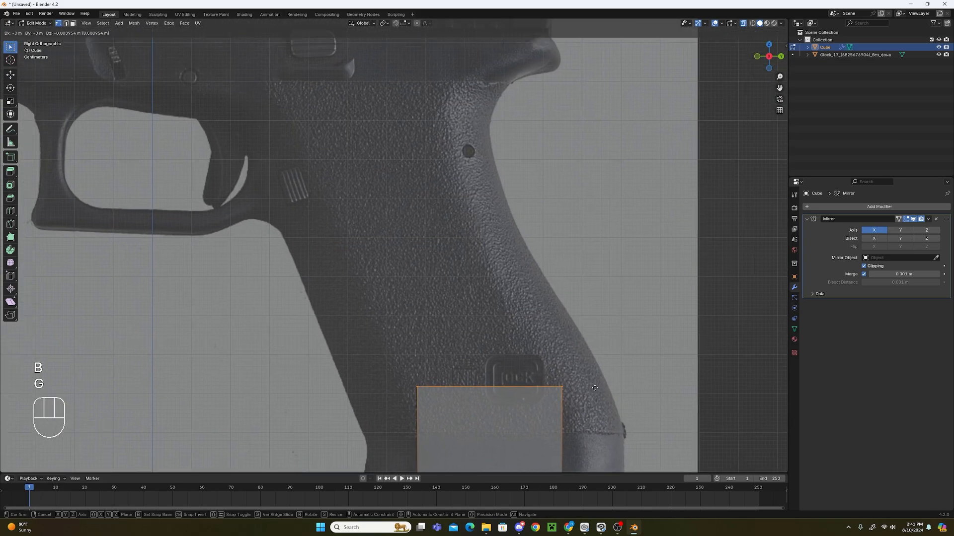
{"action": "left_click", "coordinate": [473, 84]}
{"action": "scroll", "coordinate": [535, 318], "scroll_direction": "down", "scroll_amount": 2}
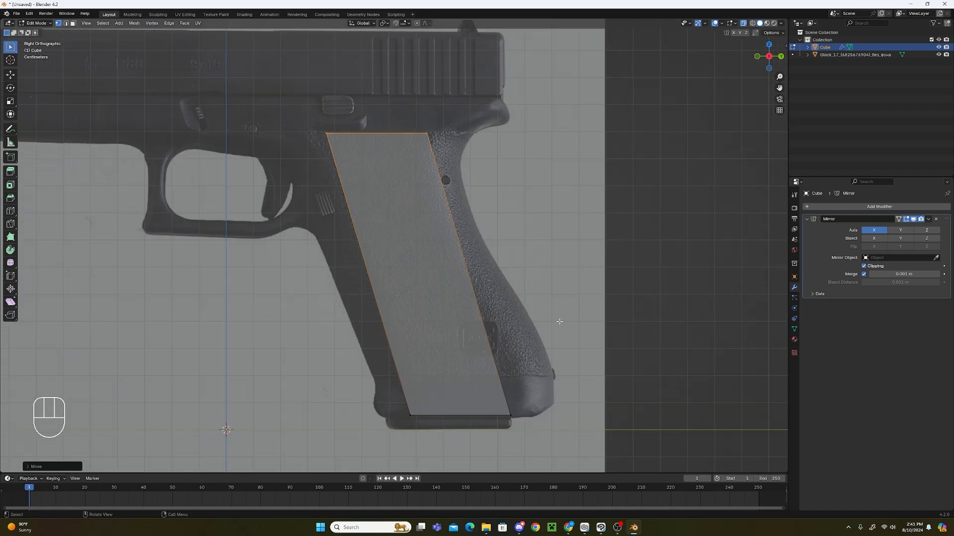
Move the top front vertices forward to widen the block's upper end toward the trigger guard.
{"action": "middle_click_drag", "start_coordinate": [481, 211], "coordinate": [574, 318], "text": "shift"}
{"action": "scroll", "coordinate": [448, 241], "scroll_direction": "up", "scroll_amount": 3}
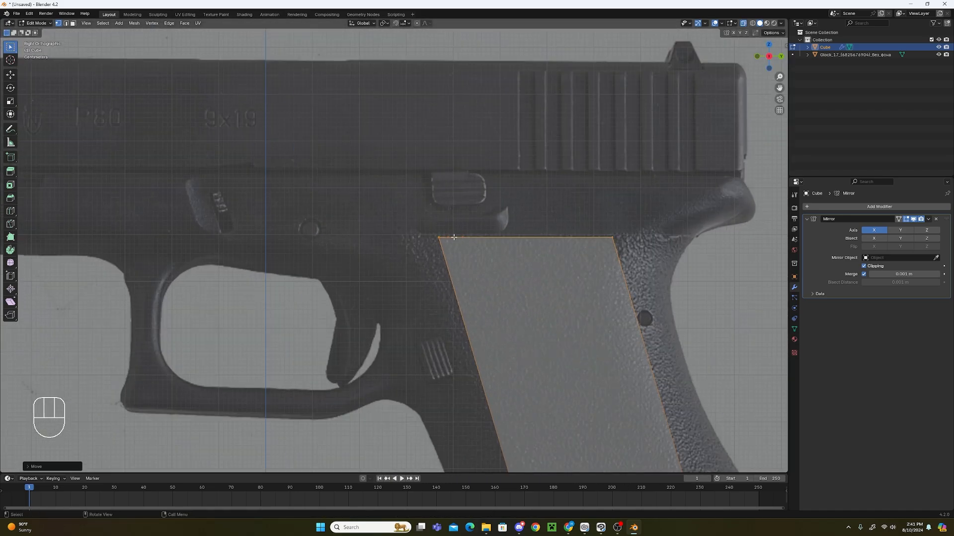
{"action": "key", "text": "b"}
{"action": "left_click_drag", "start_coordinate": [462, 269], "coordinate": [423, 209]}
{"action": "key", "text": "g"}
{"action": "left_click", "coordinate": [472, 262]}
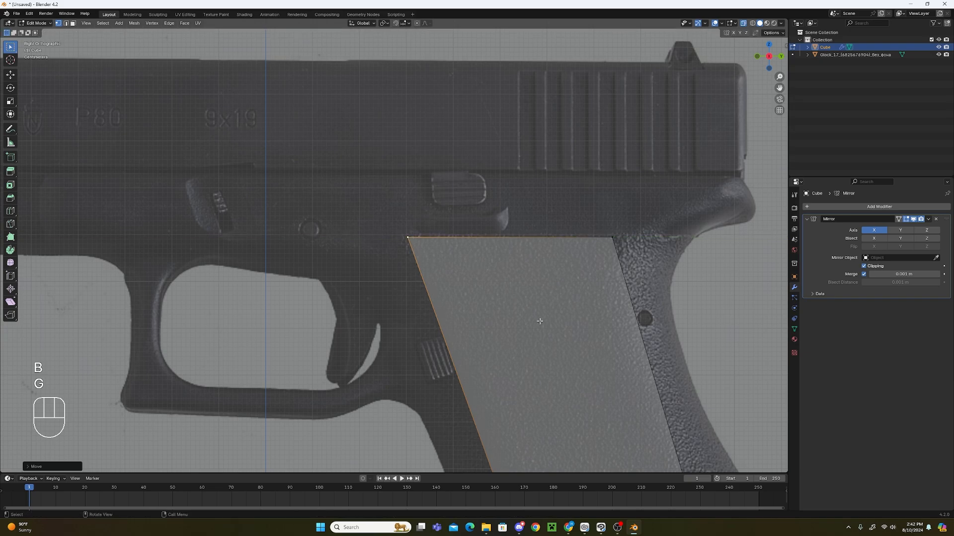
Add one horizontal loop cut across the grip block and slide it down near the GLOCK logo's lower edge.
{"action": "middle_click_drag", "start_coordinate": [539, 322], "coordinate": [451, 191], "text": "shift"}
{"action": "scroll", "coordinate": [451, 192], "scroll_direction": "down", "scroll_amount": 4}
{"action": "scroll", "coordinate": [526, 298], "scroll_direction": "up", "scroll_amount": 3}
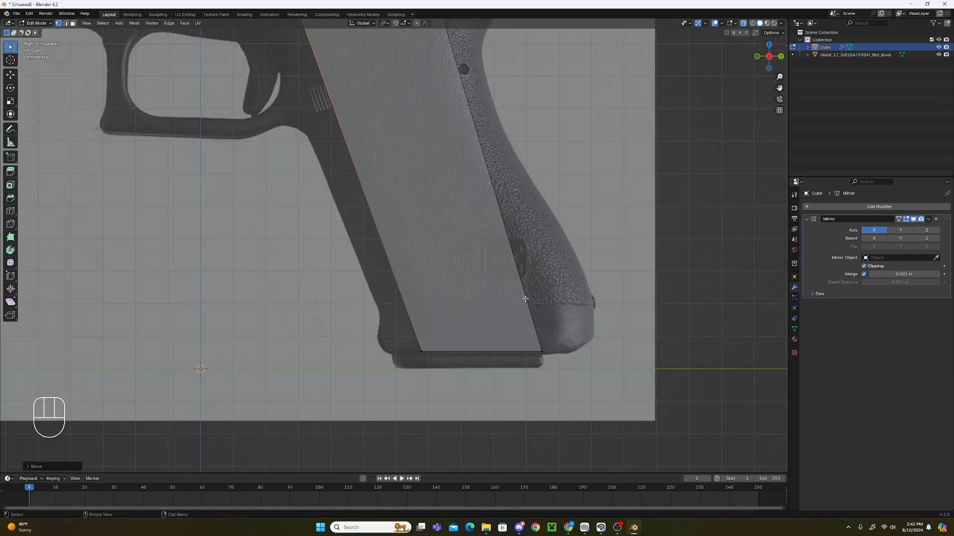
{"action": "key", "text": "ctrl+r"}
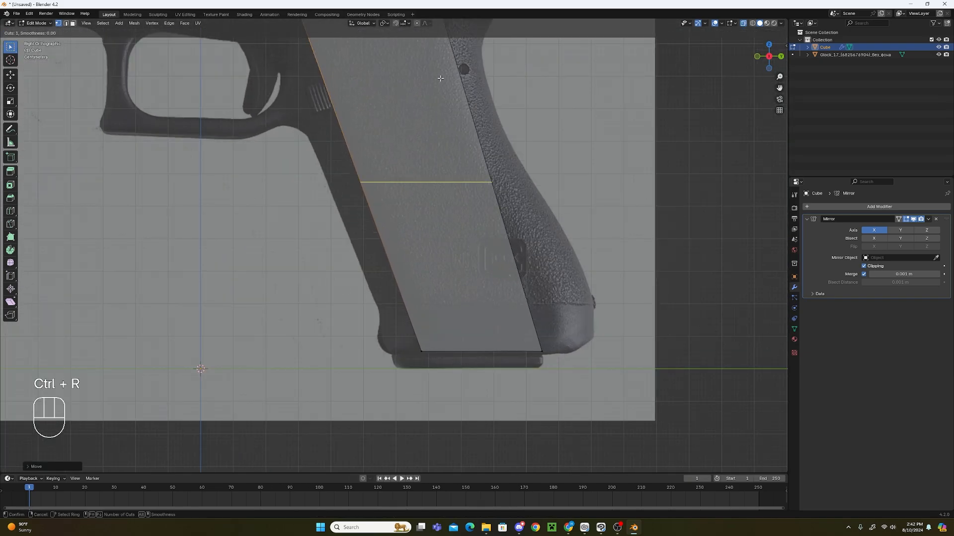
{"action": "left_click", "coordinate": [440, 78]}
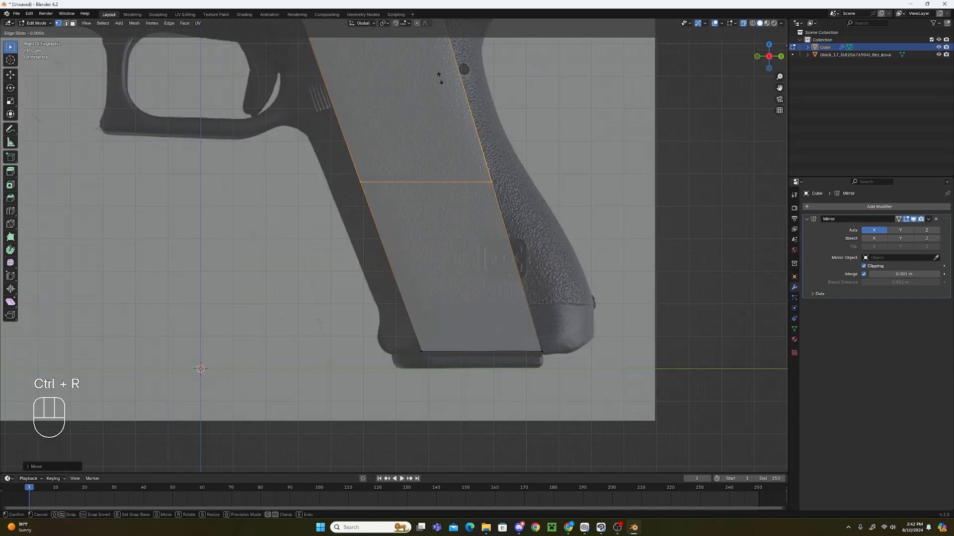
{"action": "left_click", "coordinate": [460, 181]}
Move the loop cut's rear vertices backward along the global Y axis toward the grip's rear outline.
{"action": "key", "text": "b"}
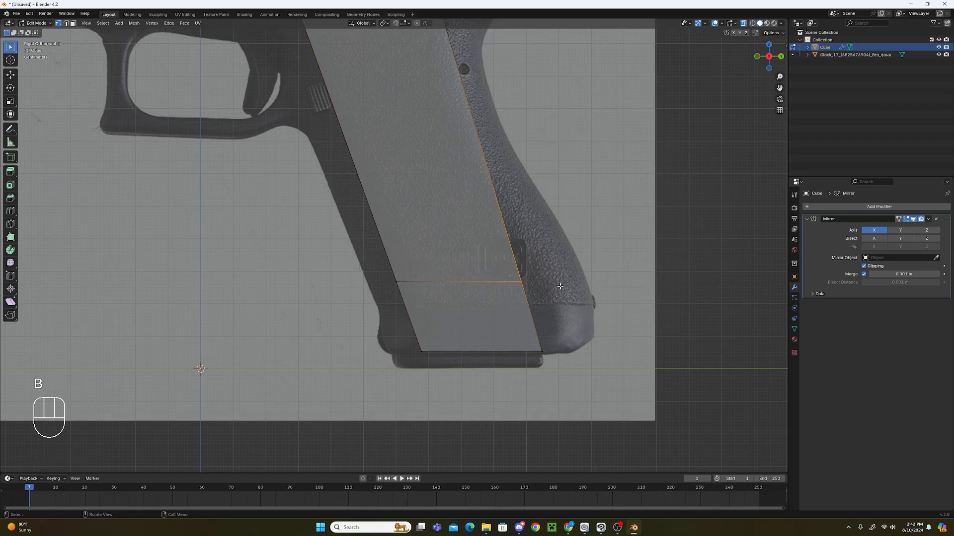
{"action": "key", "text": "g"}
{"action": "key", "text": "y"}
{"action": "left_click", "coordinate": [595, 283]}
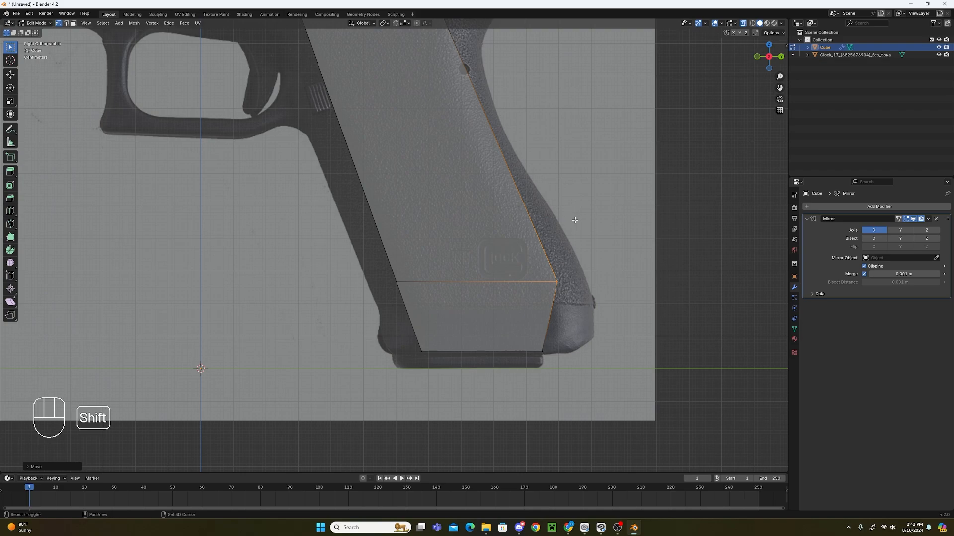
Move the grip block's top rear vertices slightly backward toward the upper backstrap.
{"action": "middle_click_drag", "start_coordinate": [571, 233], "coordinate": [622, 362], "text": "shift"}
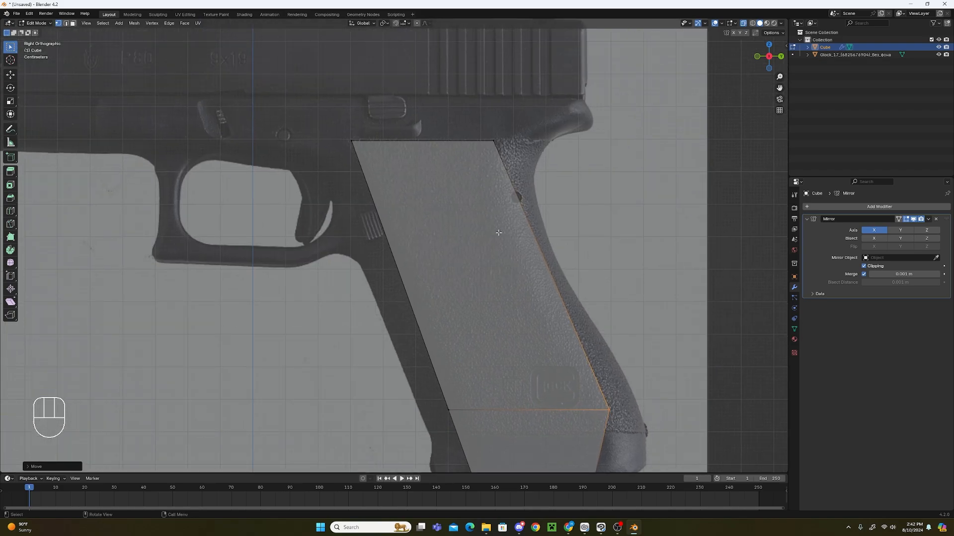
{"action": "scroll", "coordinate": [519, 232], "scroll_direction": "down", "scroll_amount": 1}
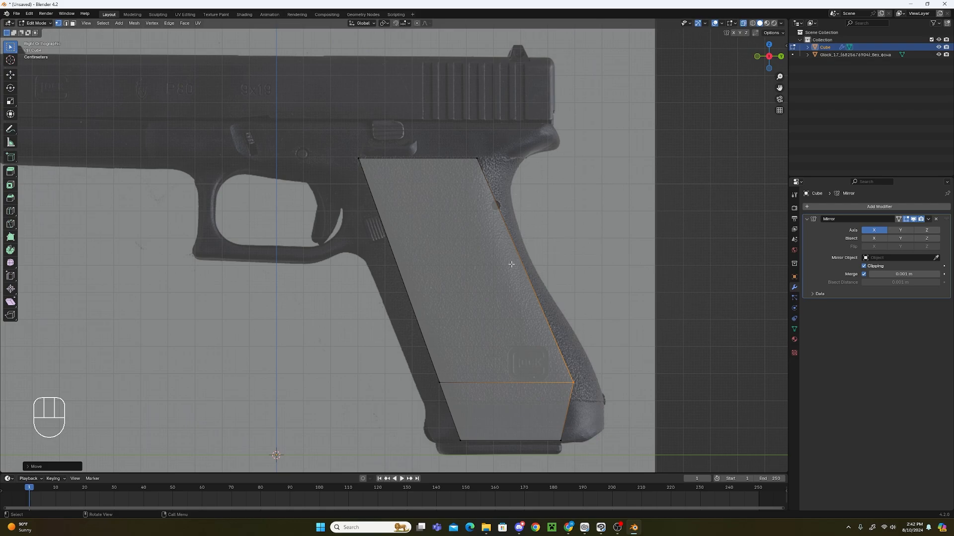
{"action": "scroll", "coordinate": [518, 210], "scroll_direction": "up", "scroll_amount": 1}
{"action": "left_click", "coordinate": [497, 133]}
{"action": "key", "text": "b"}
{"action": "left_click_drag", "start_coordinate": [513, 129], "coordinate": [491, 143]}
{"action": "key", "text": "g"}
{"action": "left_click", "coordinate": [572, 171]}
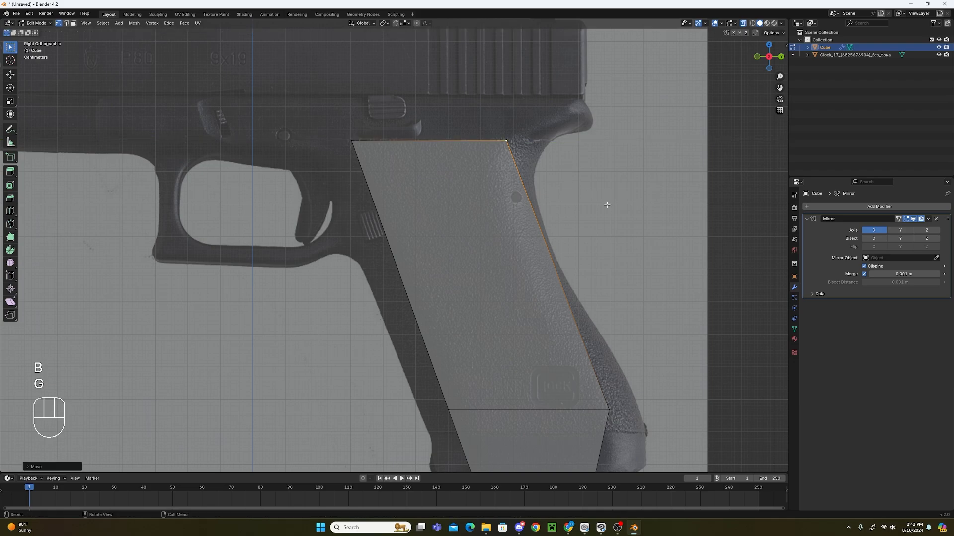
Add a second loop cut midway between the first loop and the block's bottom edge, and deselect it.
{"action": "middle_click_drag", "start_coordinate": [524, 250], "coordinate": [499, 129], "text": "shift"}
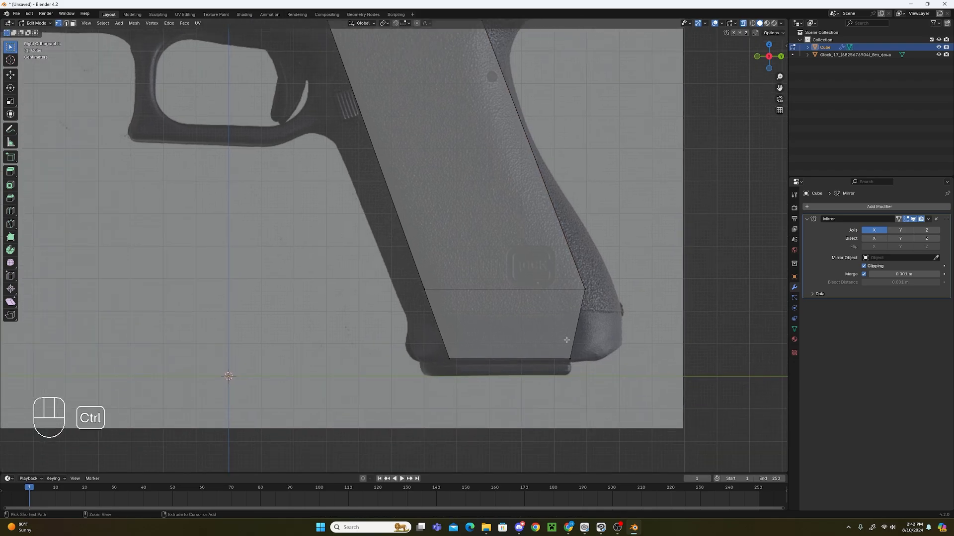
{"action": "key", "text": "ctrl+r"}
{"action": "left_click", "coordinate": [581, 328]}
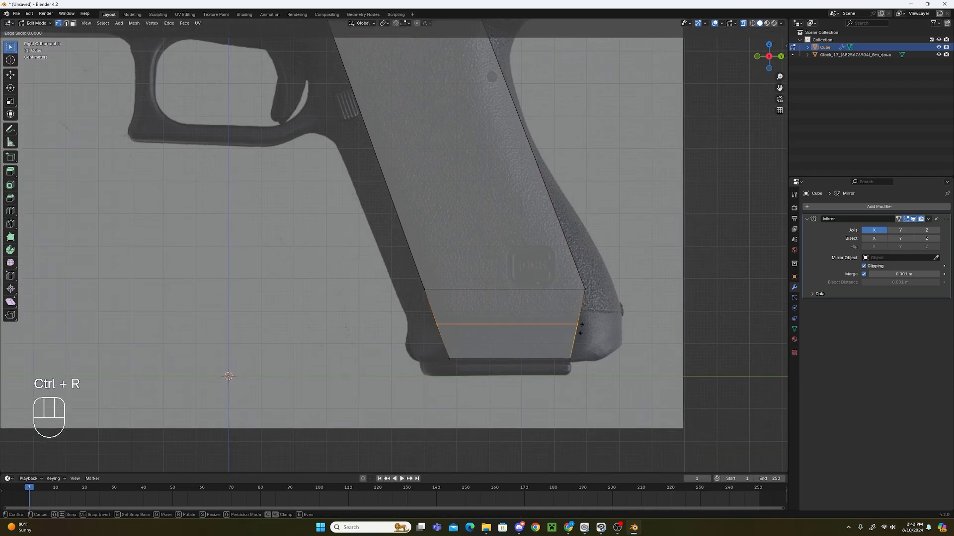
{"action": "left_click", "coordinate": [581, 328]}
{"action": "left_click", "coordinate": [603, 324]}
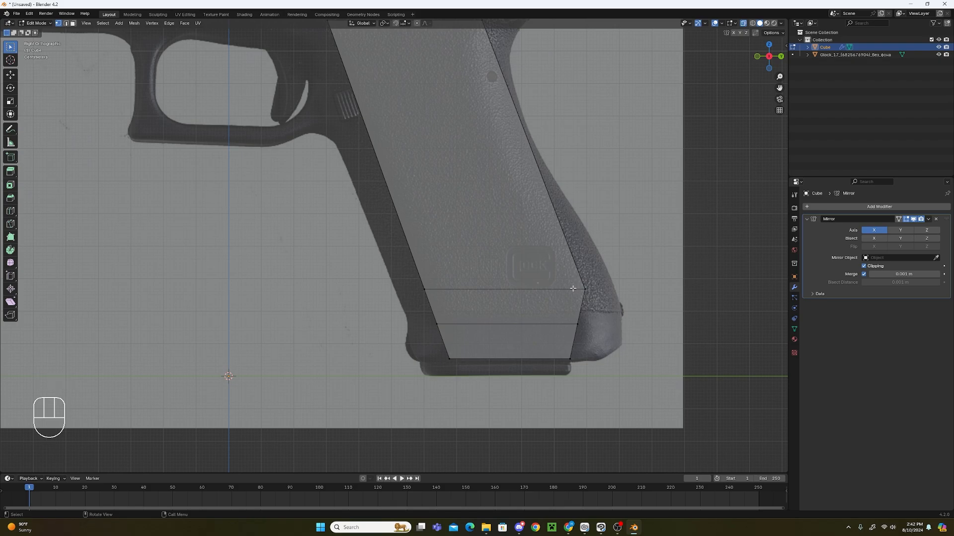
Move the second loop's rear vertices backward along the global Y axis to follow the flared heel of the grip.
{"action": "key", "text": "b"}
{"action": "left_click_drag", "start_coordinate": [567, 308], "coordinate": [596, 330]}
{"action": "key", "text": "g"}
{"action": "key", "text": "y"}
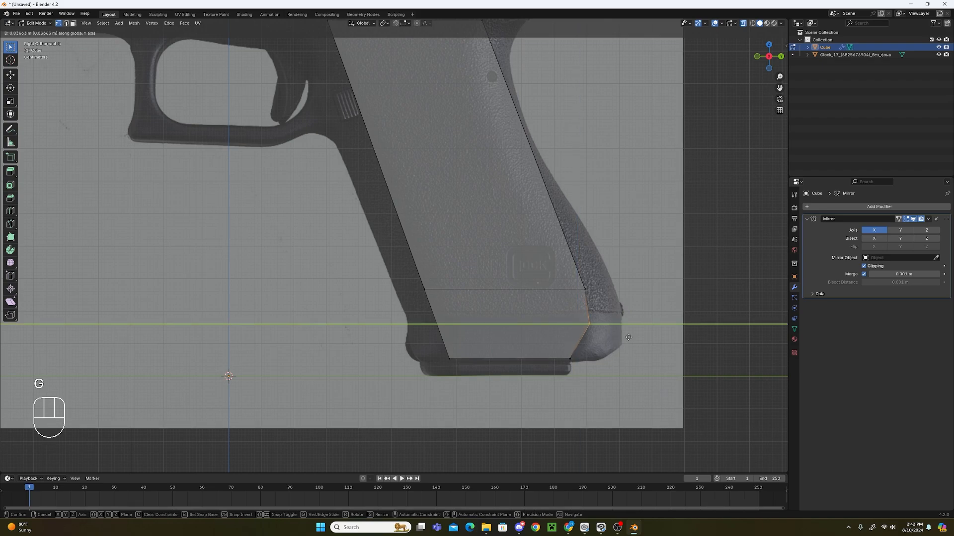
{"action": "left_click", "coordinate": [629, 338]}
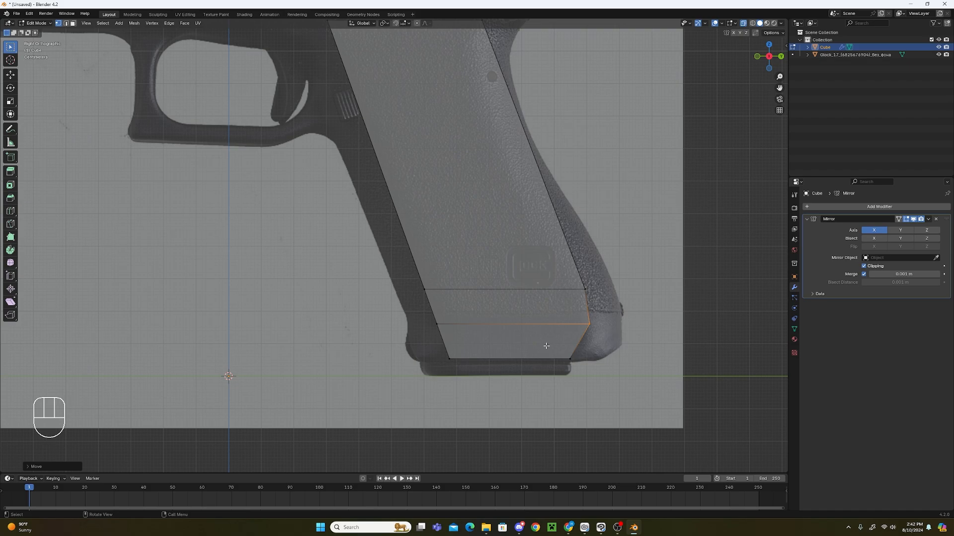
Add a centred loop cut between the second loop and the bottom edge, and box-select its rear vertices.
{"action": "key", "text": "ctrl+r"}
{"action": "left_click", "coordinate": [580, 340]}
{"action": "right_click", "coordinate": [580, 339]}
{"action": "key", "text": "b"}
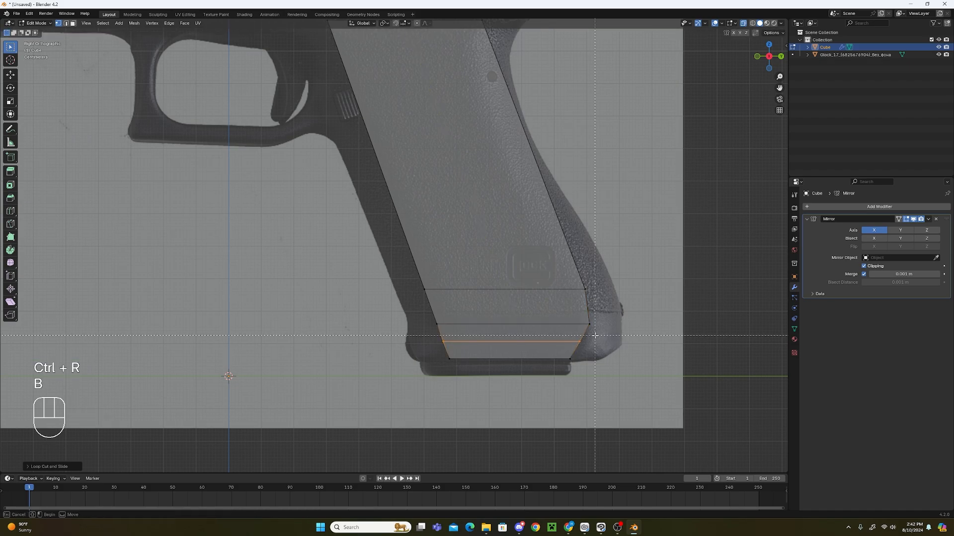
{"action": "mouse_move", "coordinate": [595, 336]}
{"action": "left_mouse_down"}
{"action": "mouse_move", "coordinate": [572, 350]}
{"action": "mouse_move", "coordinate": [610, 347]}
{"action": "left_mouse_up"}
{"action": "key", "text": "b"}
{"action": "key", "text": "h"}
{"action": "middle_click_drag", "start_coordinate": [612, 347], "coordinate": [624, 345]}
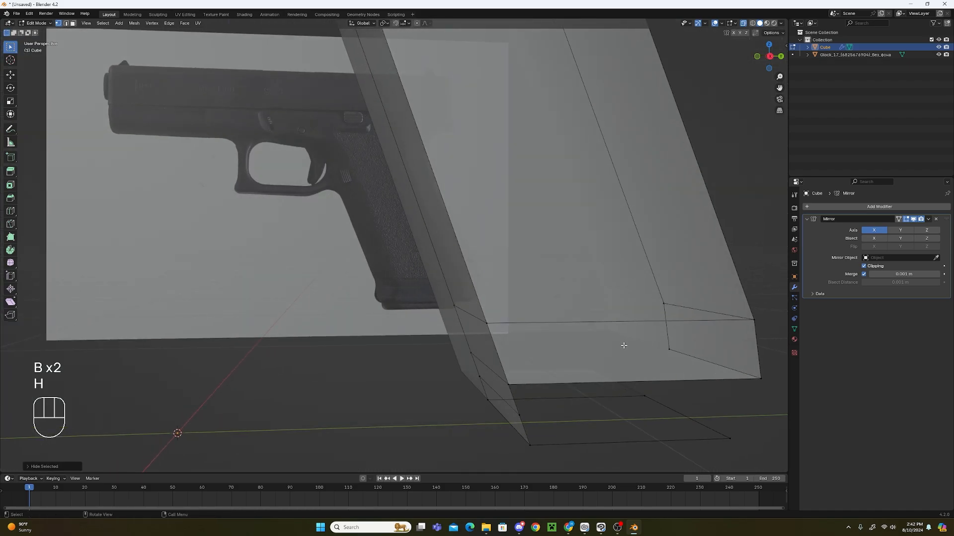
{"action": "key", "text": "ctrl+z"}
{"action": "key", "text": "KP_3"}
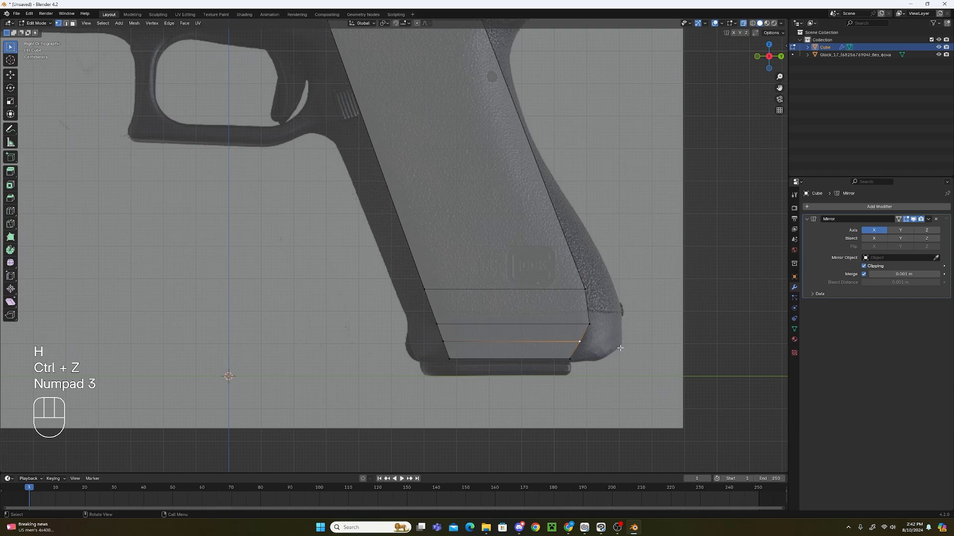
Move the third loop's rear vertices backward so the grip's lower rear edge follows the flared heel.
{"action": "key", "text": "g"}
{"action": "left_click", "coordinate": [622, 359]}
{"action": "scroll", "coordinate": [623, 359], "scroll_direction": "down", "scroll_amount": 1}
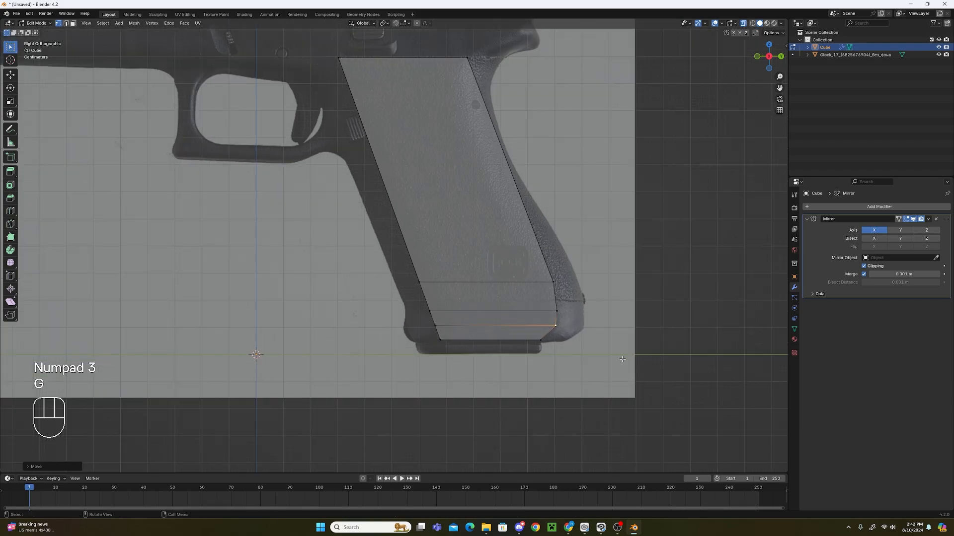
Hide the selected vertices in the mesh, reveal them again, and return to the right orthographic view.
{"action": "middle_click_drag", "start_coordinate": [622, 359], "coordinate": [608, 361]}
{"action": "key", "text": "h"}
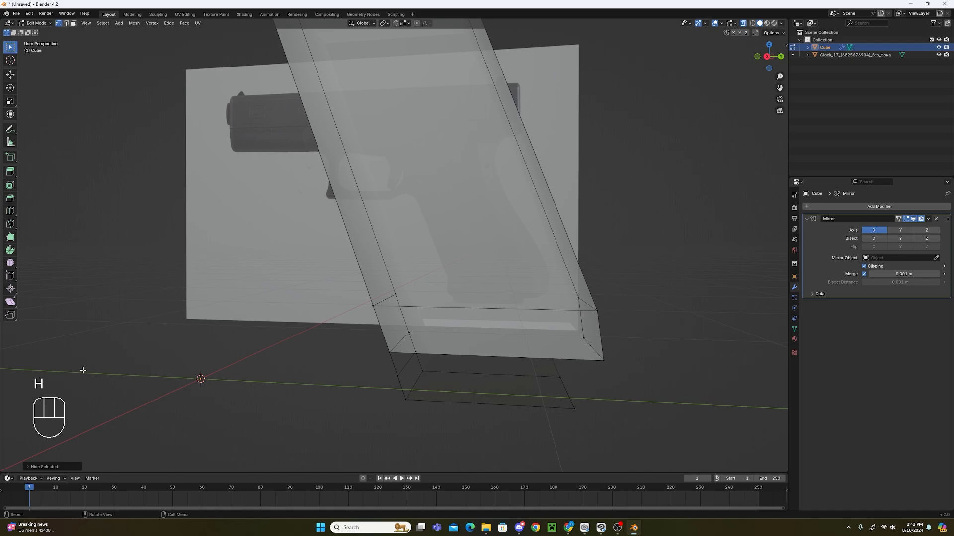
{"action": "key", "text": "alt+h"}
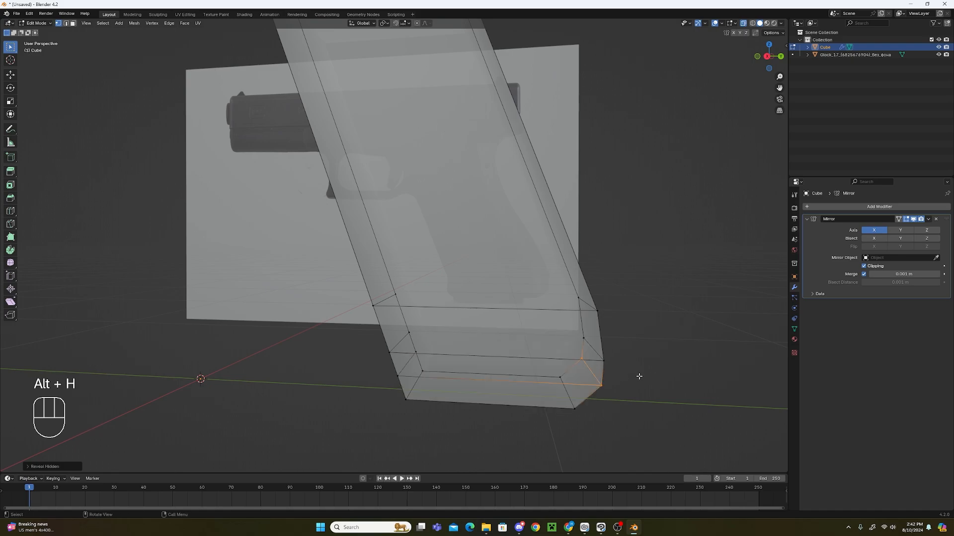
{"action": "key", "text": "KP_3"}
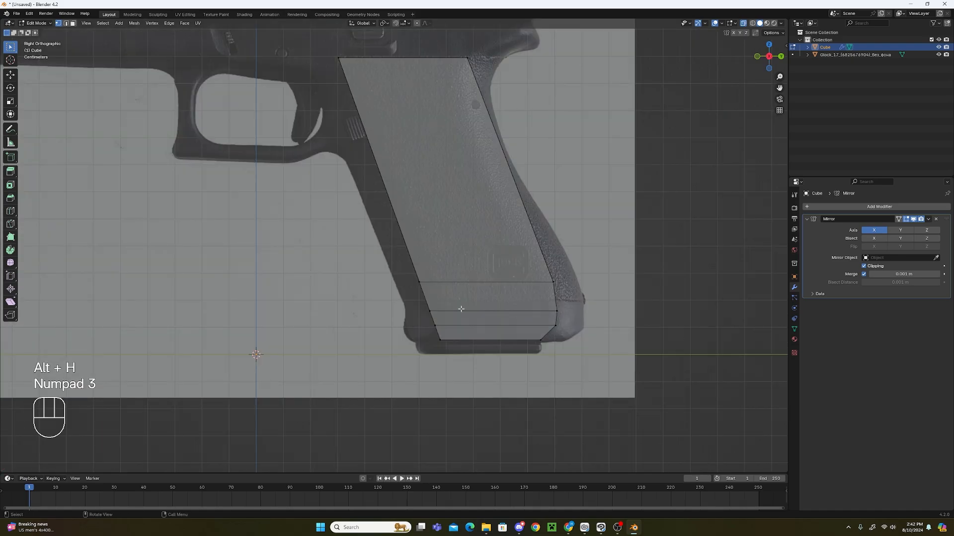
Box-select the block's bottom front vertices and move them forward along the global Y axis toward the grip's front edge.
{"action": "scroll", "coordinate": [461, 309], "scroll_direction": "up", "scroll_amount": 3}
{"action": "key", "text": "b"}
{"action": "left_click_drag", "start_coordinate": [496, 393], "coordinate": [453, 420]}
{"action": "key", "text": "g"}
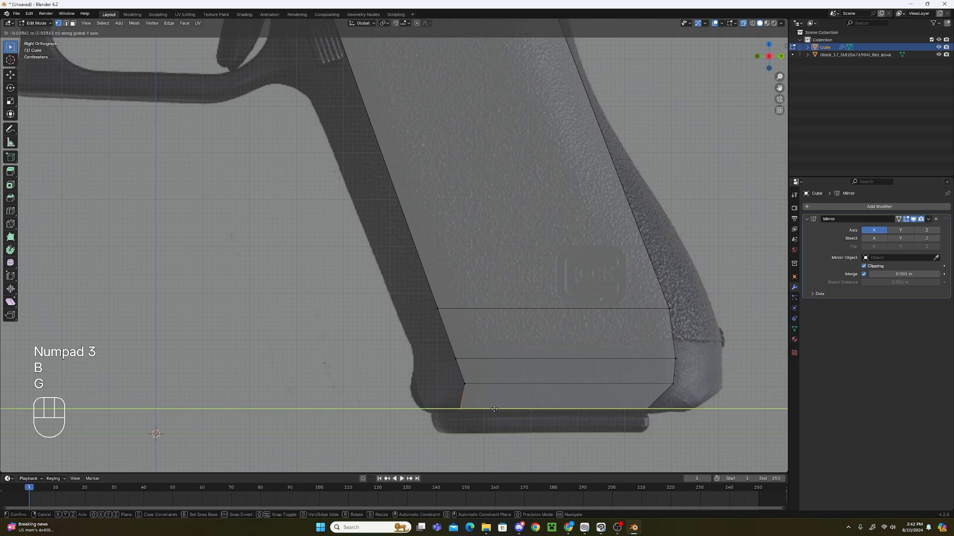
{"action": "left_click", "coordinate": [476, 405]}
{"action": "key", "text": "ctrl+z"}
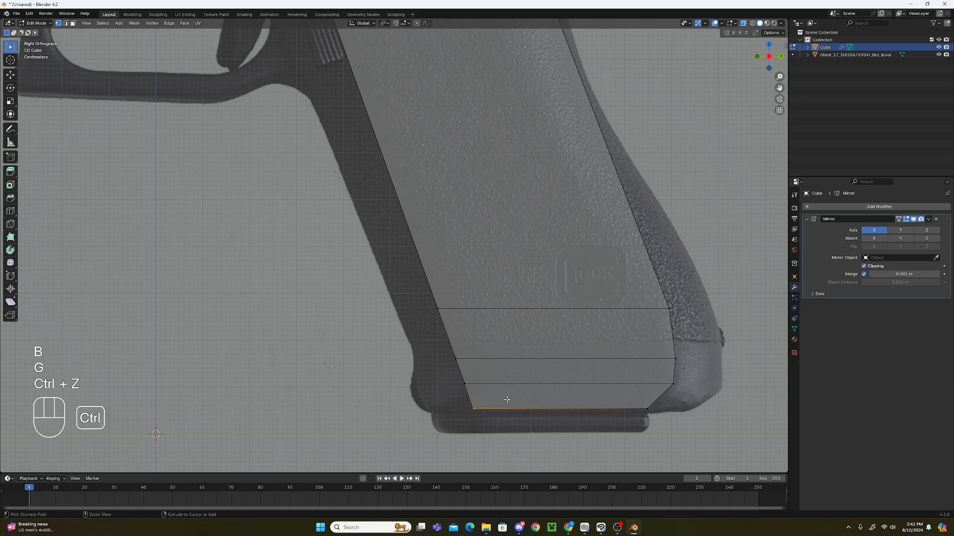
{"action": "key", "text": "g"}
{"action": "middle_click_drag", "start_coordinate": [493, 407], "coordinate": [470, 407]}
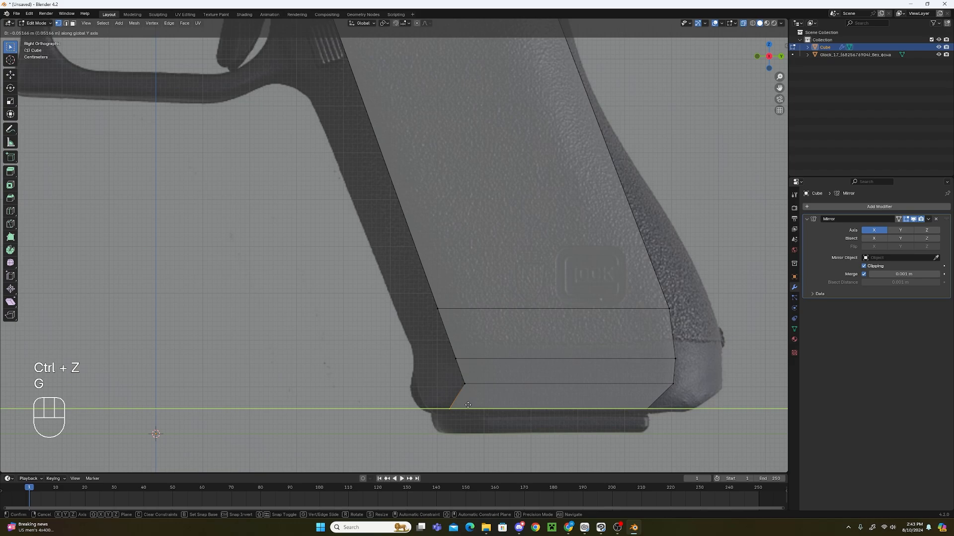
{"action": "left_click", "coordinate": [465, 406]}
Move the front vertices of the lowest loop cut forward along the global Y axis, nearly in line with the bottom front corner.
{"action": "key", "text": "b"}
{"action": "left_click_drag", "start_coordinate": [487, 375], "coordinate": [457, 395]}
{"action": "key", "text": "g"}
{"action": "middle_click_drag", "start_coordinate": [492, 380], "coordinate": [488, 380]}
{"action": "left_click", "coordinate": [476, 380]}
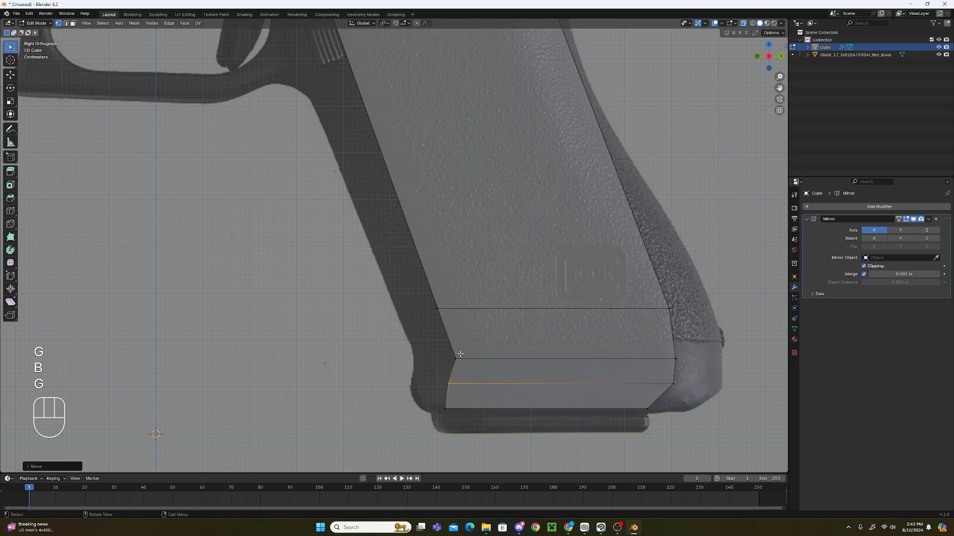
Move the front vertices of the second loop cut slightly forward along the global Y axis.
{"action": "left_click", "coordinate": [460, 353]}
{"action": "key", "text": "b"}
{"action": "left_click_drag", "start_coordinate": [473, 347], "coordinate": [446, 368]}
{"action": "key", "text": "g"}
{"action": "middle_click_drag", "start_coordinate": [494, 347], "coordinate": [487, 347]}
{"action": "left_click", "coordinate": [486, 346]}
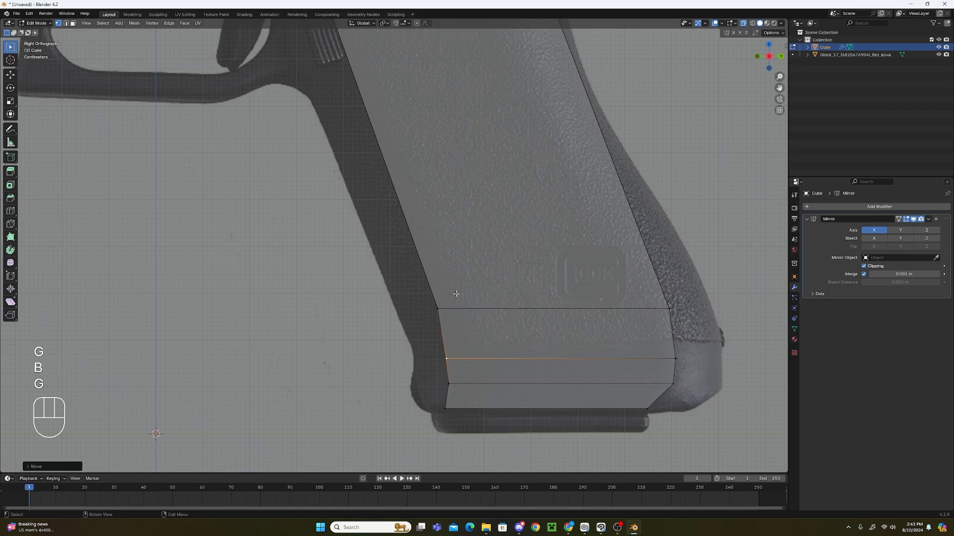
{"action": "key", "text": "b"}
{"action": "left_click_drag", "start_coordinate": [454, 297], "coordinate": [428, 318]}
{"action": "key", "text": "g"}
{"action": "middle_click_drag", "start_coordinate": [471, 303], "coordinate": [469, 303]}
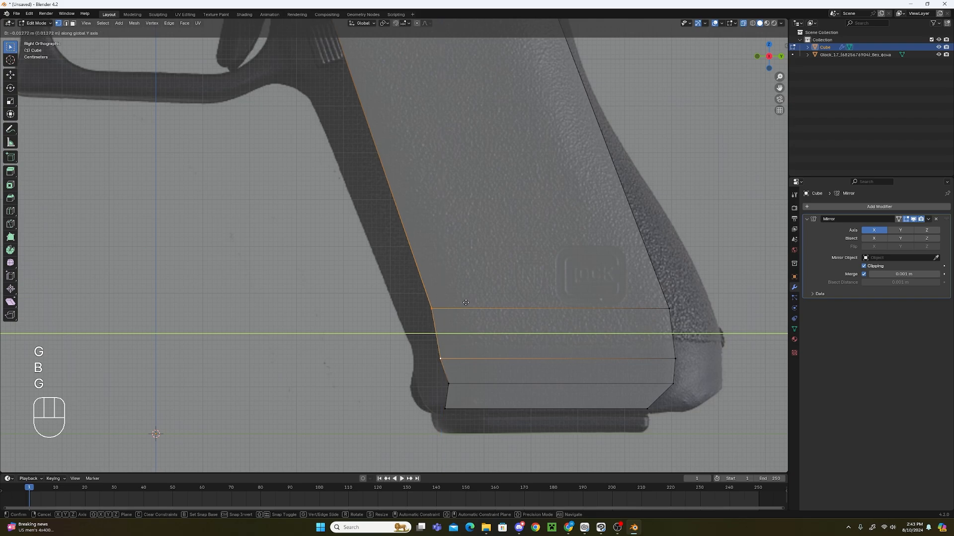
{"action": "right_click", "coordinate": [466, 302]}
{"action": "left_click", "coordinate": [464, 303]}
Box-select the front vertices of the uppermost loop cut and move them slightly forward along the global Y axis.
{"action": "key", "text": "b"}
{"action": "left_click_drag", "start_coordinate": [456, 297], "coordinate": [437, 318]}
{"action": "key", "text": "g"}
{"action": "middle_click_drag", "start_coordinate": [489, 302], "coordinate": [520, 411]}
{"action": "left_click", "coordinate": [485, 302]}
Add a loop cut across the grip's long upper section and slide it up to the height of the small backstrap pin.
{"action": "scroll", "coordinate": [490, 293], "scroll_direction": "down", "scroll_amount": 4}
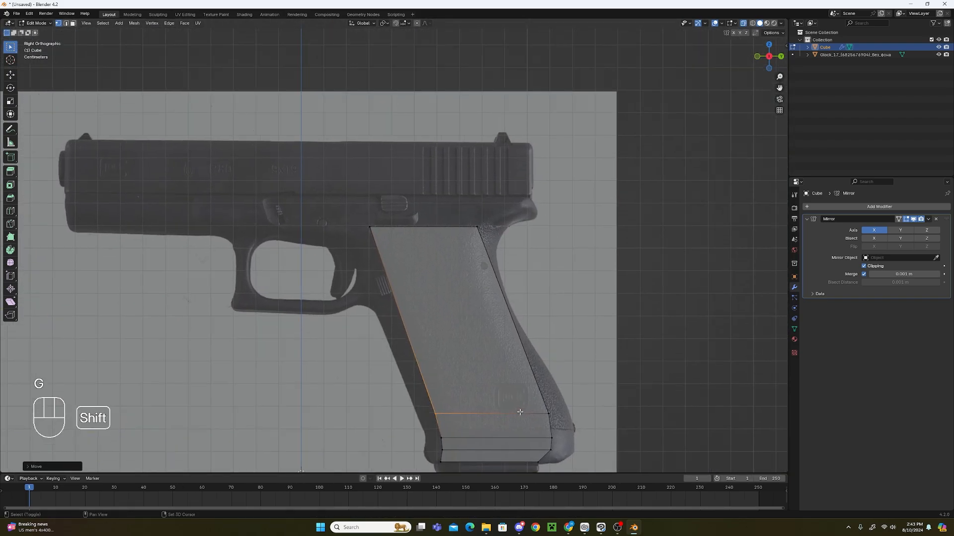
{"action": "scroll", "coordinate": [506, 312], "scroll_direction": "up", "scroll_amount": 3}
{"action": "key", "text": "ctrl+r"}
{"action": "left_click", "coordinate": [539, 254]}
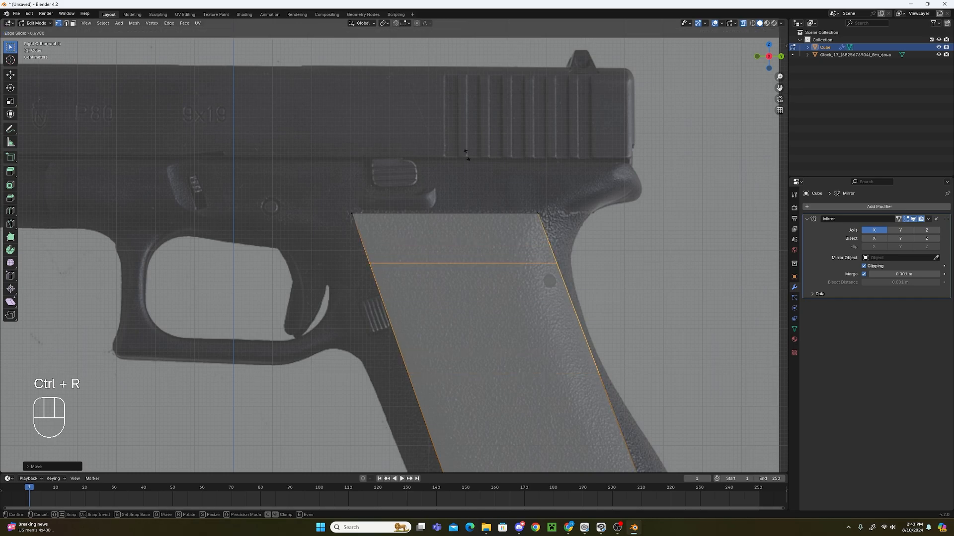
{"action": "left_click", "coordinate": [473, 169]}
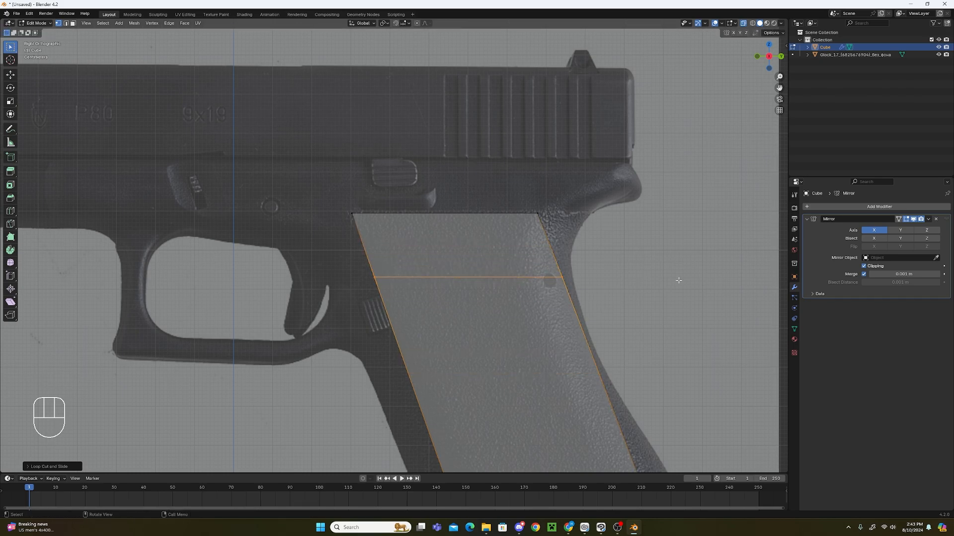
Move the new upper loop's rear vertices forward about 0.09 m along the global Y axis to form the backstrap's inward curve.
{"action": "left_click", "coordinate": [583, 266]}
{"action": "key", "text": "b"}
{"action": "left_click_drag", "start_coordinate": [600, 259], "coordinate": [544, 293]}
{"action": "key", "text": "g"}
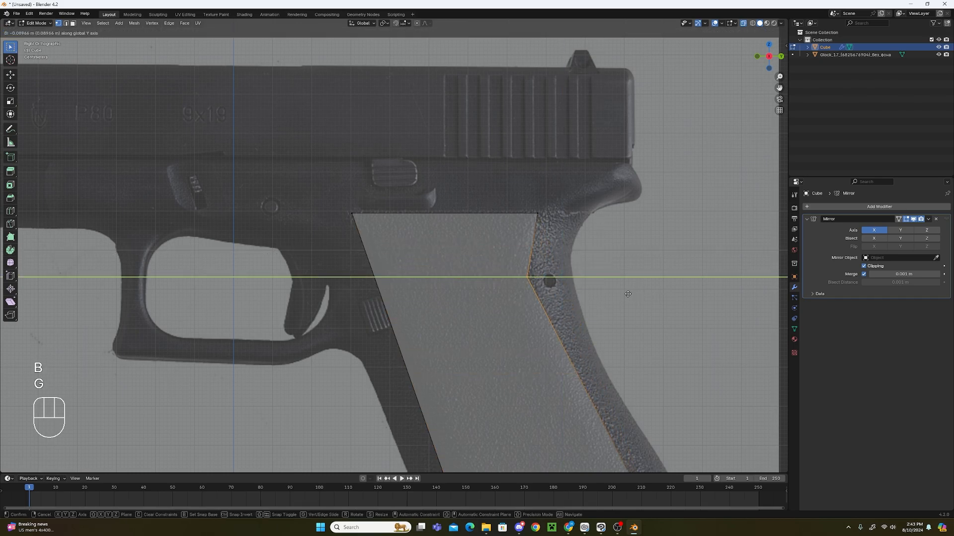
{"action": "left_click", "coordinate": [629, 294]}
Select the entire upper loop and bevel it with 2 segments to round the bend in the backstrap.
{"action": "key", "text": "b"}
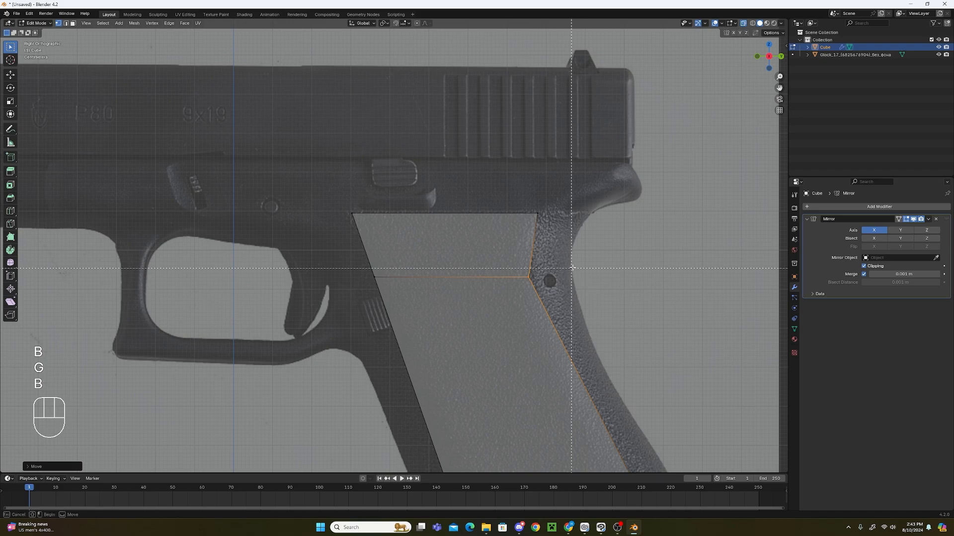
{"action": "left_click_drag", "start_coordinate": [577, 261], "coordinate": [334, 292]}
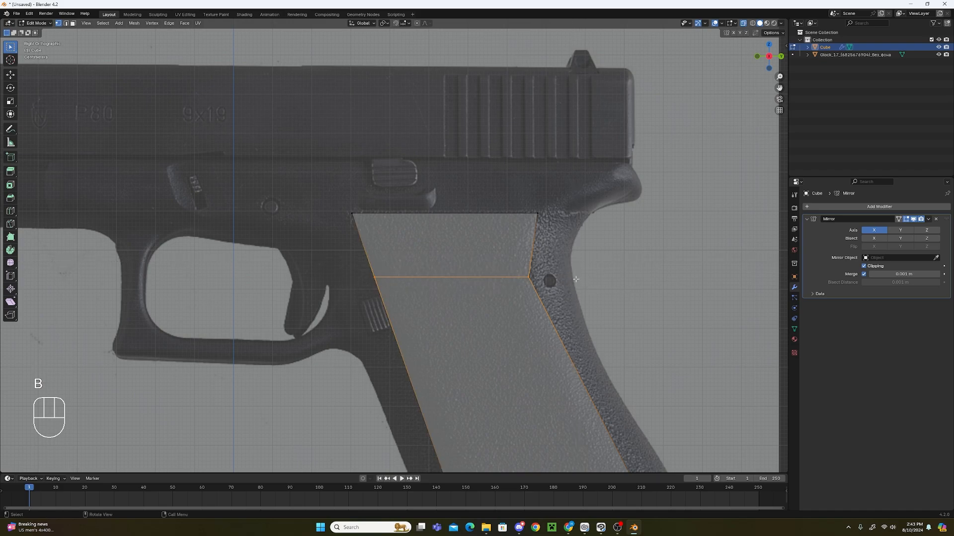
{"action": "middle_click_drag", "start_coordinate": [557, 303], "coordinate": [501, 325]}
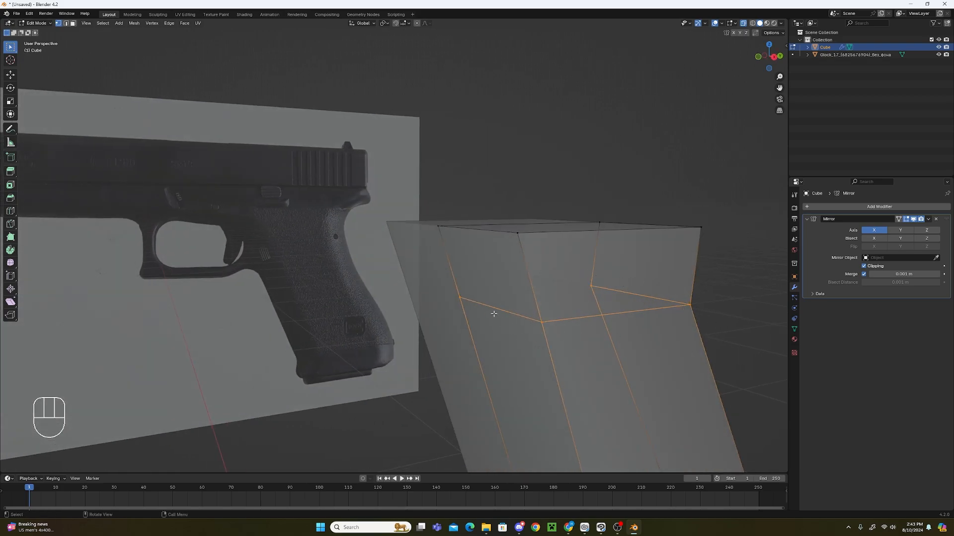
{"action": "key", "text": "KP_3"}
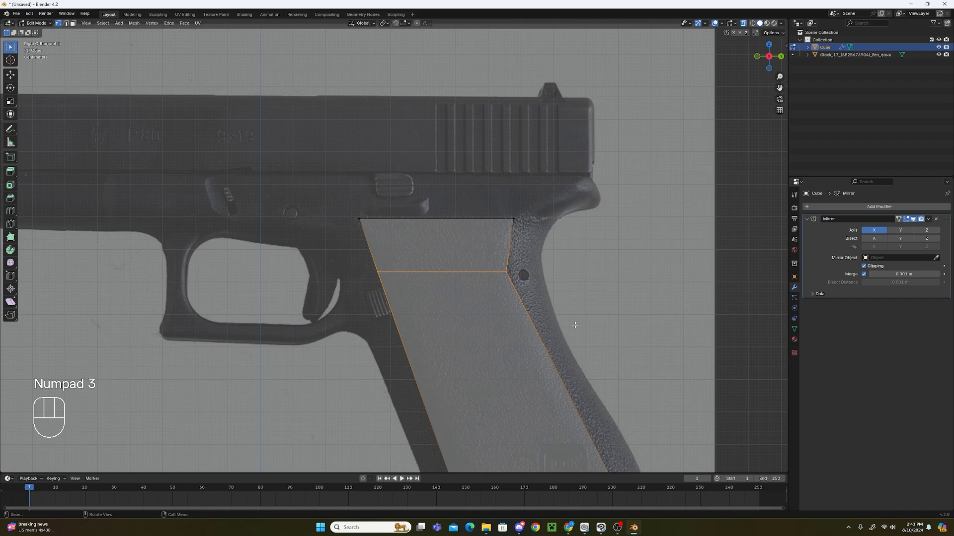
{"action": "scroll", "coordinate": [574, 325], "scroll_direction": "up", "scroll_amount": 3}
{"action": "key", "text": "ctrl+b"}
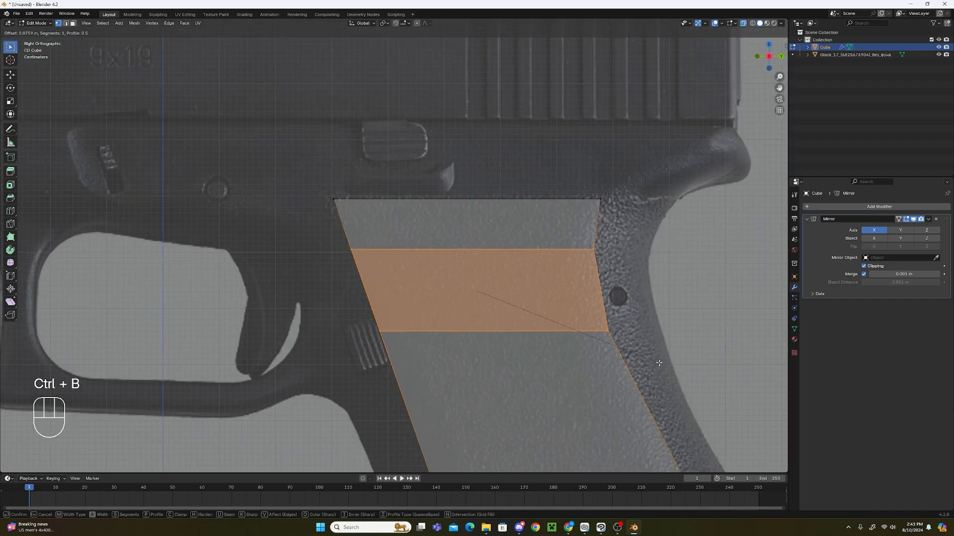
{"action": "scroll", "coordinate": [655, 356], "scroll_direction": "up", "scroll_amount": 1}
{"action": "scroll", "coordinate": [657, 358], "scroll_direction": "up", "scroll_amount": 5}
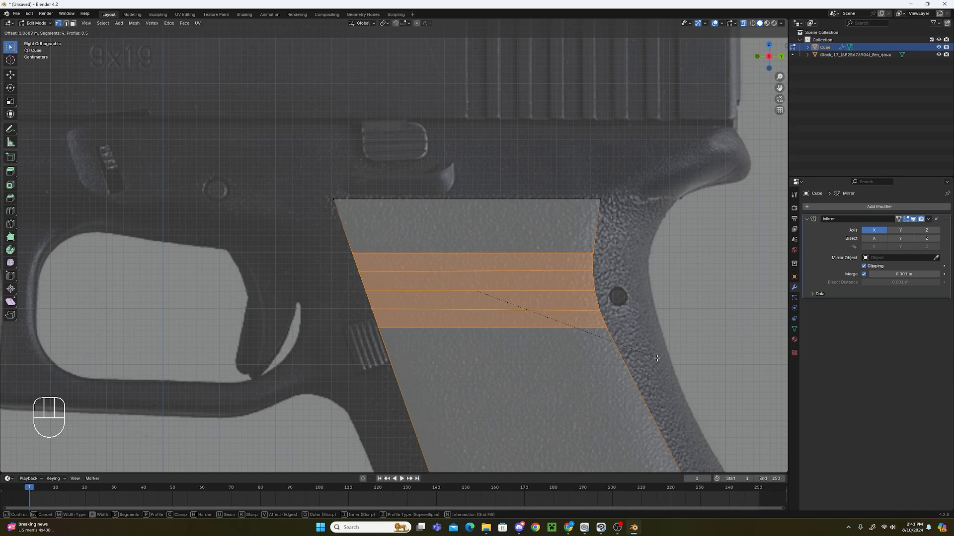
{"action": "scroll", "coordinate": [657, 358], "scroll_direction": "down", "scroll_amount": 6}
{"action": "scroll", "coordinate": [657, 358], "scroll_direction": "up", "scroll_amount": 1}
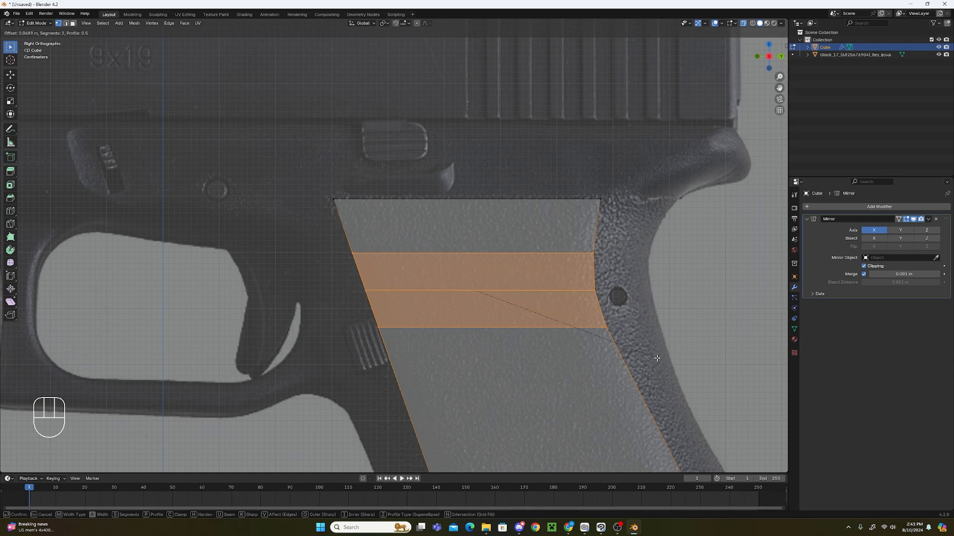
{"action": "left_click", "coordinate": [656, 358]}
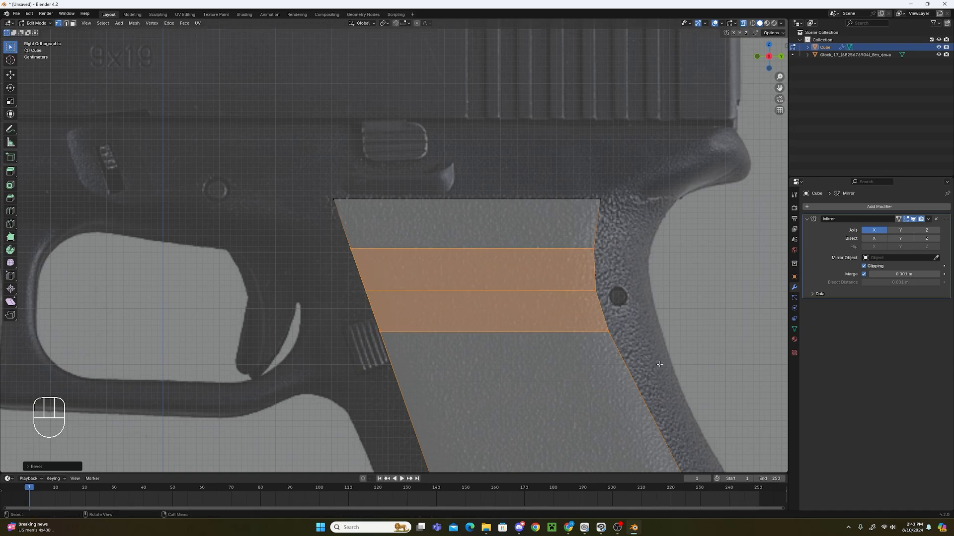
Select the grip's top vertices and extrude them upward about 0.13 m along the Z axis to the slide's lower edge.
{"action": "scroll", "coordinate": [599, 334], "scroll_direction": "down", "scroll_amount": 4}
{"action": "middle_click_drag", "start_coordinate": [600, 335], "coordinate": [580, 271], "text": "shift"}
{"action": "scroll", "coordinate": [613, 314], "scroll_direction": "up", "scroll_amount": 1}
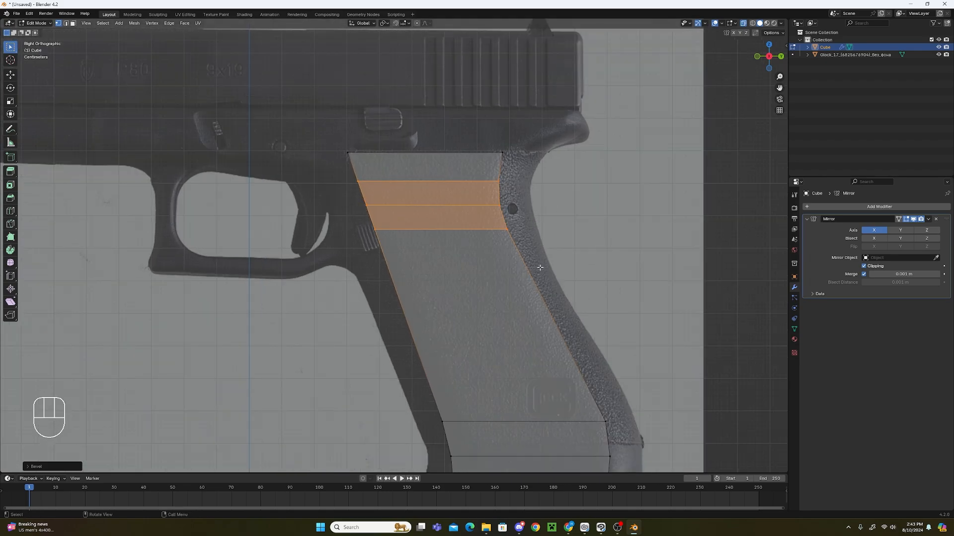
{"action": "left_click", "coordinate": [568, 224]}
{"action": "middle_click_drag", "start_coordinate": [591, 172], "coordinate": [607, 329], "text": "shift"}
{"action": "scroll", "coordinate": [583, 329], "scroll_direction": "up", "scroll_amount": 3}
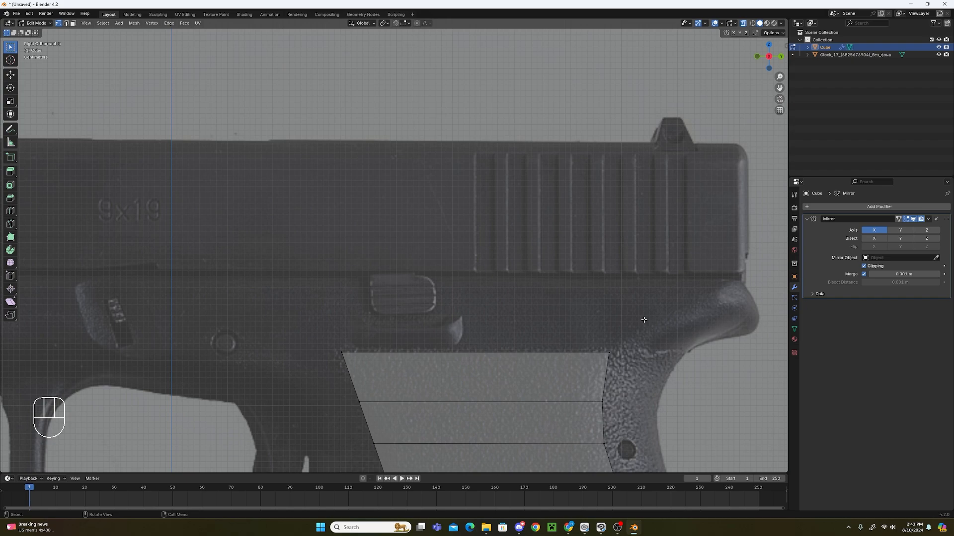
{"action": "scroll", "coordinate": [644, 320], "scroll_direction": "down", "scroll_amount": 1}
{"action": "key", "text": "b"}
{"action": "left_click_drag", "start_coordinate": [614, 264], "coordinate": [323, 350]}
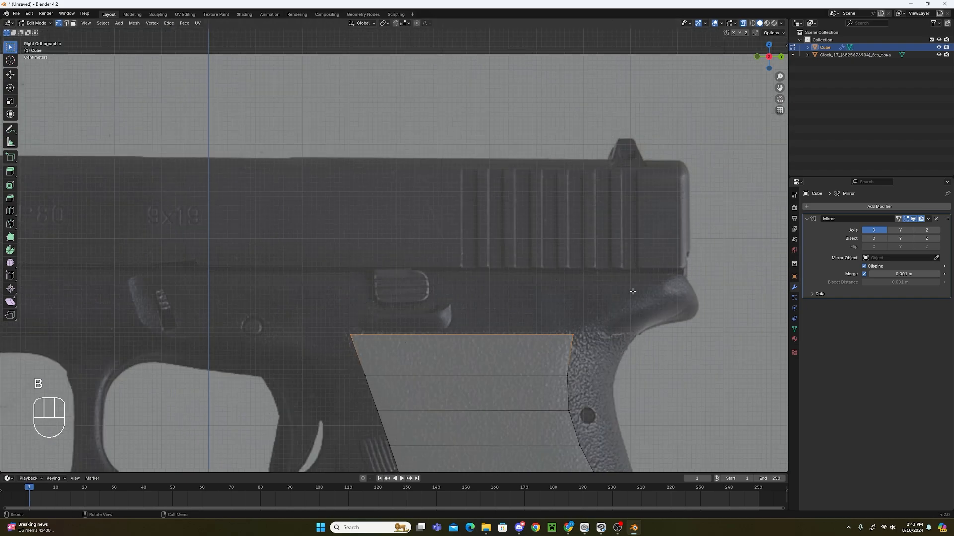
{"action": "key", "text": "e"}
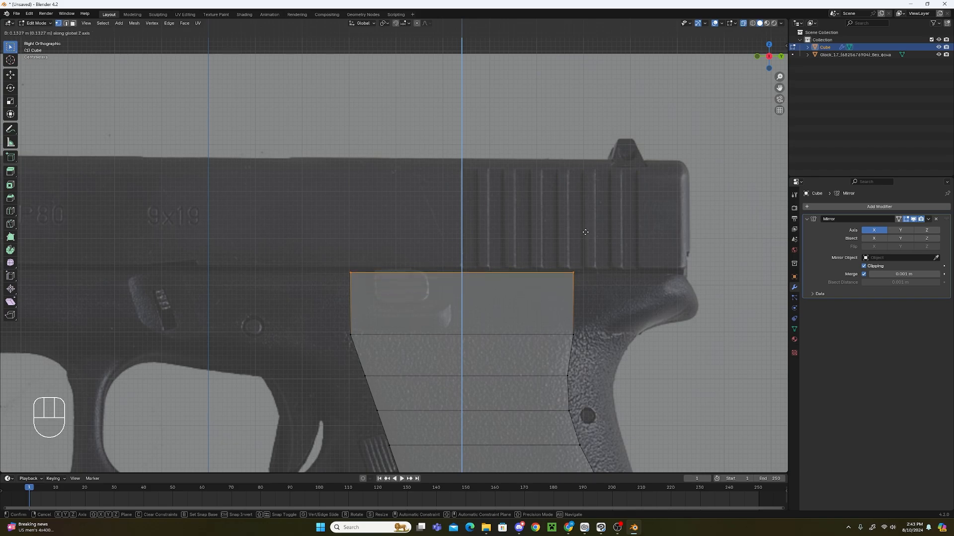
{"action": "left_click", "coordinate": [585, 232]}
{"action": "scroll", "coordinate": [586, 232], "scroll_direction": "down", "scroll_amount": 2}
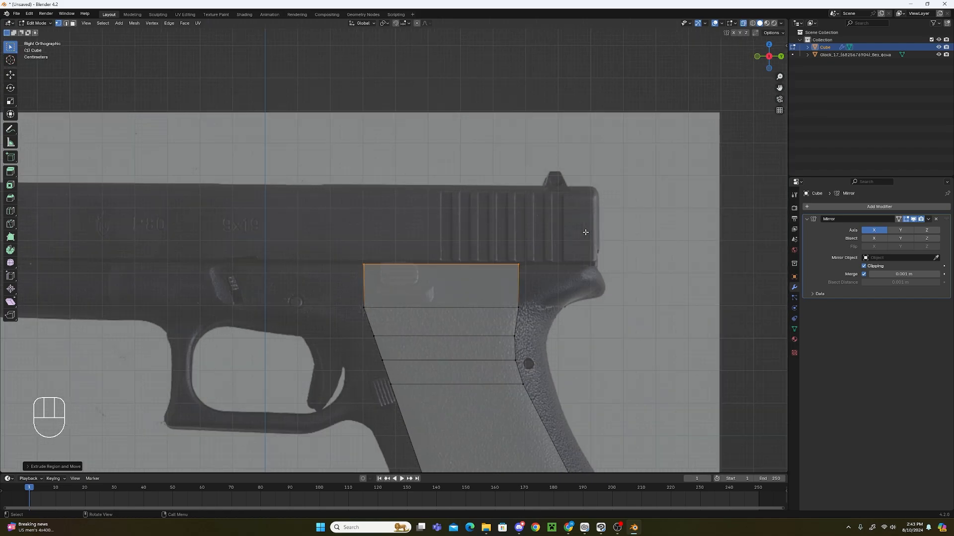
{"action": "scroll", "coordinate": [596, 268], "scroll_direction": "up", "scroll_amount": 2}
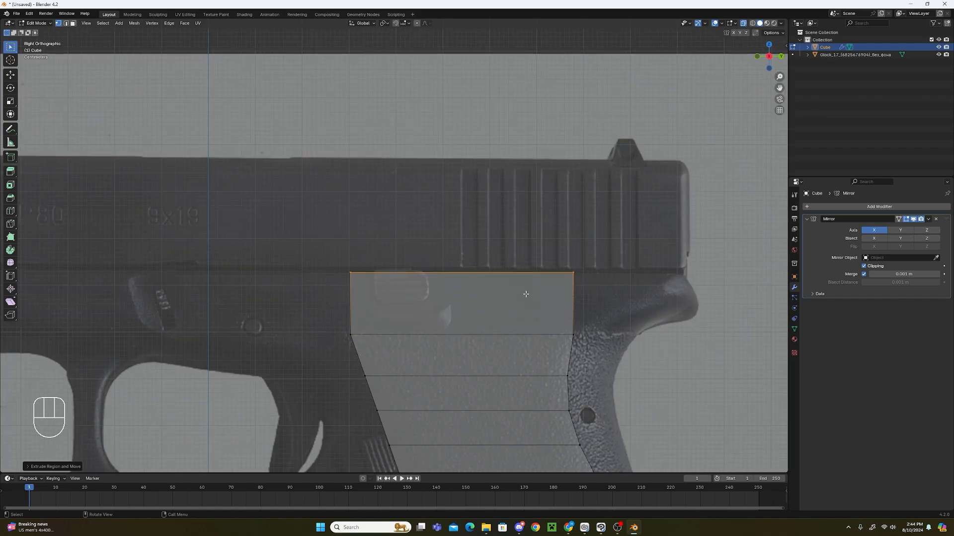
Try to extrude the rear face of the new upper section backward toward the beavertail.
{"action": "left_click", "coordinate": [628, 291]}
{"action": "key", "text": "b"}
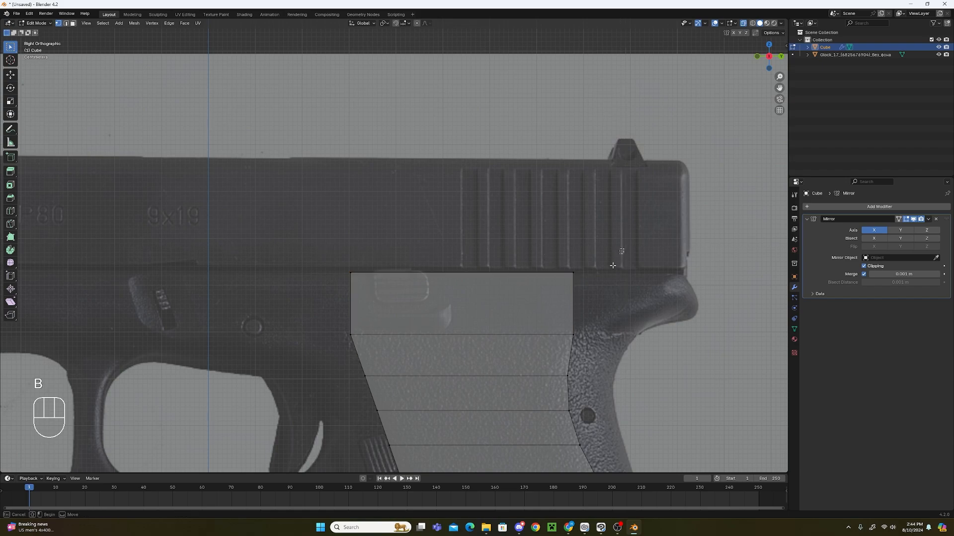
{"action": "left_click_drag", "start_coordinate": [624, 248], "coordinate": [560, 343]}
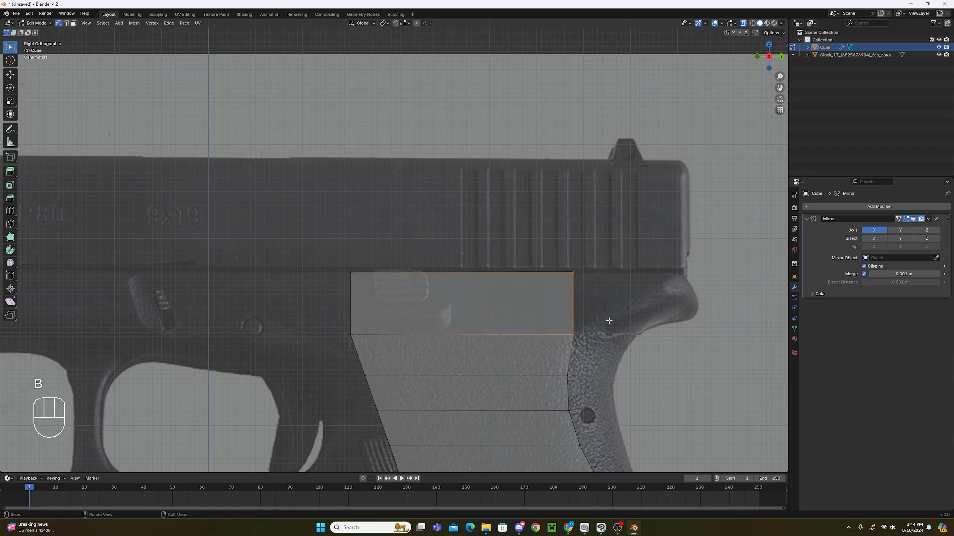
{"action": "middle_click_drag", "start_coordinate": [608, 321], "coordinate": [671, 350]}
{"action": "key", "text": "e"}
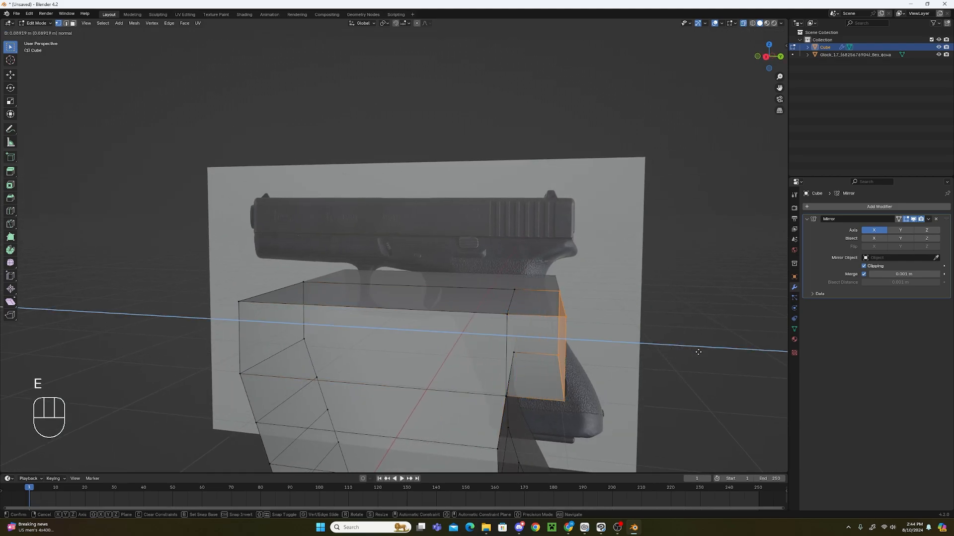
{"action": "left_click", "coordinate": [703, 353]}
{"action": "key", "text": "ctrl+z"}
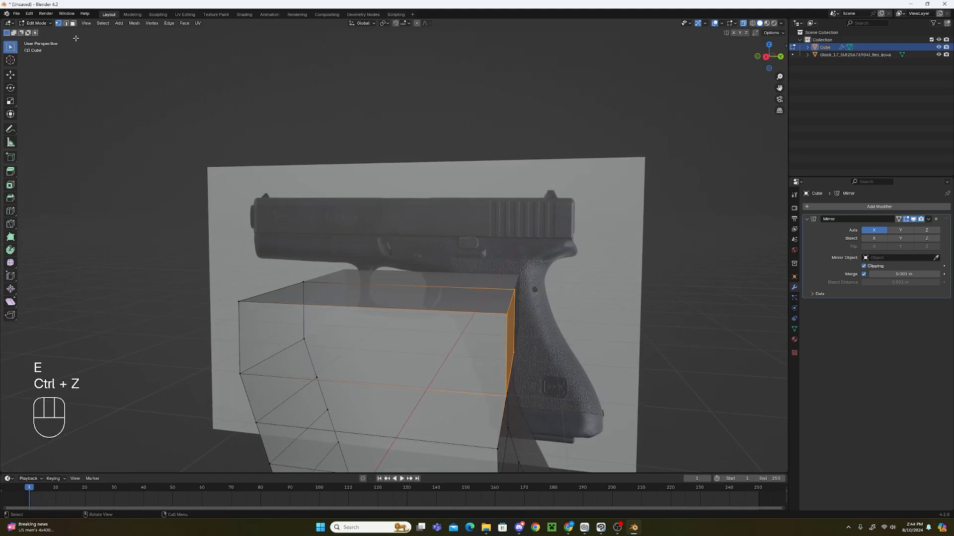
Try to extrude only the outer top rear corner vertex of the upper section backward.
{"action": "left_click", "coordinate": [65, 25]}
{"action": "left_click", "coordinate": [506, 322]}
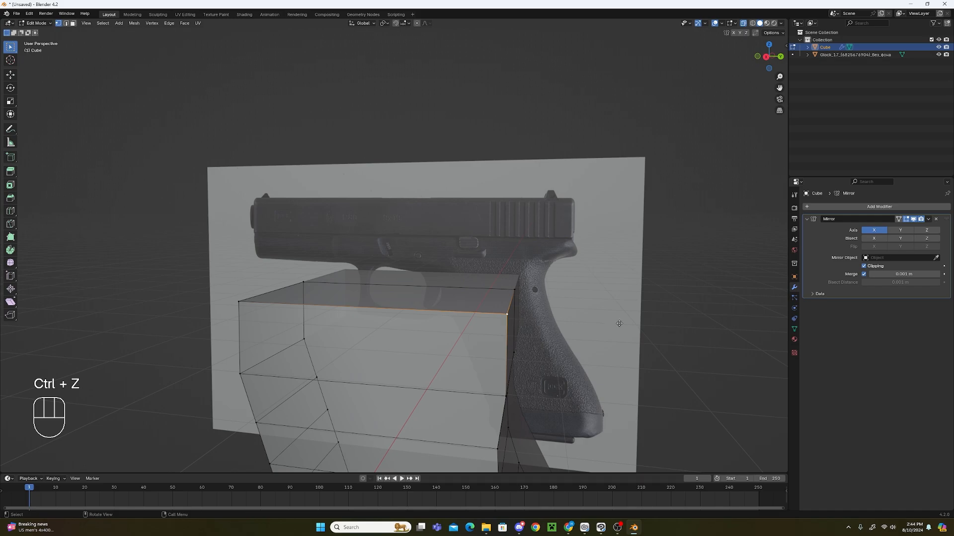
{"action": "key", "text": "e"}
{"action": "left_click", "coordinate": [686, 330]}
{"action": "middle_click_drag", "start_coordinate": [685, 330], "coordinate": [668, 381]}
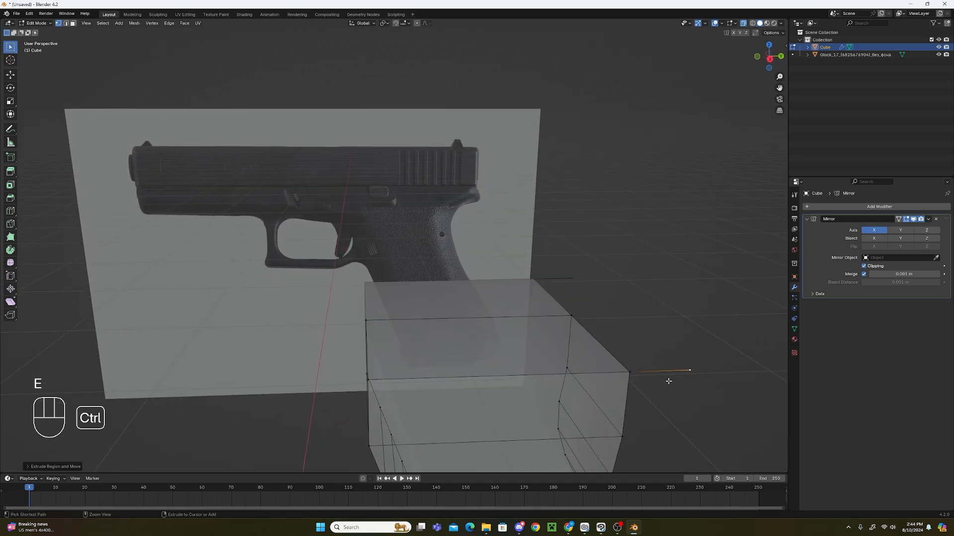
{"action": "key", "text": "ctrl+z"}
{"action": "key", "text": "e"}
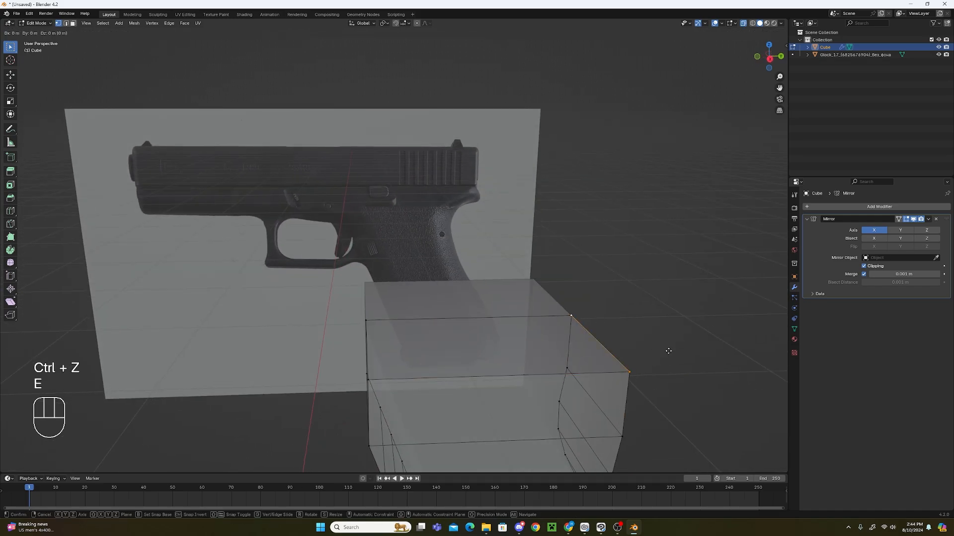
{"action": "right_click", "coordinate": [770, 340]}
{"action": "key", "text": "ctrl+z"}
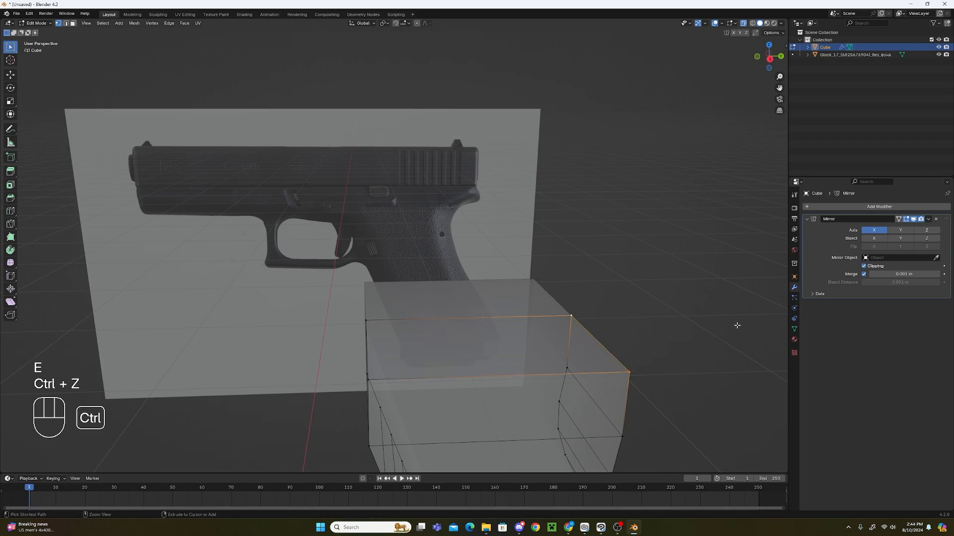
Complete the selection of the upper section's rear face and extrude it straight backward into the beavertail, just short of its tip.
{"action": "middle_click_drag", "start_coordinate": [737, 326], "coordinate": [658, 320]}
{"action": "left_click", "coordinate": [531, 354], "text": "shift"}
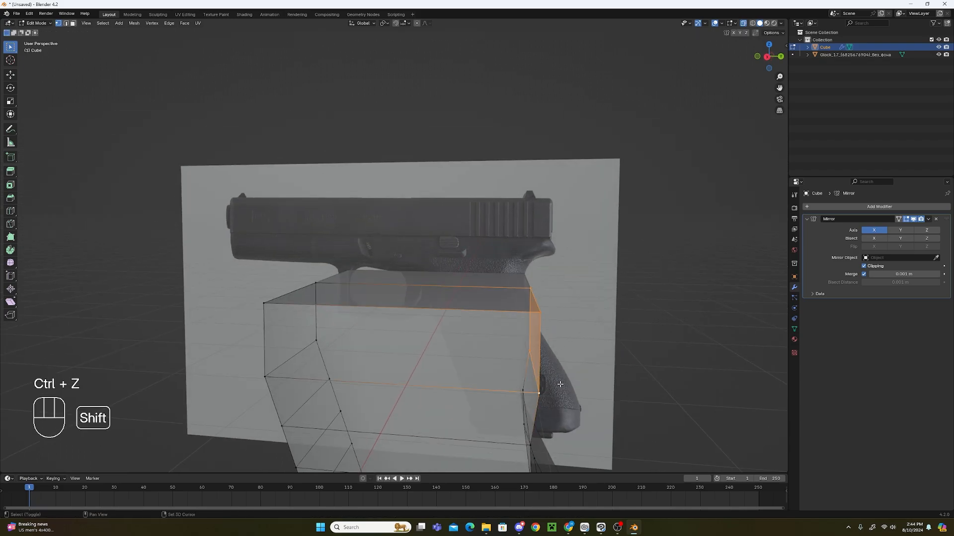
{"action": "key", "text": "KP_3"}
{"action": "middle_click_drag", "start_coordinate": [541, 350], "coordinate": [479, 349], "text": "shift"}
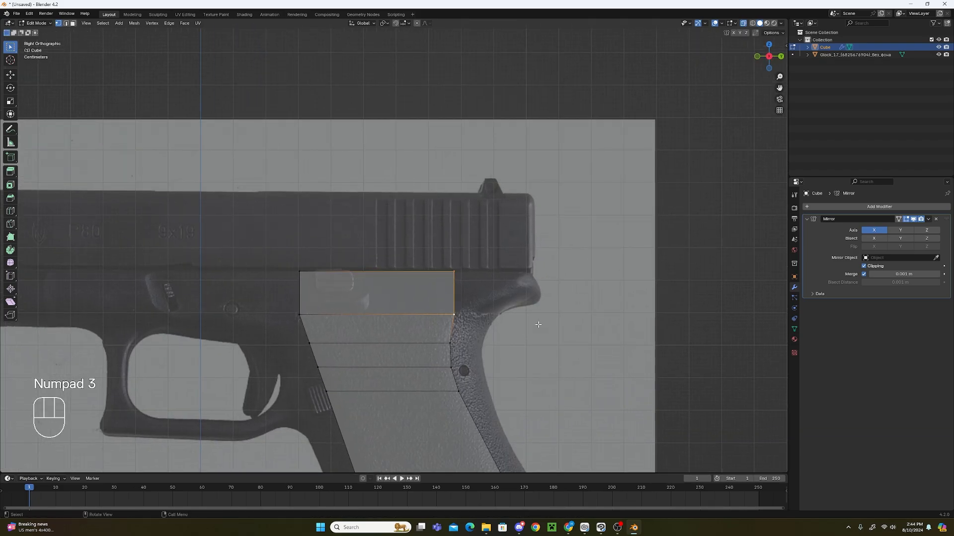
{"action": "scroll", "coordinate": [537, 323], "scroll_direction": "up", "scroll_amount": 4}
{"action": "middle_click_drag", "start_coordinate": [589, 341], "coordinate": [456, 317], "text": "shift"}
{"action": "key", "text": "e"}
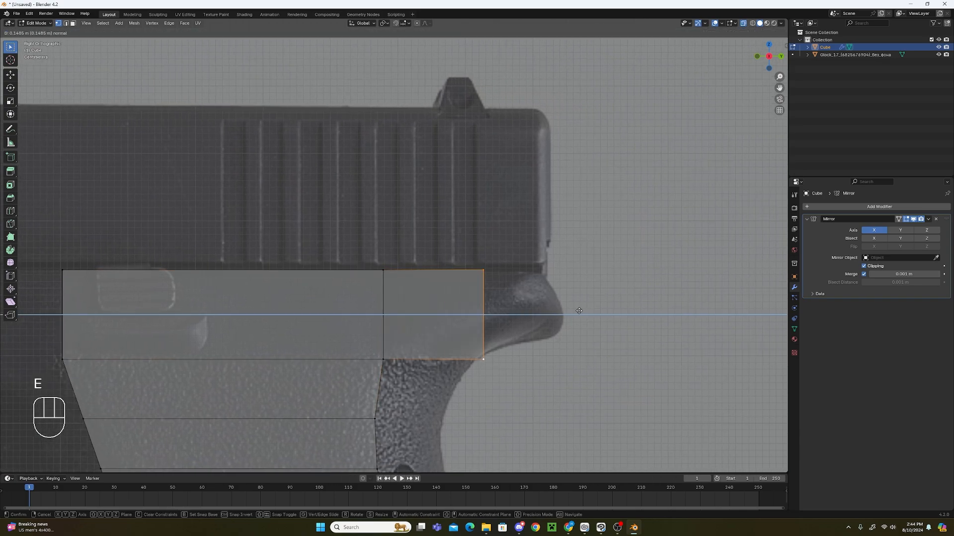
{"action": "left_click", "coordinate": [626, 317]}
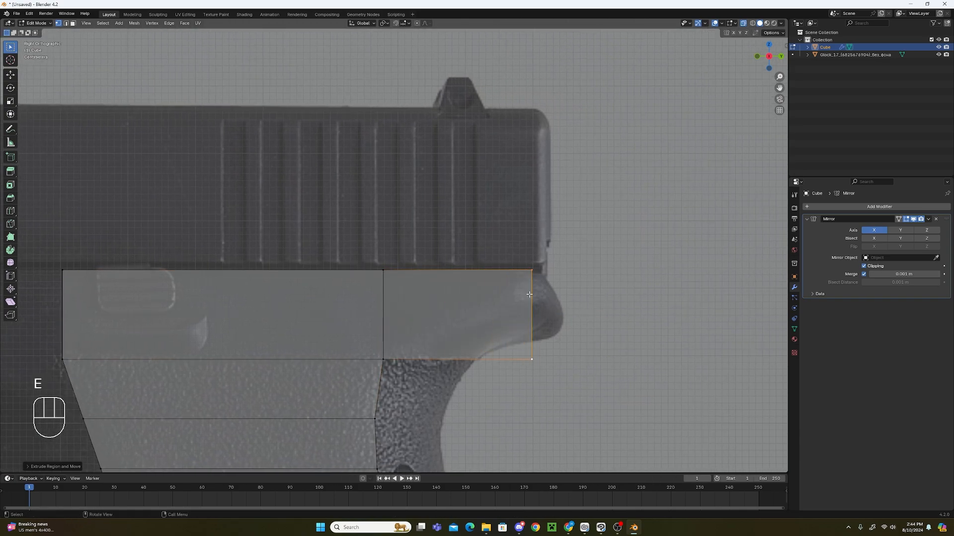
Select the lower rear vertices of the extrusion and move them up and slightly forward to slope the underside toward the beavertail.
{"action": "scroll", "coordinate": [564, 320], "scroll_direction": "up", "scroll_amount": 2}
{"action": "left_click", "coordinate": [565, 320]}
{"action": "key", "text": "b"}
{"action": "left_click_drag", "start_coordinate": [608, 397], "coordinate": [579, 420]}
{"action": "key", "text": "g"}
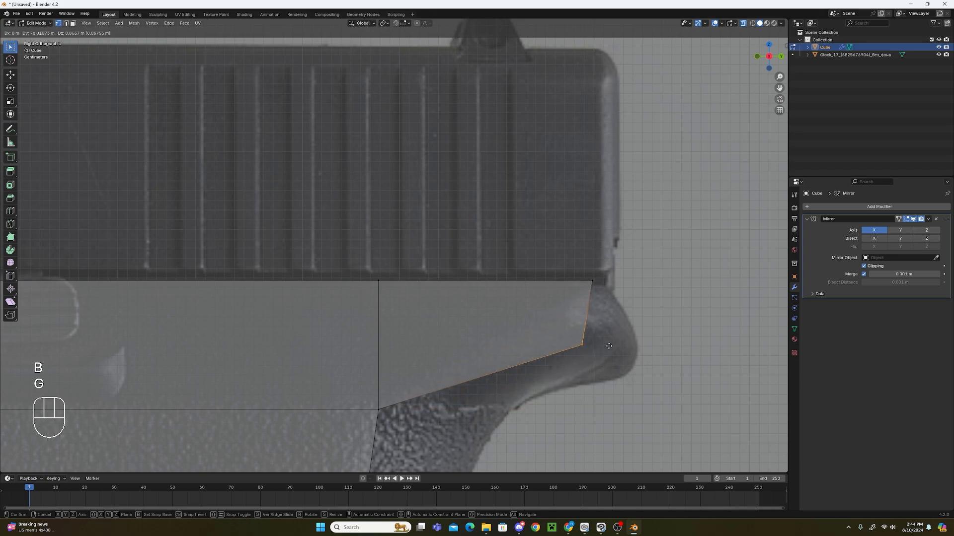
{"action": "left_click", "coordinate": [569, 321]}
Add one centred horizontal loop cut along the upper section of the frame.
{"action": "key", "text": "ctrl+r"}
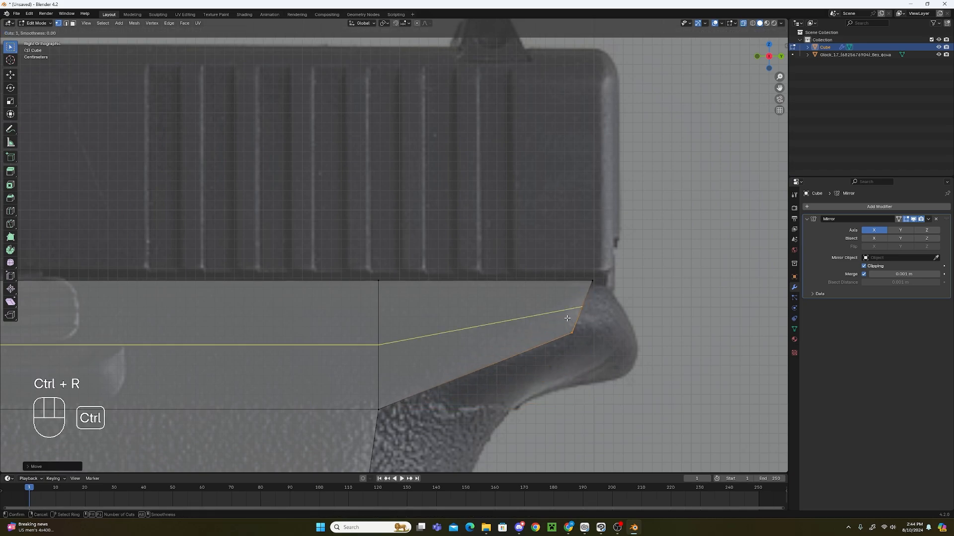
{"action": "left_click", "coordinate": [568, 318]}
{"action": "right_click", "coordinate": [567, 318]}
Select the loop's rear end vertices and move them forward about 0.015 m along the Y axis to curve the tang inward.
{"action": "left_click", "coordinate": [608, 315]}
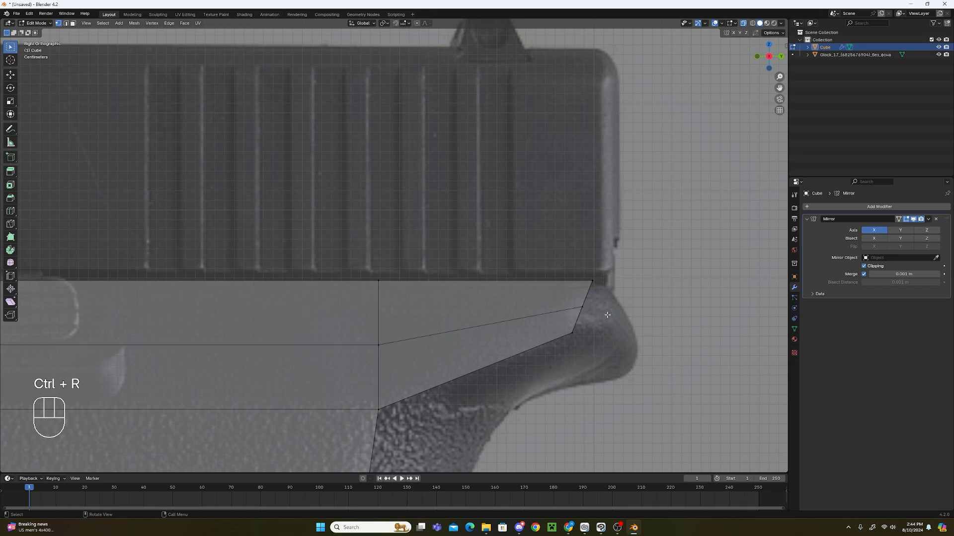
{"action": "key", "text": "b"}
{"action": "left_click_drag", "start_coordinate": [604, 300], "coordinate": [561, 317]}
{"action": "key", "text": "g"}
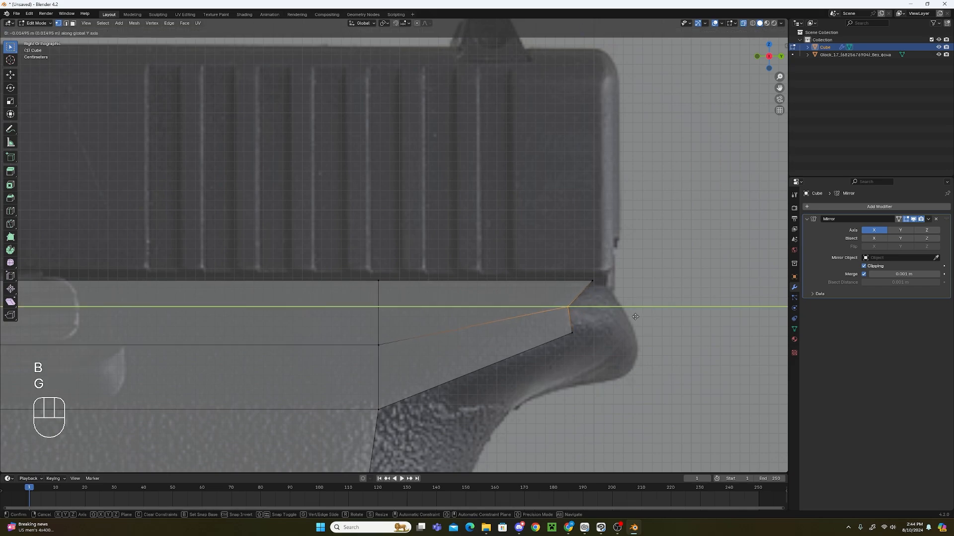
{"action": "left_click", "coordinate": [635, 316]}
{"action": "scroll", "coordinate": [634, 316], "scroll_direction": "down", "scroll_amount": 4}
{"action": "middle_click_drag", "start_coordinate": [428, 324], "coordinate": [649, 273], "text": "shift"}
{"action": "scroll", "coordinate": [649, 273], "scroll_direction": "down", "scroll_amount": 2}
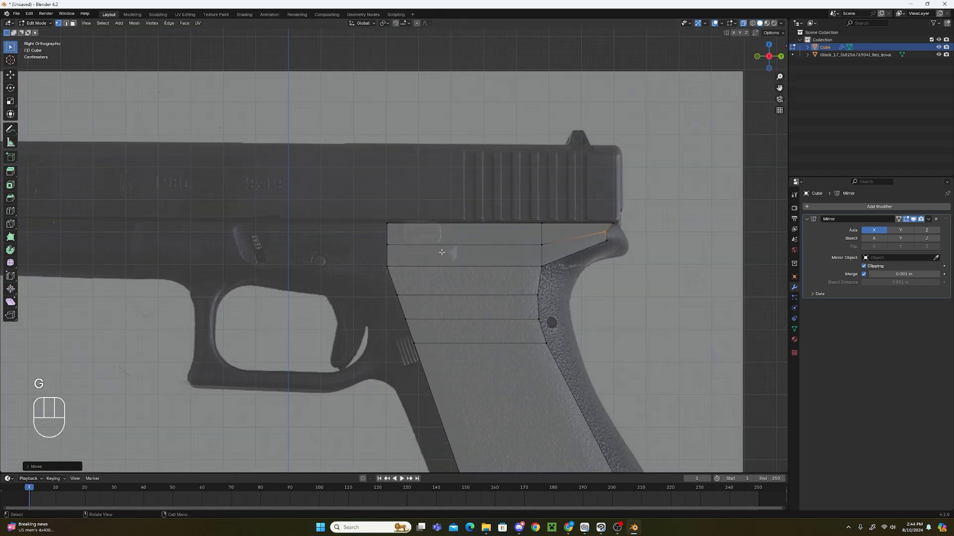
{"action": "middle_click_drag", "start_coordinate": [419, 260], "coordinate": [616, 276], "text": "shift"}
{"action": "scroll", "coordinate": [631, 271], "scroll_direction": "up", "scroll_amount": 2}
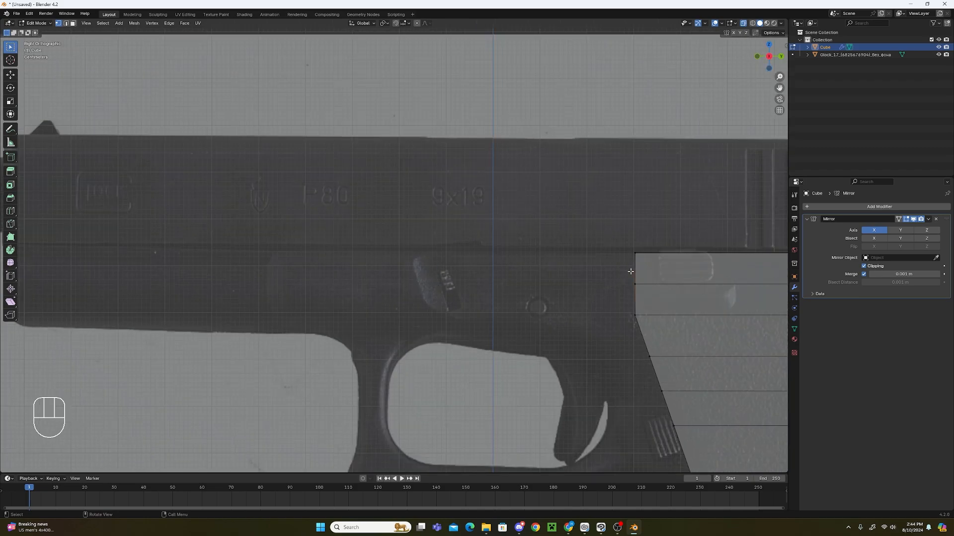
{"action": "key", "text": "v"}
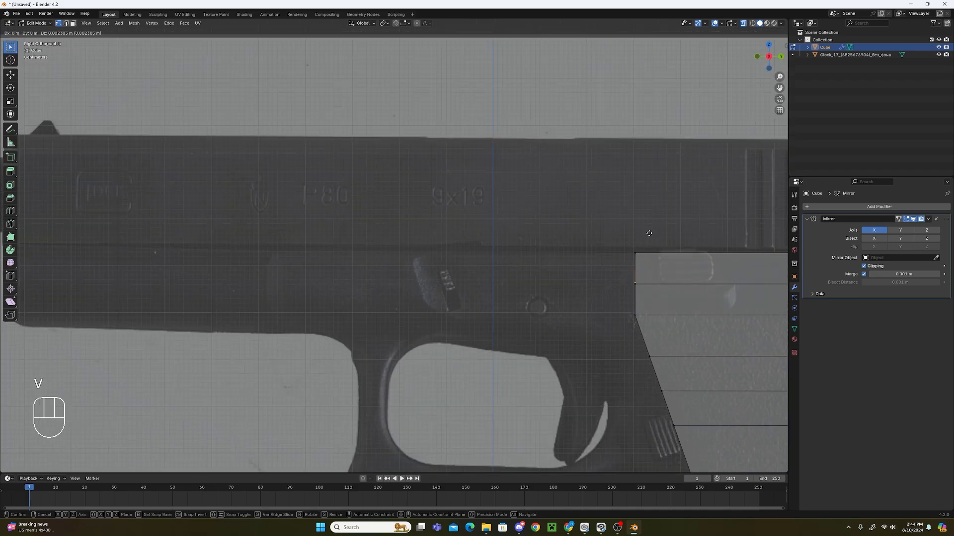
{"action": "right_click", "coordinate": [686, 238]}
{"action": "key", "text": "ctrl+z"}
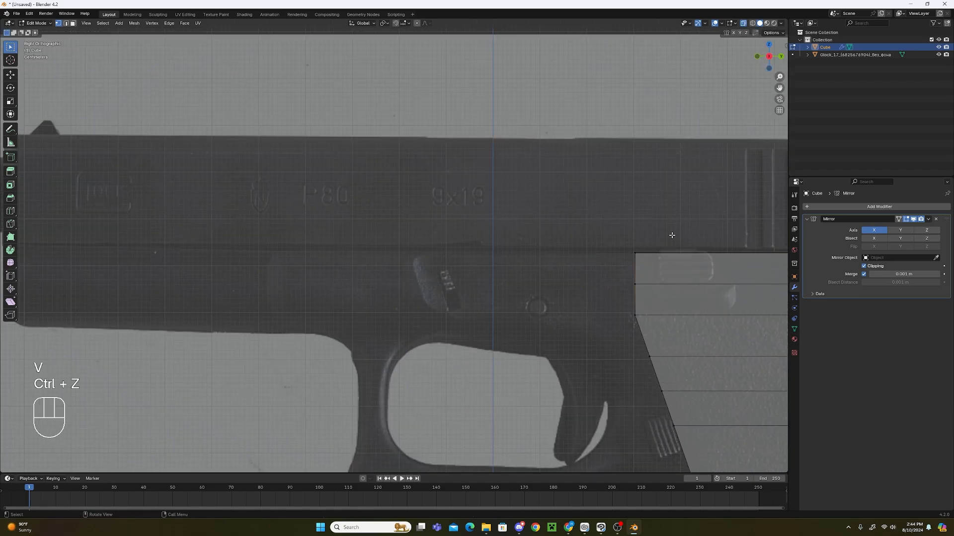
Select the front vertices of the upper section and extrude them forward about 0.34 m along the Y axis over the trigger area.
{"action": "key", "text": "b"}
{"action": "left_click_drag", "start_coordinate": [658, 234], "coordinate": [607, 325]}
{"action": "key", "text": "e"}
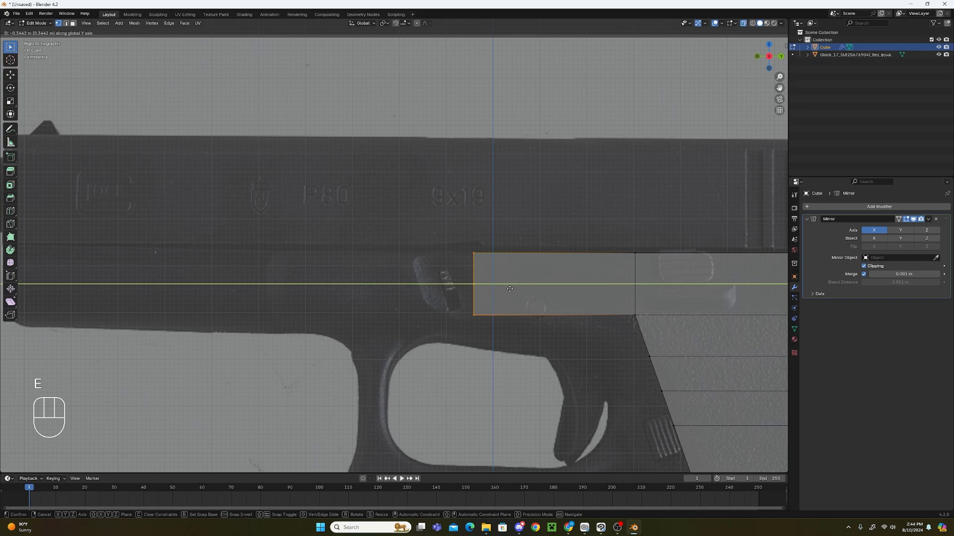
{"action": "left_click", "coordinate": [517, 290]}
Turn off X-ray and examine the reference photo around the slide lock recess ahead of the extruded frame section.
{"action": "middle_click_drag", "start_coordinate": [536, 293], "coordinate": [680, 293], "text": "shift"}
{"action": "scroll", "coordinate": [655, 298], "scroll_direction": "up", "scroll_amount": 2}
{"action": "scroll", "coordinate": [654, 297], "scroll_direction": "down", "scroll_amount": 3}
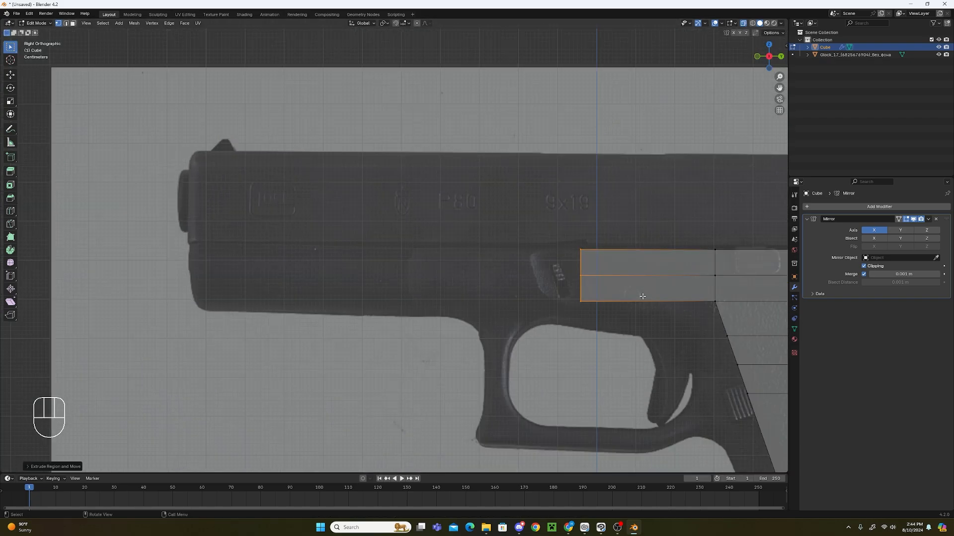
{"action": "left_click", "coordinate": [745, 23]}
{"action": "scroll", "coordinate": [630, 232], "scroll_direction": "up", "scroll_amount": 3}
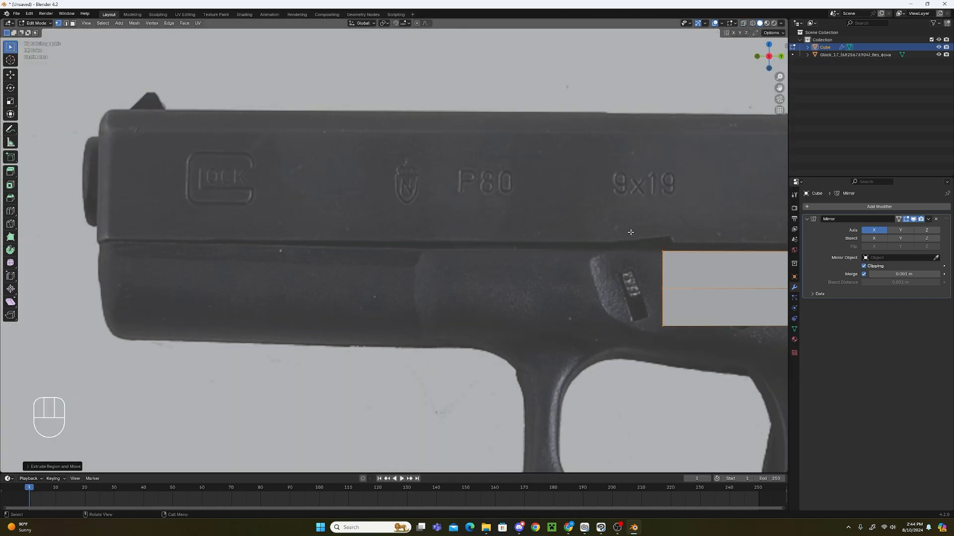
{"action": "middle_click_drag", "start_coordinate": [660, 278], "coordinate": [469, 280], "text": "shift"}
{"action": "scroll", "coordinate": [468, 277], "scroll_direction": "up", "scroll_amount": 2}
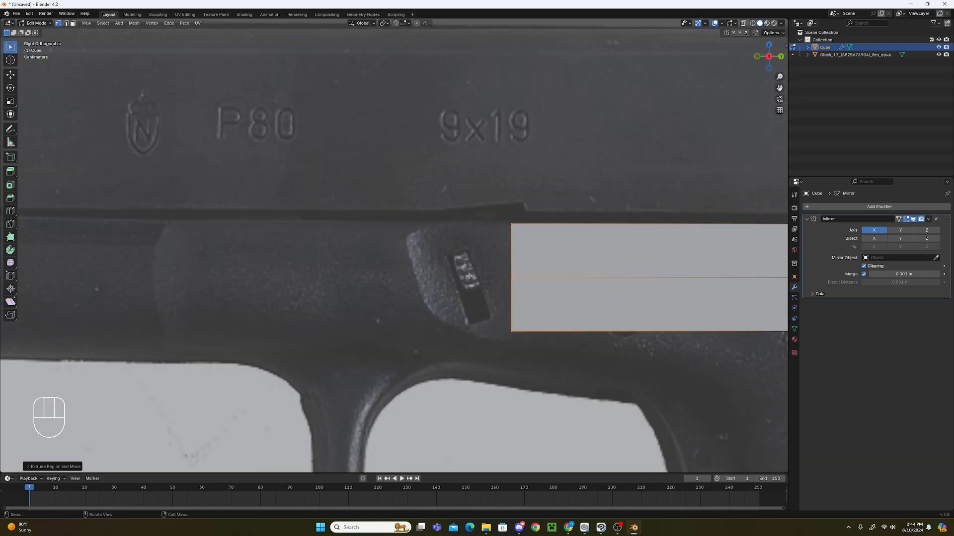
{"action": "scroll", "coordinate": [424, 264], "scroll_direction": "down", "scroll_amount": 1}
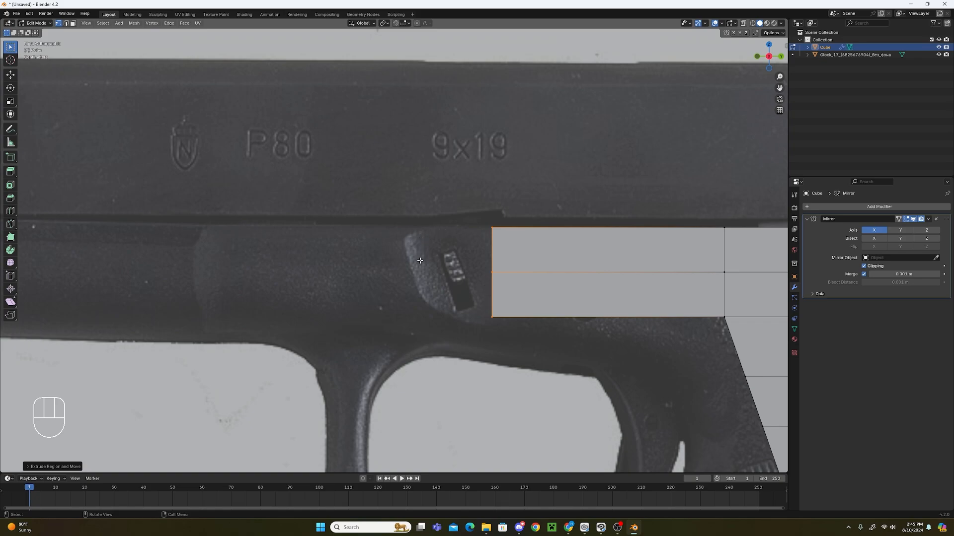
Select the two front end faces of the frame section and, with X-ray on, extrude them forward to the slide lock recess's front edge.
{"action": "middle_click_drag", "start_coordinate": [420, 261], "coordinate": [388, 257]}
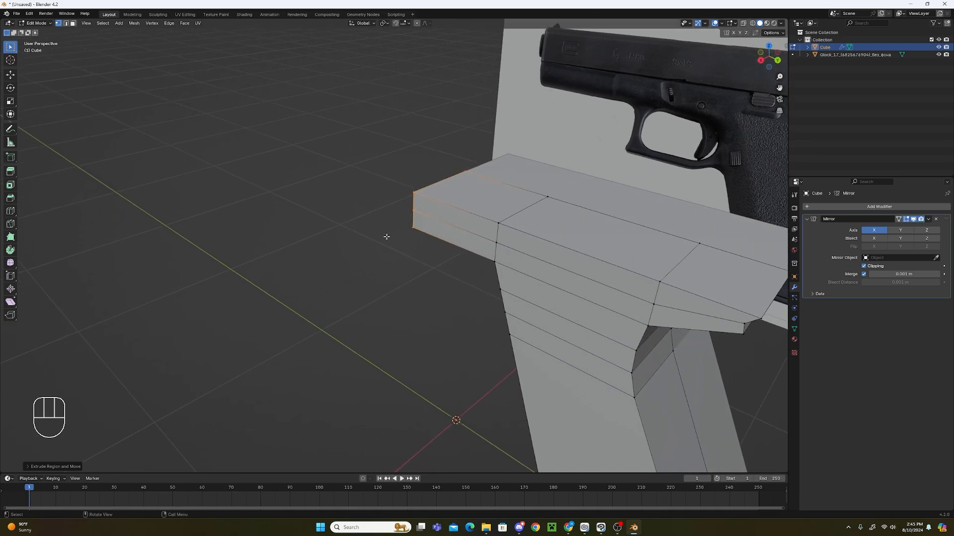
{"action": "left_click", "coordinate": [412, 194]}
{"action": "left_click", "coordinate": [412, 221], "text": "ctrl"}
{"action": "middle_click_drag", "start_coordinate": [411, 221], "coordinate": [354, 87]}
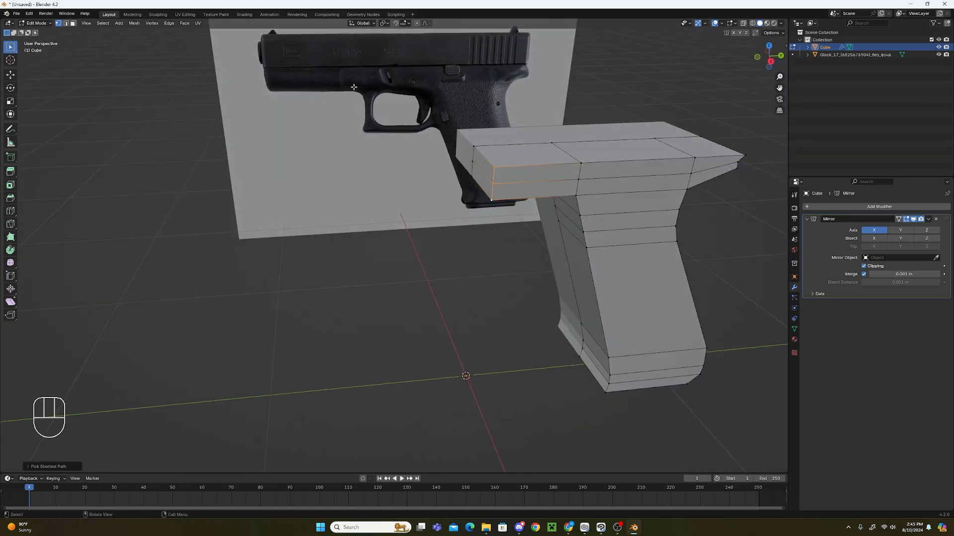
{"action": "key", "text": "3"}
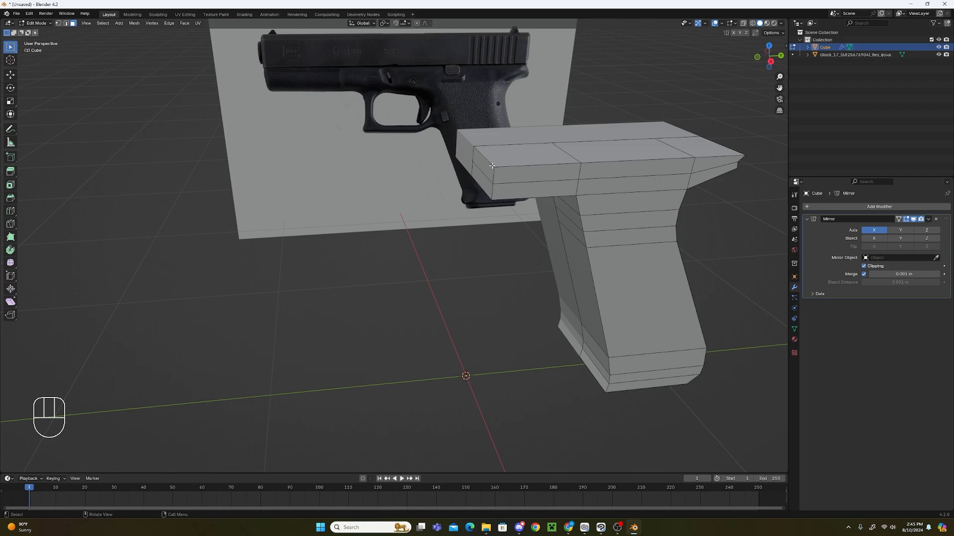
{"action": "left_click", "coordinate": [490, 164]}
{"action": "left_click", "coordinate": [489, 179], "text": "shift"}
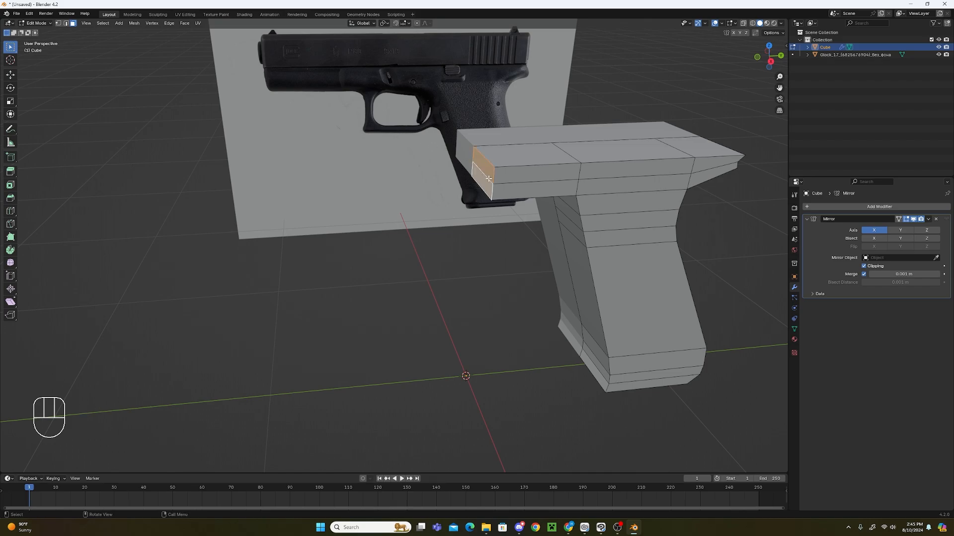
{"action": "mouse_move", "coordinate": [590, 236]}
{"action": "middle_mouse_down"}
{"action": "mouse_move", "coordinate": [630, 207]}
{"action": "mouse_move", "coordinate": [602, 283]}
{"action": "mouse_move", "coordinate": [586, 233]}
{"action": "middle_mouse_up"}
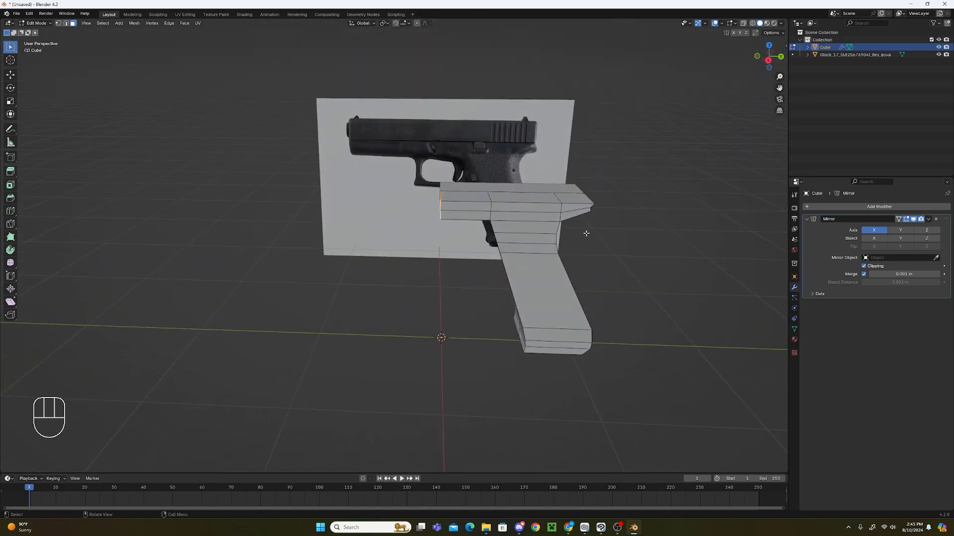
{"action": "key", "text": "KP_3"}
{"action": "scroll", "coordinate": [654, 110], "scroll_direction": "up", "scroll_amount": 4}
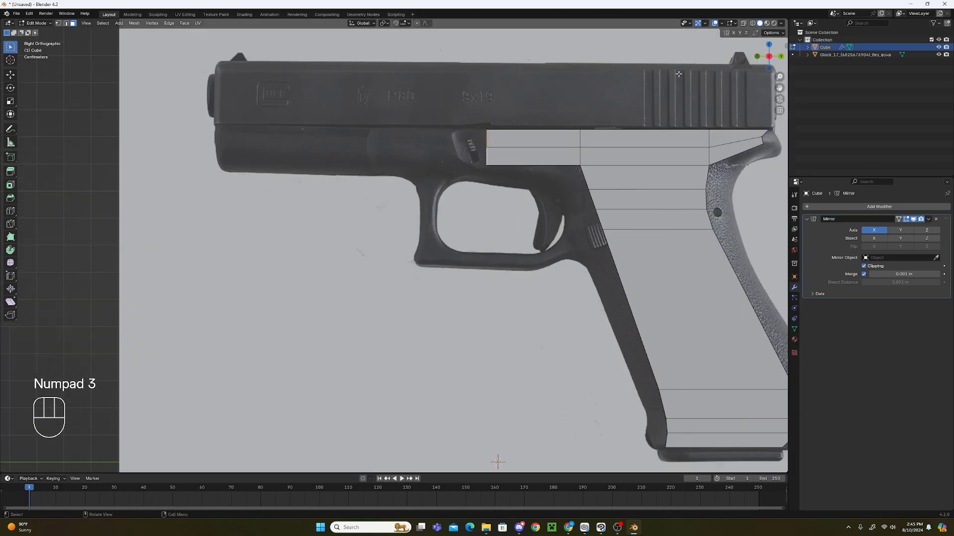
{"action": "left_click", "coordinate": [743, 23]}
{"action": "scroll", "coordinate": [522, 164], "scroll_direction": "up", "scroll_amount": 1}
{"action": "middle_click_drag", "start_coordinate": [477, 181], "coordinate": [447, 253], "text": "shift"}
{"action": "scroll", "coordinate": [447, 253], "scroll_direction": "up", "scroll_amount": 4}
{"action": "middle_click_drag", "start_coordinate": [544, 126], "coordinate": [471, 316], "text": "shift"}
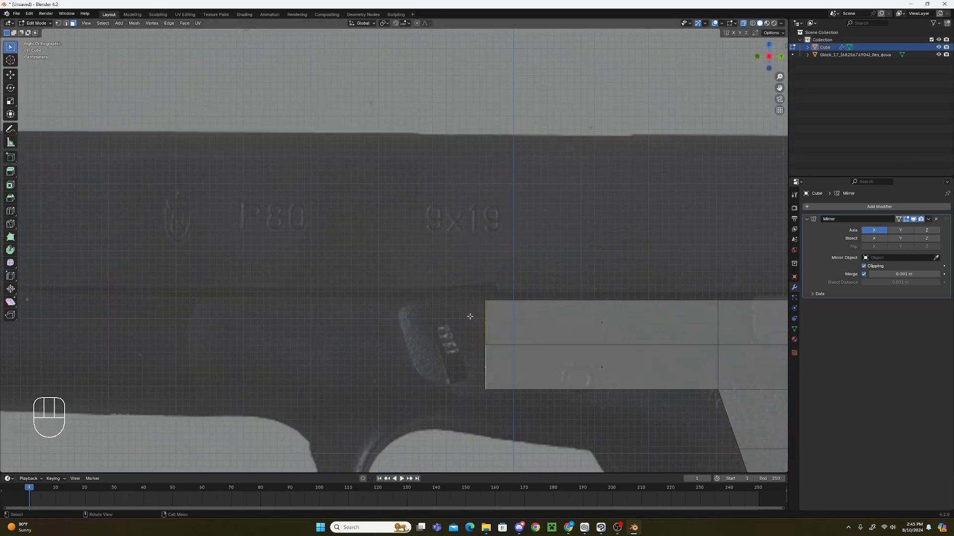
{"action": "key", "text": "e"}
{"action": "left_click", "coordinate": [425, 331]}
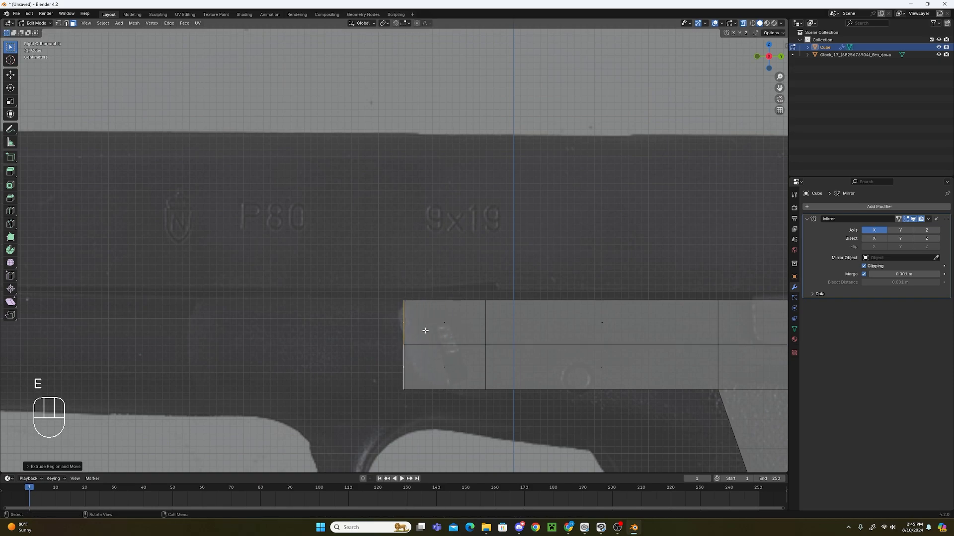
Switch to vertex selection and move the frame's top front corner vertices slightly down and forward to follow the recess outline.
{"action": "left_click", "coordinate": [58, 23]}
{"action": "left_click", "coordinate": [452, 333]}
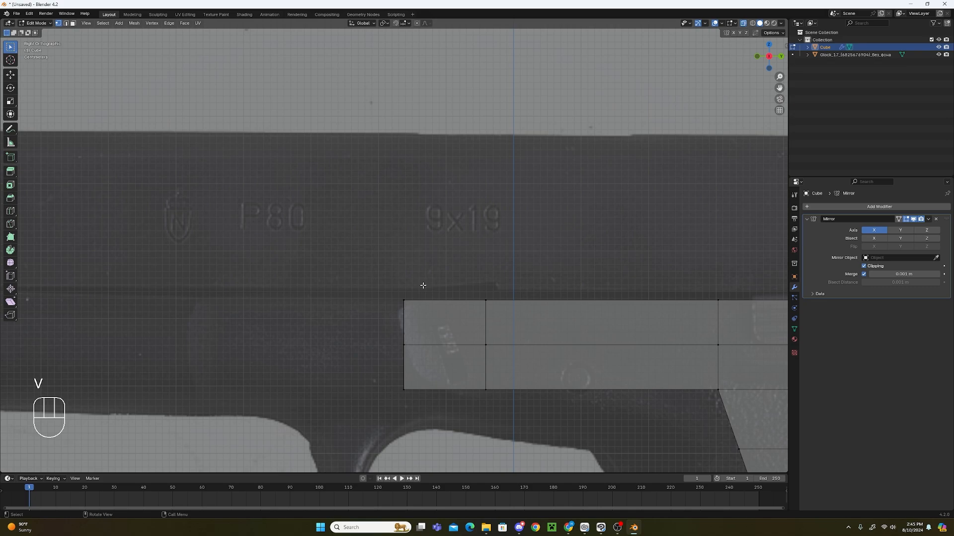
{"action": "middle_click_drag", "start_coordinate": [448, 277], "coordinate": [472, 298]}
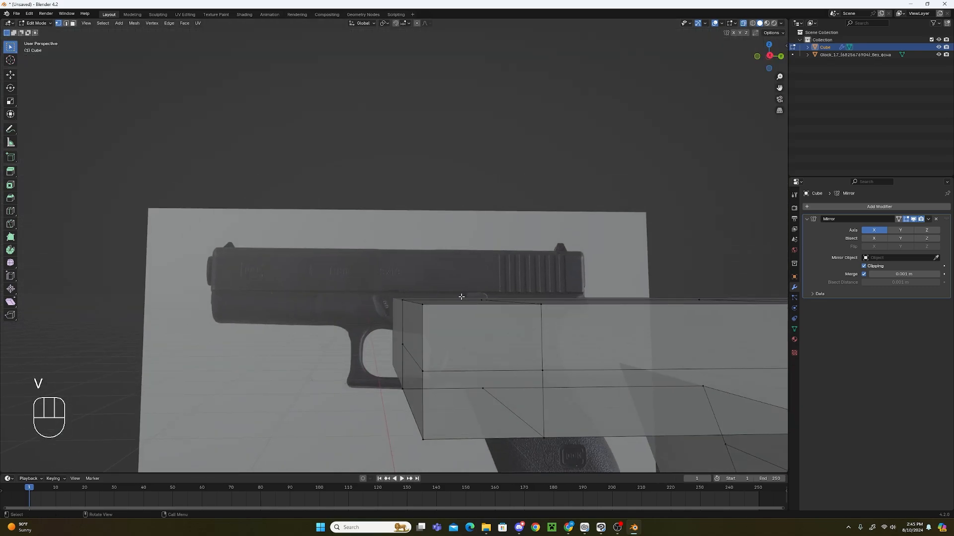
{"action": "key", "text": "KP_3"}
{"action": "key", "text": "b"}
{"action": "left_click_drag", "start_coordinate": [450, 262], "coordinate": [377, 316]}
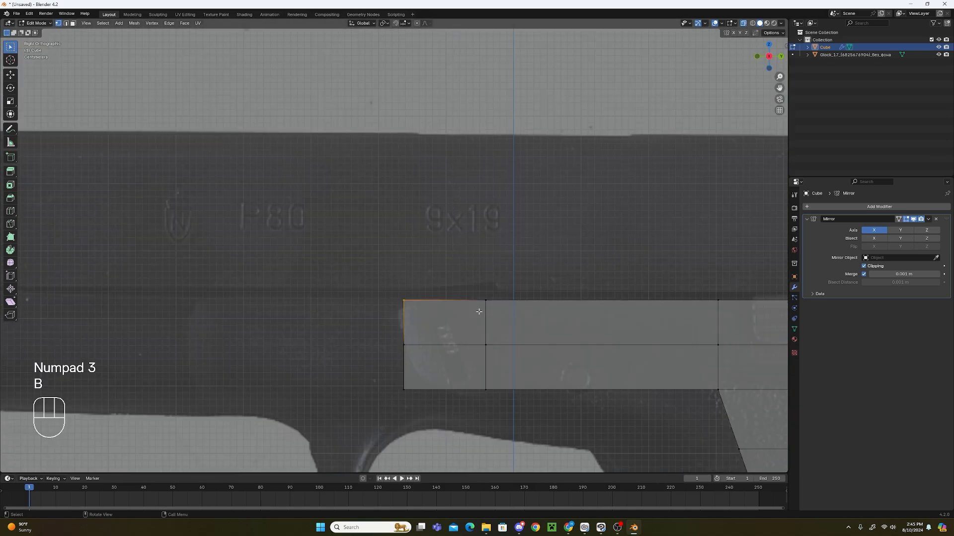
{"action": "key", "text": "g"}
{"action": "left_click", "coordinate": [469, 322]}
Select the frame's bottom front corner vertices and move them up and backward to match the curved lower edge of the recess.
{"action": "key", "text": "b"}
{"action": "left_click_drag", "start_coordinate": [423, 379], "coordinate": [380, 410]}
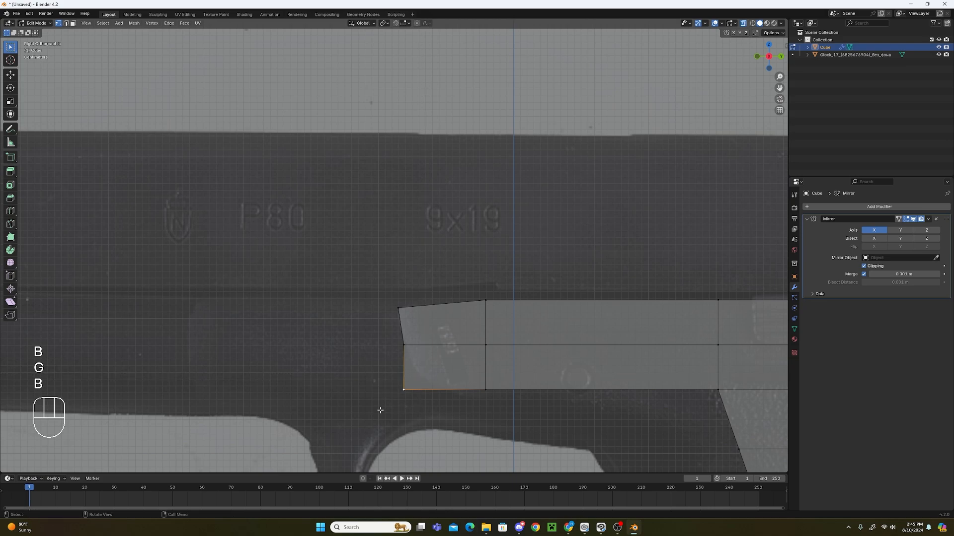
{"action": "key", "text": "g"}
{"action": "left_click", "coordinate": [472, 372]}
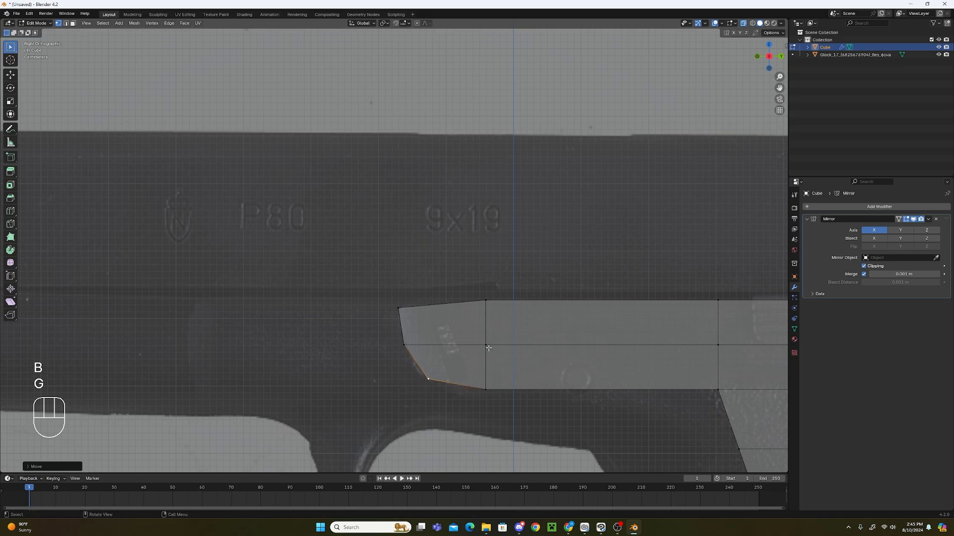
Nudge the top front corner vertices slightly backward so the front edge stands upright above the middle vertices.
{"action": "scroll", "coordinate": [479, 342], "scroll_direction": "down", "scroll_amount": 3}
{"action": "scroll", "coordinate": [476, 332], "scroll_direction": "up", "scroll_amount": 2}
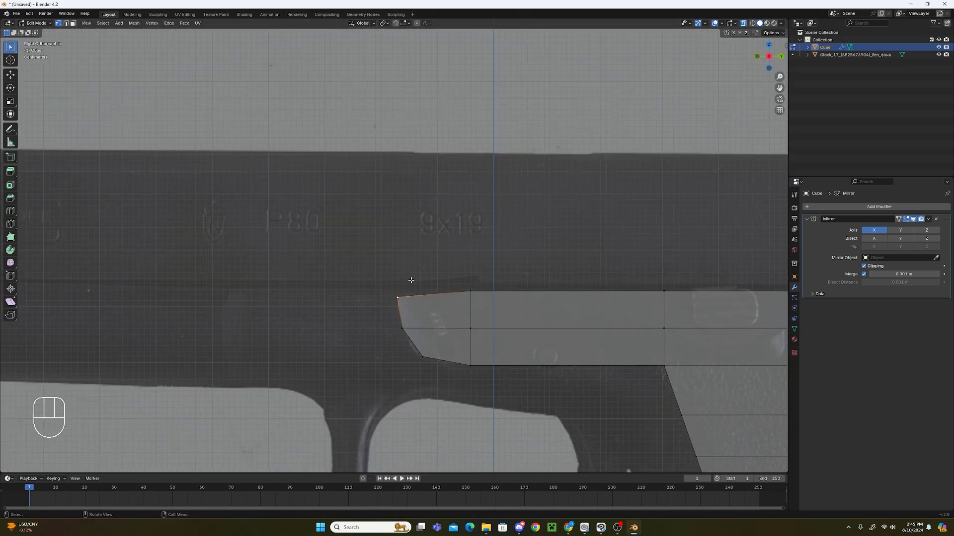
{"action": "key", "text": "b"}
{"action": "left_click_drag", "start_coordinate": [414, 279], "coordinate": [378, 304]}
{"action": "key", "text": "g"}
{"action": "left_click", "coordinate": [415, 303]}
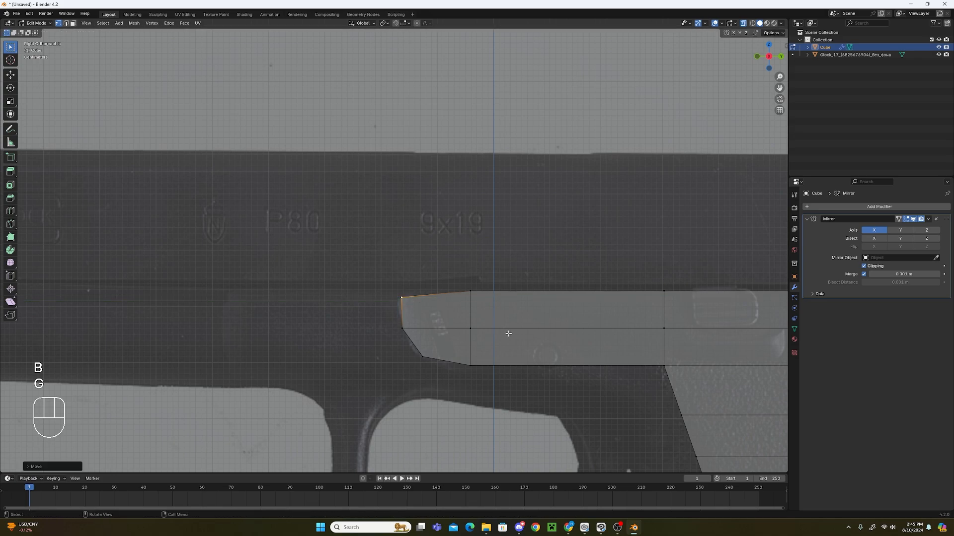
{"action": "scroll", "coordinate": [509, 331], "scroll_direction": "down", "scroll_amount": 2}
{"action": "scroll", "coordinate": [493, 331], "scroll_direction": "down", "scroll_amount": 2}
{"action": "scroll", "coordinate": [462, 342], "scroll_direction": "up", "scroll_amount": 3}
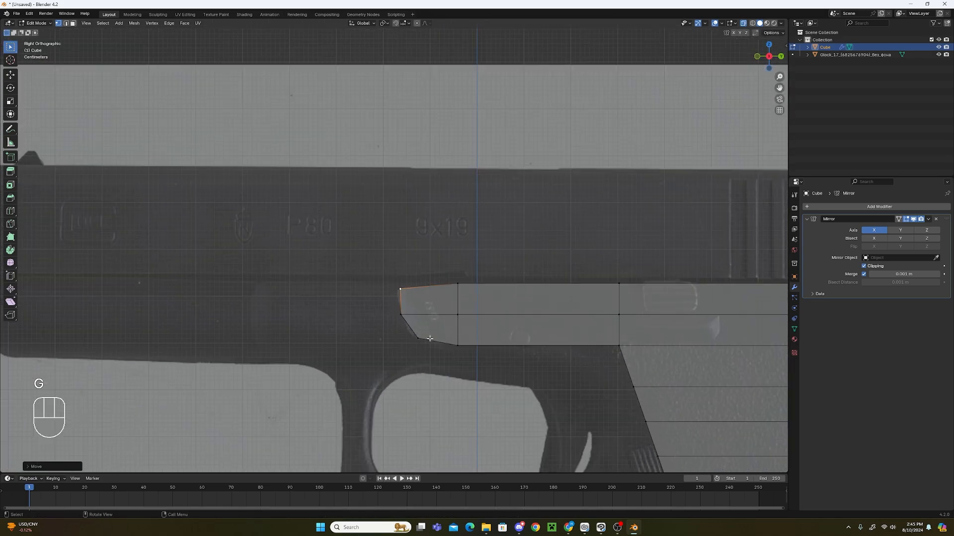
Select the recess's front vertices together with the outline vertices behind them and extrude them forward along Y.
{"action": "left_click", "coordinate": [458, 347]}
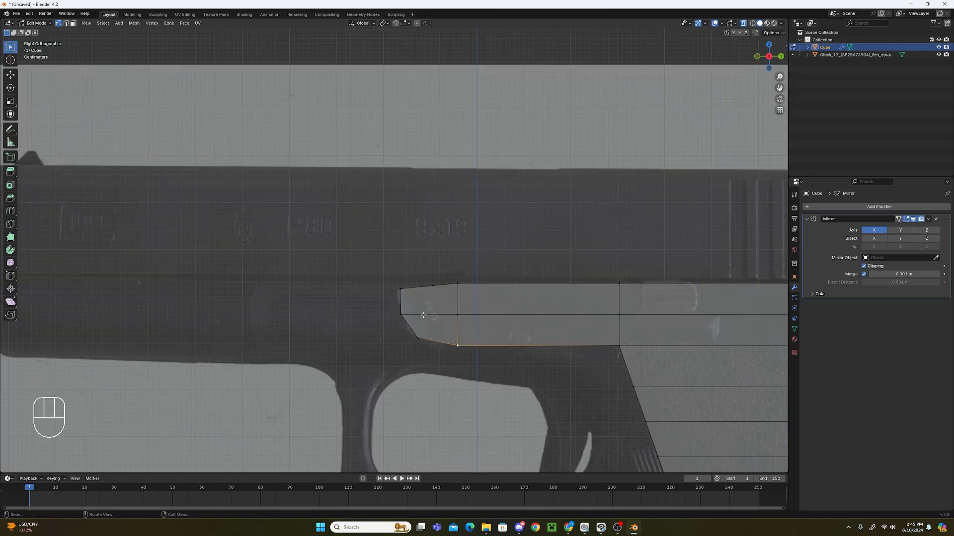
{"action": "left_click", "coordinate": [461, 287], "text": "ctrl"}
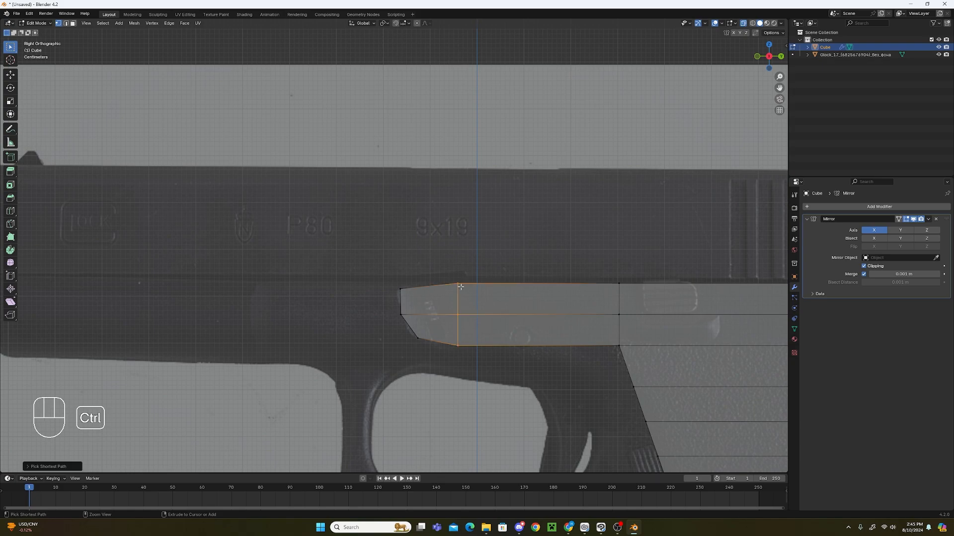
{"action": "left_click", "coordinate": [458, 349]}
{"action": "key", "text": "b"}
{"action": "left_click_drag", "start_coordinate": [428, 270], "coordinate": [385, 356]}
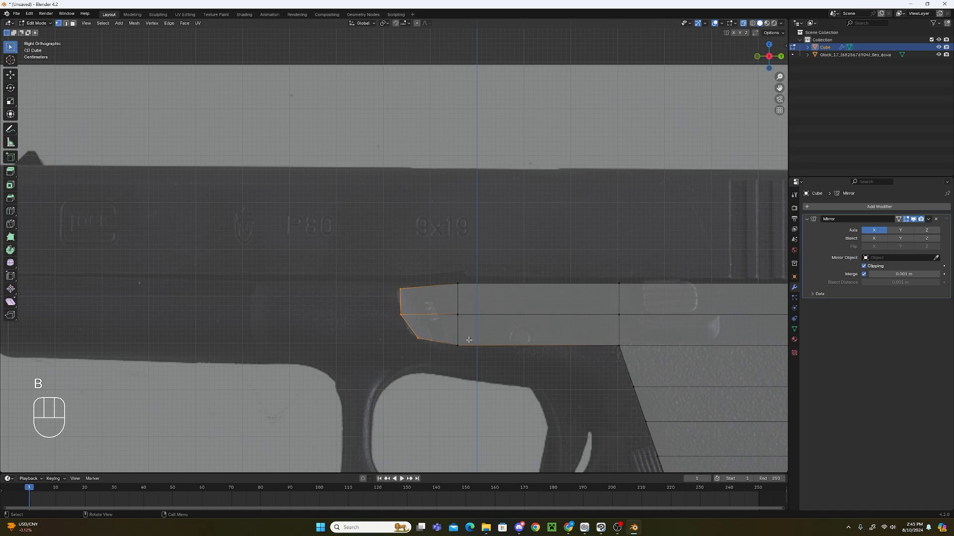
{"action": "key", "text": "b"}
{"action": "left_click_drag", "start_coordinate": [460, 273], "coordinate": [474, 291]}
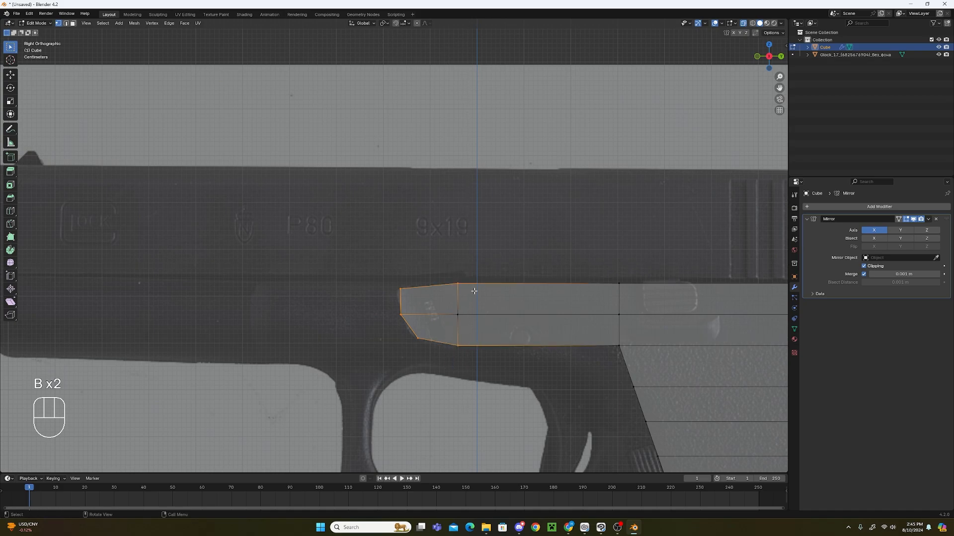
{"action": "scroll", "coordinate": [517, 309], "scroll_direction": "down", "scroll_amount": 4}
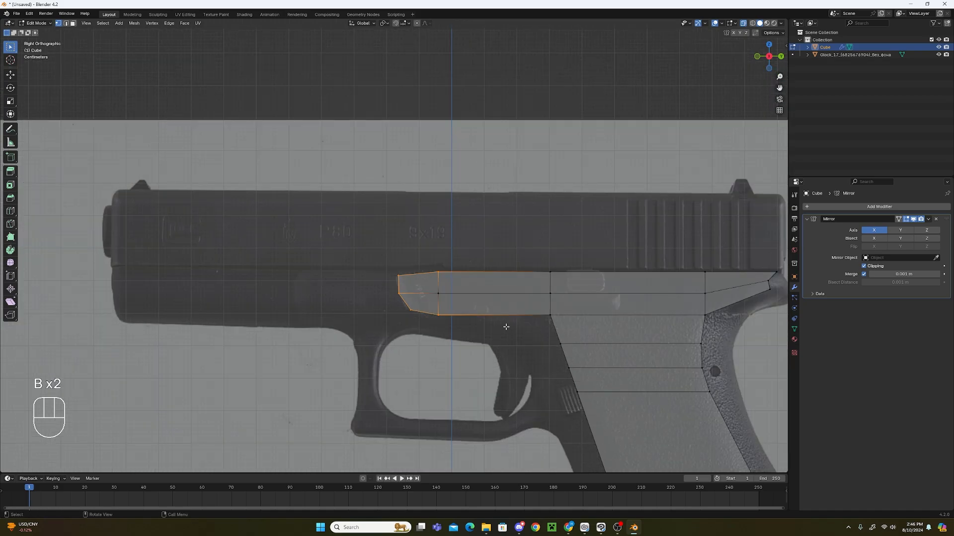
{"action": "middle_click_drag", "start_coordinate": [505, 323], "coordinate": [472, 330]}
{"action": "key", "text": "e"}
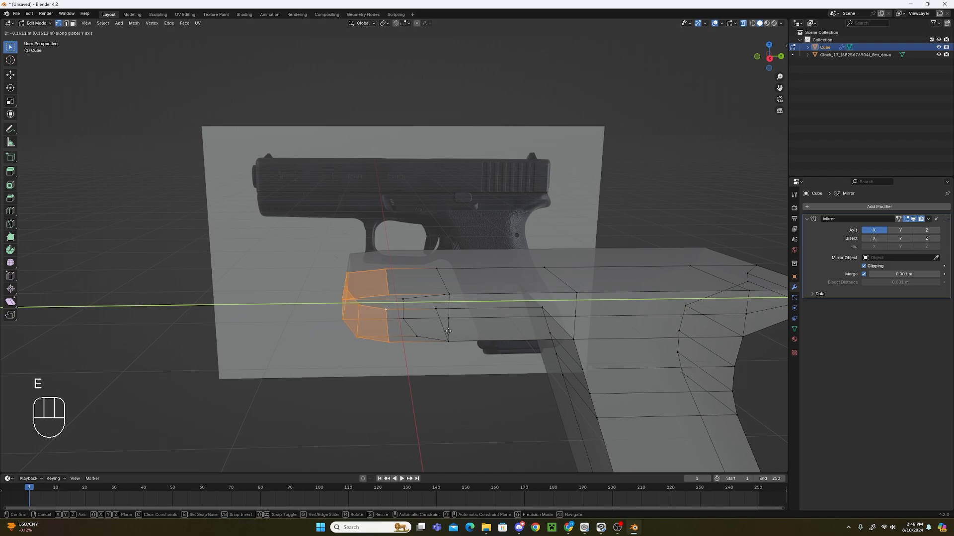
{"action": "left_click", "coordinate": [528, 293]}
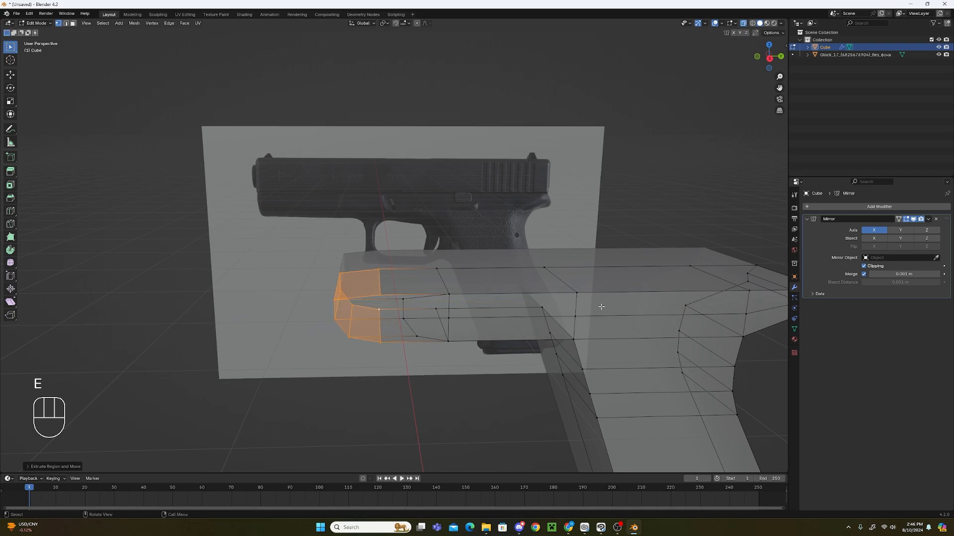
Try to flatten the extruded front end with a scale of 0 along Y.
{"action": "key", "text": "s"}
{"action": "key", "text": "y"}
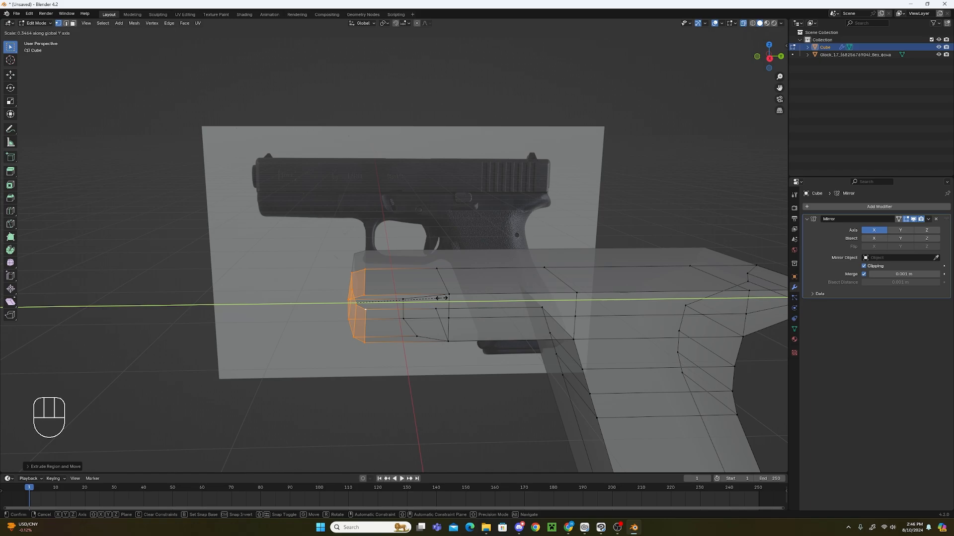
{"action": "type", "text": "0"}
{"action": "key", "text": "Return"}
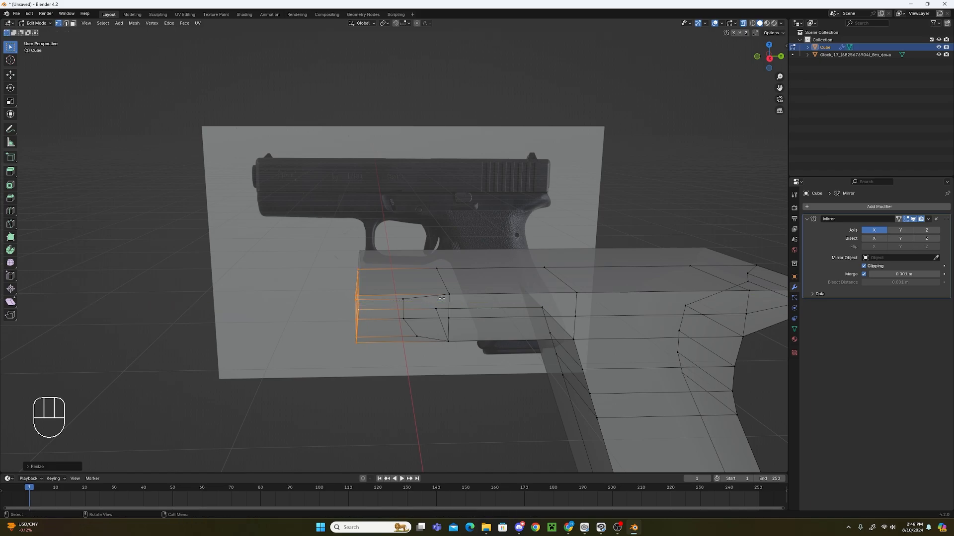
{"action": "middle_click_drag", "start_coordinate": [442, 298], "coordinate": [533, 297], "text": "shift"}
{"action": "key", "text": "ctrl+z"}
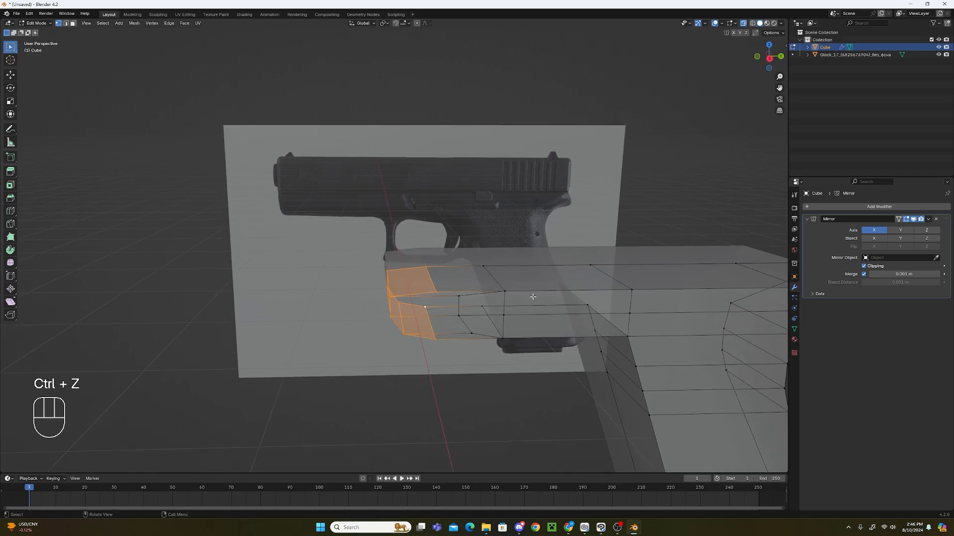
Scale the selected extruded vertices to 0 along Y to form a flat front plane.
{"action": "key", "text": "s"}
{"action": "key", "text": "y"}
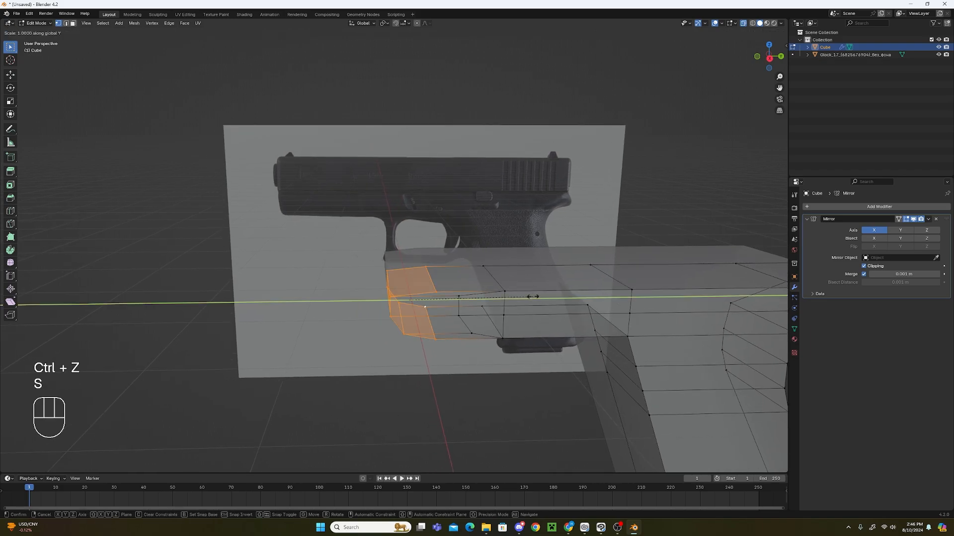
{"action": "key", "text": "0"}
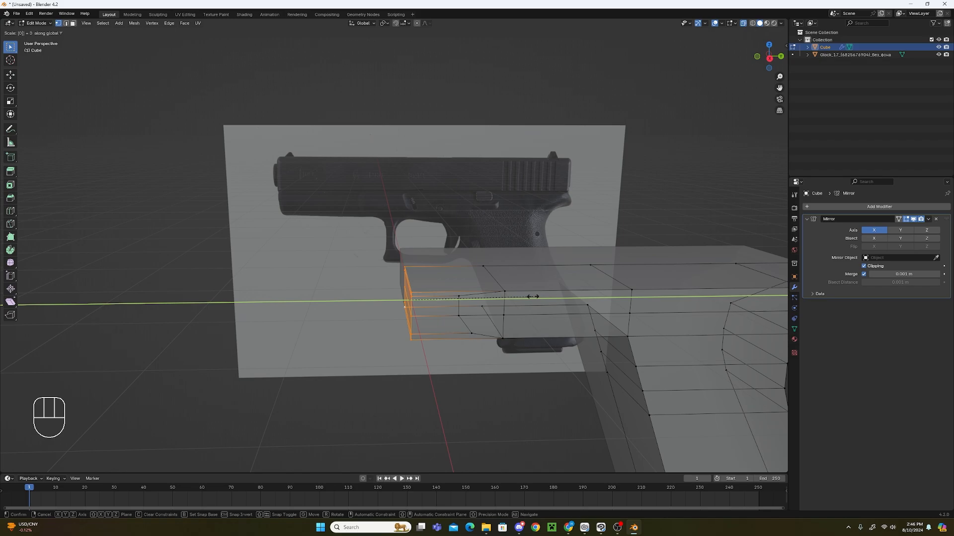
{"action": "key", "text": "Return"}
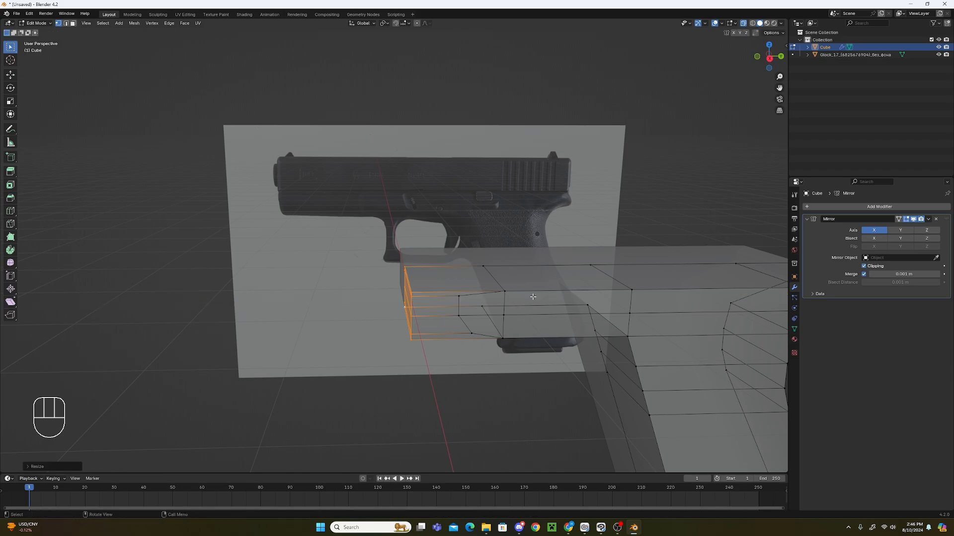
In right orthographic view, select all vertices of the flattened front end and move them further forward along Y.
{"action": "key", "text": "KP_5"}
{"action": "key", "text": "KP_3"}
{"action": "scroll", "coordinate": [533, 297], "scroll_direction": "up", "scroll_amount": 5}
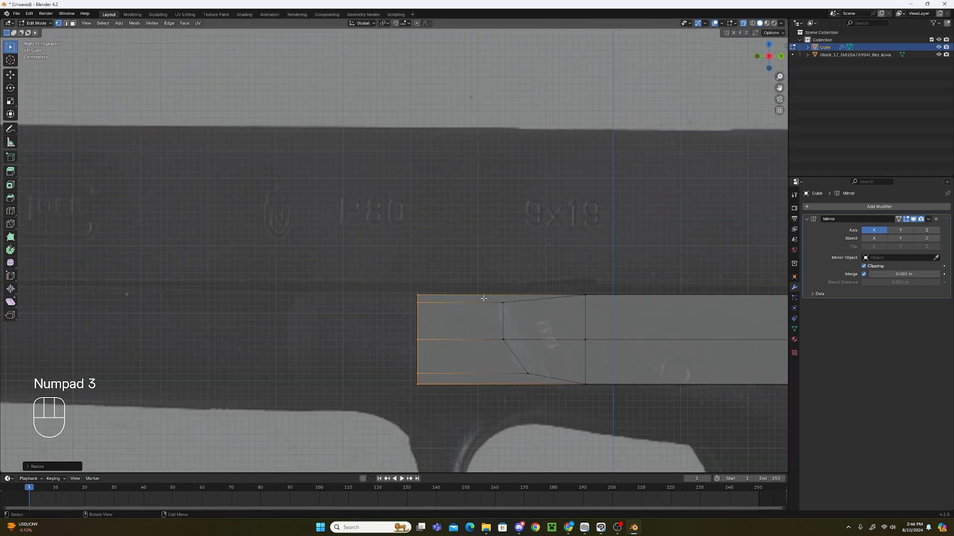
{"action": "left_click", "coordinate": [465, 293]}
{"action": "key", "text": "b"}
{"action": "left_click_drag", "start_coordinate": [453, 262], "coordinate": [395, 436]}
{"action": "middle_click_drag", "start_coordinate": [474, 375], "coordinate": [546, 318], "text": "shift"}
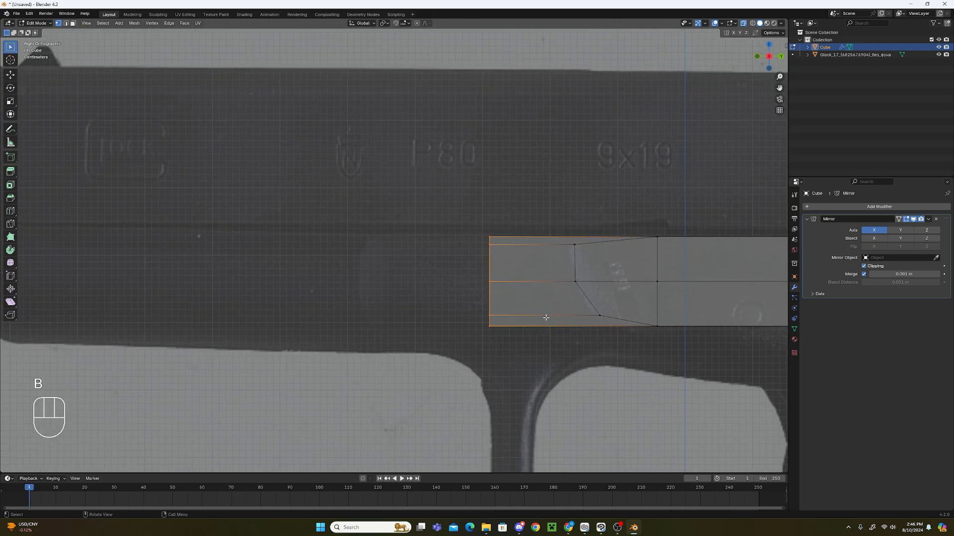
{"action": "key", "text": "g"}
{"action": "left_click", "coordinate": [420, 272]}
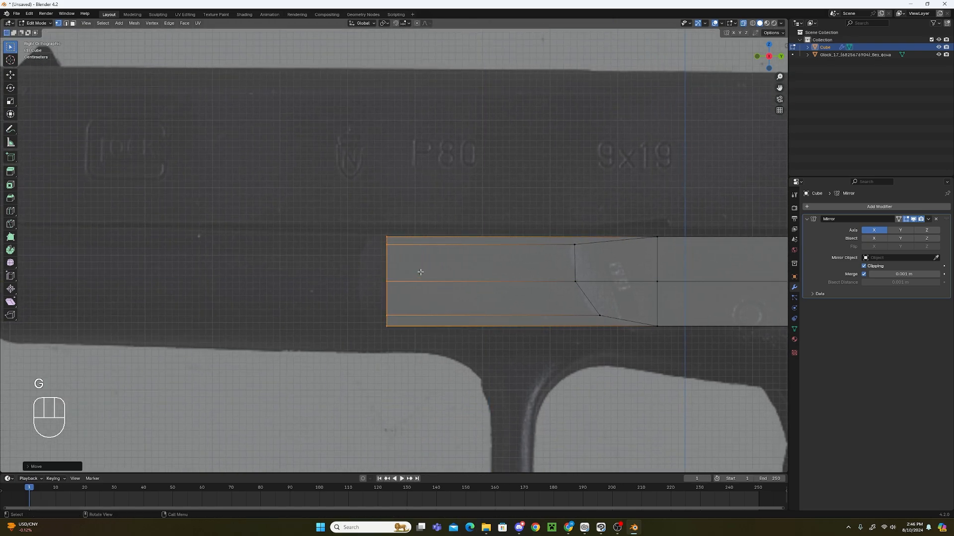
Select only the inner front vertices, leaving out the top and bottom corners, and move them forward along Y.
{"action": "left_click", "coordinate": [421, 272]}
{"action": "key", "text": "b"}
{"action": "left_click_drag", "start_coordinate": [405, 242], "coordinate": [376, 319]}
{"action": "key", "text": "g"}
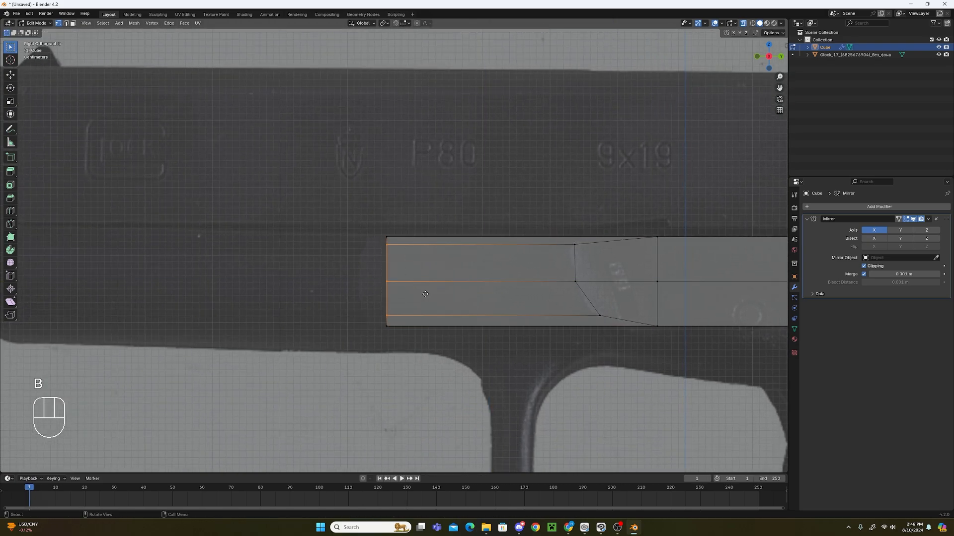
{"action": "key", "text": "y"}
{"action": "left_click", "coordinate": [403, 293]}
Select the outer top and bottom front corner vertices and move them forward along Y, leaving a small chamfer to the inner ones.
{"action": "key", "text": "b"}
{"action": "left_click_drag", "start_coordinate": [403, 207], "coordinate": [377, 324]}
{"action": "key", "text": "g"}
{"action": "key", "text": "y"}
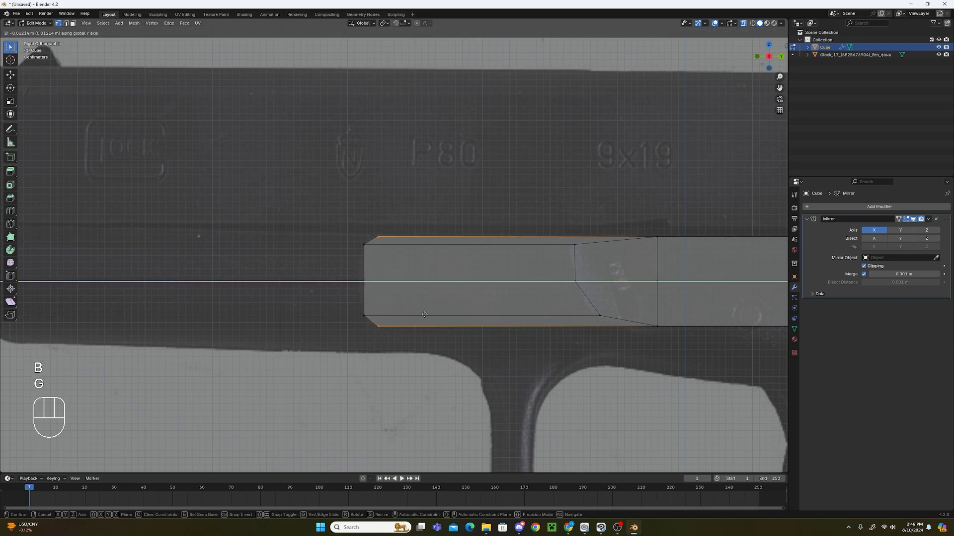
{"action": "left_click", "coordinate": [424, 315]}
Turn off X-ray, select the two side faces of the new front section and move them outward along X.
{"action": "scroll", "coordinate": [447, 326], "scroll_direction": "down", "scroll_amount": 4}
{"action": "middle_click_drag", "start_coordinate": [455, 328], "coordinate": [498, 336]}
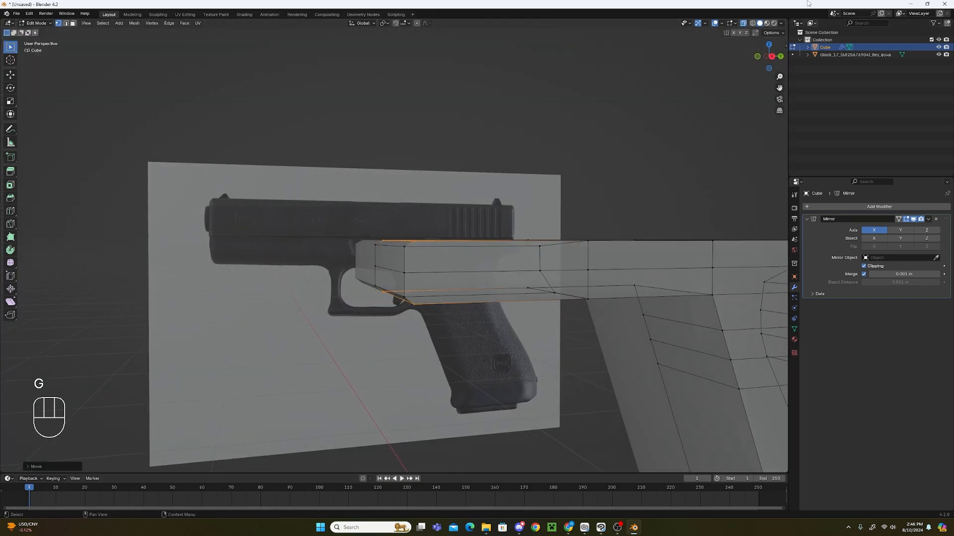
{"action": "left_click", "coordinate": [742, 24]}
{"action": "mouse_move", "coordinate": [608, 219]}
{"action": "middle_mouse_down"}
{"action": "mouse_move", "coordinate": [586, 279]}
{"action": "mouse_move", "coordinate": [603, 230]}
{"action": "middle_mouse_up"}
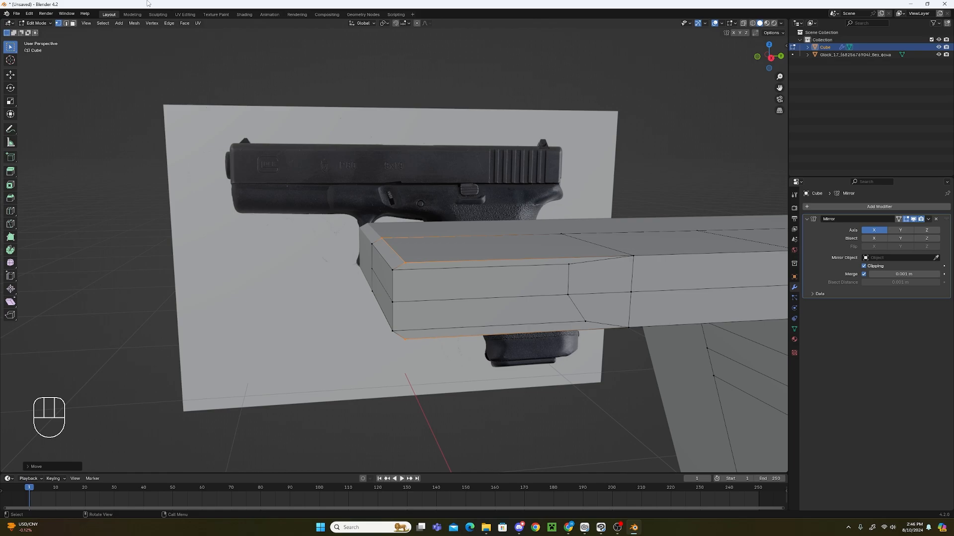
{"action": "left_click", "coordinate": [74, 25]}
{"action": "left_click", "coordinate": [492, 290]}
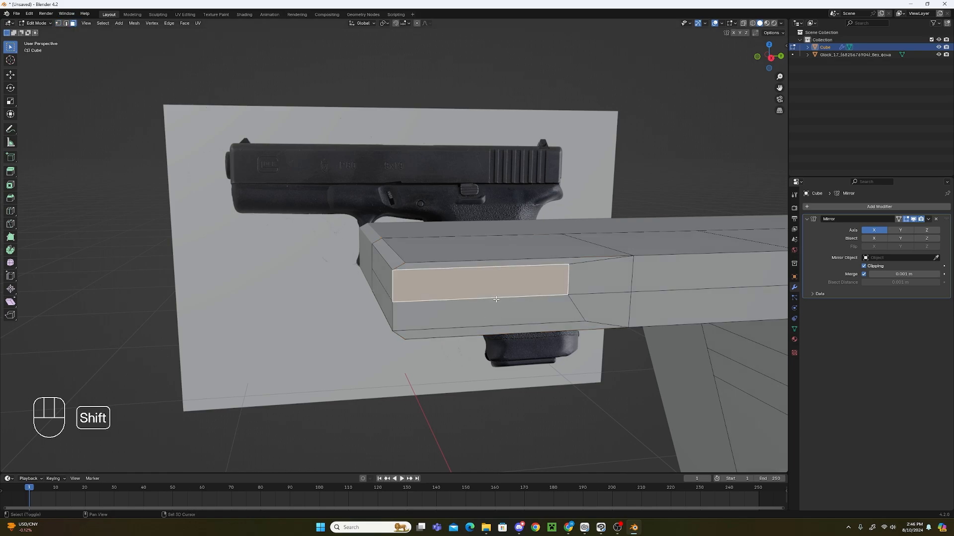
{"action": "left_click", "coordinate": [492, 315], "text": "shift"}
{"action": "middle_click_drag", "start_coordinate": [492, 315], "coordinate": [572, 380]}
{"action": "key", "text": "g"}
{"action": "key", "text": "x"}
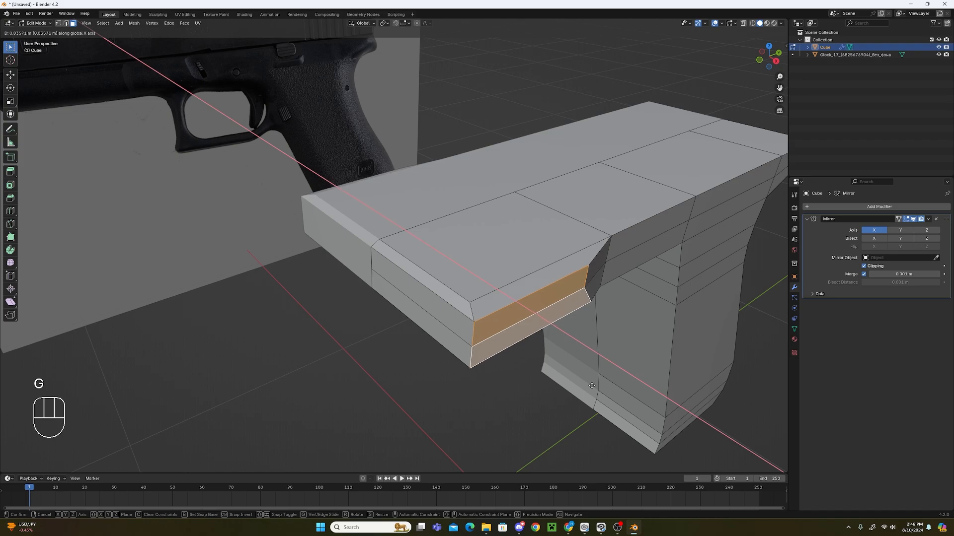
{"action": "left_click", "coordinate": [590, 384]}
Add a vertical loop cut through the angled faces joining the recess to the front section.
{"action": "middle_click_drag", "start_coordinate": [591, 385], "coordinate": [556, 316]}
{"action": "left_click", "coordinate": [398, 260]}
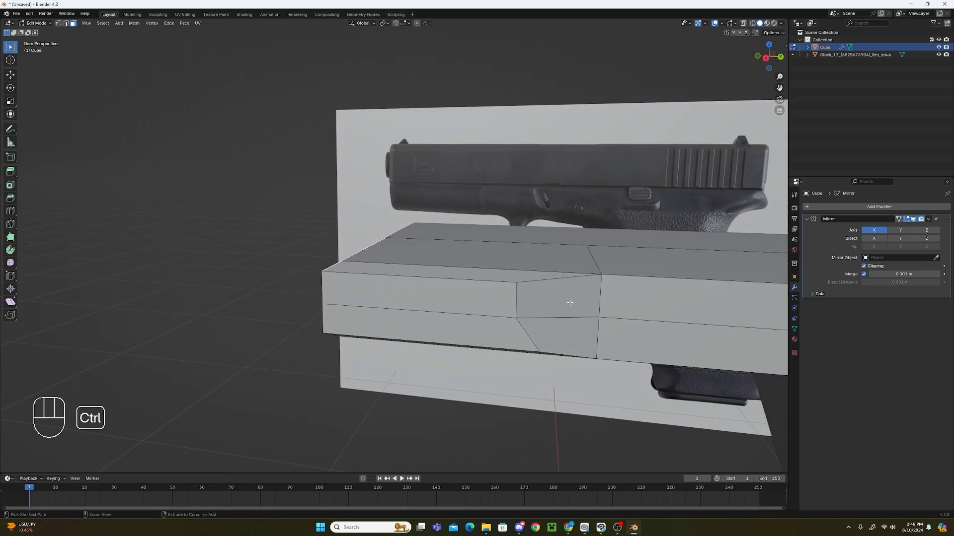
{"action": "key", "text": "ctrl+r"}
{"action": "left_click", "coordinate": [551, 294]}
{"action": "left_click", "coordinate": [558, 304]}
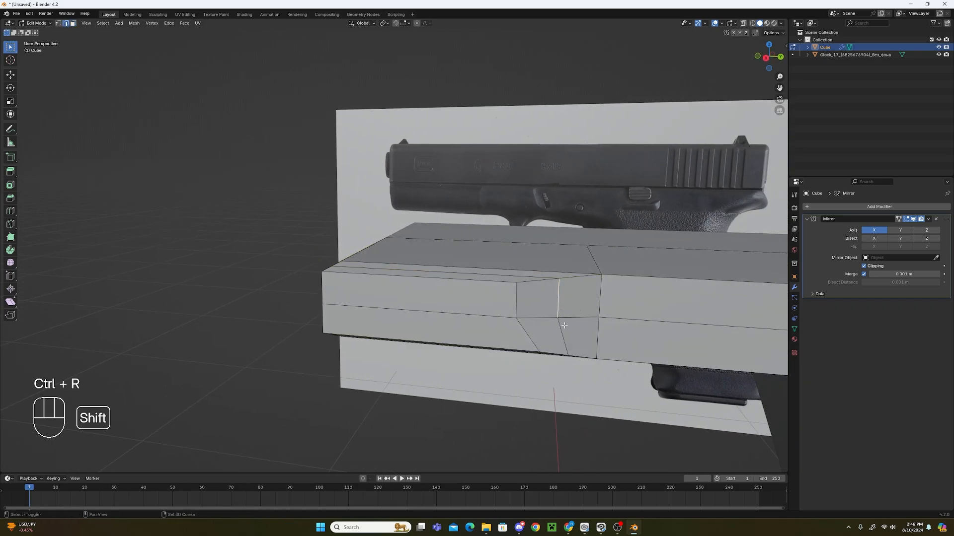
Try to move the new loop's two side edges forward along Y.
{"action": "middle_click_drag", "start_coordinate": [559, 326], "coordinate": [422, 312]}
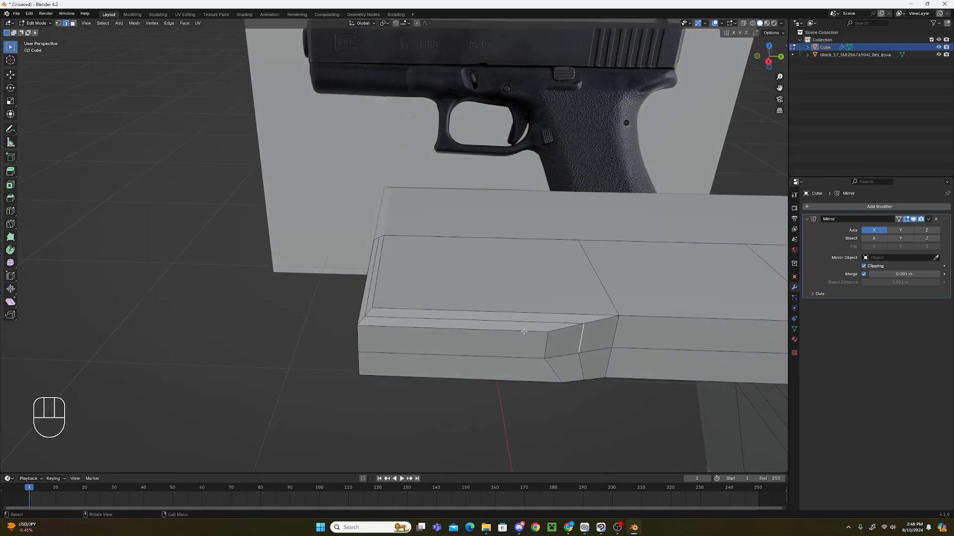
{"action": "left_click", "coordinate": [580, 366], "text": "shift"}
{"action": "key", "text": "g"}
{"action": "key", "text": "y"}
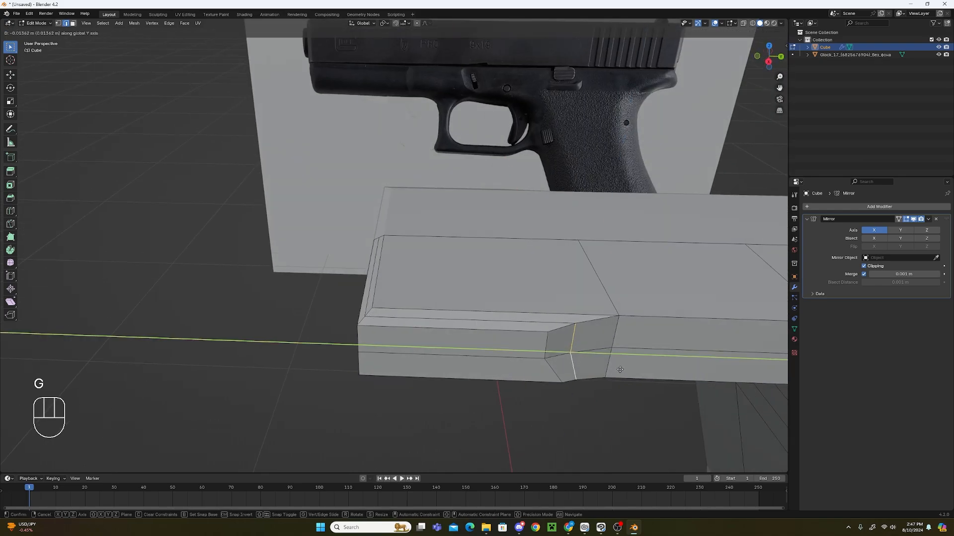
{"action": "left_click", "coordinate": [620, 370]}
{"action": "key", "text": "ctrl+z"}
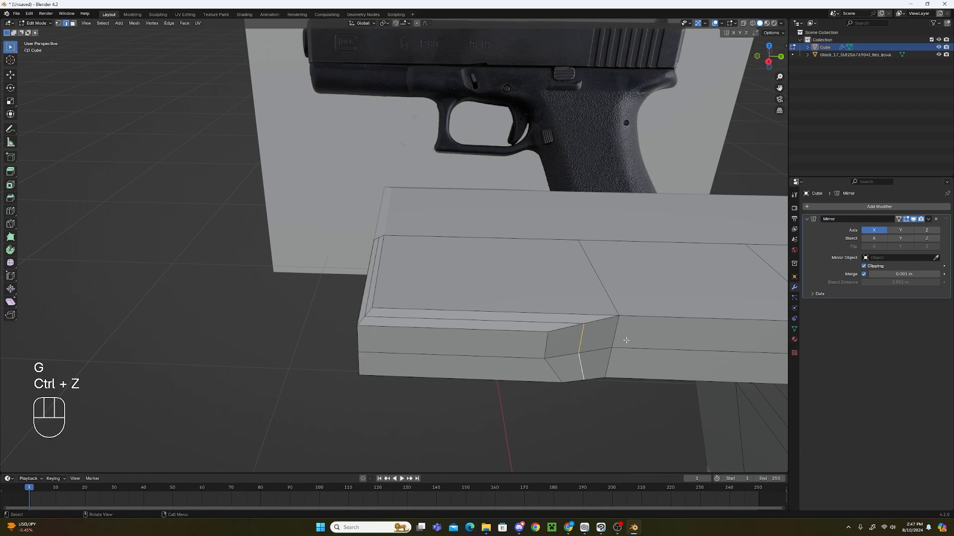
{"action": "left_click", "coordinate": [576, 325], "text": "alt+shift"}
{"action": "key", "text": "ctrl+b"}
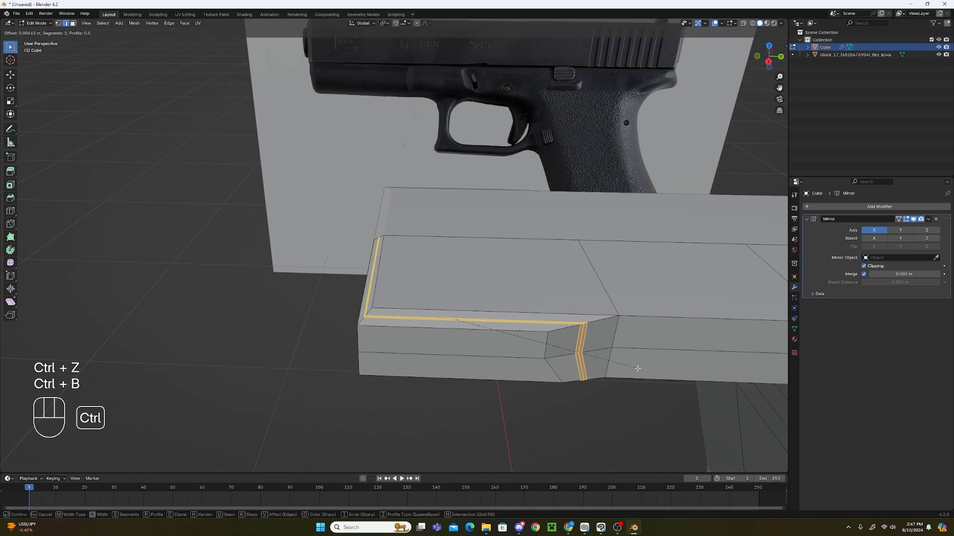
{"action": "right_click", "coordinate": [638, 370]}
{"action": "scroll", "coordinate": [635, 360], "scroll_direction": "down", "scroll_amount": 3}
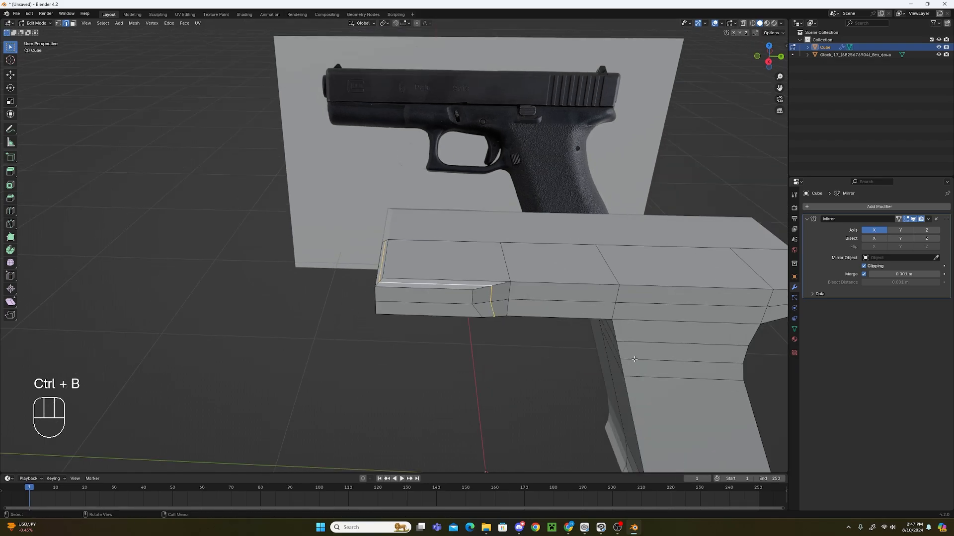
{"action": "middle_click_drag", "start_coordinate": [583, 347], "coordinate": [609, 336]}
{"action": "left_click", "coordinate": [587, 338]}
Select the front end faces and move them forward along Y to the frame's front end in the reference image.
{"action": "scroll", "coordinate": [575, 341], "scroll_direction": "up", "scroll_amount": 3}
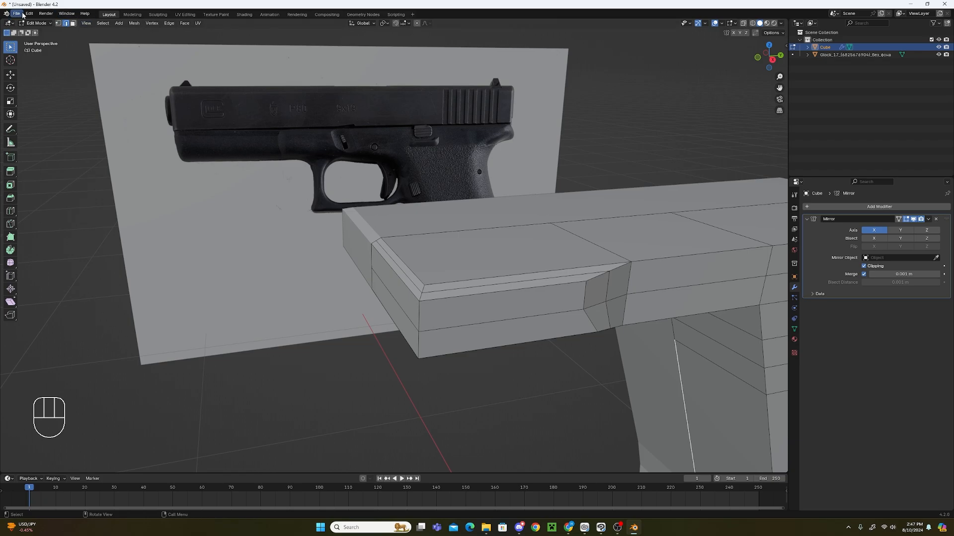
{"action": "key", "text": "3"}
{"action": "left_click", "coordinate": [390, 263]}
{"action": "middle_click_drag", "start_coordinate": [390, 263], "coordinate": [445, 312]}
{"action": "left_click", "coordinate": [445, 313], "text": "ctrl"}
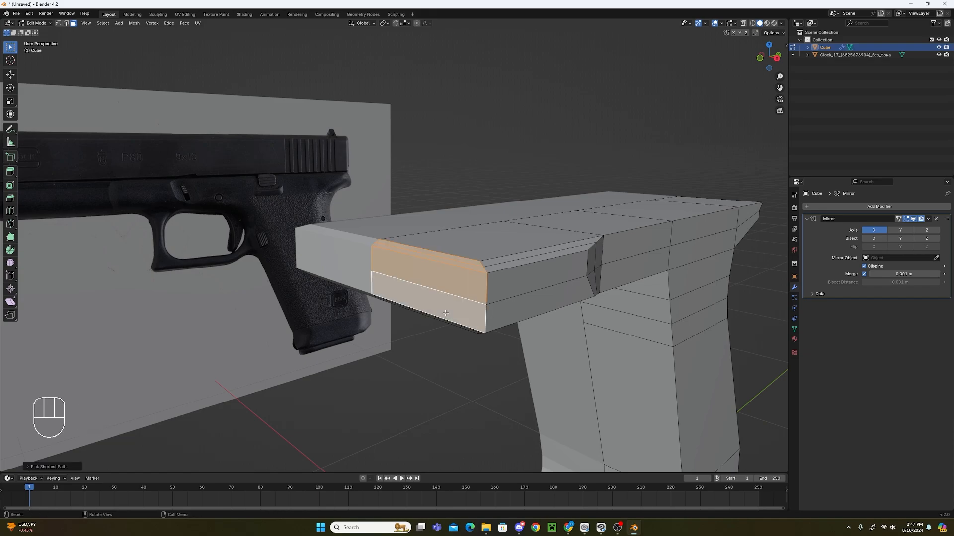
{"action": "key", "text": "KP_3"}
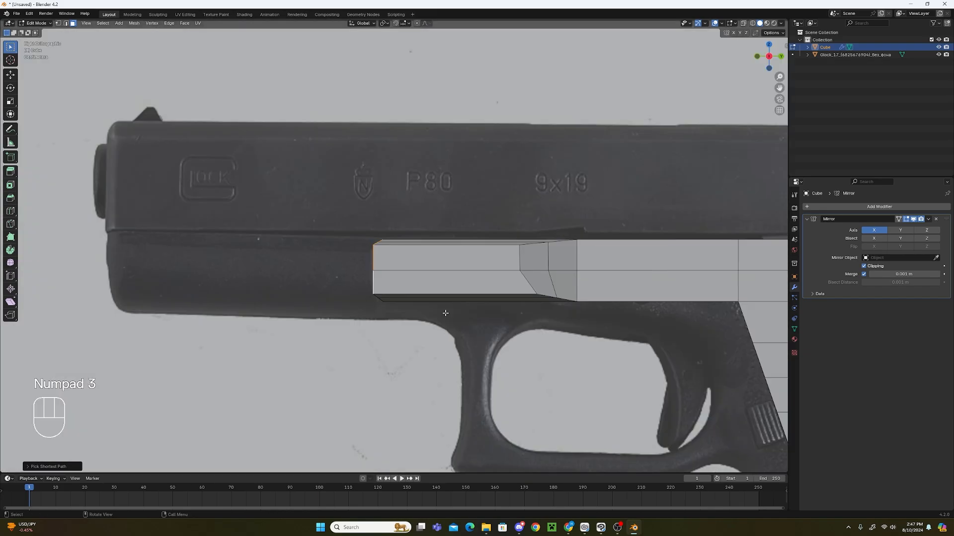
{"action": "key", "text": "g"}
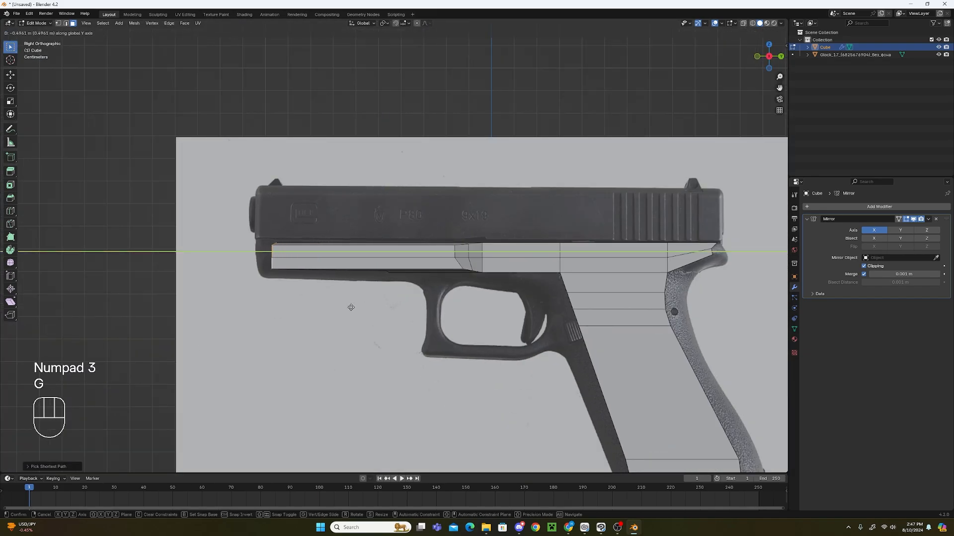
{"action": "left_click", "coordinate": [344, 309]}
Flatten the front end faces by scaling them to 0 along Y.
{"action": "key", "text": "s"}
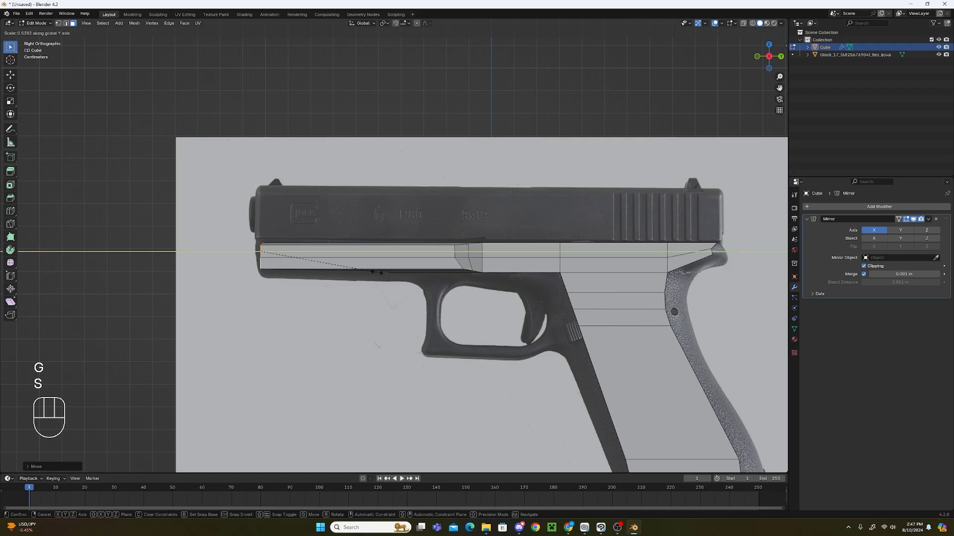
{"action": "type", "text": "0"}
{"action": "left_click", "coordinate": [377, 273]}
Add a vertical loop cut around the front section just ahead of the slide lock recess and straighten it by scaling along Y.
{"action": "middle_click_drag", "start_coordinate": [377, 273], "coordinate": [463, 320]}
{"action": "middle_click_drag", "start_coordinate": [516, 273], "coordinate": [447, 271]}
{"action": "key", "text": "ctrl+r"}
{"action": "left_click", "coordinate": [499, 278]}
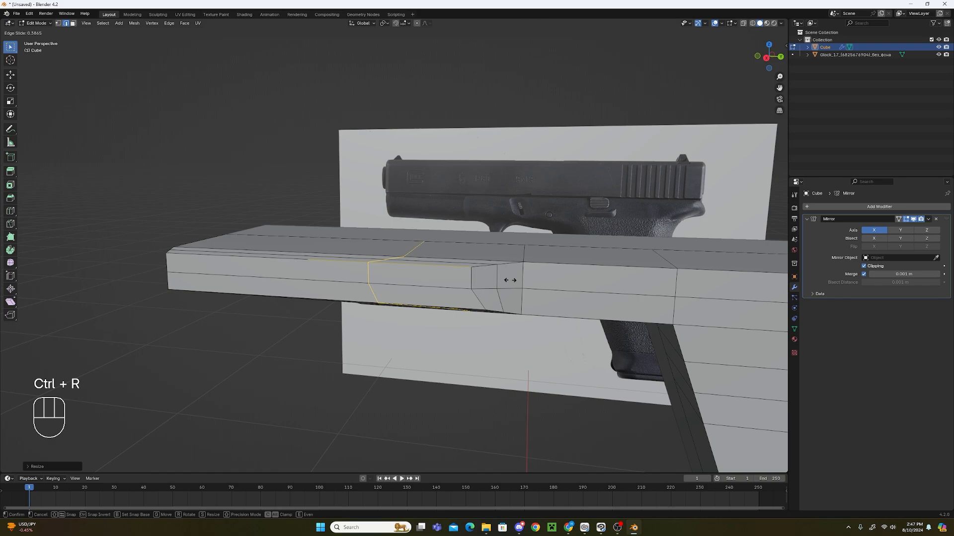
{"action": "left_click", "coordinate": [569, 286]}
{"action": "key", "text": "s"}
{"action": "key", "text": "y"}
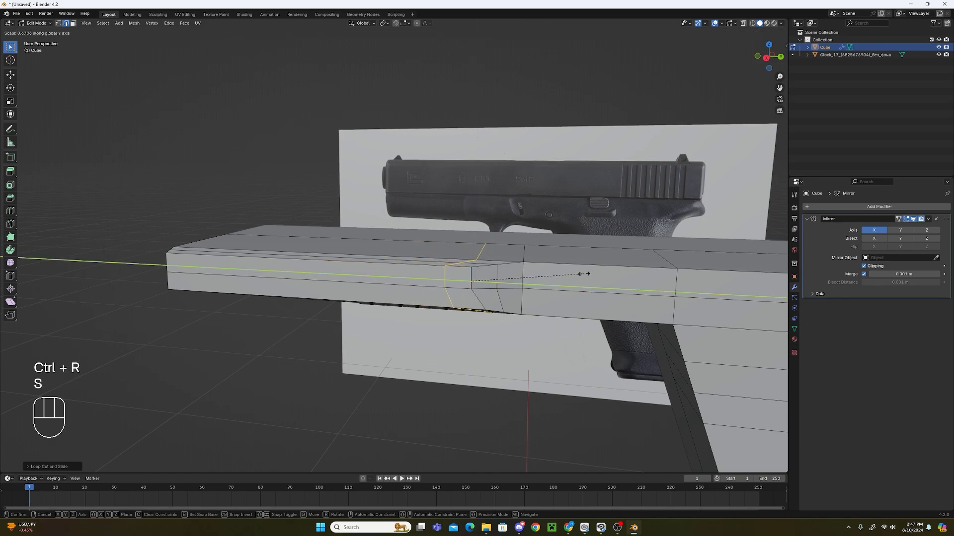
{"action": "left_click", "coordinate": [580, 274]}
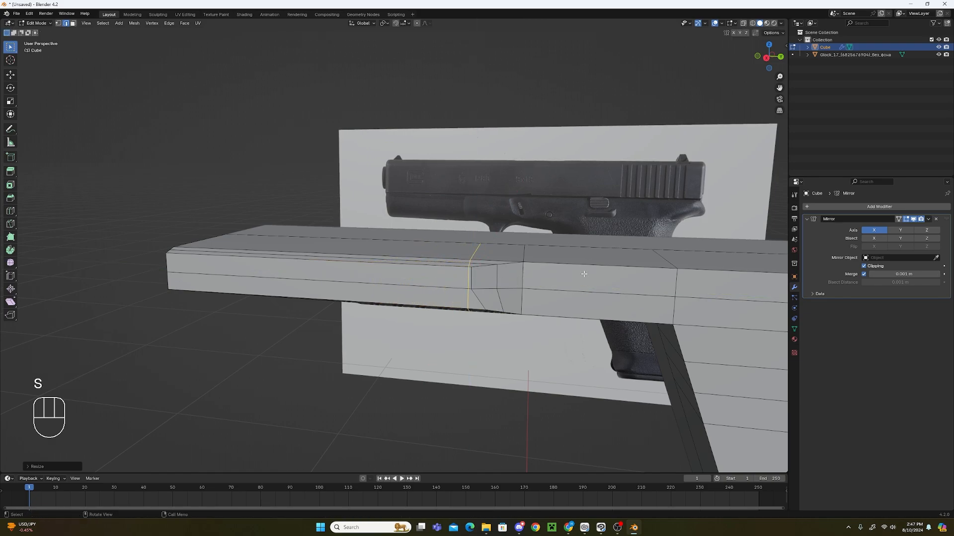
Move the straightened loop about 0.019 m forward along Y, away from the recess.
{"action": "key", "text": "h"}
{"action": "middle_click_drag", "start_coordinate": [581, 273], "coordinate": [604, 293]}
{"action": "key", "text": "ctrl+z"}
{"action": "key", "text": "g"}
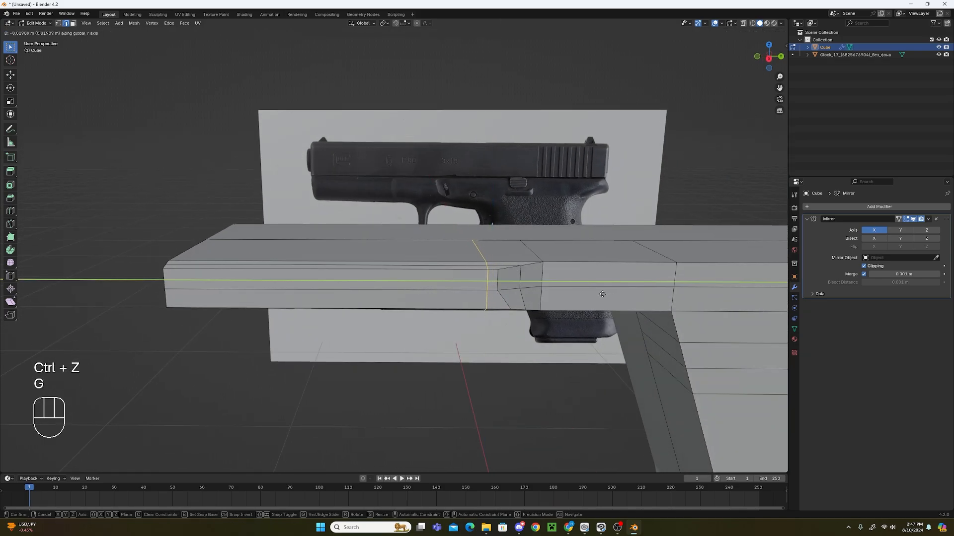
{"action": "left_click", "coordinate": [602, 294]}
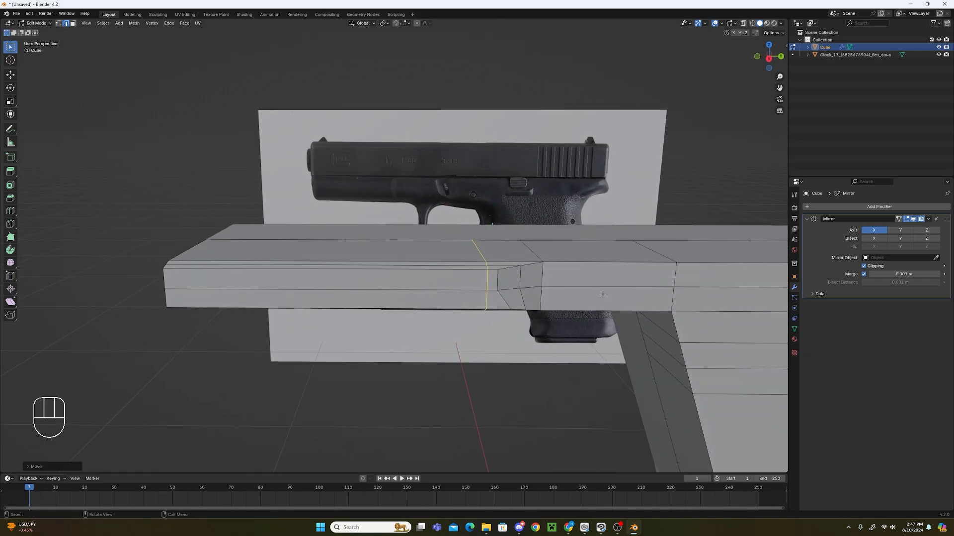
Try to flatten the top face and the narrow strips beside it on the front section by scaling them to 0 along Z.
{"action": "middle_click_drag", "start_coordinate": [497, 291], "coordinate": [74, 31]}
{"action": "left_click", "coordinate": [99, 49]}
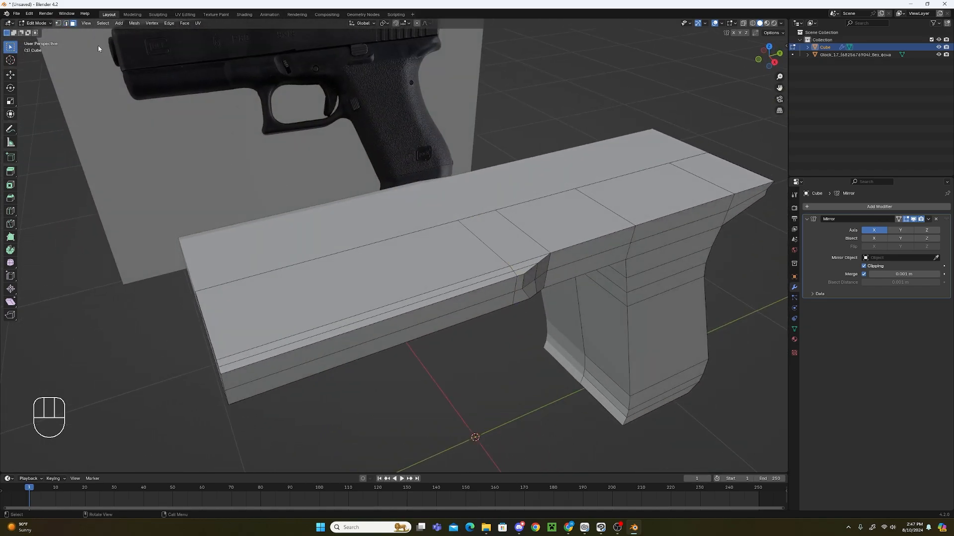
{"action": "left_click", "coordinate": [352, 331]}
{"action": "left_click", "coordinate": [420, 293], "text": "ctrl"}
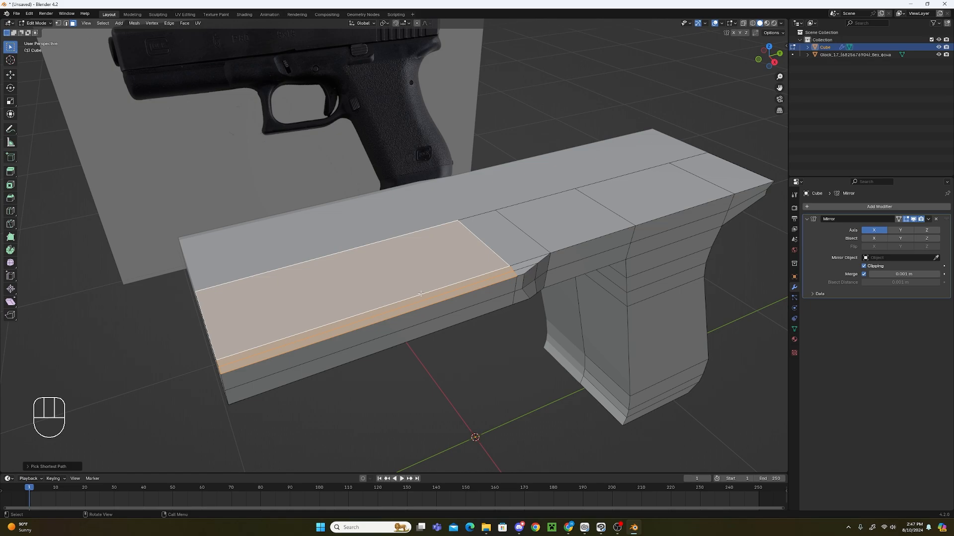
{"action": "type", "text": "sz"}
{"action": "type", "text": "0"}
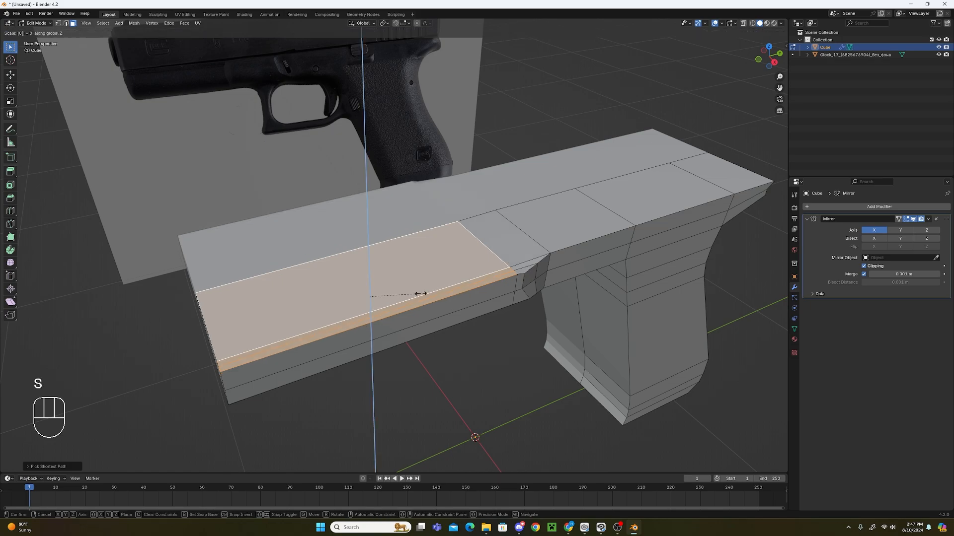
{"action": "key", "text": "Return"}
{"action": "middle_click_drag", "start_coordinate": [431, 293], "coordinate": [460, 255]}
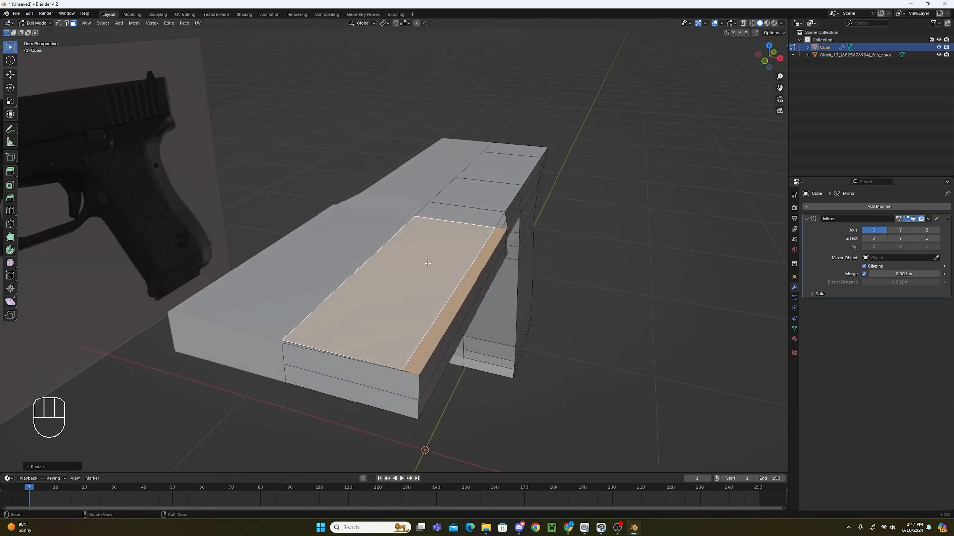
Check the front end's thin upper faces and undo the flattening of the front section's top faces.
{"action": "middle_click_drag", "start_coordinate": [568, 338], "coordinate": [567, 320]}
{"action": "scroll", "coordinate": [473, 320], "scroll_direction": "up", "scroll_amount": 2}
{"action": "middle_click_drag", "start_coordinate": [472, 319], "coordinate": [417, 341]}
{"action": "scroll", "coordinate": [263, 355], "scroll_direction": "up", "scroll_amount": 1}
{"action": "scroll", "coordinate": [239, 349], "scroll_direction": "down", "scroll_amount": 1}
{"action": "left_click", "coordinate": [216, 341]}
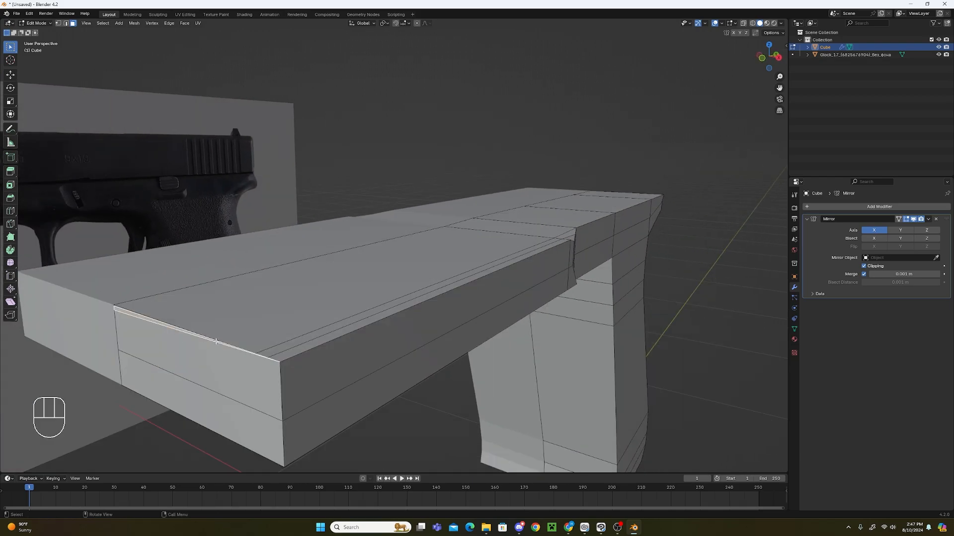
{"action": "left_click", "coordinate": [59, 23]}
{"action": "middle_click_drag", "start_coordinate": [309, 342], "coordinate": [328, 325]}
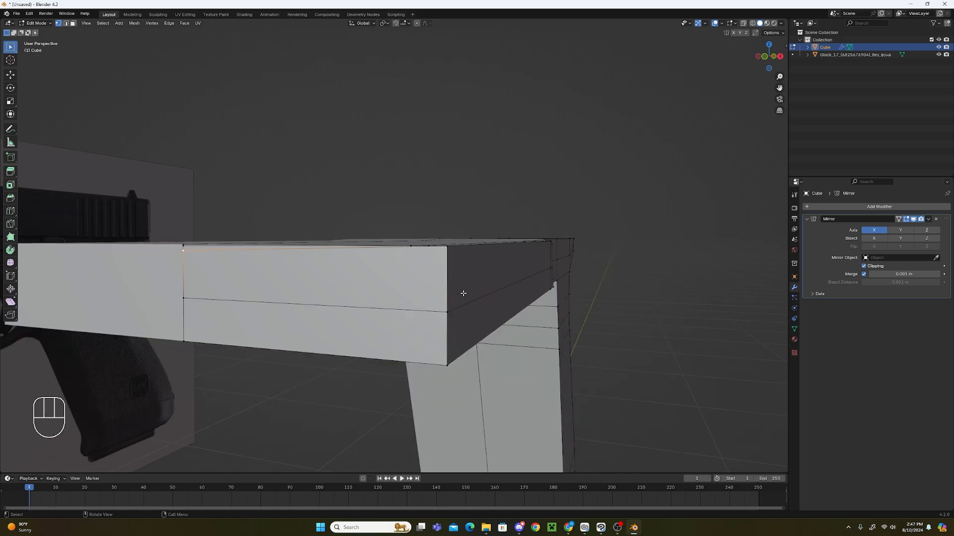
{"action": "key", "text": "ctrl+z"}
{"action": "key", "text": "ctrl+z"}
{"action": "key", "text": "ctrl+z"}
{"action": "key", "text": "ctrl+z"}
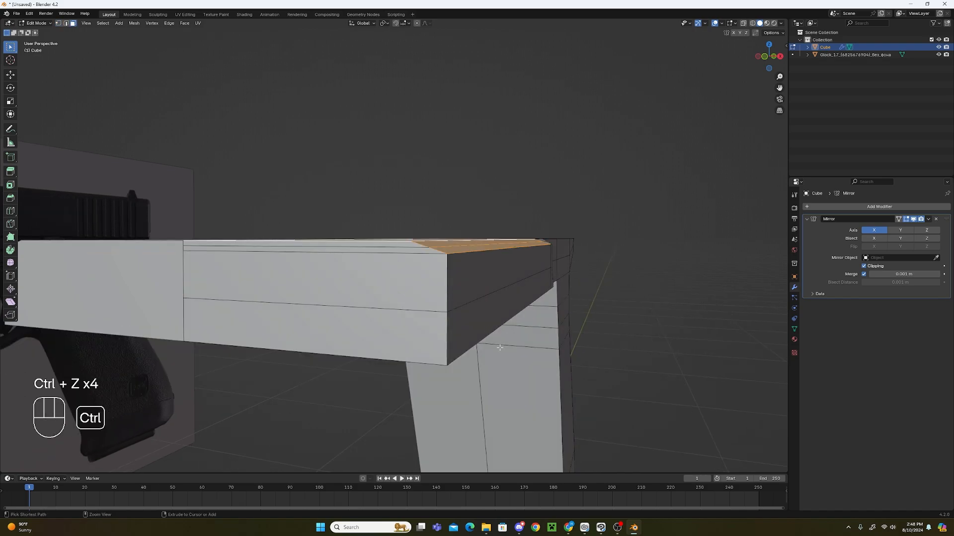
Examine the narrow sloped strips along the front section's top edge and how they meet the front end.
{"action": "middle_click_drag", "start_coordinate": [499, 347], "coordinate": [472, 315]}
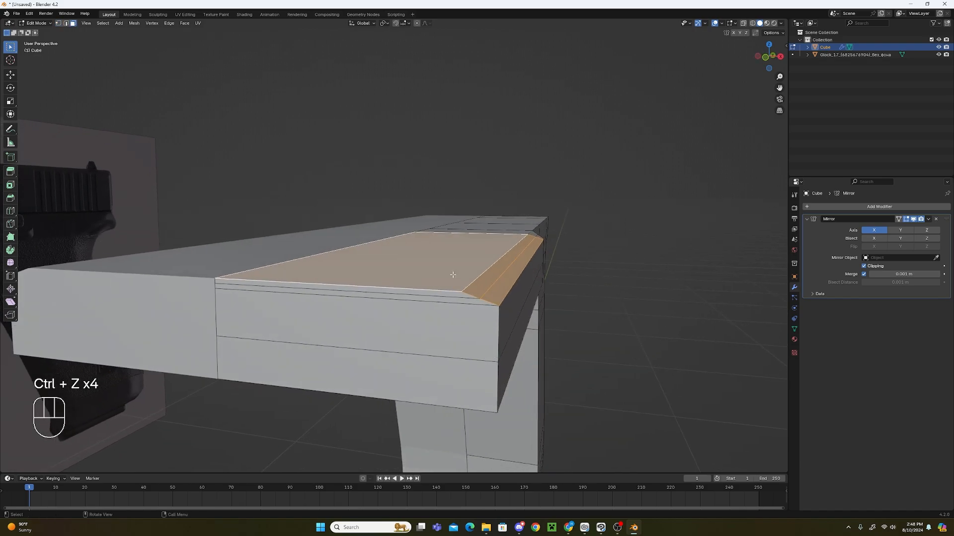
{"action": "left_click", "coordinate": [485, 284], "text": "shift"}
{"action": "left_click", "coordinate": [487, 285]}
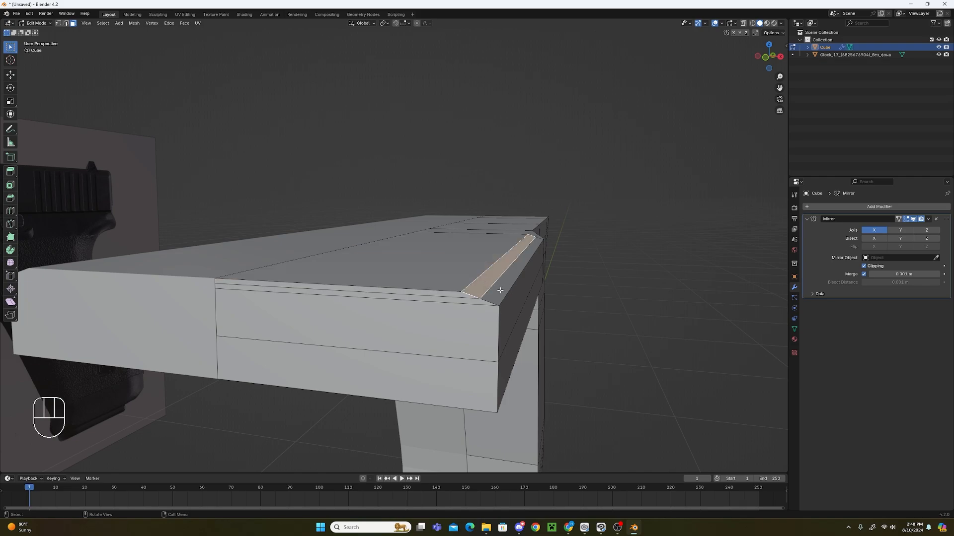
{"action": "left_click", "coordinate": [59, 23]}
{"action": "left_click", "coordinate": [215, 286]}
{"action": "middle_click_drag", "start_coordinate": [529, 350], "coordinate": [312, 276]}
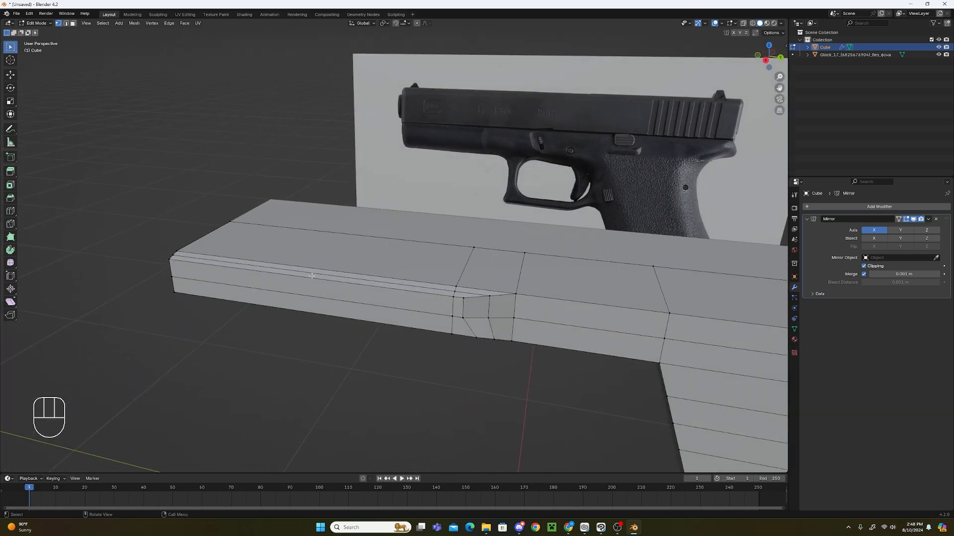
{"action": "left_click", "coordinate": [73, 23]}
{"action": "middle_click_drag", "start_coordinate": [347, 248], "coordinate": [423, 313]}
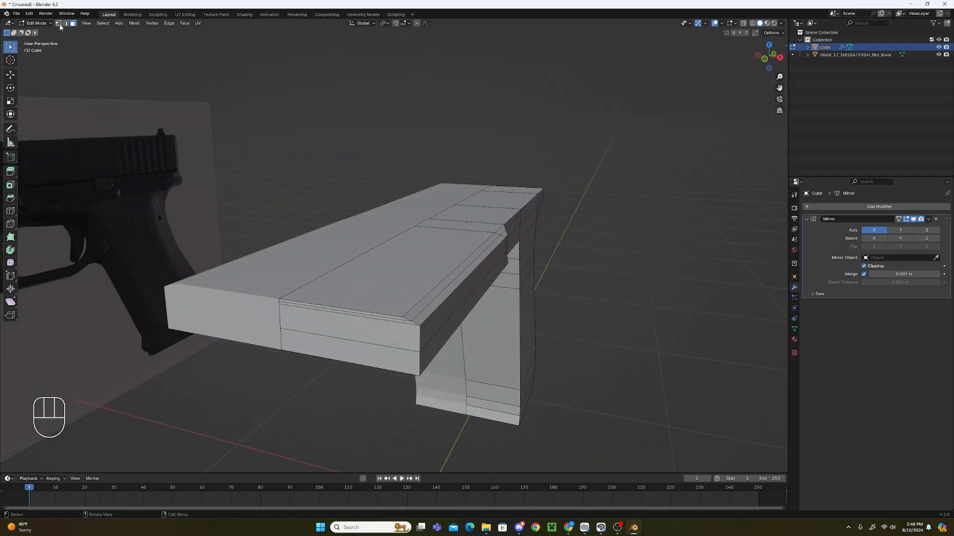
Lower the two centre-line vertices just below the front end's top edge along Z, spacing them apart.
{"action": "left_click", "coordinate": [59, 23]}
{"action": "scroll", "coordinate": [278, 318], "scroll_direction": "up", "scroll_amount": 2}
{"action": "middle_click_drag", "start_coordinate": [258, 338], "coordinate": [400, 292], "text": "shift"}
{"action": "left_click", "coordinate": [400, 292]}
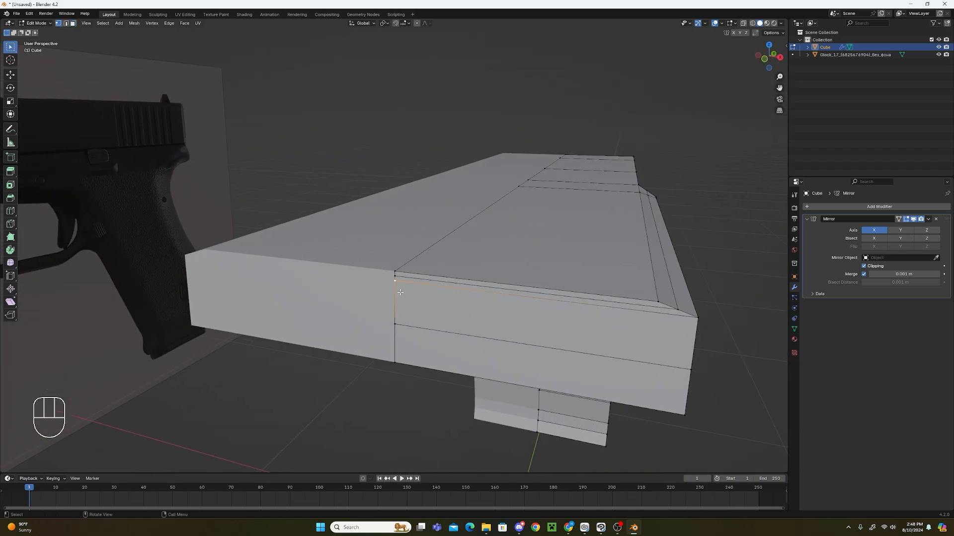
{"action": "key", "text": "g"}
{"action": "key", "text": "z"}
{"action": "left_click", "coordinate": [404, 313]}
{"action": "left_click", "coordinate": [394, 278]}
{"action": "key", "text": "g"}
{"action": "key", "text": "z"}
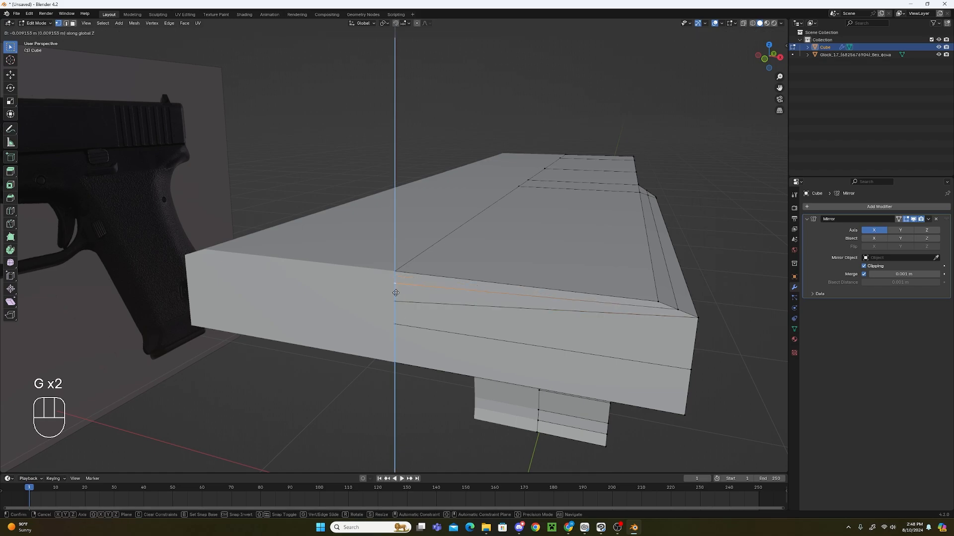
{"action": "left_click", "coordinate": [397, 298]}
Select the front section's top face with its two narrow side strips and flatten them by scaling to 0 along Z.
{"action": "middle_click_drag", "start_coordinate": [608, 297], "coordinate": [265, 62]}
{"action": "left_click", "coordinate": [73, 24]}
{"action": "left_click", "coordinate": [284, 318]}
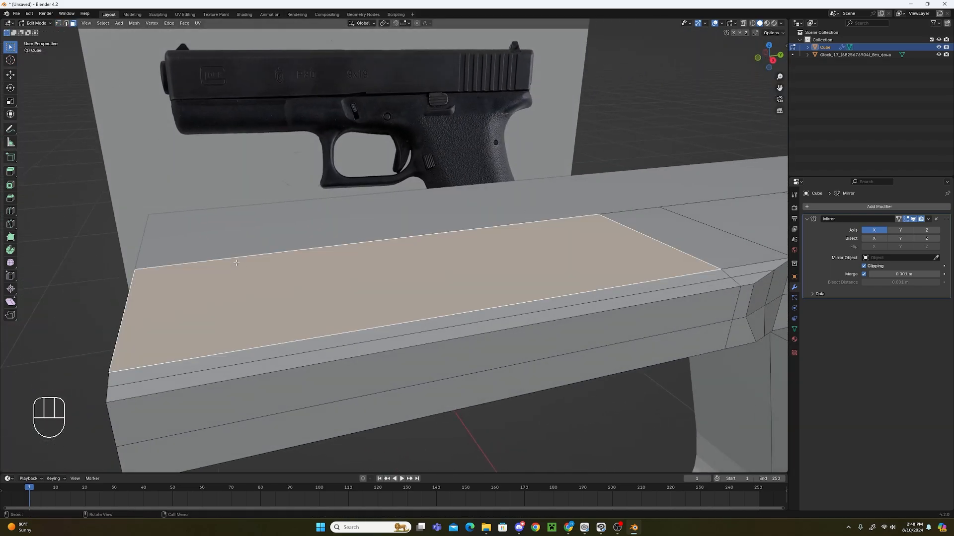
{"action": "left_click", "coordinate": [294, 360], "text": "ctrl"}
{"action": "middle_click_drag", "start_coordinate": [592, 354], "coordinate": [397, 380], "text": "shift"}
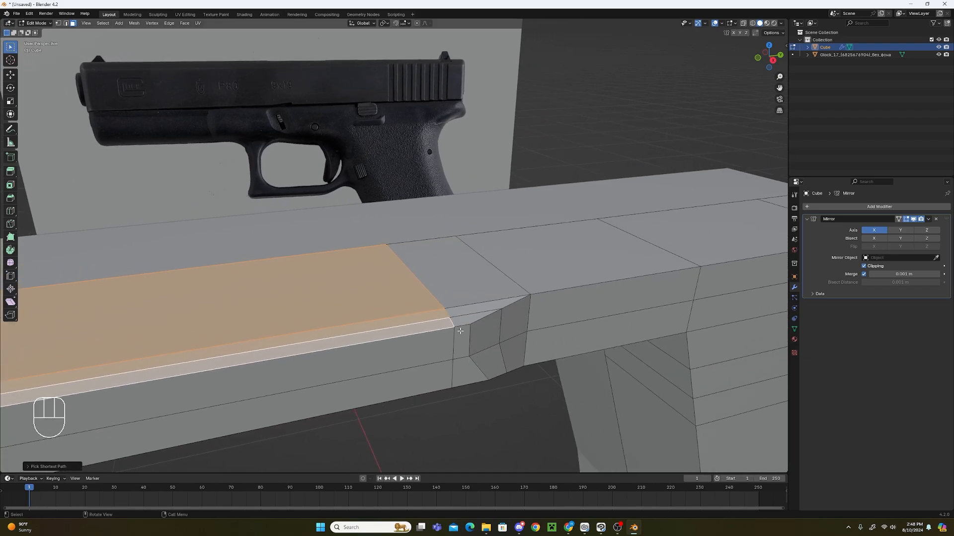
{"action": "middle_click_drag", "start_coordinate": [485, 356], "coordinate": [578, 348]}
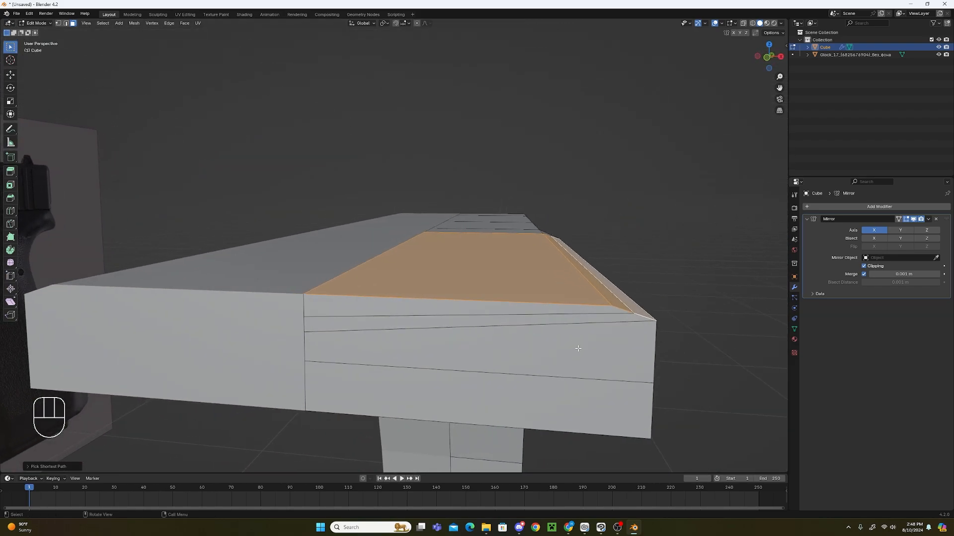
{"action": "key", "text": "s"}
{"action": "key", "text": "z"}
{"action": "key", "text": "0"}
{"action": "left_click", "coordinate": [578, 349]}
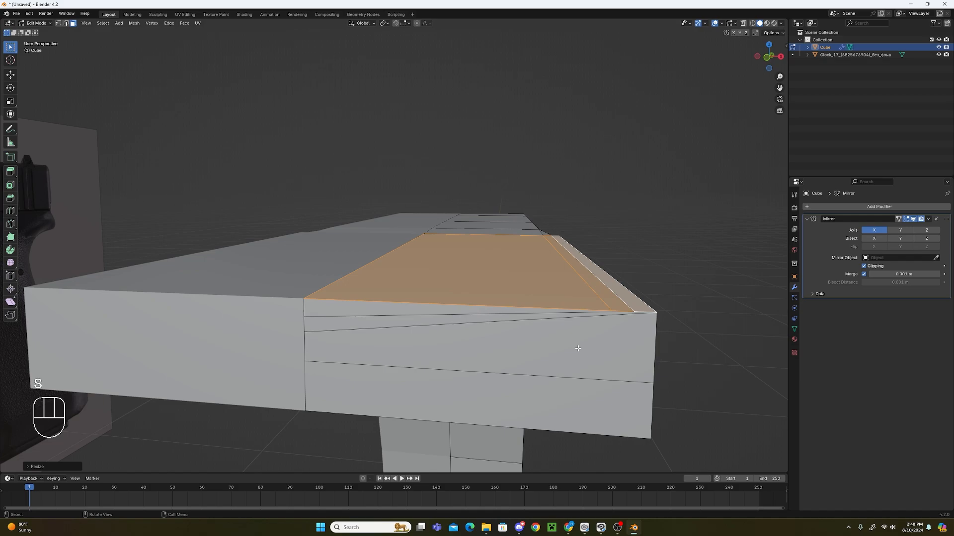
{"action": "key", "text": "g"}
{"action": "key", "text": "z"}
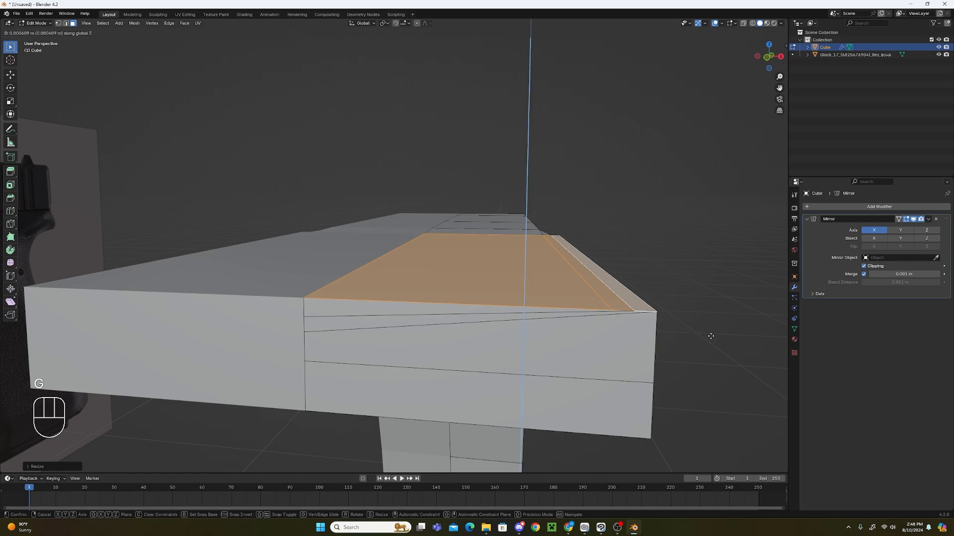
{"action": "right_click", "coordinate": [711, 336]}
Examine the thin triangular faces at the front end and compare the frame with the reference image in the right view.
{"action": "left_click", "coordinate": [417, 313]}
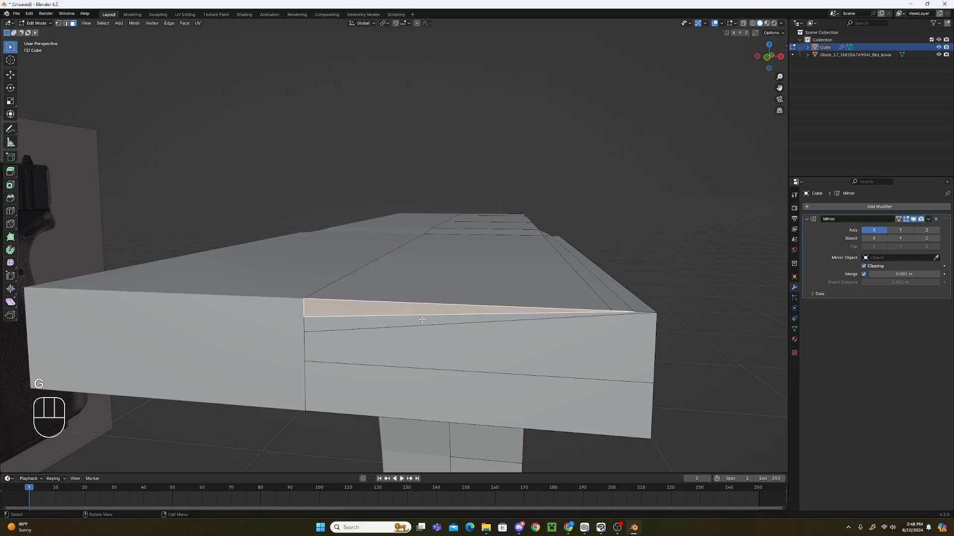
{"action": "left_click", "coordinate": [427, 321], "text": "shift"}
{"action": "middle_click_drag", "start_coordinate": [506, 346], "coordinate": [405, 290]}
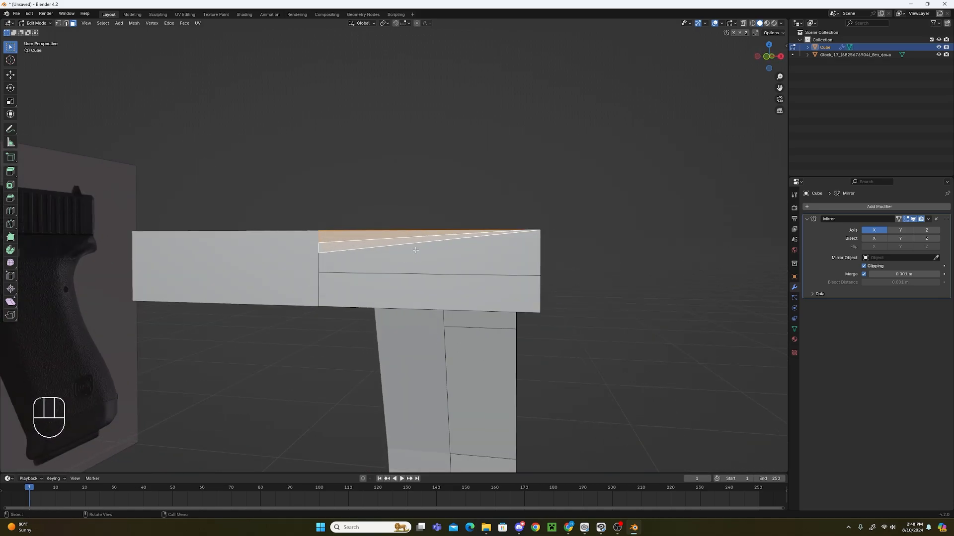
{"action": "middle_click_drag", "start_coordinate": [445, 249], "coordinate": [473, 265]}
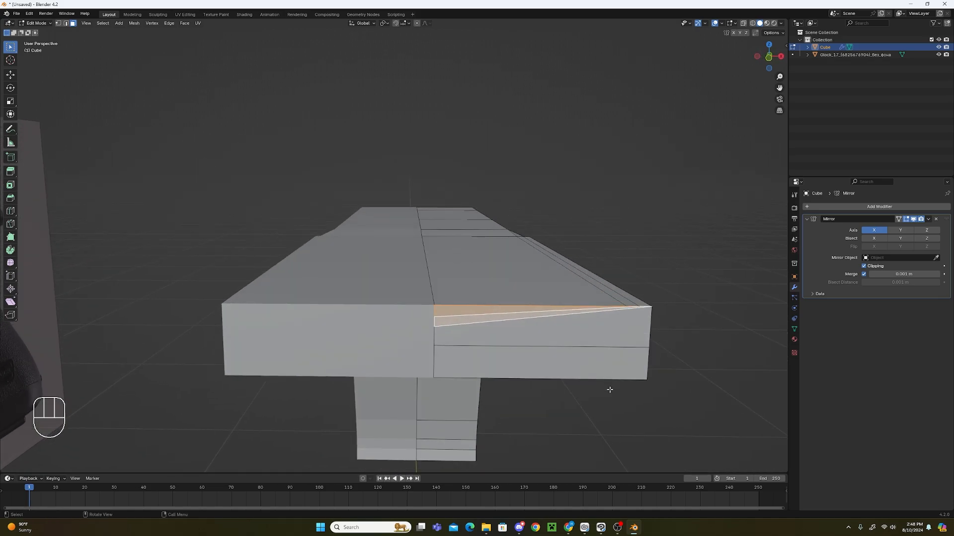
{"action": "middle_click_drag", "start_coordinate": [612, 426], "coordinate": [532, 361]}
{"action": "key", "text": "KP_3"}
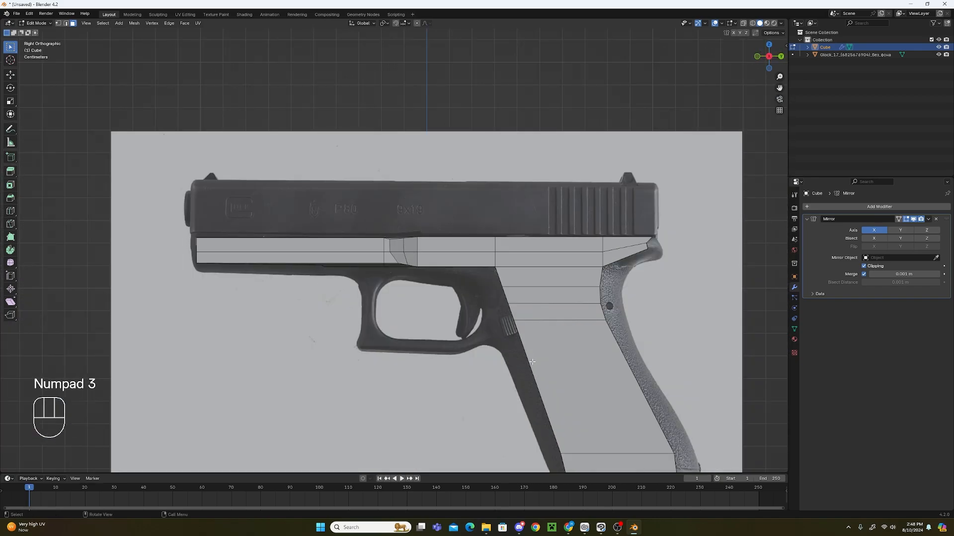
{"action": "scroll", "coordinate": [532, 358], "scroll_direction": "up", "scroll_amount": 2}
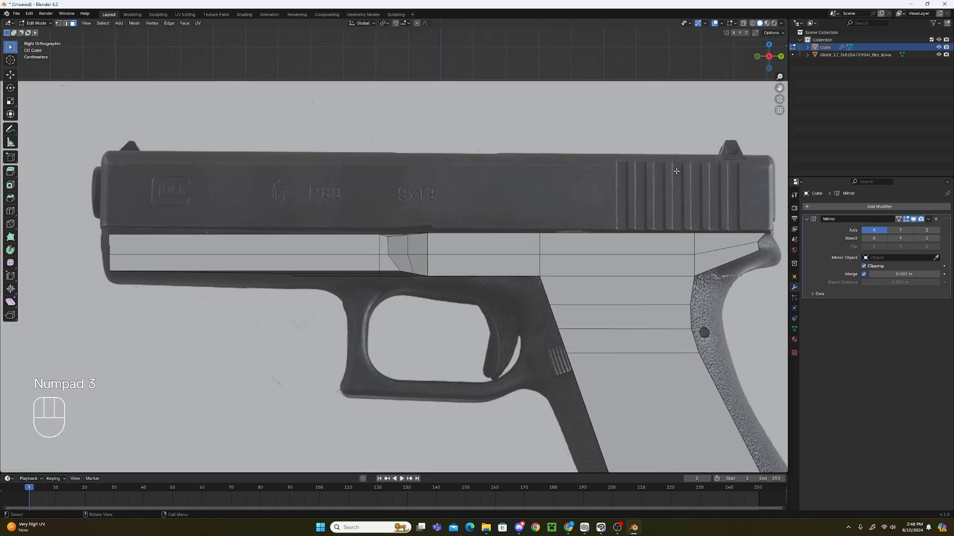
{"action": "left_click", "coordinate": [744, 23]}
{"action": "middle_click_drag", "start_coordinate": [534, 304], "coordinate": [551, 296]}
{"action": "key", "text": "alt+z"}
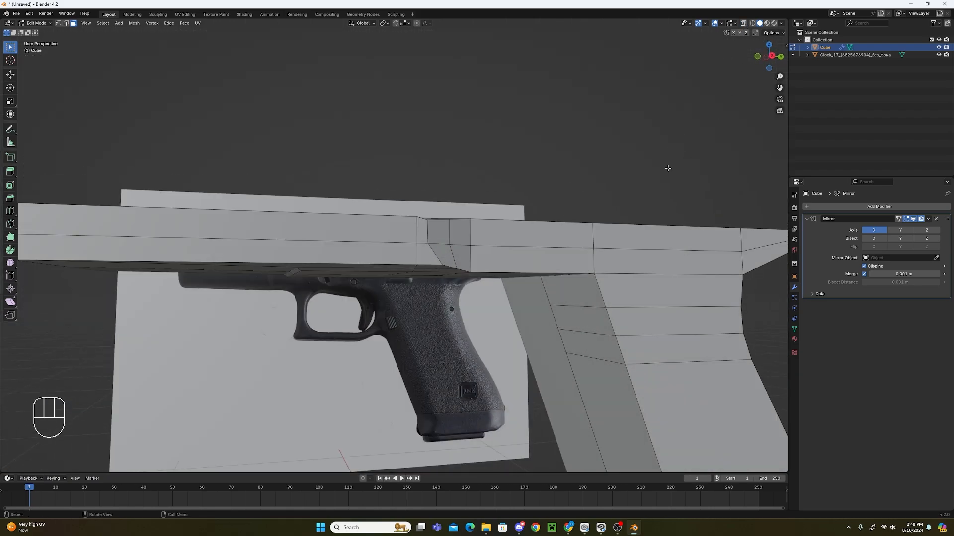
{"action": "key", "text": "KP_3"}
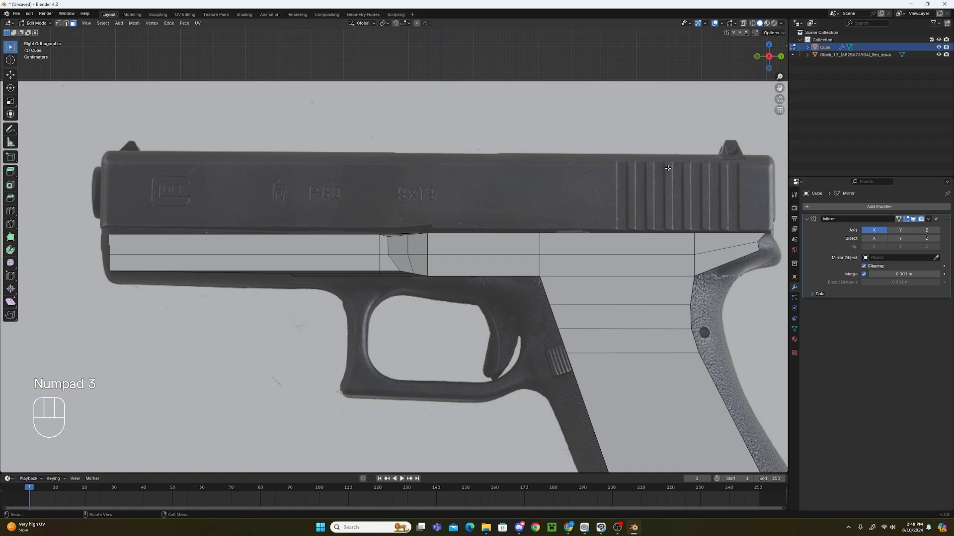
{"action": "scroll", "coordinate": [668, 168], "scroll_direction": "down", "scroll_amount": 1}
{"action": "scroll", "coordinate": [680, 401], "scroll_direction": "up", "scroll_amount": 2}
Add a centred lengthwise loop cut down the half-width of the grip's front face and along the frame's underside.
{"action": "middle_click_drag", "start_coordinate": [680, 402], "coordinate": [509, 216], "text": "shift"}
{"action": "key", "text": "ctrl+r"}
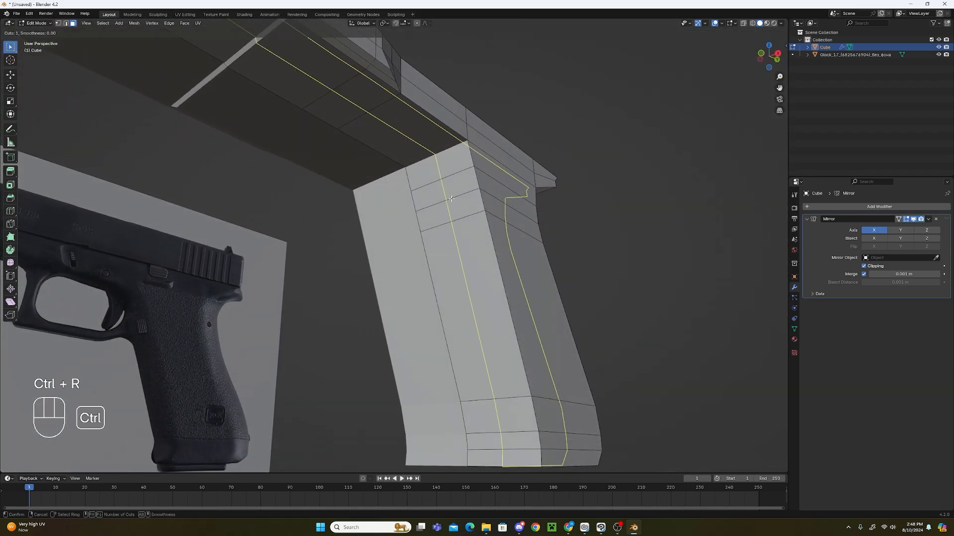
{"action": "left_click", "coordinate": [451, 199]}
{"action": "left_click", "coordinate": [451, 198]}
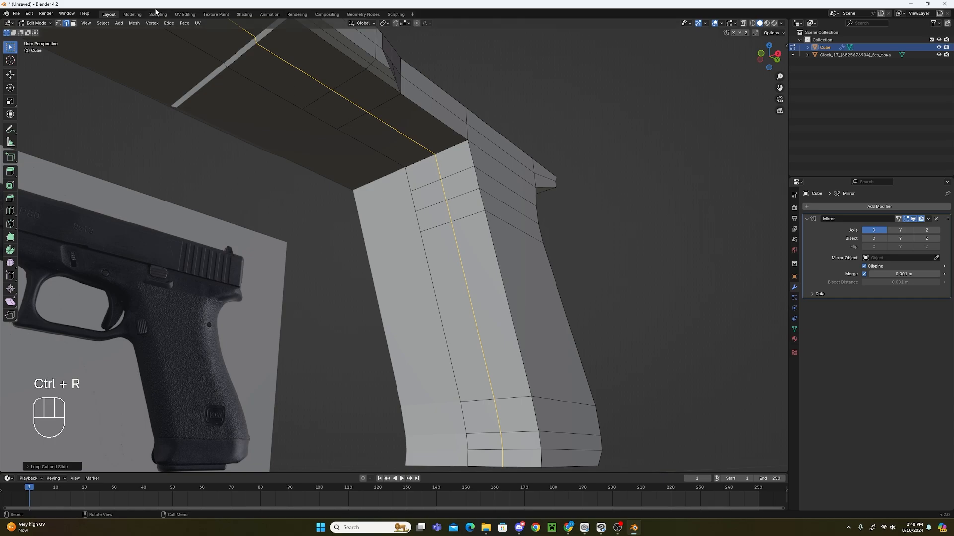
Select the grip's front faces beside the centre line, move them forward along Y towards the reference grip's front edge, and turn on X-ray.
{"action": "left_click", "coordinate": [73, 24]}
{"action": "left_click", "coordinate": [427, 173]}
{"action": "middle_click_drag", "start_coordinate": [426, 174], "coordinate": [429, 102], "text": "shift"}
{"action": "left_click", "coordinate": [507, 373], "text": "ctrl"}
{"action": "key", "text": "KP_3"}
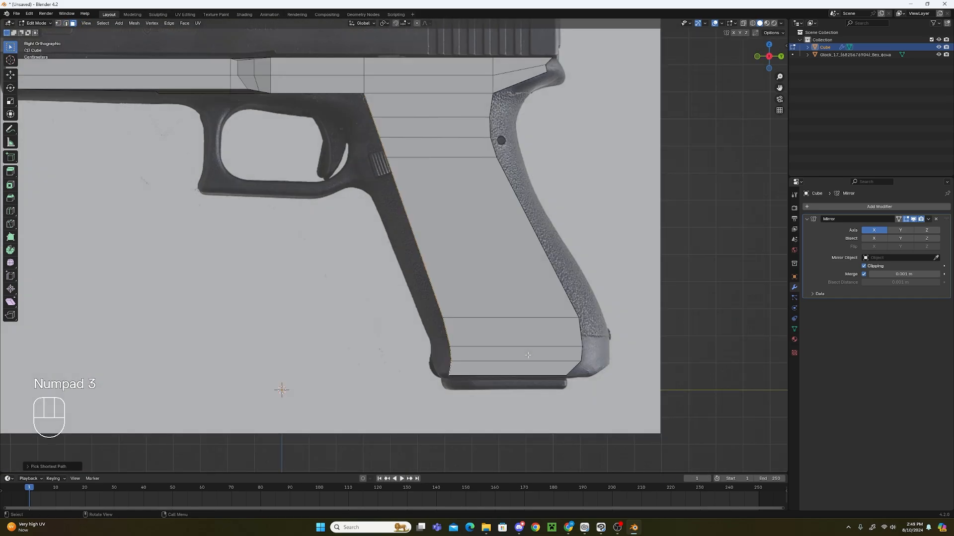
{"action": "scroll", "coordinate": [524, 355], "scroll_direction": "up", "scroll_amount": 3}
{"action": "key", "text": "g"}
{"action": "key", "text": "y"}
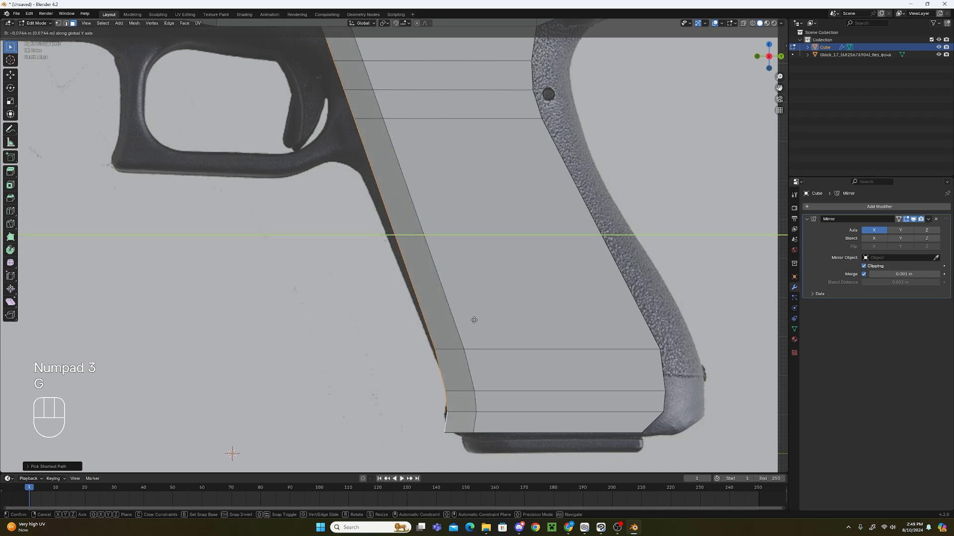
{"action": "left_click", "coordinate": [477, 322]}
{"action": "left_click", "coordinate": [743, 23]}
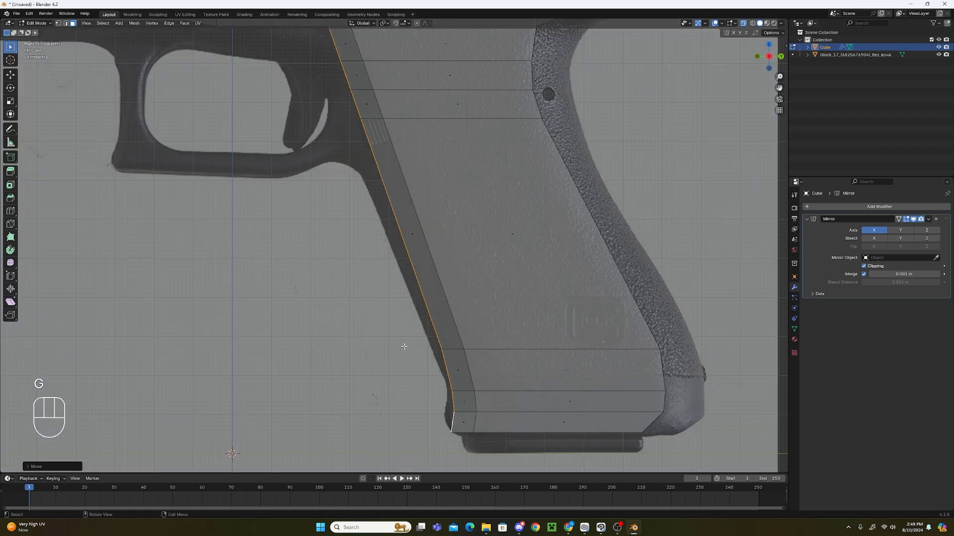
Move the selected faces at the grip's front farther forward along Y to meet the reference grip's front edge.
{"action": "middle_click_drag", "start_coordinate": [460, 236], "coordinate": [517, 334], "text": "shift"}
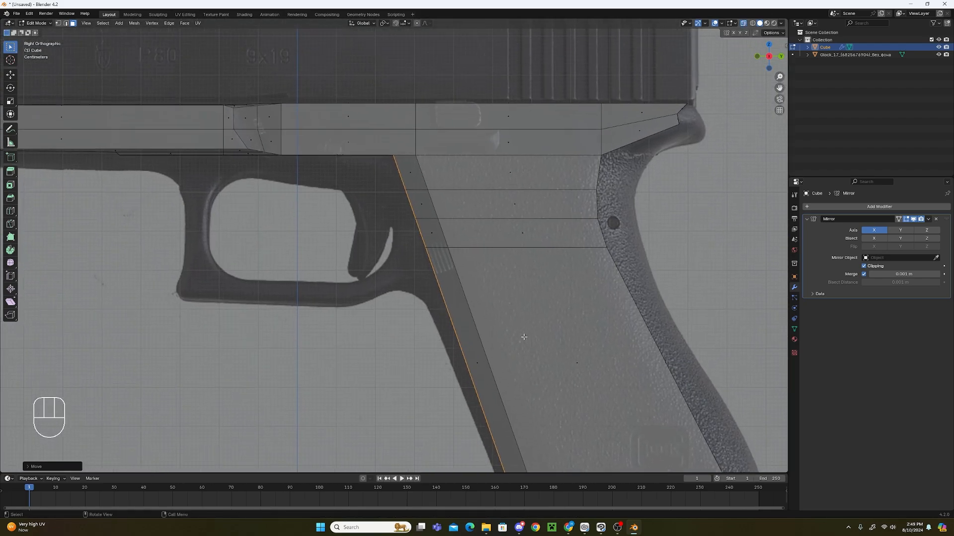
{"action": "scroll", "coordinate": [517, 336], "scroll_direction": "up", "scroll_amount": 1}
{"action": "key", "text": "g"}
{"action": "key", "text": "y"}
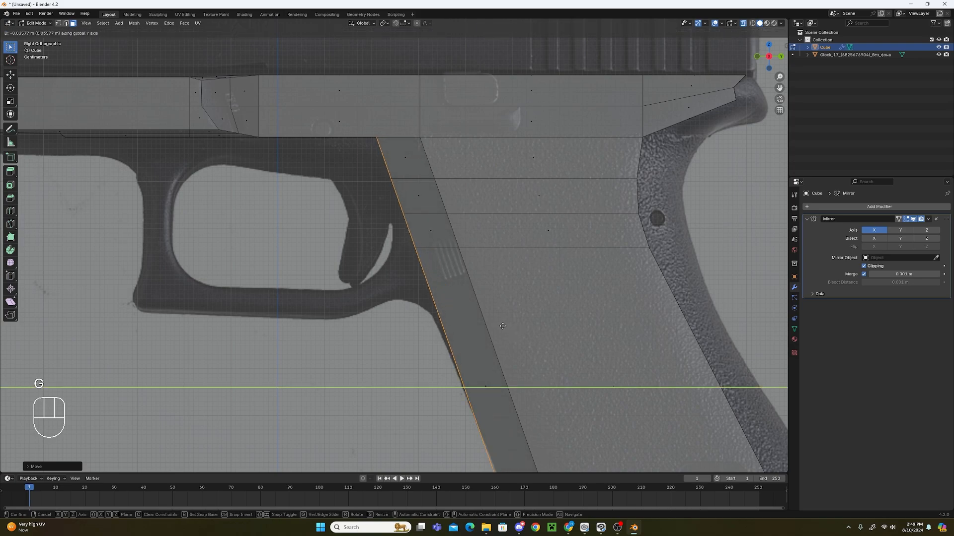
{"action": "left_click", "coordinate": [498, 325]}
{"action": "scroll", "coordinate": [432, 243], "scroll_direction": "down", "scroll_amount": 2}
{"action": "middle_click_drag", "start_coordinate": [432, 243], "coordinate": [447, 346]}
{"action": "scroll", "coordinate": [448, 338], "scroll_direction": "down", "scroll_amount": 3}
{"action": "left_click", "coordinate": [451, 345]}
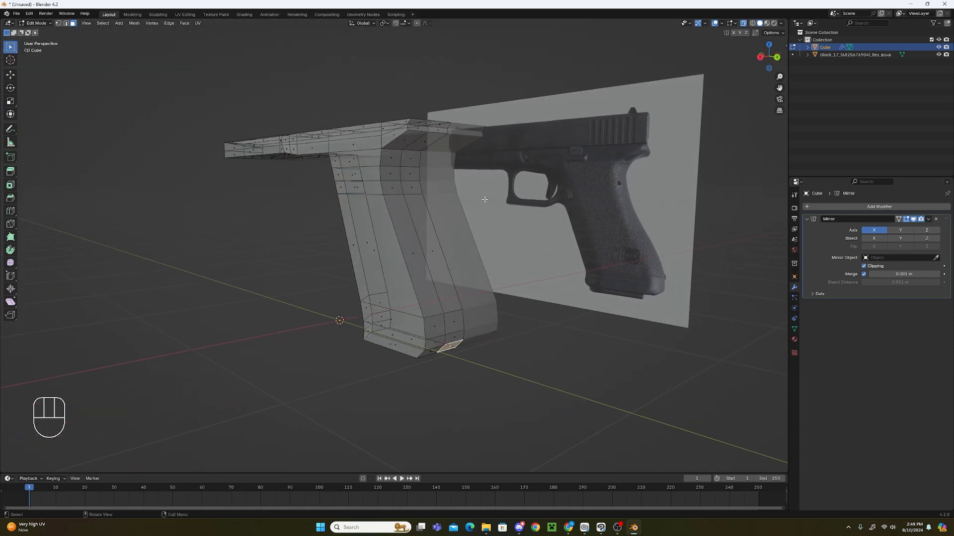
{"action": "key", "text": "KP_3"}
{"action": "middle_click_drag", "start_coordinate": [507, 163], "coordinate": [481, 216]}
{"action": "scroll", "coordinate": [457, 166], "scroll_direction": "up", "scroll_amount": 2}
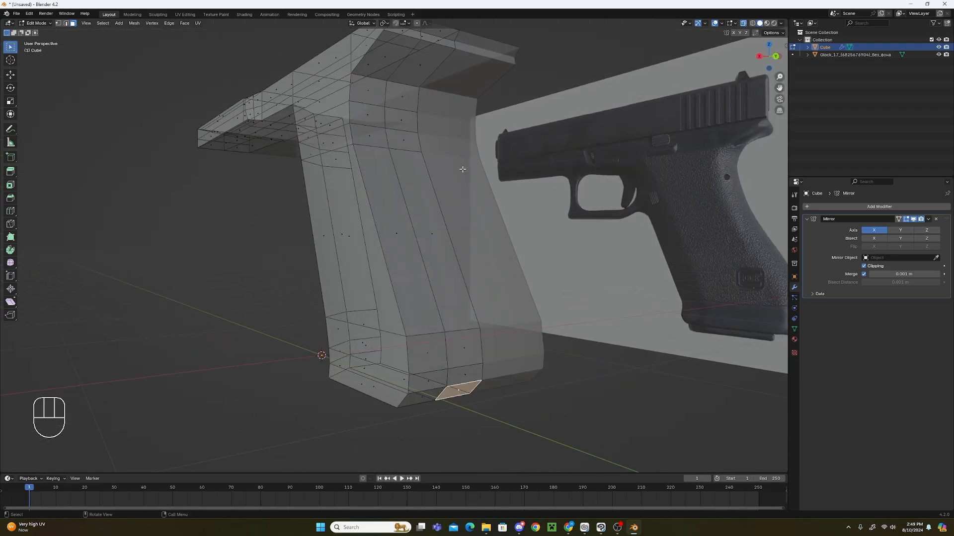
{"action": "middle_click_drag", "start_coordinate": [465, 163], "coordinate": [441, 173], "text": "shift"}
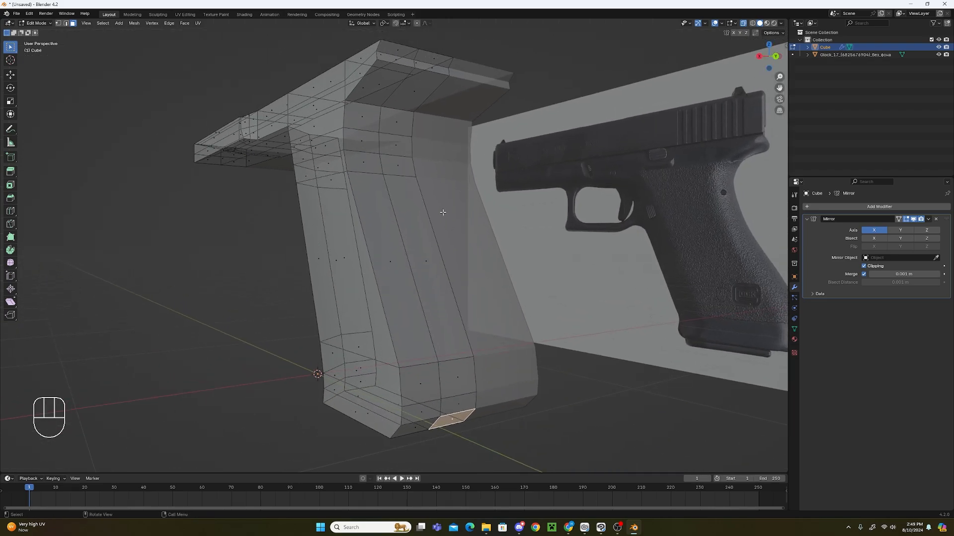
{"action": "left_click", "coordinate": [403, 124], "text": "ctrl"}
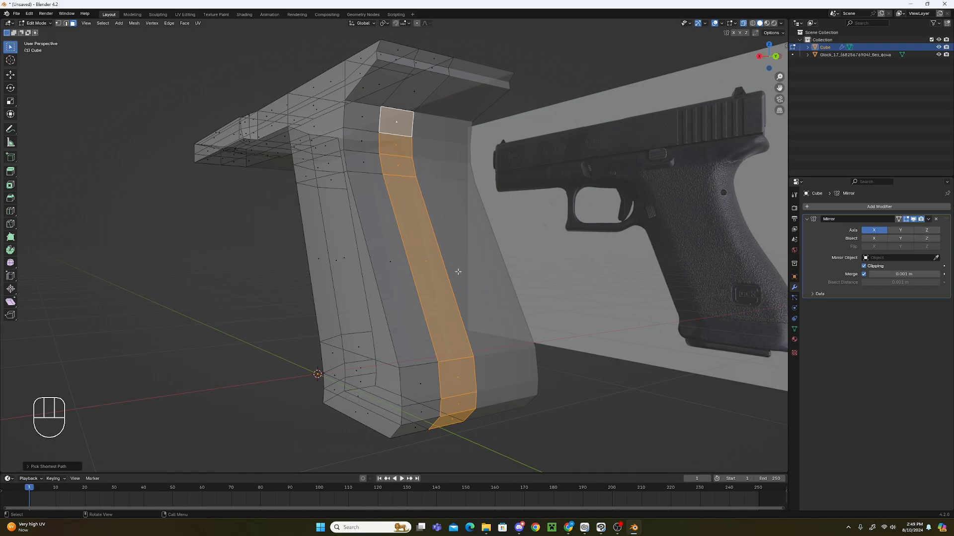
Select the full-height strip of grip rear faces beside the centre line and move it backward along Y to the reference's back edge.
{"action": "left_click", "coordinate": [450, 419]}
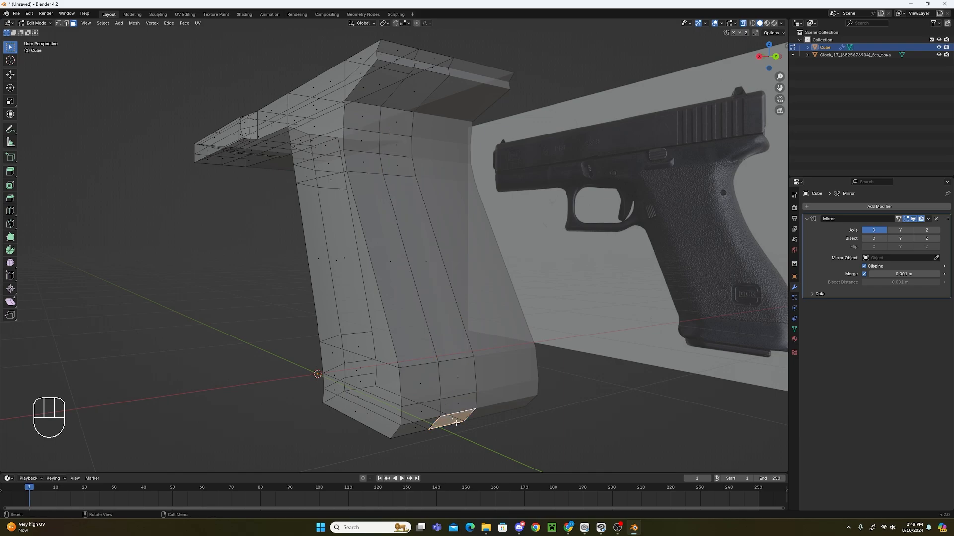
{"action": "middle_click_drag", "start_coordinate": [349, 256], "coordinate": [517, 298]}
{"action": "left_click", "coordinate": [406, 262], "text": "ctrl"}
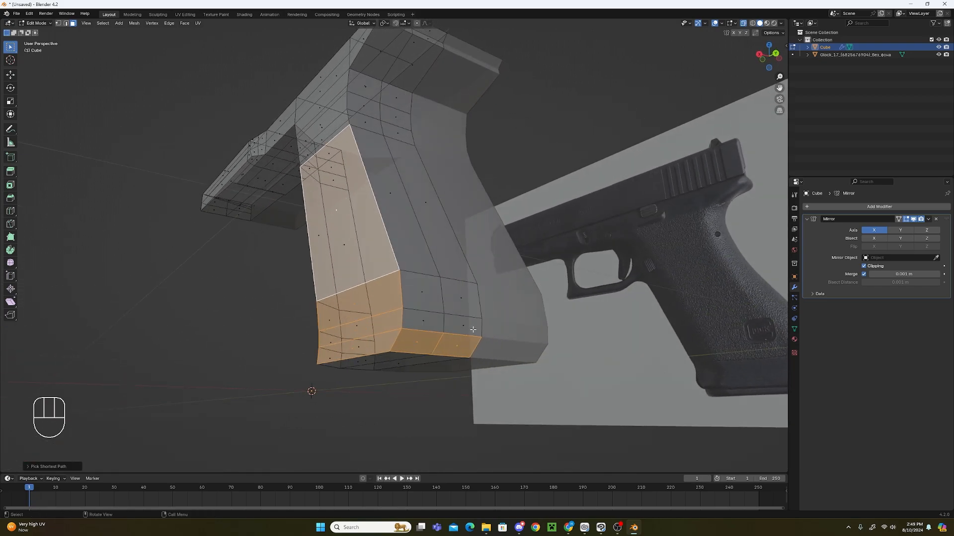
{"action": "key", "text": "ctrl+z"}
{"action": "left_click", "coordinate": [396, 99], "text": "ctrl"}
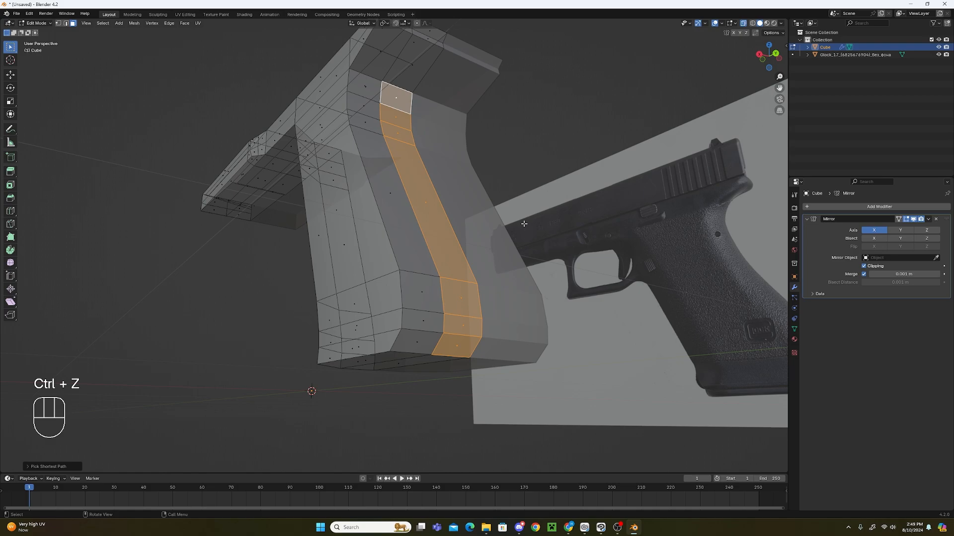
{"action": "key", "text": "KP_3"}
{"action": "key", "text": "g"}
{"action": "key", "text": "y"}
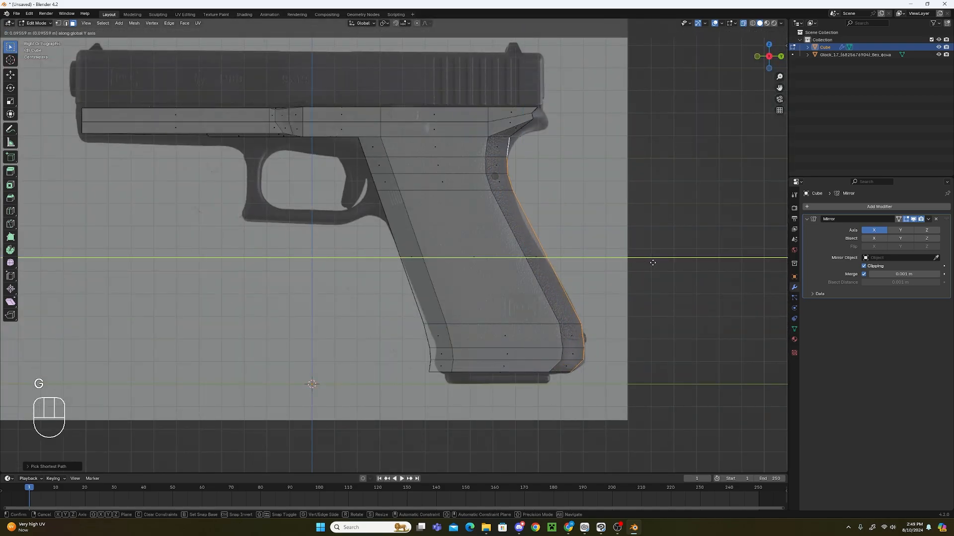
{"action": "left_click", "coordinate": [653, 263]}
Select the tang's two rear end faces beside the centre line, move them backward along Y and flatten them by scaling along Y.
{"action": "middle_click_drag", "start_coordinate": [557, 205], "coordinate": [487, 240], "text": "shift"}
{"action": "scroll", "coordinate": [487, 240], "scroll_direction": "up", "scroll_amount": 1}
{"action": "middle_click_drag", "start_coordinate": [508, 129], "coordinate": [448, 213], "text": "shift"}
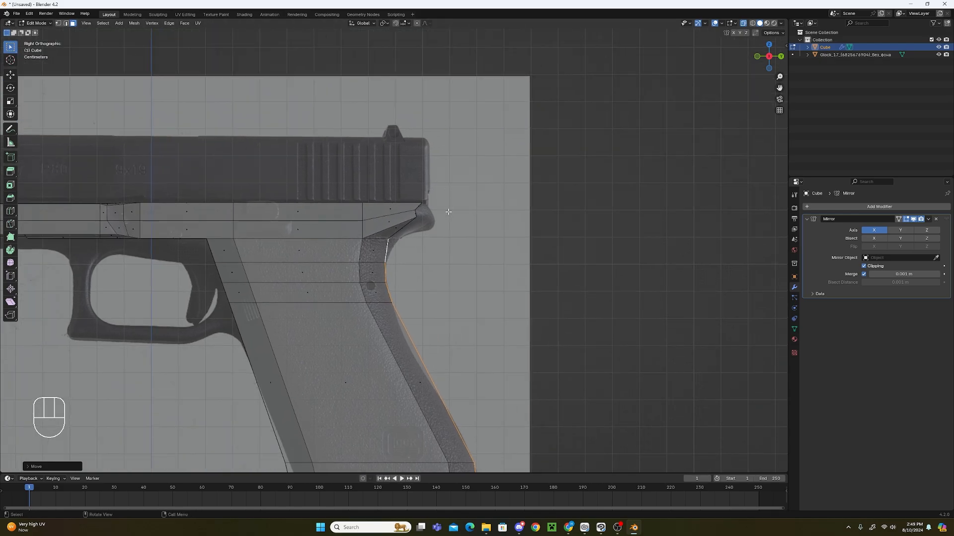
{"action": "scroll", "coordinate": [448, 212], "scroll_direction": "up", "scroll_amount": 3}
{"action": "middle_click_drag", "start_coordinate": [453, 247], "coordinate": [352, 209]}
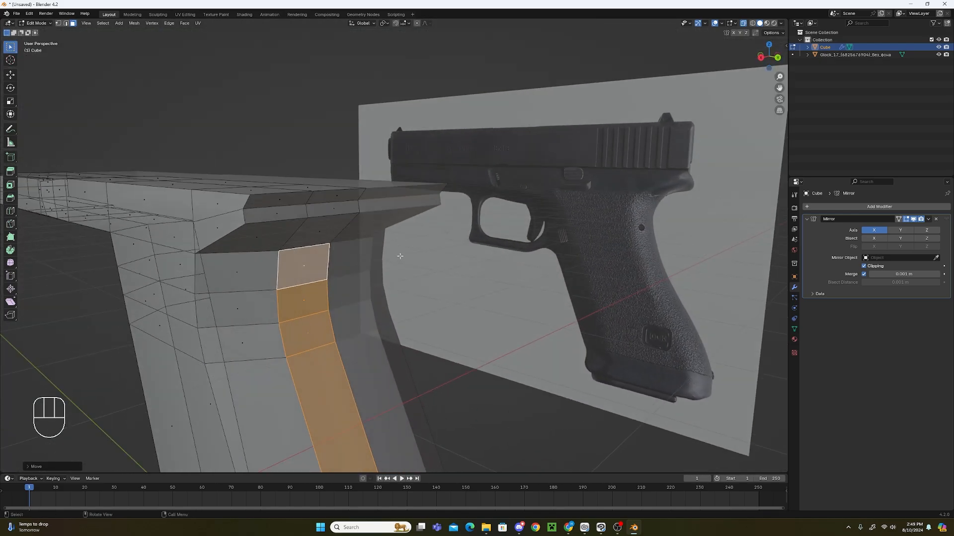
{"action": "left_click", "coordinate": [347, 205]}
{"action": "left_click", "coordinate": [337, 196], "text": "ctrl"}
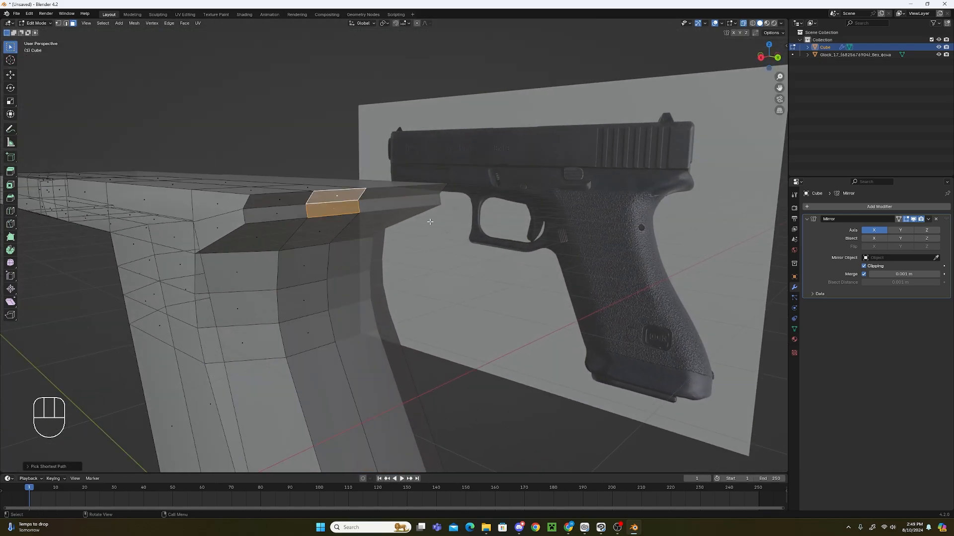
{"action": "key", "text": "KP_5"}
{"action": "key", "text": "KP_3"}
{"action": "key", "text": "g"}
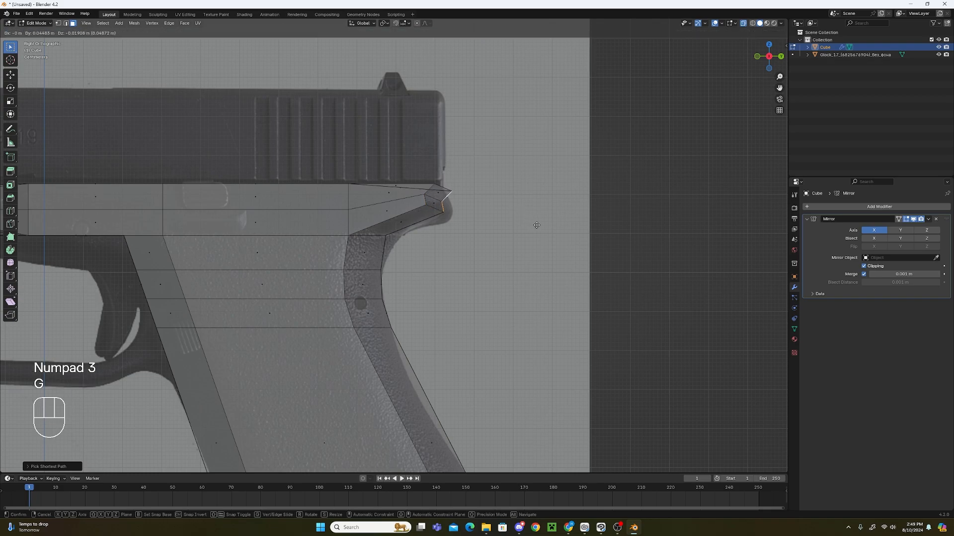
{"action": "middle_click", "coordinate": [536, 223]}
{"action": "key", "text": "s"}
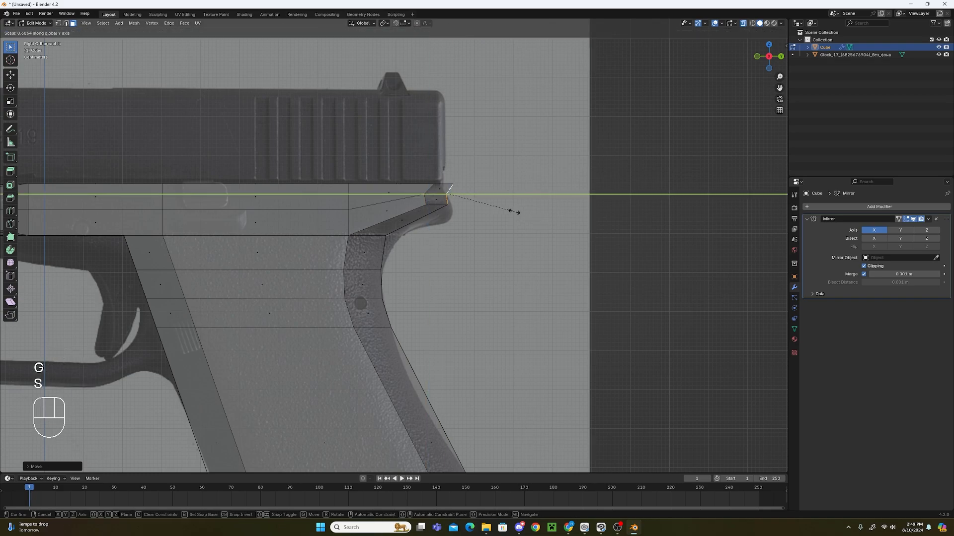
{"action": "left_click", "coordinate": [514, 211]}
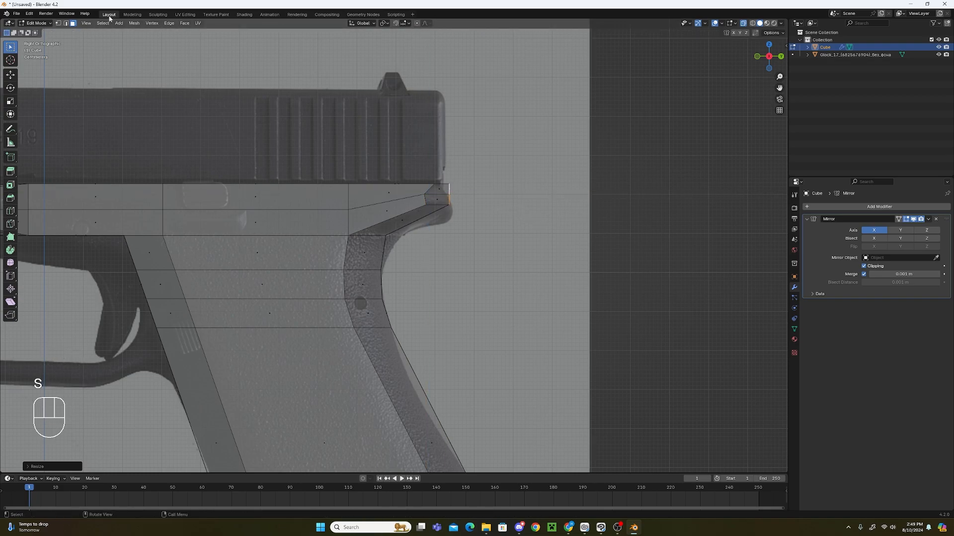
Switch to vertex selection and move the tang's topmost rear vertices forward along Y to follow the reference outline.
{"action": "left_click", "coordinate": [58, 23]}
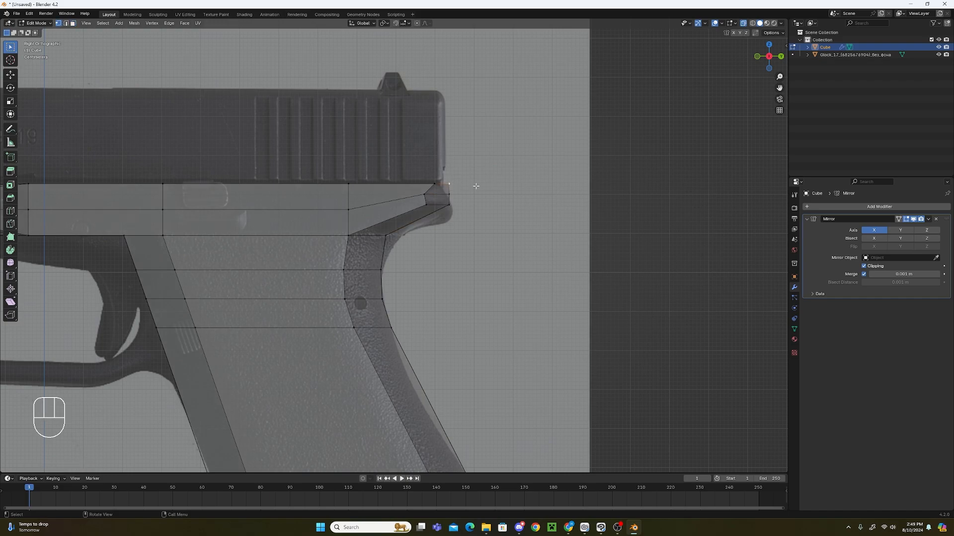
{"action": "key", "text": "b"}
{"action": "left_click_drag", "start_coordinate": [475, 167], "coordinate": [444, 189]}
{"action": "key", "text": "g"}
{"action": "key", "text": "y"}
{"action": "left_click", "coordinate": [493, 184]}
Lower the tang's bottom rear vertices to the reference outline and move the grip's uppermost rear vertices backward along Y.
{"action": "key", "text": "b"}
{"action": "key", "text": "g"}
{"action": "left_click_drag", "start_coordinate": [460, 199], "coordinate": [378, 243]}
{"action": "left_click", "coordinate": [463, 234]}
{"action": "key", "text": "b"}
{"action": "key", "text": "g"}
{"action": "key", "text": "y"}
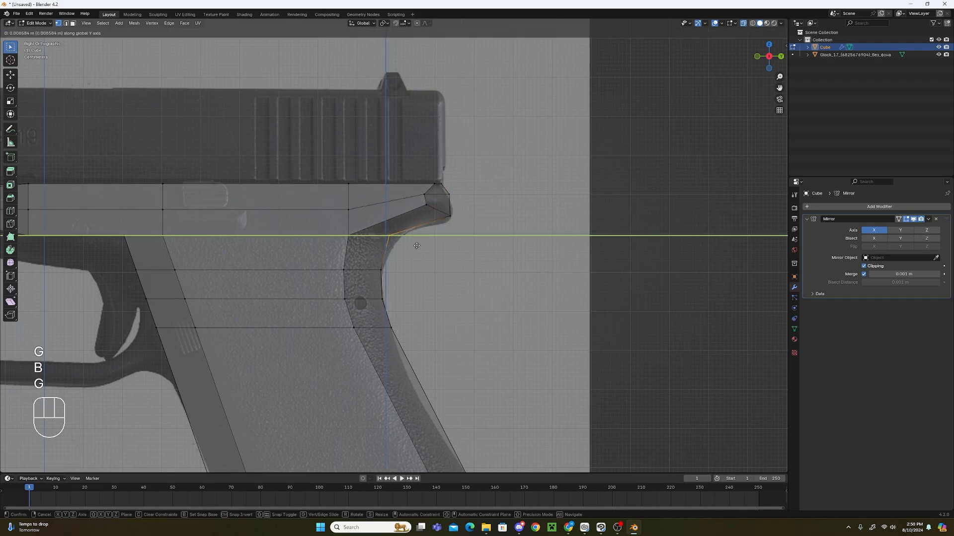
{"action": "left_click", "coordinate": [432, 246]}
Turn off X-ray and examine the reshaped grip and tang from several angles.
{"action": "scroll", "coordinate": [471, 259], "scroll_direction": "down", "scroll_amount": 4}
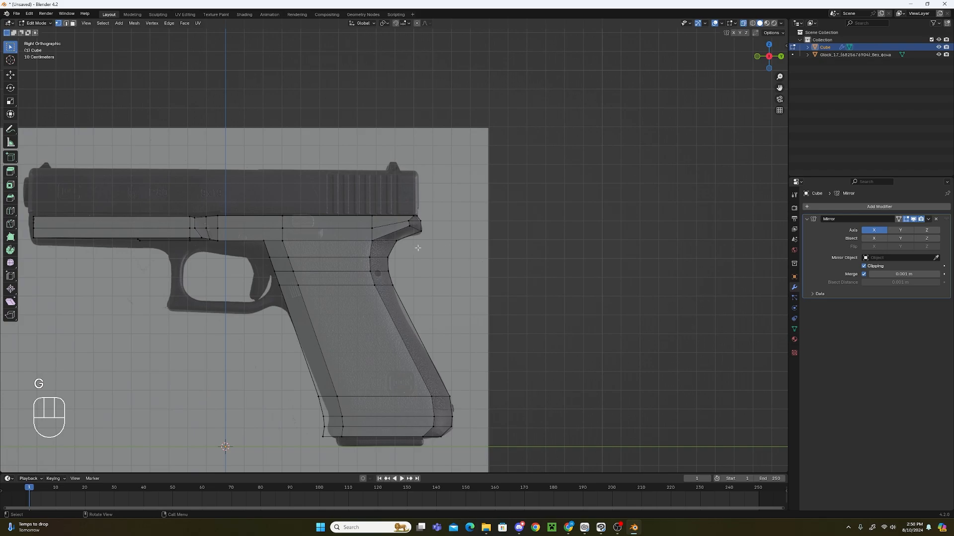
{"action": "middle_click_drag", "start_coordinate": [418, 248], "coordinate": [460, 262]}
{"action": "scroll", "coordinate": [460, 262], "scroll_direction": "up", "scroll_amount": 3}
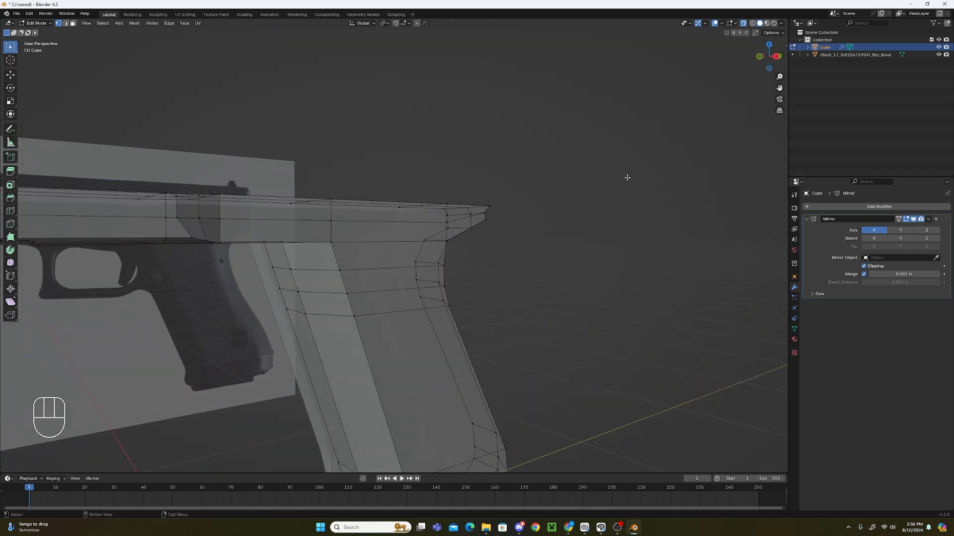
{"action": "scroll", "coordinate": [627, 177], "scroll_direction": "down", "scroll_amount": 4}
{"action": "middle_click_drag", "start_coordinate": [632, 198], "coordinate": [756, 31]}
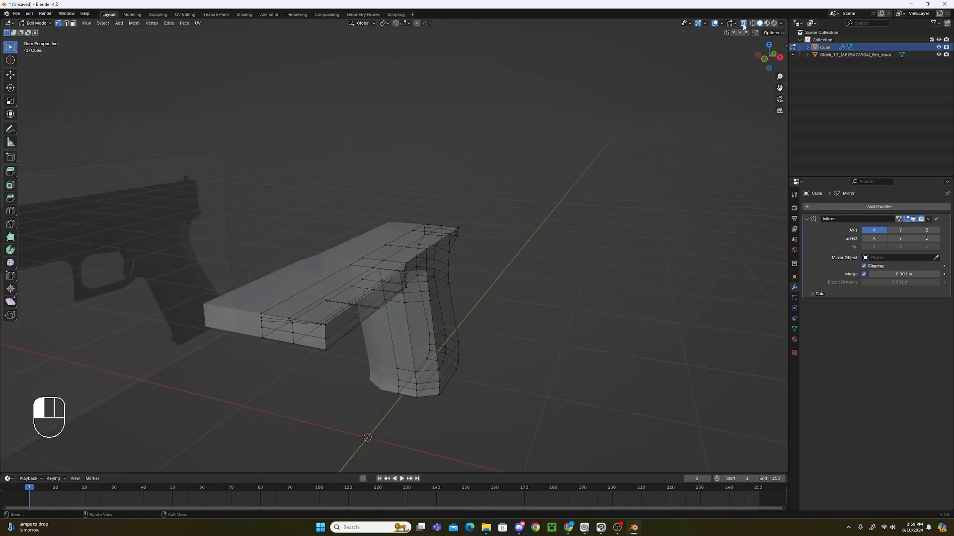
{"action": "left_click", "coordinate": [743, 25]}
{"action": "scroll", "coordinate": [537, 282], "scroll_direction": "up", "scroll_amount": 3}
{"action": "middle_click_drag", "start_coordinate": [521, 302], "coordinate": [335, 304]}
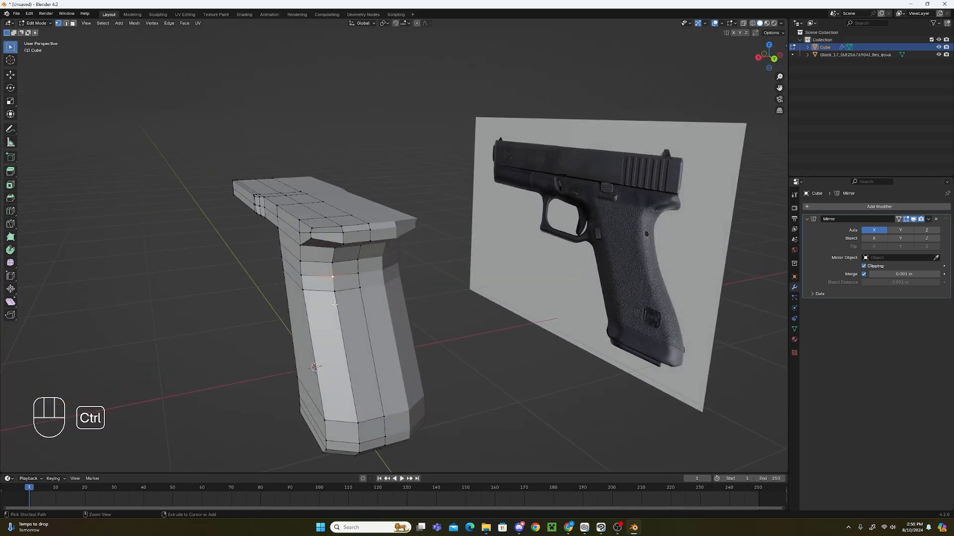
{"action": "left_click", "coordinate": [359, 423], "text": "ctrl"}
{"action": "key", "text": "g"}
{"action": "right_click", "coordinate": [441, 347]}
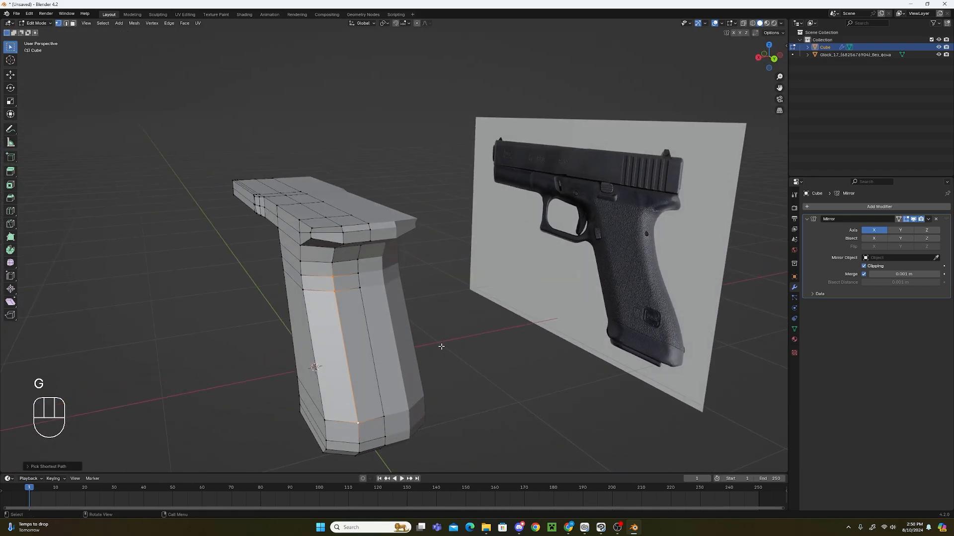
Select the whole mesh, narrow it by scaling along X, and move it along X towards the mirror centre.
{"action": "middle_click_drag", "start_coordinate": [441, 347], "coordinate": [596, 287]}
{"action": "scroll", "coordinate": [526, 332], "scroll_direction": "down", "scroll_amount": 2}
{"action": "key", "text": "s"}
{"action": "key", "text": "x"}
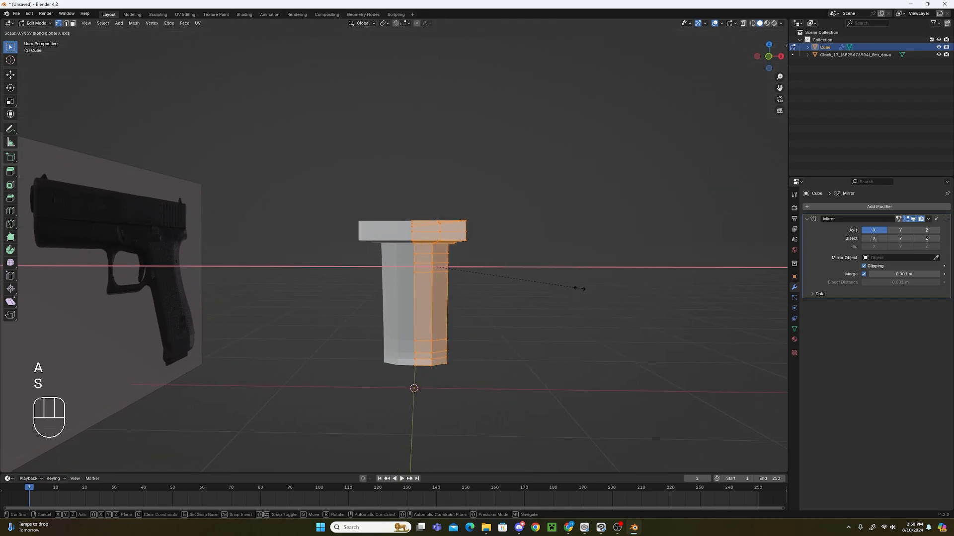
{"action": "left_click", "coordinate": [545, 287]}
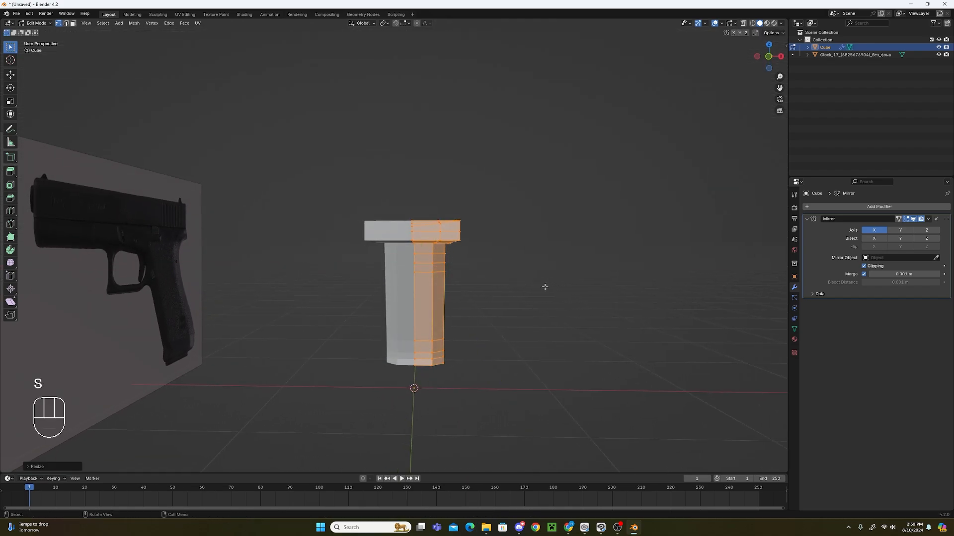
{"action": "key", "text": "g"}
{"action": "key", "text": "x"}
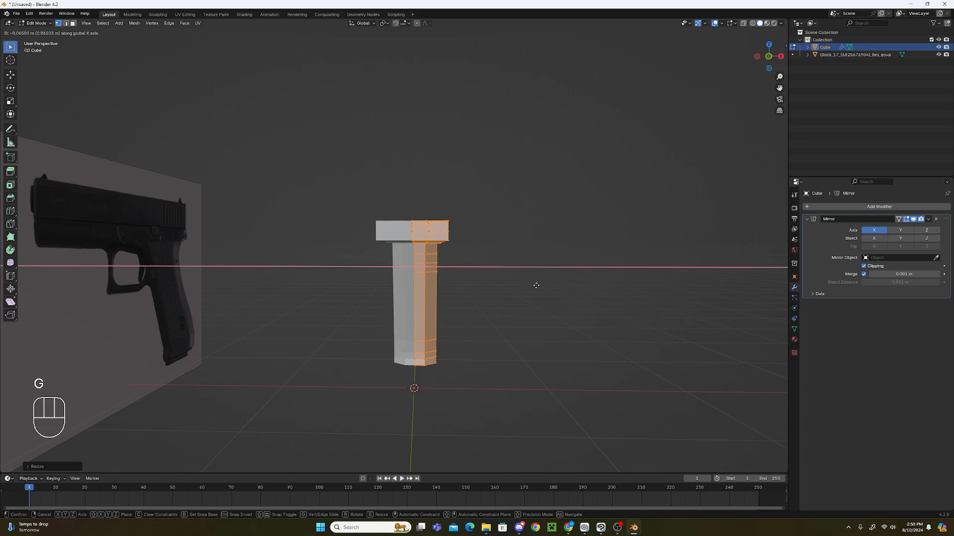
{"action": "left_click", "coordinate": [535, 286]}
Adjust the whole mesh's width again by scaling along X and clear the selection.
{"action": "middle_click_drag", "start_coordinate": [532, 283], "coordinate": [474, 320]}
{"action": "key", "text": "s"}
{"action": "key", "text": "x"}
{"action": "left_click", "coordinate": [527, 335]}
{"action": "key", "text": "alt+a"}
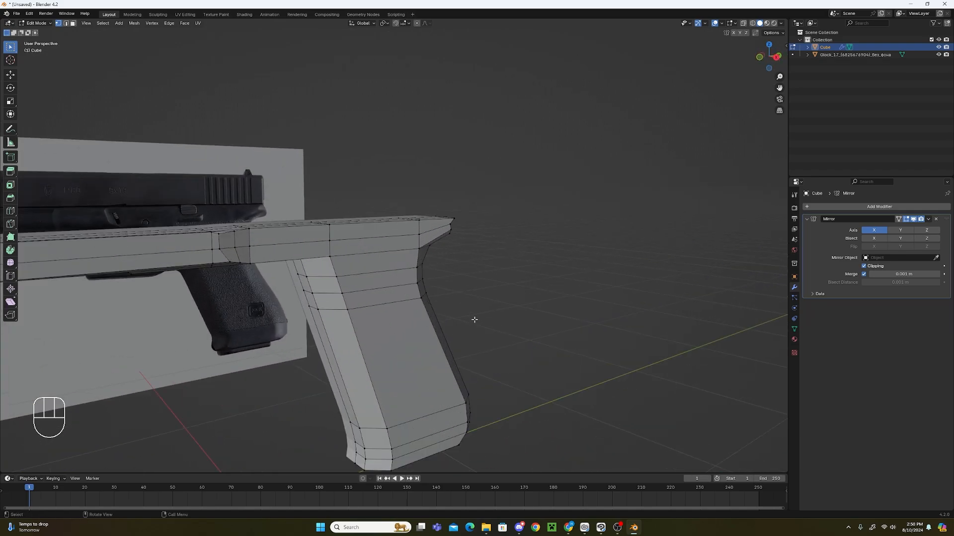
In the right view with X-ray on, move the front vertices of the highest lower-grip row backward along Y to the reference edge.
{"action": "key", "text": "KP_5"}
{"action": "key", "text": "KP_3"}
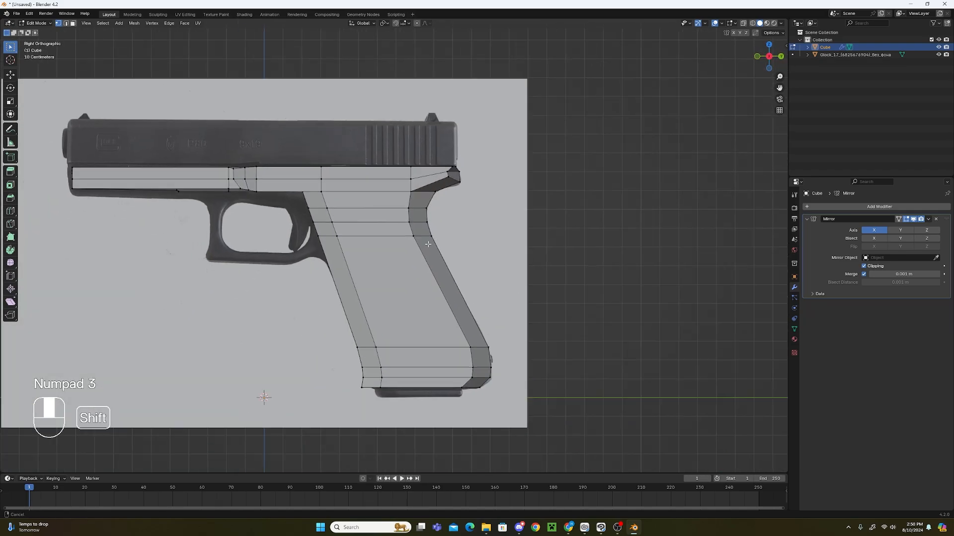
{"action": "left_click", "coordinate": [743, 24]}
{"action": "scroll", "coordinate": [424, 227], "scroll_direction": "up", "scroll_amount": 5}
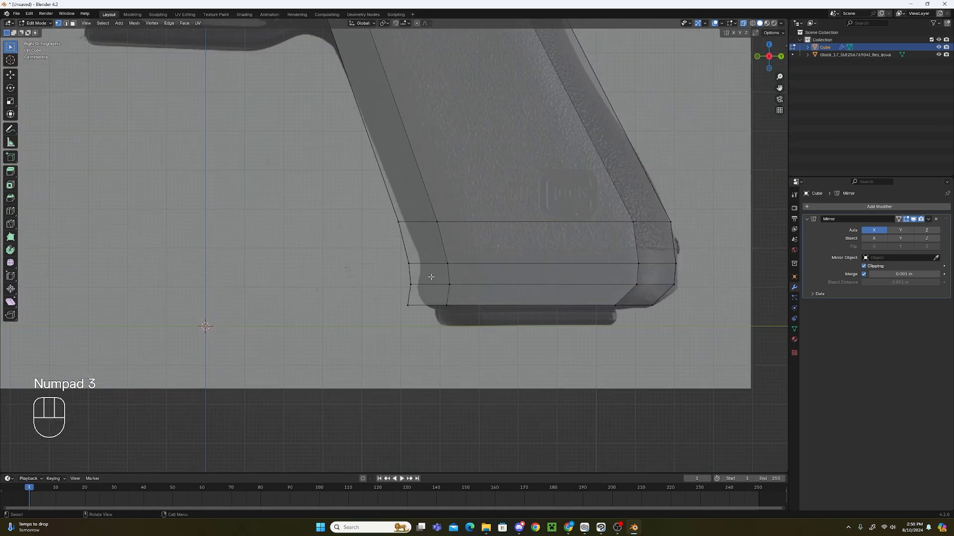
{"action": "key", "text": "b"}
{"action": "left_click_drag", "start_coordinate": [419, 200], "coordinate": [382, 238]}
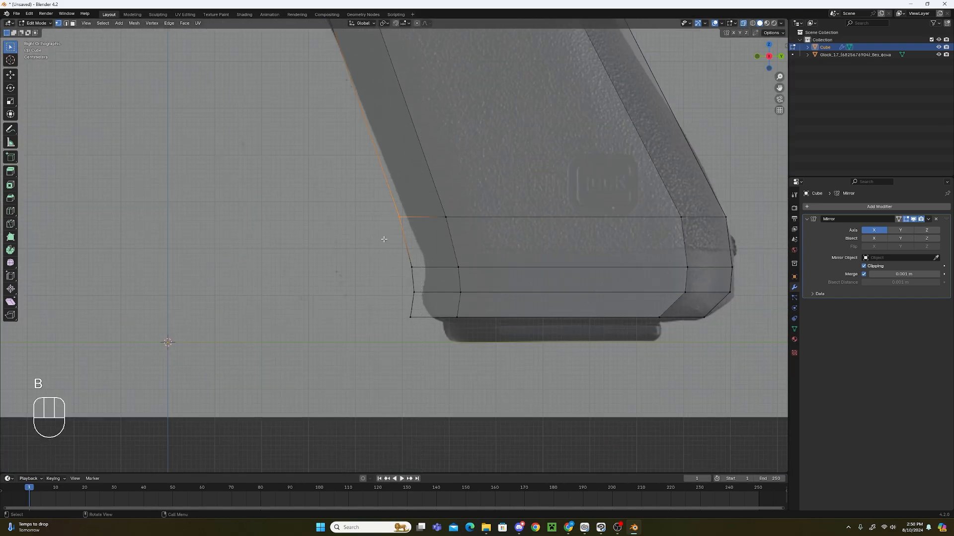
{"action": "key", "text": "g"}
{"action": "middle_click", "coordinate": [465, 229]}
{"action": "left_click", "coordinate": [469, 228]}
Move the front vertices of the next two lower-grip rows backward along Y to follow the reference's curved front edge.
{"action": "key", "text": "b"}
{"action": "left_click_drag", "start_coordinate": [434, 253], "coordinate": [393, 326]}
{"action": "key", "text": "g"}
{"action": "middle_click", "coordinate": [418, 280]}
{"action": "left_click", "coordinate": [422, 291]}
{"action": "key", "text": "b"}
{"action": "key", "text": "g"}
{"action": "middle_click", "coordinate": [412, 300]}
{"action": "left_click", "coordinate": [417, 300]}
Move the front vertices of the grip's bottom row backward along Y to match the reference's rounded corner.
{"action": "key", "text": "b"}
{"action": "key", "text": "g"}
{"action": "middle_click", "coordinate": [400, 324]}
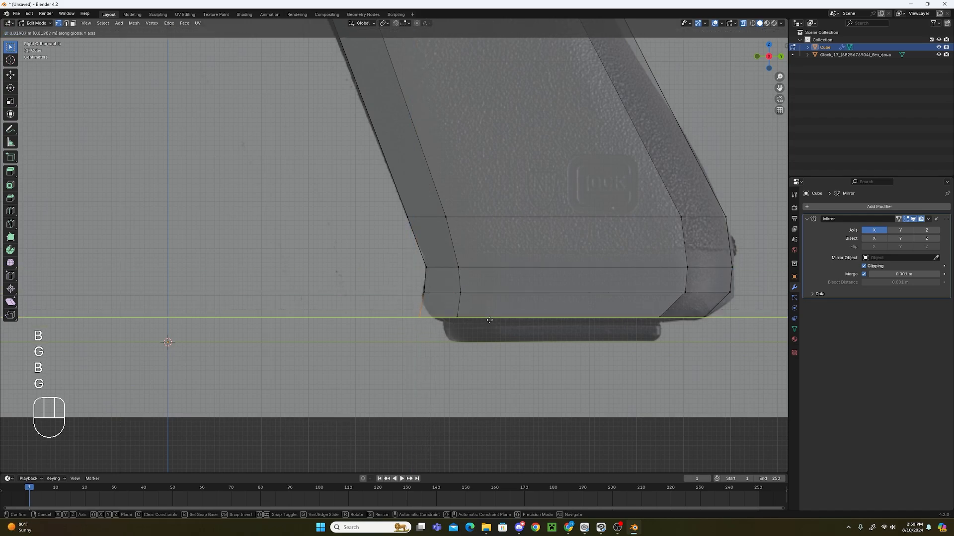
{"action": "left_click", "coordinate": [503, 317]}
Add a horizontal loop cut around the grip and slide it up to the level of the trigger guard's underside.
{"action": "scroll", "coordinate": [521, 268], "scroll_direction": "down", "scroll_amount": 4}
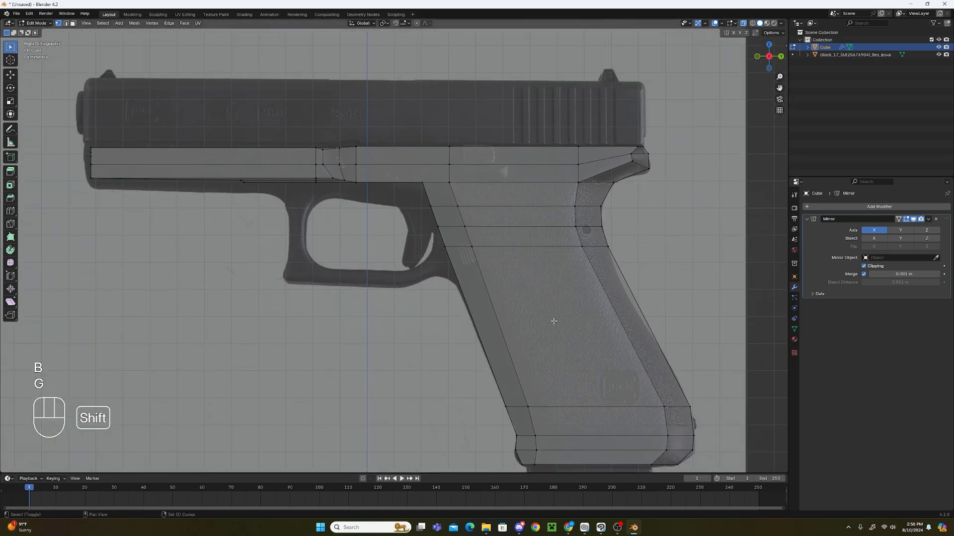
{"action": "middle_click_drag", "start_coordinate": [494, 331], "coordinate": [497, 353], "text": "shift"}
{"action": "scroll", "coordinate": [498, 352], "scroll_direction": "up", "scroll_amount": 2}
{"action": "key", "text": "ctrl+r"}
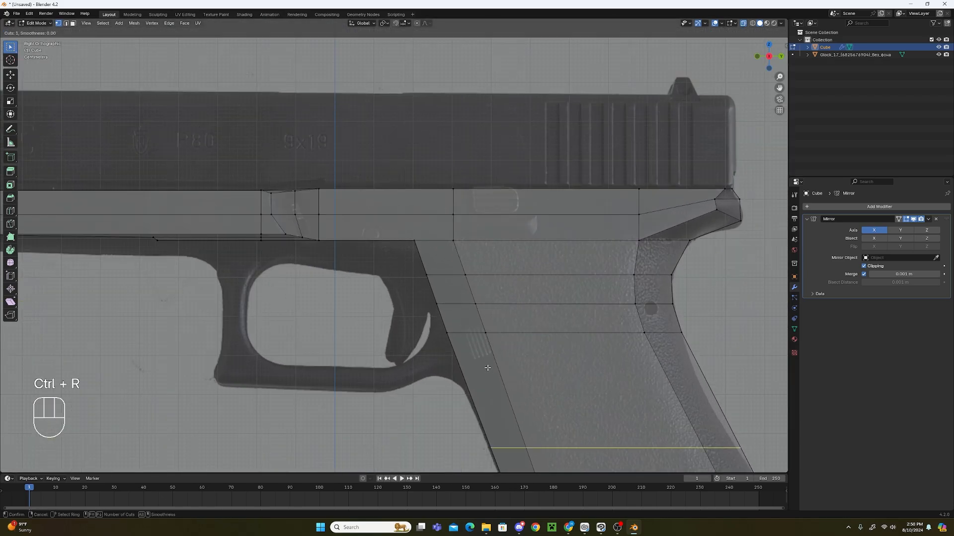
{"action": "left_click", "coordinate": [491, 368]}
{"action": "left_click", "coordinate": [458, 334]}
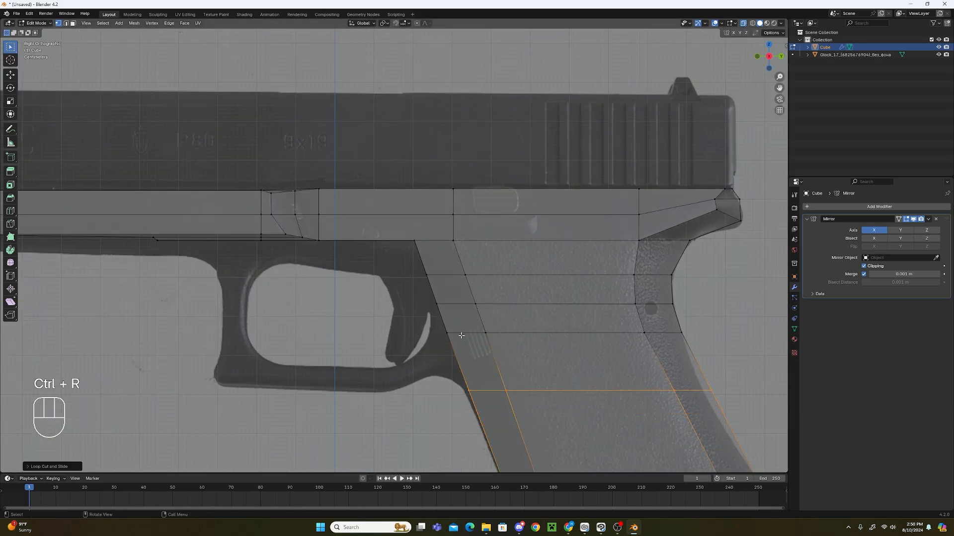
{"action": "scroll", "coordinate": [458, 348], "scroll_direction": "up", "scroll_amount": 2}
{"action": "middle_click_drag", "start_coordinate": [459, 355], "coordinate": [486, 268], "text": "shift"}
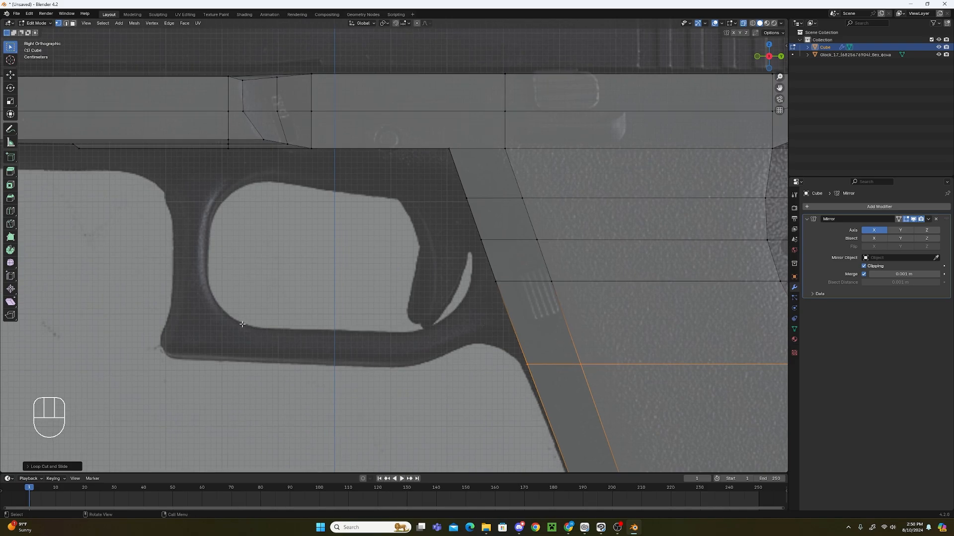
Select the faces along the frame's underside ahead of the grip and move them down to the reference's lower frame edge in right view.
{"action": "middle_click_drag", "start_coordinate": [193, 77], "coordinate": [428, 142], "text": "shift"}
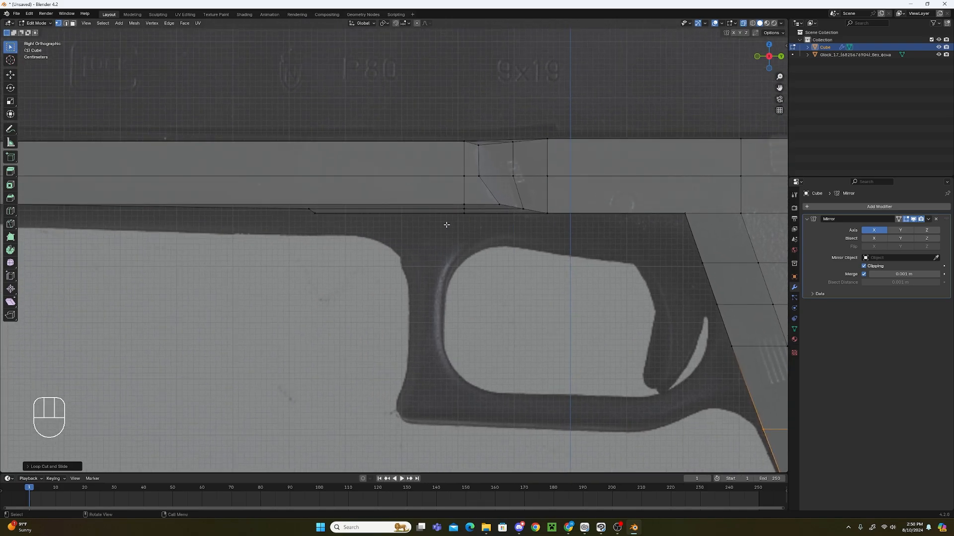
{"action": "scroll", "coordinate": [397, 231], "scroll_direction": "down", "scroll_amount": 4}
{"action": "middle_click_drag", "start_coordinate": [400, 230], "coordinate": [560, 174]}
{"action": "key", "text": "alt+a"}
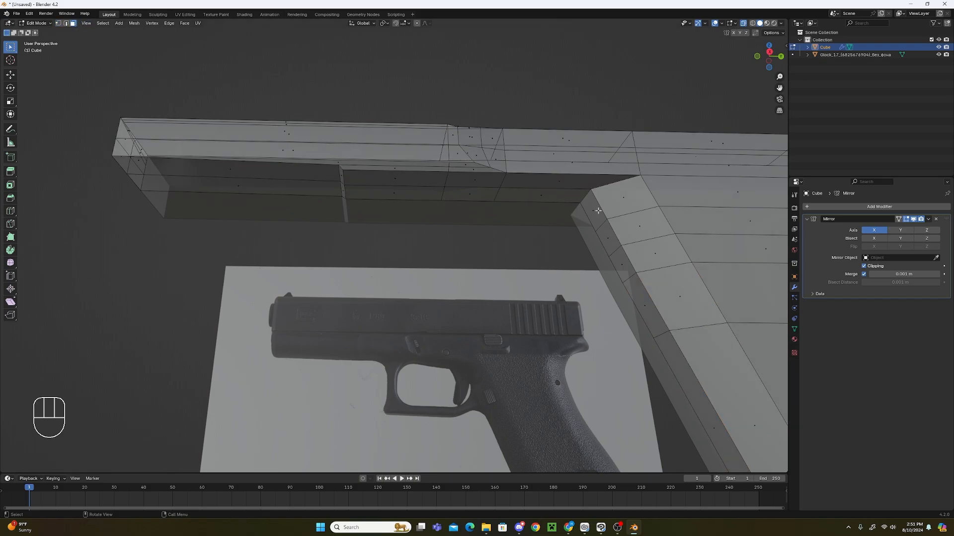
{"action": "left_click", "coordinate": [561, 179]}
{"action": "left_click", "coordinate": [547, 194], "text": "ctrl"}
{"action": "left_click", "coordinate": [236, 186], "text": "ctrl"}
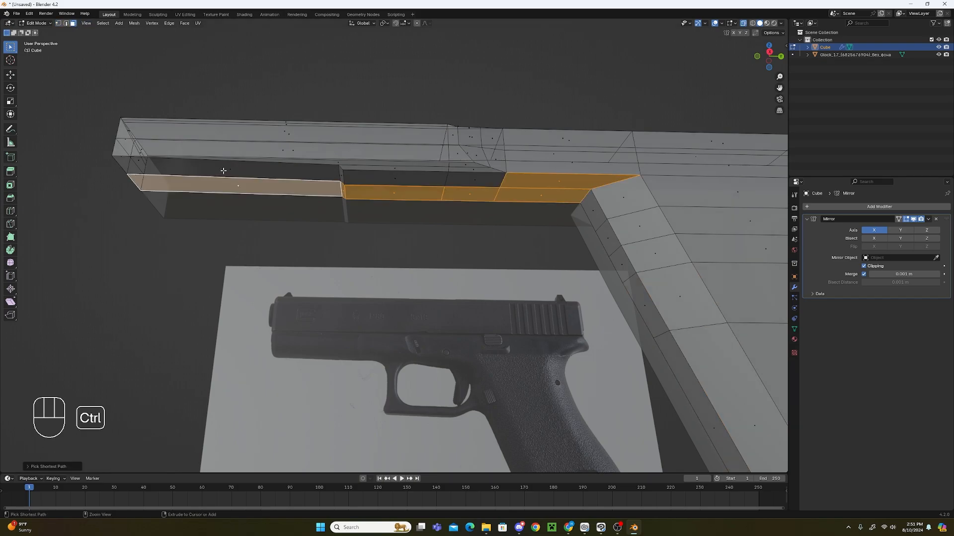
{"action": "left_click", "coordinate": [223, 170], "text": "ctrl"}
{"action": "left_click", "coordinate": [483, 182], "text": "ctrl"}
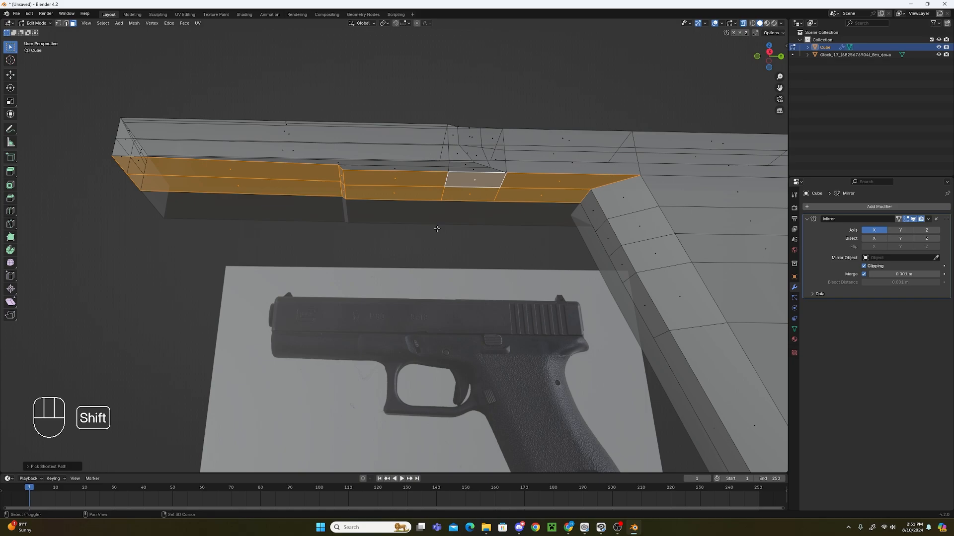
{"action": "middle_click_drag", "start_coordinate": [437, 228], "coordinate": [471, 246], "text": "shift"}
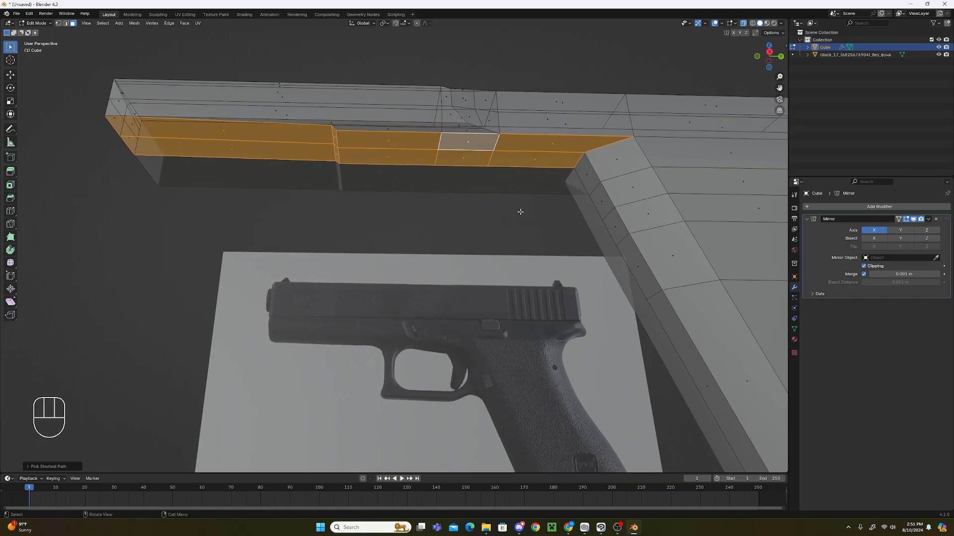
{"action": "key", "text": "KP_5"}
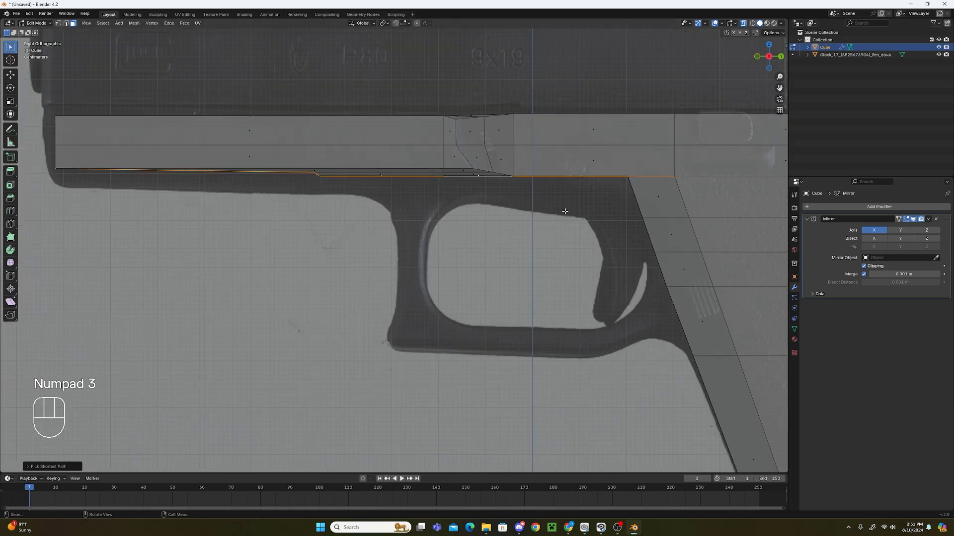
{"action": "key", "text": "KP_3"}
{"action": "key", "text": "g"}
{"action": "left_click", "coordinate": [547, 179]}
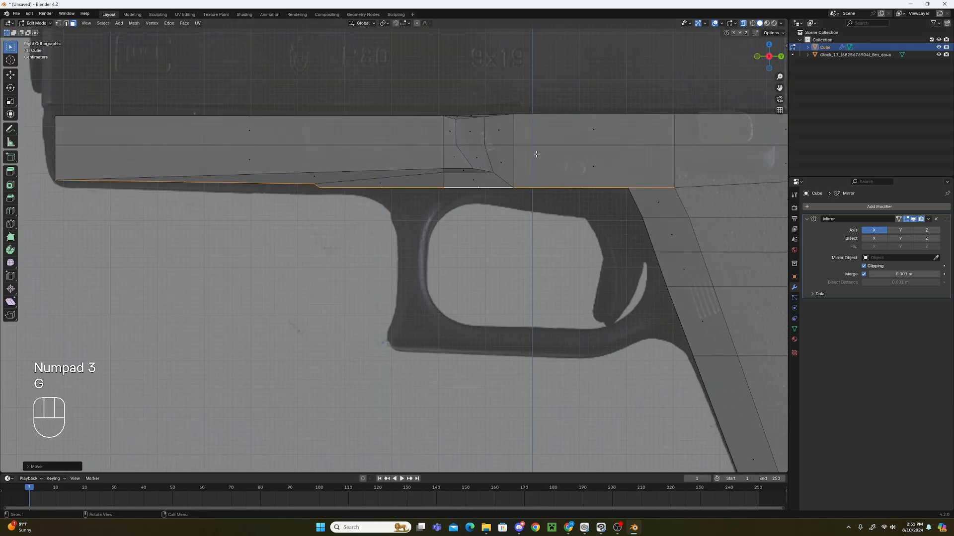
Turn off X-ray, select the rear edge of the small step on the frame's underside, and slide it along the frame.
{"action": "left_click", "coordinate": [744, 23]}
{"action": "middle_click_drag", "start_coordinate": [427, 198], "coordinate": [455, 239]}
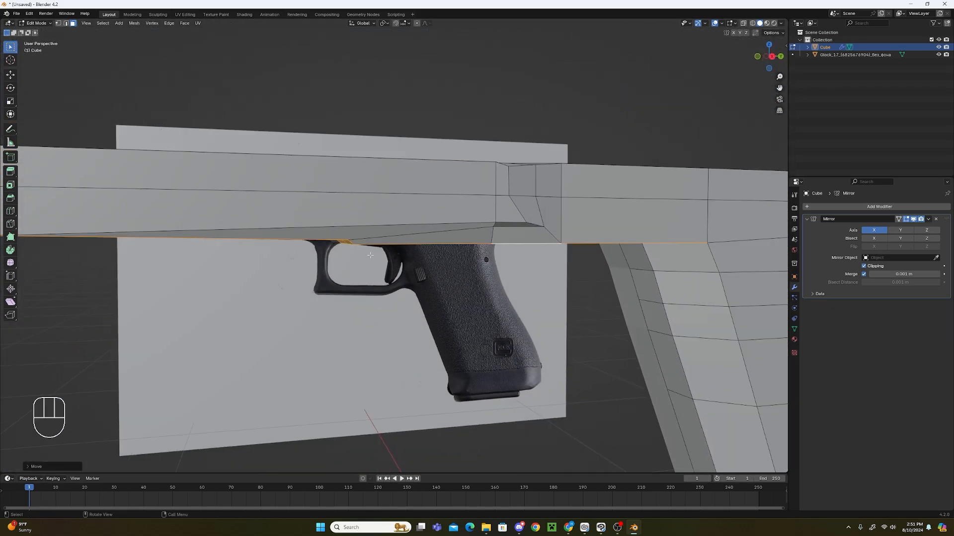
{"action": "middle_click_drag", "start_coordinate": [370, 256], "coordinate": [367, 226]}
{"action": "left_click", "coordinate": [66, 23]}
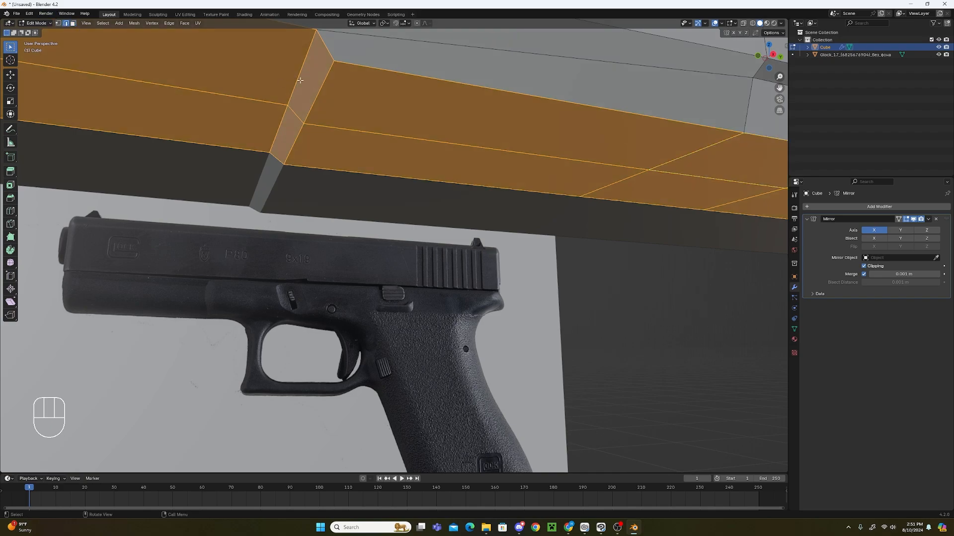
{"action": "left_click", "coordinate": [298, 133]}
{"action": "middle_click_drag", "start_coordinate": [298, 132], "coordinate": [371, 259]}
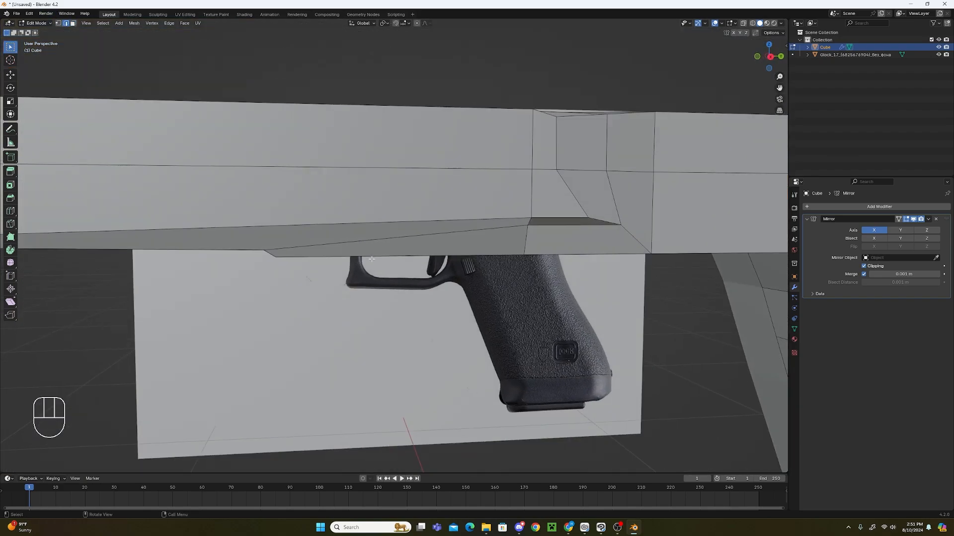
{"action": "key", "text": "KP_3"}
{"action": "key", "text": "g"}
{"action": "key", "text": "g"}
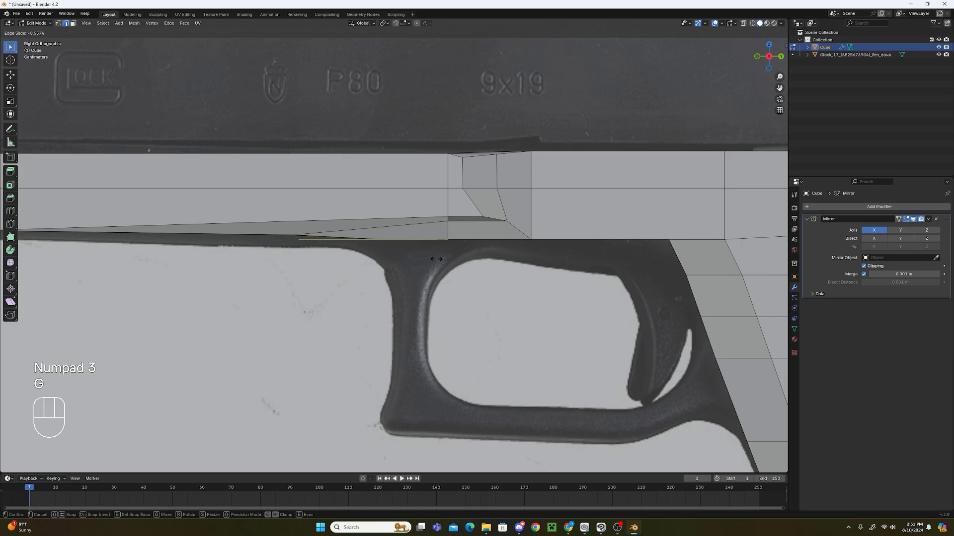
{"action": "left_click", "coordinate": [405, 257]}
Move the two underside faces ahead of the small step down along Z by about 0.01 m.
{"action": "scroll", "coordinate": [405, 257], "scroll_direction": "down", "scroll_amount": 2}
{"action": "middle_click_drag", "start_coordinate": [406, 257], "coordinate": [282, 181]}
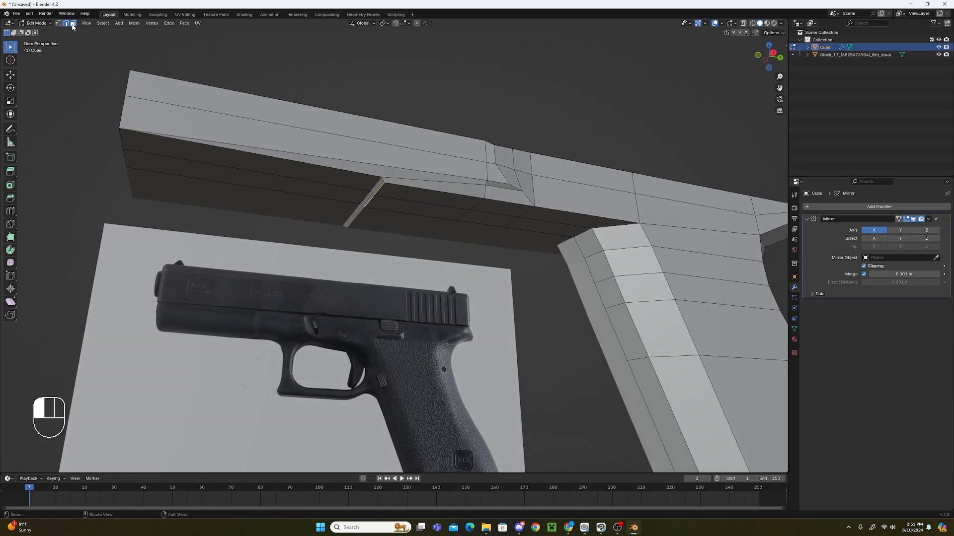
{"action": "left_click", "coordinate": [262, 166]}
{"action": "left_click", "coordinate": [272, 191], "text": "shift"}
{"action": "key", "text": "g"}
{"action": "key", "text": "z"}
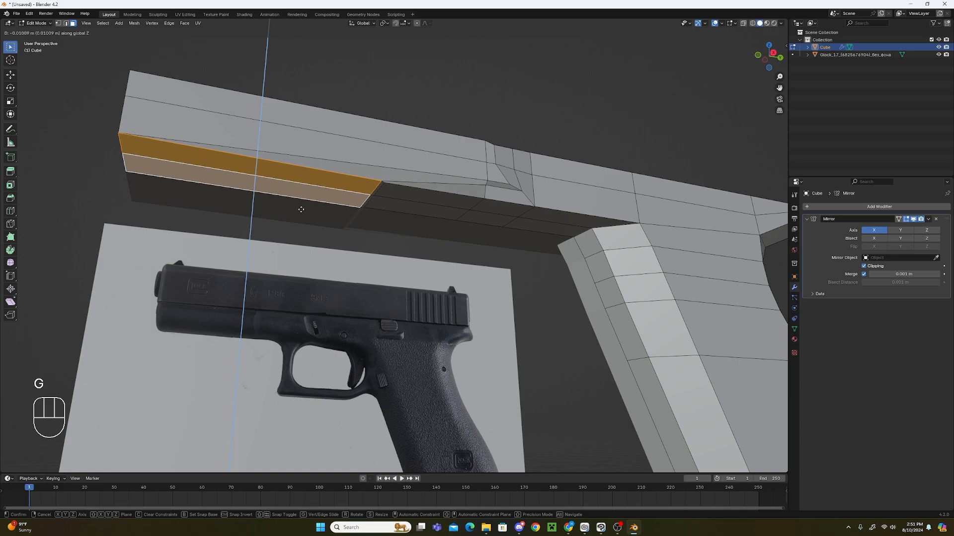
{"action": "left_click", "coordinate": [300, 211]}
Add a loop cut through the front side of the slanted recess in the frame.
{"action": "scroll", "coordinate": [490, 259], "scroll_direction": "down", "scroll_amount": 2}
{"action": "middle_click_drag", "start_coordinate": [491, 258], "coordinate": [577, 311]}
{"action": "left_click", "coordinate": [582, 318]}
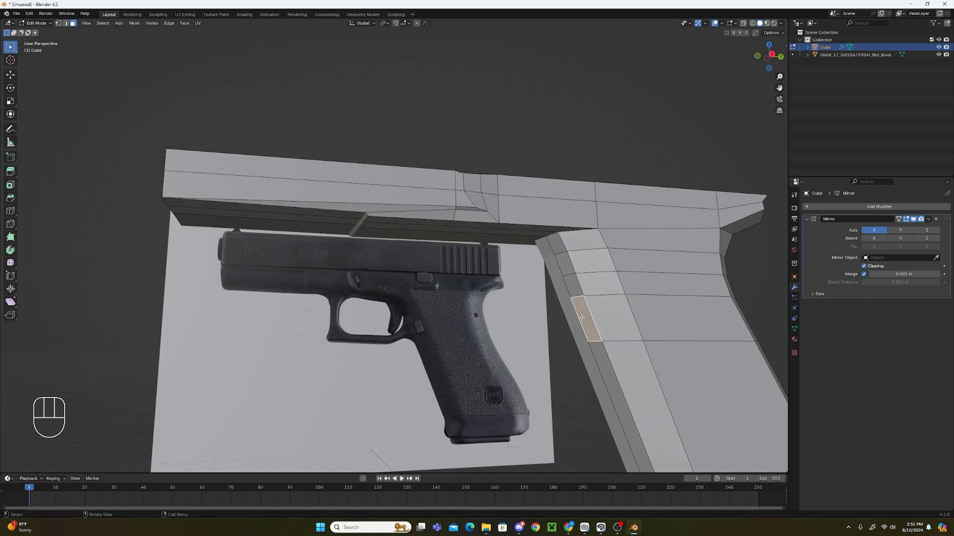
{"action": "key", "text": "KP_3"}
{"action": "scroll", "coordinate": [463, 266], "scroll_direction": "up", "scroll_amount": 4}
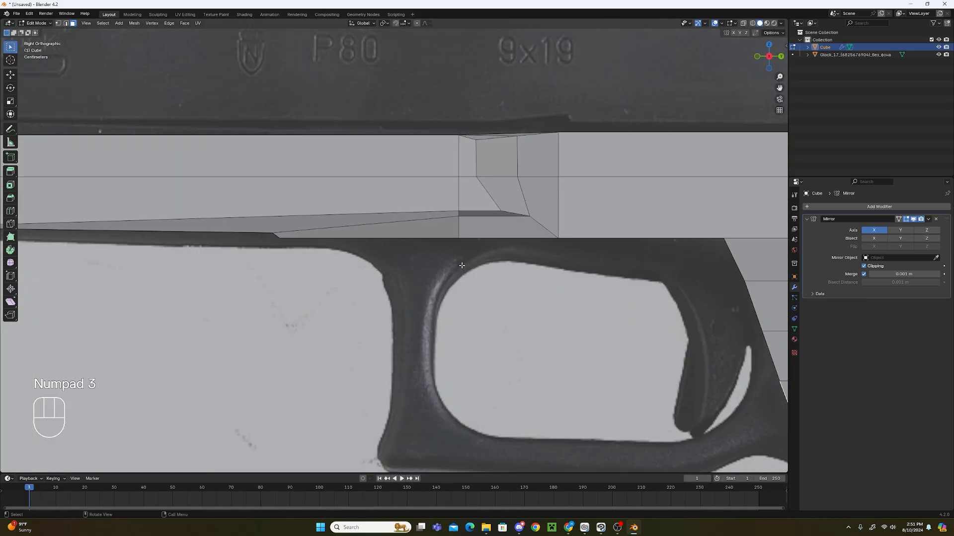
{"action": "key", "text": "ctrl+r"}
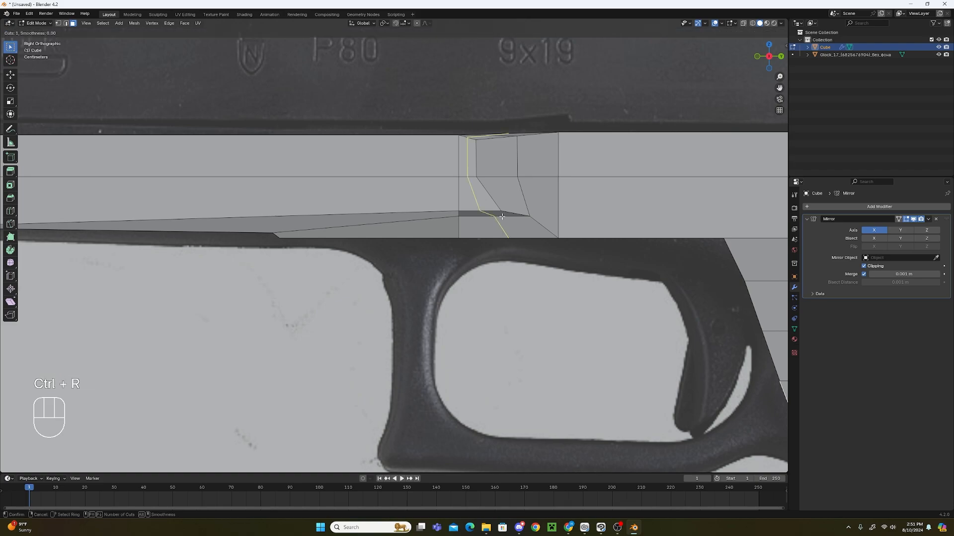
{"action": "left_click", "coordinate": [502, 216]}
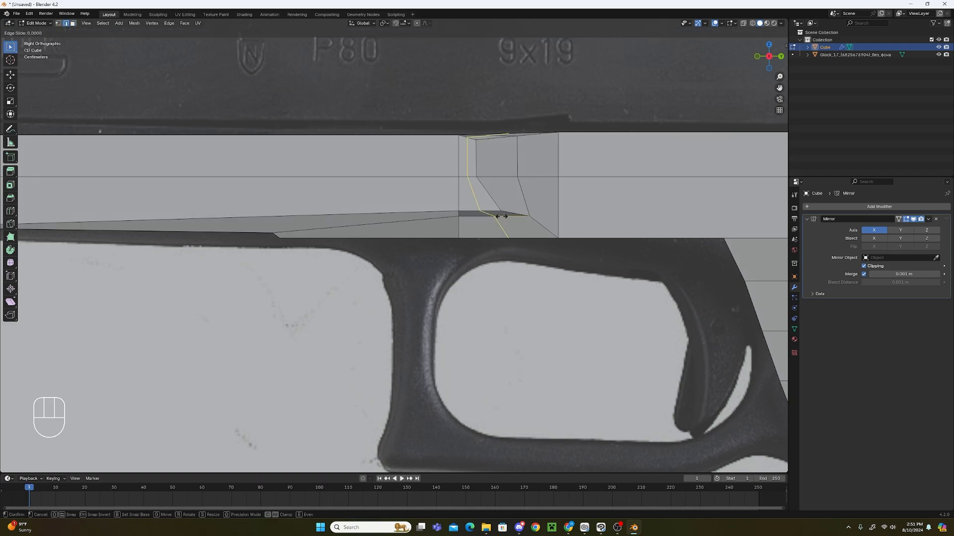
{"action": "left_click", "coordinate": [500, 279]}
{"action": "scroll", "coordinate": [497, 278], "scroll_direction": "down", "scroll_amount": 8}
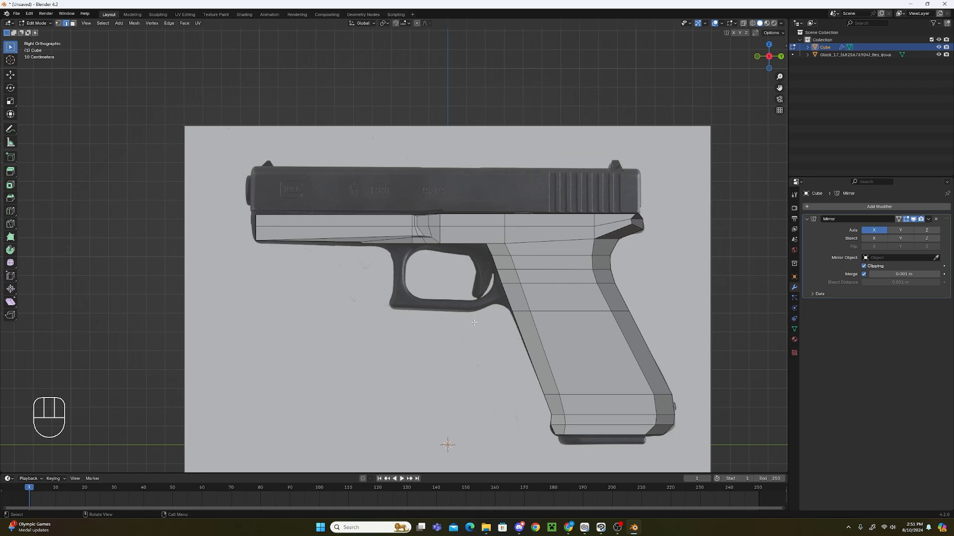
With X-ray on, delete the vertices of the frame's front section through the slanted recess, and select the open edge loop left behind.
{"action": "left_click", "coordinate": [743, 23]}
{"action": "scroll", "coordinate": [419, 227], "scroll_direction": "up", "scroll_amount": 3}
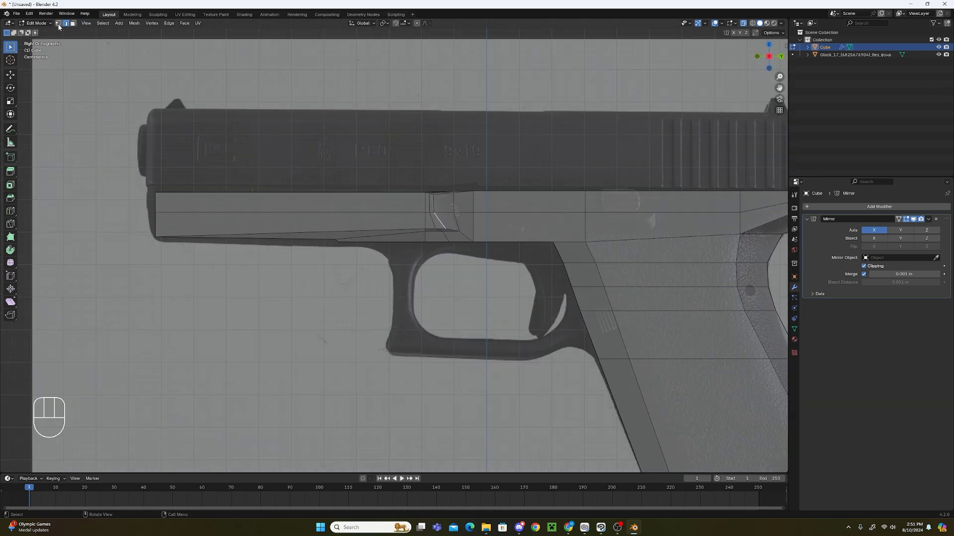
{"action": "key", "text": "b"}
{"action": "left_click_drag", "start_coordinate": [458, 171], "coordinate": [149, 246]}
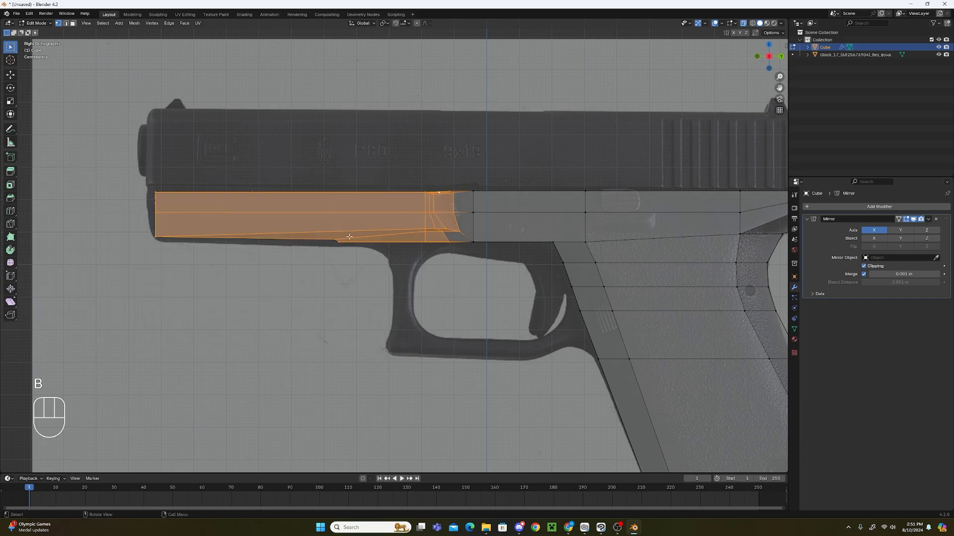
{"action": "key", "text": "x"}
{"action": "left_click", "coordinate": [365, 228]}
{"action": "middle_click_drag", "start_coordinate": [486, 212], "coordinate": [520, 231]}
{"action": "left_click", "coordinate": [520, 230], "text": "alt+shift"}
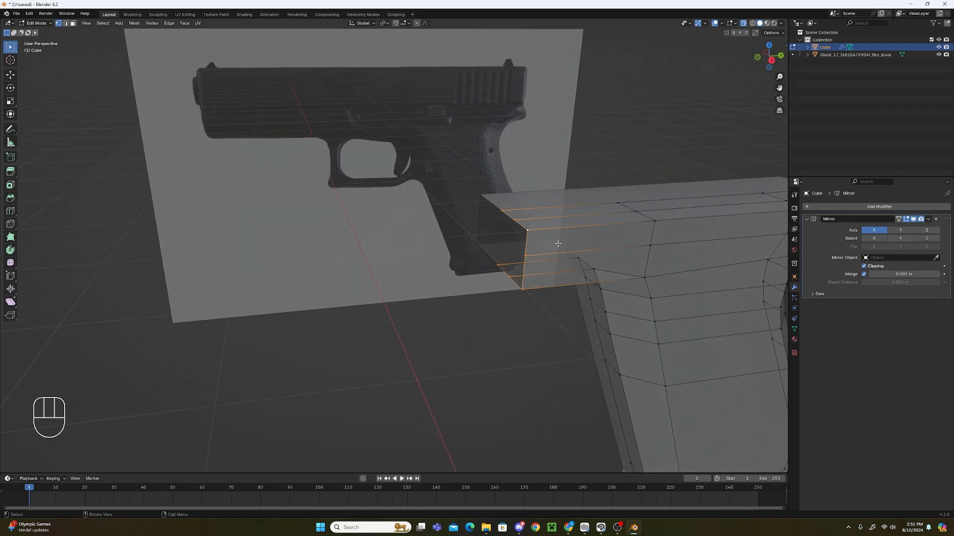
Try filling the frame's open front end with a face and adding a loop cut on it.
{"action": "key", "text": "f"}
{"action": "left_click", "coordinate": [525, 256]}
{"action": "key", "text": "ctrl+r"}
{"action": "left_click", "coordinate": [490, 235]}
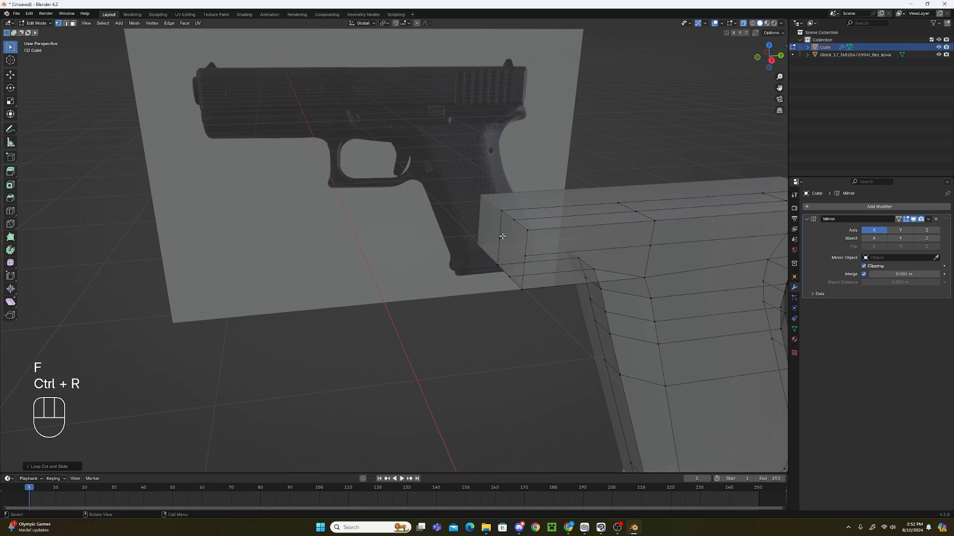
Try dividing the front cap into four by connecting its opposite midpoint vertices horizontally and vertically.
{"action": "left_click", "coordinate": [502, 236]}
{"action": "left_click", "coordinate": [521, 250], "text": "shift"}
{"action": "key", "text": "j"}
{"action": "left_click", "coordinate": [513, 219]}
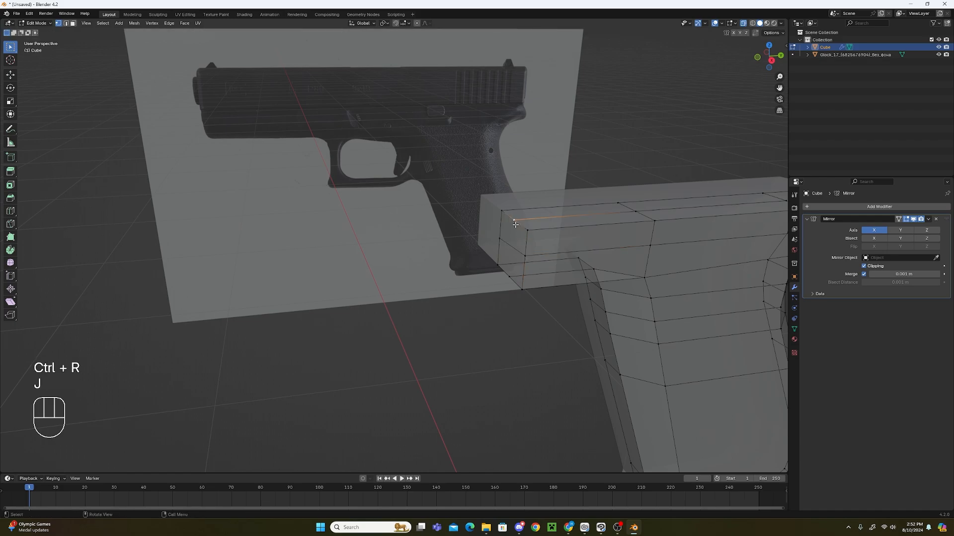
{"action": "left_click", "coordinate": [509, 277], "text": "shift"}
{"action": "key", "text": "j"}
{"action": "left_click", "coordinate": [527, 327]}
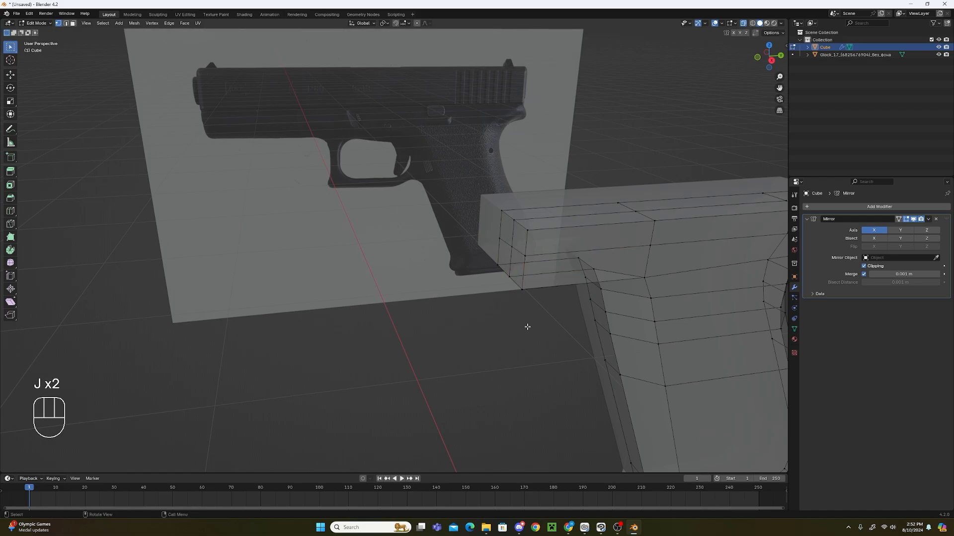
Undo the vertex connections, the loop cut and the fill on the frame's front end.
{"action": "key", "text": "KP_3"}
{"action": "key", "text": "ctrl+z"}
{"action": "key", "text": "ctrl+z"}
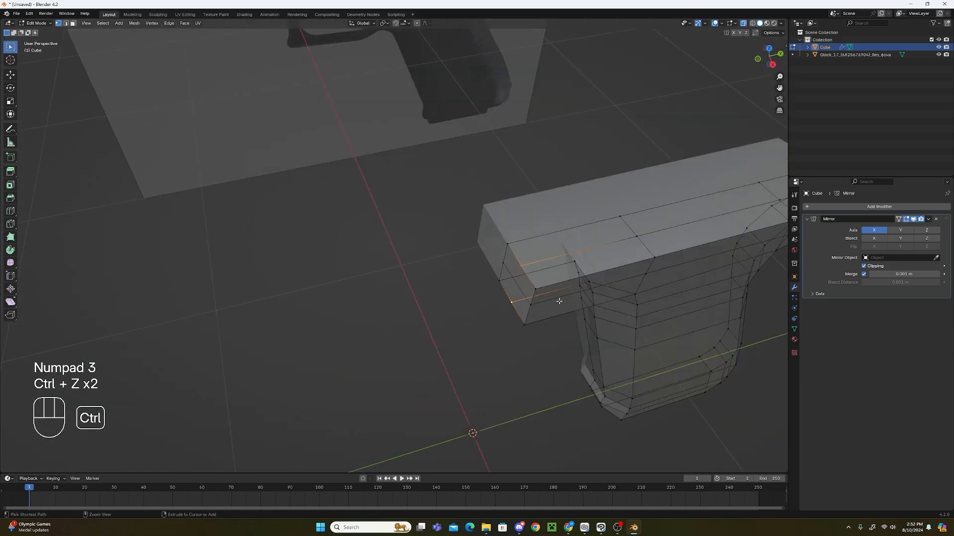
{"action": "key", "text": "ctrl+z"}
{"action": "key", "text": "ctrl+z"}
{"action": "key", "text": "ctrl+z"}
{"action": "key", "text": "ctrl+z"}
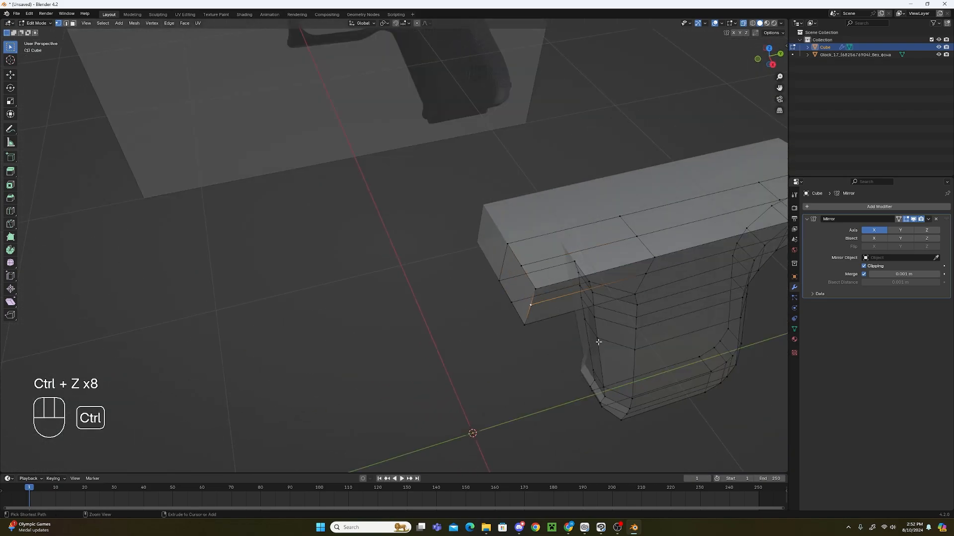
{"action": "key", "text": "ctrl+z"}
{"action": "key", "text": "ctrl+z"}
Turn off X-ray, fill the open front end with a face, and connect its upper and lower middle vertices.
{"action": "left_click", "coordinate": [743, 23]}
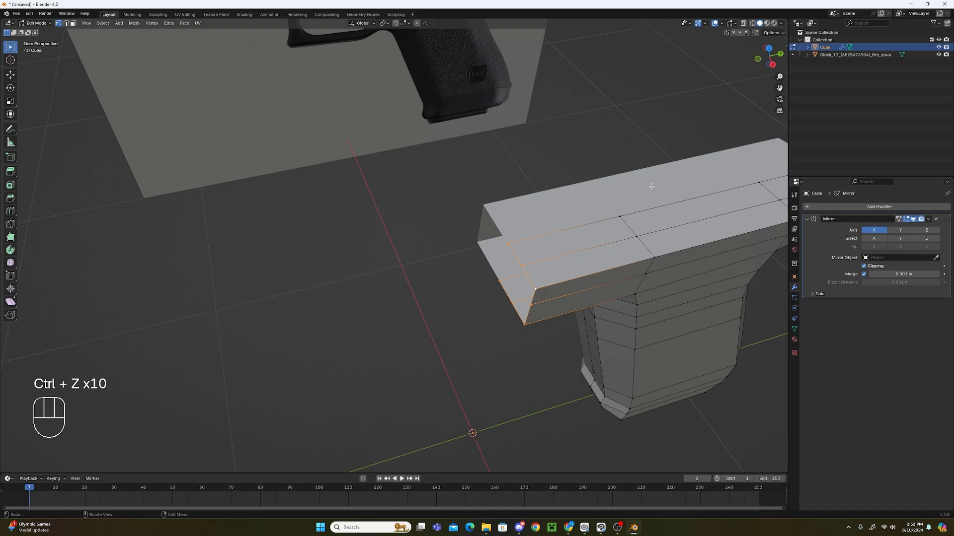
{"action": "scroll", "coordinate": [571, 210], "scroll_direction": "down", "scroll_amount": 5}
{"action": "key", "text": "f"}
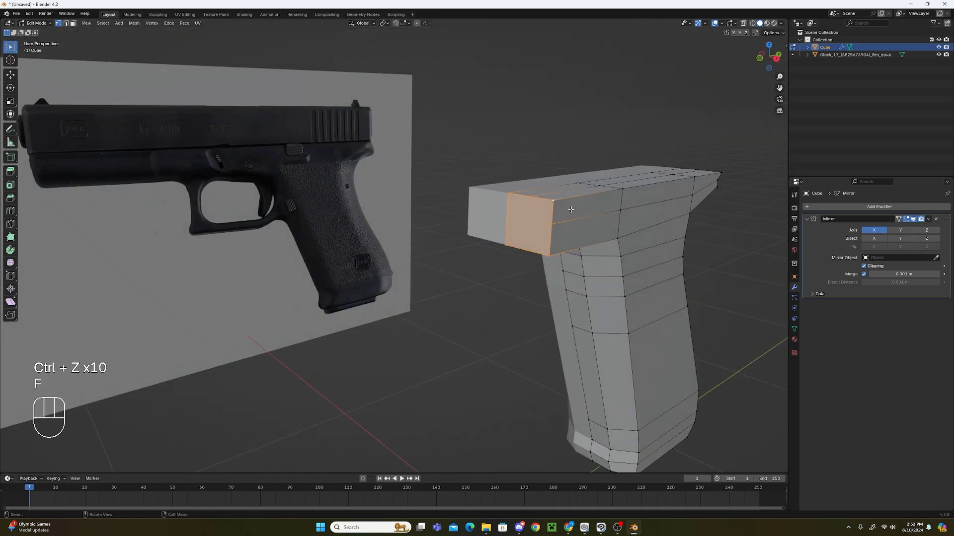
{"action": "left_click", "coordinate": [531, 199]}
{"action": "left_click", "coordinate": [528, 248], "text": "shift"}
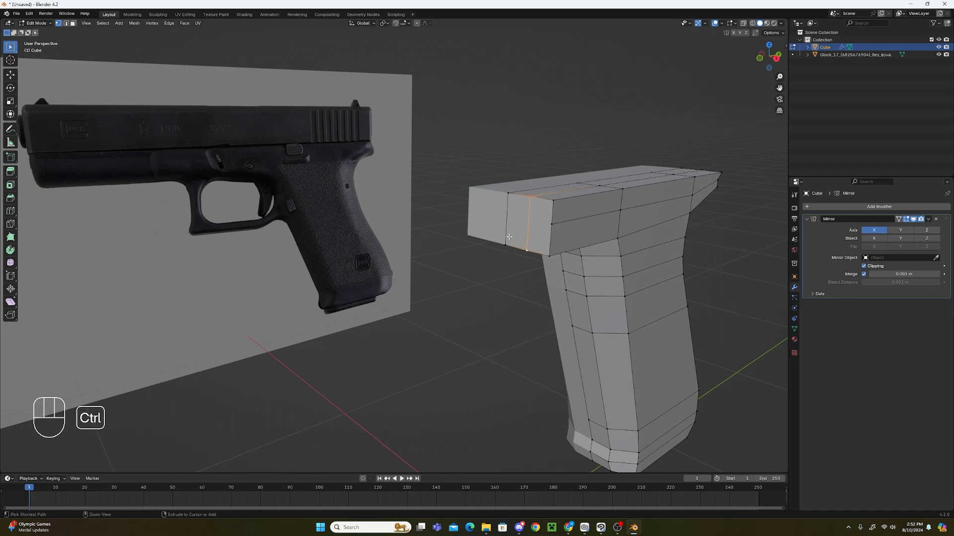
Loop cut the inner half of the front cap horizontally and connect the cut to the vertex on the outer side edge.
{"action": "key", "text": "ctrl+r"}
{"action": "left_click", "coordinate": [506, 221]}
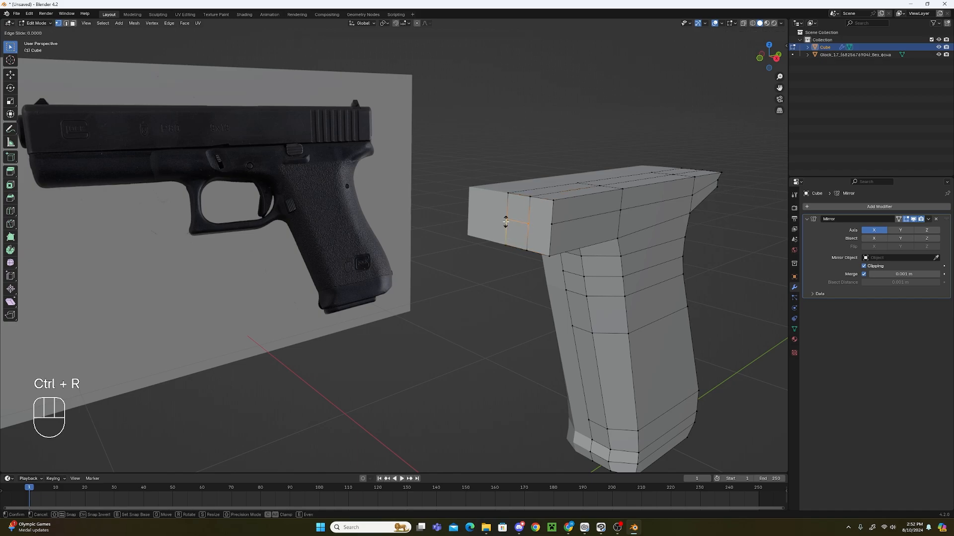
{"action": "left_click", "coordinate": [521, 229]}
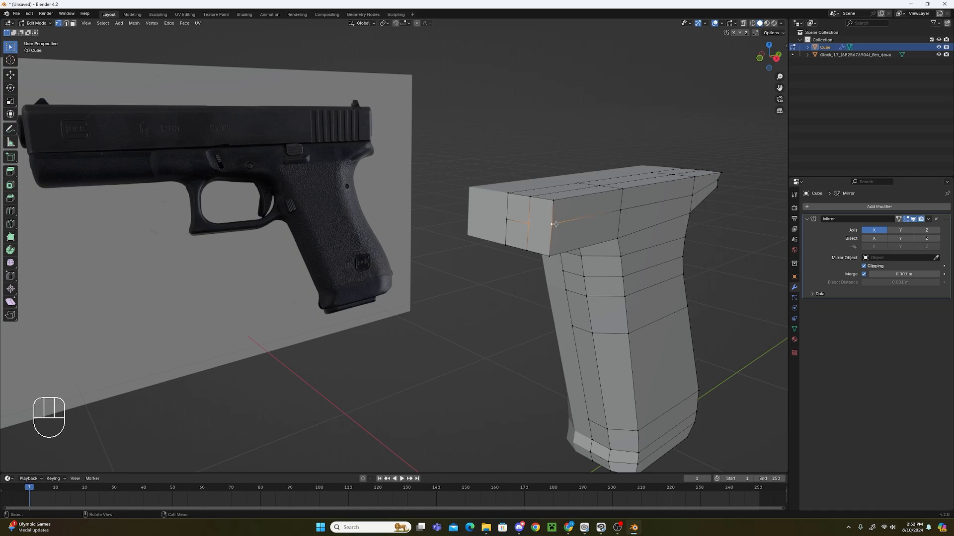
{"action": "middle_click_drag", "start_coordinate": [542, 297], "coordinate": [519, 312]}
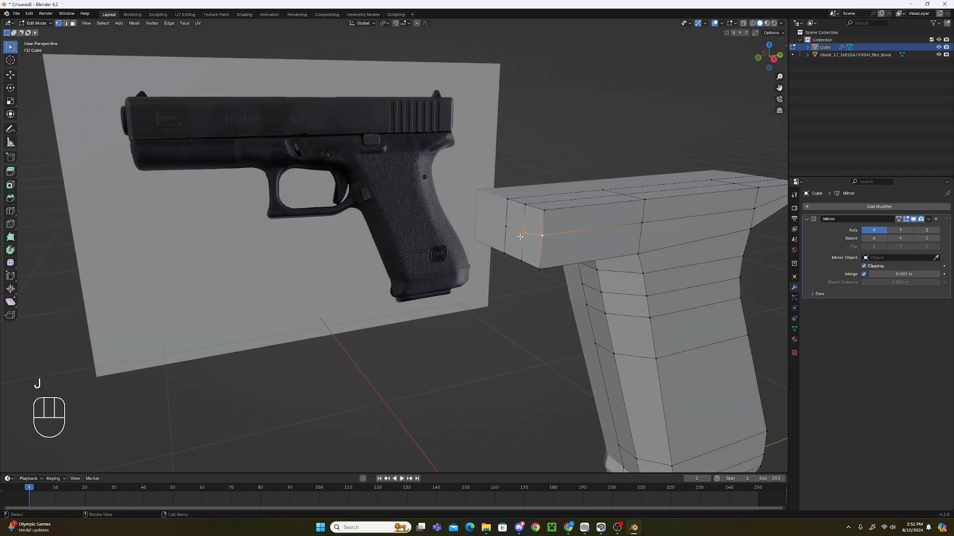
Move the front cap's center vertex and the neighboring mirror-line vertex up along Z by about 0.005 m.
{"action": "left_click", "coordinate": [521, 234]}
{"action": "left_click", "coordinate": [506, 226], "text": "shift"}
{"action": "key", "text": "g"}
{"action": "key", "text": "z"}
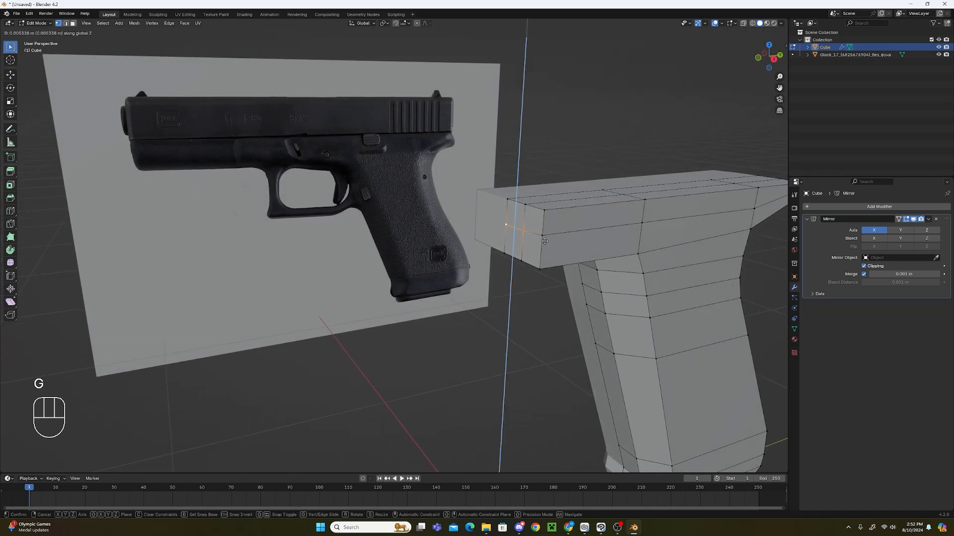
{"action": "left_click", "coordinate": [544, 239]}
{"action": "left_click", "coordinate": [541, 234]}
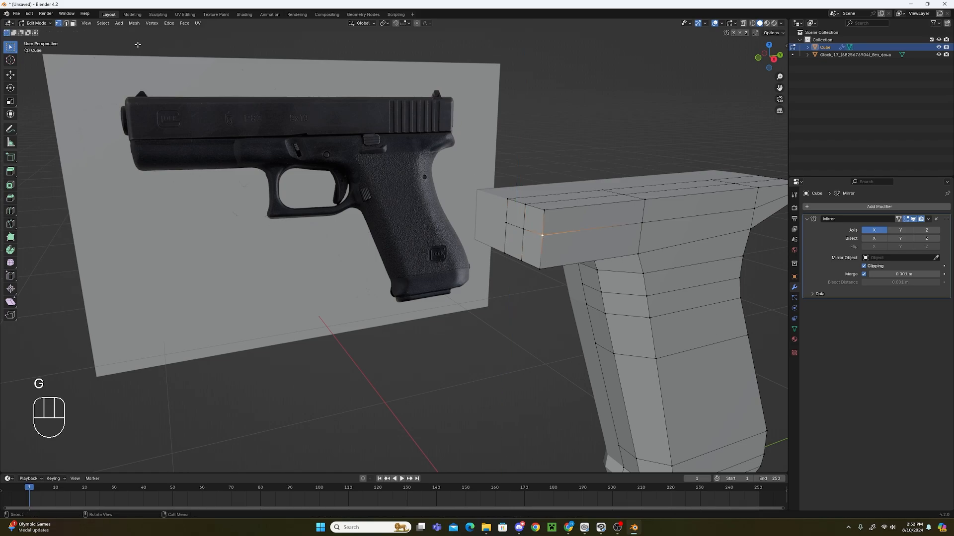
Select the four faces of the front cap and align the view to the right side.
{"action": "left_click", "coordinate": [73, 23]}
{"action": "left_click", "coordinate": [533, 219]}
{"action": "left_click", "coordinate": [531, 249], "text": "shift"}
{"action": "left_click", "coordinate": [513, 242], "text": "shift"}
{"action": "left_click", "coordinate": [519, 222], "text": "shift"}
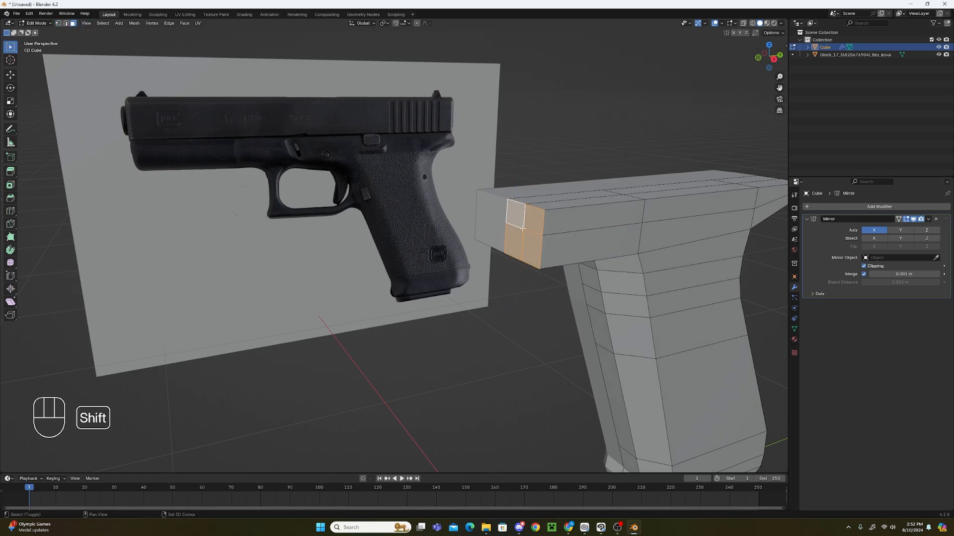
{"action": "key", "text": "KP_3"}
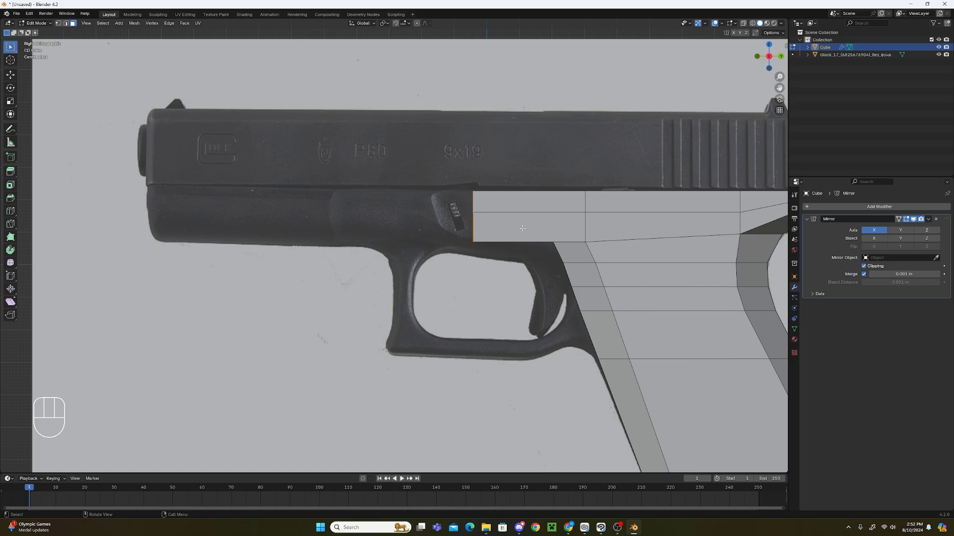
Move the frame's front face forward along Y and extrude it three times, reaching the front end of the reference frame.
{"action": "key", "text": "g"}
{"action": "key", "text": "y"}
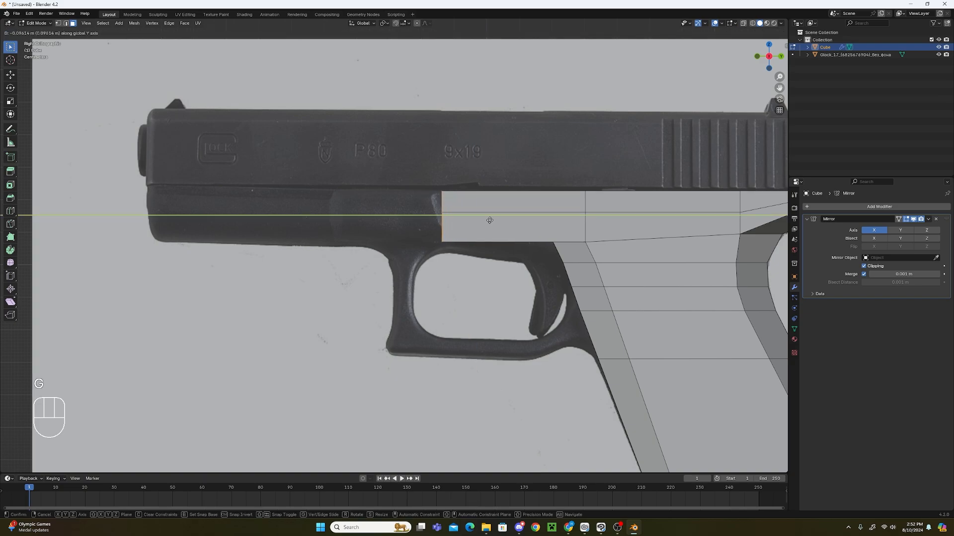
{"action": "left_click", "coordinate": [485, 219]}
{"action": "key", "text": "e"}
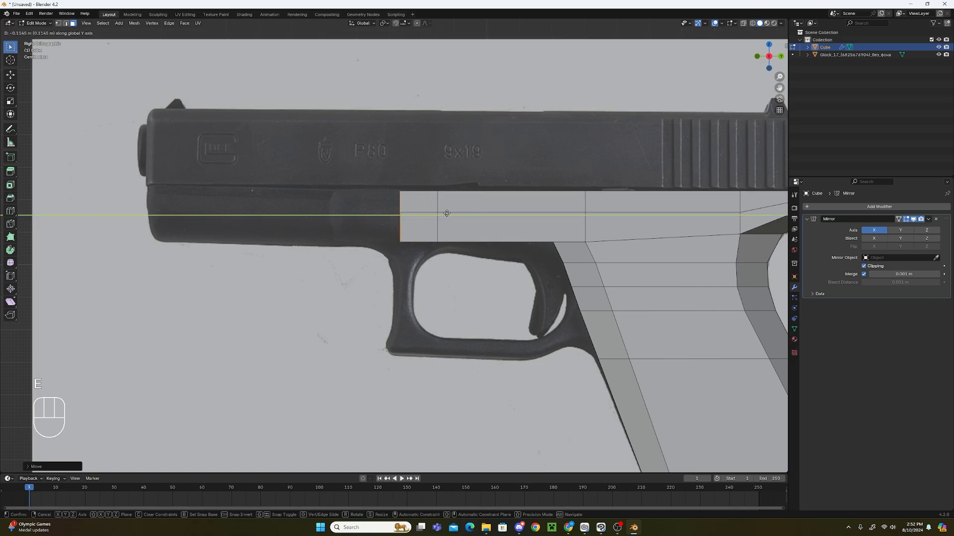
{"action": "left_click", "coordinate": [435, 213]}
{"action": "key", "text": "e"}
{"action": "left_click", "coordinate": [413, 215]}
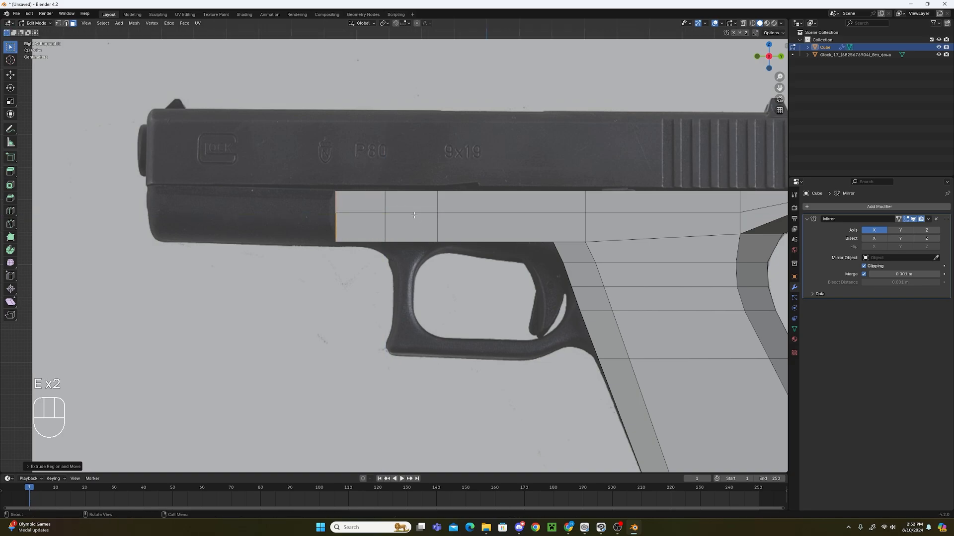
{"action": "key", "text": "e"}
{"action": "left_click", "coordinate": [228, 213]}
Move the edge loop above the front of the trigger opening slightly backward along Y.
{"action": "scroll", "coordinate": [348, 249], "scroll_direction": "down", "scroll_amount": 1}
{"action": "middle_click_drag", "start_coordinate": [412, 268], "coordinate": [546, 308]}
{"action": "middle_click_drag", "start_coordinate": [552, 313], "coordinate": [583, 336]}
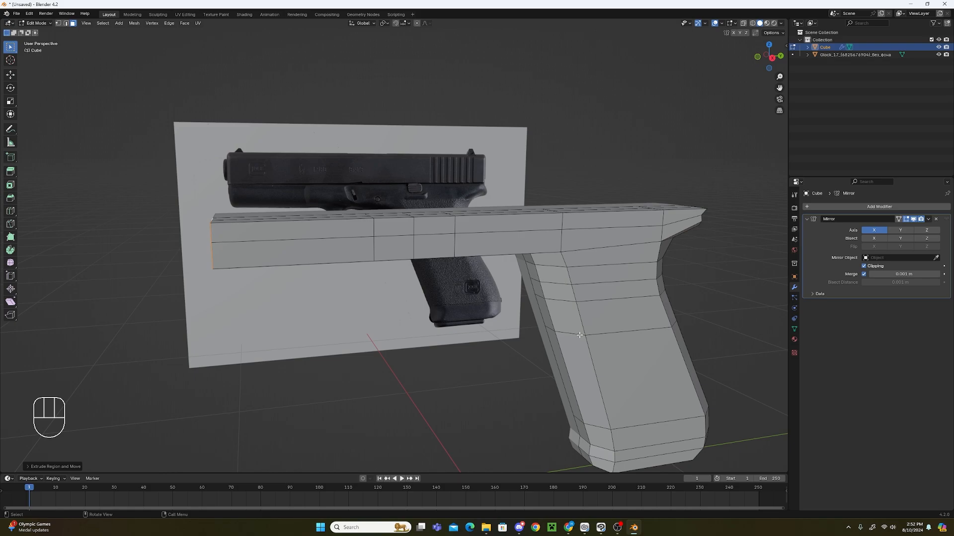
{"action": "key", "text": "KP_3"}
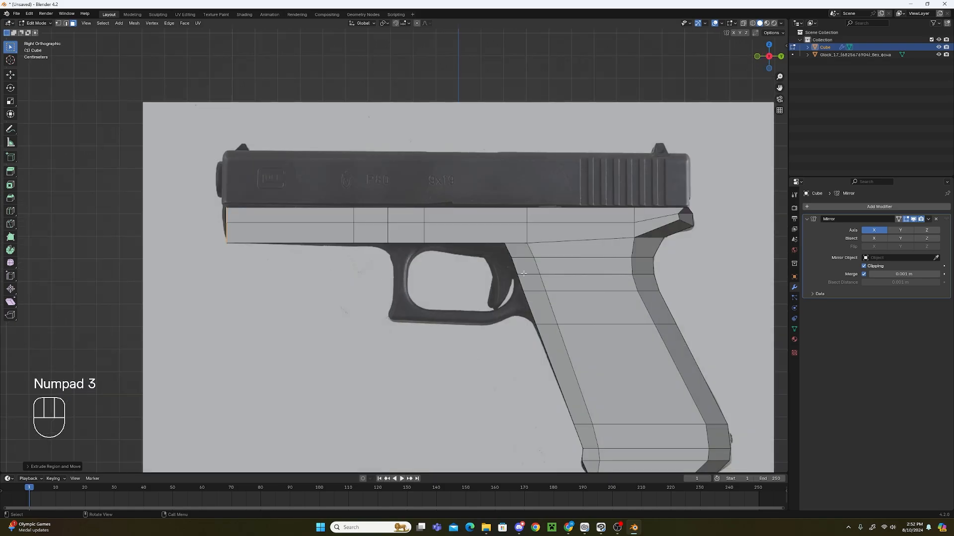
{"action": "middle_click_drag", "start_coordinate": [524, 273], "coordinate": [537, 289]}
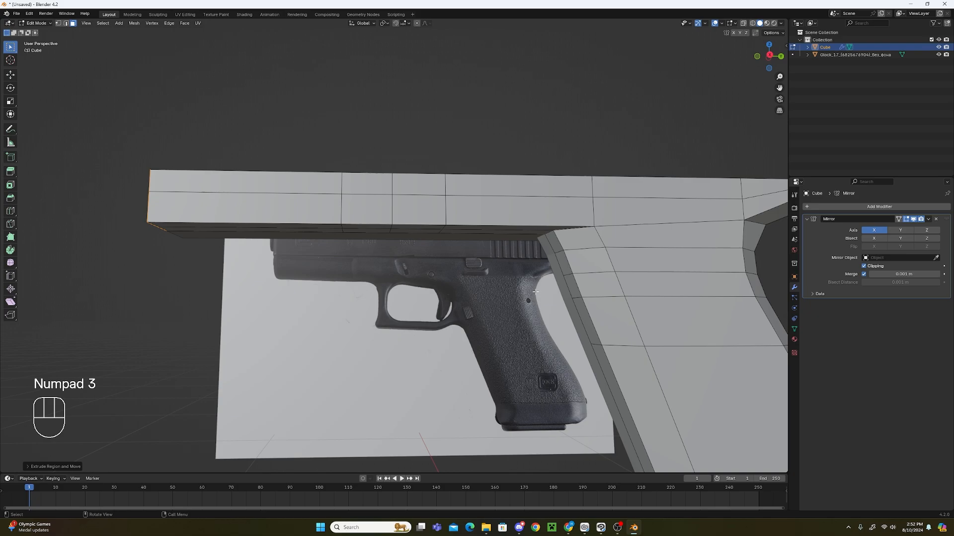
{"action": "key", "text": "KP_3"}
{"action": "scroll", "coordinate": [458, 248], "scroll_direction": "up", "scroll_amount": 5}
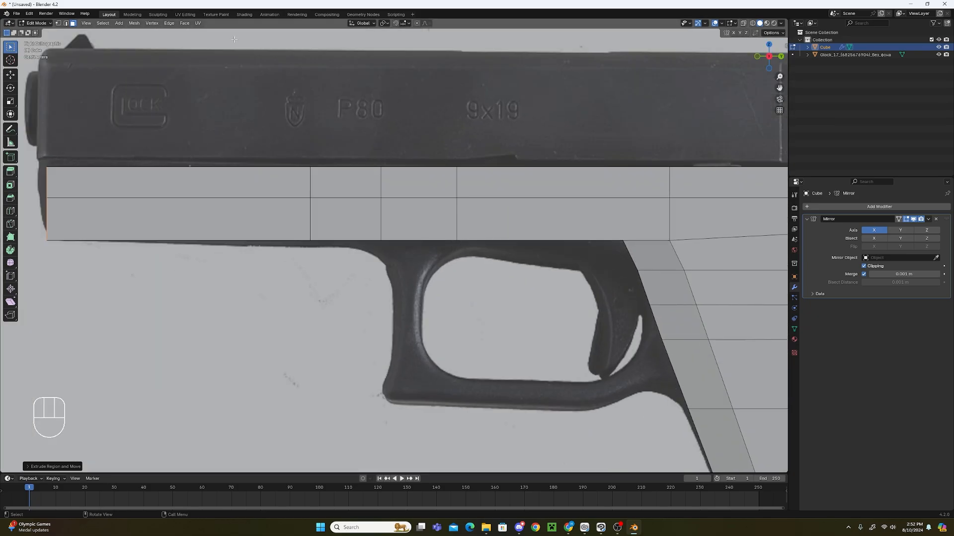
{"action": "left_click", "coordinate": [66, 22]}
{"action": "left_click", "coordinate": [457, 211], "text": "alt+shift"}
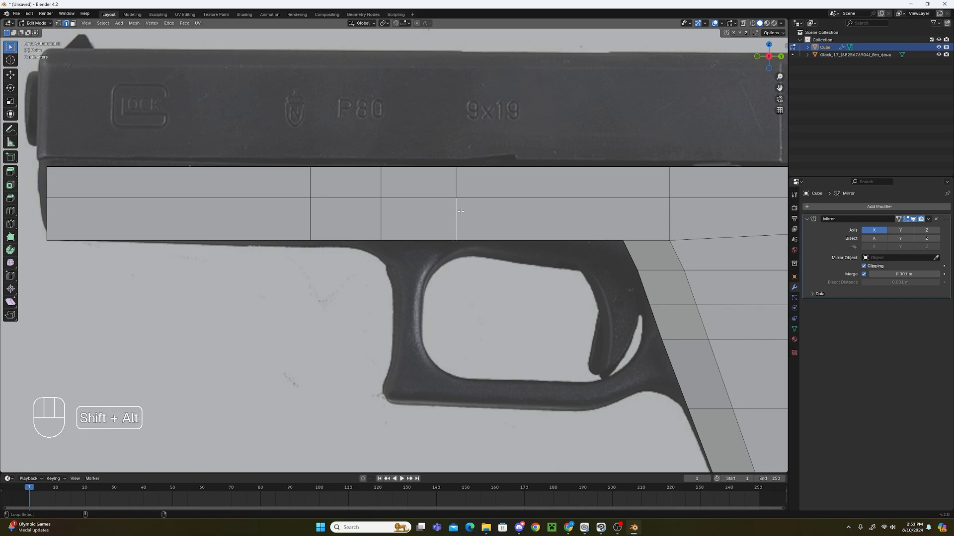
{"action": "key", "text": "g"}
{"action": "middle_click", "coordinate": [493, 217]}
{"action": "left_click", "coordinate": [505, 217]}
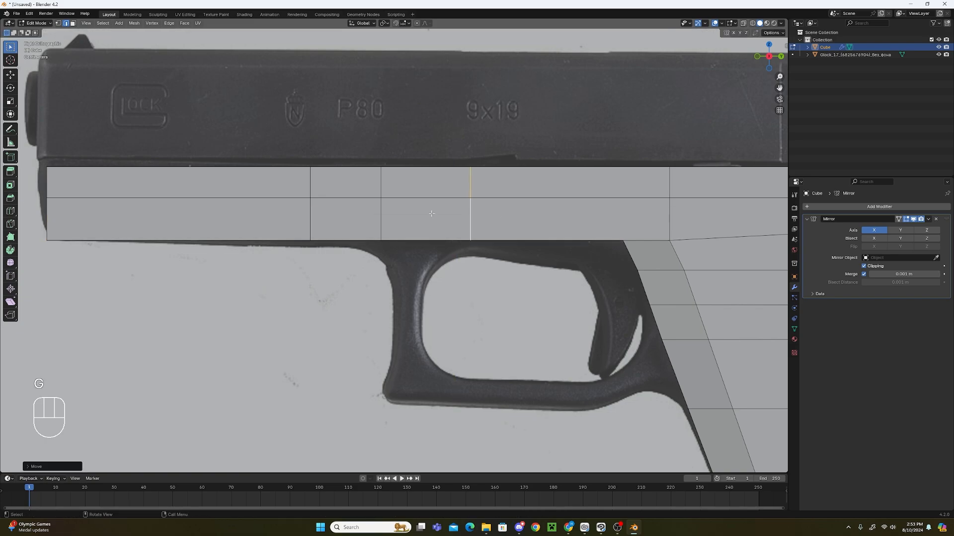
Move the next edge loop forward along Y to where the trigger guard's front post meets the frame.
{"action": "left_click", "coordinate": [392, 223], "text": "alt"}
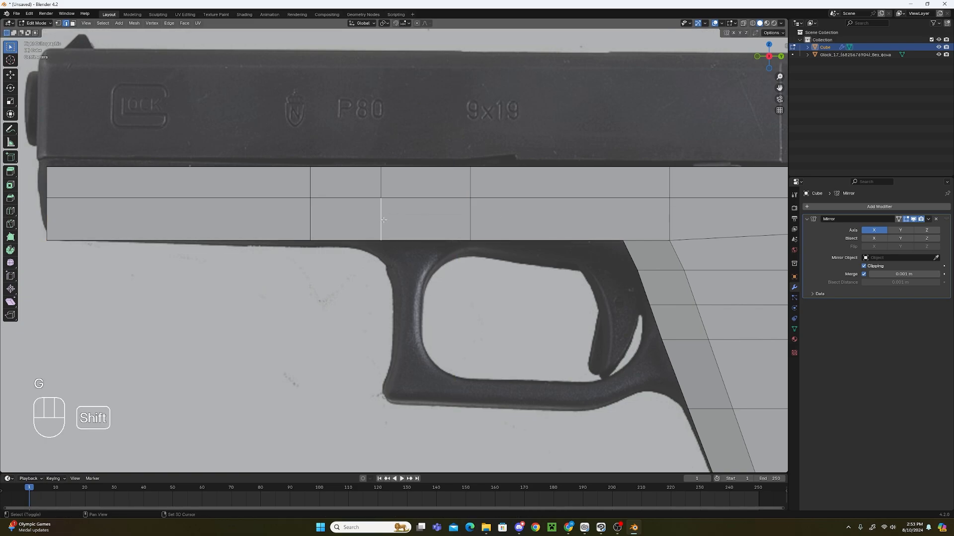
{"action": "key", "text": "g"}
{"action": "middle_click", "coordinate": [459, 258]}
{"action": "left_click", "coordinate": [459, 258]}
Lower the frame's underside face between the two adjusted edge loops slightly along Z.
{"action": "middle_click_drag", "start_coordinate": [460, 257], "coordinate": [470, 284]}
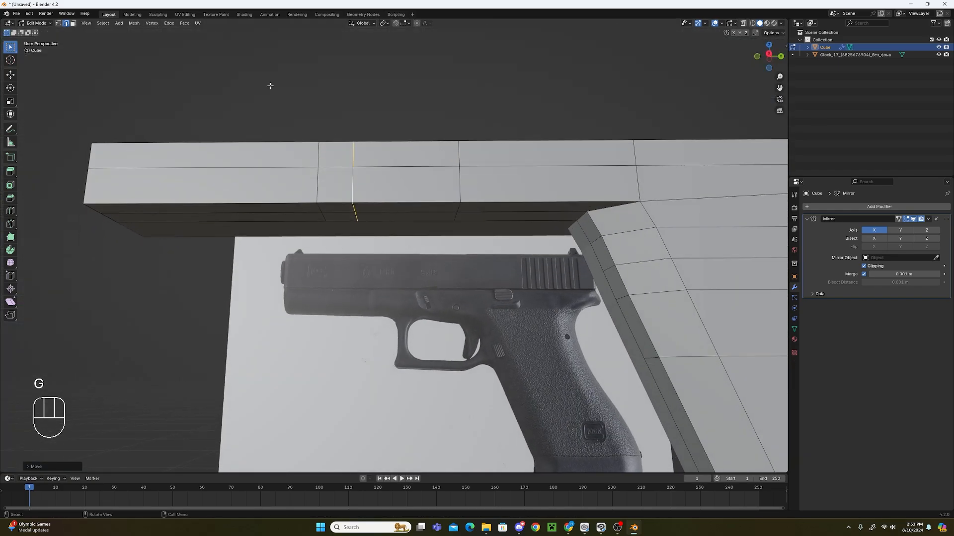
{"action": "left_click", "coordinate": [73, 23]}
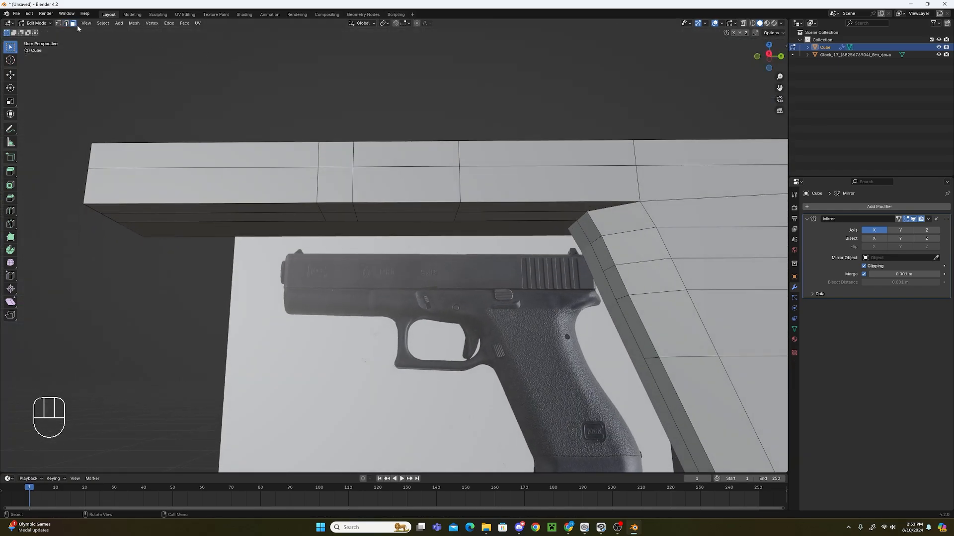
{"action": "left_click", "coordinate": [419, 212]}
{"action": "key", "text": "g"}
{"action": "key", "text": "z"}
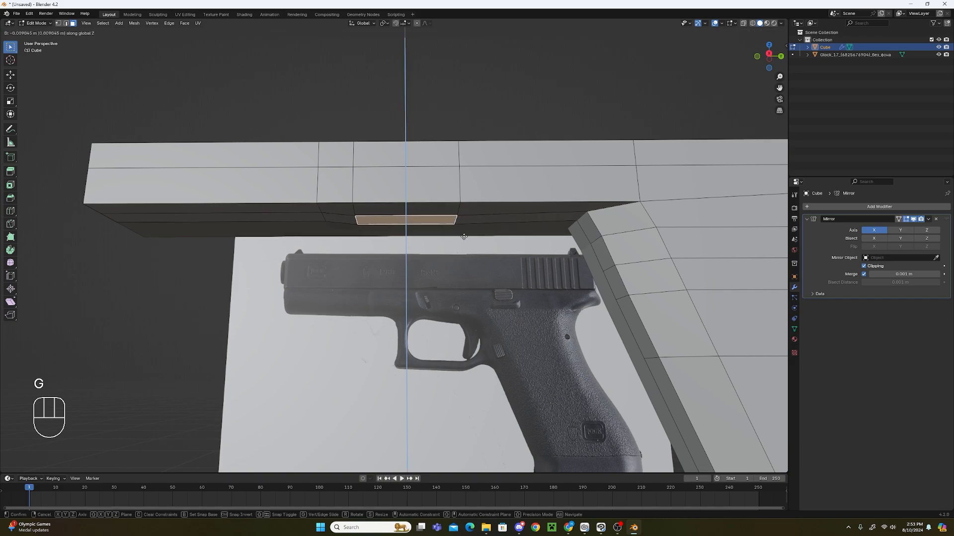
{"action": "left_click", "coordinate": [455, 260]}
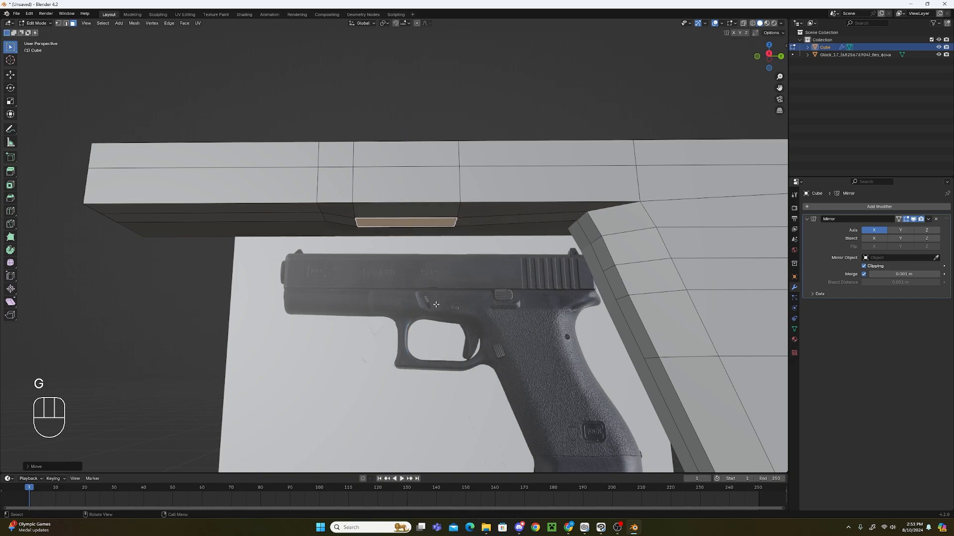
Extrude the lowered underside face down toward the trigger guard and narrow it along Y to the front post's width.
{"action": "key", "text": "KP_3"}
{"action": "scroll", "coordinate": [436, 304], "scroll_direction": "up", "scroll_amount": 5}
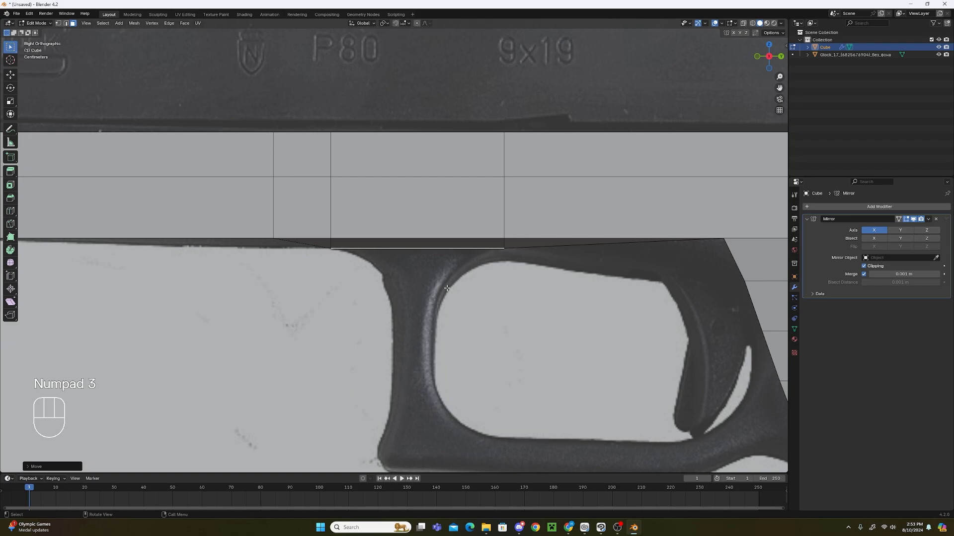
{"action": "scroll", "coordinate": [464, 312], "scroll_direction": "down", "scroll_amount": 2}
{"action": "middle_click_drag", "start_coordinate": [423, 325], "coordinate": [437, 315]}
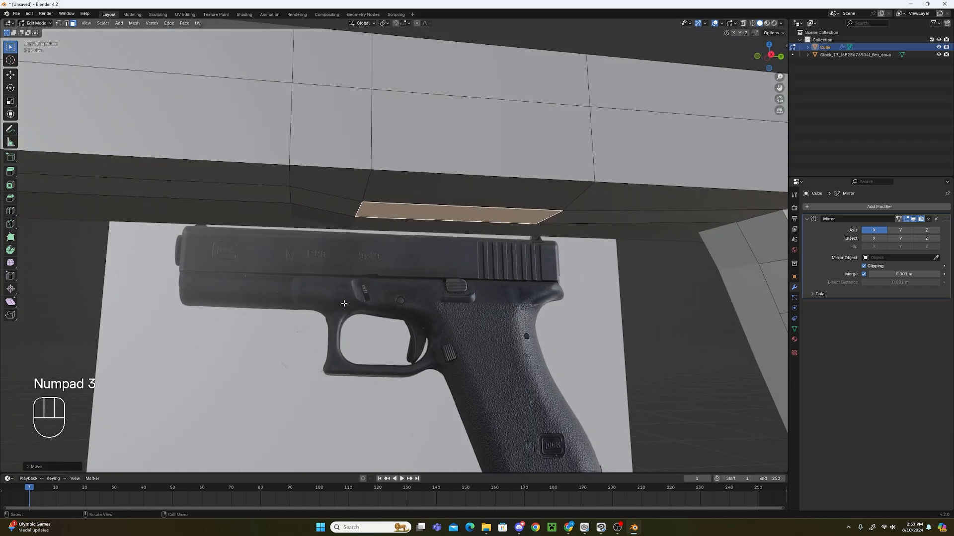
{"action": "key", "text": "KP_3"}
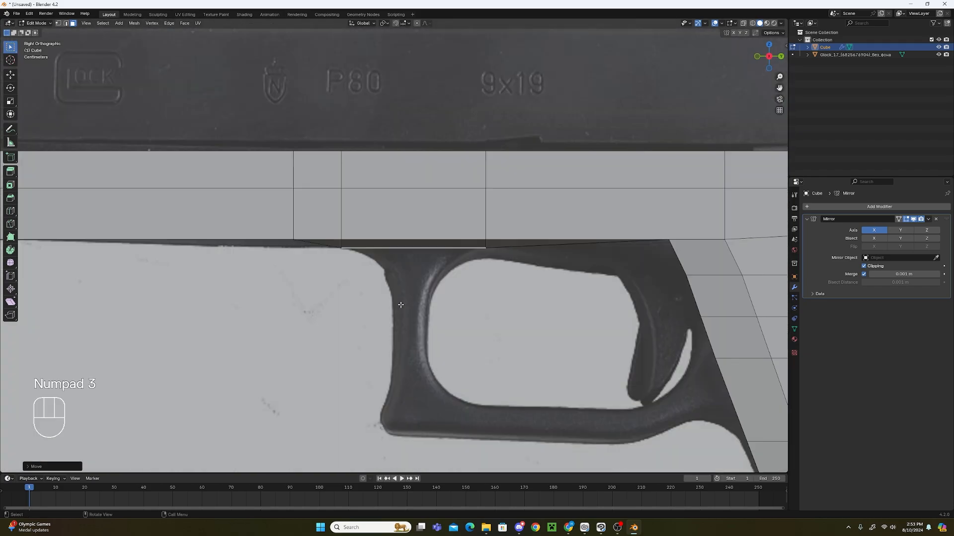
{"action": "scroll", "coordinate": [588, 251], "scroll_direction": "up", "scroll_amount": 2}
{"action": "key", "text": "e"}
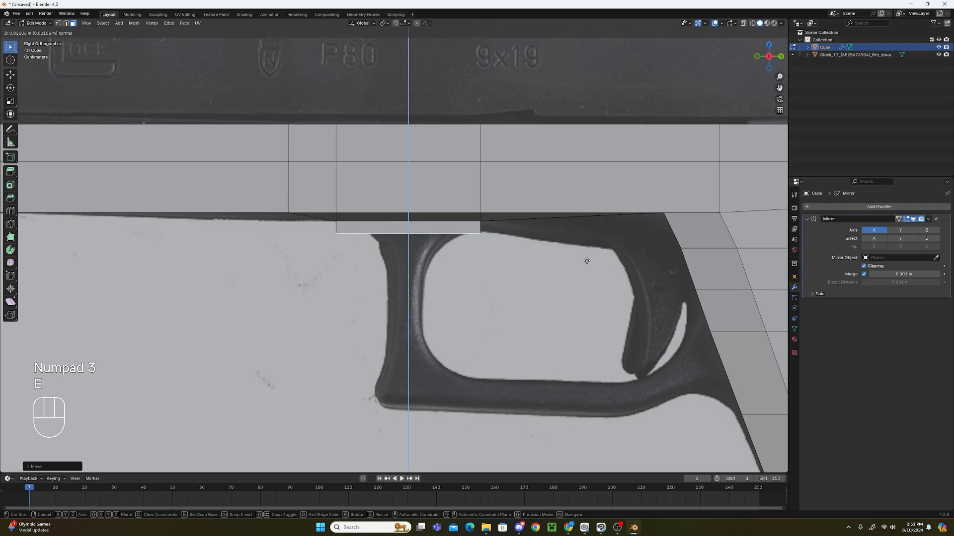
{"action": "key", "text": "s"}
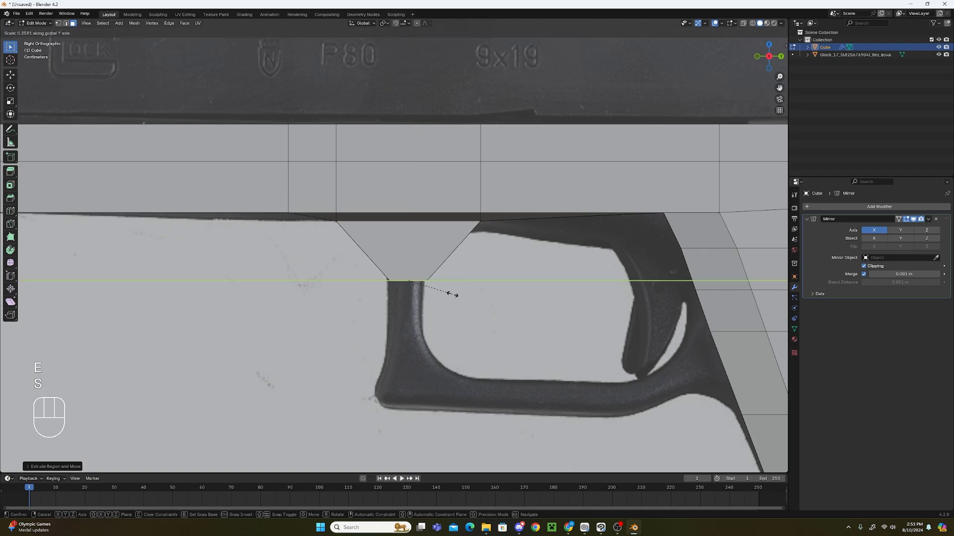
{"action": "left_click", "coordinate": [450, 293]}
{"action": "key", "text": "g"}
{"action": "left_click", "coordinate": [463, 293]}
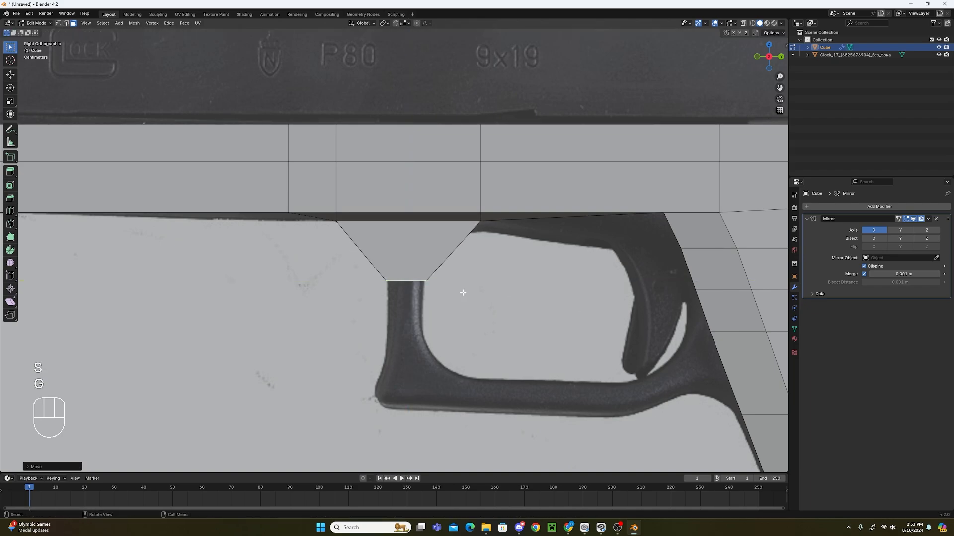
Turn on X-ray display and add a centred loop cut across the tapered trigger guard section.
{"action": "left_click", "coordinate": [744, 23]}
{"action": "scroll", "coordinate": [442, 249], "scroll_direction": "up", "scroll_amount": 3}
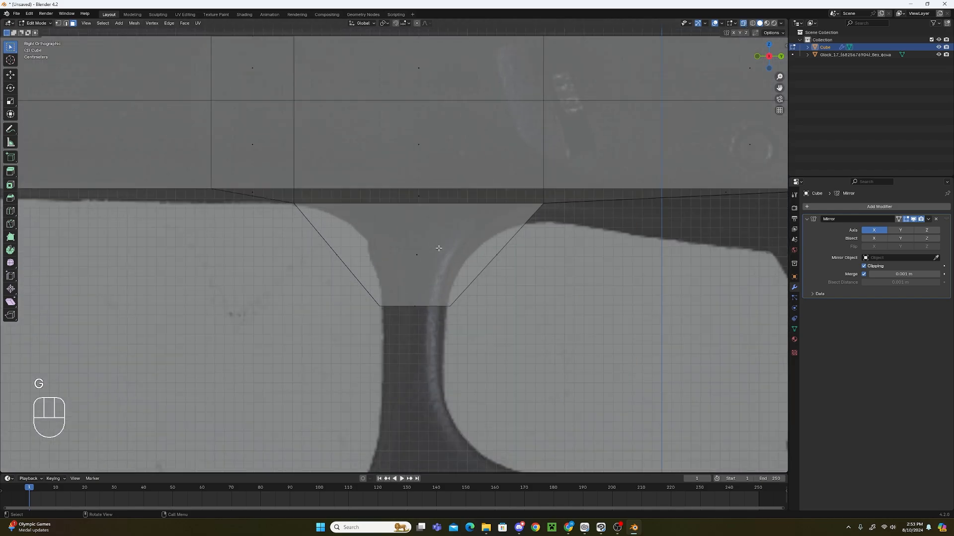
{"action": "key", "text": "ctrl+r"}
{"action": "left_click", "coordinate": [477, 255]}
{"action": "right_click", "coordinate": [482, 255]}
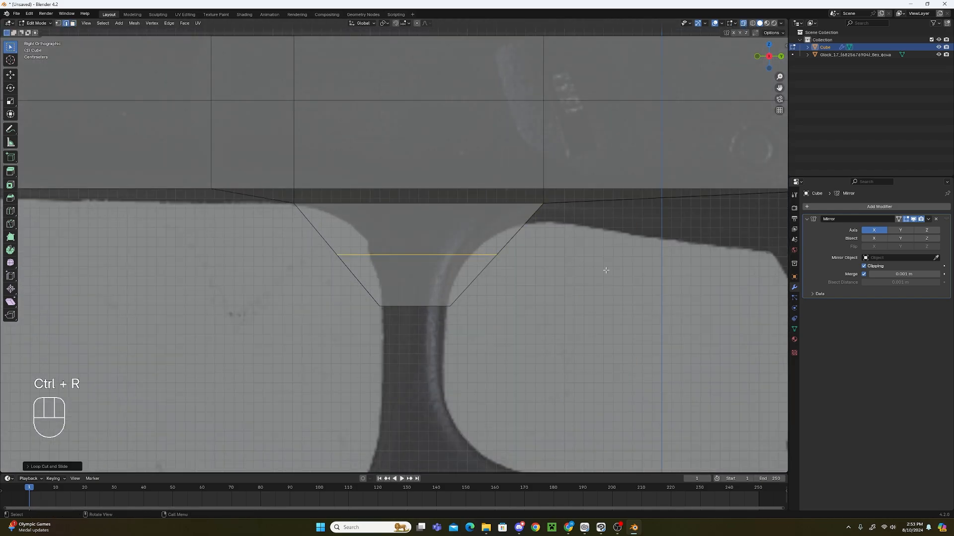
Scale the new loop's vertices inward along Y to match the curved outline of the guard post.
{"action": "left_click", "coordinate": [553, 264]}
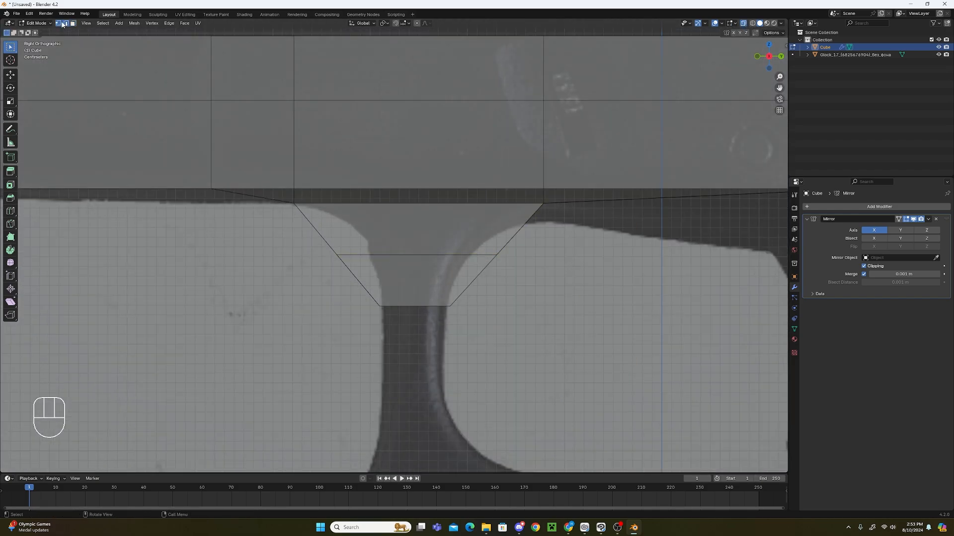
{"action": "key", "text": "b"}
{"action": "left_click_drag", "start_coordinate": [536, 246], "coordinate": [299, 263]}
{"action": "key", "text": "s"}
{"action": "key", "text": "y"}
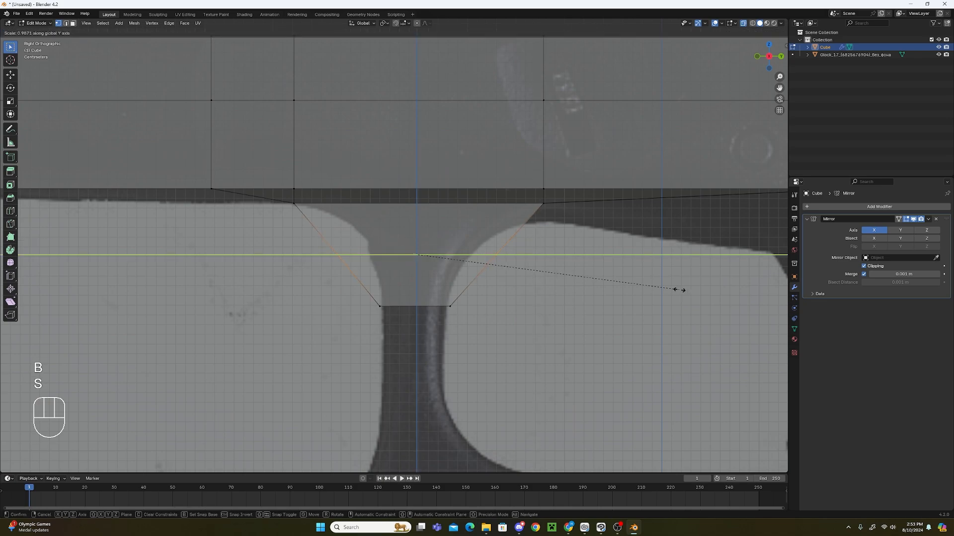
{"action": "left_click", "coordinate": [583, 276]}
{"action": "left_click", "coordinate": [489, 269]}
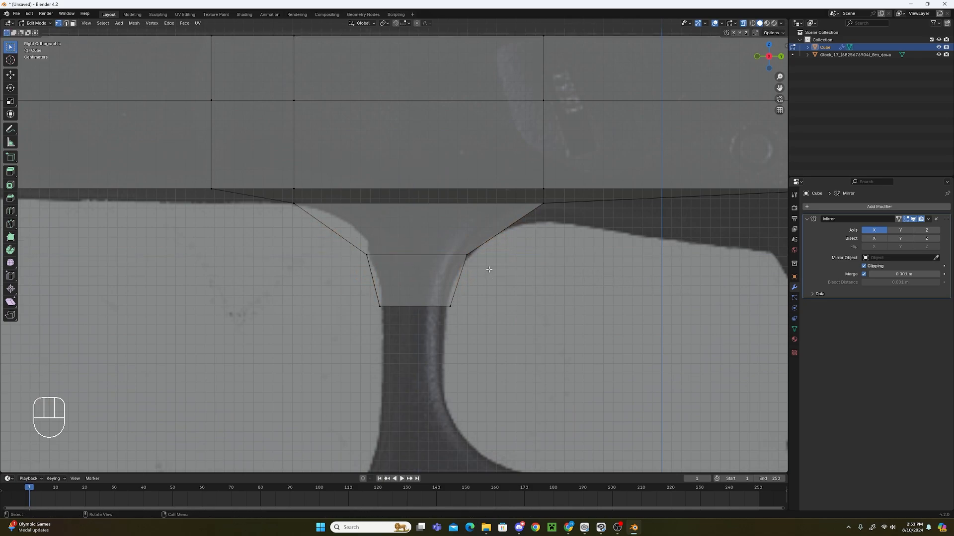
Add a centred loop cut in the upper taper and move its front vertices backward along Y onto the reference outline.
{"action": "key", "text": "ctrl+r"}
{"action": "left_click", "coordinate": [500, 234]}
{"action": "right_click", "coordinate": [500, 234]}
{"action": "left_click", "coordinate": [417, 229]}
{"action": "key", "text": "b"}
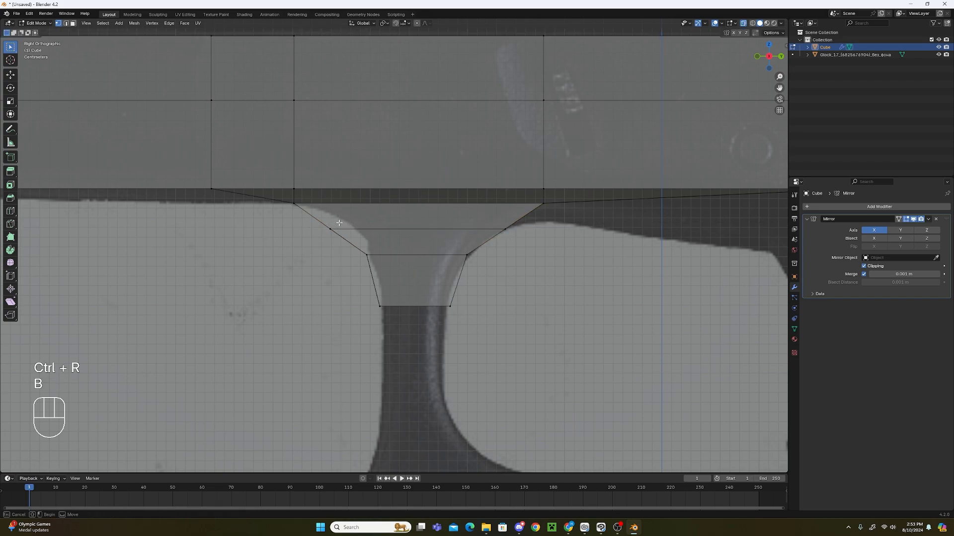
{"action": "left_click_drag", "start_coordinate": [339, 223], "coordinate": [320, 238]}
{"action": "key", "text": "g"}
{"action": "middle_click_drag", "start_coordinate": [368, 231], "coordinate": [395, 230]}
{"action": "left_click", "coordinate": [392, 230]}
Move the front vertices of the taper's middle loop slightly backward along Y onto the reference outline.
{"action": "key", "text": "b"}
{"action": "left_click_drag", "start_coordinate": [378, 250], "coordinate": [361, 265]}
{"action": "key", "text": "g"}
{"action": "middle_click_drag", "start_coordinate": [400, 263], "coordinate": [409, 263]}
{"action": "left_click", "coordinate": [409, 263]}
{"action": "left_click", "coordinate": [504, 318]}
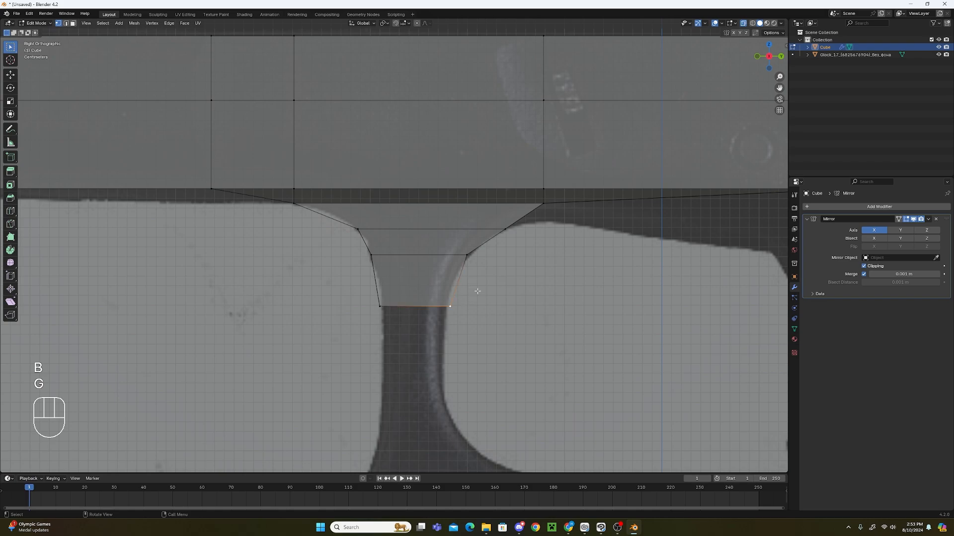
Add a centred loop cut in the taper's lowest section and move its rear vertices slightly forward along Y.
{"action": "key", "text": "ctrl+r"}
{"action": "left_click", "coordinate": [452, 280]}
{"action": "right_click", "coordinate": [452, 281]}
{"action": "key", "text": "b"}
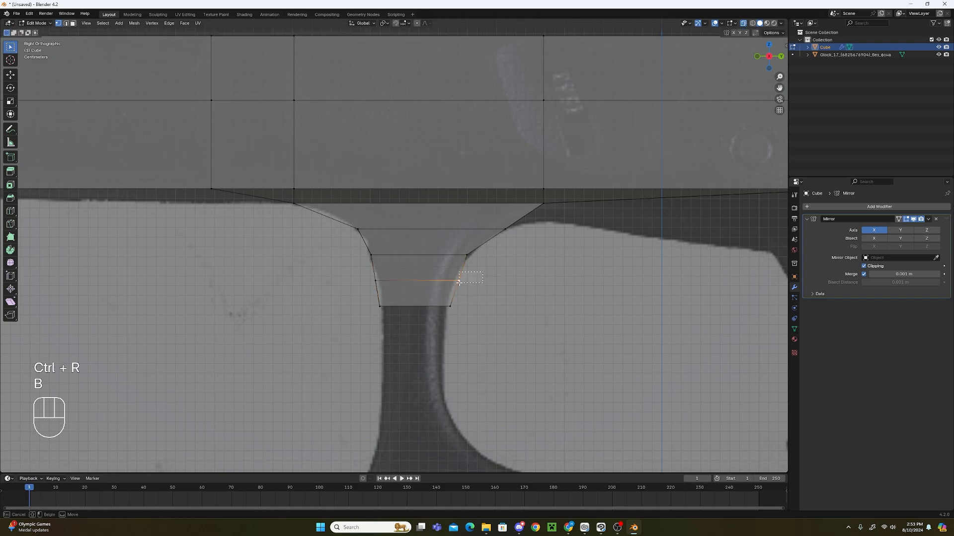
{"action": "left_click_drag", "start_coordinate": [459, 283], "coordinate": [452, 286]}
{"action": "key", "text": "g"}
{"action": "middle_click_drag", "start_coordinate": [493, 289], "coordinate": [488, 289]}
{"action": "left_click", "coordinate": [487, 289]}
{"action": "left_click", "coordinate": [467, 303]}
Extrude the bottom end of the trigger guard post straight down by about 0.11 m.
{"action": "key", "text": "b"}
{"action": "left_click_drag", "start_coordinate": [470, 298], "coordinate": [322, 338]}
{"action": "scroll", "coordinate": [487, 346], "scroll_direction": "down", "scroll_amount": 3}
{"action": "middle_click_drag", "start_coordinate": [487, 347], "coordinate": [483, 302], "text": "shift"}
{"action": "key", "text": "e"}
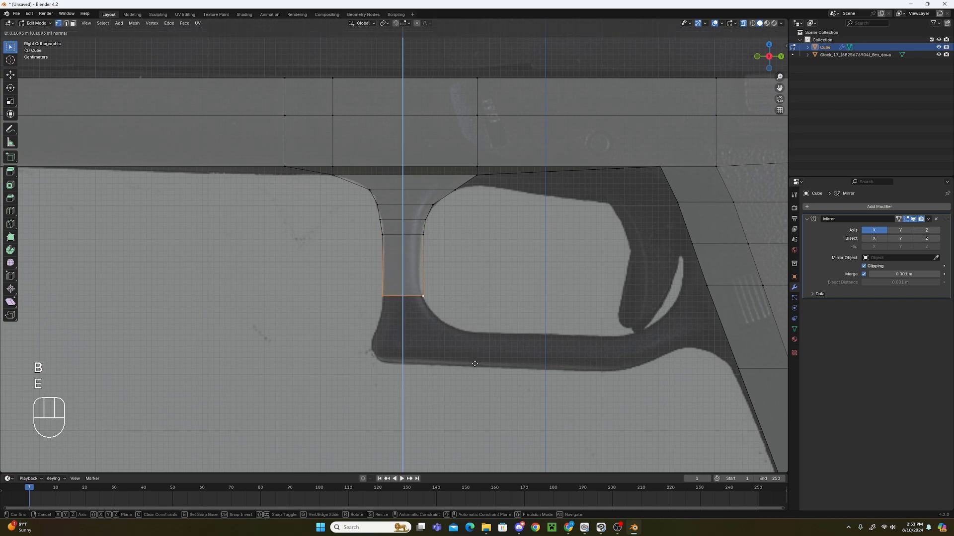
{"action": "left_click", "coordinate": [474, 366]}
Add a loop cut in the lower part of the guard post and move its rear vertices forward to the reference edge.
{"action": "scroll", "coordinate": [434, 289], "scroll_direction": "up", "scroll_amount": 5}
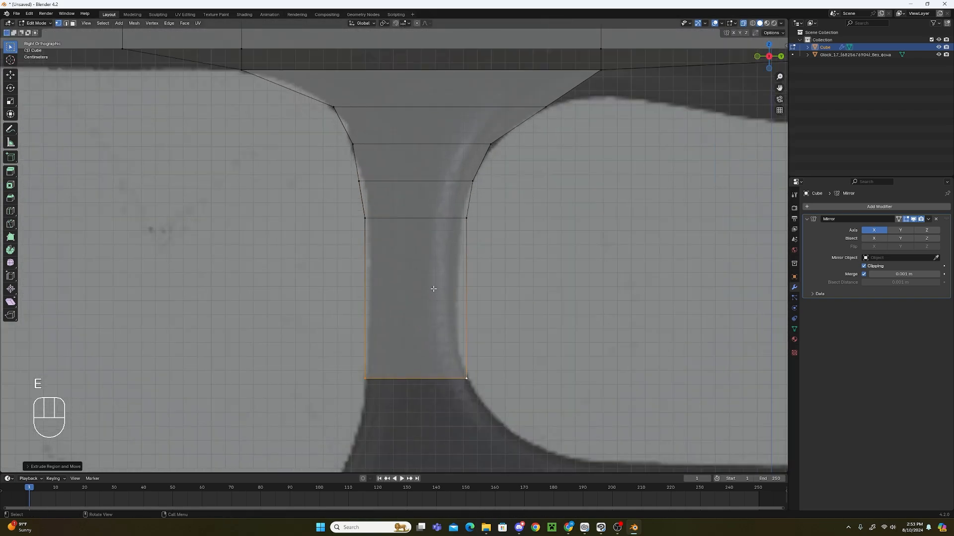
{"action": "key", "text": "ctrl+r"}
{"action": "left_click", "coordinate": [438, 297]}
{"action": "left_click", "coordinate": [437, 293]}
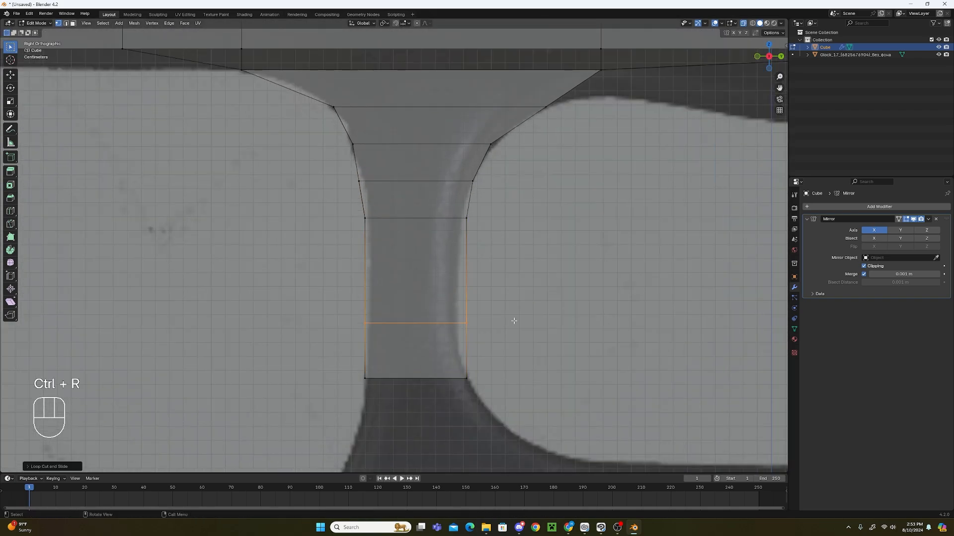
{"action": "key", "text": "b"}
{"action": "left_click_drag", "start_coordinate": [487, 313], "coordinate": [452, 333]}
{"action": "key", "text": "g"}
{"action": "left_click", "coordinate": [483, 291]}
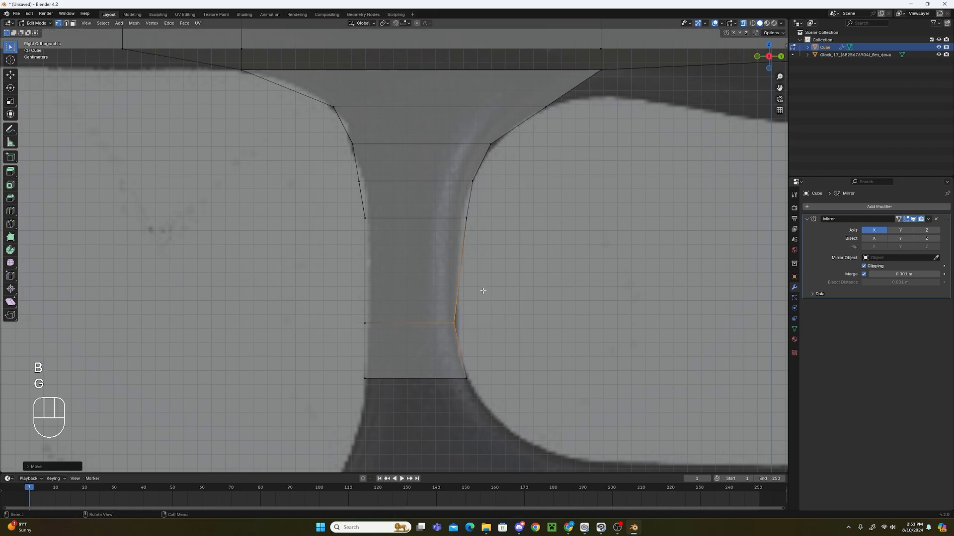
Add another loop cut near the top of the straight post section and align its rear vertices with the reference along Y.
{"action": "key", "text": "ctrl+r"}
{"action": "left_click", "coordinate": [451, 258]}
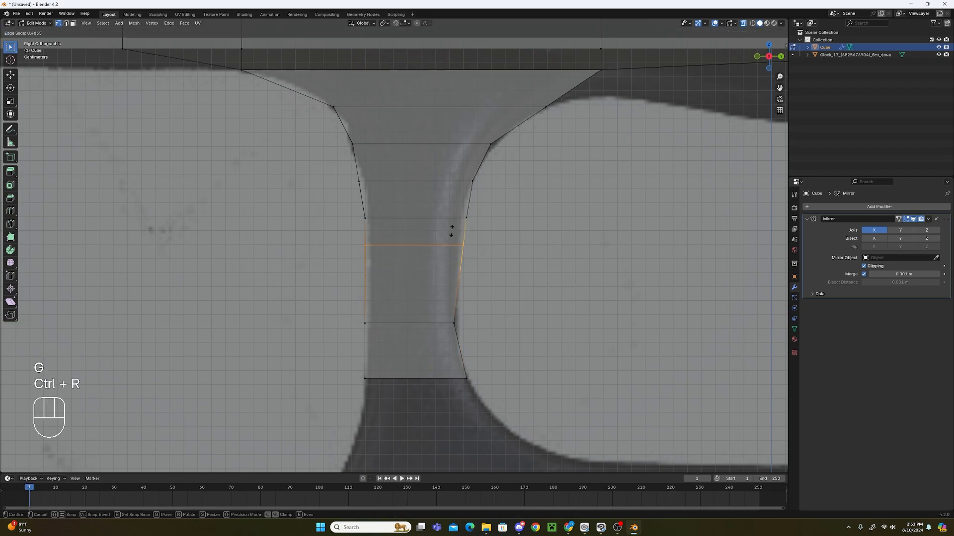
{"action": "left_click", "coordinate": [452, 232]}
{"action": "key", "text": "b"}
{"action": "left_click_drag", "start_coordinate": [494, 240], "coordinate": [439, 259]}
{"action": "key", "text": "g"}
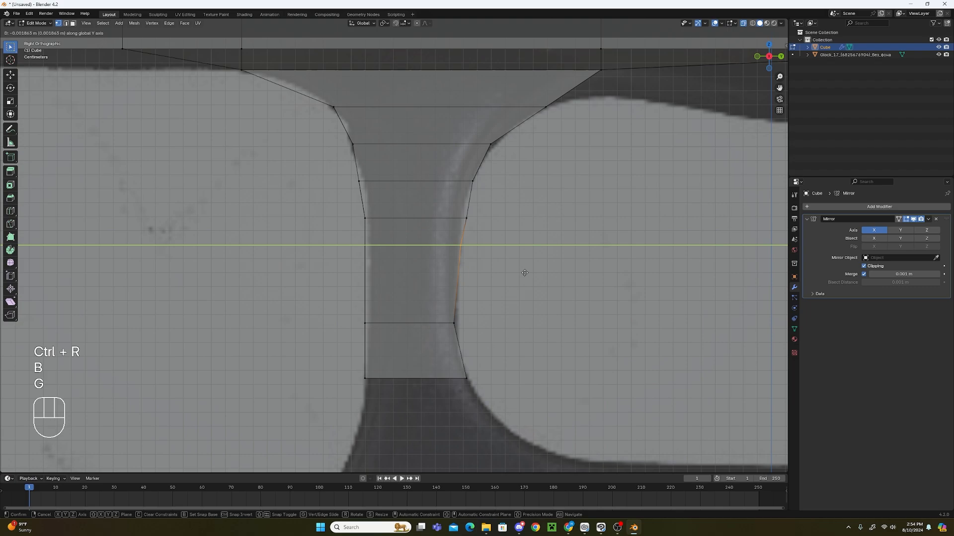
{"action": "left_click", "coordinate": [524, 272]}
Extrude the guard post's bottom end down to where the trigger guard bends into its lower bar.
{"action": "scroll", "coordinate": [524, 273], "scroll_direction": "down", "scroll_amount": 4}
{"action": "key", "text": "b"}
{"action": "left_click_drag", "start_coordinate": [374, 301], "coordinate": [400, 343]}
{"action": "key", "text": "e"}
{"action": "left_click", "coordinate": [423, 357]}
{"action": "left_click", "coordinate": [440, 330]}
Move the rear and front vertices of the post's bottom end outward along Y to follow the flared guard outline.
{"action": "key", "text": "b"}
{"action": "key", "text": "g"}
{"action": "key", "text": "y"}
{"action": "left_click", "coordinate": [503, 351]}
{"action": "key", "text": "b"}
{"action": "key", "text": "g"}
{"action": "key", "text": "y"}
{"action": "left_click", "coordinate": [412, 350]}
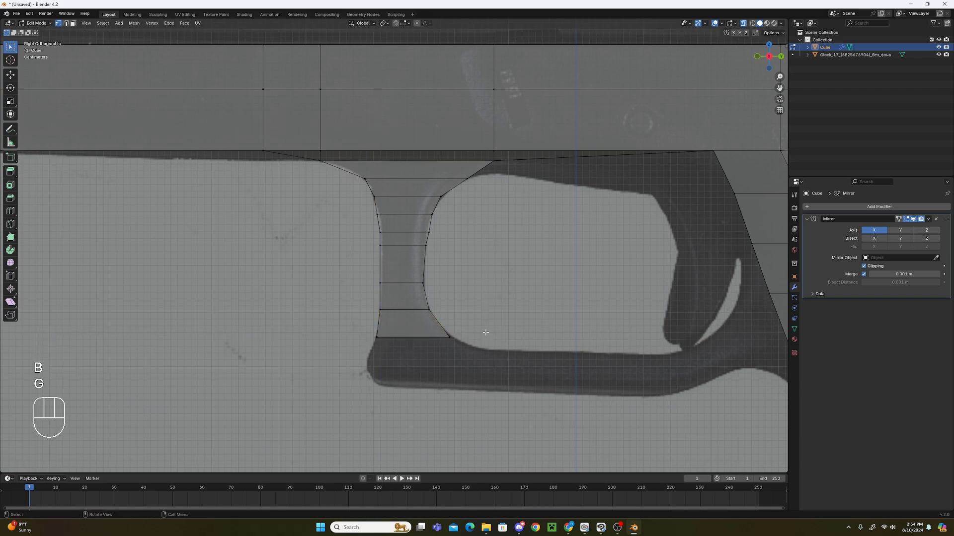
Extrude the guard post's bottom end down along Z to the lower edge of the trigger guard bar.
{"action": "key", "text": "e"}
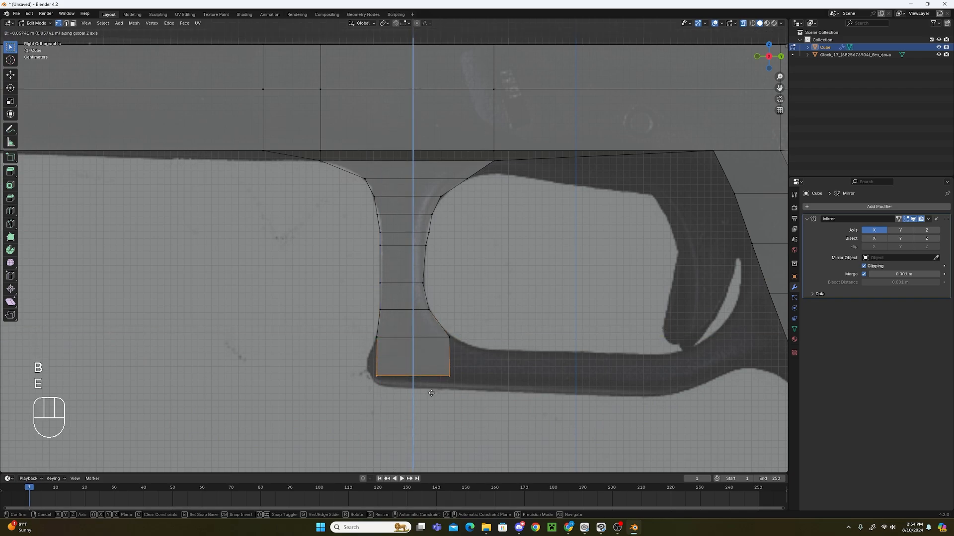
{"action": "left_click", "coordinate": [431, 402]}
{"action": "left_click", "coordinate": [385, 352]}
Extrude the front face of the post's base forward and scale it down to form the guard's rounded front corner.
{"action": "key", "text": "b"}
{"action": "left_click_drag", "start_coordinate": [389, 336], "coordinate": [361, 391]}
{"action": "scroll", "coordinate": [413, 387], "scroll_direction": "up", "scroll_amount": 3}
{"action": "middle_click_drag", "start_coordinate": [434, 395], "coordinate": [391, 219], "text": "shift"}
{"action": "key", "text": "e"}
{"action": "left_click", "coordinate": [488, 306]}
{"action": "key", "text": "s"}
{"action": "left_click", "coordinate": [383, 271]}
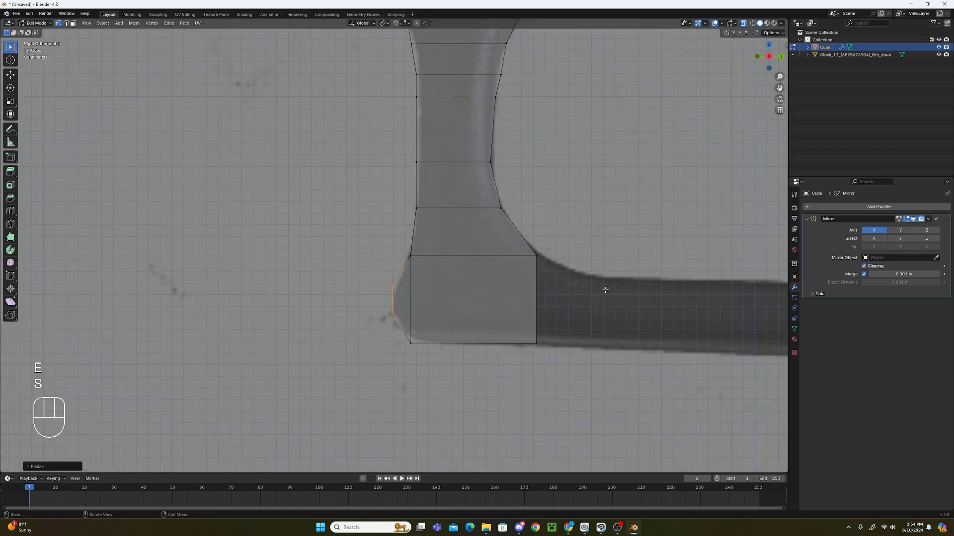
Extrude the base's rear face back along the trigger guard bar and lower the new end to the reference's bottom edge.
{"action": "scroll", "coordinate": [569, 259], "scroll_direction": "down", "scroll_amount": 3}
{"action": "middle_click_drag", "start_coordinate": [543, 266], "coordinate": [467, 288], "text": "shift"}
{"action": "key", "text": "b"}
{"action": "left_click_drag", "start_coordinate": [438, 264], "coordinate": [339, 361]}
{"action": "middle_click_drag", "start_coordinate": [550, 332], "coordinate": [478, 297], "text": "shift"}
{"action": "key", "text": "e"}
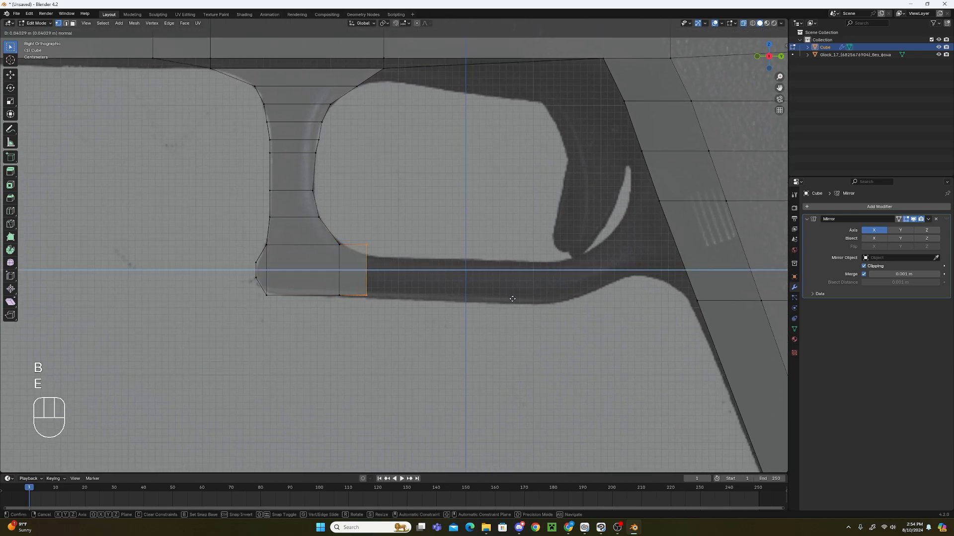
{"action": "left_click", "coordinate": [703, 292]}
{"action": "key", "text": "g"}
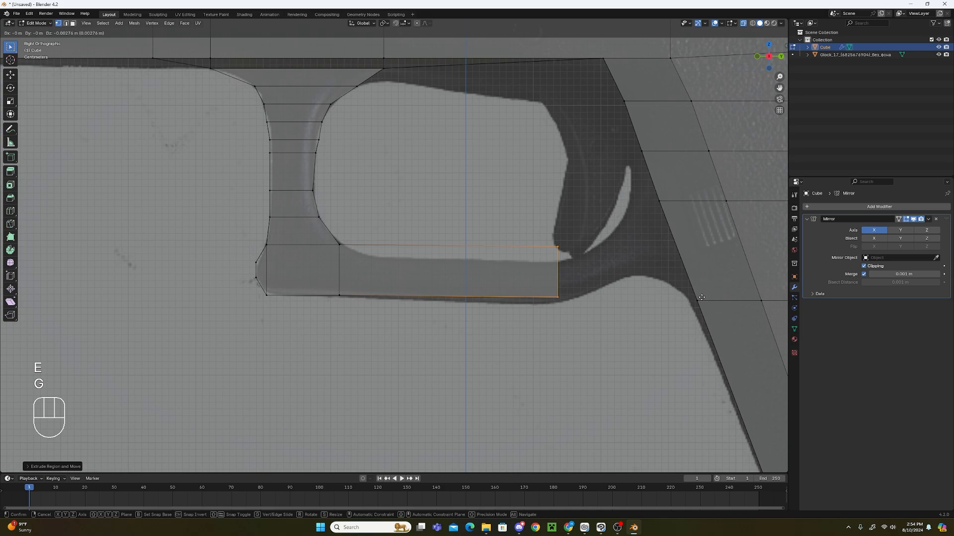
{"action": "left_click", "coordinate": [613, 267]}
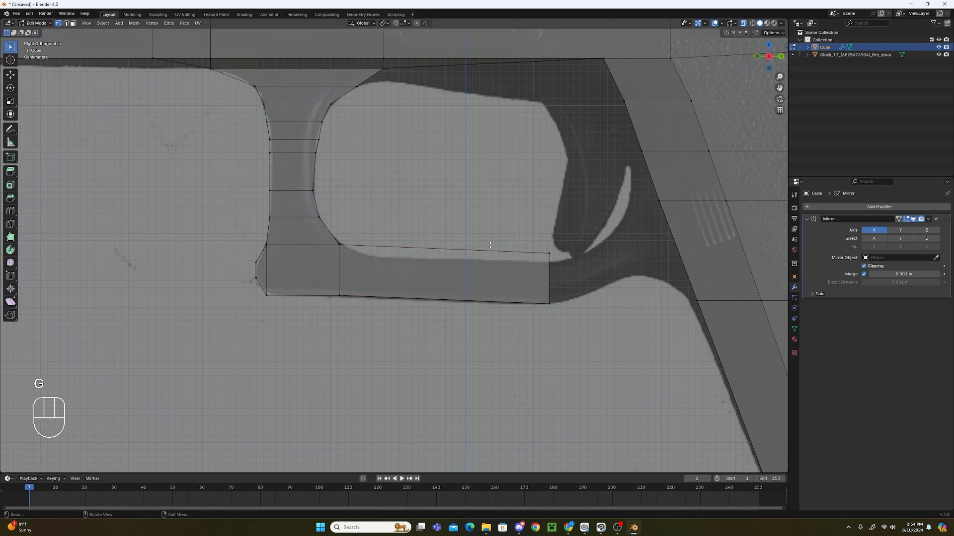
Add a loop cut near the front of the guard bar and lower its top vertices onto the inner curve.
{"action": "key", "text": "ctrl+r"}
{"action": "left_click", "coordinate": [394, 270]}
{"action": "left_click", "coordinate": [329, 265]}
{"action": "key", "text": "b"}
{"action": "left_click_drag", "start_coordinate": [394, 213], "coordinate": [362, 256]}
{"action": "key", "text": "g"}
{"action": "left_click", "coordinate": [390, 276]}
{"action": "left_click", "coordinate": [565, 269]}
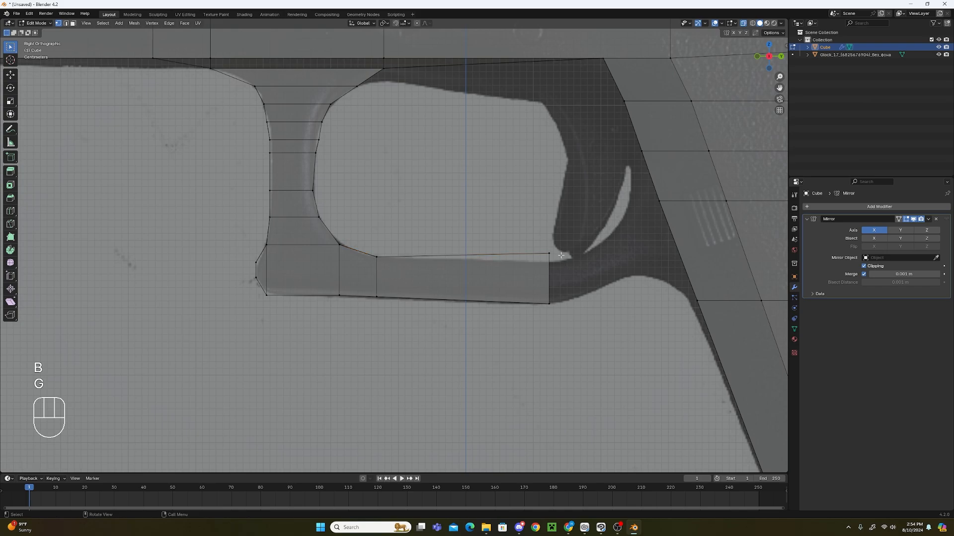
Lower the top vertices of the guard bar's rear end to meet the reference's inner edge.
{"action": "key", "text": "b"}
{"action": "left_click_drag", "start_coordinate": [567, 243], "coordinate": [541, 296]}
{"action": "key", "text": "g"}
{"action": "left_click", "coordinate": [557, 266]}
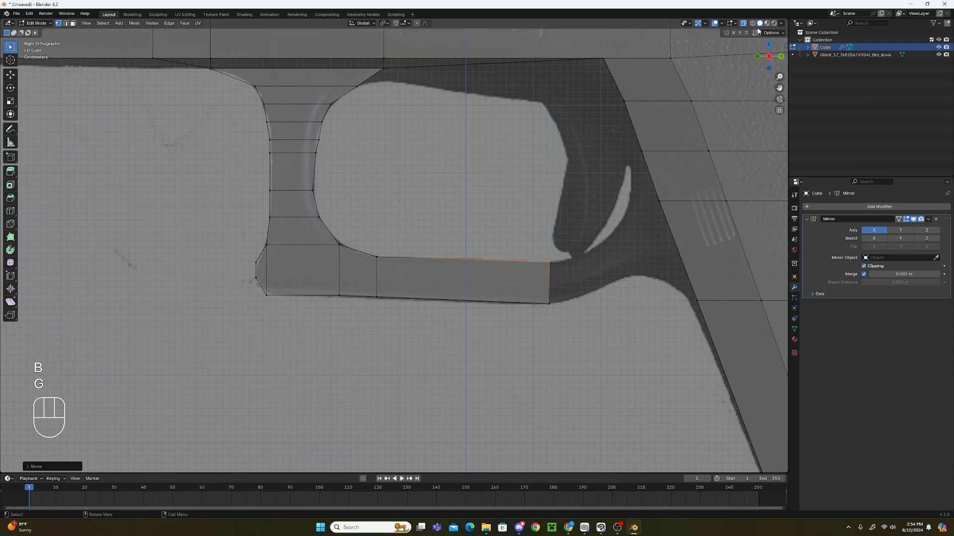
{"action": "middle_click_drag", "start_coordinate": [556, 248], "coordinate": [616, 247]}
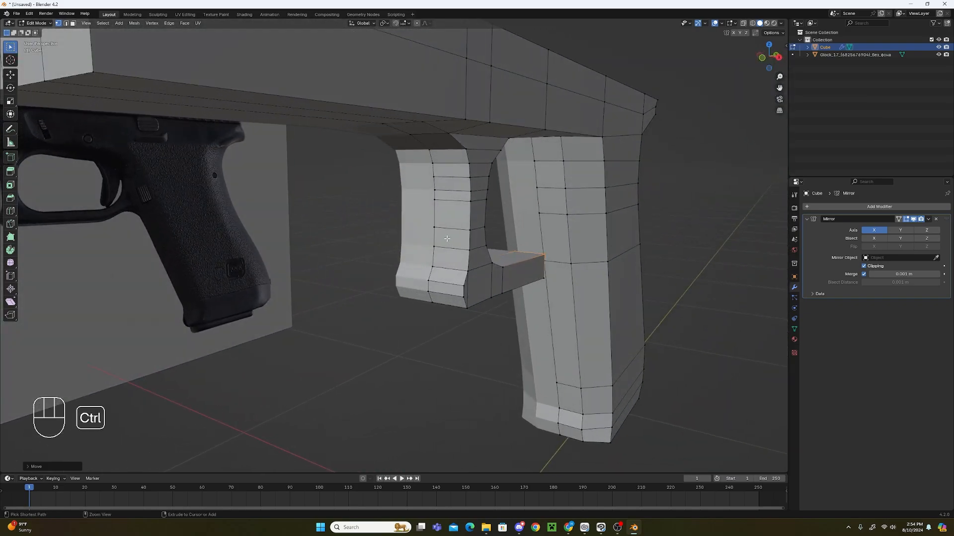
{"action": "key", "text": "ctrl+r"}
{"action": "right_click", "coordinate": [449, 238]}
{"action": "middle_click_drag", "start_coordinate": [609, 283], "coordinate": [530, 283]}
{"action": "scroll", "coordinate": [522, 286], "scroll_direction": "up", "scroll_amount": 2}
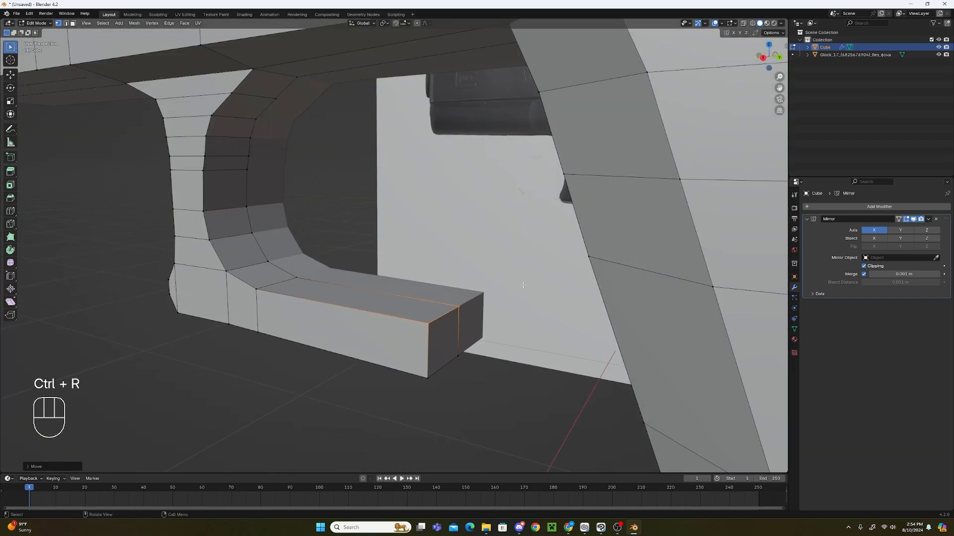
{"action": "key", "text": "KP_3"}
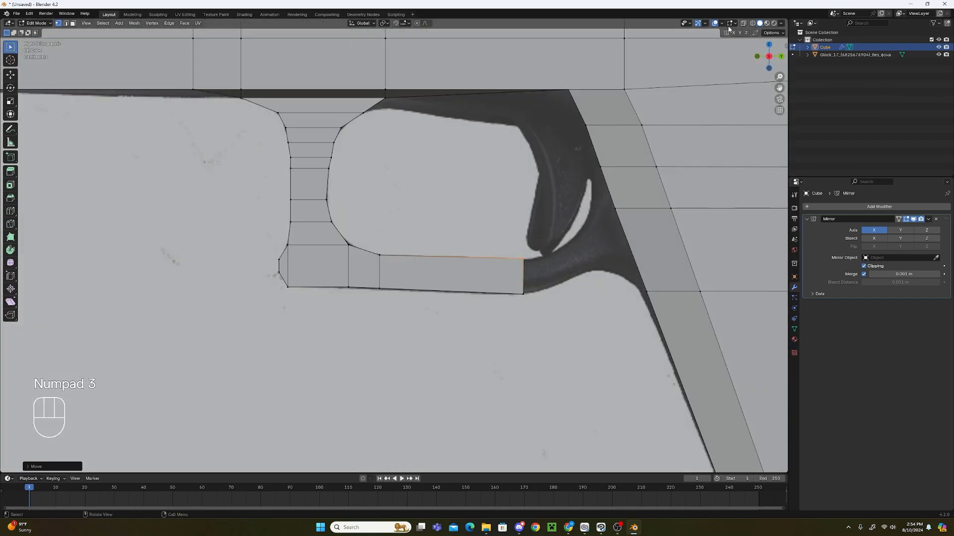
{"action": "left_click", "coordinate": [743, 23]}
Extrude the guard bar's rear end toward the grip and raise it to follow the upward bend.
{"action": "left_click", "coordinate": [554, 238]}
{"action": "key", "text": "b"}
{"action": "left_click_drag", "start_coordinate": [555, 238], "coordinate": [521, 298]}
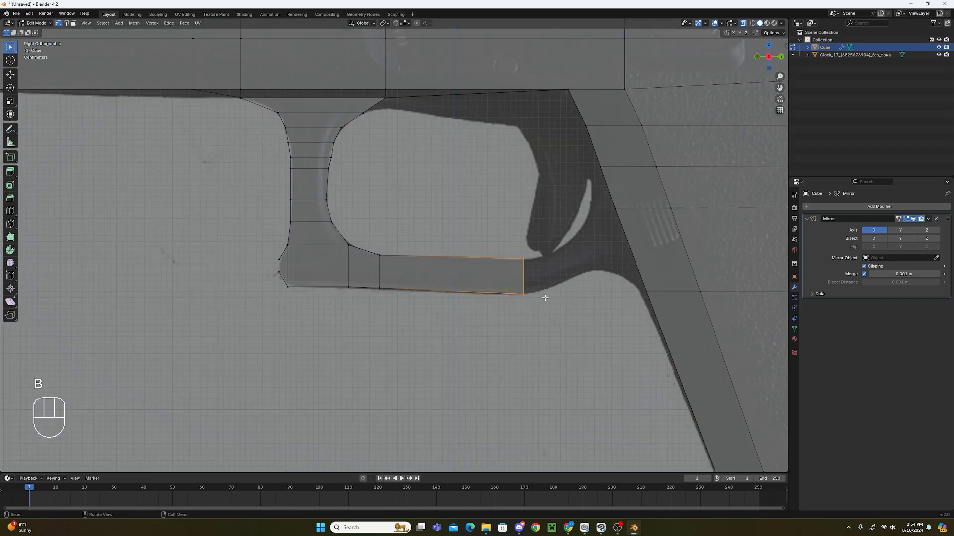
{"action": "key", "text": "e"}
{"action": "left_click", "coordinate": [636, 303]}
{"action": "key", "text": "g"}
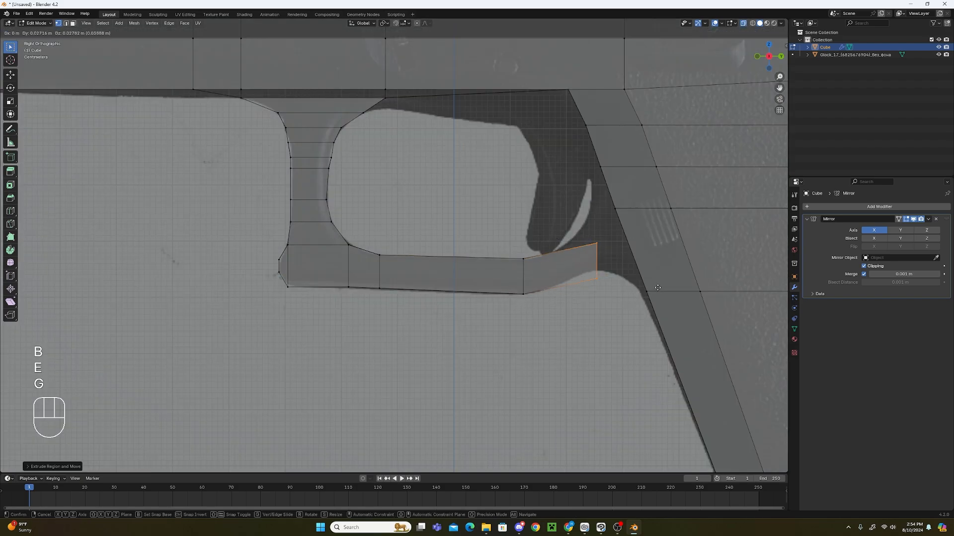
{"action": "left_click", "coordinate": [652, 275]}
Rotate the new rear end to match the bend's angle and reposition it on the reference outline.
{"action": "key", "text": "r"}
{"action": "left_click", "coordinate": [651, 262]}
{"action": "key", "text": "g"}
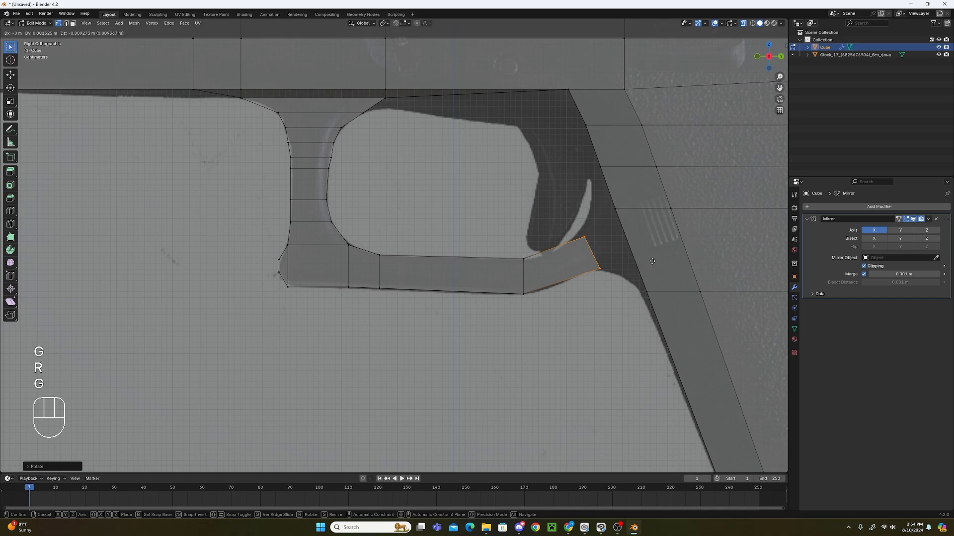
{"action": "left_click", "coordinate": [652, 261]}
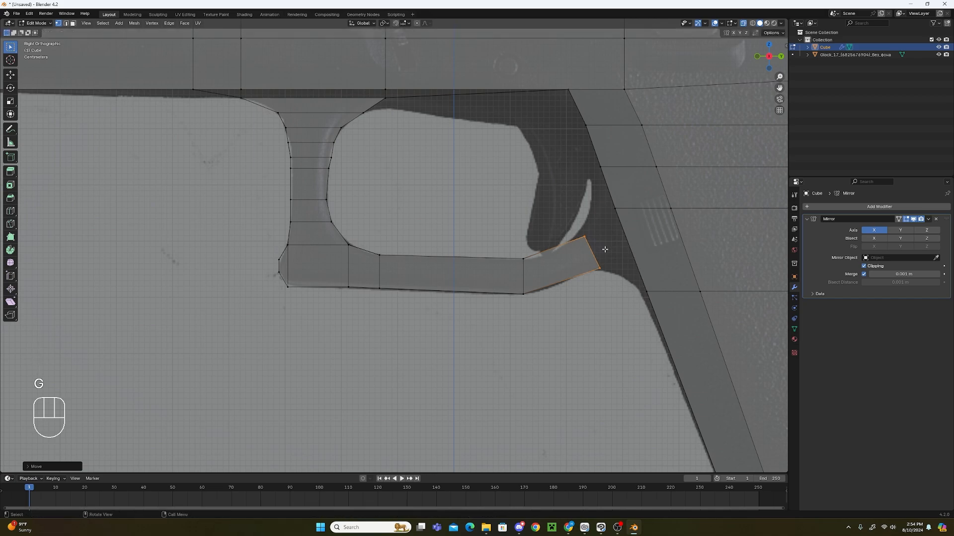
{"action": "left_click", "coordinate": [564, 290]}
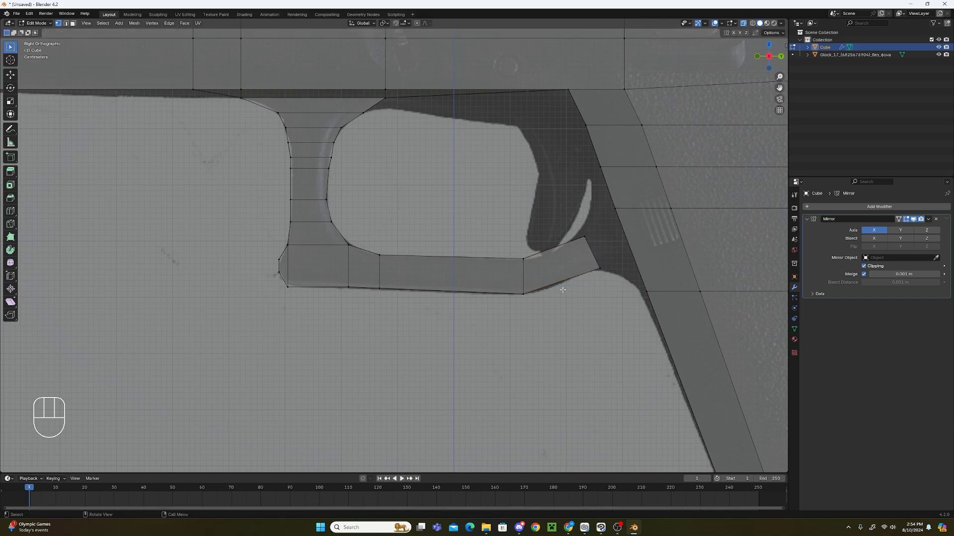
Add a loop cut midway along the rising rear section and fit its upper and lower vertices to the reference.
{"action": "key", "text": "ctrl+r"}
{"action": "left_click", "coordinate": [558, 264]}
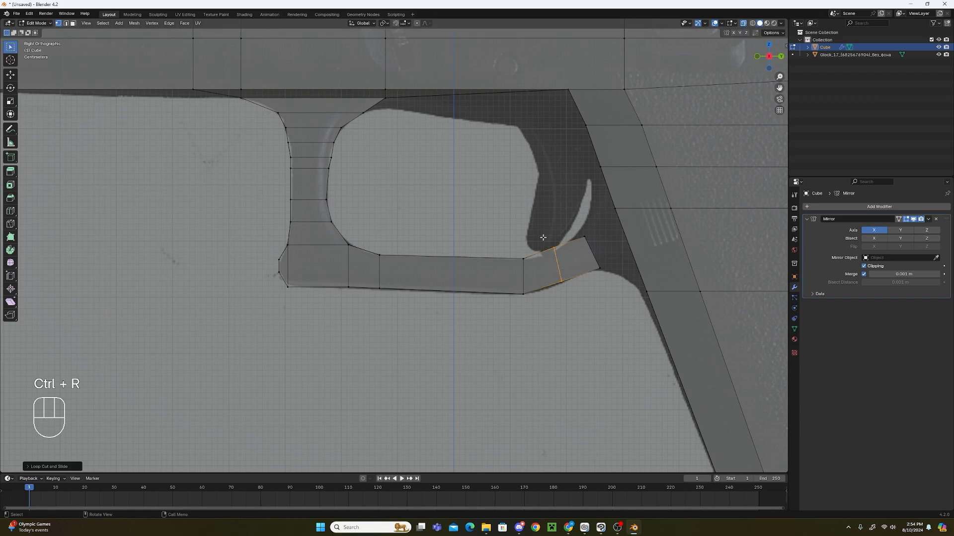
{"action": "key", "text": "b"}
{"action": "key", "text": "g"}
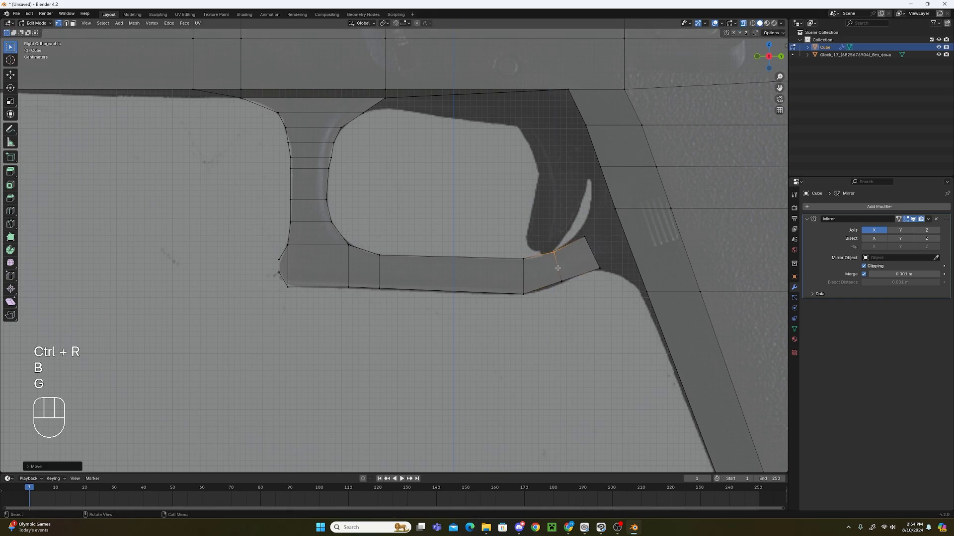
{"action": "left_click", "coordinate": [568, 276]}
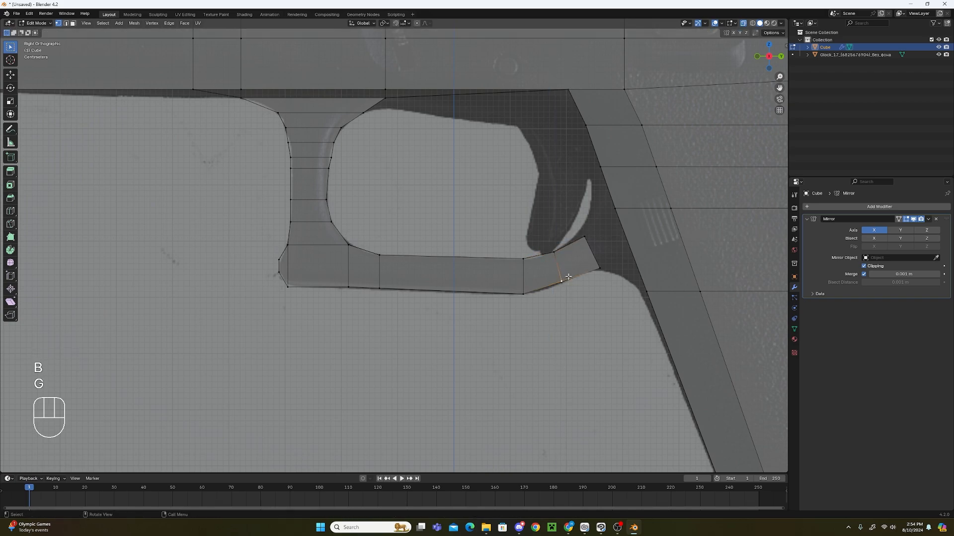
Raise the upper vertices of the guard's rear end along Z to follow the curve behind the trigger.
{"action": "left_click", "coordinate": [595, 225]}
{"action": "key", "text": "b"}
{"action": "left_click_drag", "start_coordinate": [581, 219], "coordinate": [612, 245]}
{"action": "key", "text": "g"}
{"action": "key", "text": "z"}
{"action": "left_click", "coordinate": [636, 233]}
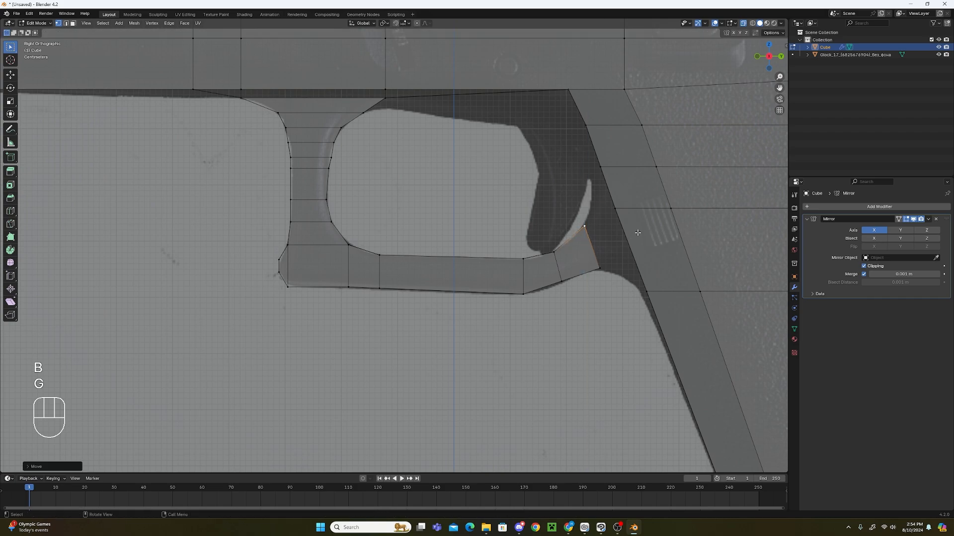
{"action": "key", "text": "g"}
{"action": "scroll", "coordinate": [641, 261], "scroll_direction": "down", "scroll_amount": 1}
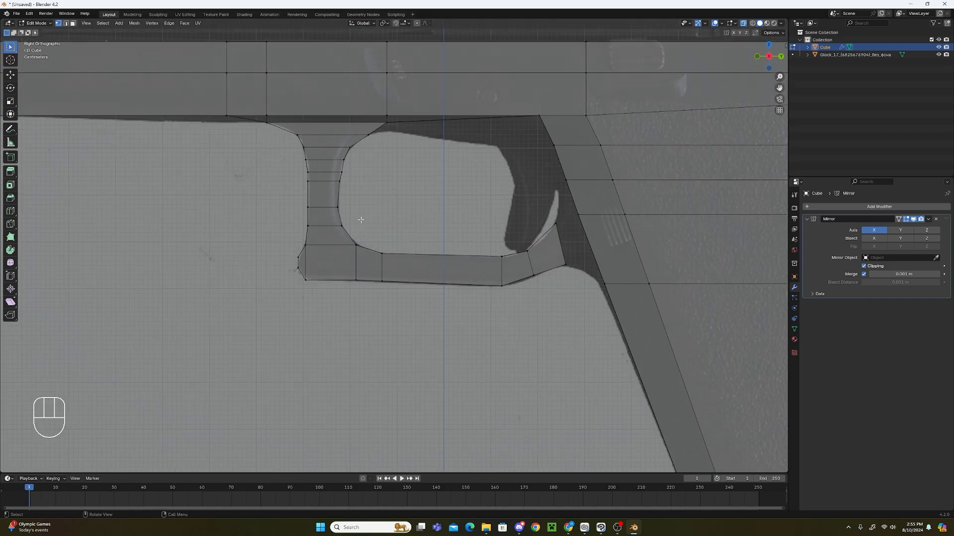
Add a centred lengthwise loop cut through the trigger guard's lower bar from its front corner to its rear end.
{"action": "key", "text": "ctrl+r"}
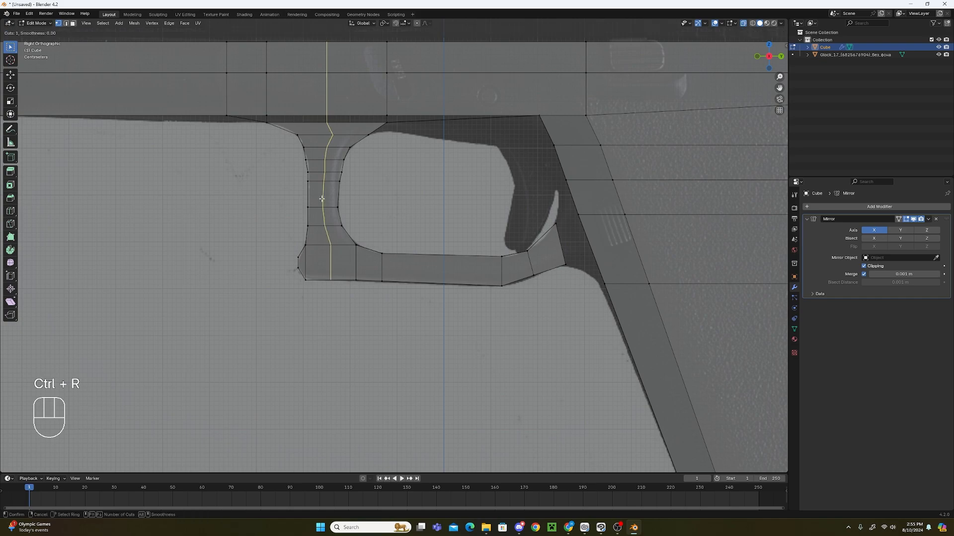
{"action": "left_click", "coordinate": [524, 264]}
{"action": "right_click", "coordinate": [525, 264]}
{"action": "middle_click_drag", "start_coordinate": [570, 187], "coordinate": [547, 208], "text": "shift"}
{"action": "left_click", "coordinate": [547, 207]}
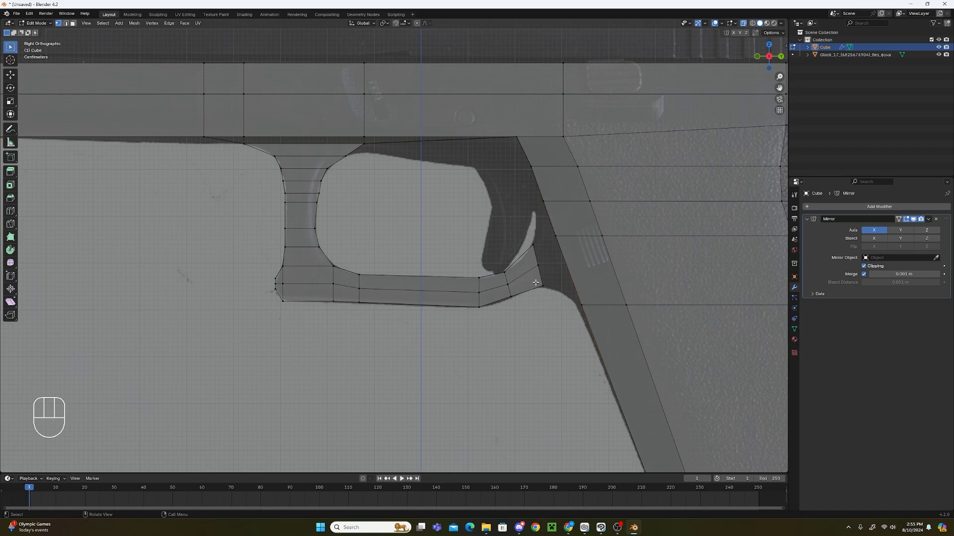
{"action": "left_click", "coordinate": [571, 239]}
{"action": "key", "text": "b"}
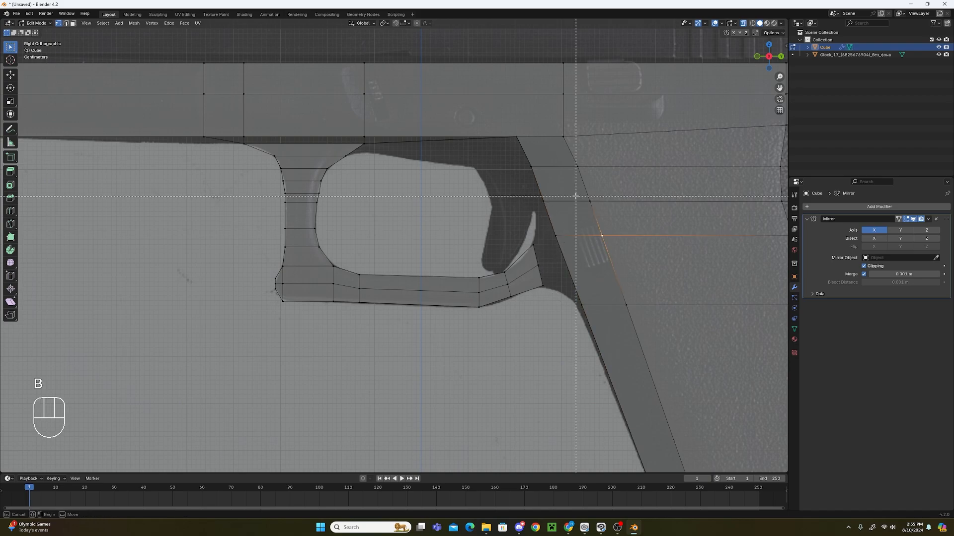
{"action": "left_click_drag", "start_coordinate": [575, 189], "coordinate": [525, 324]}
{"action": "left_click", "coordinate": [595, 298]}
{"action": "key", "text": "b"}
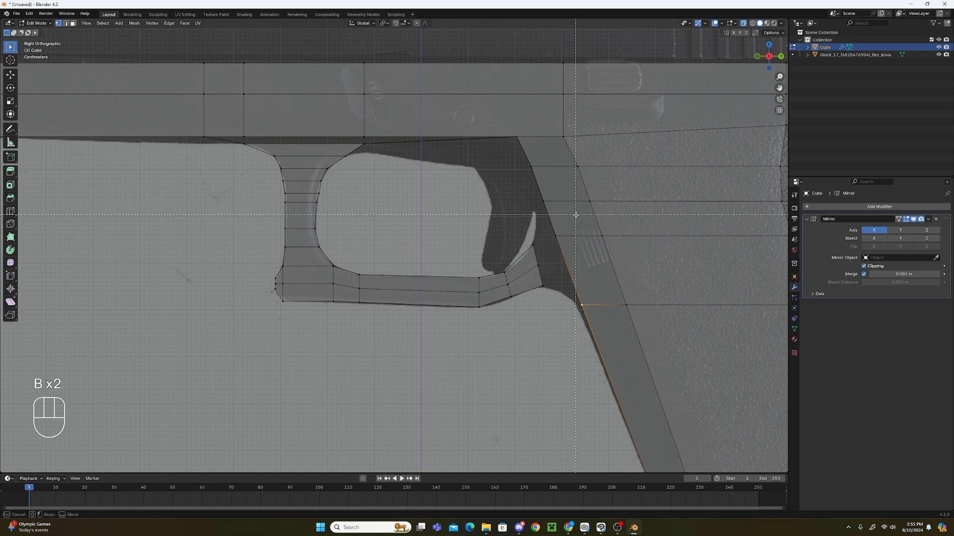
{"action": "left_click_drag", "start_coordinate": [576, 296], "coordinate": [559, 315]}
{"action": "key", "text": "b"}
{"action": "key", "text": "b"}
{"action": "left_click", "coordinate": [545, 286]}
{"action": "middle_click_drag", "start_coordinate": [546, 286], "coordinate": [448, 305]}
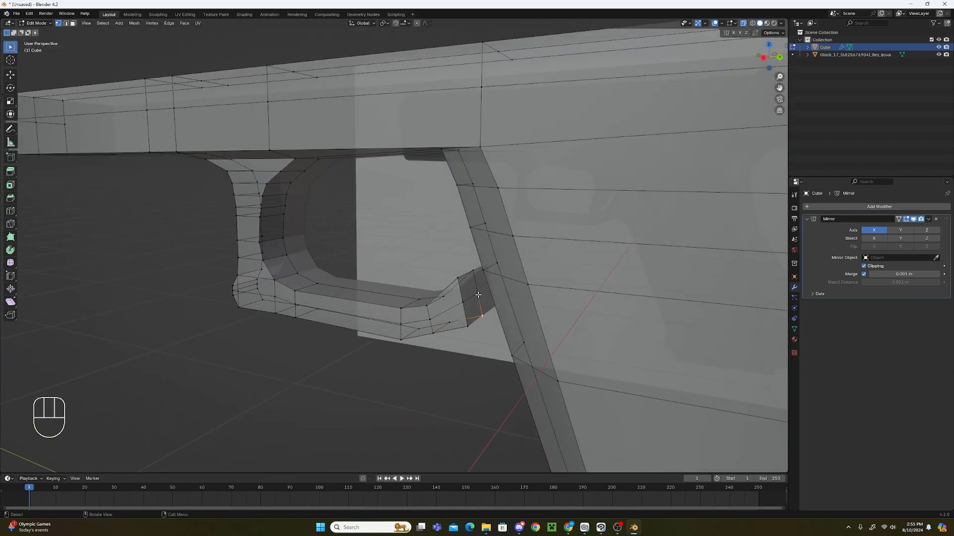
{"action": "left_click", "coordinate": [744, 24]}
{"action": "mouse_move", "coordinate": [625, 259]}
{"action": "middle_mouse_down"}
{"action": "mouse_move", "coordinate": [643, 254]}
{"action": "mouse_move", "coordinate": [641, 275]}
{"action": "mouse_move", "coordinate": [540, 238]}
{"action": "middle_mouse_up"}
{"action": "scroll", "coordinate": [643, 255], "scroll_direction": "up", "scroll_amount": 3}
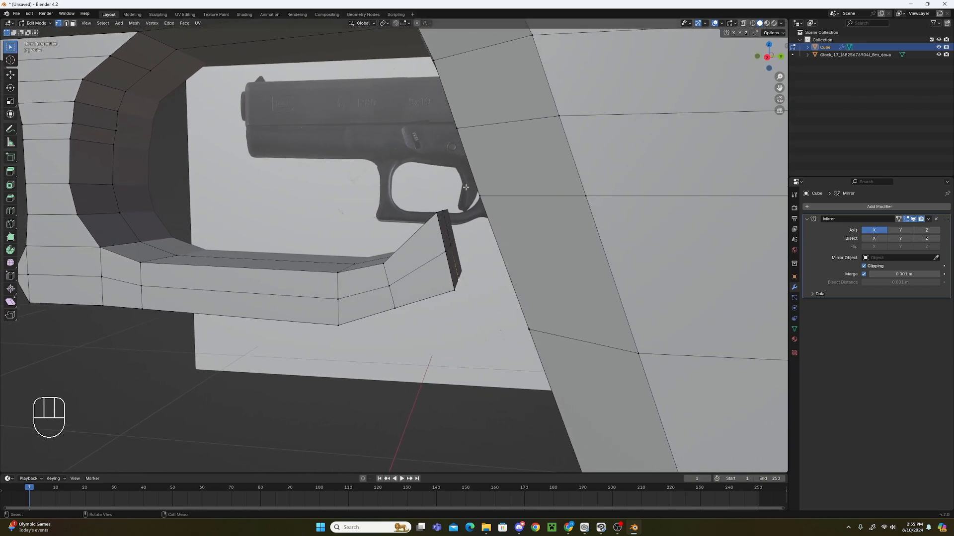
{"action": "key", "text": "KP_3"}
{"action": "left_click", "coordinate": [744, 25]}
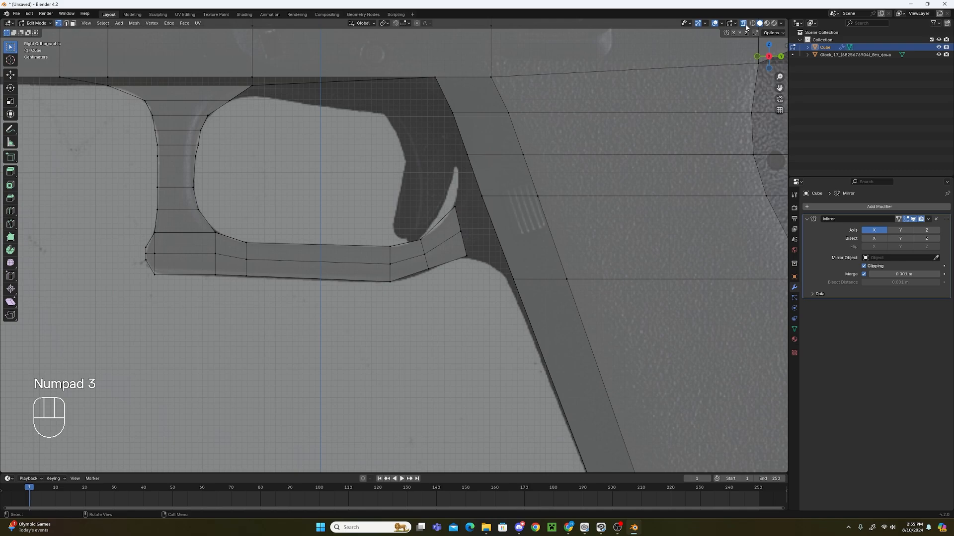
Delete the end faces of the trigger guard and the facing faces on the front of the grip.
{"action": "key", "text": "b"}
{"action": "left_click_drag", "start_coordinate": [490, 181], "coordinate": [451, 273]}
{"action": "key", "text": "b"}
{"action": "left_click_drag", "start_coordinate": [529, 248], "coordinate": [503, 290]}
{"action": "key", "text": "b"}
{"action": "left_click_drag", "start_coordinate": [487, 151], "coordinate": [460, 165]}
{"action": "scroll", "coordinate": [581, 259], "scroll_direction": "down", "scroll_amount": 1}
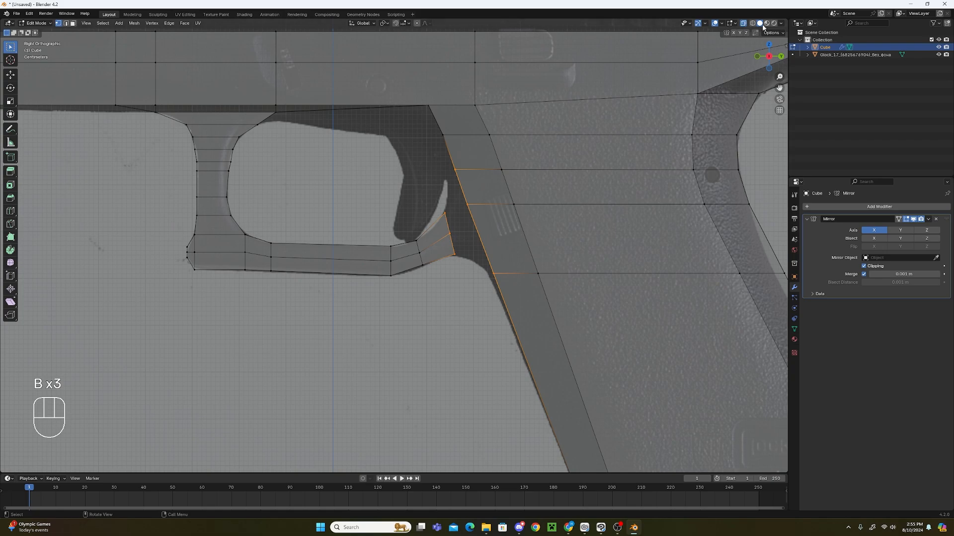
{"action": "left_click", "coordinate": [744, 25]}
{"action": "middle_click_drag", "start_coordinate": [586, 224], "coordinate": [491, 280]}
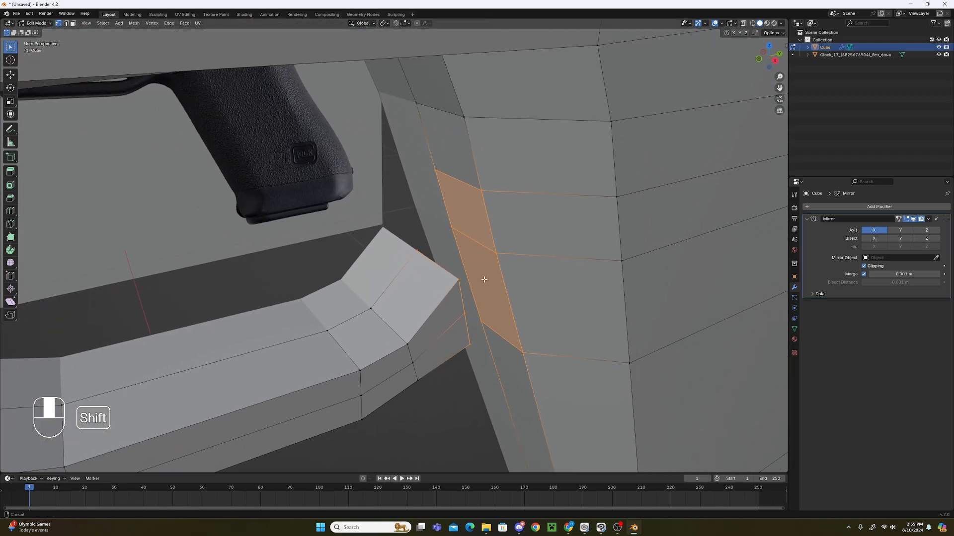
{"action": "key", "text": "x"}
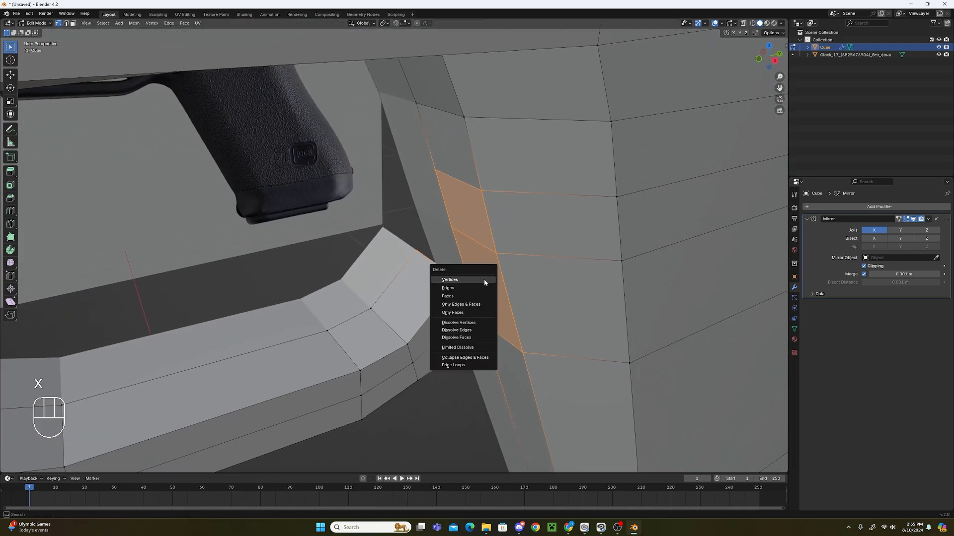
{"action": "left_click", "coordinate": [478, 296]}
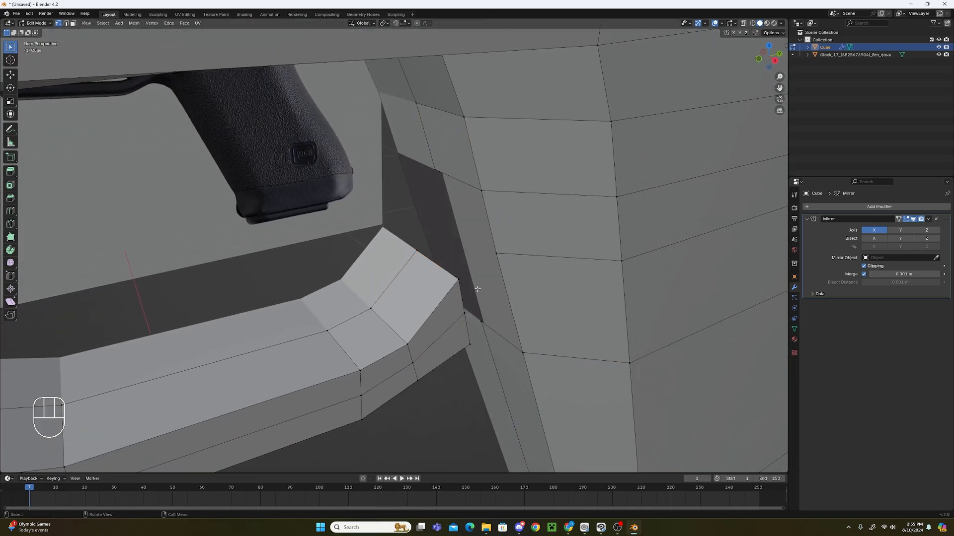
Fill a face between the top edge of the guard's open end and the grip opening's upper edge.
{"action": "scroll", "coordinate": [477, 288], "scroll_direction": "down", "scroll_amount": 3}
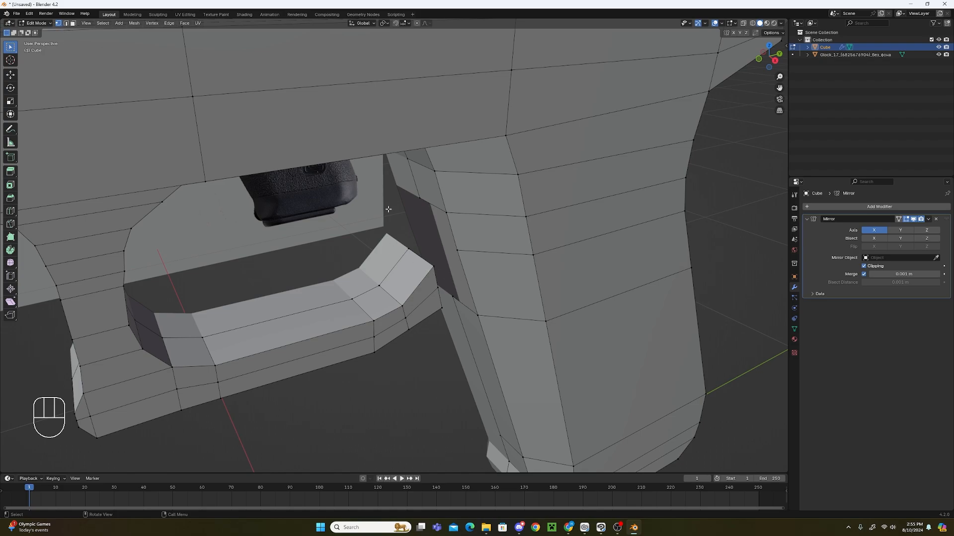
{"action": "scroll", "coordinate": [486, 264], "scroll_direction": "up", "scroll_amount": 5}
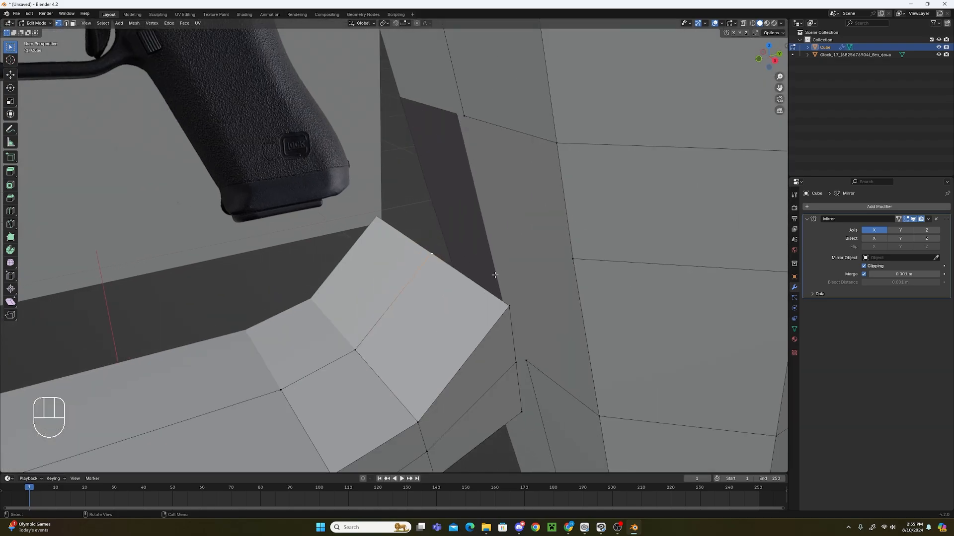
{"action": "left_click", "coordinate": [546, 143], "text": "shift"}
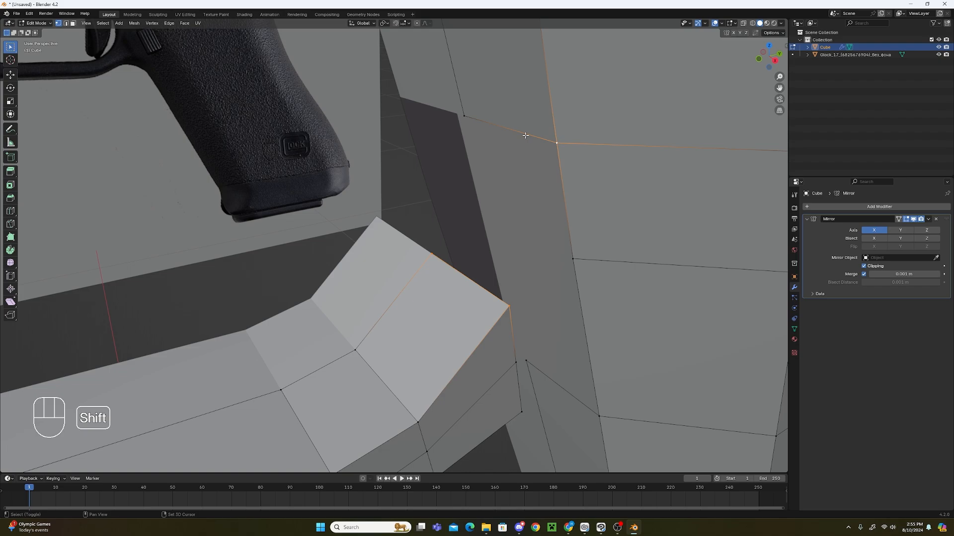
{"action": "key", "text": "f"}
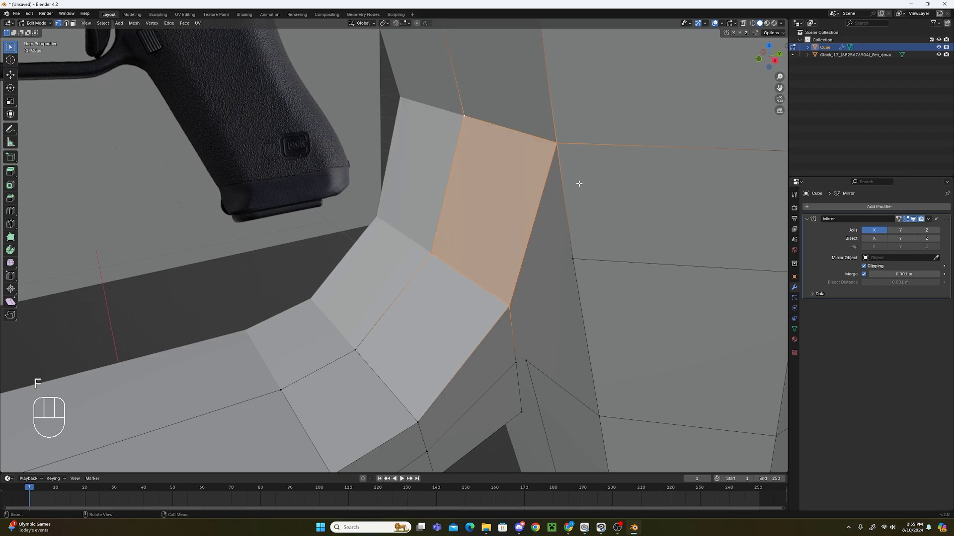
Fill the two side faces bridging the trigger guard's open rear end and the front edge of the grip.
{"action": "middle_click_drag", "start_coordinate": [579, 183], "coordinate": [441, 208]}
{"action": "left_click", "coordinate": [427, 197]}
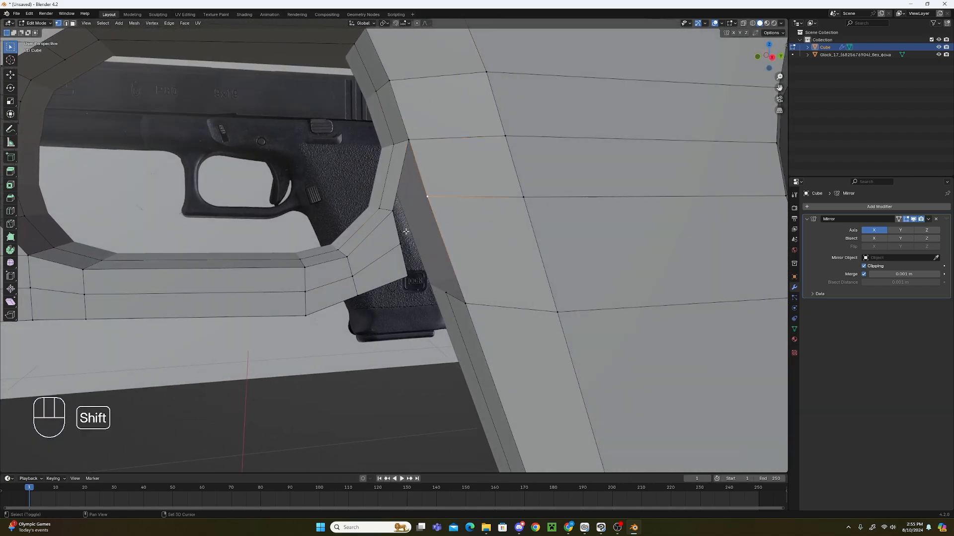
{"action": "left_click", "coordinate": [407, 141], "text": "shift"}
{"action": "key", "text": "f"}
{"action": "left_click", "coordinate": [400, 243]}
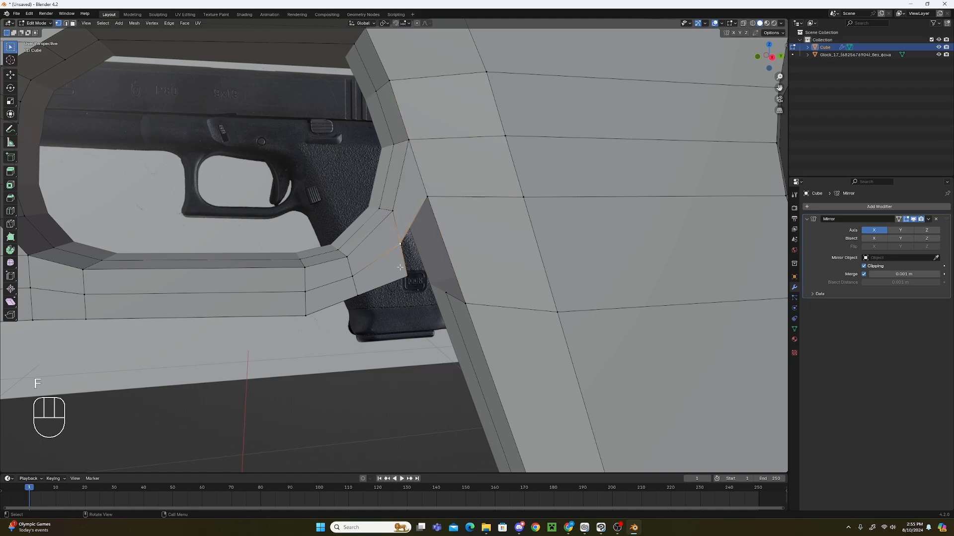
{"action": "left_click", "coordinate": [405, 271], "text": "shift"}
{"action": "left_click", "coordinate": [466, 305], "text": "shift"}
{"action": "key", "text": "f"}
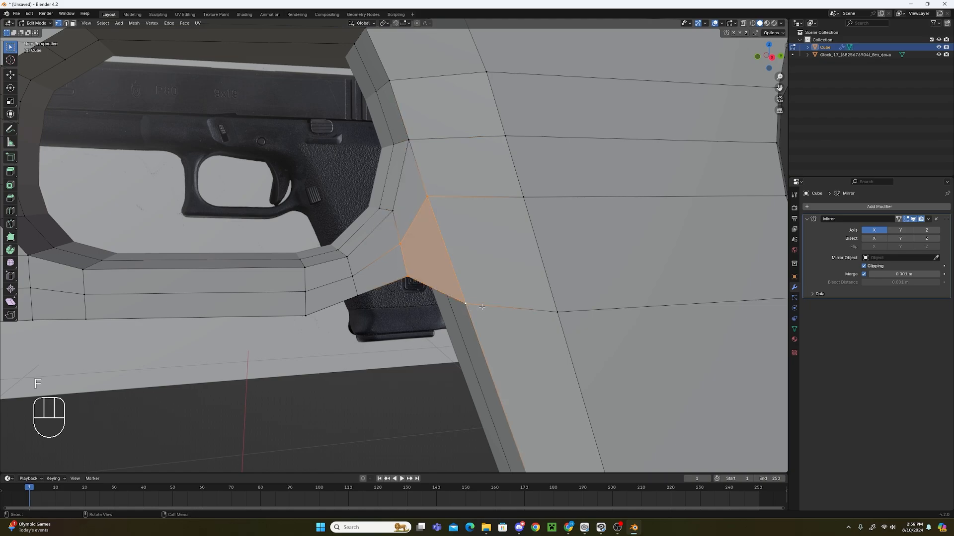
Try to fill the underside gap between the guard's rear end and the grip from its corner vertices.
{"action": "middle_click_drag", "start_coordinate": [483, 304], "coordinate": [496, 278]}
{"action": "left_click", "coordinate": [500, 240]}
{"action": "left_click", "coordinate": [467, 257], "text": "shift"}
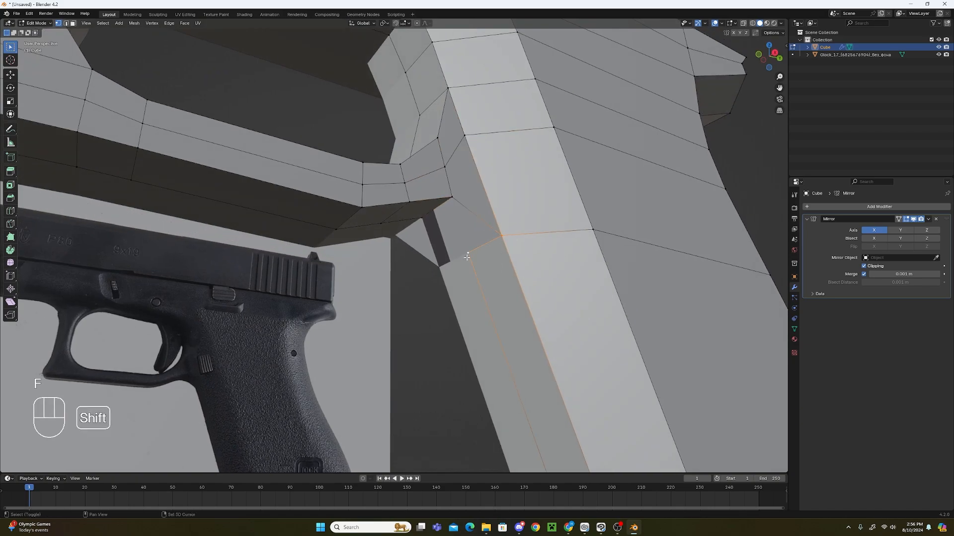
{"action": "left_click", "coordinate": [450, 199], "text": "shift"}
{"action": "key", "text": "f"}
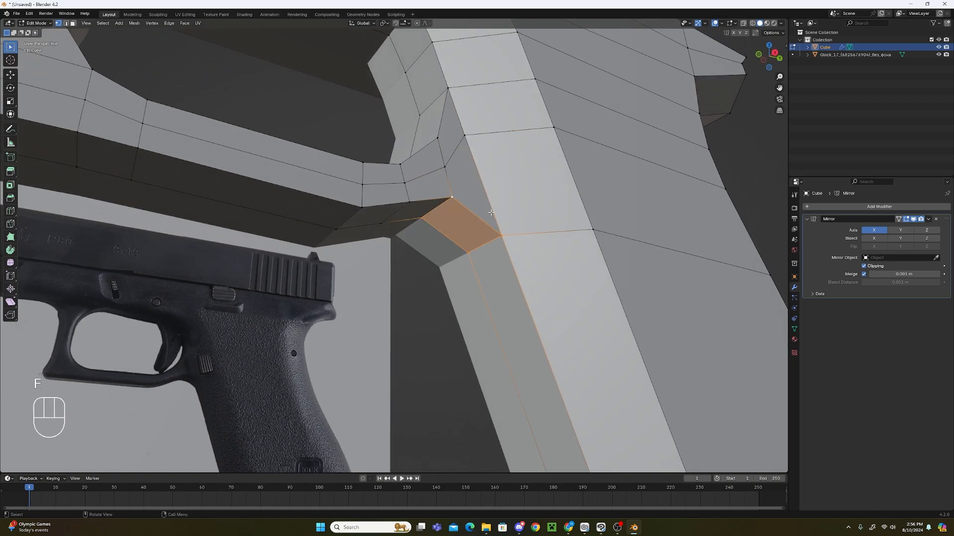
{"action": "key", "text": "ctrl+z"}
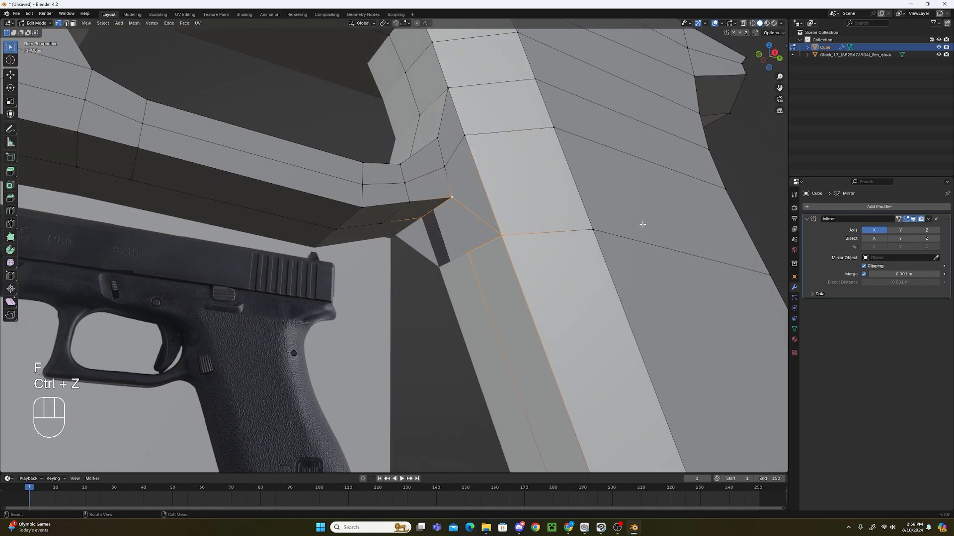
Try to fill the guard-to-grip underside gap from its two opposite edges in edge select mode.
{"action": "left_click", "coordinate": [66, 23]}
{"action": "left_click", "coordinate": [623, 297]}
{"action": "left_click", "coordinate": [484, 244]}
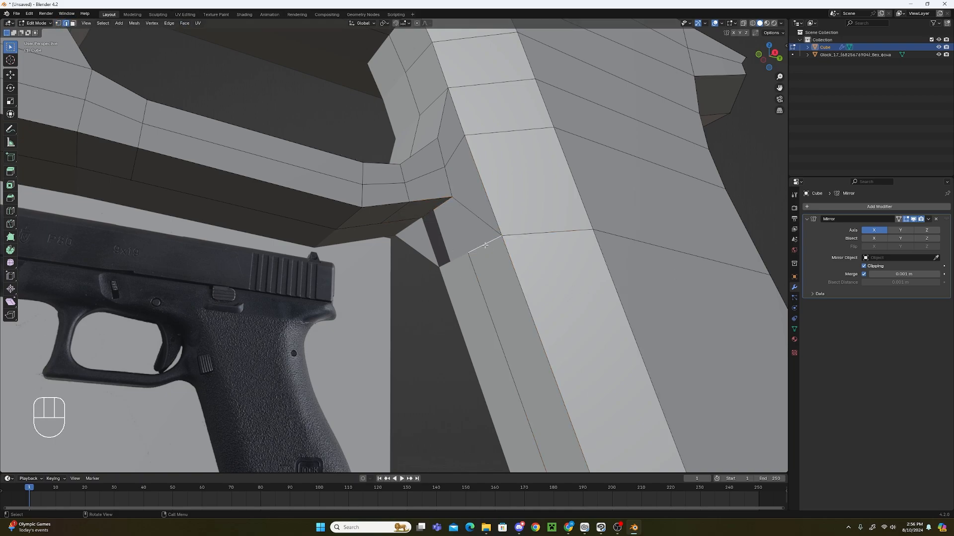
{"action": "left_click", "coordinate": [434, 209], "text": "shift"}
{"action": "key", "text": "f"}
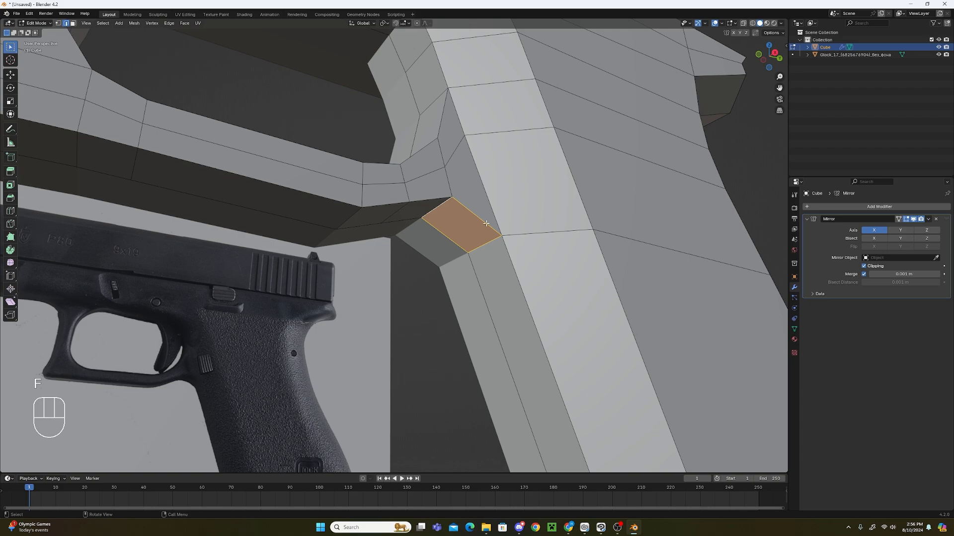
{"action": "key", "text": "ctrl+z"}
Fill the underside face between the guard's rear end and the grip's front in vertex select mode.
{"action": "left_click", "coordinate": [59, 23]}
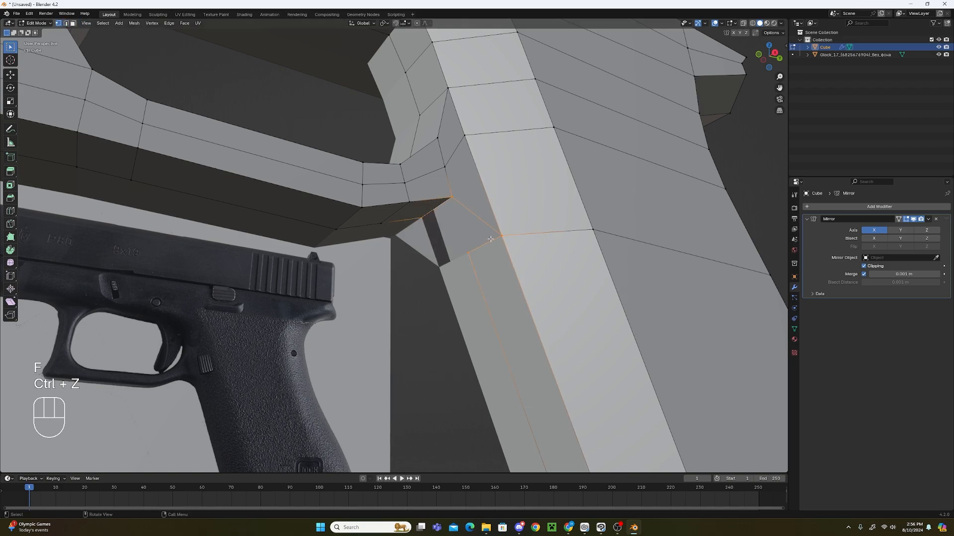
{"action": "scroll", "coordinate": [453, 201], "scroll_direction": "down", "scroll_amount": 2}
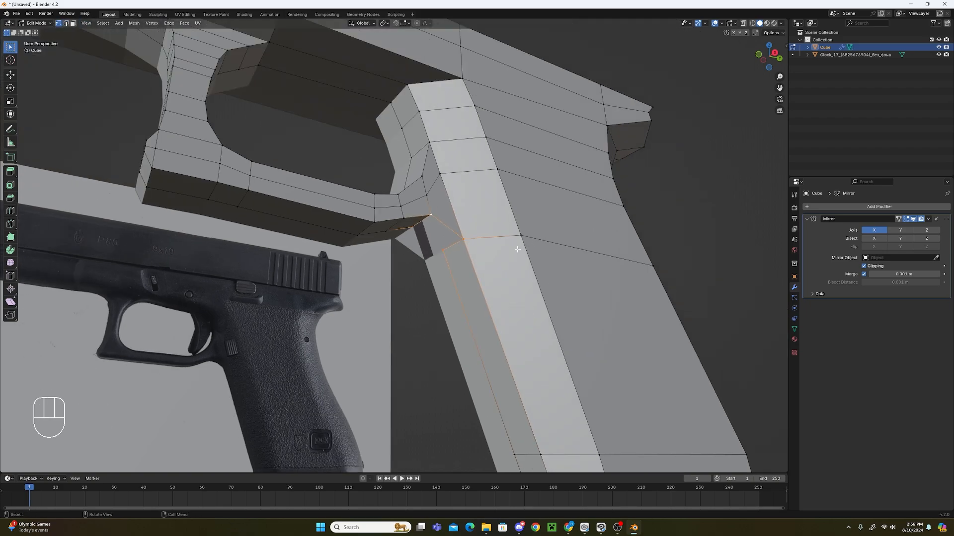
{"action": "left_click", "coordinate": [520, 236]}
{"action": "left_click", "coordinate": [439, 253]}
{"action": "left_click", "coordinate": [412, 227], "text": "ctrl"}
{"action": "key", "text": "f"}
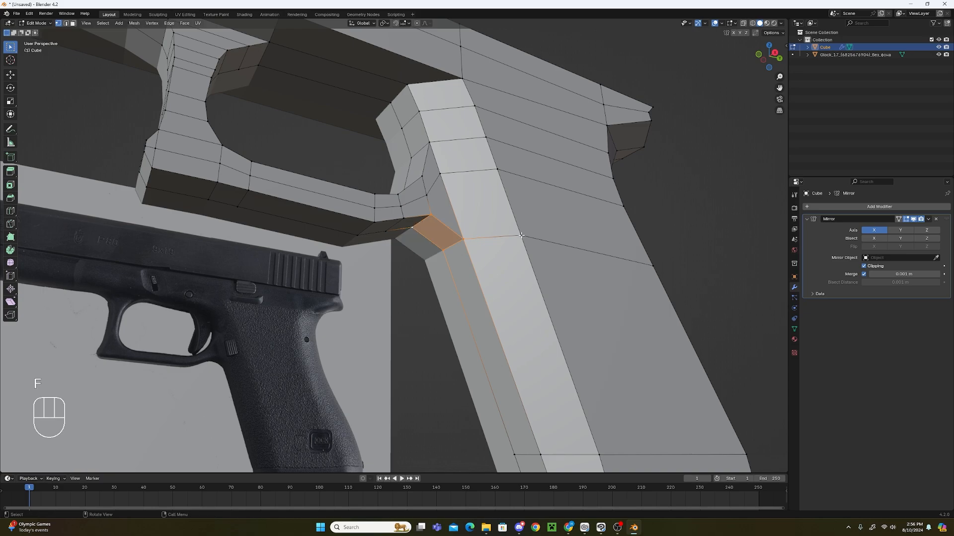
Inspect the joint between the trigger guard and the grip from several angles.
{"action": "left_click", "coordinate": [565, 259]}
{"action": "scroll", "coordinate": [522, 254], "scroll_direction": "down", "scroll_amount": 3}
{"action": "middle_click_drag", "start_coordinate": [493, 252], "coordinate": [513, 258]}
{"action": "scroll", "coordinate": [442, 278], "scroll_direction": "up", "scroll_amount": 3}
{"action": "scroll", "coordinate": [512, 244], "scroll_direction": "down", "scroll_amount": 2}
{"action": "scroll", "coordinate": [513, 244], "scroll_direction": "down", "scroll_amount": 2}
{"action": "scroll", "coordinate": [481, 266], "scroll_direction": "up", "scroll_amount": 3}
{"action": "scroll", "coordinate": [375, 247], "scroll_direction": "down", "scroll_amount": 3}
{"action": "scroll", "coordinate": [394, 253], "scroll_direction": "up", "scroll_amount": 2}
{"action": "scroll", "coordinate": [394, 252], "scroll_direction": "up", "scroll_amount": 2}
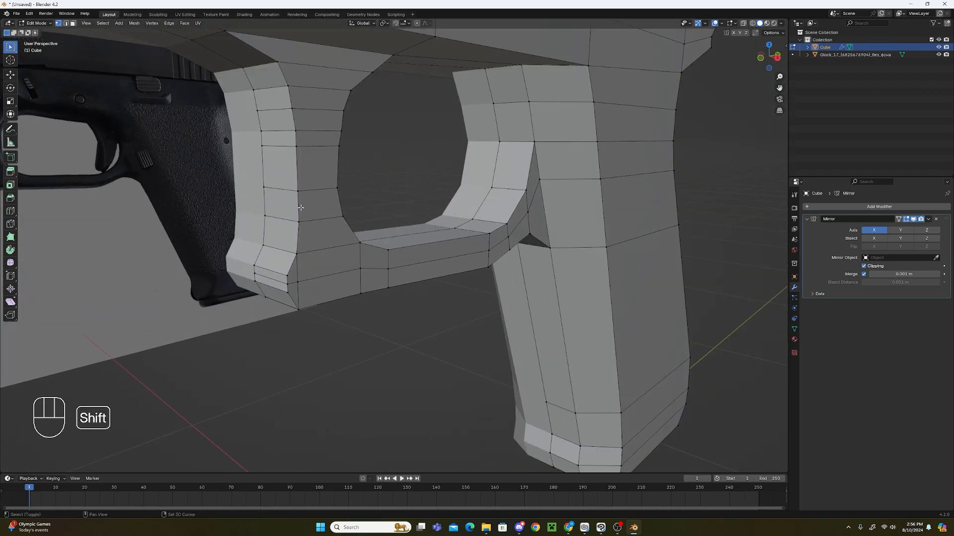
{"action": "middle_click_drag", "start_coordinate": [300, 207], "coordinate": [364, 247]}
{"action": "scroll", "coordinate": [423, 256], "scroll_direction": "down", "scroll_amount": 3}
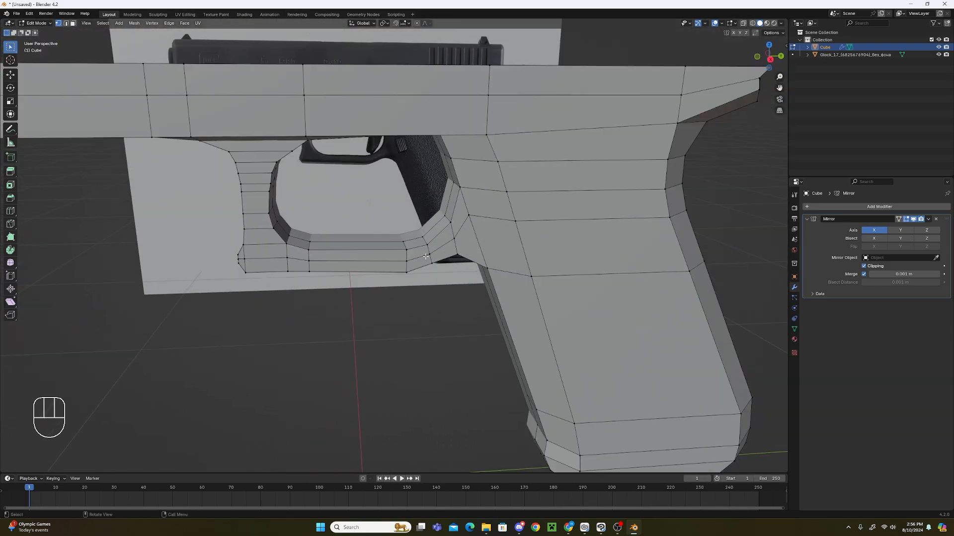
Select all side faces of the trigger guard from the frame to the grip and move them inward about 0.027 m along X.
{"action": "middle_click_drag", "start_coordinate": [426, 256], "coordinate": [285, 23]}
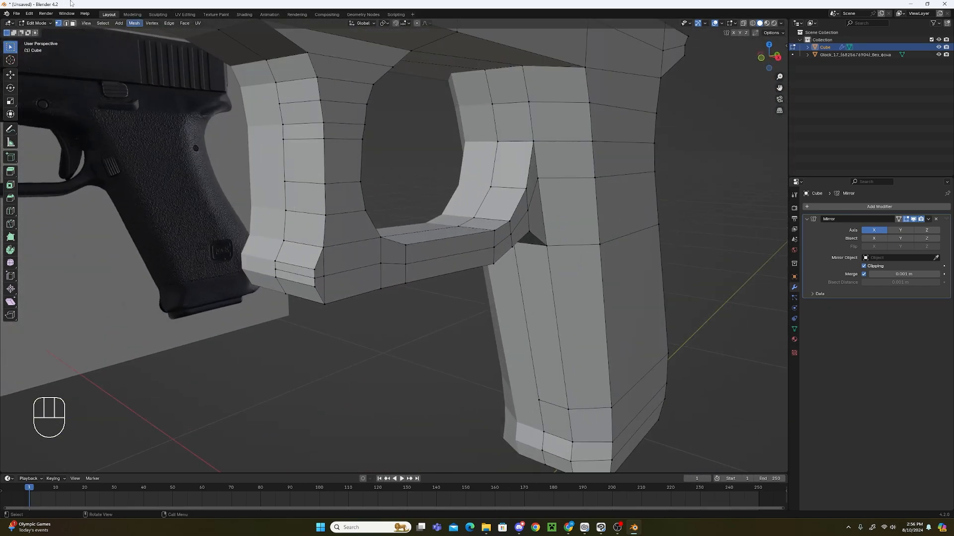
{"action": "left_click", "coordinate": [335, 50]}
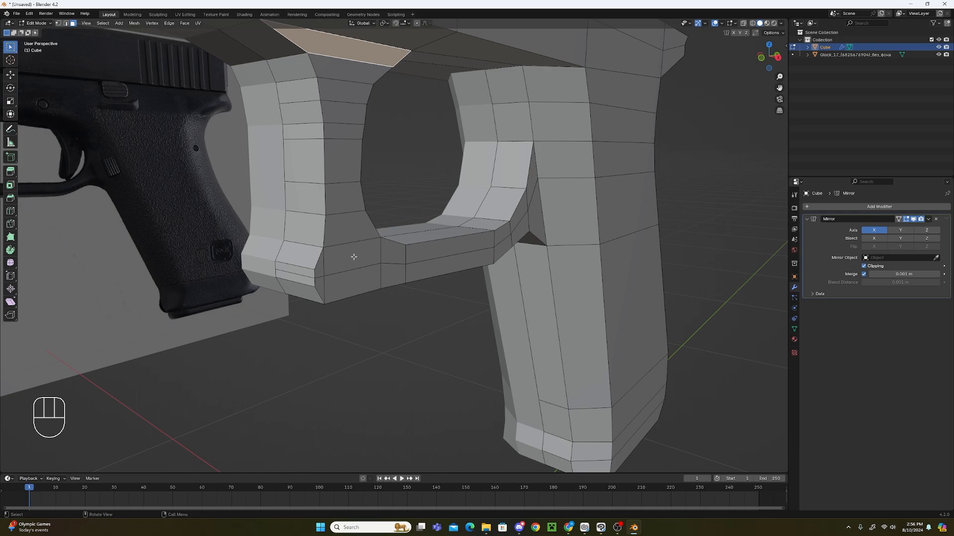
{"action": "left_click", "coordinate": [328, 272], "text": "ctrl"}
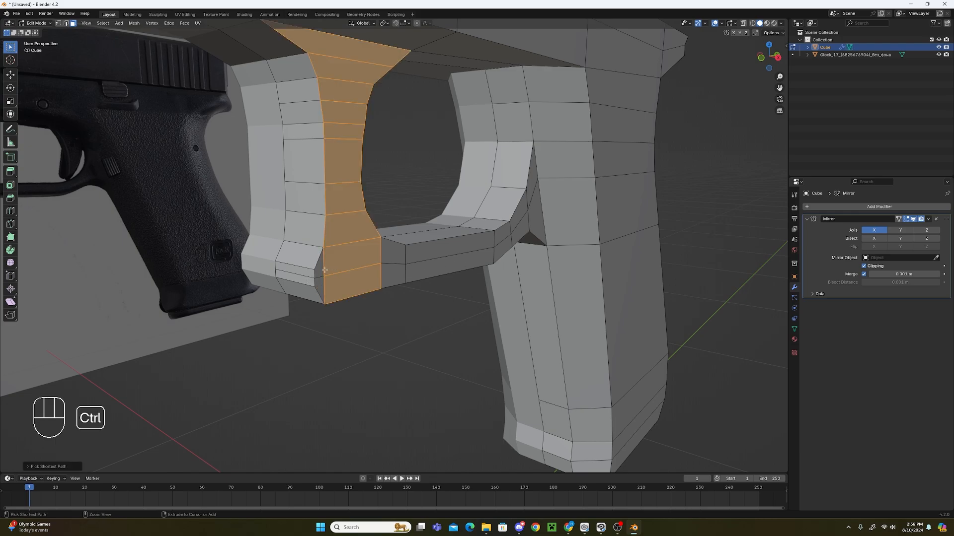
{"action": "left_click", "coordinate": [323, 271], "text": "ctrl"}
{"action": "left_click", "coordinate": [320, 269], "text": "shift"}
{"action": "left_click", "coordinate": [320, 285], "text": "shift"}
{"action": "left_click", "coordinate": [392, 255], "text": "shift"}
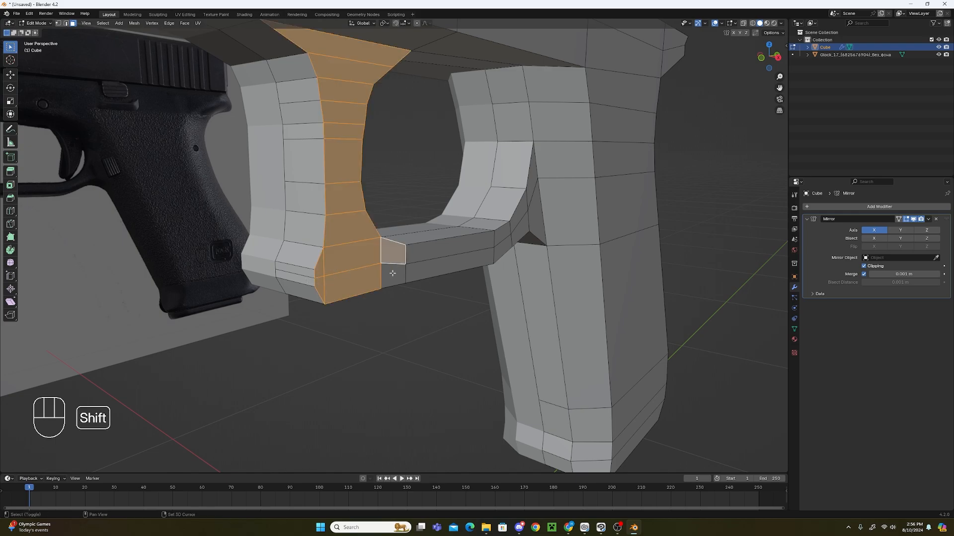
{"action": "left_click", "coordinate": [393, 274], "text": "shift"}
{"action": "left_click", "coordinate": [534, 222], "text": "ctrl"}
{"action": "left_click", "coordinate": [534, 196], "text": "ctrl"}
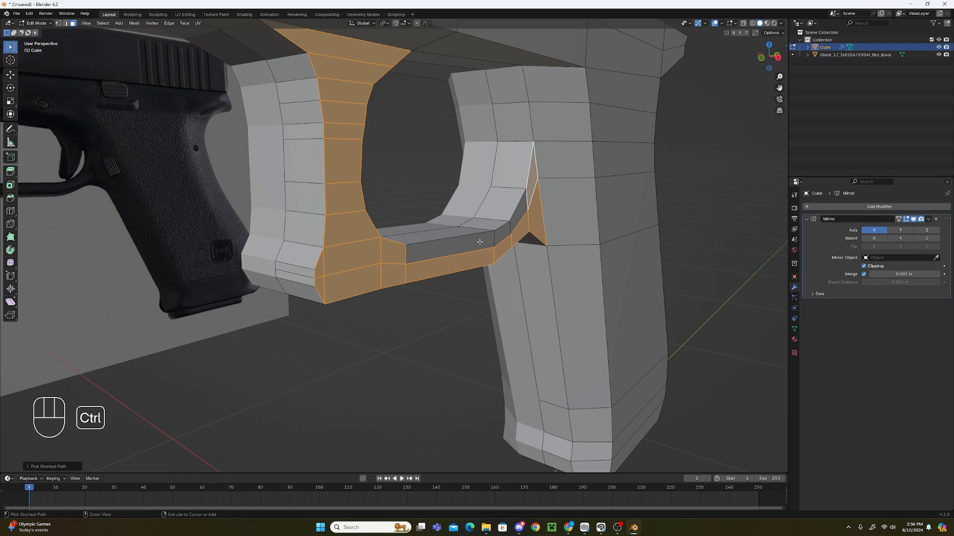
{"action": "middle_click_drag", "start_coordinate": [479, 242], "coordinate": [601, 276]}
{"action": "key", "text": "g"}
{"action": "key", "text": "x"}
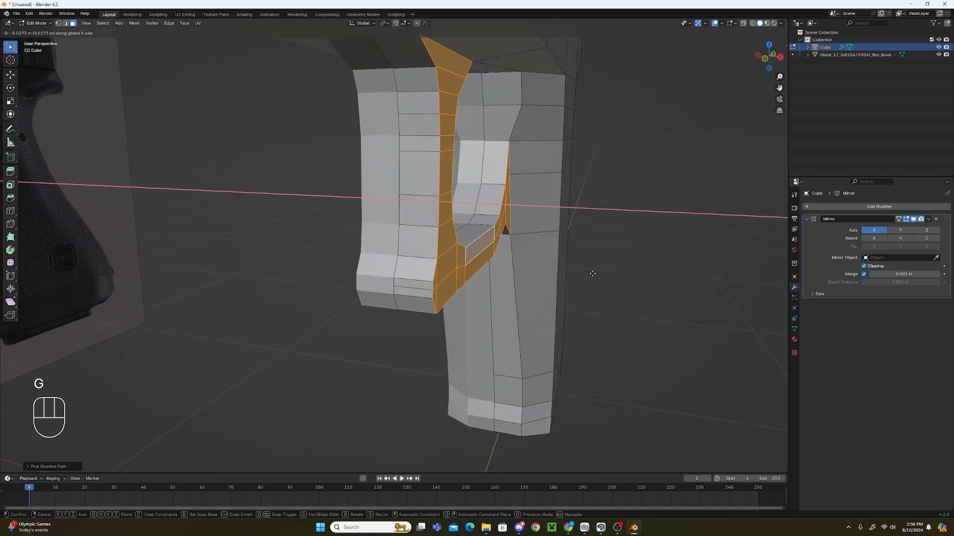
{"action": "left_click", "coordinate": [592, 274]}
{"action": "left_click", "coordinate": [668, 285]}
Inspect the whole frame in Object Mode, from several angles and against the reference image in right orthographic view.
{"action": "middle_click_drag", "start_coordinate": [669, 285], "coordinate": [567, 273]}
{"action": "scroll", "coordinate": [669, 284], "scroll_direction": "down", "scroll_amount": 3}
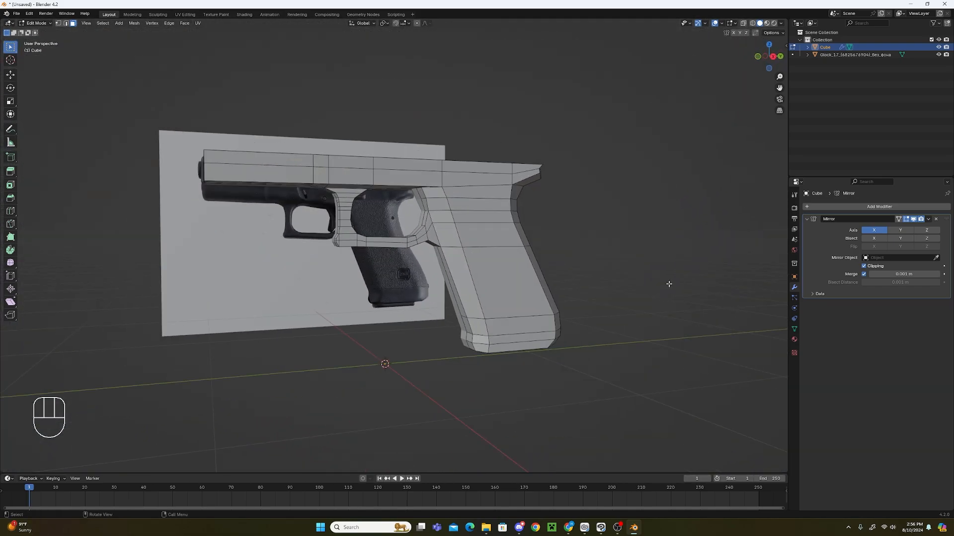
{"action": "left_click", "coordinate": [44, 24]}
{"action": "left_click", "coordinate": [52, 34]}
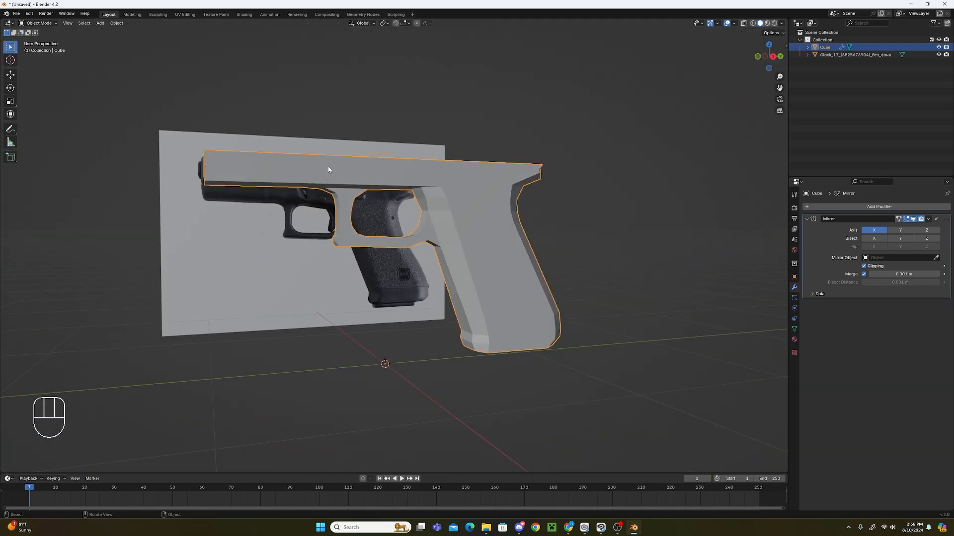
{"action": "scroll", "coordinate": [479, 230], "scroll_direction": "up", "scroll_amount": 3}
{"action": "middle_click_drag", "start_coordinate": [479, 230], "coordinate": [366, 259]}
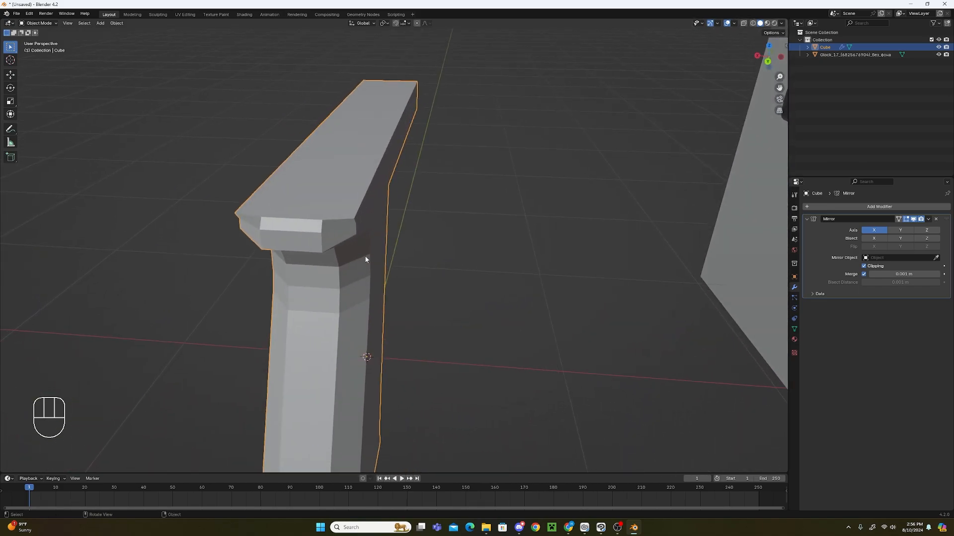
{"action": "key", "text": "KP_3"}
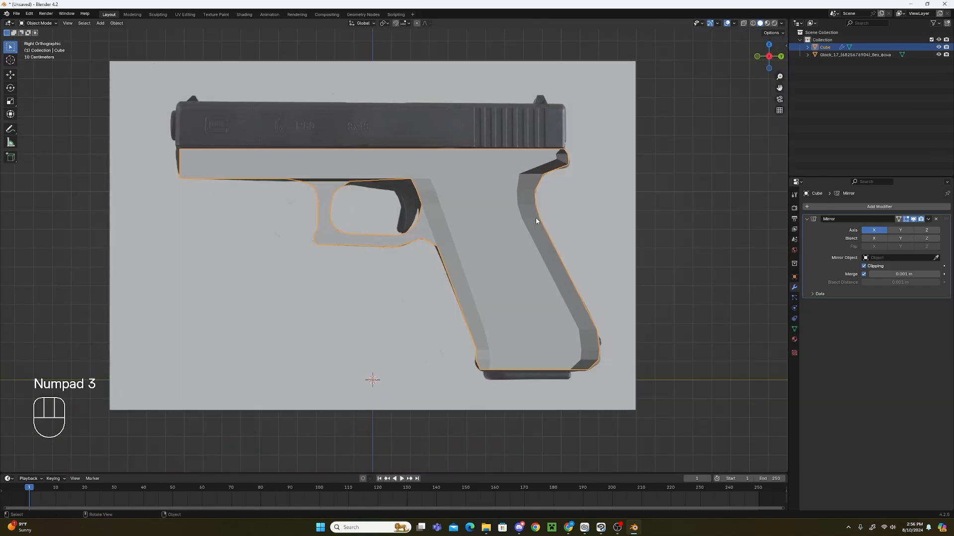
{"action": "middle_click_drag", "start_coordinate": [228, 112], "coordinate": [254, 198], "text": "shift"}
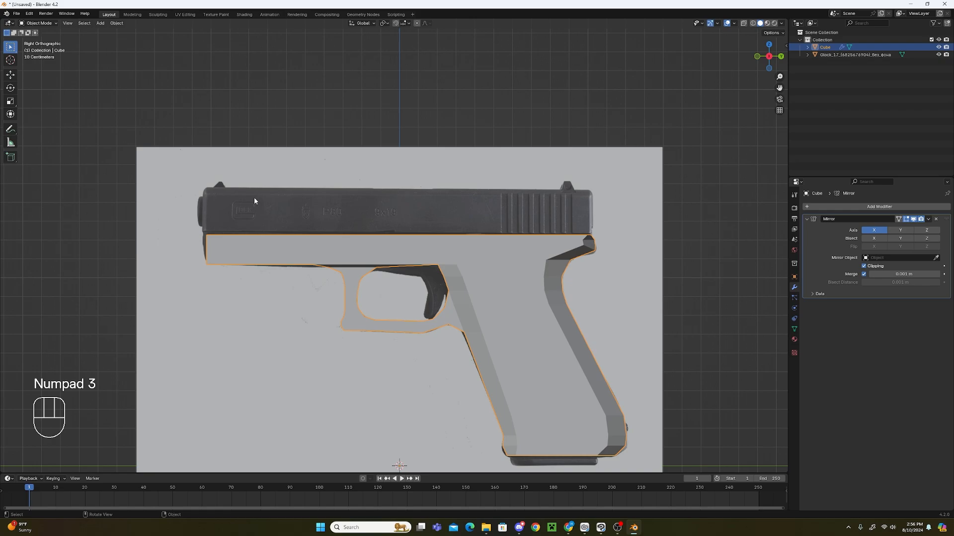
{"action": "middle_click_drag", "start_coordinate": [430, 235], "coordinate": [259, 165]}
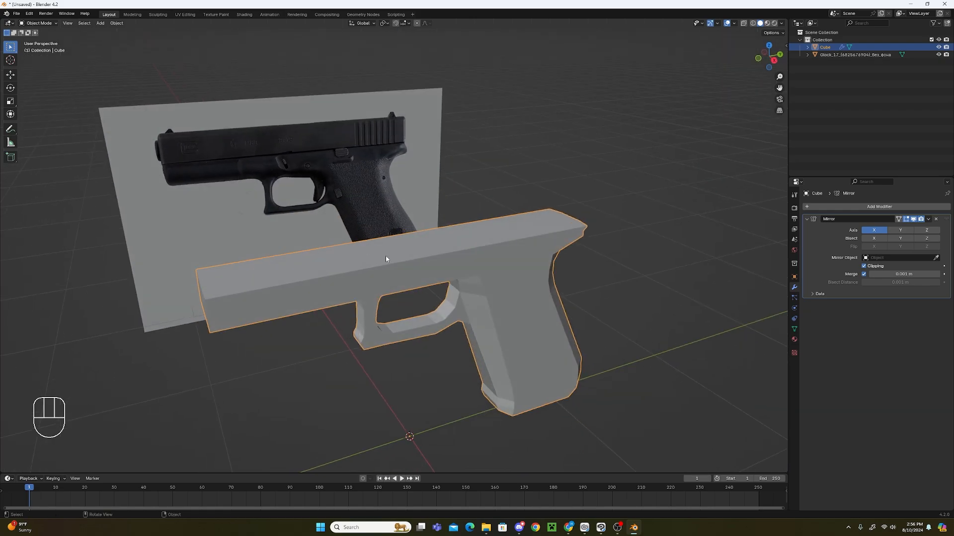
{"action": "scroll", "coordinate": [386, 256], "scroll_direction": "up", "scroll_amount": 2}
{"action": "middle_click_drag", "start_coordinate": [1, 25], "coordinate": [303, 154]}
{"action": "middle_click_drag", "start_coordinate": [436, 250], "coordinate": [74, 60]}
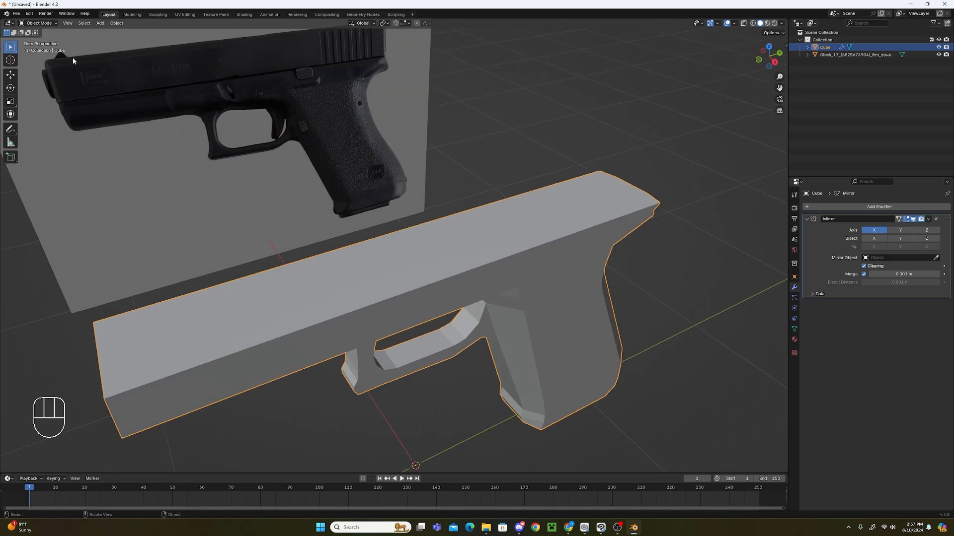
{"action": "left_click", "coordinate": [37, 23]}
{"action": "left_click", "coordinate": [44, 41]}
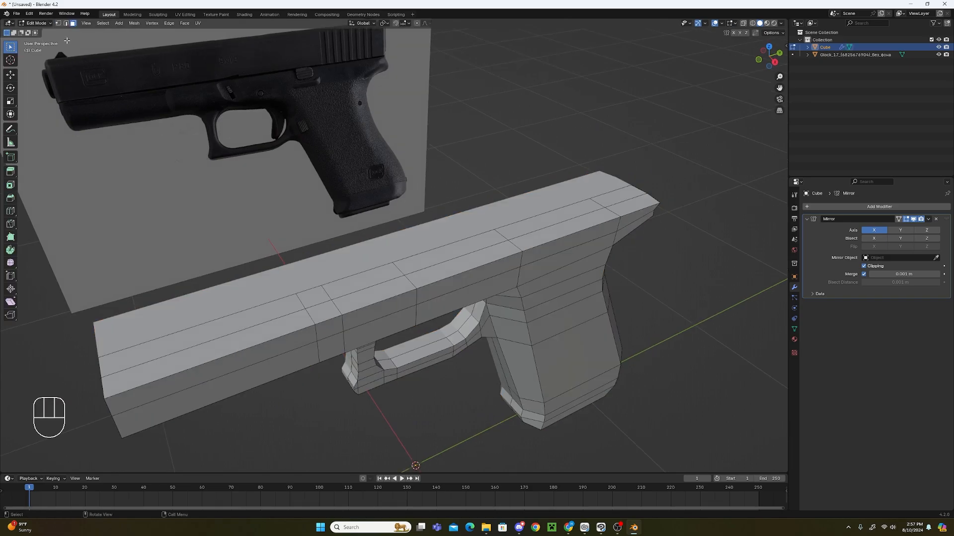
Try duplicating the front face beside the centreline on top of the frame.
{"action": "left_click", "coordinate": [249, 316]}
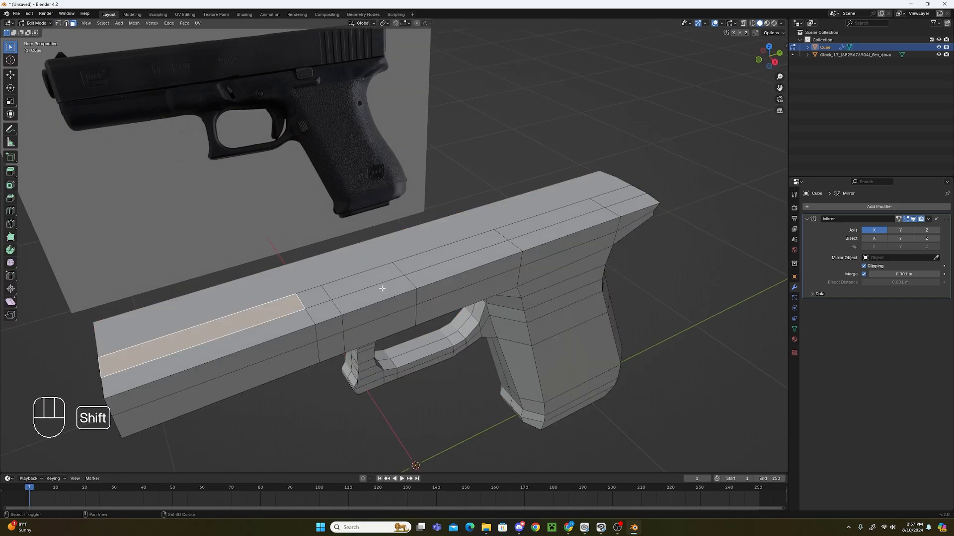
{"action": "key", "text": "shift+d"}
{"action": "right_click", "coordinate": [391, 270]}
{"action": "scroll", "coordinate": [422, 333], "scroll_direction": "down", "scroll_amount": 3}
{"action": "middle_click_drag", "start_coordinate": [380, 317], "coordinate": [427, 263]}
{"action": "scroll", "coordinate": [413, 306], "scroll_direction": "up", "scroll_amount": 3}
{"action": "key", "text": "ctrl+z"}
{"action": "key", "text": "ctrl+z"}
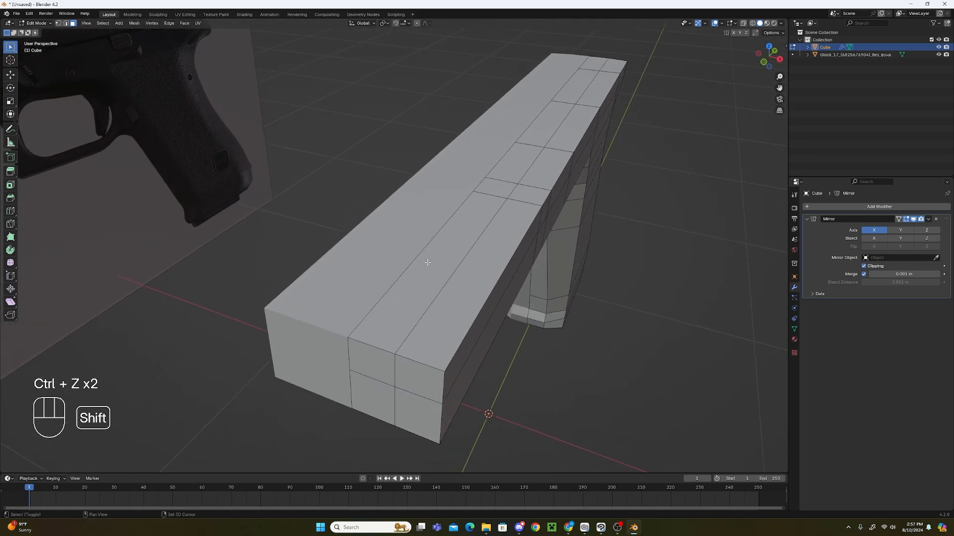
Duplicate the front top face beside the centreline, separate the copy into its own object and switch to Object Mode.
{"action": "left_click", "coordinate": [459, 263]}
{"action": "key", "text": "shift+d"}
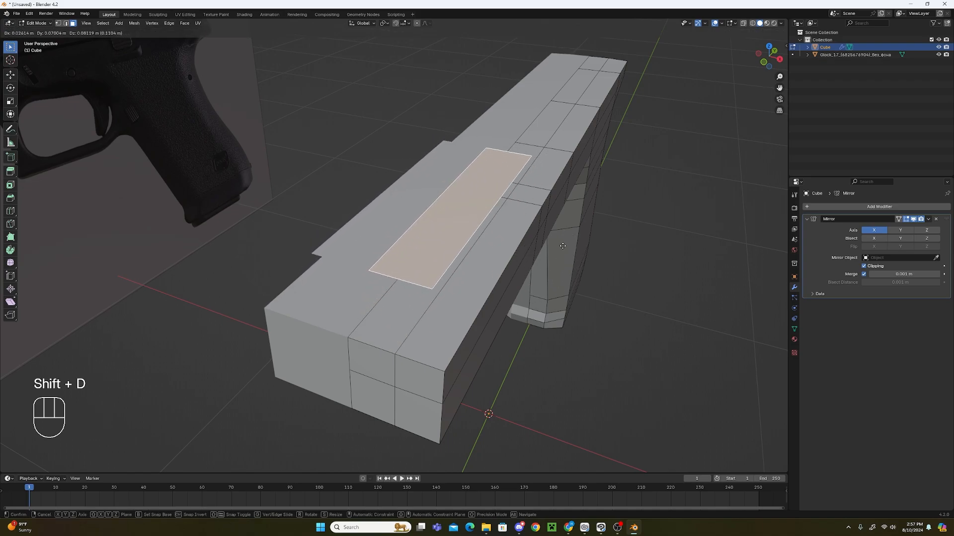
{"action": "left_click", "coordinate": [571, 280]}
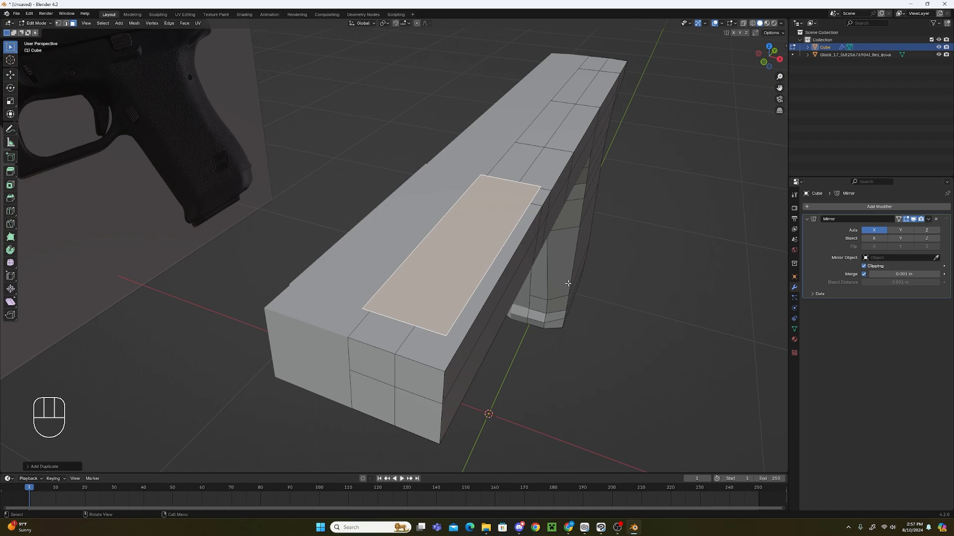
{"action": "middle_click_drag", "start_coordinate": [569, 283], "coordinate": [544, 212]}
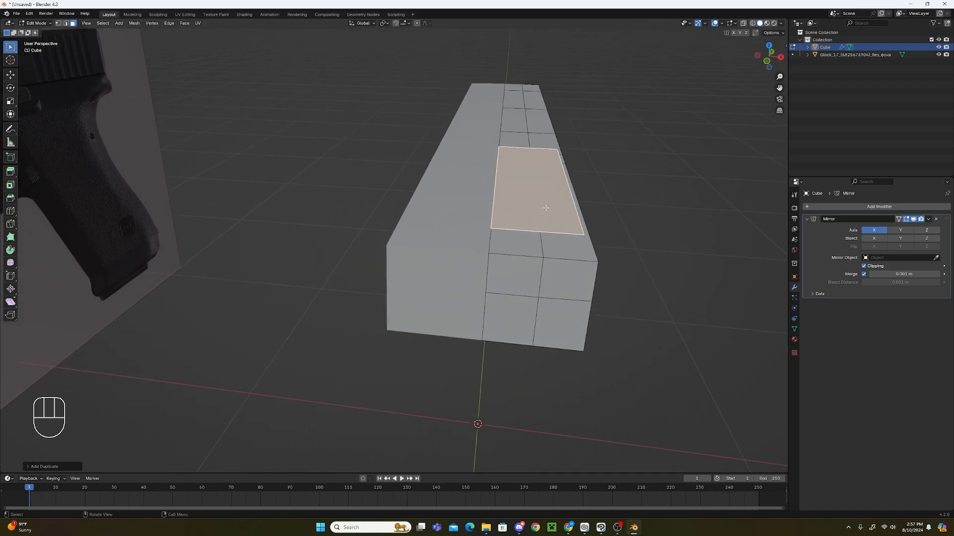
{"action": "key", "text": "p"}
{"action": "left_click", "coordinate": [546, 208]}
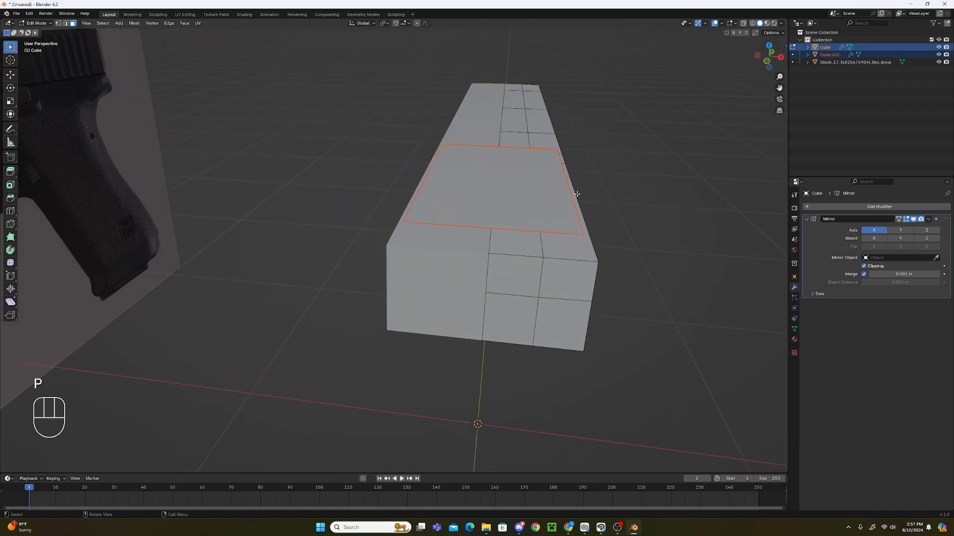
{"action": "left_click", "coordinate": [37, 22]}
{"action": "left_click", "coordinate": [41, 31]}
Try moving the separated top plate along Z.
{"action": "middle_click_drag", "start_coordinate": [557, 283], "coordinate": [471, 279]}
{"action": "scroll", "coordinate": [398, 248], "scroll_direction": "up", "scroll_amount": 3}
{"action": "left_click", "coordinate": [321, 216]}
{"action": "middle_click_drag", "start_coordinate": [431, 253], "coordinate": [482, 274]}
{"action": "key", "text": "g"}
{"action": "key", "text": "z"}
{"action": "left_click", "coordinate": [534, 288]}
Undo the plate's move, separation and duplication, leaving the original front top face selected in place.
{"action": "key", "text": "ctrl+z"}
{"action": "key", "text": "ctrl+z"}
{"action": "key", "text": "ctrl+z"}
{"action": "middle_click_drag", "start_coordinate": [410, 230], "coordinate": [454, 264]}
{"action": "key", "text": "ctrl+z"}
{"action": "key", "text": "g"}
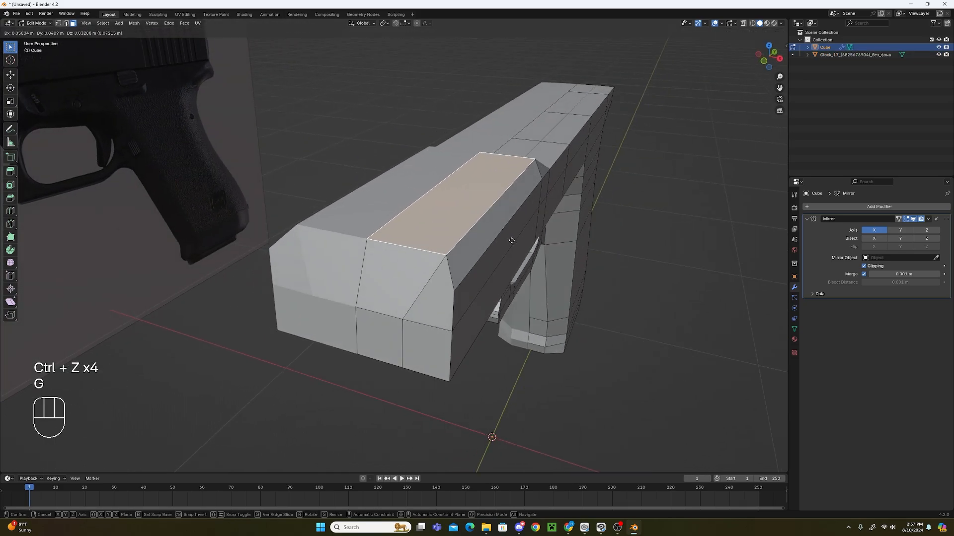
{"action": "right_click", "coordinate": [487, 246]}
{"action": "scroll", "coordinate": [503, 251], "scroll_direction": "up", "scroll_amount": 2}
{"action": "scroll", "coordinate": [587, 262], "scroll_direction": "down", "scroll_amount": 1}
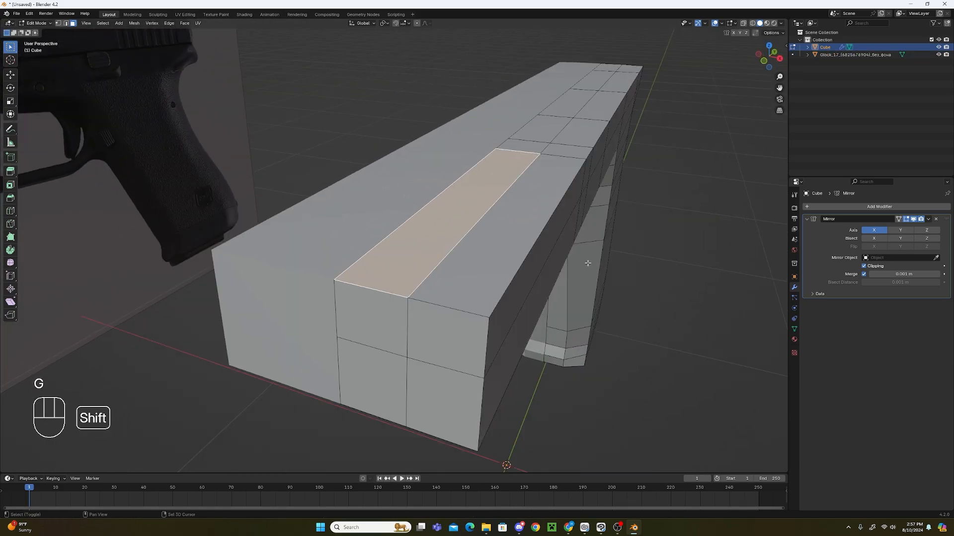
Duplicate the front top face in place, separate the copy into its own object and select only that object in Object Mode.
{"action": "key", "text": "shift+d"}
{"action": "right_click", "coordinate": [617, 244]}
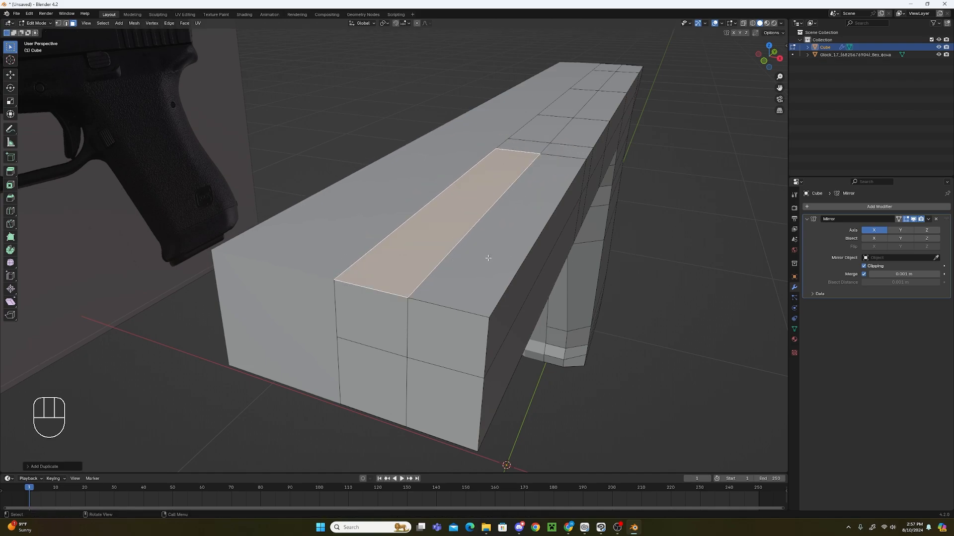
{"action": "key", "text": "p"}
{"action": "left_click", "coordinate": [485, 229]}
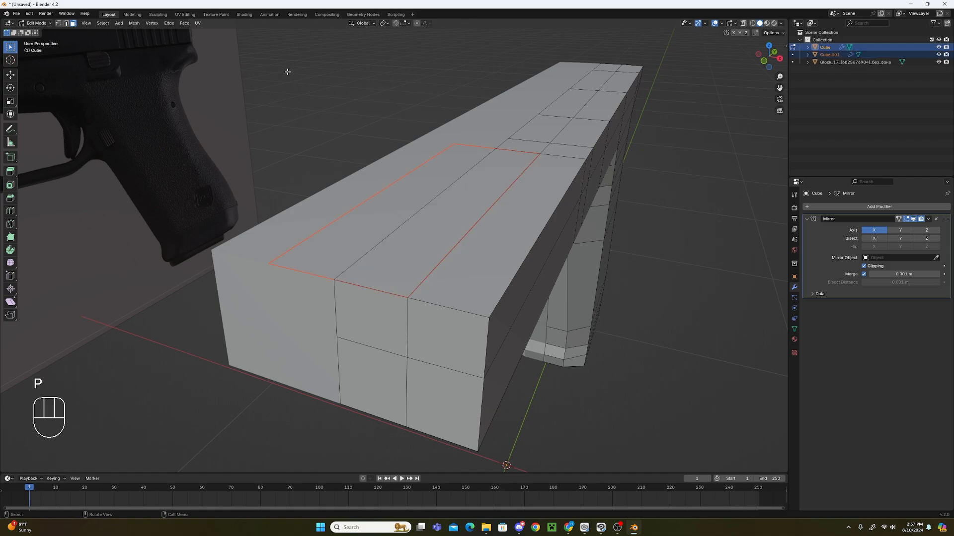
{"action": "left_click", "coordinate": [37, 23]}
{"action": "left_click", "coordinate": [38, 32]}
{"action": "left_click", "coordinate": [436, 228]}
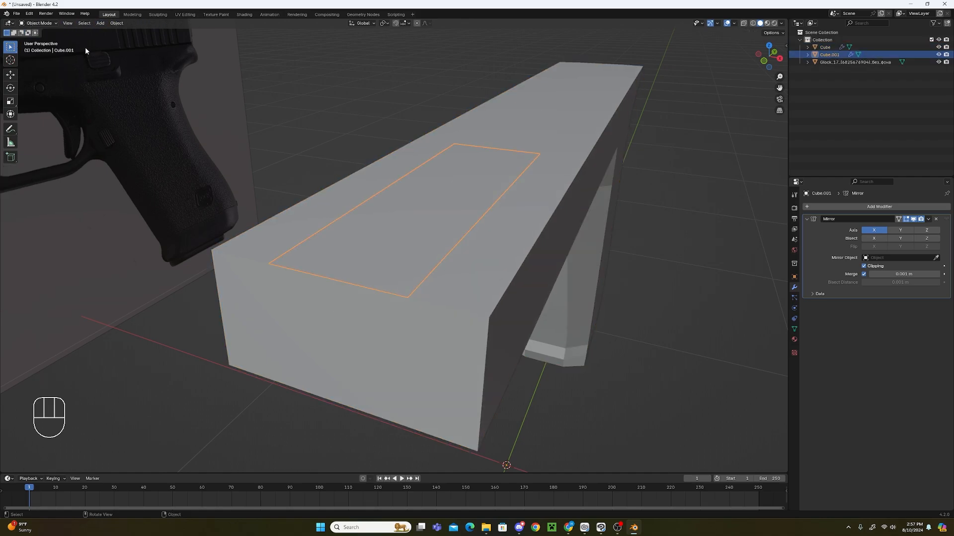
In Edit Mode on the separated plate, move its face along X until the outer edge meets the frame's side edge.
{"action": "left_click", "coordinate": [36, 23]}
{"action": "left_click", "coordinate": [37, 42]}
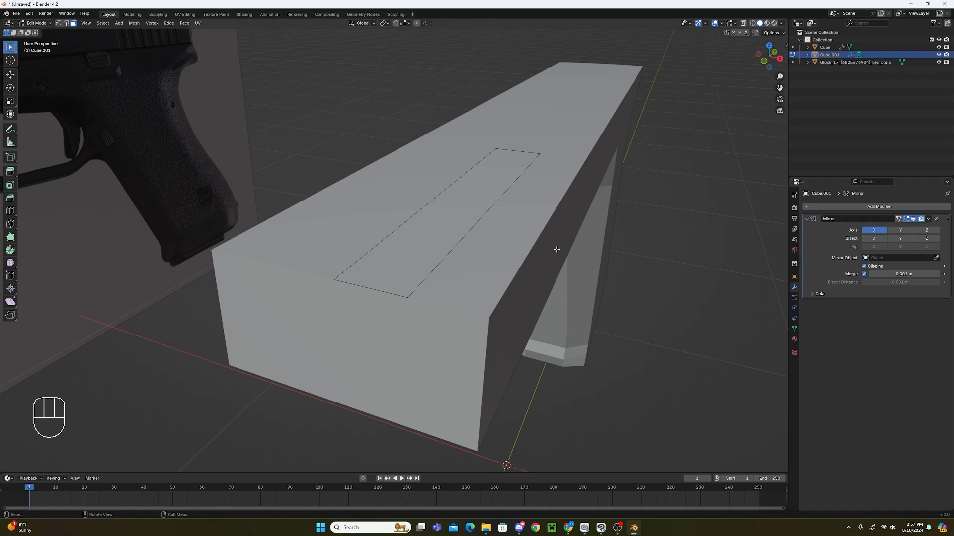
{"action": "left_click", "coordinate": [436, 236]}
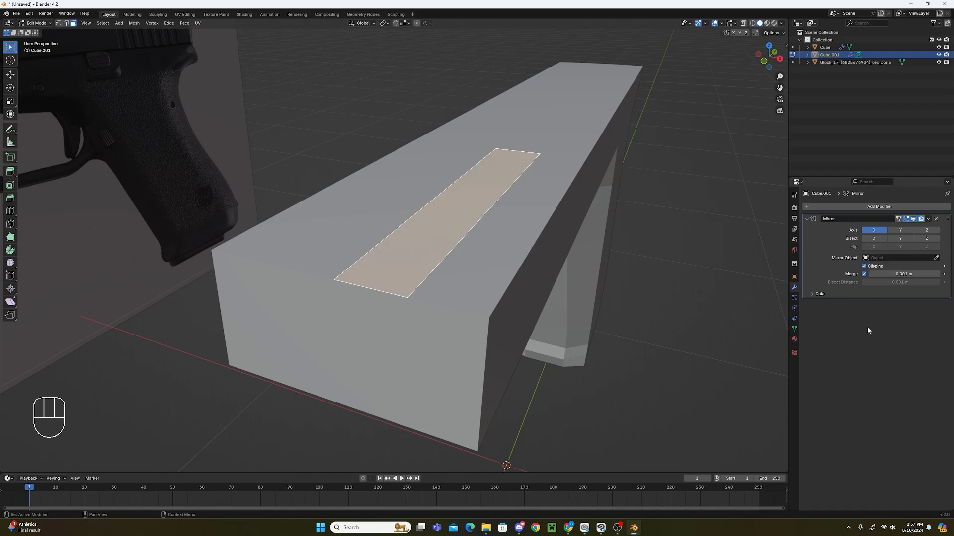
{"action": "middle_click_drag", "start_coordinate": [499, 256], "coordinate": [594, 284]}
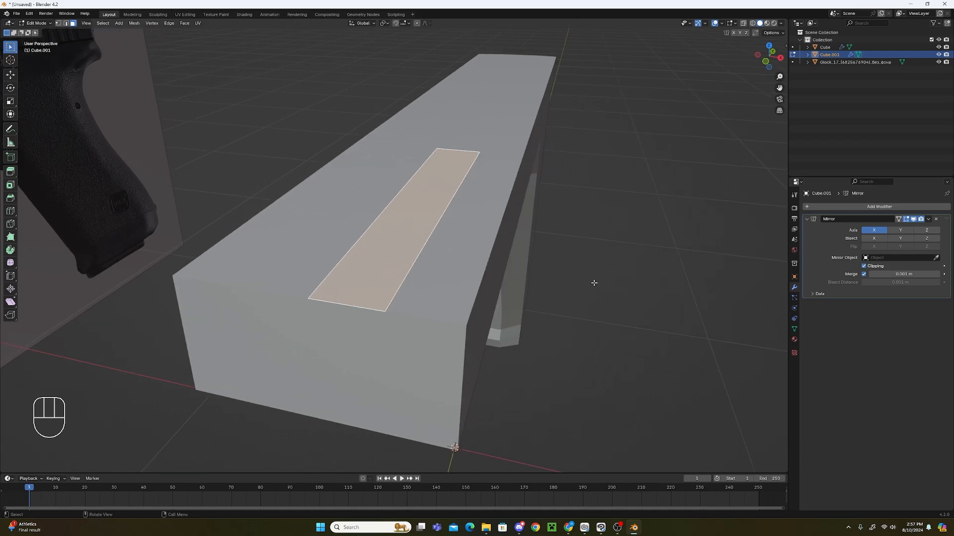
{"action": "key", "text": "g"}
{"action": "key", "text": "x"}
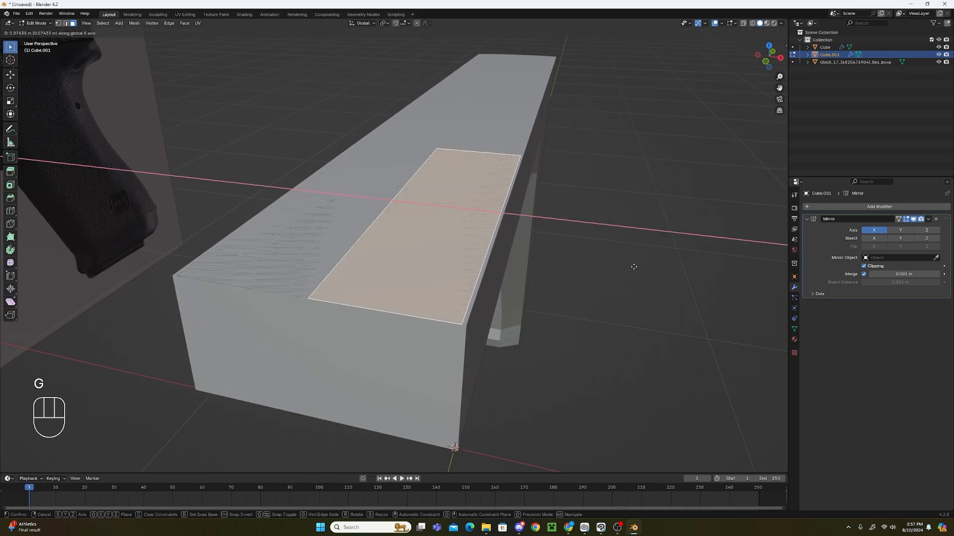
{"action": "left_click", "coordinate": [637, 267]}
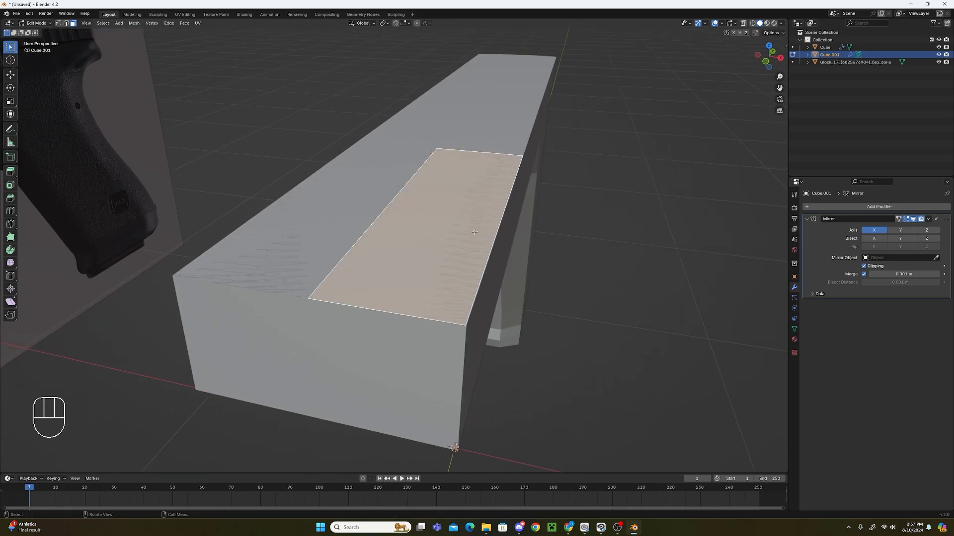
{"action": "scroll", "coordinate": [474, 232], "scroll_direction": "down", "scroll_amount": 3}
{"action": "scroll", "coordinate": [476, 231], "scroll_direction": "up", "scroll_amount": 4}
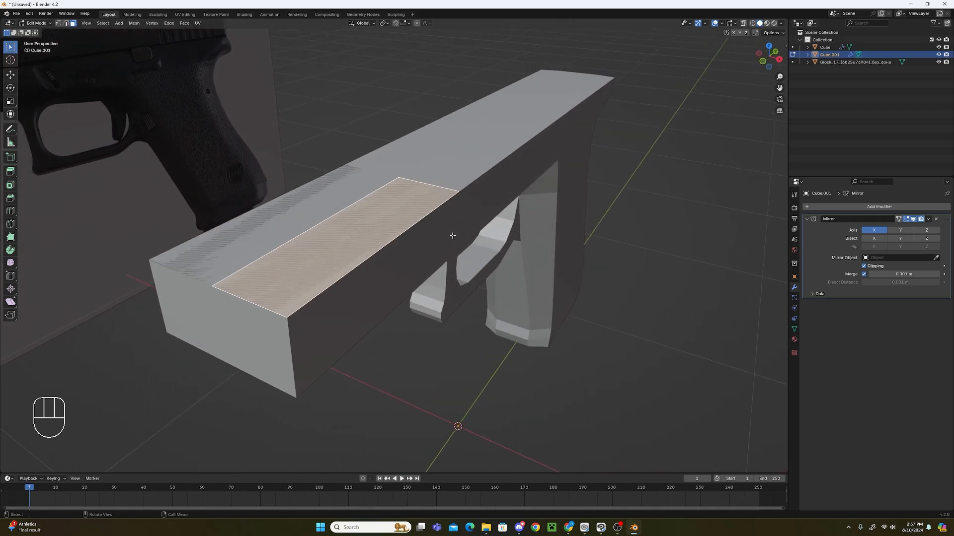
Extrude the plate upward in the right side view to the top of the slide in the reference image.
{"action": "key", "text": "KP_3"}
{"action": "middle_click_drag", "start_coordinate": [396, 166], "coordinate": [521, 313], "text": "shift"}
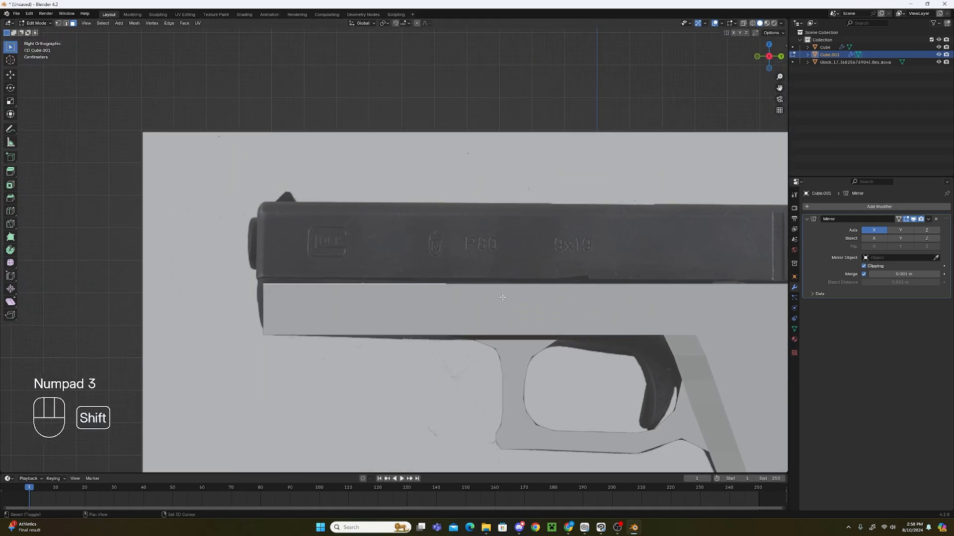
{"action": "scroll", "coordinate": [454, 278], "scroll_direction": "up", "scroll_amount": 2}
{"action": "scroll", "coordinate": [452, 261], "scroll_direction": "down", "scroll_amount": 2}
{"action": "key", "text": "e"}
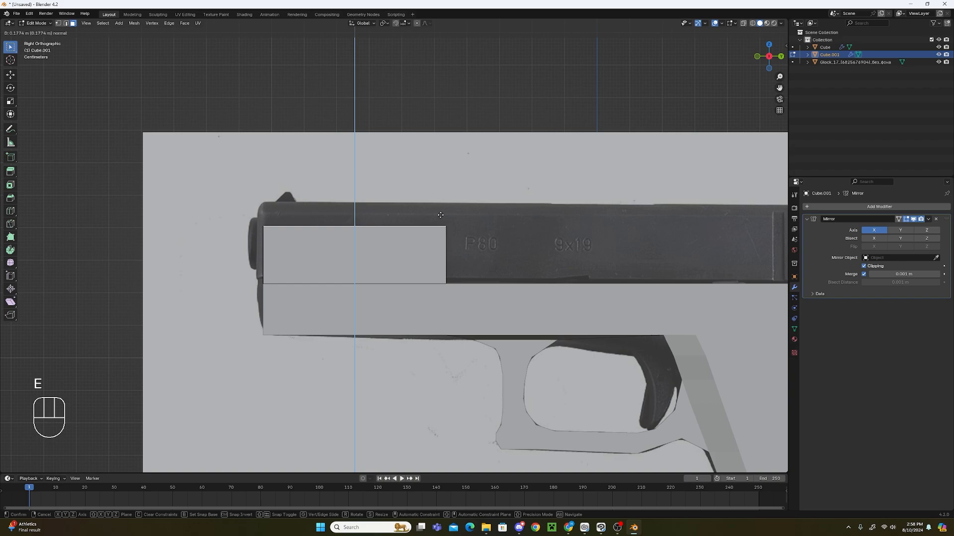
{"action": "left_click", "coordinate": [442, 194]}
Select the slide block's rear end face and move it backward along Y to lengthen the block over the frame.
{"action": "middle_click_drag", "start_coordinate": [443, 194], "coordinate": [401, 251]}
{"action": "left_click", "coordinate": [401, 251]}
{"action": "scroll", "coordinate": [525, 313], "scroll_direction": "down", "scroll_amount": 4}
{"action": "middle_click_drag", "start_coordinate": [526, 313], "coordinate": [556, 335]}
{"action": "key", "text": "g"}
{"action": "key", "text": "y"}
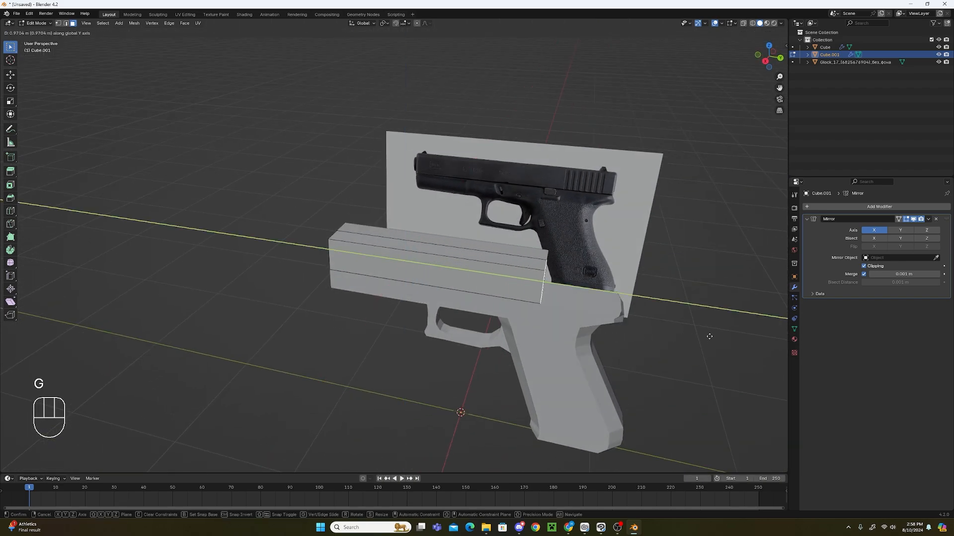
{"action": "left_click", "coordinate": [752, 335]}
Move the slide's rear face further back along Y in the right side view to line up with the frame's rear end.
{"action": "key", "text": "KP_3"}
{"action": "middle_click_drag", "start_coordinate": [472, 417], "coordinate": [321, 443], "text": "shift"}
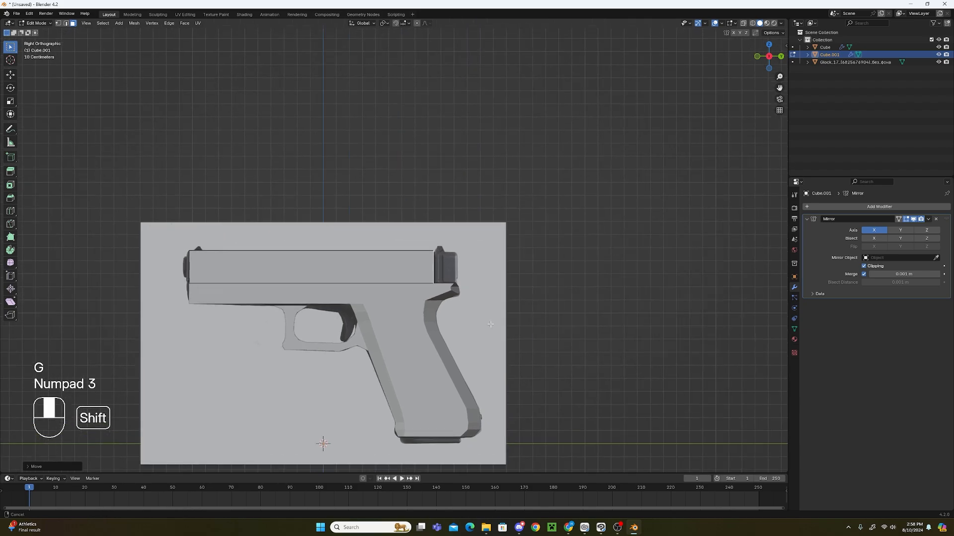
{"action": "scroll", "coordinate": [568, 299], "scroll_direction": "up", "scroll_amount": 4}
{"action": "scroll", "coordinate": [569, 298], "scroll_direction": "up", "scroll_amount": 1}
{"action": "key", "text": "g"}
{"action": "key", "text": "y"}
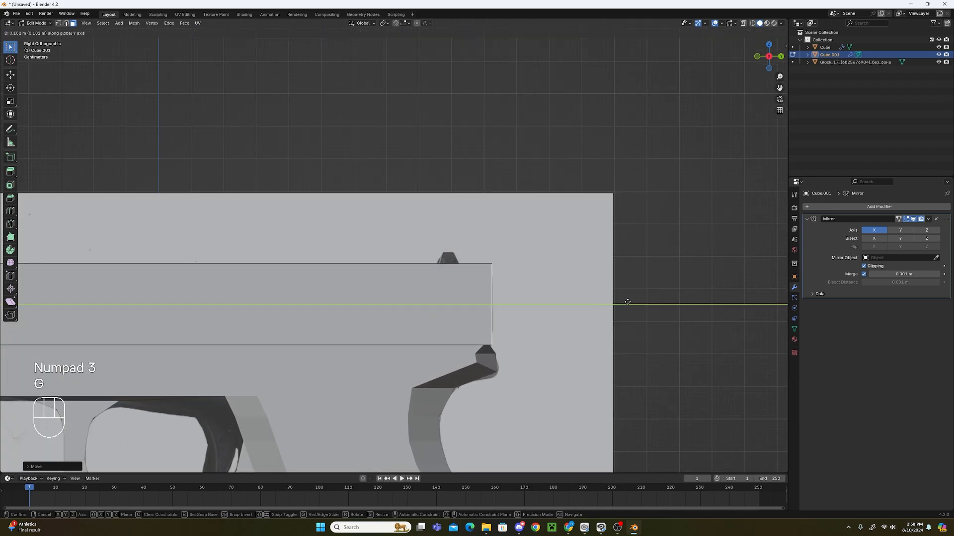
{"action": "left_click", "coordinate": [627, 301]}
Deselect everything, return to Object Mode with X-ray off, and inspect the slide and frame from the front and side.
{"action": "left_click", "coordinate": [743, 23]}
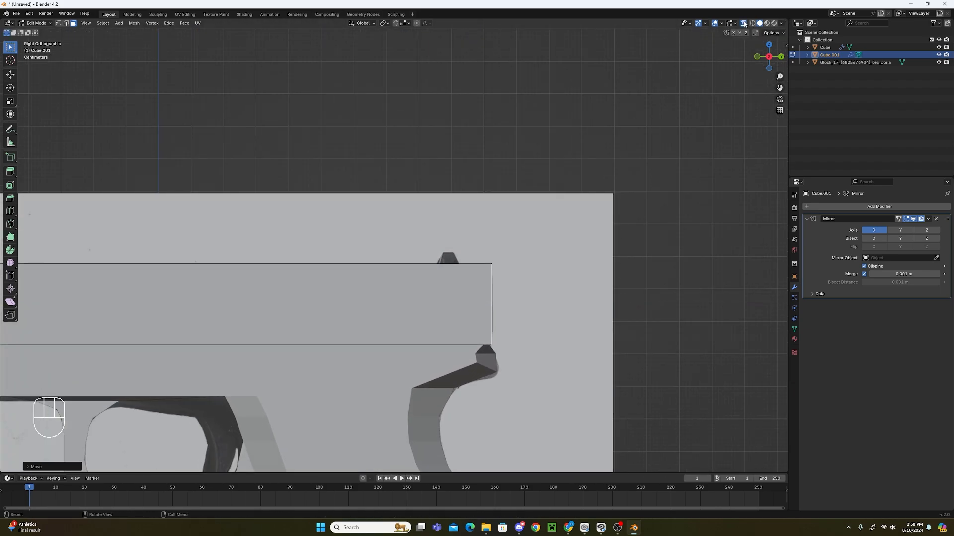
{"action": "scroll", "coordinate": [477, 283], "scroll_direction": "down", "scroll_amount": 2}
{"action": "middle_click_drag", "start_coordinate": [477, 283], "coordinate": [505, 301]}
{"action": "left_click", "coordinate": [621, 113]}
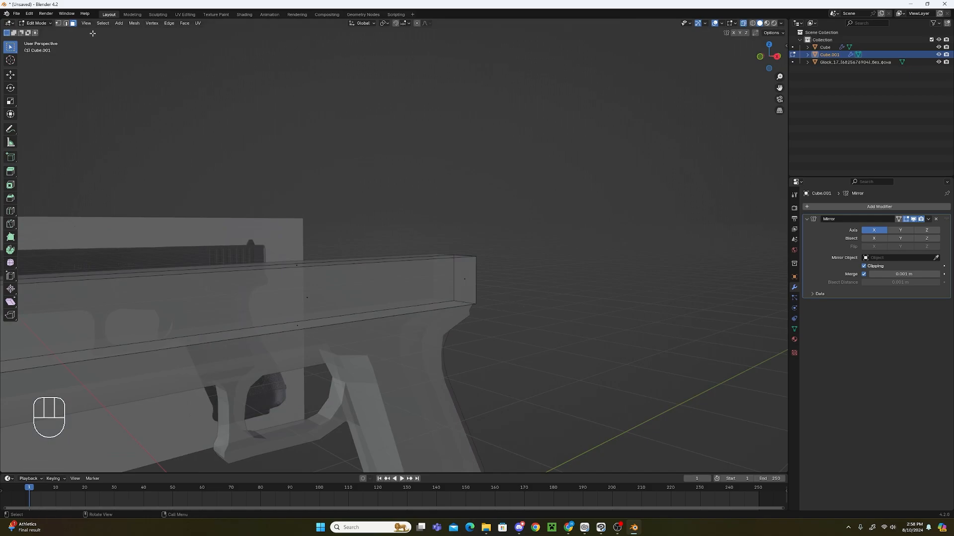
{"action": "left_click", "coordinate": [37, 23]}
{"action": "left_click", "coordinate": [40, 30]}
{"action": "left_click", "coordinate": [536, 175]}
{"action": "left_click", "coordinate": [743, 23]}
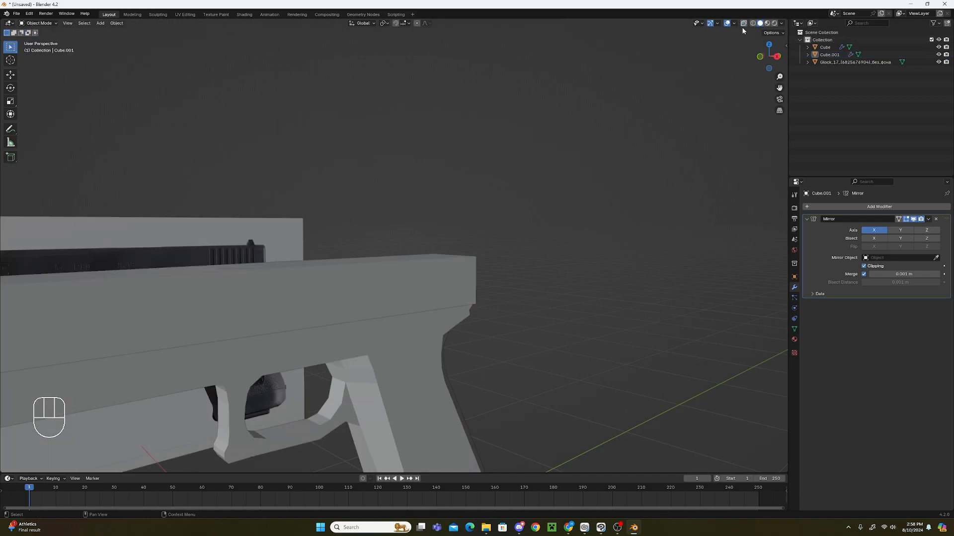
{"action": "scroll", "coordinate": [451, 275], "scroll_direction": "down", "scroll_amount": 4}
{"action": "scroll", "coordinate": [505, 266], "scroll_direction": "up", "scroll_amount": 4}
{"action": "middle_click_drag", "start_coordinate": [452, 275], "coordinate": [525, 272], "text": "shift"}
{"action": "scroll", "coordinate": [480, 259], "scroll_direction": "up", "scroll_amount": 1}
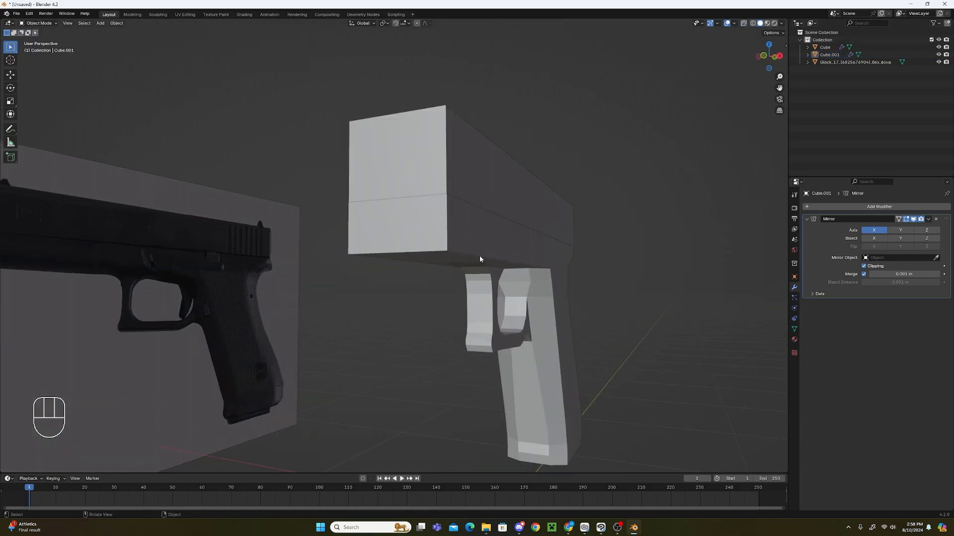
{"action": "middle_click_drag", "start_coordinate": [568, 306], "coordinate": [482, 263]}
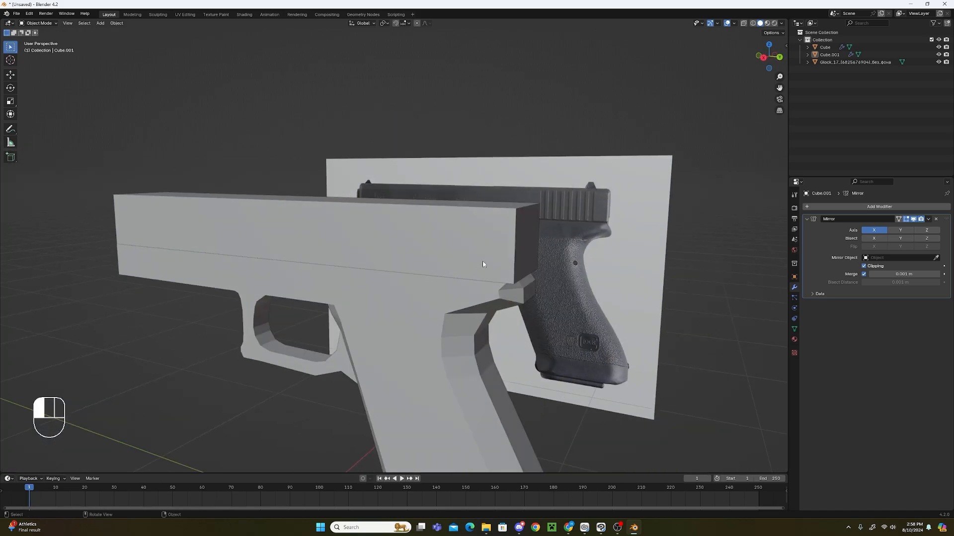
Select the slide object and enter Edit Mode in the right side view.
{"action": "left_click", "coordinate": [482, 263]}
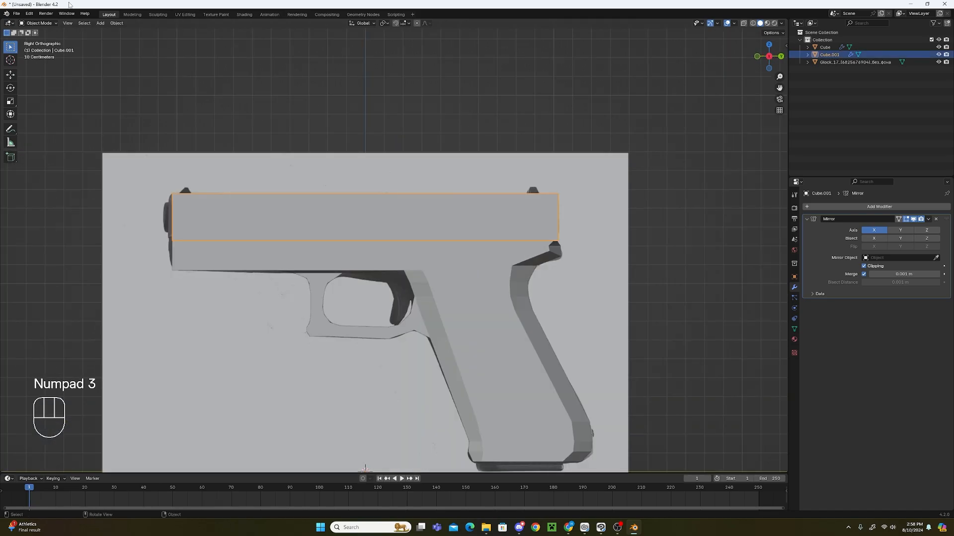
{"action": "left_click", "coordinate": [42, 23]}
{"action": "left_click", "coordinate": [37, 41]}
{"action": "scroll", "coordinate": [151, 79], "scroll_direction": "up", "scroll_amount": 3}
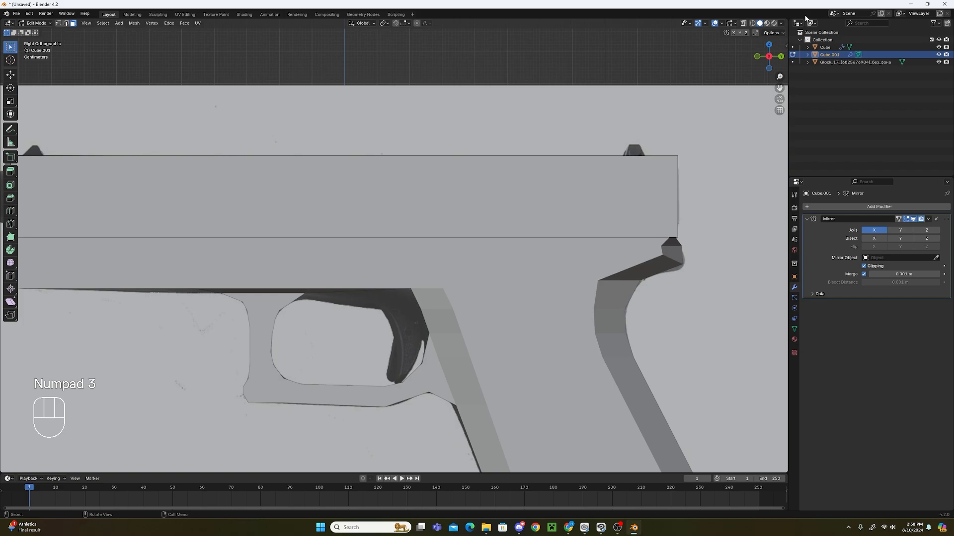
Compare the slide's front end and front sight area with the reference image using X-ray display.
{"action": "left_click", "coordinate": [744, 23]}
{"action": "middle_click_drag", "start_coordinate": [306, 184], "coordinate": [575, 183], "text": "shift"}
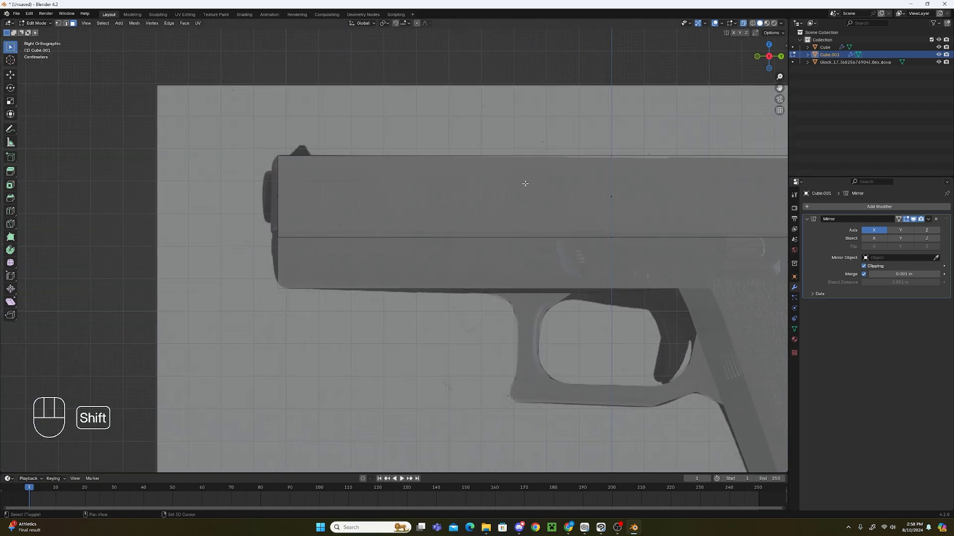
{"action": "scroll", "coordinate": [459, 183], "scroll_direction": "up", "scroll_amount": 1}
{"action": "scroll", "coordinate": [459, 183], "scroll_direction": "up", "scroll_amount": 1}
{"action": "middle_click_drag", "start_coordinate": [333, 145], "coordinate": [342, 222], "text": "shift"}
{"action": "scroll", "coordinate": [378, 187], "scroll_direction": "up", "scroll_amount": 1}
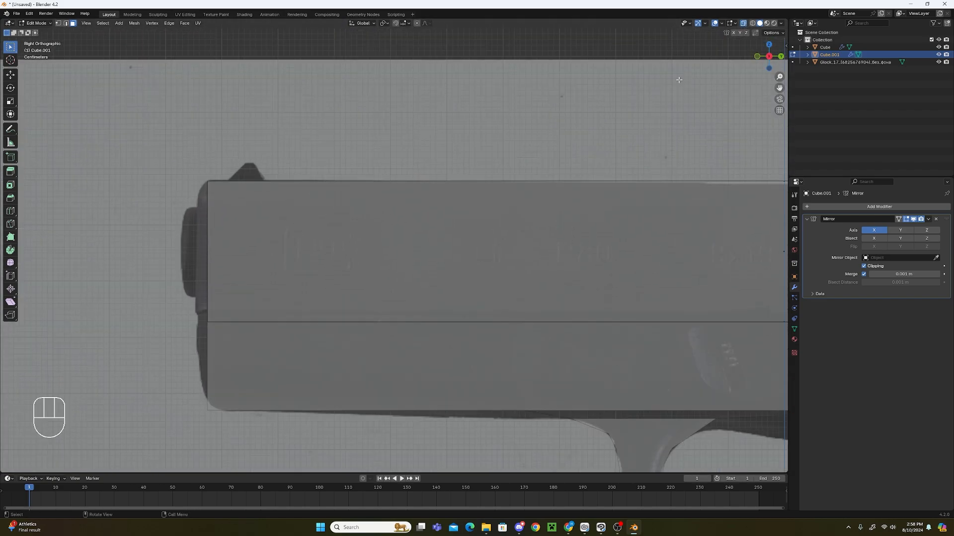
{"action": "middle_click_drag", "start_coordinate": [470, 175], "coordinate": [512, 174]}
{"action": "middle_click_drag", "start_coordinate": [376, 202], "coordinate": [398, 198], "text": "shift"}
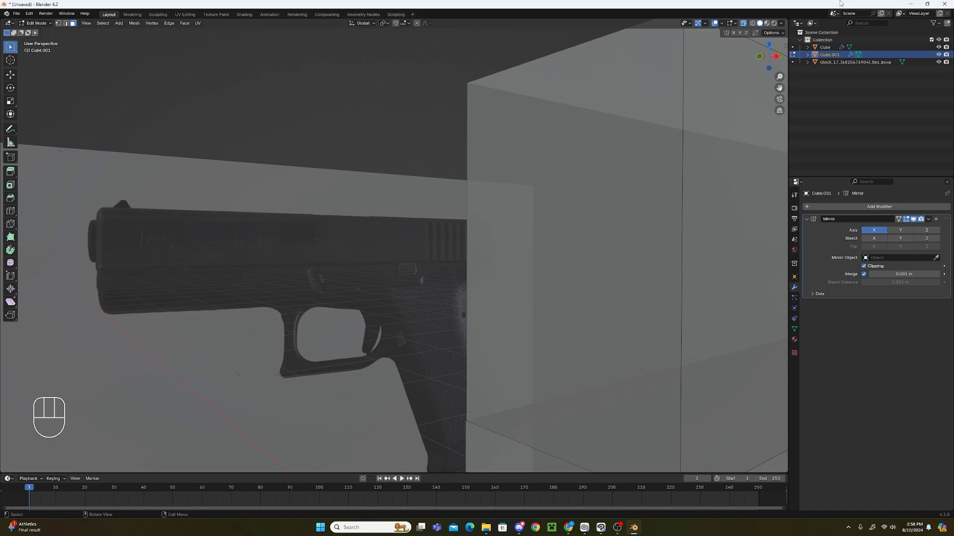
{"action": "left_click", "coordinate": [744, 23]}
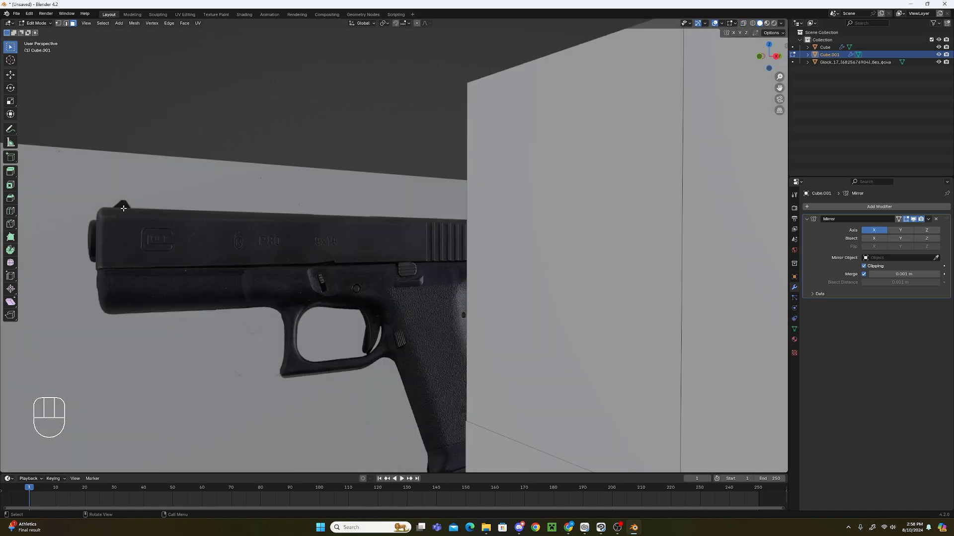
Add a lengthwise loop cut just below the slide's top edge and check it against the reference in side view with X-ray.
{"action": "scroll", "coordinate": [338, 249], "scroll_direction": "down", "scroll_amount": 5}
{"action": "middle_click_drag", "start_coordinate": [402, 262], "coordinate": [326, 302]}
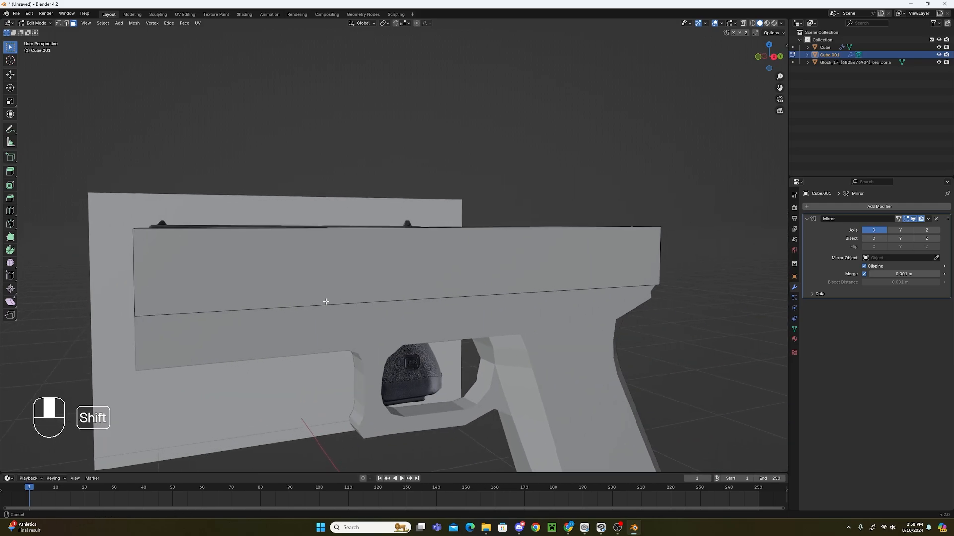
{"action": "key", "text": "ctrl+r"}
{"action": "left_click", "coordinate": [629, 253]}
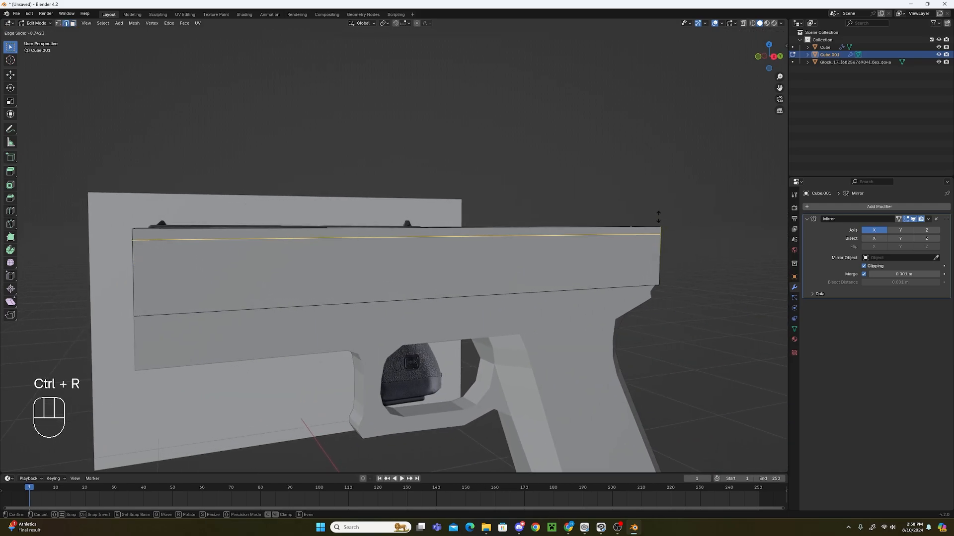
{"action": "left_click", "coordinate": [659, 219]}
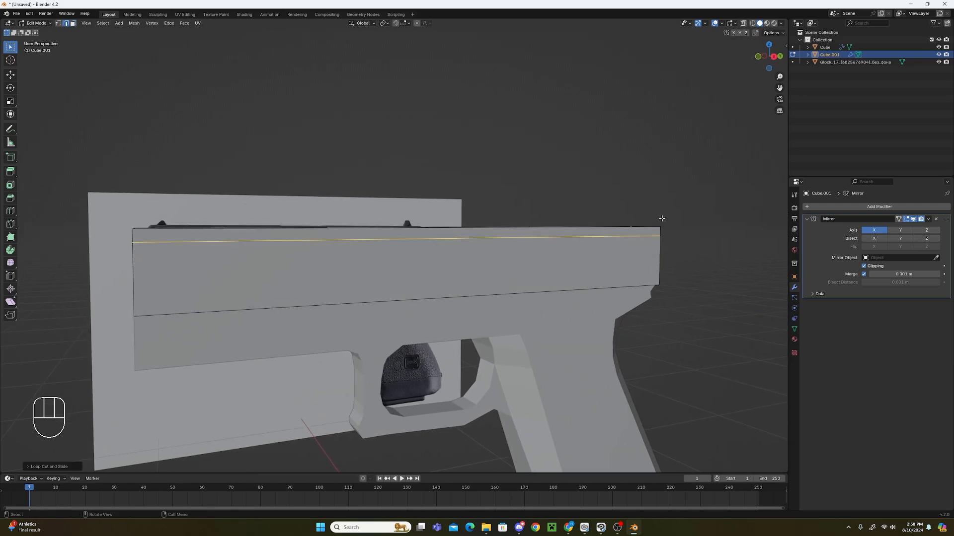
{"action": "key", "text": "KP_3"}
{"action": "left_click", "coordinate": [743, 23]}
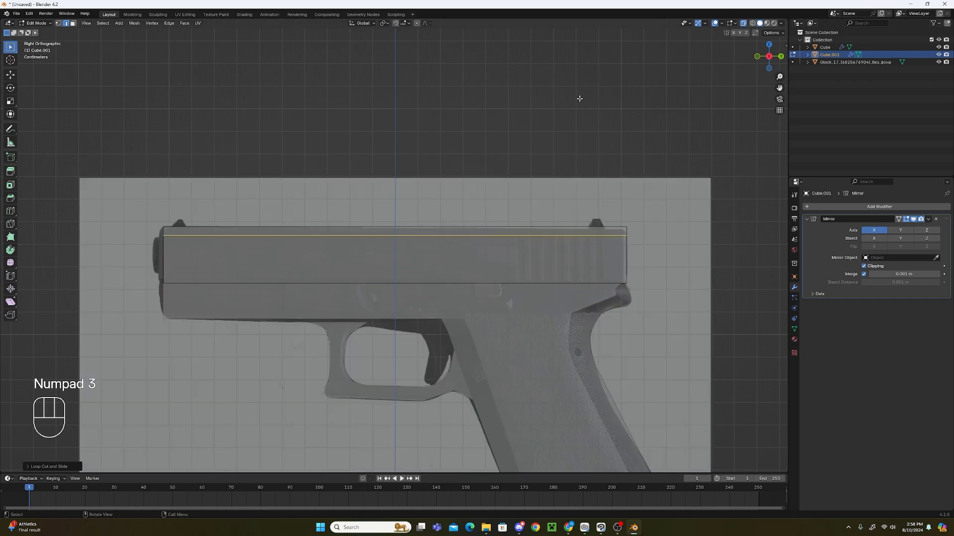
{"action": "scroll", "coordinate": [400, 192], "scroll_direction": "up", "scroll_amount": 6}
{"action": "middle_click_drag", "start_coordinate": [344, 200], "coordinate": [633, 224], "text": "shift"}
{"action": "middle_click_drag", "start_coordinate": [289, 244], "coordinate": [507, 325], "text": "shift"}
Select the slide's upper outer long edge, turn X-ray off and move the edge inward along X about 0.01 m to form a chamfer.
{"action": "left_click", "coordinate": [355, 240]}
{"action": "scroll", "coordinate": [464, 289], "scroll_direction": "down", "scroll_amount": 1}
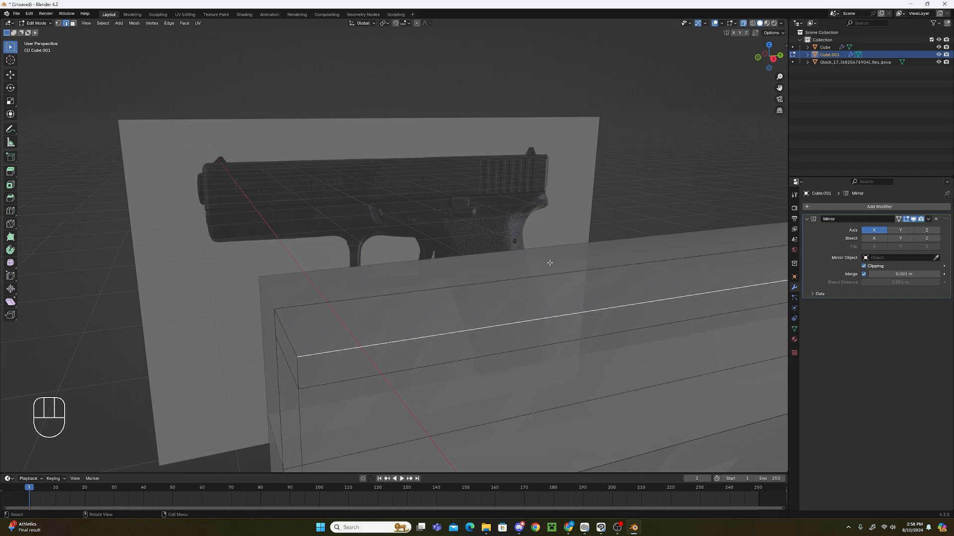
{"action": "left_click", "coordinate": [743, 23]}
{"action": "middle_click_drag", "start_coordinate": [563, 295], "coordinate": [457, 260], "text": "shift"}
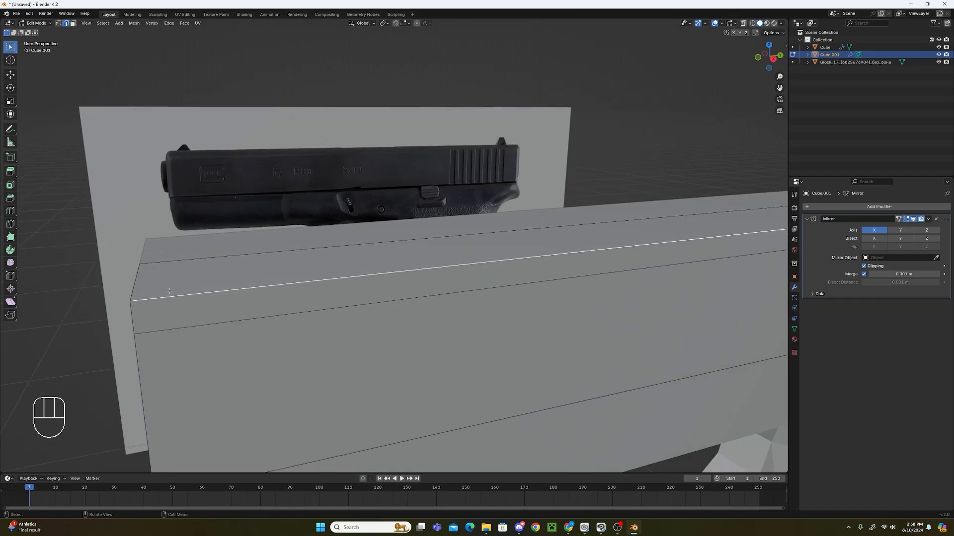
{"action": "scroll", "coordinate": [169, 290], "scroll_direction": "down", "scroll_amount": 2}
{"action": "middle_click_drag", "start_coordinate": [690, 213], "coordinate": [492, 232], "text": "shift"}
{"action": "middle_click_drag", "start_coordinate": [18, 312], "coordinate": [206, 285], "text": "shift"}
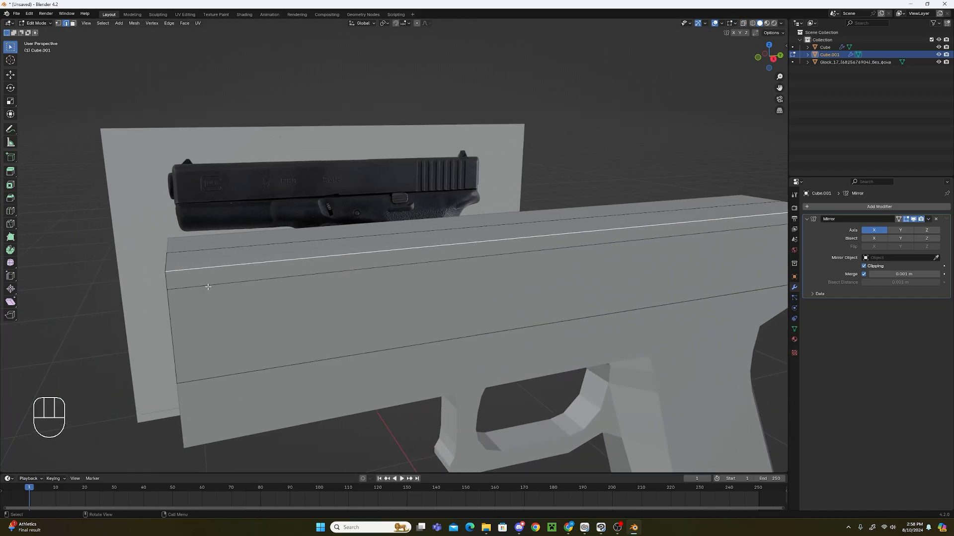
{"action": "scroll", "coordinate": [206, 285], "scroll_direction": "down", "scroll_amount": 2}
{"action": "middle_click_drag", "start_coordinate": [325, 315], "coordinate": [538, 311]}
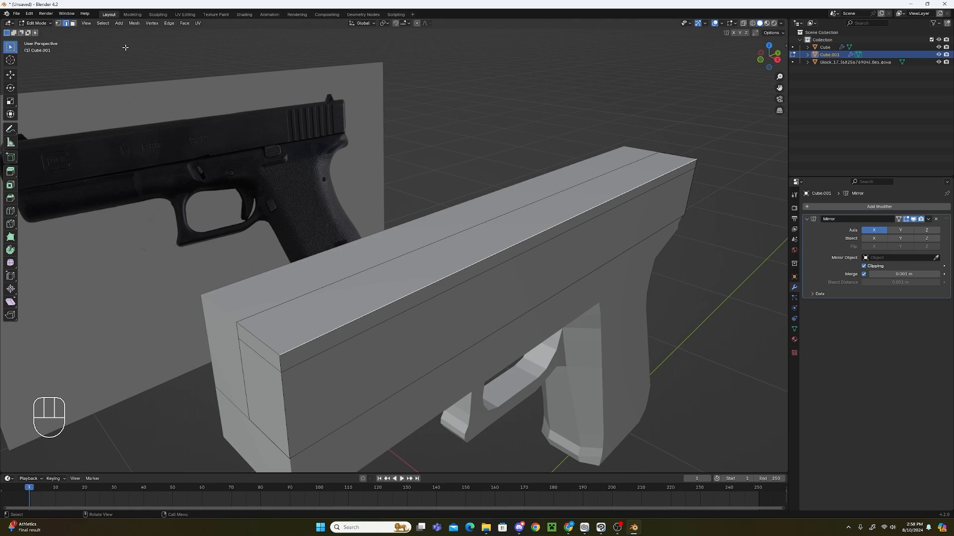
{"action": "middle_click_drag", "start_coordinate": [590, 262], "coordinate": [619, 267]}
{"action": "key", "text": "g"}
{"action": "key", "text": "x"}
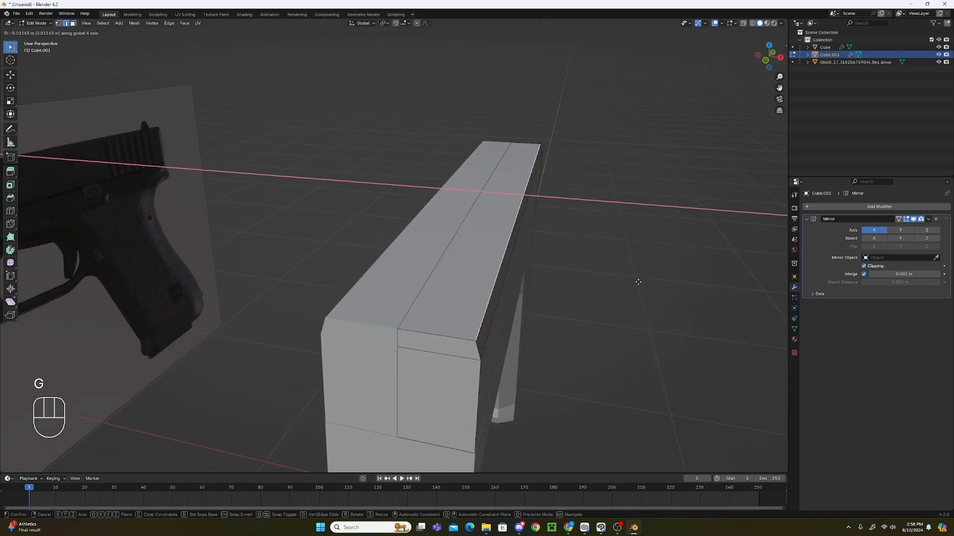
{"action": "left_click", "coordinate": [635, 281]}
{"action": "scroll", "coordinate": [616, 287], "scroll_direction": "down", "scroll_amount": 2}
{"action": "middle_click_drag", "start_coordinate": [616, 287], "coordinate": [529, 282]}
{"action": "scroll", "coordinate": [537, 207], "scroll_direction": "down", "scroll_amount": 1}
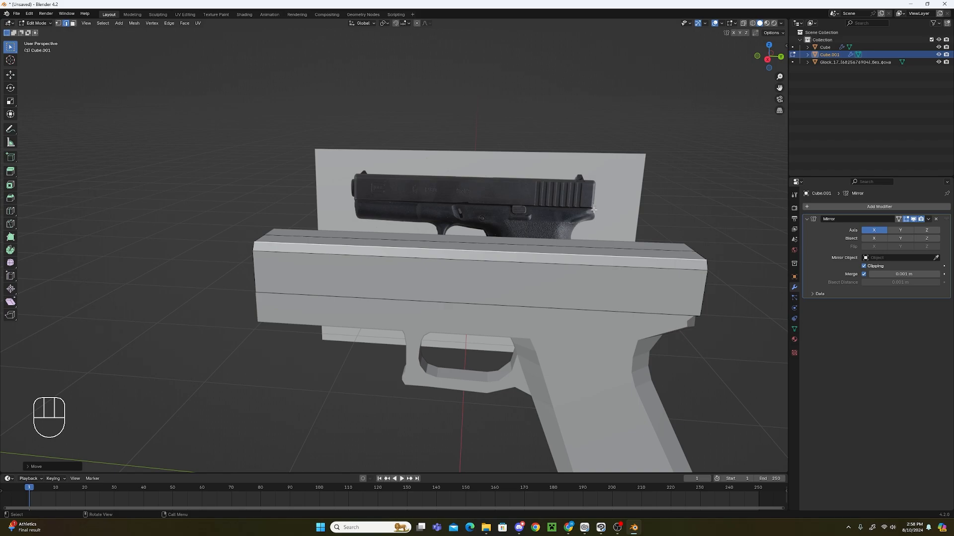
Extrude the two front-end faces of the slide slightly forward to match the reference's muzzle end.
{"action": "key", "text": "KP_3"}
{"action": "scroll", "coordinate": [306, 153], "scroll_direction": "up", "scroll_amount": 2}
{"action": "middle_click_drag", "start_coordinate": [276, 205], "coordinate": [432, 209], "text": "shift"}
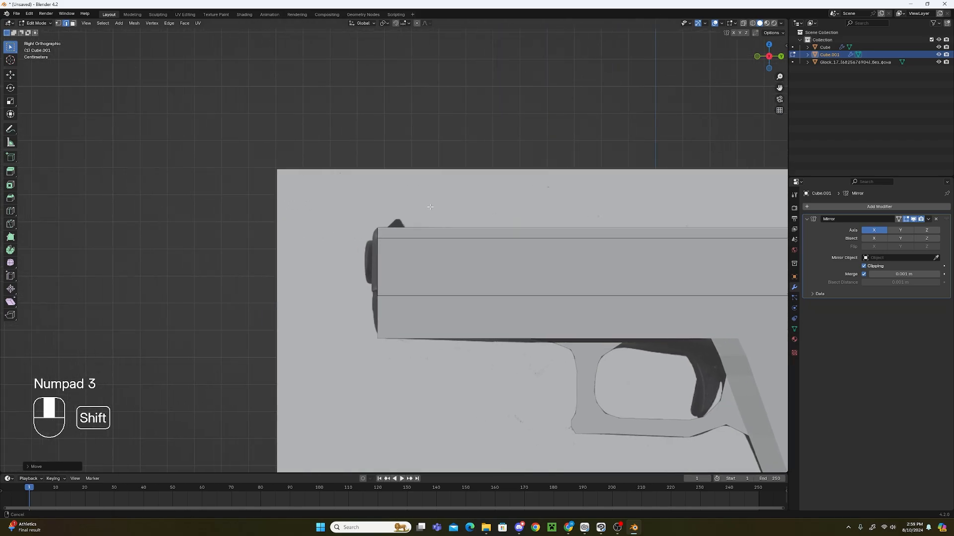
{"action": "scroll", "coordinate": [369, 218], "scroll_direction": "up", "scroll_amount": 6}
{"action": "scroll", "coordinate": [331, 234], "scroll_direction": "up", "scroll_amount": 1}
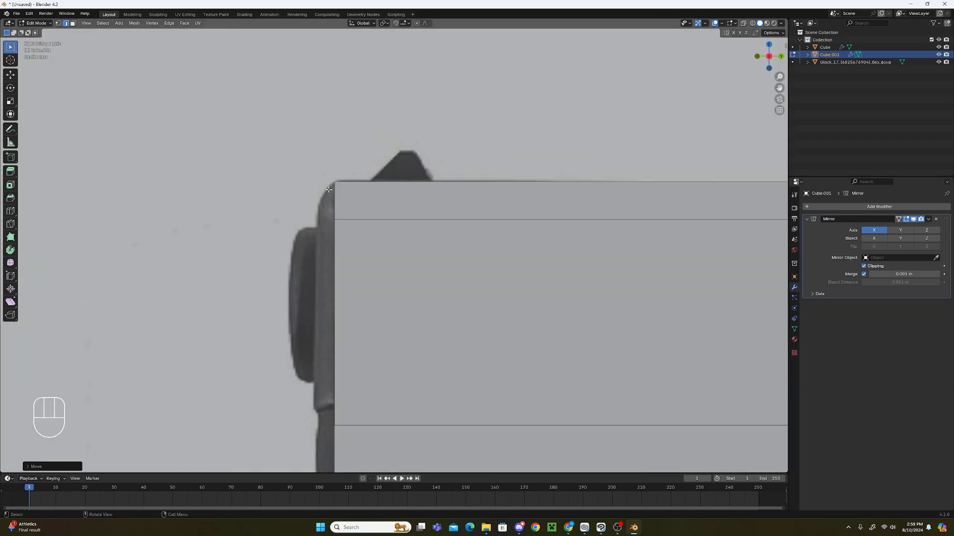
{"action": "middle_click_drag", "start_coordinate": [305, 269], "coordinate": [387, 259]}
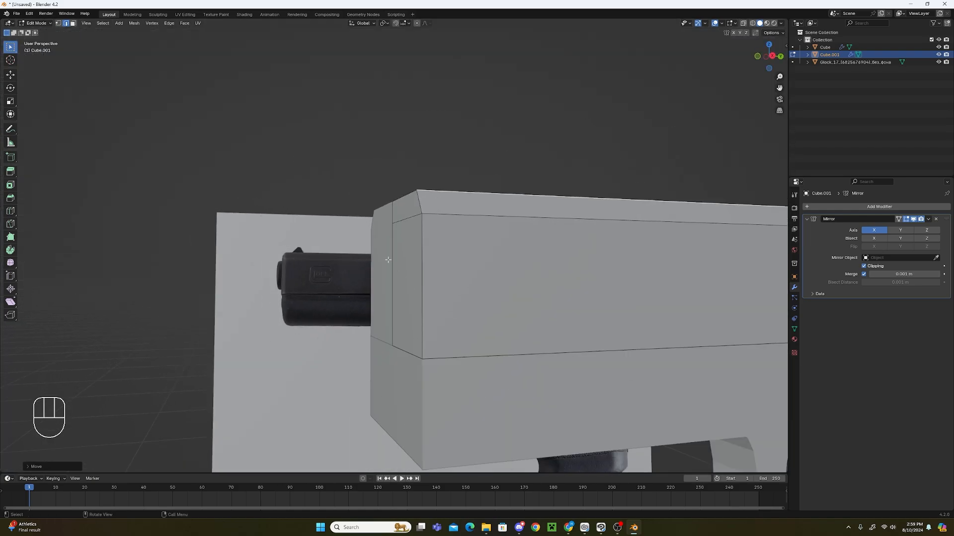
{"action": "left_click", "coordinate": [73, 25]}
{"action": "left_click", "coordinate": [404, 217]}
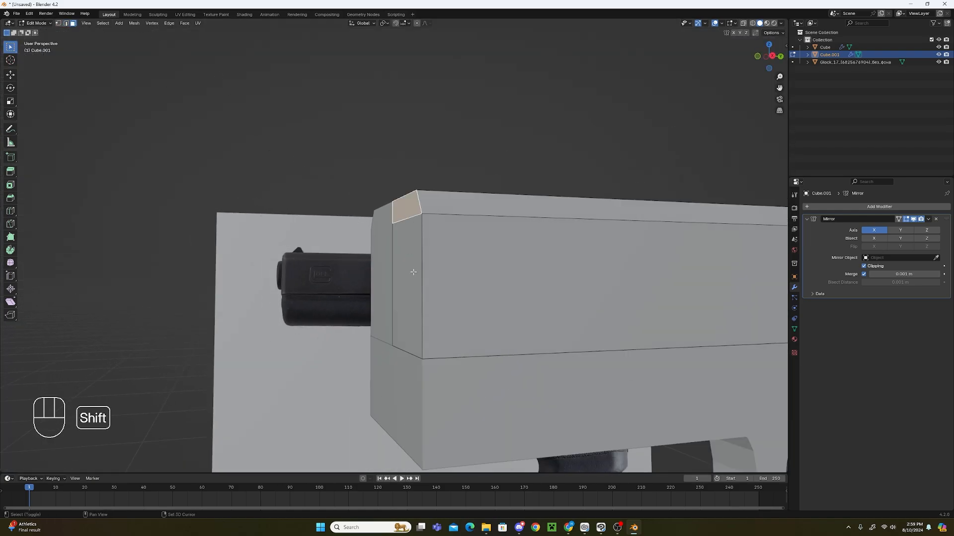
{"action": "left_click", "coordinate": [413, 272], "text": "shift"}
{"action": "middle_click_drag", "start_coordinate": [412, 272], "coordinate": [523, 302]}
{"action": "key", "text": "e"}
{"action": "left_click", "coordinate": [514, 302]}
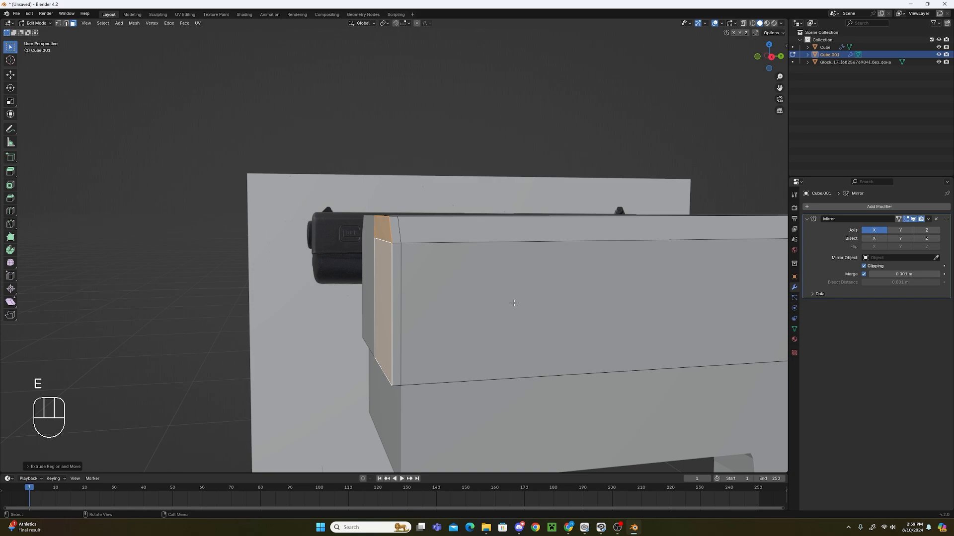
Move the upper face of the extruded front end down along Z in X-ray side view to bevel the slide's top front edge.
{"action": "key", "text": "KP_3"}
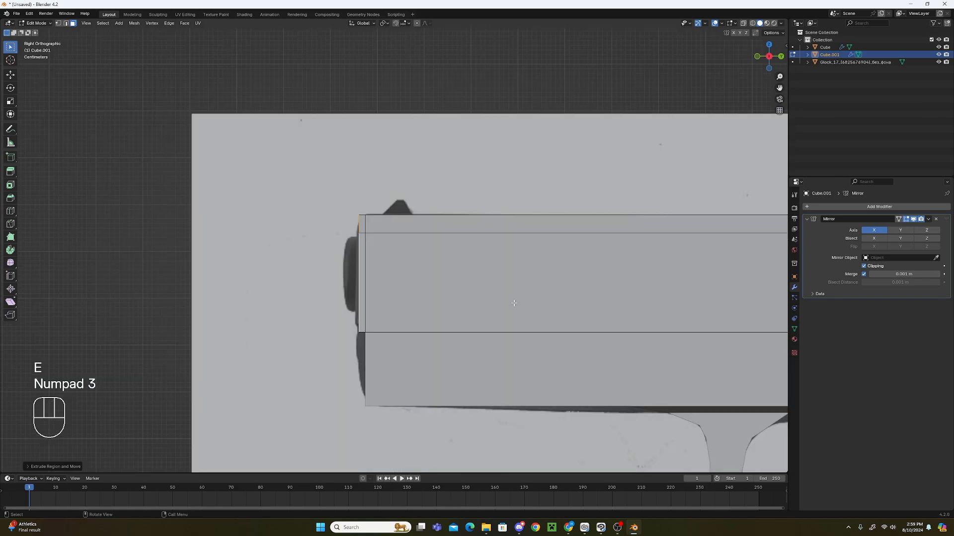
{"action": "left_click", "coordinate": [743, 24]}
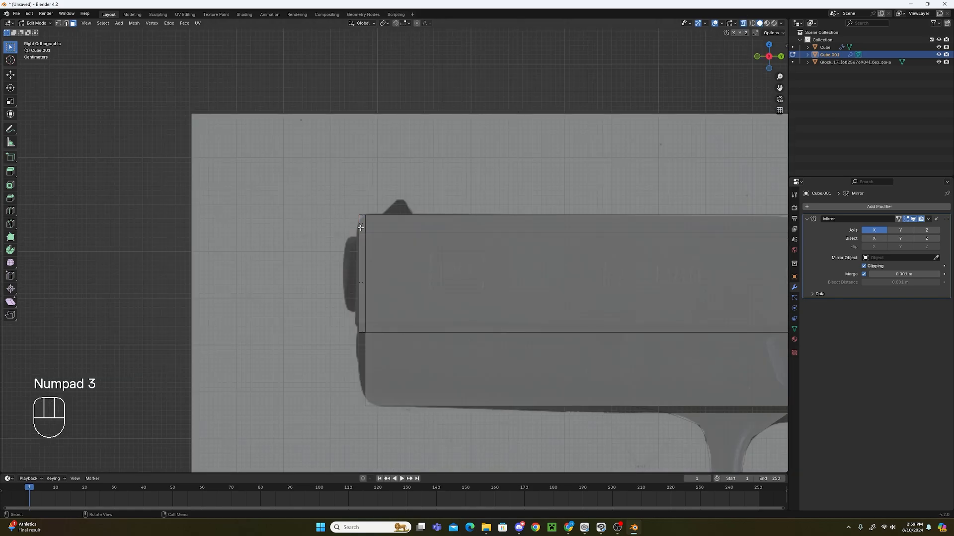
{"action": "key", "text": "g"}
{"action": "key", "text": "z"}
{"action": "left_click", "coordinate": [419, 254]}
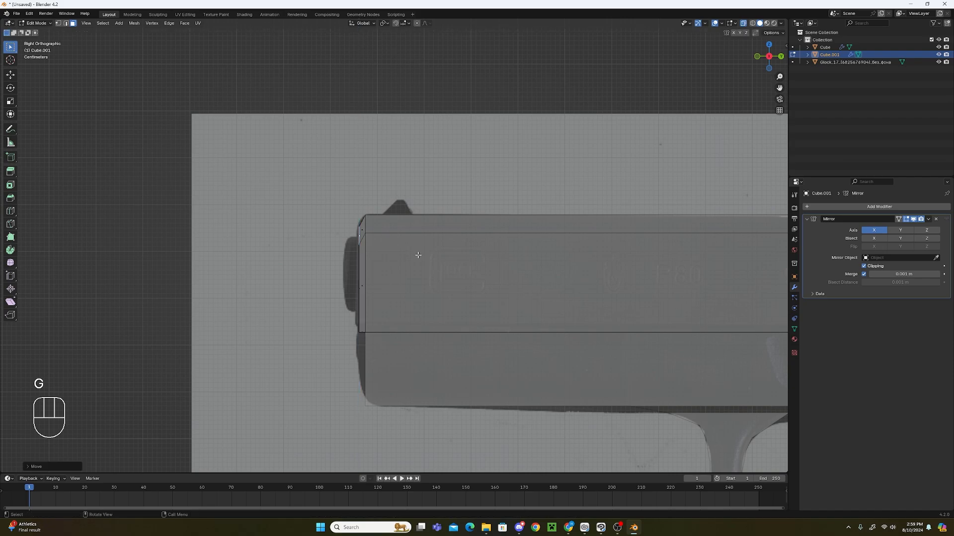
{"action": "middle_click_drag", "start_coordinate": [502, 297], "coordinate": [683, 258]}
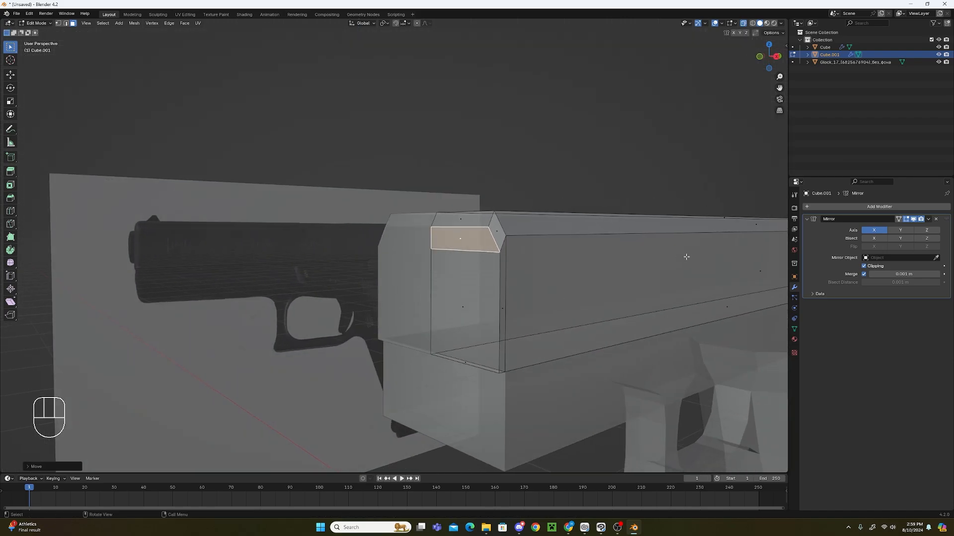
{"action": "left_click", "coordinate": [631, 227]}
{"action": "left_click", "coordinate": [744, 23]}
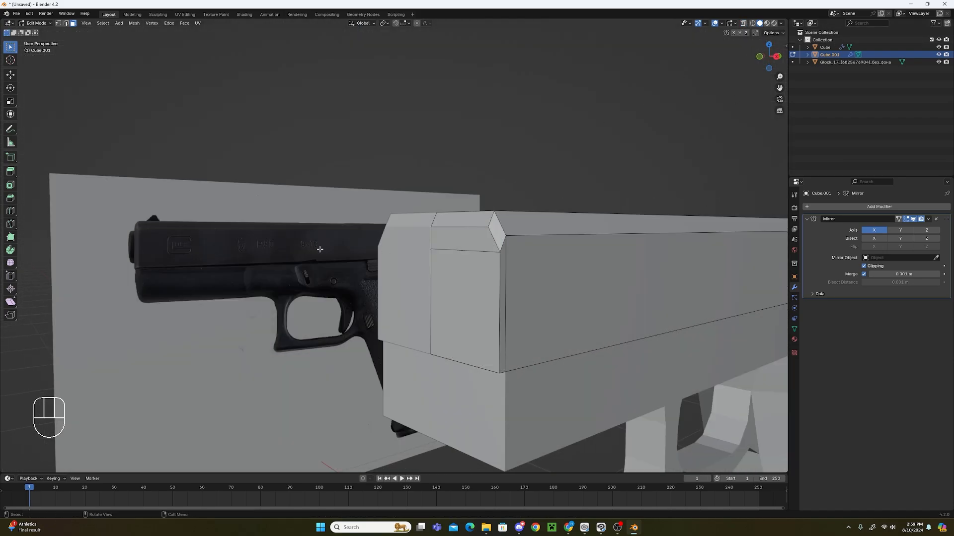
Edge-slide the lower edge of the small upper front face upward to line up with the side chamfer.
{"action": "middle_click_drag", "start_coordinate": [409, 335], "coordinate": [370, 334]}
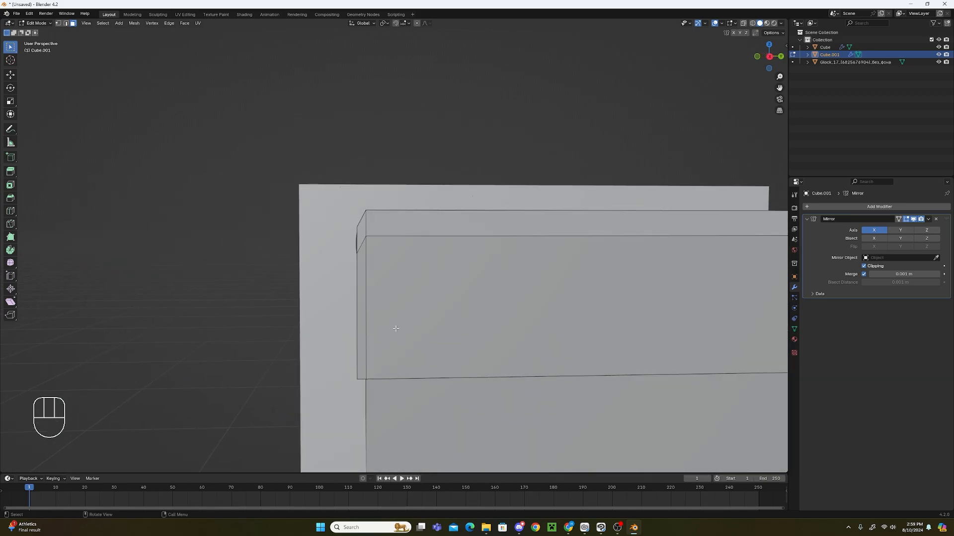
{"action": "middle_click_drag", "start_coordinate": [504, 329], "coordinate": [516, 332]}
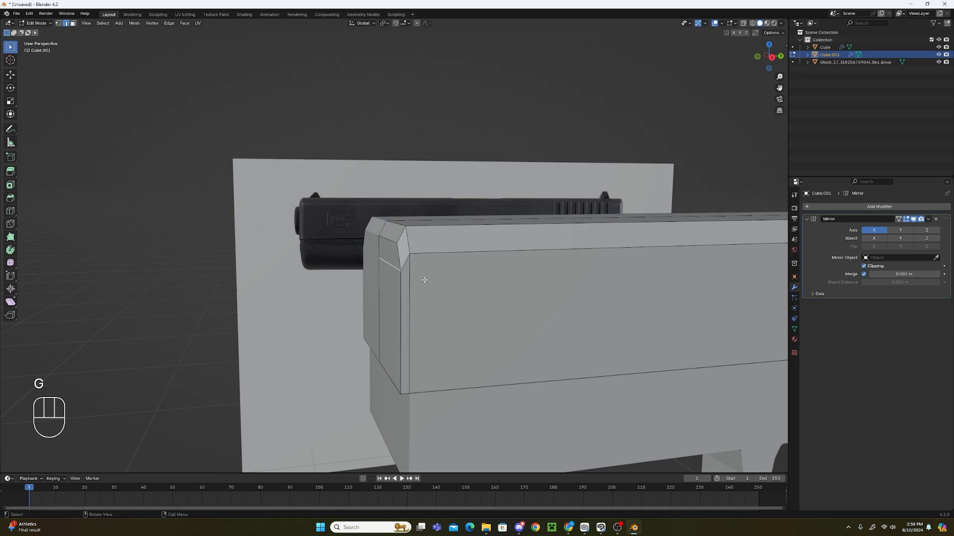
{"action": "key", "text": "g"}
{"action": "key", "text": "g"}
{"action": "left_click", "coordinate": [517, 270]}
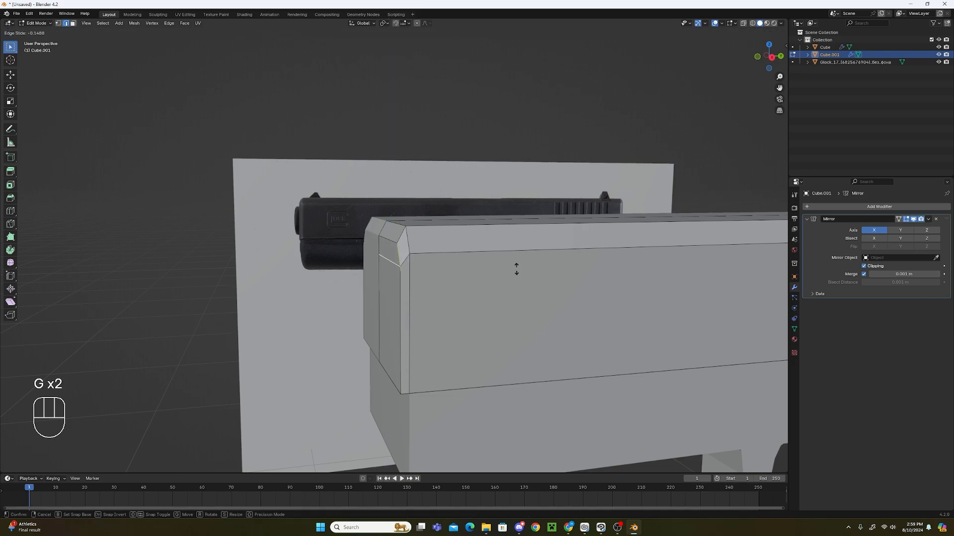
{"action": "key", "text": "g"}
{"action": "key", "text": "g"}
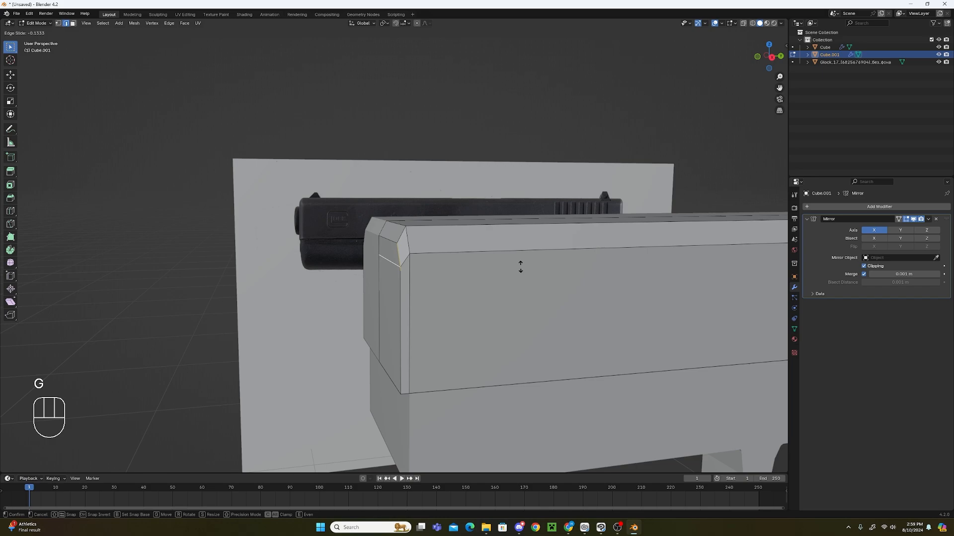
{"action": "left_click", "coordinate": [514, 230]}
{"action": "scroll", "coordinate": [460, 259], "scroll_direction": "down", "scroll_amount": 1}
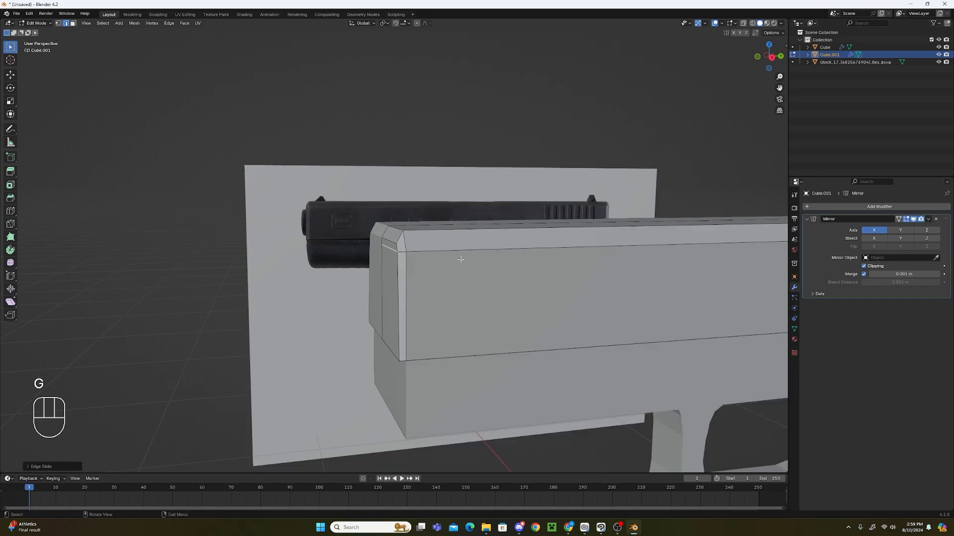
{"action": "middle_click_drag", "start_coordinate": [619, 286], "coordinate": [457, 271], "text": "shift"}
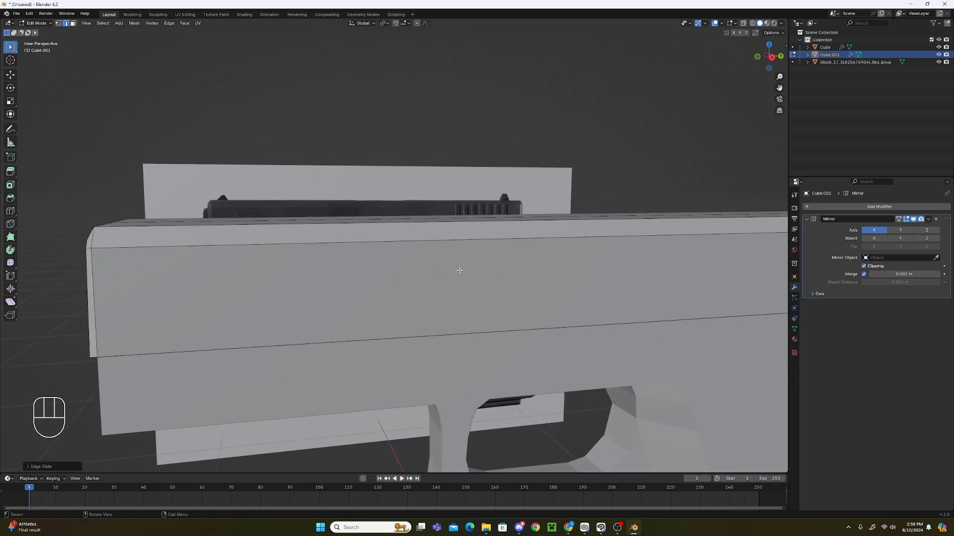
{"action": "scroll", "coordinate": [458, 270], "scroll_direction": "down", "scroll_amount": 4}
{"action": "mouse_move", "coordinate": [588, 307]}
{"action": "middle_mouse_down", "text": "shift"}
{"action": "mouse_move", "coordinate": [540, 293]}
{"action": "mouse_move", "coordinate": [571, 302]}
{"action": "middle_mouse_up", "text": "shift"}
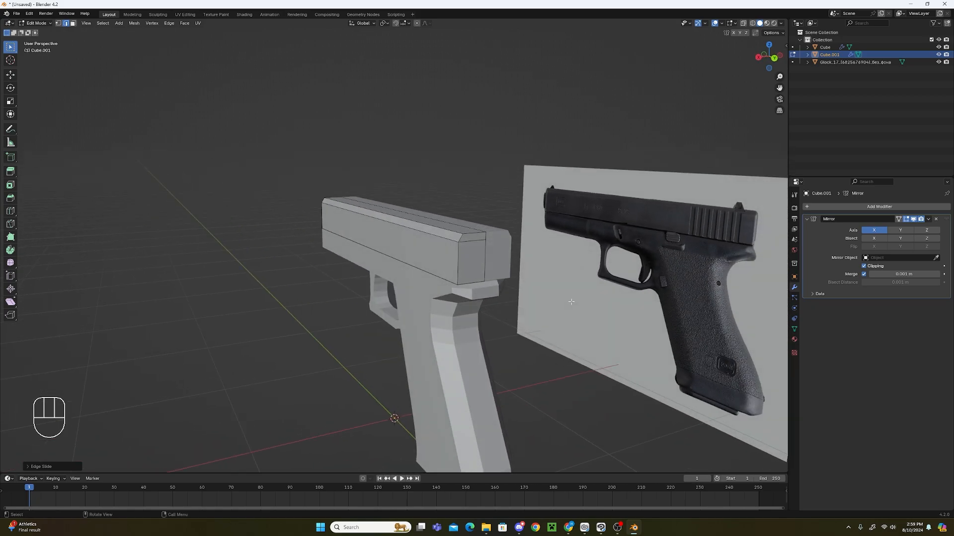
{"action": "middle_click_drag", "start_coordinate": [542, 294], "coordinate": [688, 321]}
{"action": "scroll", "coordinate": [474, 312], "scroll_direction": "up", "scroll_amount": 3}
{"action": "middle_click_drag", "start_coordinate": [472, 313], "coordinate": [450, 237], "text": "shift"}
{"action": "key", "text": "g"}
{"action": "key", "text": "x"}
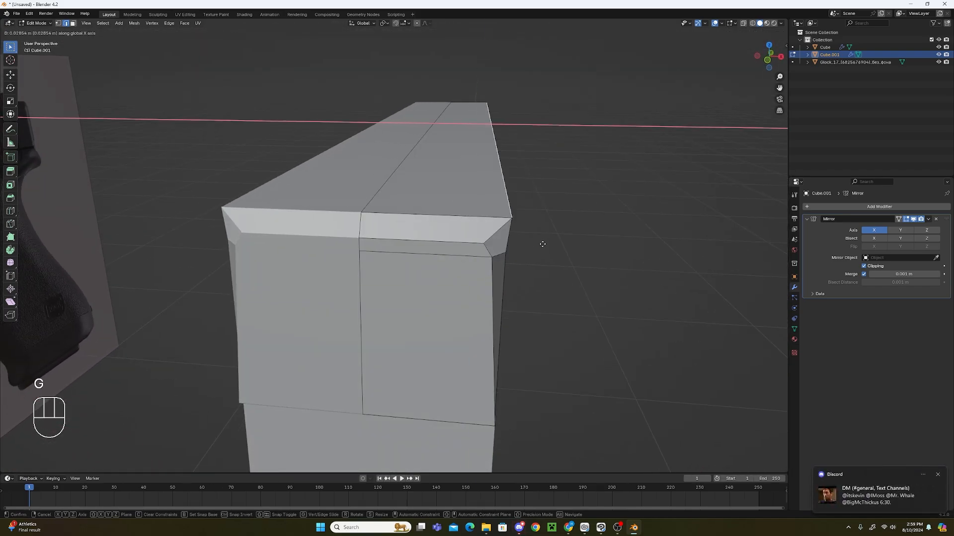
{"action": "right_click", "coordinate": [522, 242]}
Scale the bottom edge of the slide's front face along X to about 0.85 to narrow the front end.
{"action": "middle_click_drag", "start_coordinate": [549, 258], "coordinate": [493, 293]}
{"action": "left_click", "coordinate": [369, 312]}
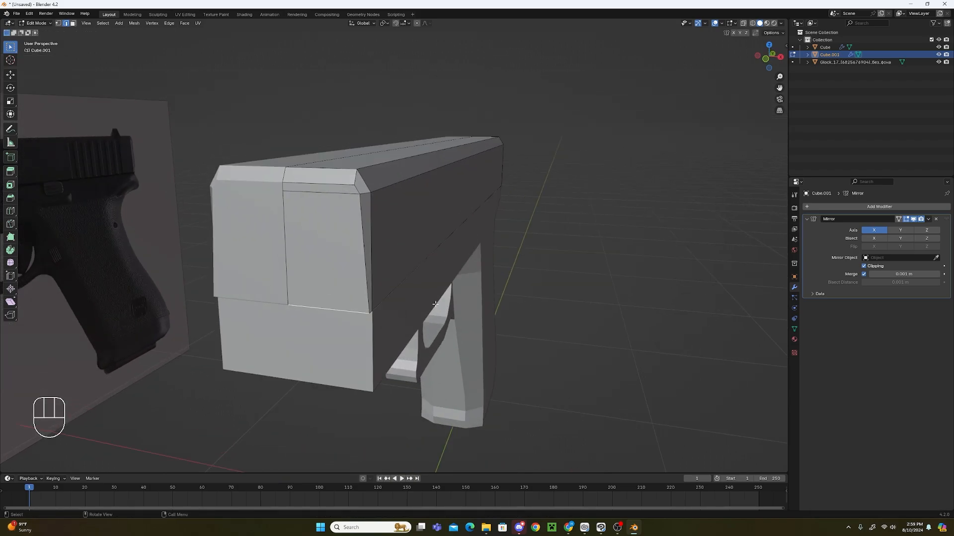
{"action": "middle_click_drag", "start_coordinate": [435, 304], "coordinate": [492, 298]}
{"action": "key", "text": "s"}
{"action": "key", "text": "x"}
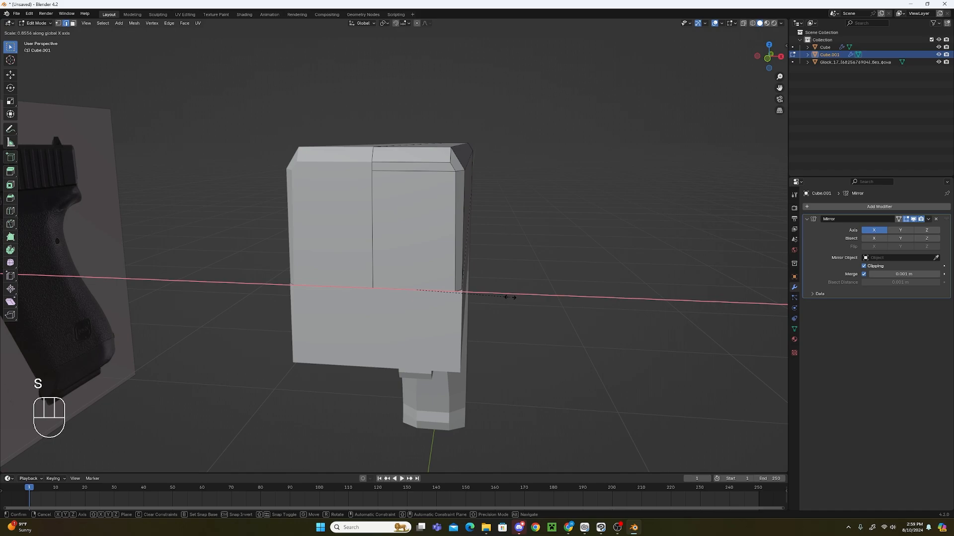
{"action": "left_click", "coordinate": [507, 296]}
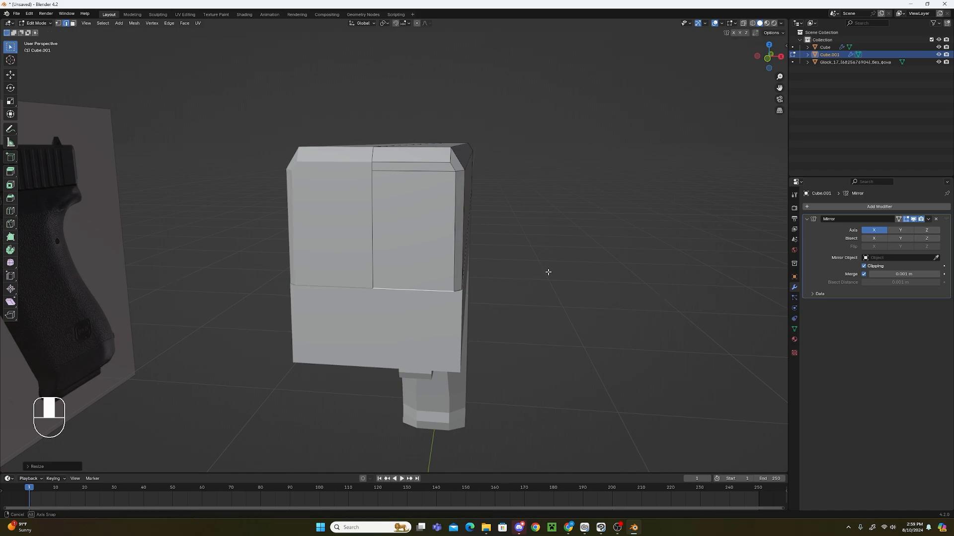
{"action": "middle_click_drag", "start_coordinate": [547, 270], "coordinate": [482, 281]}
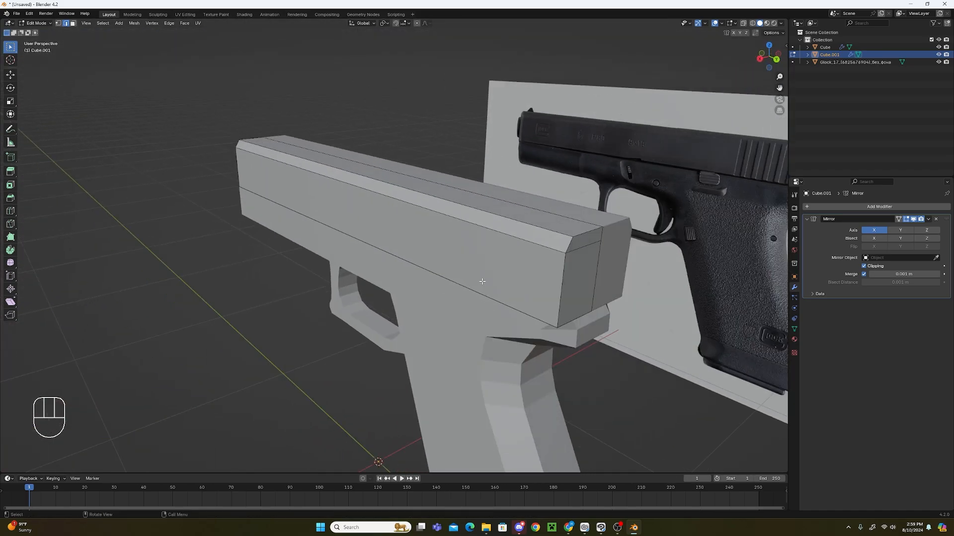
Add two vertical loop cuts at the front and rear limits of the reference's rear slide serrations, using X-ray side view.
{"action": "key", "text": "KP_3"}
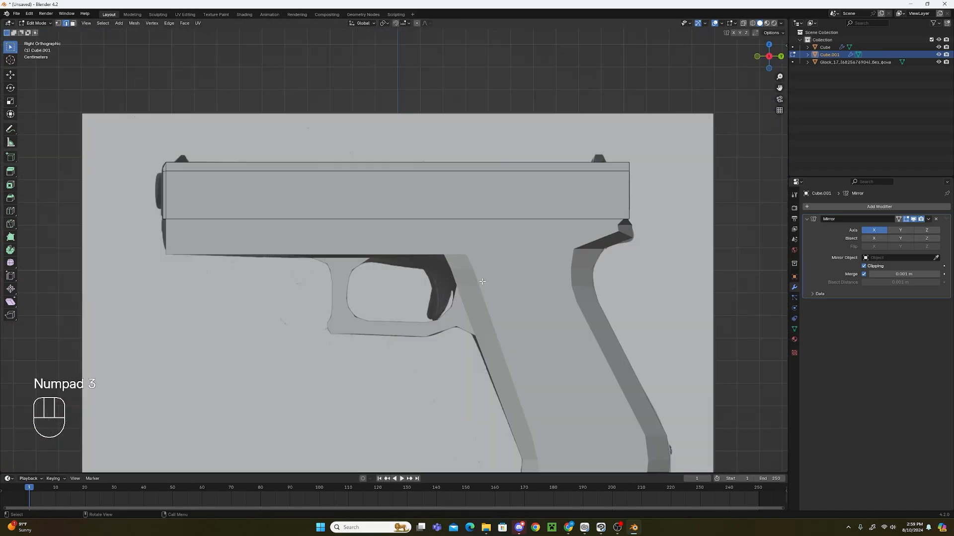
{"action": "left_click", "coordinate": [742, 23]}
{"action": "scroll", "coordinate": [698, 110], "scroll_direction": "up", "scroll_amount": 3}
{"action": "middle_click_drag", "start_coordinate": [679, 128], "coordinate": [487, 256], "text": "shift"}
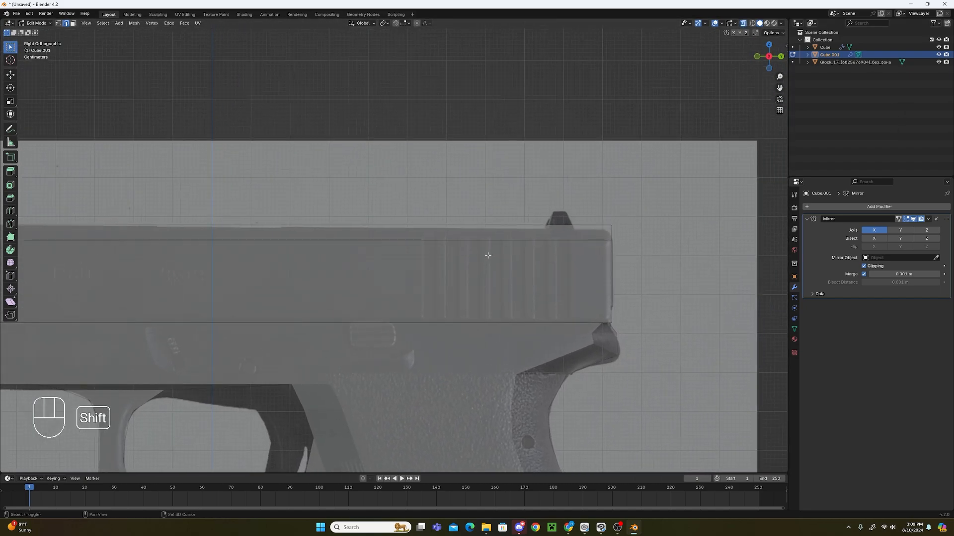
{"action": "scroll", "coordinate": [516, 240], "scroll_direction": "up", "scroll_amount": 2}
{"action": "key", "text": "ctrl+r"}
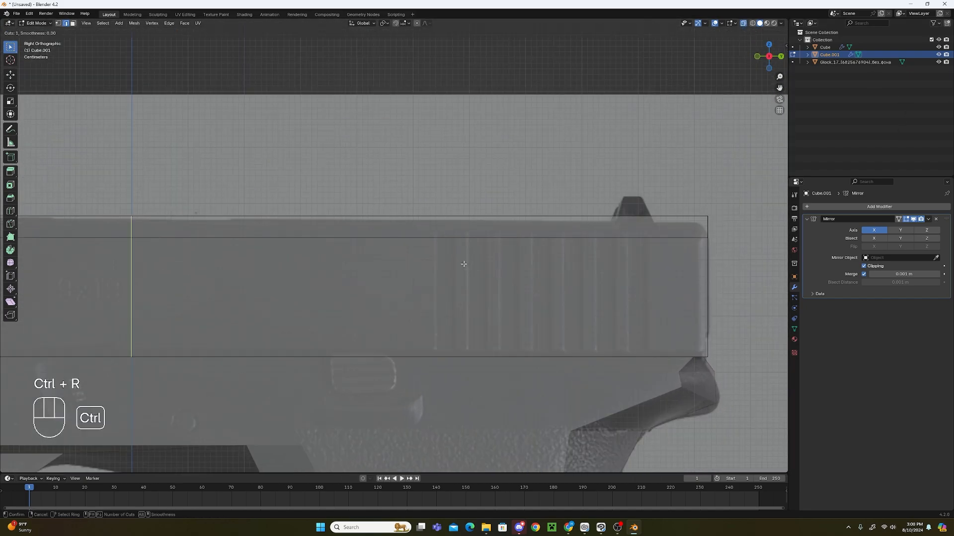
{"action": "left_click", "coordinate": [463, 264]}
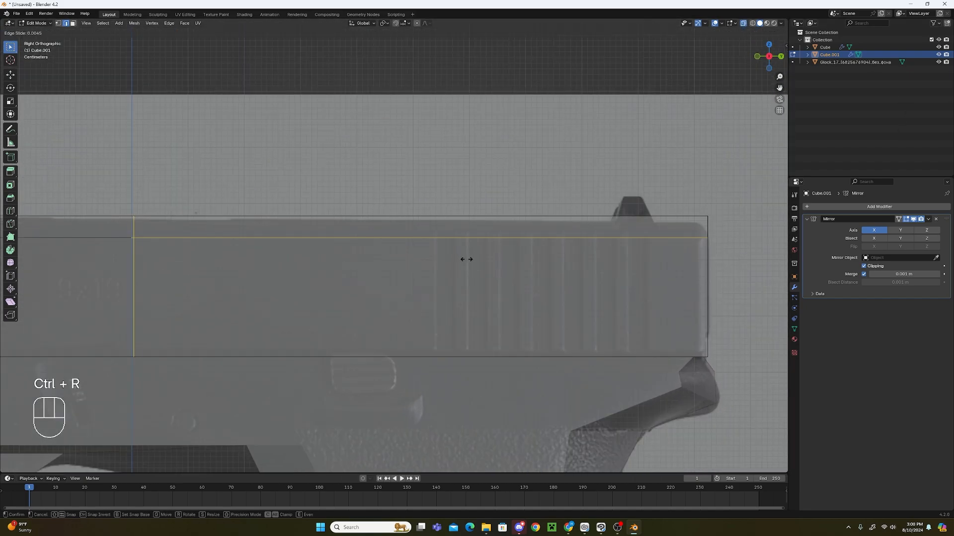
{"action": "left_click", "coordinate": [762, 266]}
{"action": "key", "text": "ctrl+r"}
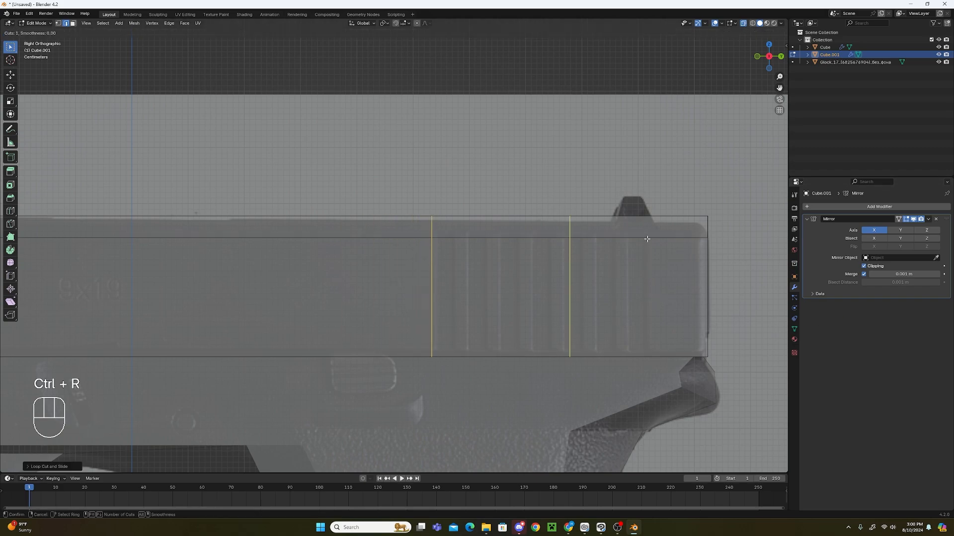
{"action": "left_click", "coordinate": [646, 239]}
{"action": "left_click", "coordinate": [724, 234]}
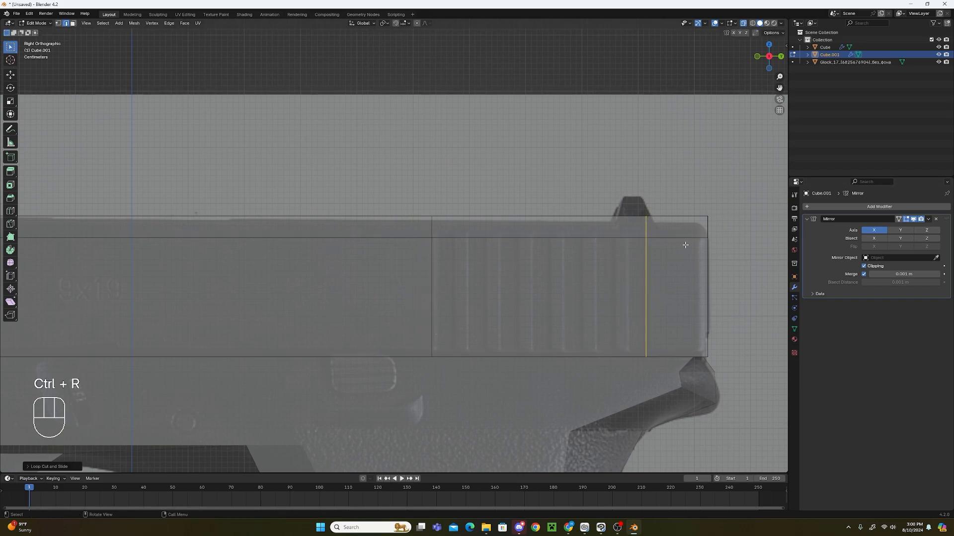
Add six evenly spaced vertical loop cuts between the two serration boundary cuts.
{"action": "scroll", "coordinate": [588, 247], "scroll_direction": "up", "scroll_amount": 4}
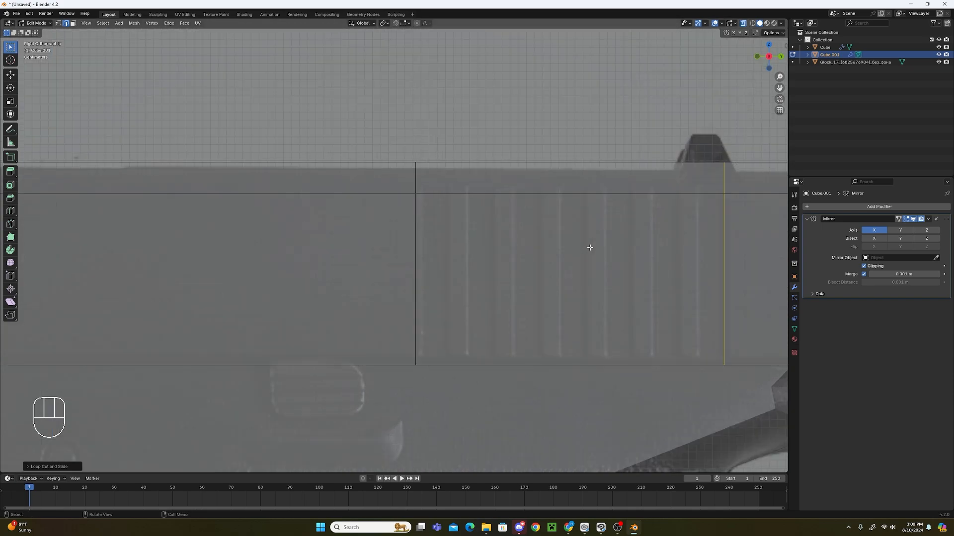
{"action": "key", "text": "ctrl+r"}
{"action": "scroll", "coordinate": [569, 199], "scroll_direction": "up", "scroll_amount": 4}
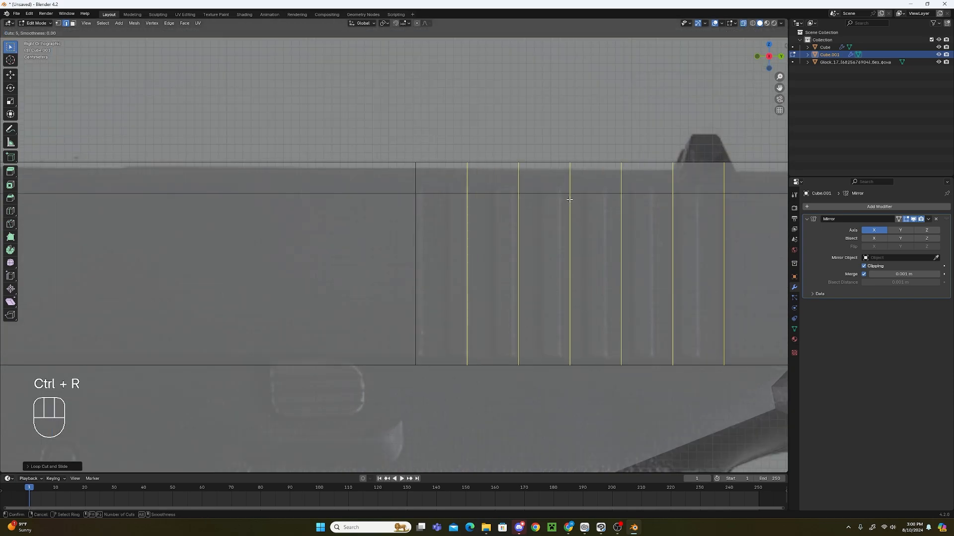
{"action": "scroll", "coordinate": [570, 199], "scroll_direction": "up", "scroll_amount": 1}
{"action": "left_click", "coordinate": [569, 199]}
{"action": "right_click", "coordinate": [569, 199]}
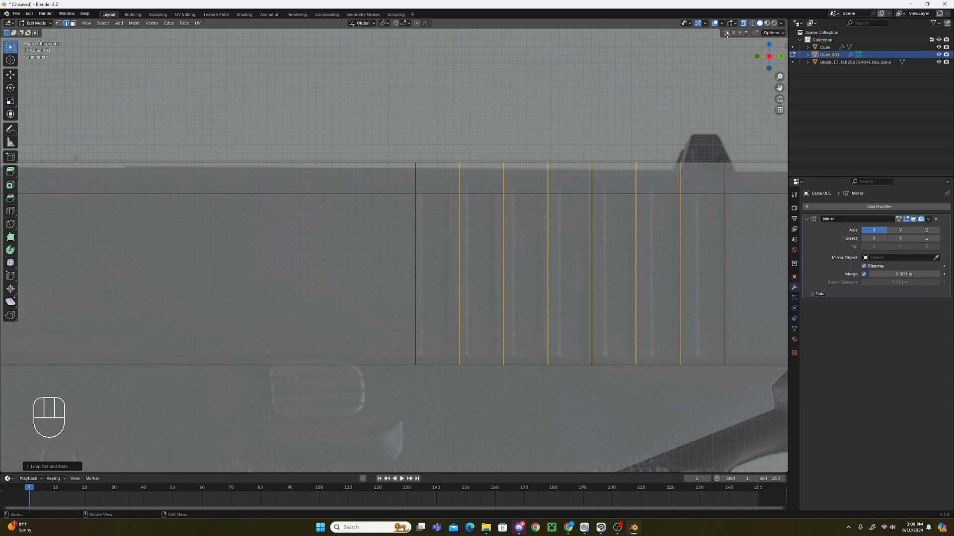
Turn X-ray off and bevel the six serration cuts by about 0.017 m with one segment, then compare them with the reference.
{"action": "left_click", "coordinate": [743, 23]}
{"action": "middle_click_drag", "start_coordinate": [570, 255], "coordinate": [432, 249]}
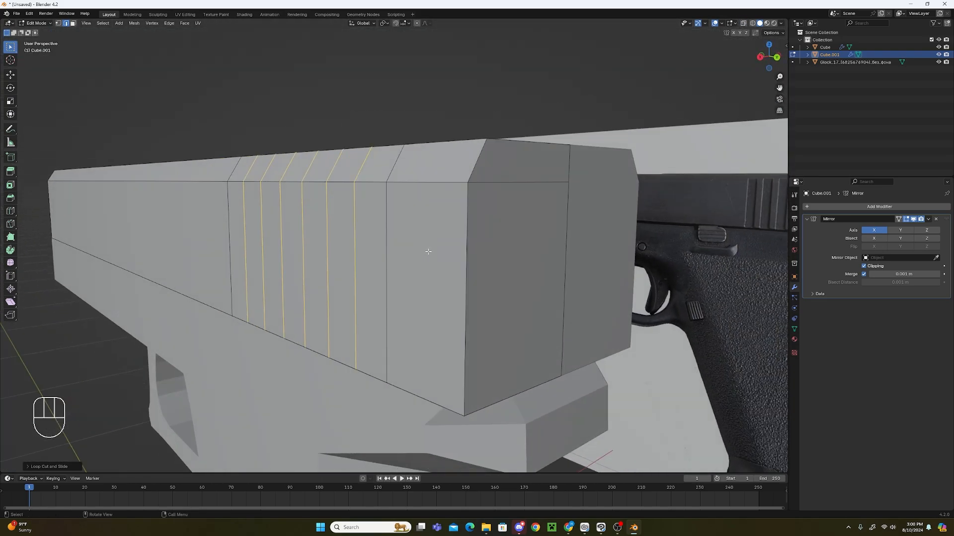
{"action": "key", "text": "ctrl+b"}
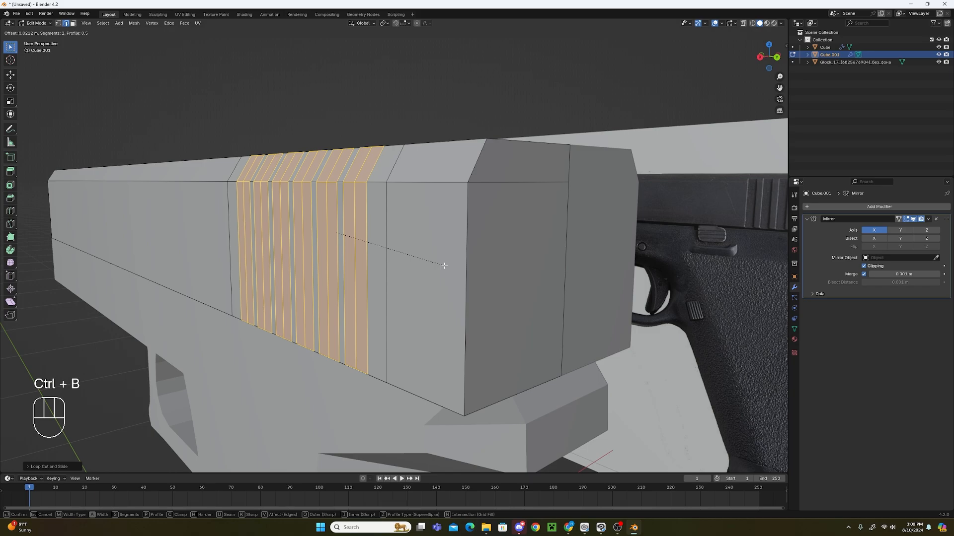
{"action": "scroll", "coordinate": [444, 264], "scroll_direction": "down", "scroll_amount": 1}
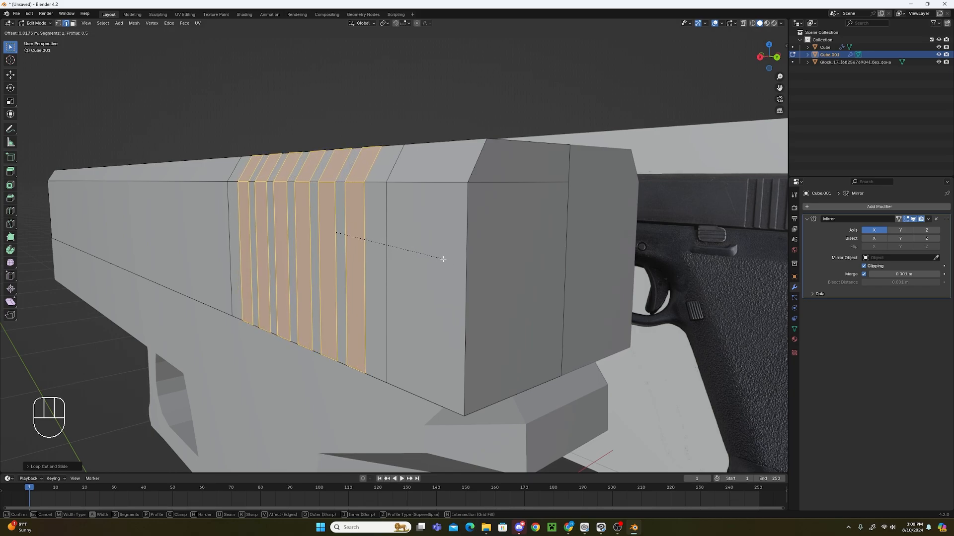
{"action": "left_click", "coordinate": [443, 258]}
{"action": "middle_click_drag", "start_coordinate": [661, 220], "coordinate": [534, 218], "text": "shift"}
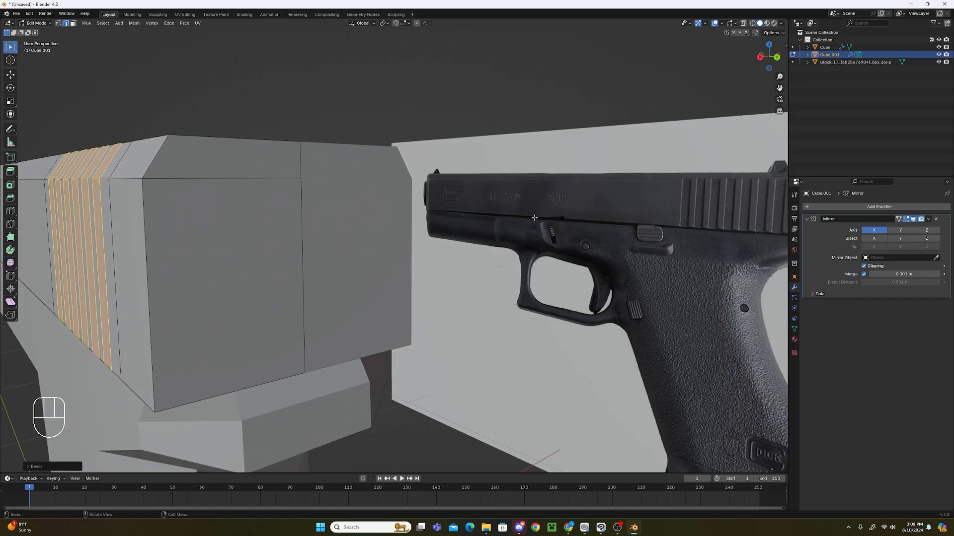
Compare the slide's bevelled serration cuts with the reference in the right orthographic view with X-ray turned on.
{"action": "middle_click_drag", "start_coordinate": [673, 215], "coordinate": [511, 213], "text": "shift"}
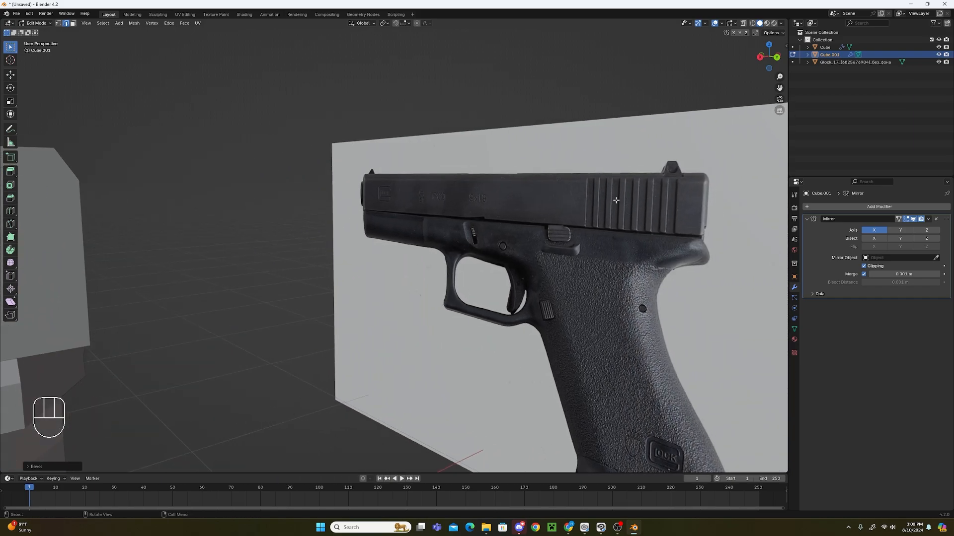
{"action": "scroll", "coordinate": [616, 201], "scroll_direction": "down", "scroll_amount": 4}
{"action": "middle_click_drag", "start_coordinate": [300, 283], "coordinate": [351, 285]}
{"action": "scroll", "coordinate": [351, 286], "scroll_direction": "up", "scroll_amount": 4}
{"action": "left_click", "coordinate": [237, 261]}
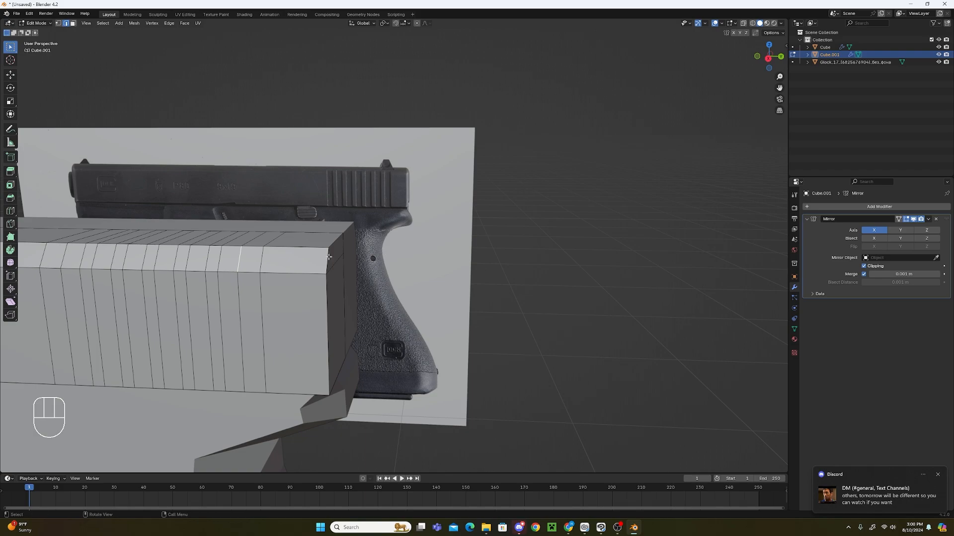
{"action": "key", "text": "KP_3"}
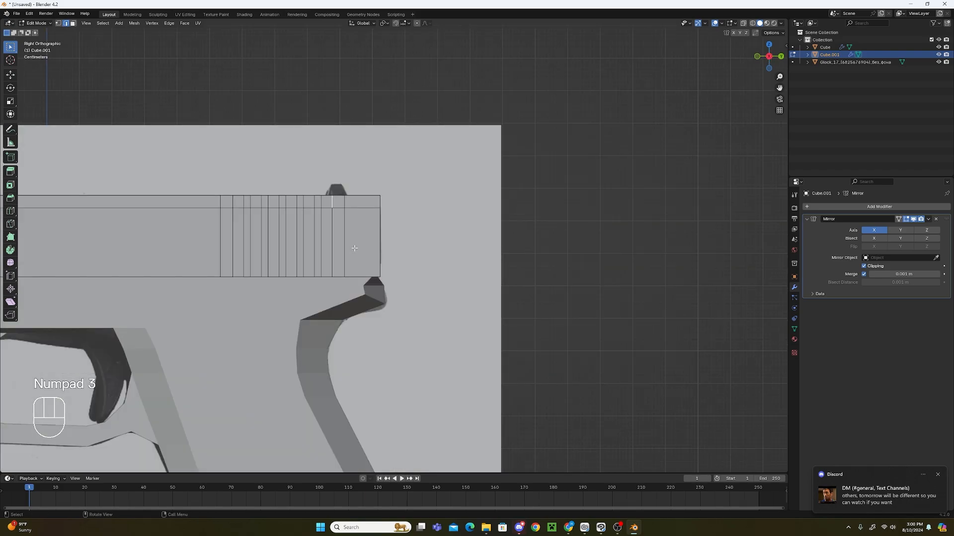
{"action": "left_click", "coordinate": [743, 23]}
{"action": "scroll", "coordinate": [345, 186], "scroll_direction": "up", "scroll_amount": 4}
{"action": "middle_click_drag", "start_coordinate": [345, 186], "coordinate": [567, 246], "text": "shift"}
{"action": "scroll", "coordinate": [487, 247], "scroll_direction": "up", "scroll_amount": 3}
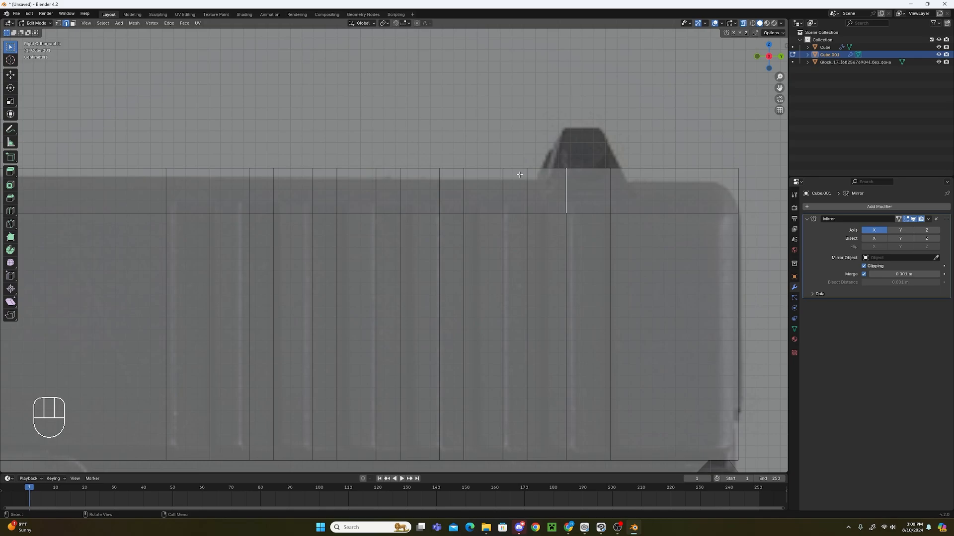
{"action": "left_click", "coordinate": [782, 23]}
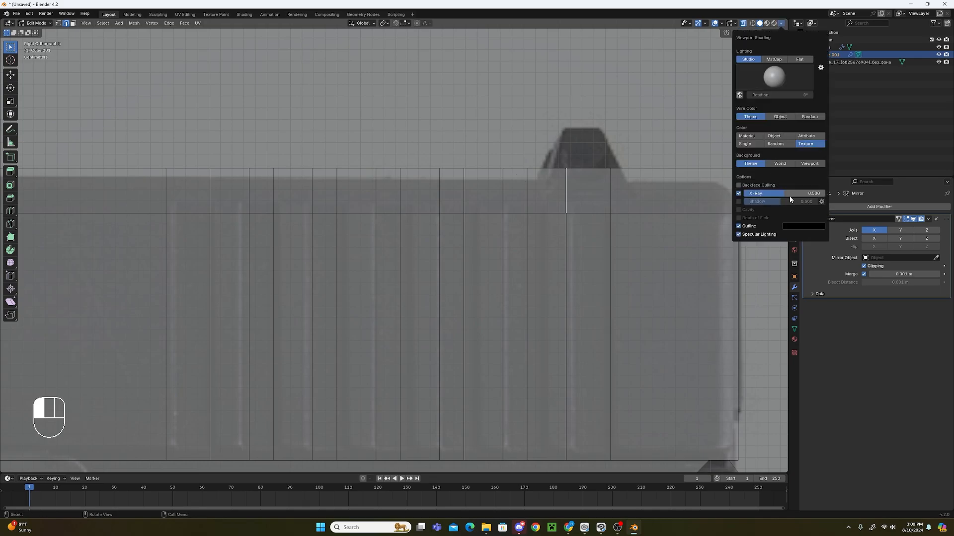
{"action": "left_click_drag", "start_coordinate": [790, 199], "coordinate": [793, 193]}
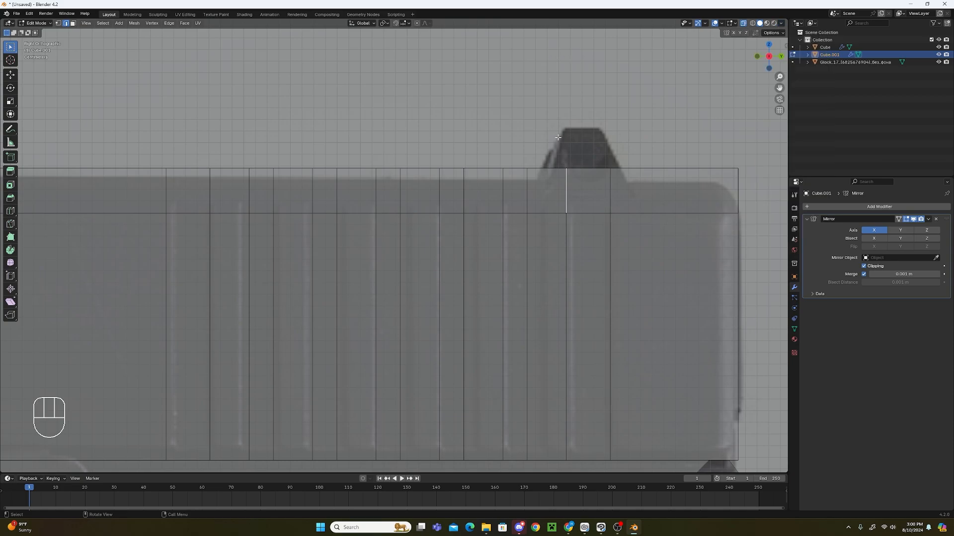
Add a lengthwise loop cut along the slide's upper chamfer, just above its lower edge at the reference serrations' upper ends.
{"action": "scroll", "coordinate": [594, 183], "scroll_direction": "down", "scroll_amount": 4}
{"action": "scroll", "coordinate": [557, 149], "scroll_direction": "up", "scroll_amount": 1}
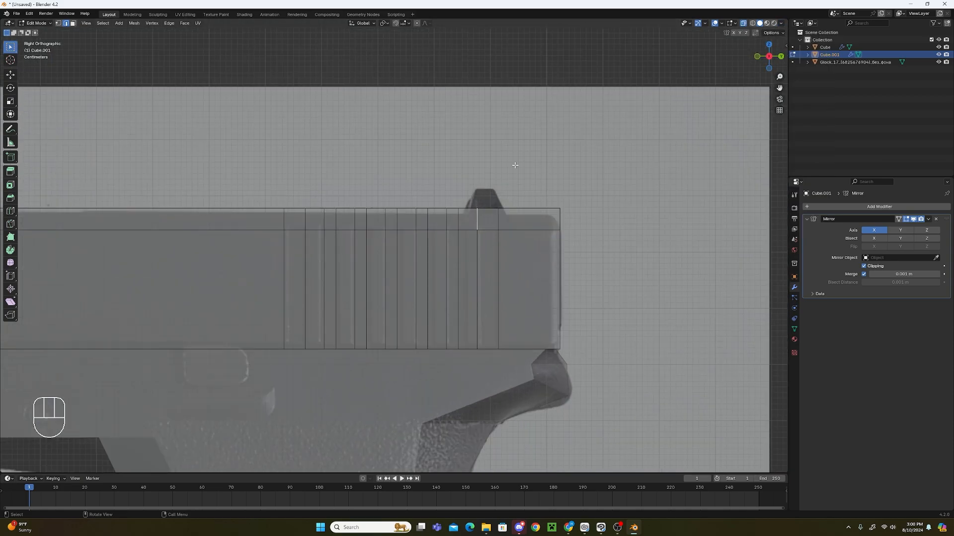
{"action": "scroll", "coordinate": [515, 164], "scroll_direction": "up", "scroll_amount": 5}
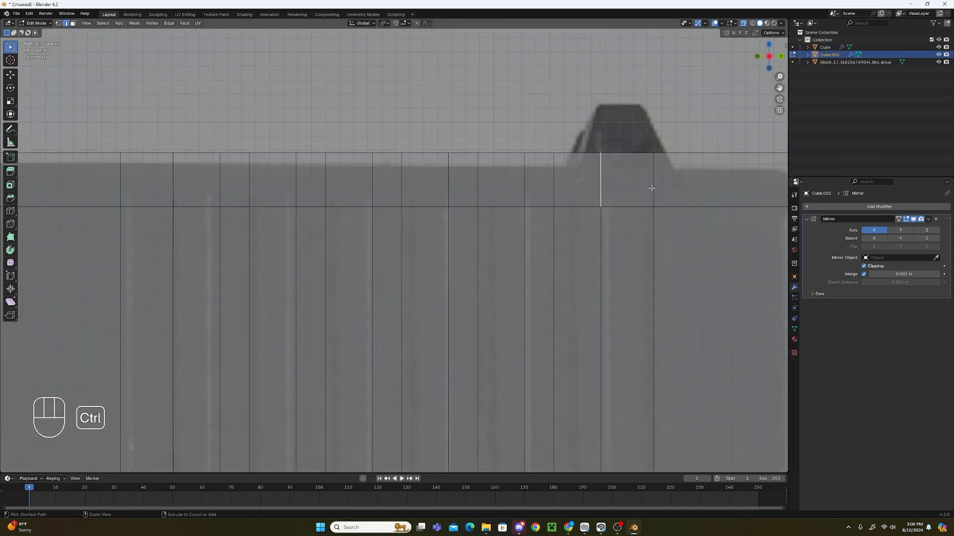
{"action": "key", "text": "ctrl+r"}
{"action": "left_click", "coordinate": [651, 187]}
{"action": "left_click_drag", "start_coordinate": [653, 188], "coordinate": [653, 198]}
{"action": "scroll", "coordinate": [554, 229], "scroll_direction": "down", "scroll_amount": 3}
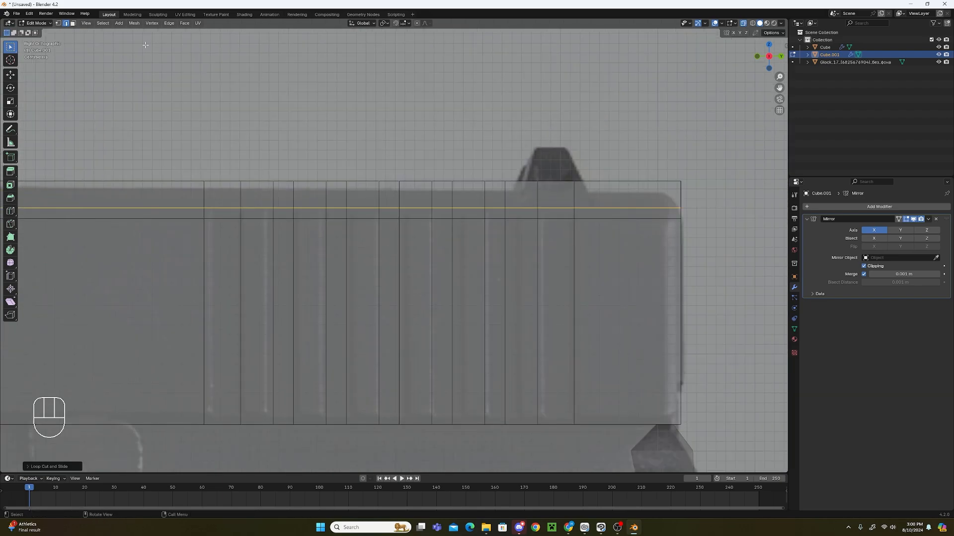
With X-ray off, extrude the six bevelled serration strips below the new cut and move them inward along X by about 0.014 m.
{"action": "left_click", "coordinate": [73, 23]}
{"action": "left_click", "coordinate": [745, 24]}
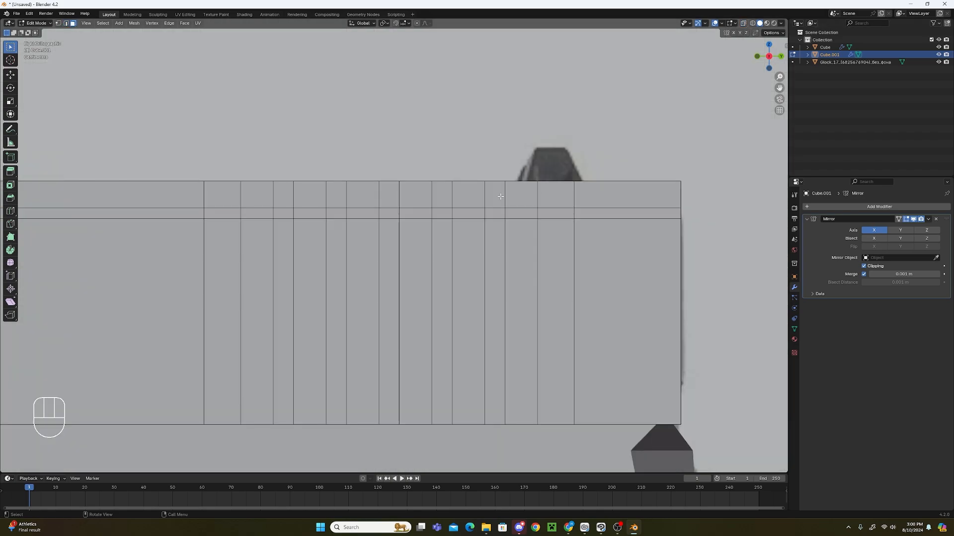
{"action": "left_click", "coordinate": [471, 219]}
{"action": "left_click", "coordinate": [473, 251], "text": "ctrl"}
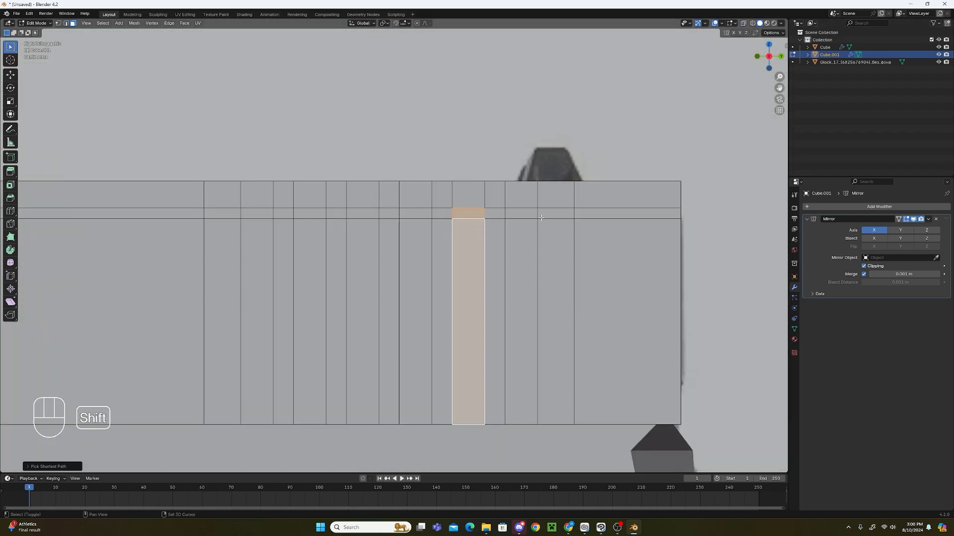
{"action": "left_click", "coordinate": [530, 217], "text": "shift"}
{"action": "left_click", "coordinate": [519, 268], "text": "ctrl"}
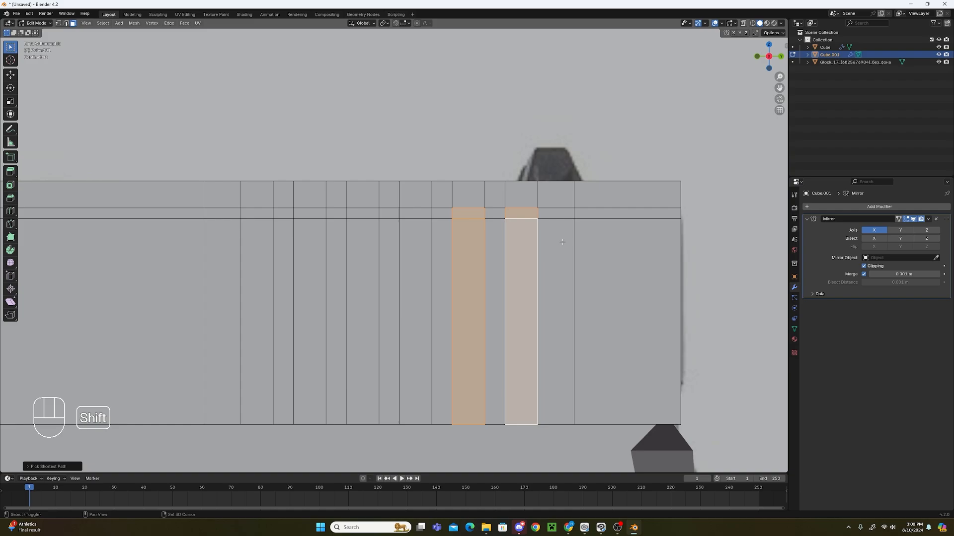
{"action": "left_click", "coordinate": [415, 213], "text": "shift"}
{"action": "left_click", "coordinate": [416, 268], "text": "ctrl"}
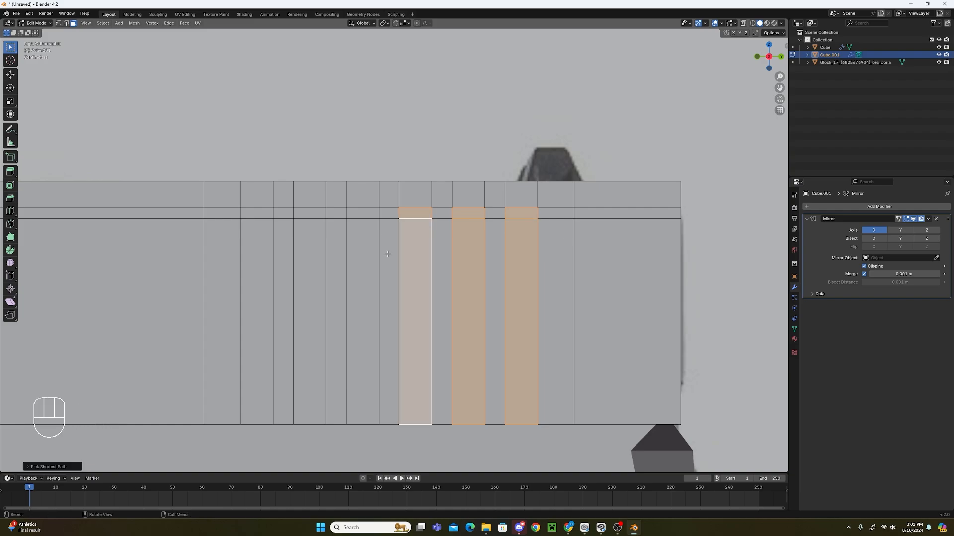
{"action": "left_click", "coordinate": [367, 217], "text": "shift"}
{"action": "left_click", "coordinate": [366, 215], "text": "shift"}
{"action": "left_click", "coordinate": [310, 214], "text": "shift"}
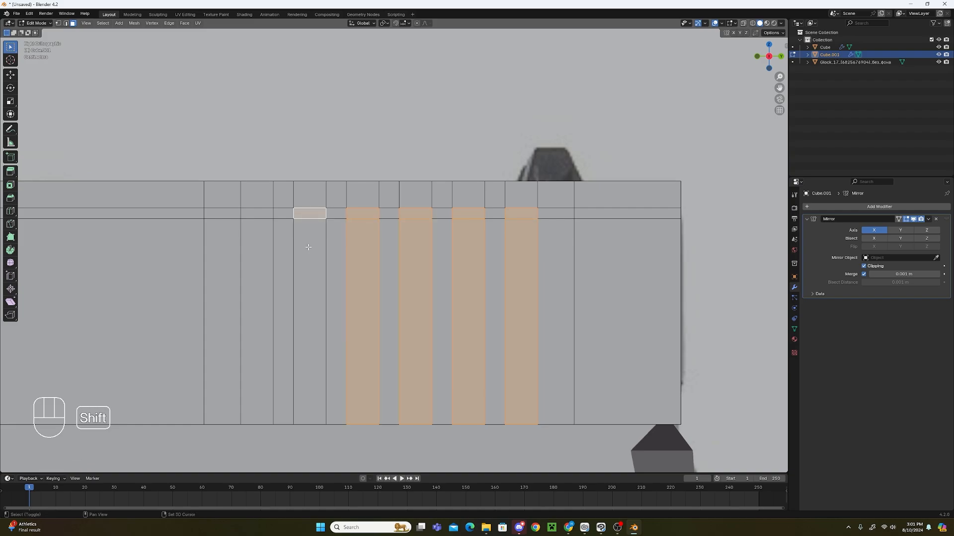
{"action": "left_click", "coordinate": [308, 247], "text": "ctrl"}
{"action": "left_click", "coordinate": [255, 214], "text": "shift"}
{"action": "left_click", "coordinate": [253, 226], "text": "ctrl"}
{"action": "middle_click_drag", "start_coordinate": [254, 226], "coordinate": [470, 285]}
{"action": "scroll", "coordinate": [470, 285], "scroll_direction": "up", "scroll_amount": 1}
{"action": "key", "text": "e"}
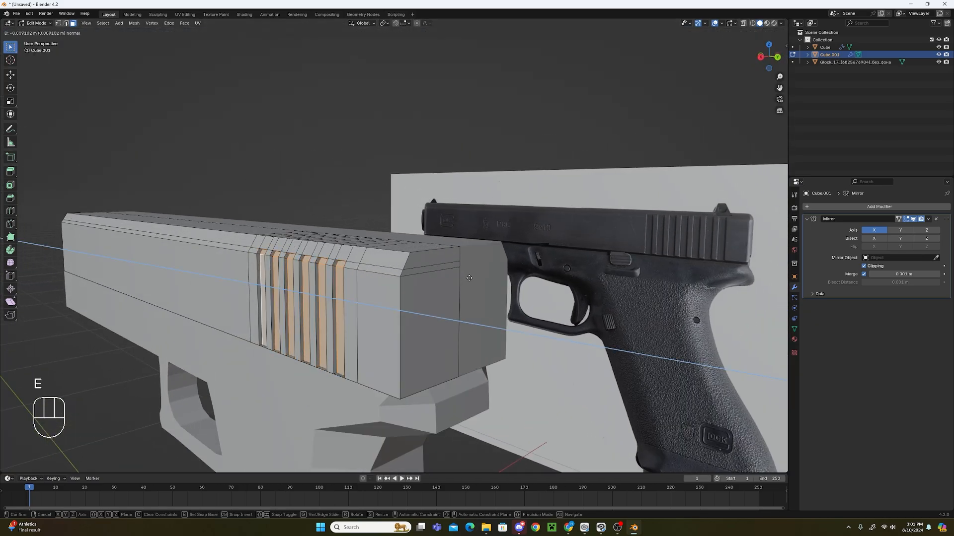
{"action": "left_click", "coordinate": [467, 277]}
{"action": "key", "text": "g"}
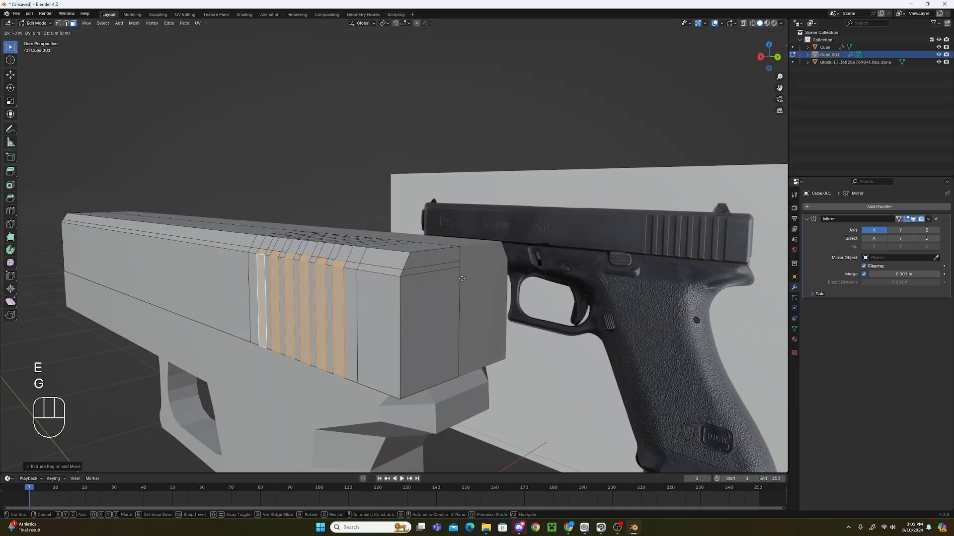
{"action": "key", "text": "x"}
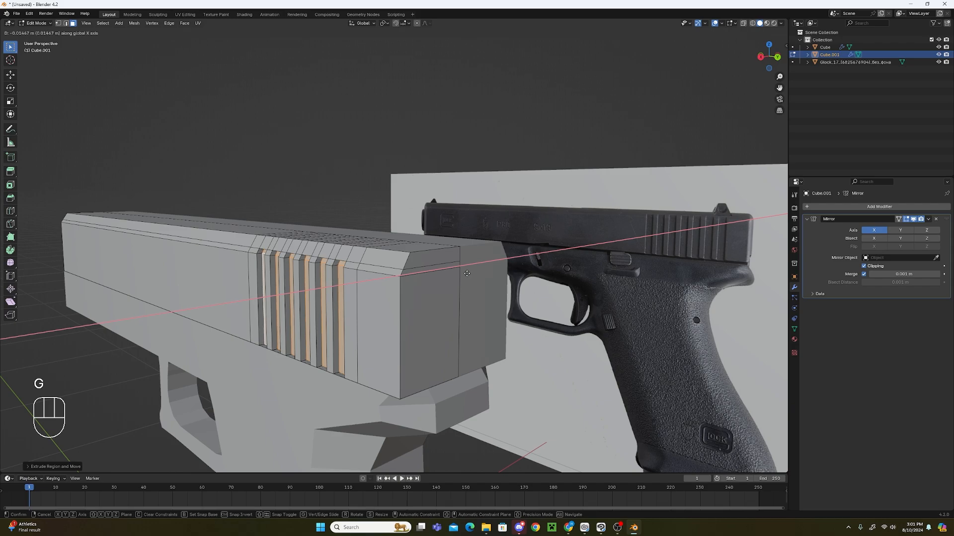
{"action": "left_click", "coordinate": [467, 273]}
Scale the recessed serration faces down along the X axis.
{"action": "scroll", "coordinate": [419, 266], "scroll_direction": "up", "scroll_amount": 1}
{"action": "middle_click_drag", "start_coordinate": [420, 266], "coordinate": [549, 209], "text": "shift"}
{"action": "middle_click_drag", "start_coordinate": [549, 208], "coordinate": [585, 183], "text": "shift"}
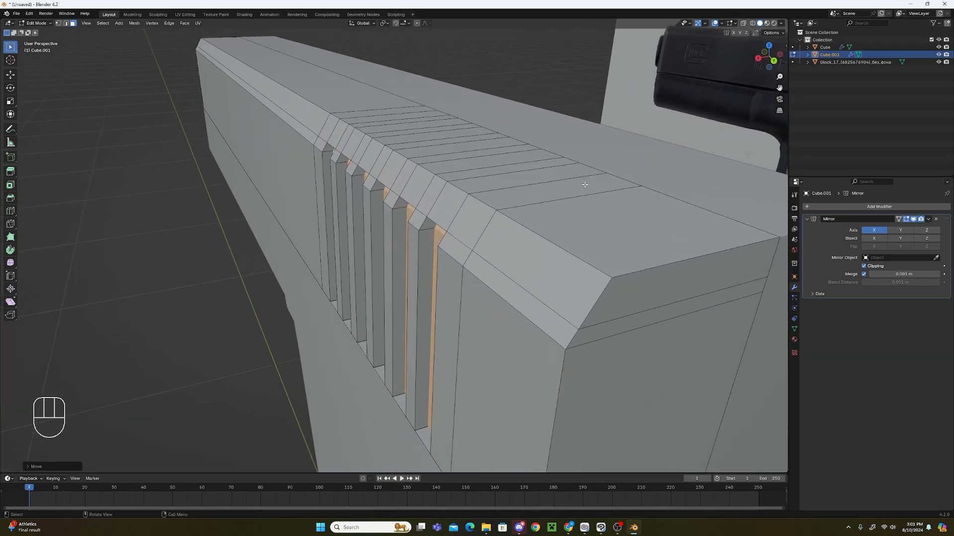
{"action": "key", "text": "s"}
{"action": "key", "text": "x"}
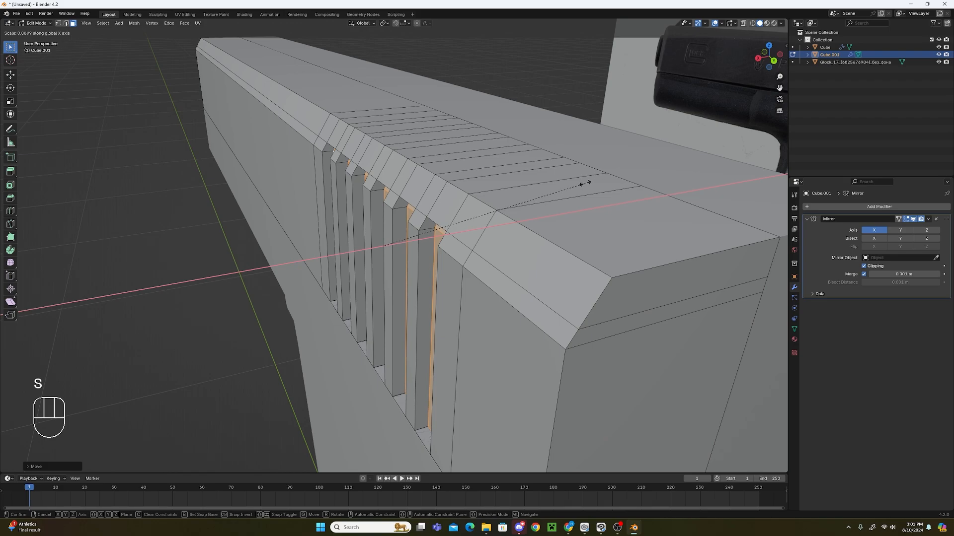
{"action": "left_click", "coordinate": [545, 221]}
{"action": "middle_click_drag", "start_coordinate": [545, 221], "coordinate": [436, 270]}
{"action": "scroll", "coordinate": [601, 229], "scroll_direction": "up", "scroll_amount": 2}
{"action": "scroll", "coordinate": [535, 255], "scroll_direction": "up", "scroll_amount": 2}
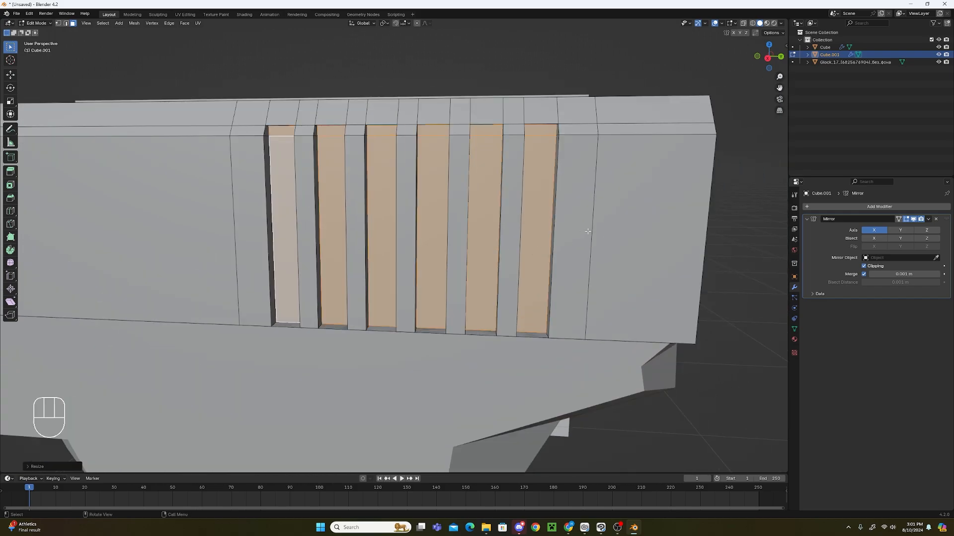
{"action": "left_click", "coordinate": [385, 24]}
{"action": "left_click", "coordinate": [385, 24]}
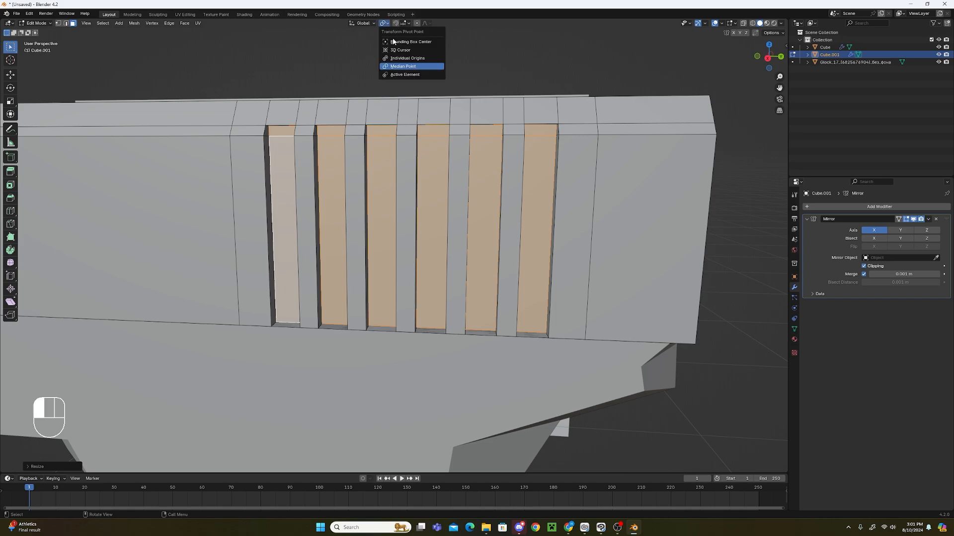
{"action": "left_click", "coordinate": [417, 59]}
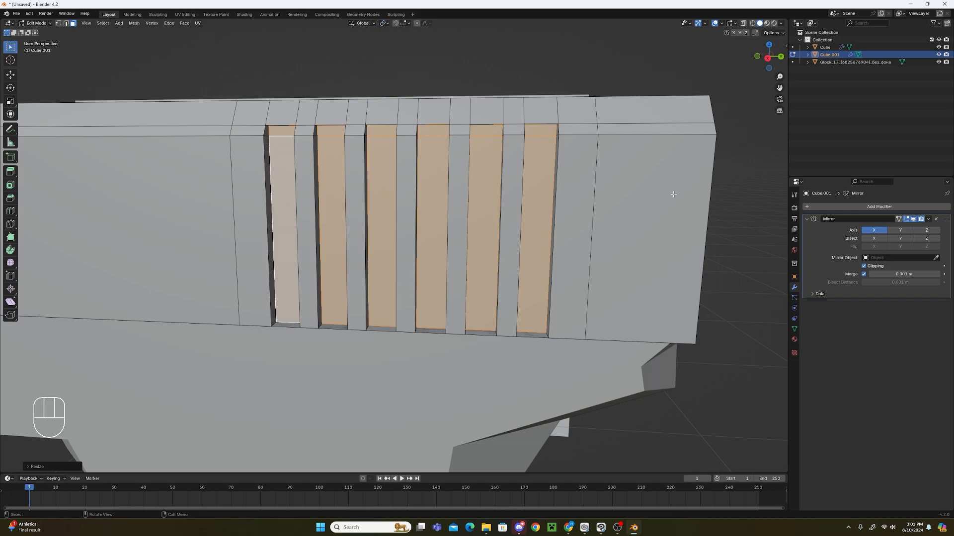
{"action": "scroll", "coordinate": [649, 206], "scroll_direction": "down", "scroll_amount": 3}
{"action": "scroll", "coordinate": [651, 208], "scroll_direction": "up", "scroll_amount": 2}
{"action": "key", "text": "s"}
{"action": "key", "text": "y"}
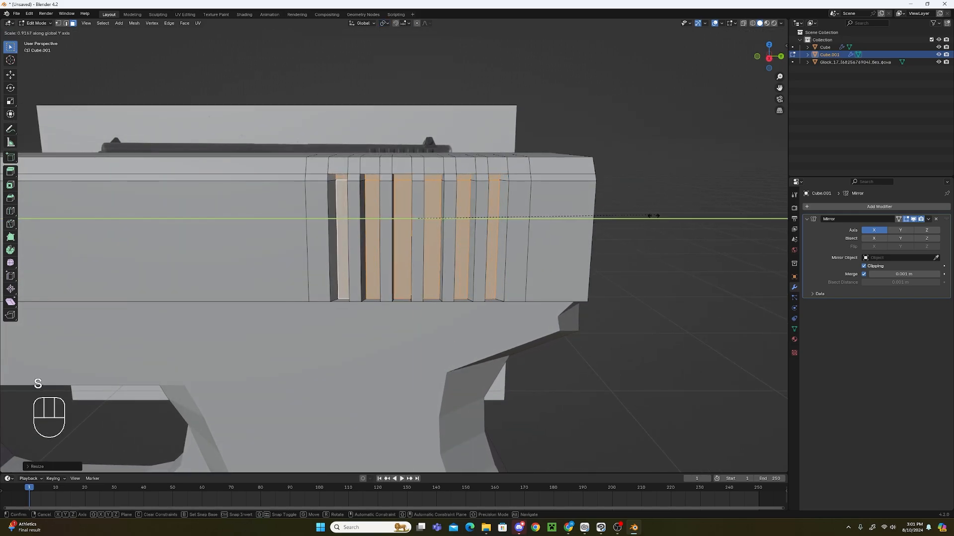
{"action": "right_click", "coordinate": [651, 215]}
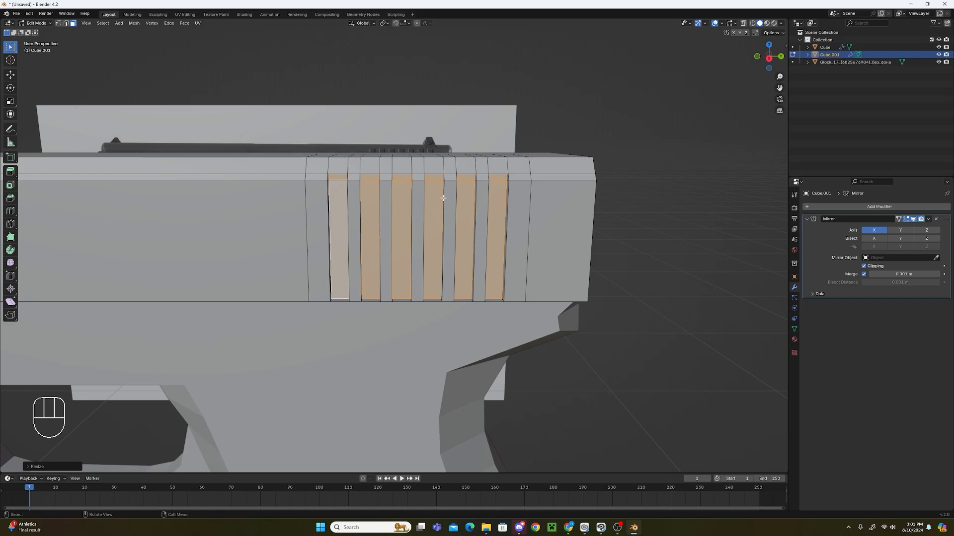
Set the transform pivot to Individual Origins and scale the recessed serration faces along Y to about 0.89.
{"action": "left_click", "coordinate": [383, 23]}
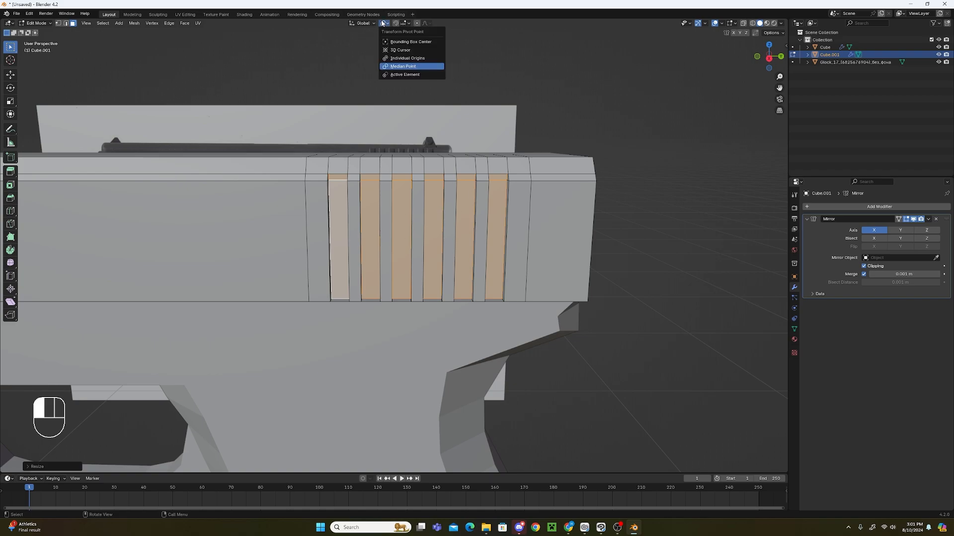
{"action": "left_click", "coordinate": [429, 58]}
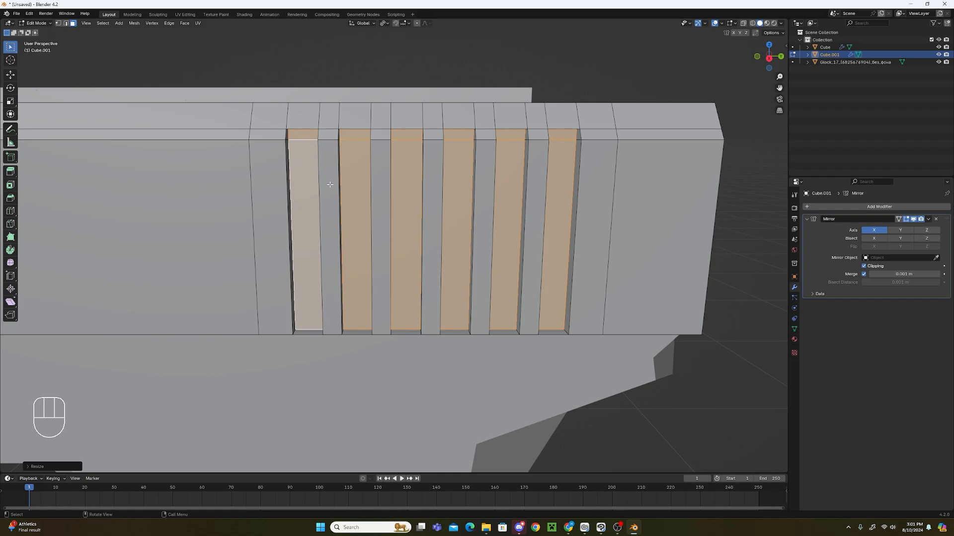
{"action": "key", "text": "s"}
{"action": "key", "text": "y"}
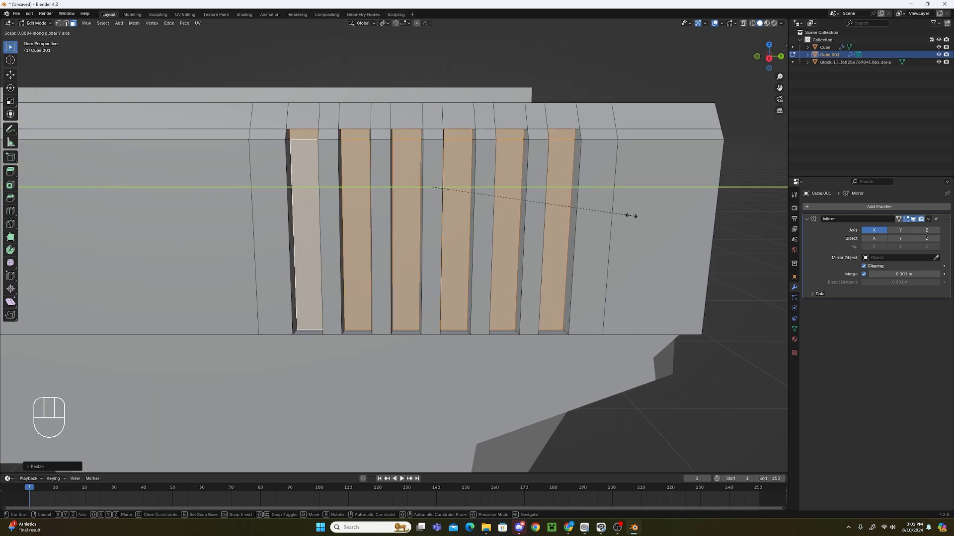
{"action": "left_click", "coordinate": [609, 201]}
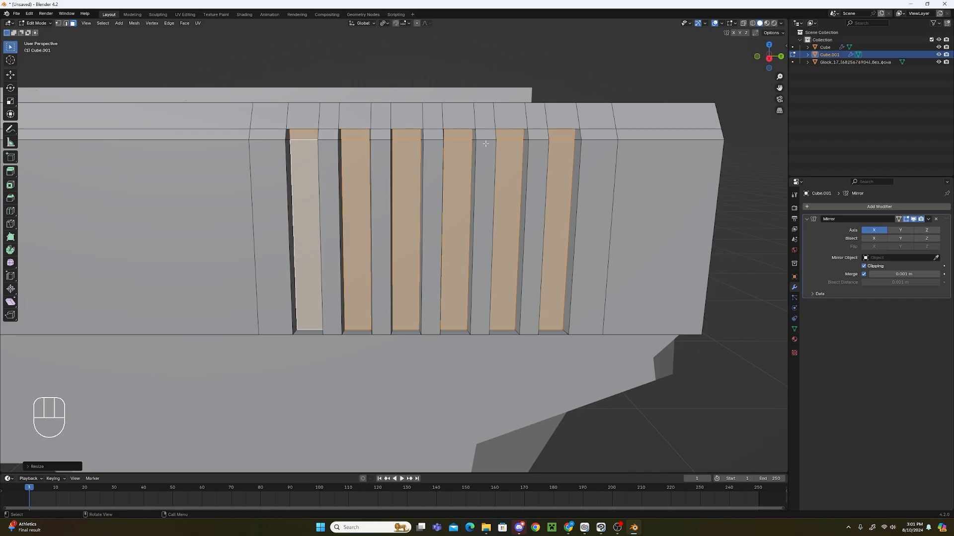
Scale the recessed serration faces along Z to about 0.98, then drop the selection.
{"action": "key", "text": "s"}
{"action": "key", "text": "x"}
{"action": "key", "text": "z"}
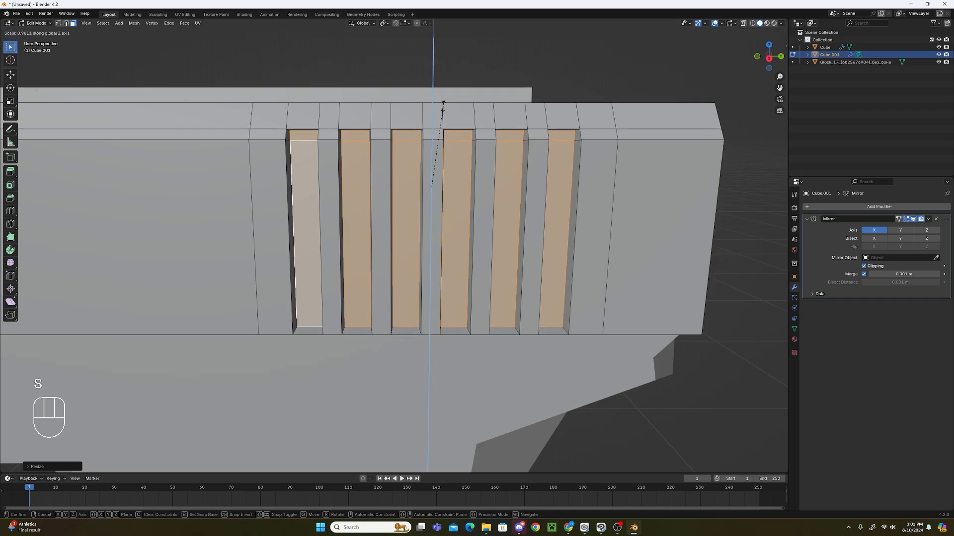
{"action": "left_click", "coordinate": [441, 110]}
{"action": "left_click", "coordinate": [645, 238]}
Select the recessed faces of all six serration grooves, including their short upper faces, and move them outward along X by about 0.01 m.
{"action": "scroll", "coordinate": [636, 239], "scroll_direction": "down", "scroll_amount": 2}
{"action": "middle_click_drag", "start_coordinate": [598, 242], "coordinate": [596, 197]}
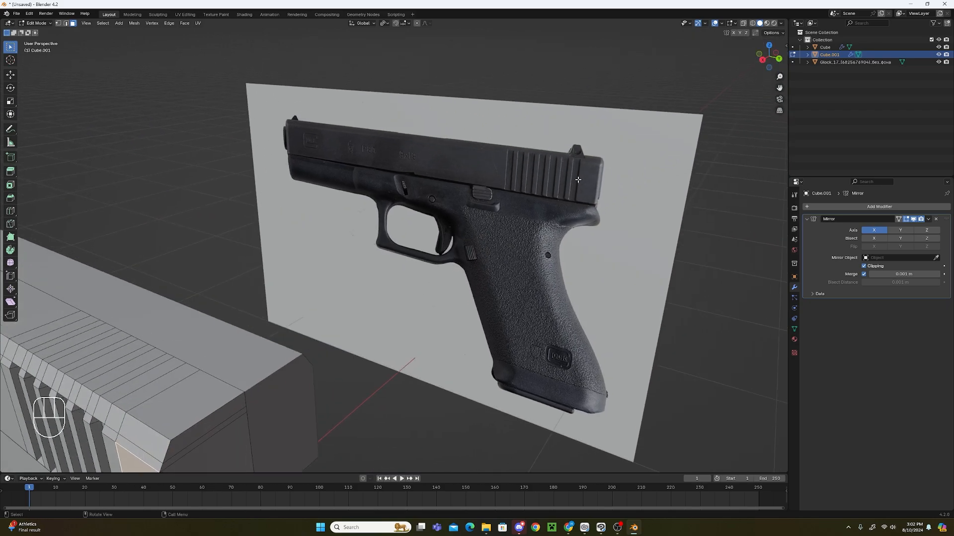
{"action": "scroll", "coordinate": [575, 168], "scroll_direction": "up", "scroll_amount": 3}
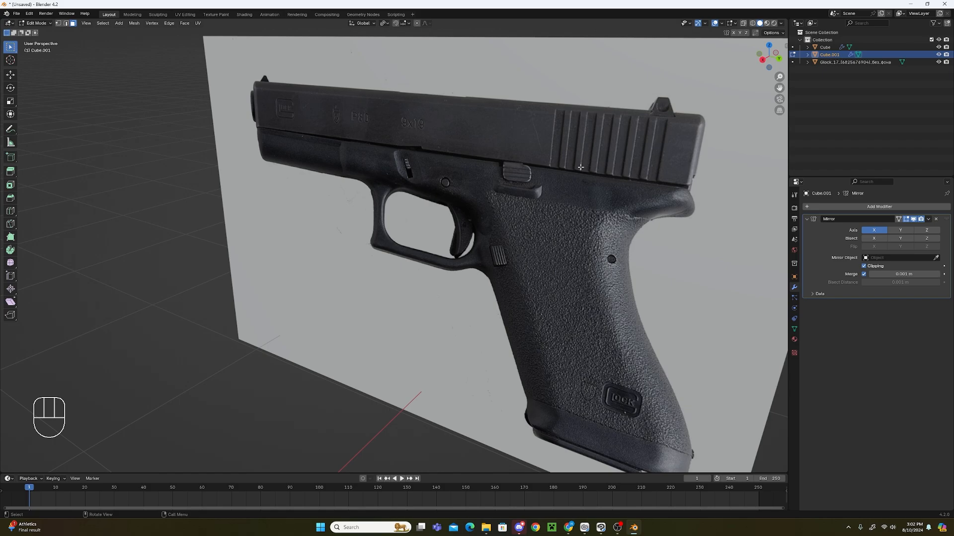
{"action": "scroll", "coordinate": [580, 168], "scroll_direction": "down", "scroll_amount": 5}
{"action": "scroll", "coordinate": [340, 203], "scroll_direction": "up", "scroll_amount": 8}
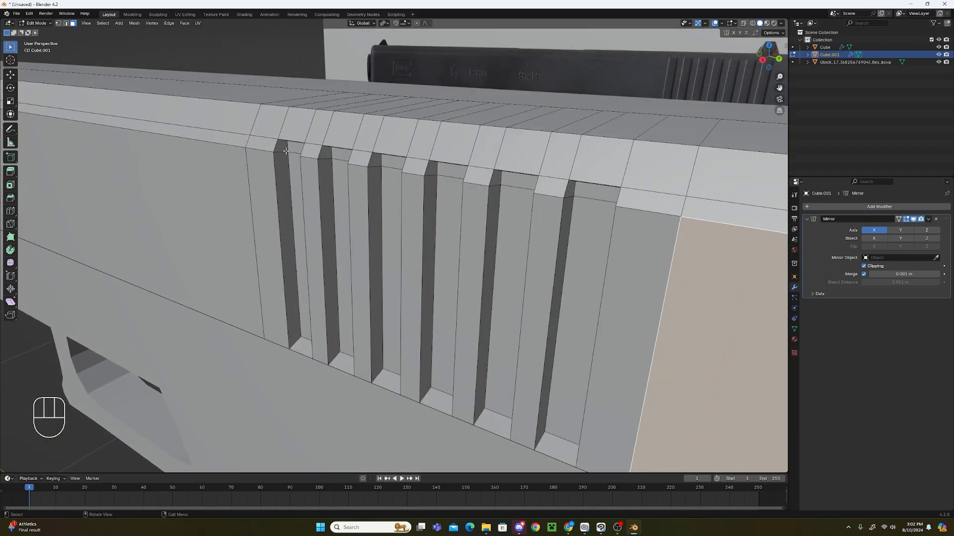
{"action": "left_click", "coordinate": [286, 150]}
{"action": "left_click", "coordinate": [293, 184], "text": "ctrl+shift"}
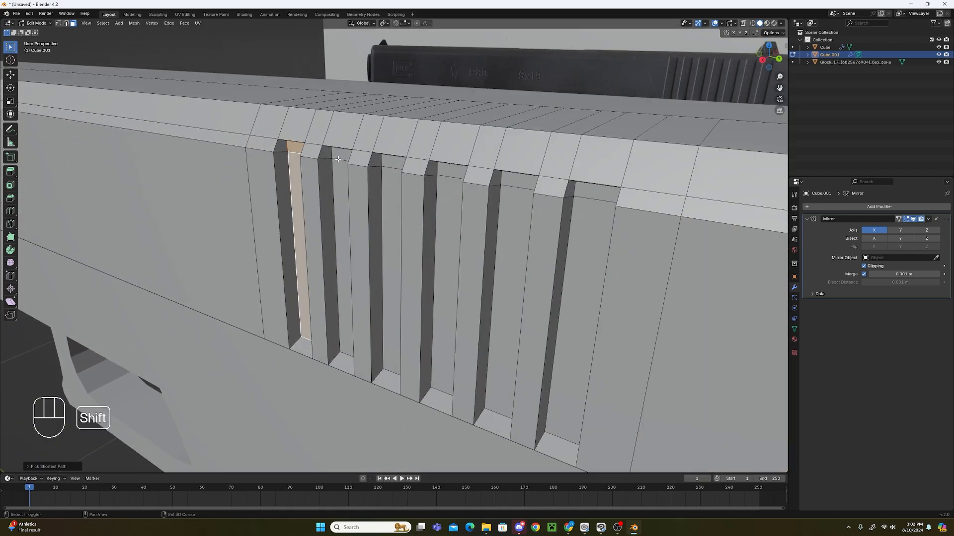
{"action": "left_click", "coordinate": [339, 157], "text": "shift"}
{"action": "left_click", "coordinate": [345, 189], "text": "ctrl+shift"}
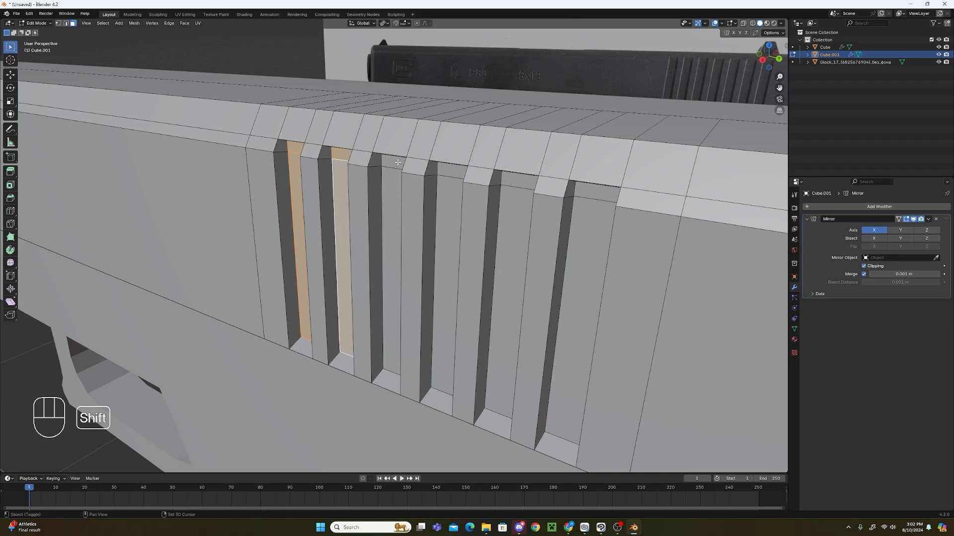
{"action": "left_click", "coordinate": [393, 162], "text": "shift"}
{"action": "left_click", "coordinate": [394, 198], "text": "ctrl+shift"}
{"action": "left_click", "coordinate": [451, 171], "text": "shift"}
{"action": "left_click", "coordinate": [449, 205], "text": "ctrl+shift"}
{"action": "left_click", "coordinate": [521, 182], "text": "shift"}
{"action": "left_click", "coordinate": [515, 216], "text": "ctrl+shift"}
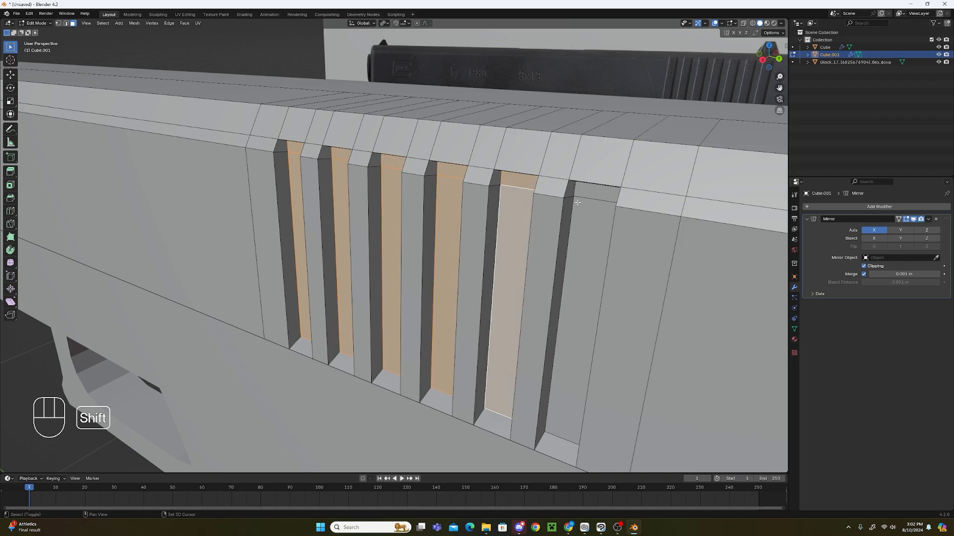
{"action": "left_click", "coordinate": [592, 193], "text": "shift"}
{"action": "left_click", "coordinate": [589, 233], "text": "ctrl+shift"}
{"action": "scroll", "coordinate": [559, 286], "scroll_direction": "down", "scroll_amount": 2}
{"action": "scroll", "coordinate": [559, 286], "scroll_direction": "down", "scroll_amount": 2}
{"action": "key", "text": "g"}
{"action": "key", "text": "g"}
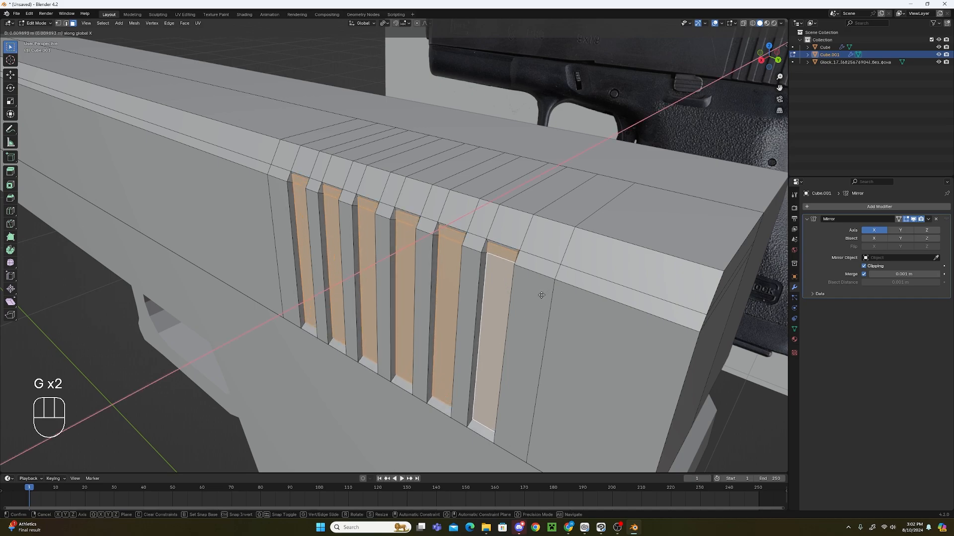
{"action": "left_click", "coordinate": [547, 292]}
{"action": "left_click", "coordinate": [550, 308]}
{"action": "scroll", "coordinate": [550, 308], "scroll_direction": "down", "scroll_amount": 5}
{"action": "left_click", "coordinate": [596, 322]}
Select the faces closing the slide's rear end and extrude them slightly backward along their normal.
{"action": "middle_click_drag", "start_coordinate": [600, 323], "coordinate": [566, 241]}
{"action": "scroll", "coordinate": [556, 181], "scroll_direction": "up", "scroll_amount": 2}
{"action": "left_click", "coordinate": [557, 181], "text": "ctrl+alt"}
{"action": "key", "text": "e"}
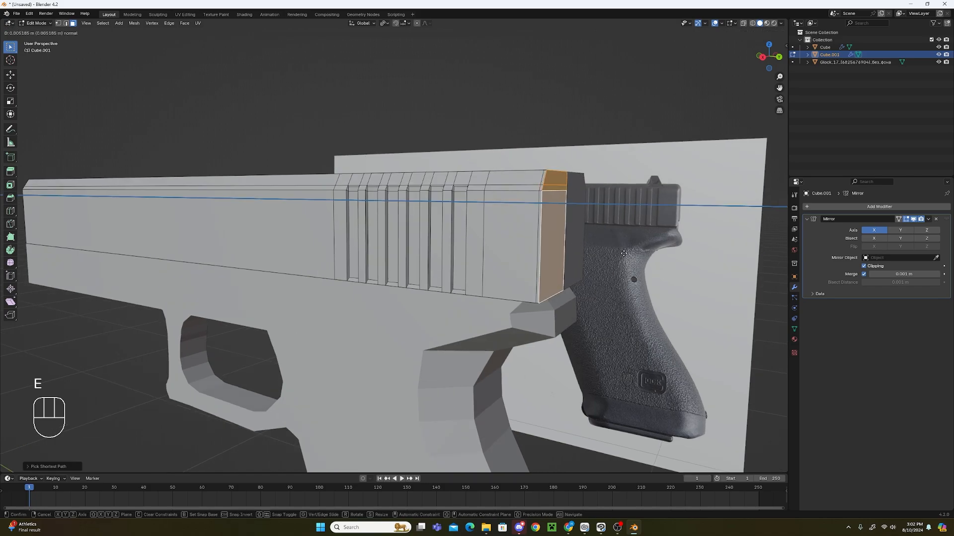
{"action": "left_click", "coordinate": [626, 253]}
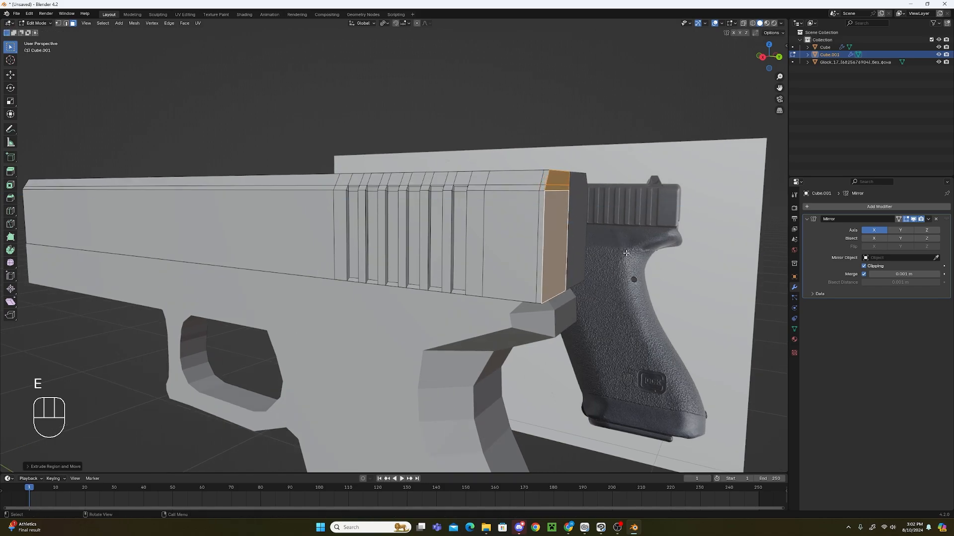
Scale the two upper faces of the slide's rear end to about 0.94, and all three rear faces along X to about 0.88.
{"action": "left_click", "coordinate": [561, 180]}
{"action": "middle_click_drag", "start_coordinate": [560, 180], "coordinate": [569, 252]}
{"action": "key", "text": "s"}
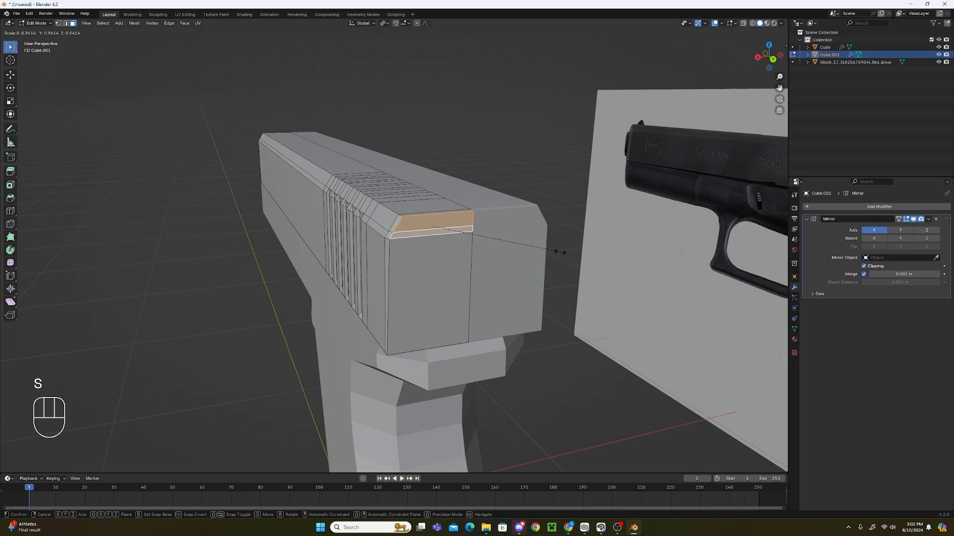
{"action": "left_click", "coordinate": [552, 253]}
{"action": "left_click", "coordinate": [453, 283], "text": "shift"}
{"action": "key", "text": "s"}
{"action": "key", "text": "x"}
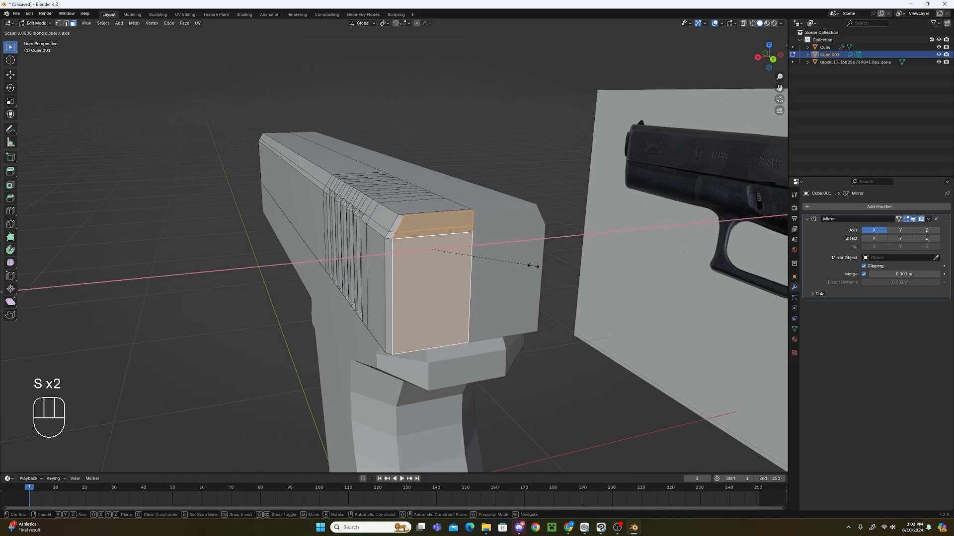
{"action": "left_click", "coordinate": [533, 266]}
Move the two upper faces of the slide's rear end slightly down along Z and drop the selection.
{"action": "left_click", "coordinate": [442, 226]}
{"action": "left_click", "coordinate": [450, 232], "text": "shift"}
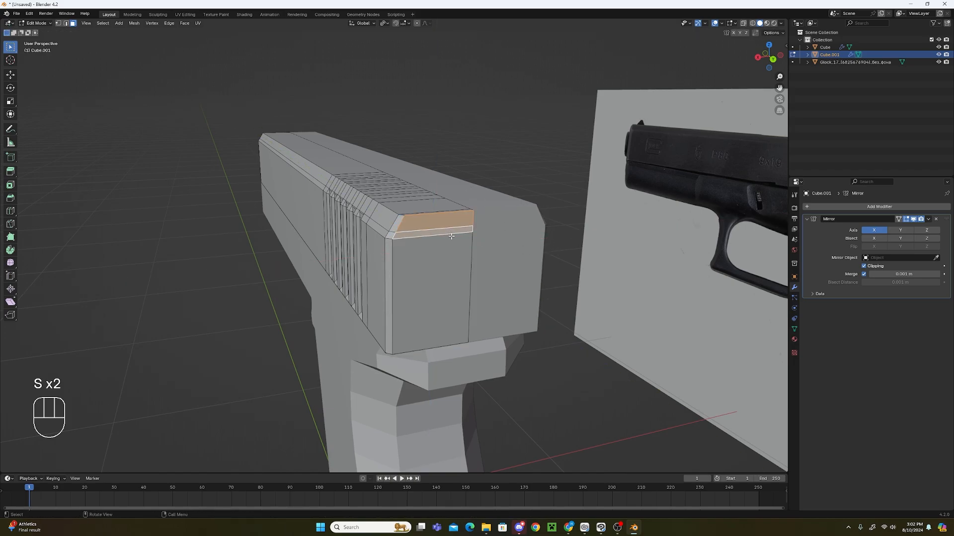
{"action": "key", "text": "g"}
{"action": "key", "text": "z"}
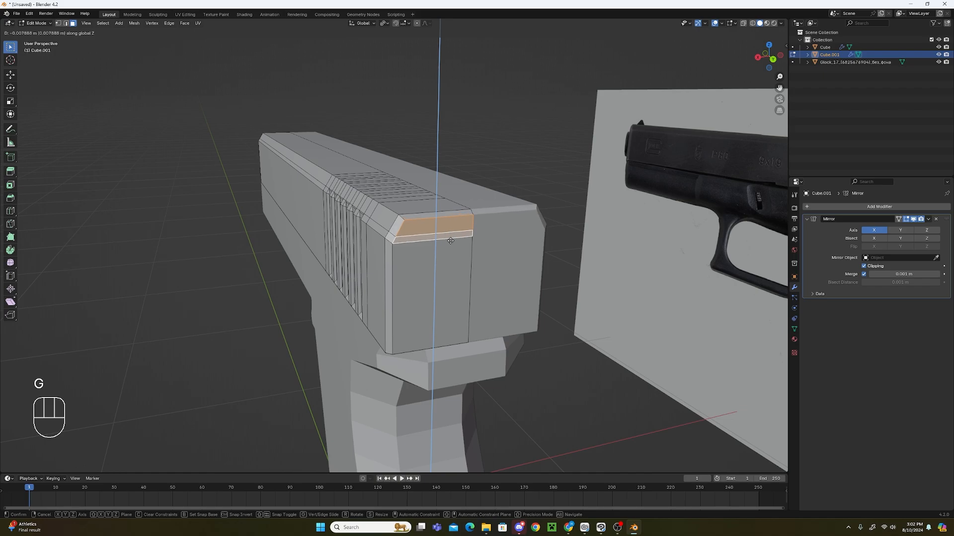
{"action": "left_click", "coordinate": [458, 245]}
{"action": "left_click", "coordinate": [565, 298]}
In the right side view with X-ray on, box-select the slide's thin rear band and widen it by scaling along Y.
{"action": "middle_click_drag", "start_coordinate": [565, 298], "coordinate": [615, 273]}
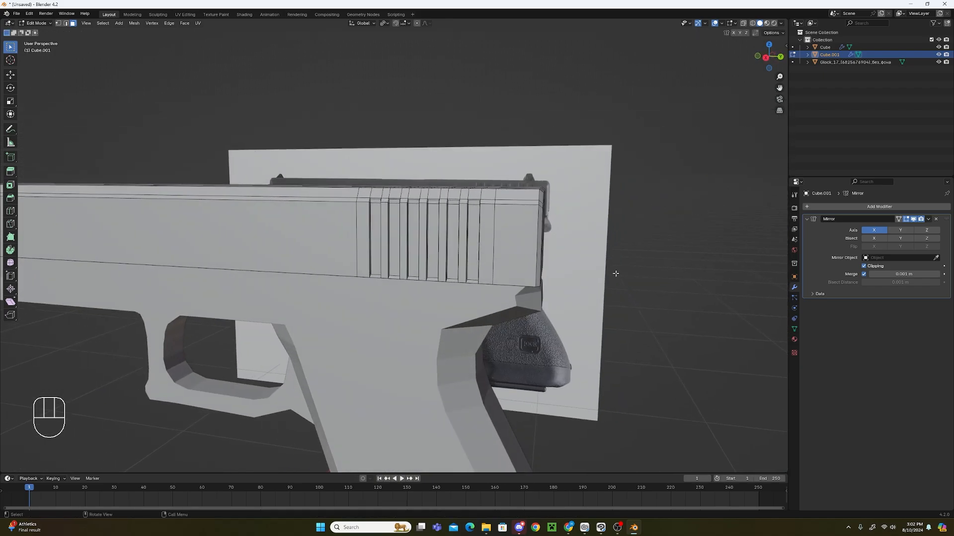
{"action": "middle_click_drag", "start_coordinate": [507, 270], "coordinate": [493, 170], "text": "shift"}
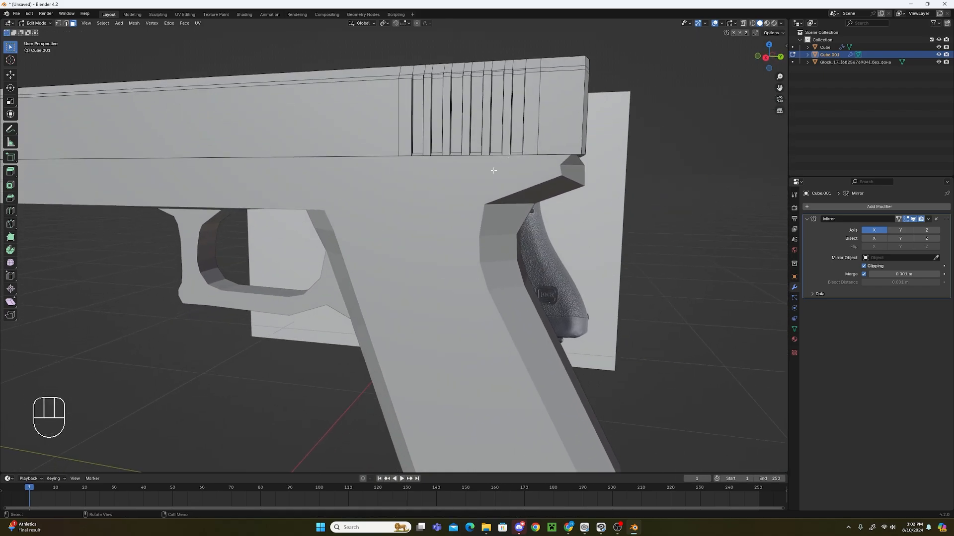
{"action": "key", "text": "KP_3"}
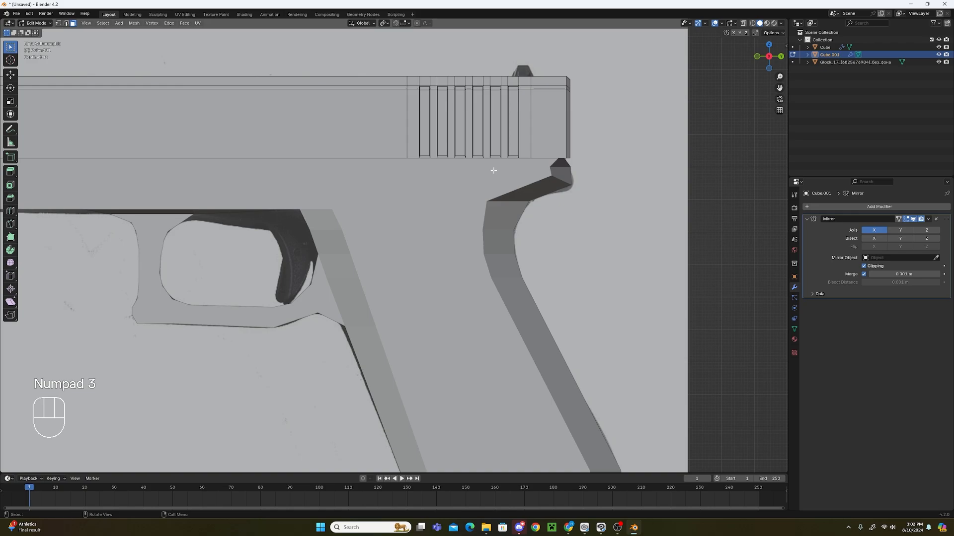
{"action": "left_click", "coordinate": [743, 23]}
{"action": "key", "text": "b"}
{"action": "left_click_drag", "start_coordinate": [559, 68], "coordinate": [576, 164]}
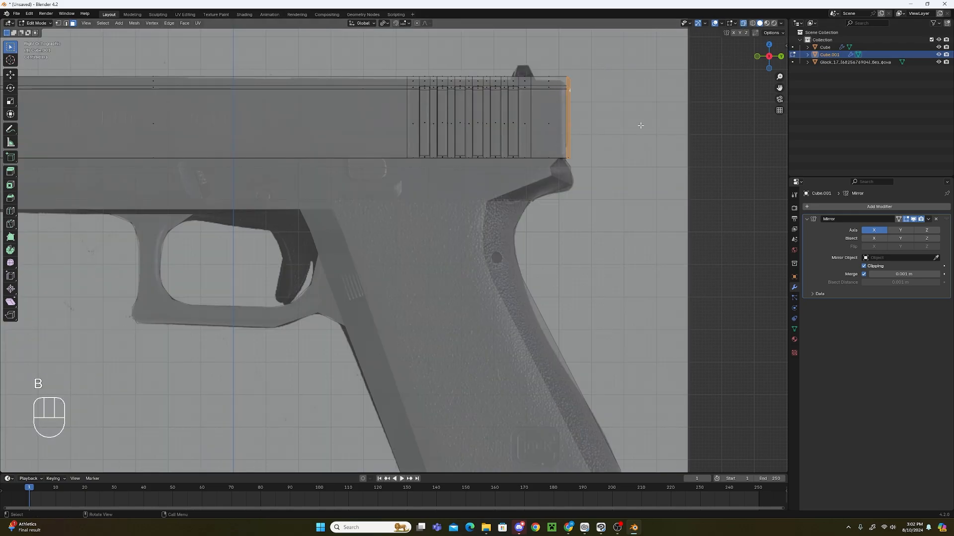
{"action": "key", "text": "s"}
{"action": "key", "text": "y"}
{"action": "left_click", "coordinate": [686, 124]}
Move the rear band forward along Y by about 0.016 m to match the reference, and turn X-ray off.
{"action": "key", "text": "g"}
{"action": "key", "text": "y"}
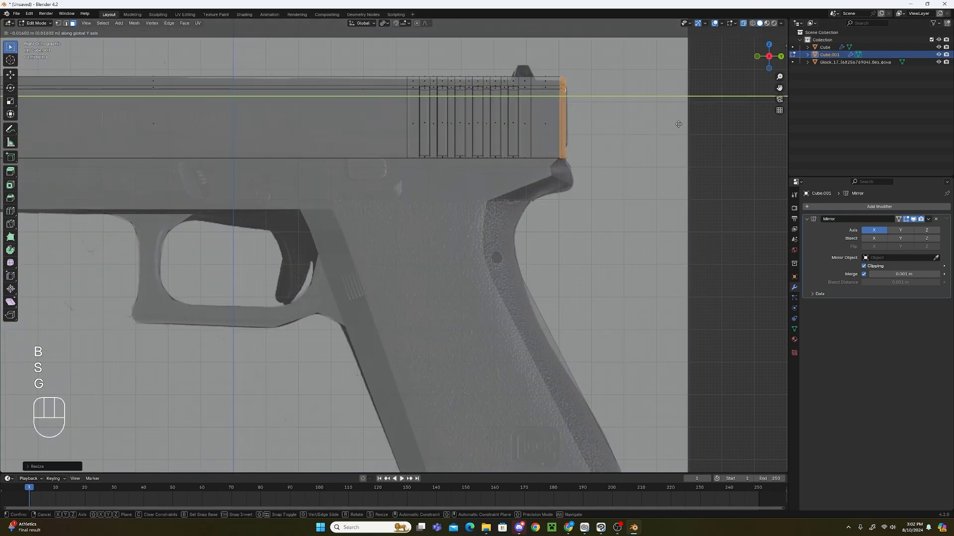
{"action": "left_click", "coordinate": [679, 124]}
{"action": "left_click", "coordinate": [743, 22]}
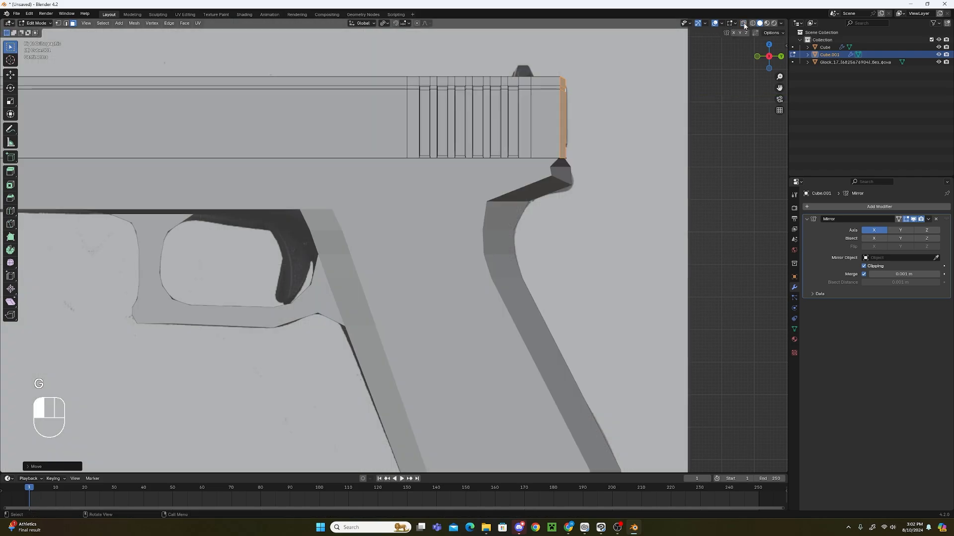
{"action": "left_click", "coordinate": [548, 236]}
Return to Object Mode, select the frame and grip object below the slide, and enter Edit Mode on it.
{"action": "scroll", "coordinate": [547, 236], "scroll_direction": "down", "scroll_amount": 4}
{"action": "middle_click_drag", "start_coordinate": [339, 241], "coordinate": [114, 86]}
{"action": "left_click", "coordinate": [43, 23]}
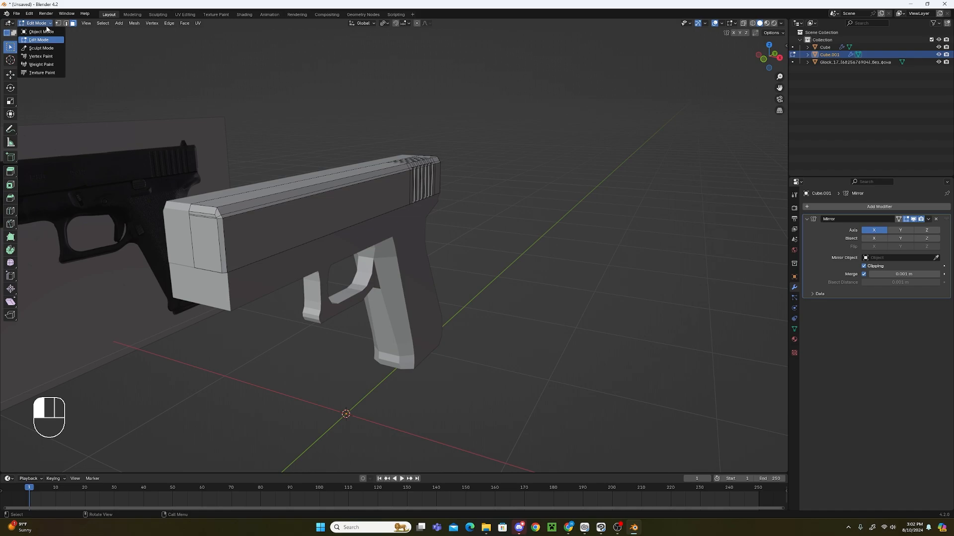
{"action": "left_click", "coordinate": [36, 30]}
{"action": "scroll", "coordinate": [305, 270], "scroll_direction": "up", "scroll_amount": 3}
{"action": "middle_click_drag", "start_coordinate": [268, 241], "coordinate": [442, 270], "text": "shift"}
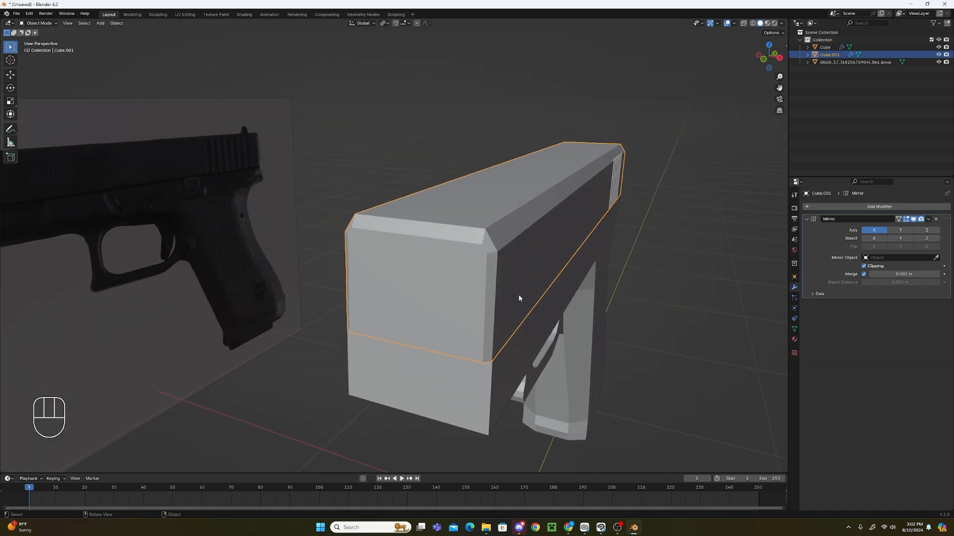
{"action": "middle_click_drag", "start_coordinate": [633, 347], "coordinate": [556, 350]}
{"action": "middle_click_drag", "start_coordinate": [566, 298], "coordinate": [520, 307], "text": "shift"}
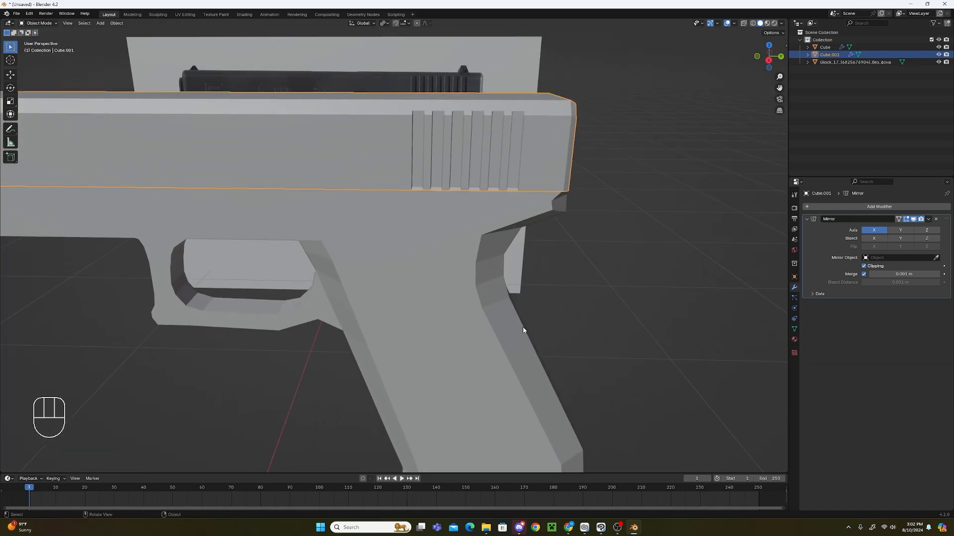
{"action": "scroll", "coordinate": [522, 330], "scroll_direction": "down", "scroll_amount": 1}
{"action": "key", "text": "KP_3"}
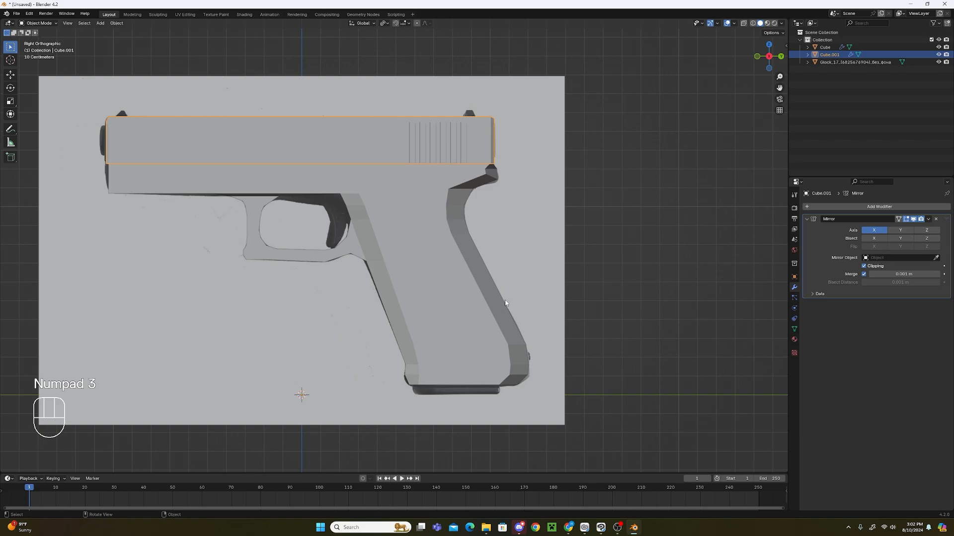
{"action": "middle_click_drag", "start_coordinate": [441, 249], "coordinate": [551, 294], "text": "shift"}
{"action": "scroll", "coordinate": [551, 295], "scroll_direction": "up", "scroll_amount": 3}
{"action": "left_click", "coordinate": [591, 302]}
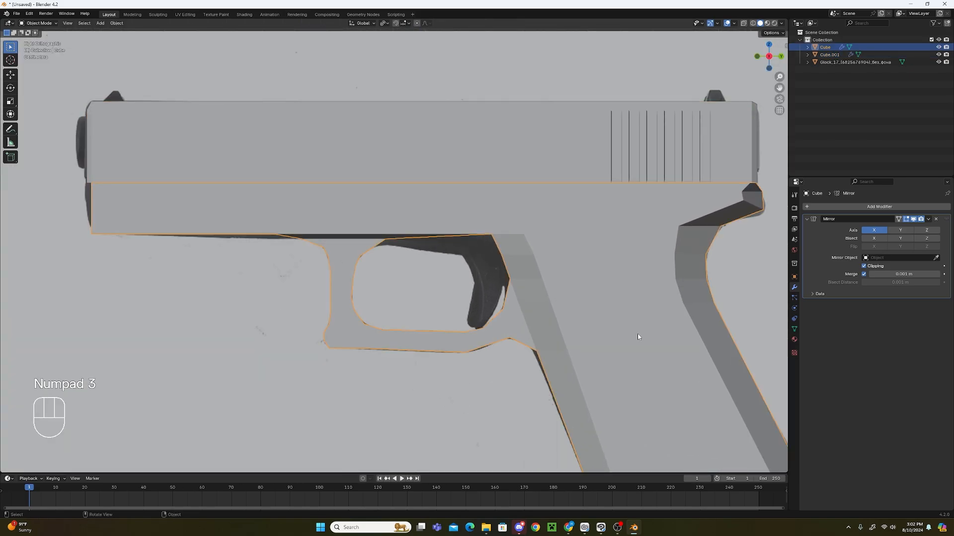
{"action": "middle_click_drag", "start_coordinate": [637, 334], "coordinate": [552, 298]}
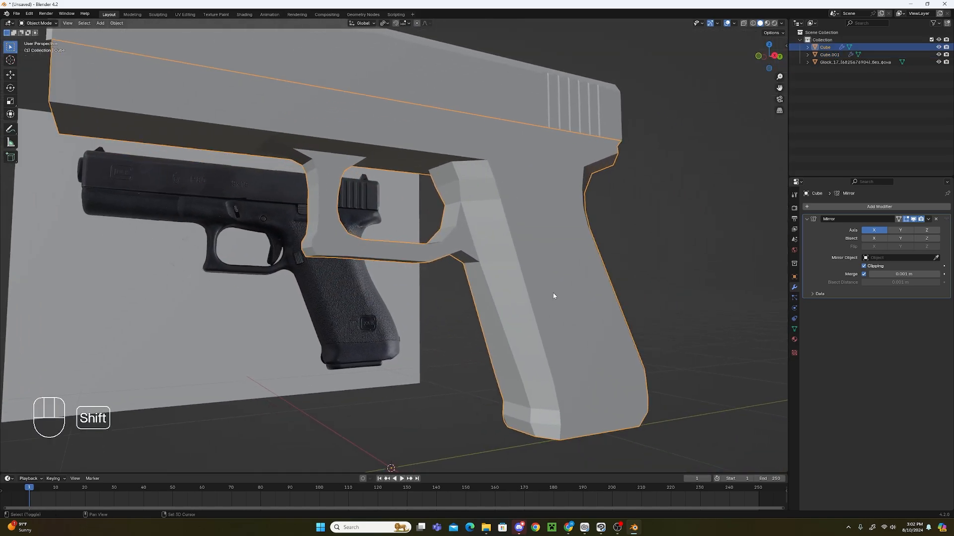
{"action": "left_click", "coordinate": [44, 23]}
{"action": "left_click", "coordinate": [40, 40]}
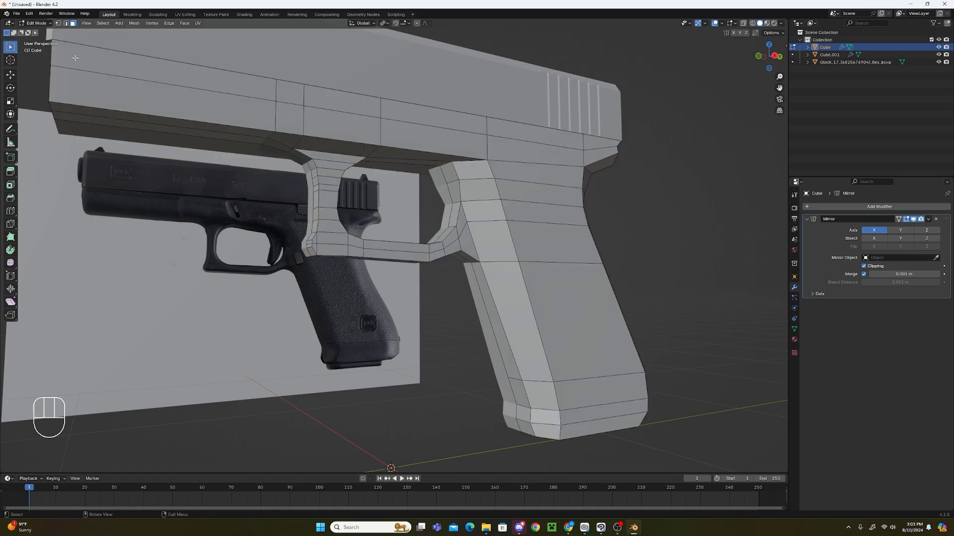
Examine the frame's mesh against the reference controls above the trigger guard, using the right side view with X-ray on.
{"action": "middle_click_drag", "start_coordinate": [457, 197], "coordinate": [435, 207]}
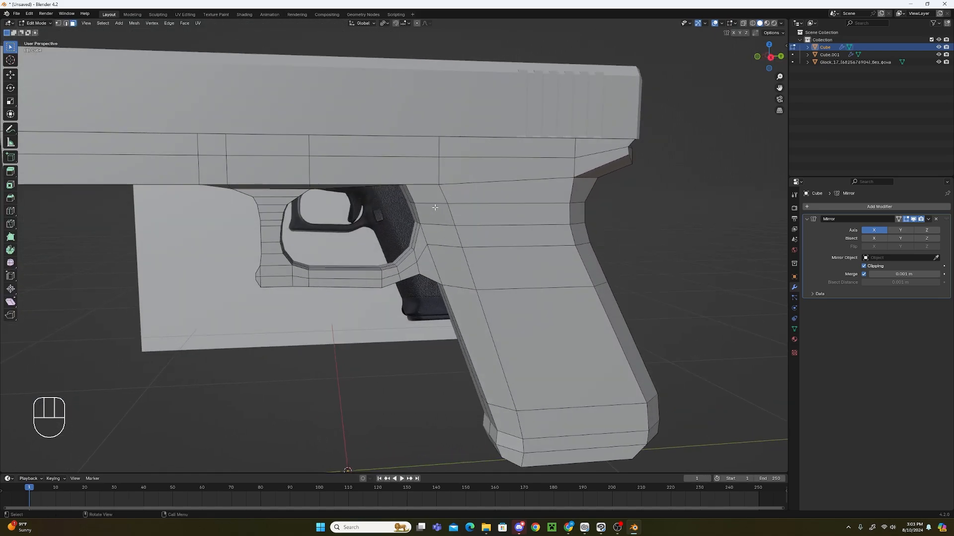
{"action": "key", "text": "KP_3"}
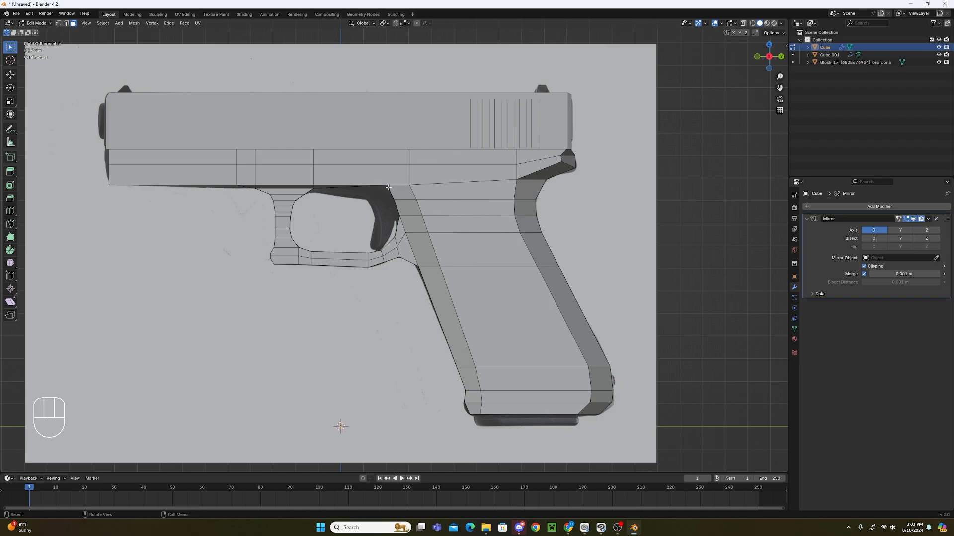
{"action": "middle_click_drag", "start_coordinate": [384, 219], "coordinate": [364, 122]}
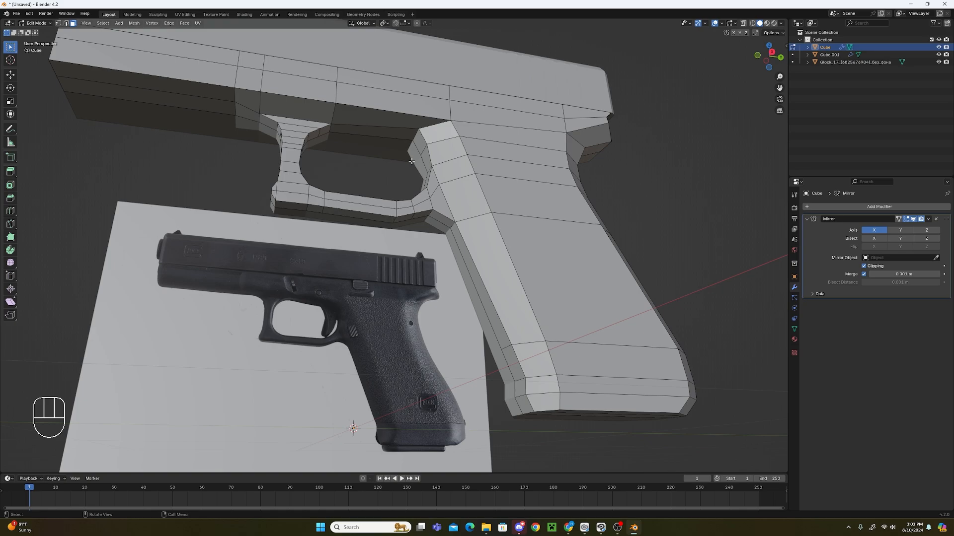
{"action": "middle_click_drag", "start_coordinate": [411, 162], "coordinate": [413, 191]}
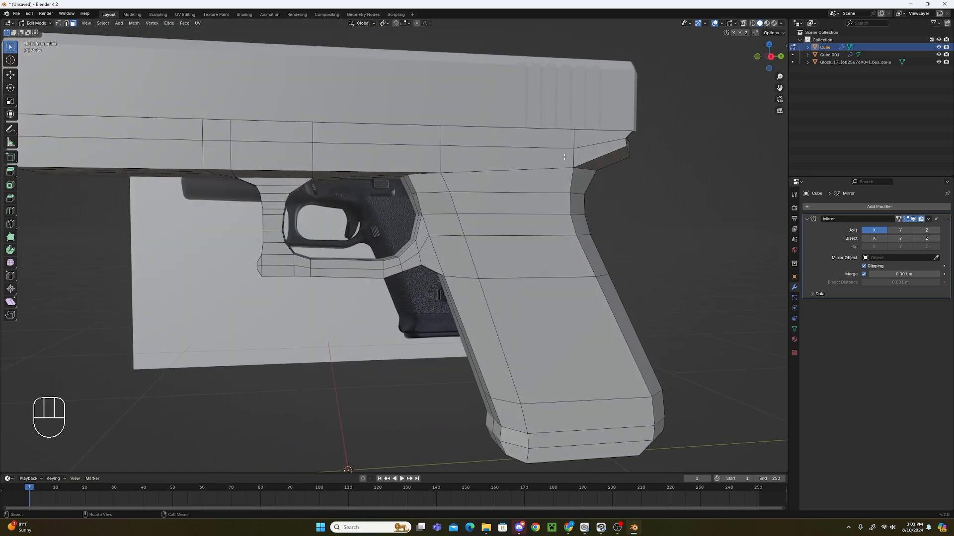
{"action": "key", "text": "KP_3"}
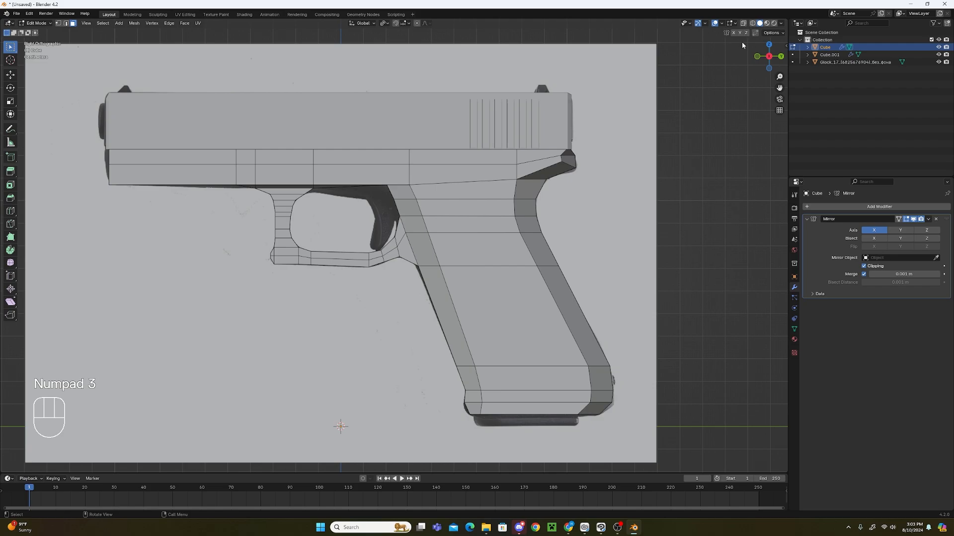
{"action": "left_click", "coordinate": [743, 23]}
{"action": "scroll", "coordinate": [394, 251], "scroll_direction": "up", "scroll_amount": 4}
{"action": "middle_click_drag", "start_coordinate": [331, 115], "coordinate": [416, 262], "text": "shift"}
{"action": "scroll", "coordinate": [575, 325], "scroll_direction": "up", "scroll_amount": 3}
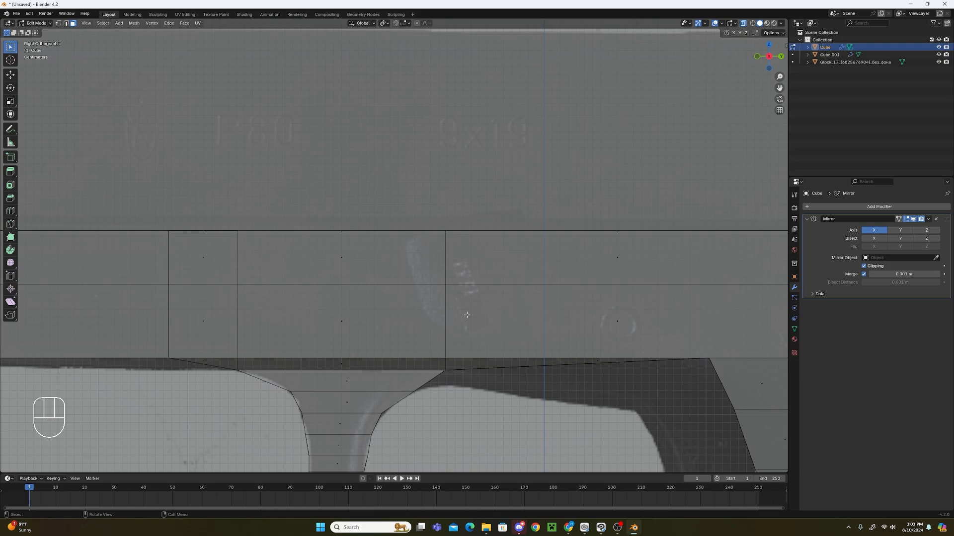
{"action": "middle_click_drag", "start_coordinate": [469, 317], "coordinate": [521, 270], "text": "shift"}
{"action": "scroll", "coordinate": [621, 170], "scroll_direction": "down", "scroll_amount": 6}
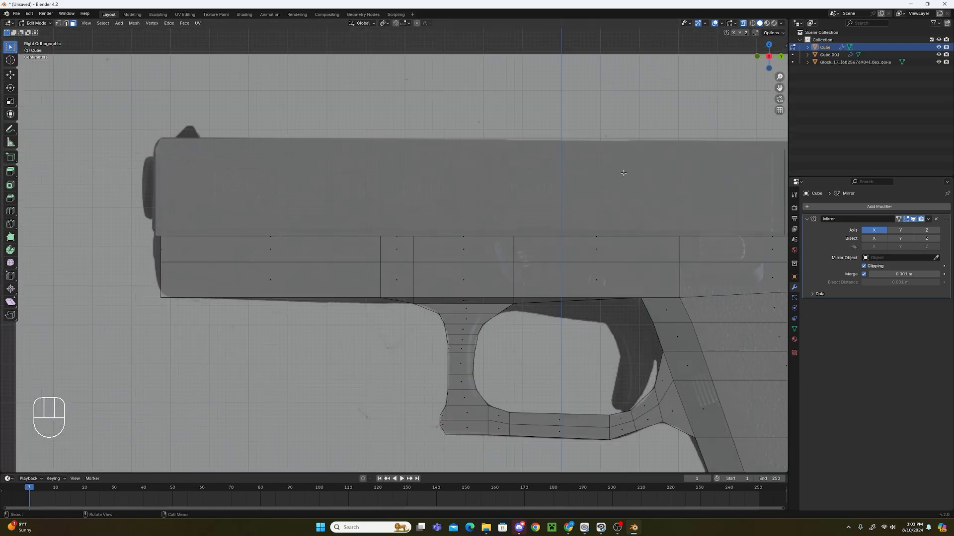
Turn X-ray off and compare the frame and the reference pistol in perspective.
{"action": "scroll", "coordinate": [583, 210], "scroll_direction": "up", "scroll_amount": 3}
{"action": "middle_click_drag", "start_coordinate": [581, 213], "coordinate": [694, 19]}
{"action": "left_click", "coordinate": [744, 24]}
{"action": "middle_click_drag", "start_coordinate": [363, 144], "coordinate": [451, 210], "text": "shift"}
{"action": "scroll", "coordinate": [451, 210], "scroll_direction": "up", "scroll_amount": 3}
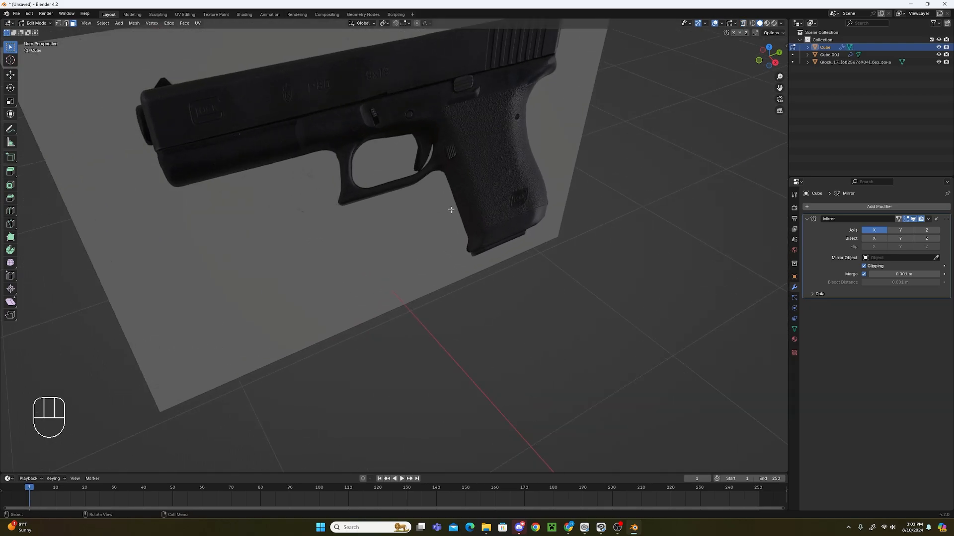
{"action": "scroll", "coordinate": [515, 234], "scroll_direction": "down", "scroll_amount": 4}
{"action": "middle_click_drag", "start_coordinate": [696, 204], "coordinate": [678, 152]}
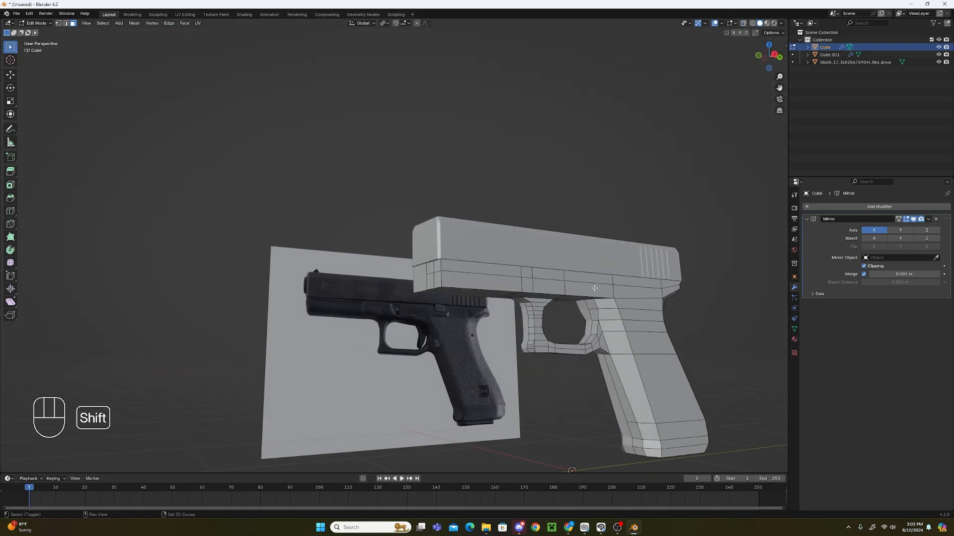
Examine the reference pistol's frame in perspective, focusing on the area ahead of and above the trigger guard.
{"action": "middle_click_drag", "start_coordinate": [591, 291], "coordinate": [618, 218], "text": "shift"}
{"action": "scroll", "coordinate": [576, 267], "scroll_direction": "up", "scroll_amount": 6}
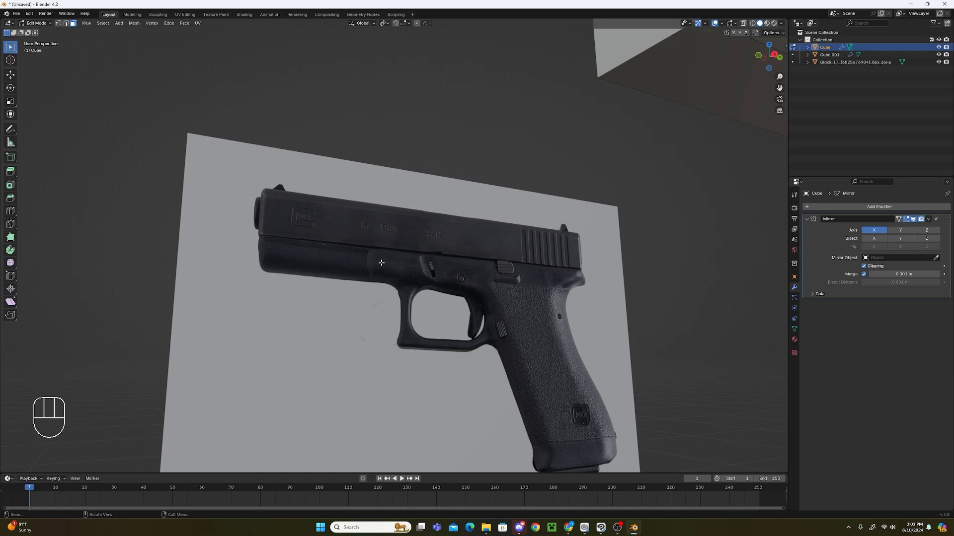
{"action": "scroll", "coordinate": [360, 272], "scroll_direction": "up", "scroll_amount": 1}
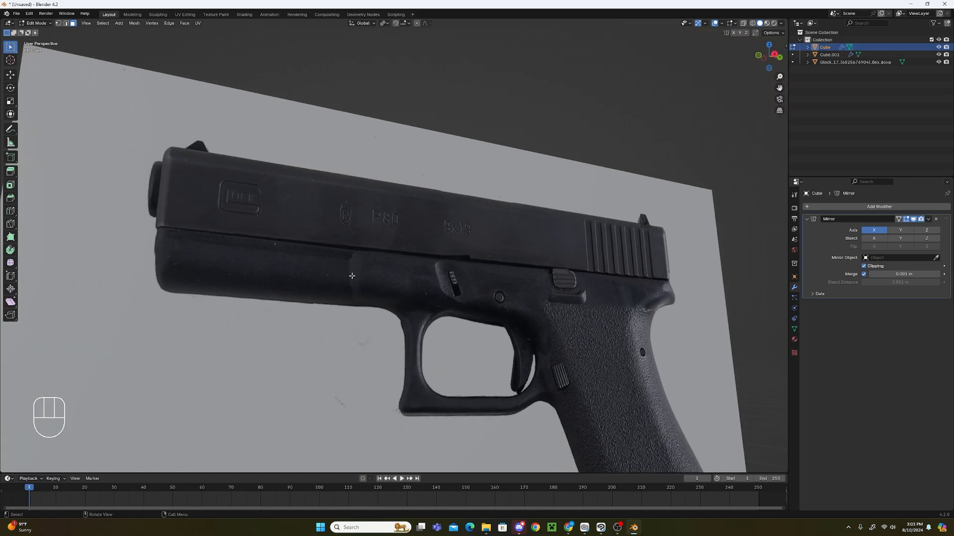
{"action": "scroll", "coordinate": [351, 276], "scroll_direction": "down", "scroll_amount": 2}
{"action": "scroll", "coordinate": [304, 244], "scroll_direction": "down", "scroll_amount": 3}
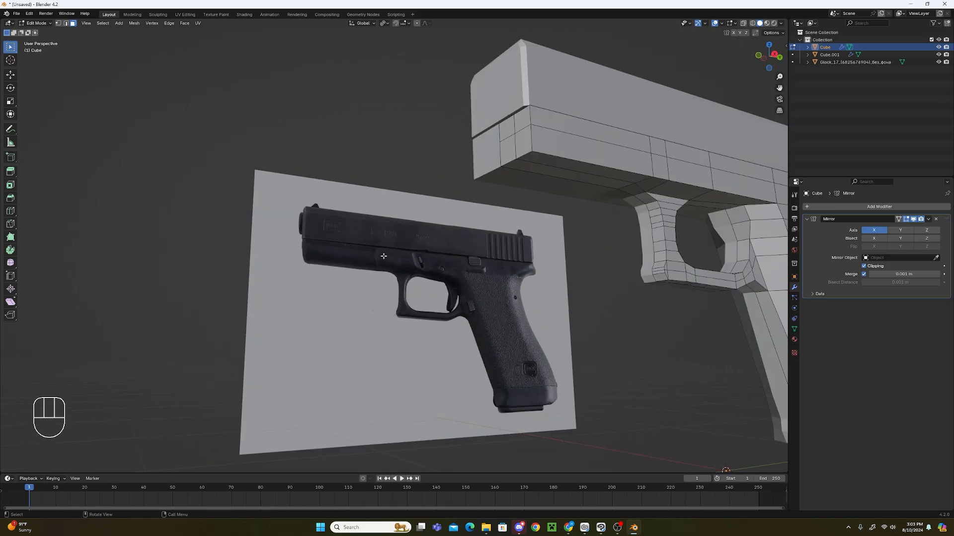
{"action": "scroll", "coordinate": [352, 263], "scroll_direction": "up", "scroll_amount": 4}
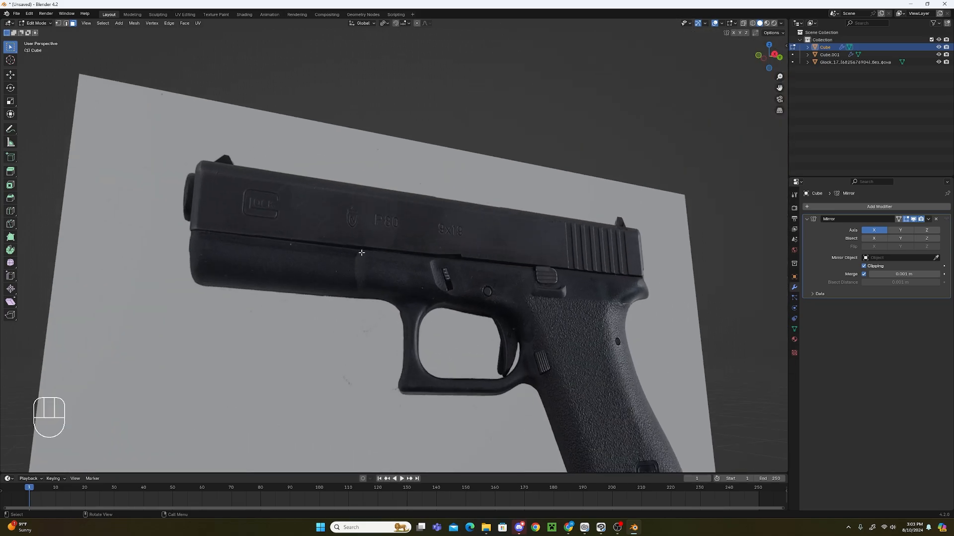
{"action": "scroll", "coordinate": [359, 257], "scroll_direction": "down", "scroll_amount": 4}
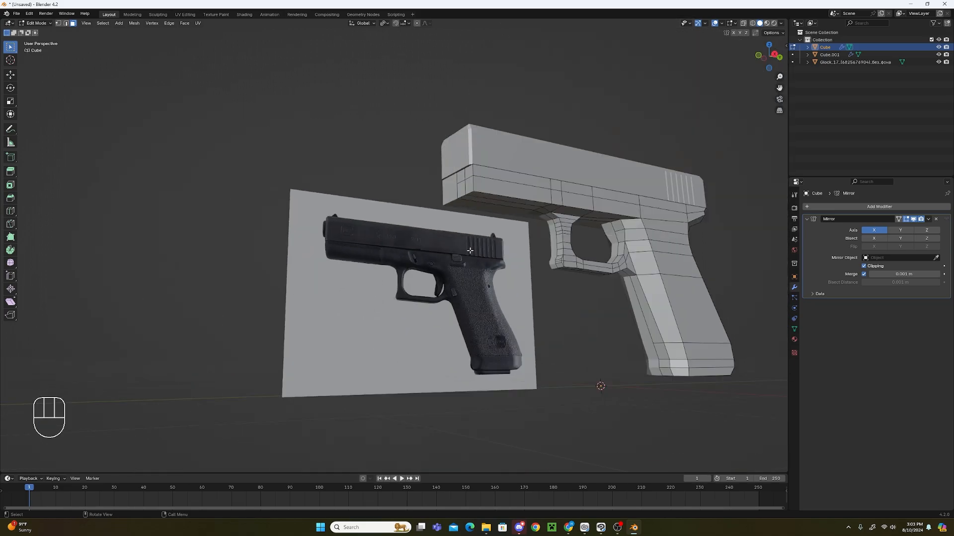
Turn X-ray on and compare the frame's front section with the reference in the right side view.
{"action": "key", "text": "KP_3"}
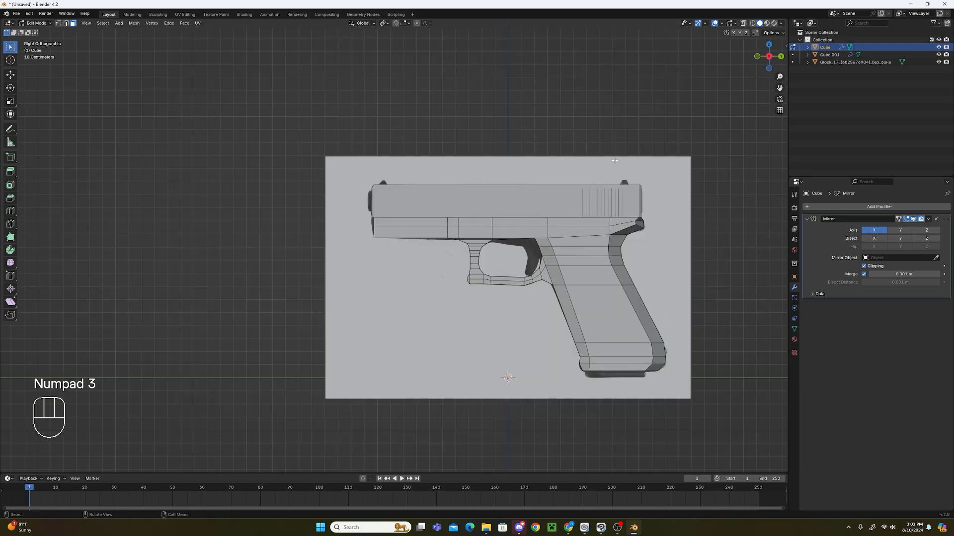
{"action": "left_click", "coordinate": [743, 23]}
{"action": "scroll", "coordinate": [635, 142], "scroll_direction": "up", "scroll_amount": 5}
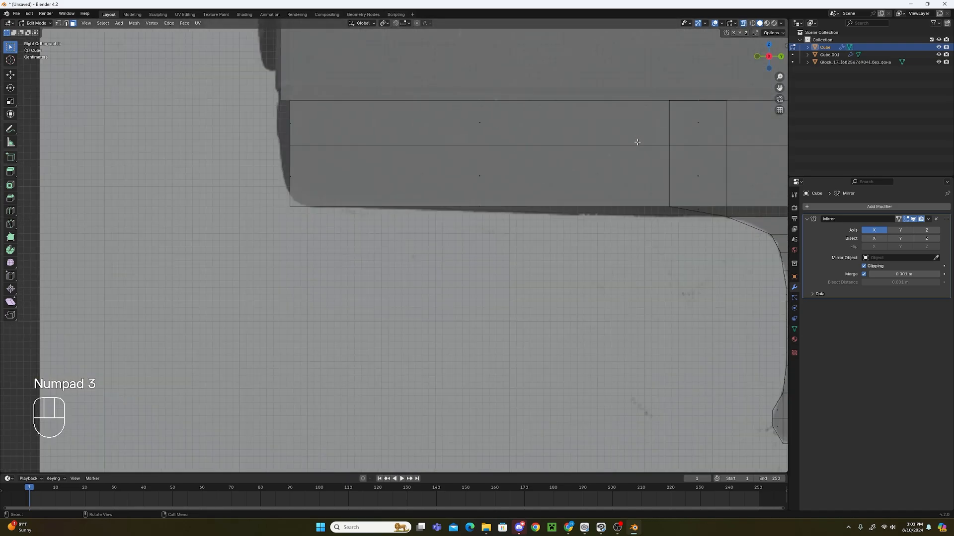
{"action": "middle_click_drag", "start_coordinate": [634, 143], "coordinate": [446, 245], "text": "shift"}
{"action": "scroll", "coordinate": [446, 244], "scroll_direction": "down", "scroll_amount": 6}
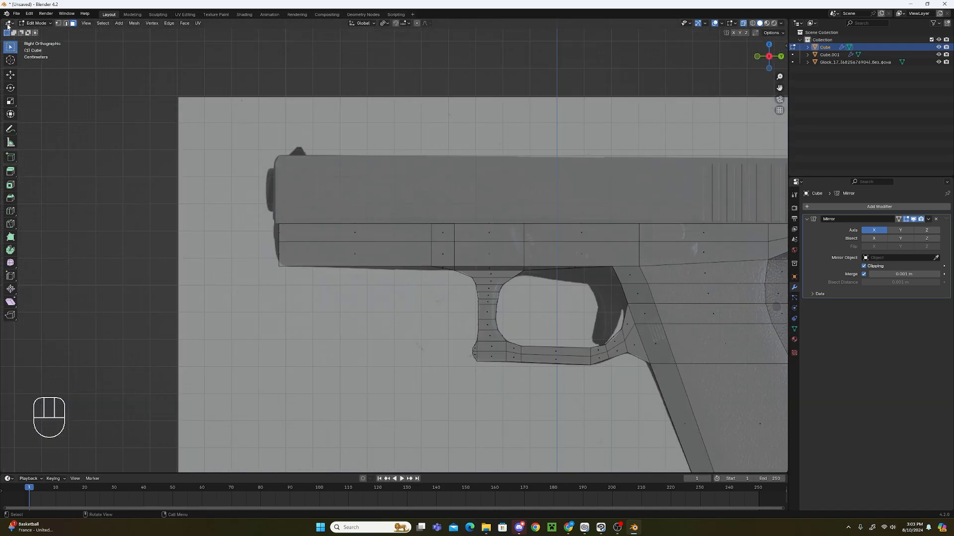
Return to Object Mode and move the reference image plane along X to the near side of the pistol model.
{"action": "left_click", "coordinate": [37, 23]}
{"action": "left_click", "coordinate": [39, 30]}
{"action": "middle_click_drag", "start_coordinate": [205, 157], "coordinate": [302, 207]}
{"action": "left_click", "coordinate": [302, 207]}
{"action": "middle_click_drag", "start_coordinate": [446, 268], "coordinate": [572, 279]}
{"action": "key", "text": "g"}
{"action": "key", "text": "x"}
{"action": "left_click", "coordinate": [16, 279]}
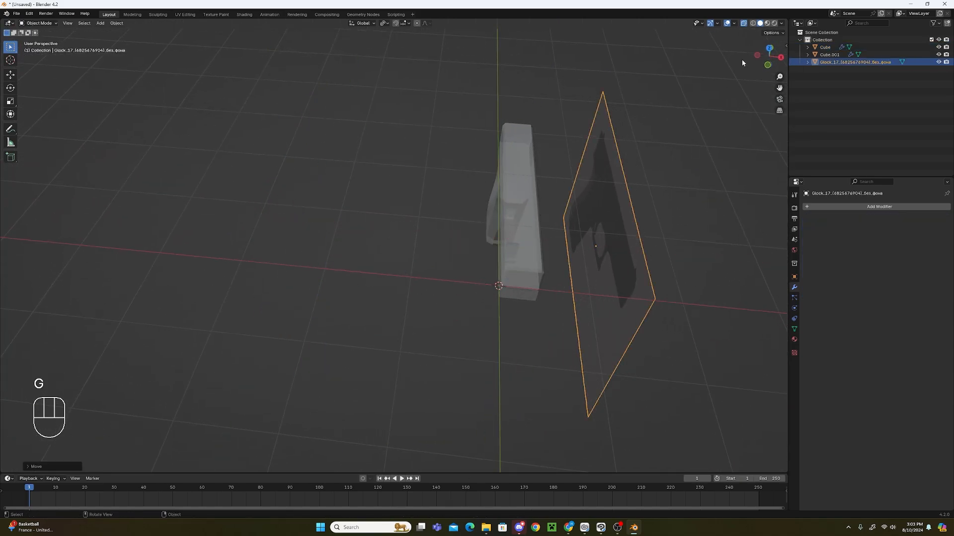
{"action": "middle_click_drag", "start_coordinate": [543, 201], "coordinate": [428, 330]}
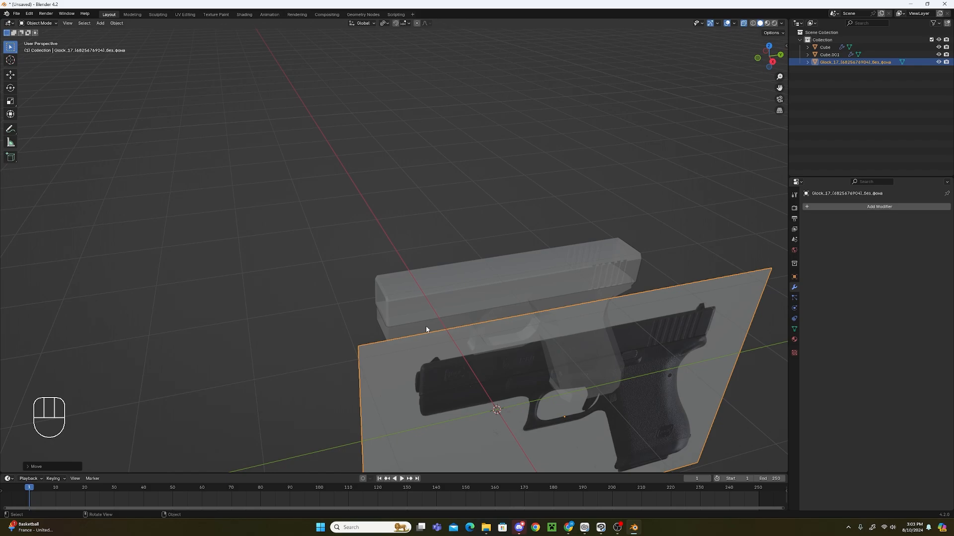
Adjust the X-ray opacity so the reference shows through in the right side view, and enter Edit Mode on the frame object.
{"action": "left_click", "coordinate": [423, 332]}
{"action": "key", "text": "KP_3"}
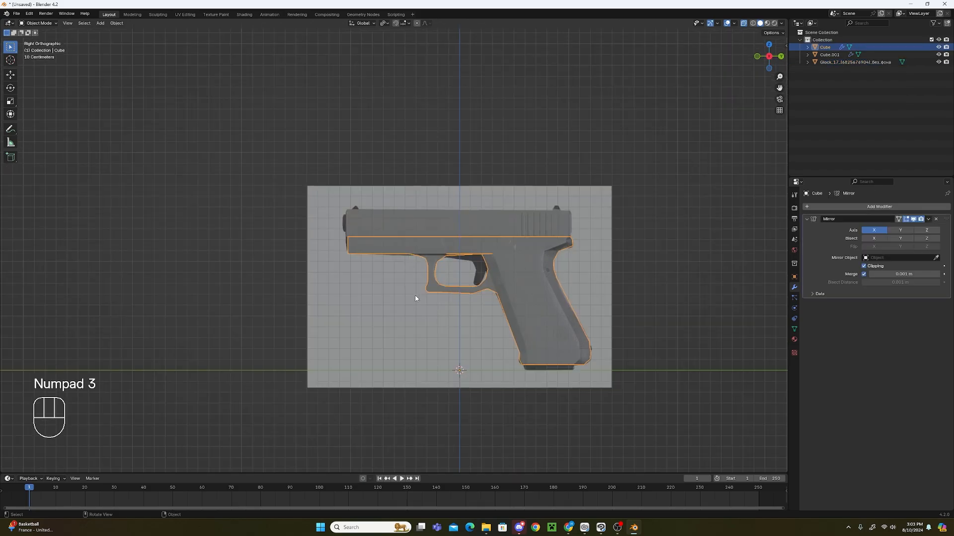
{"action": "scroll", "coordinate": [440, 287], "scroll_direction": "up", "scroll_amount": 6}
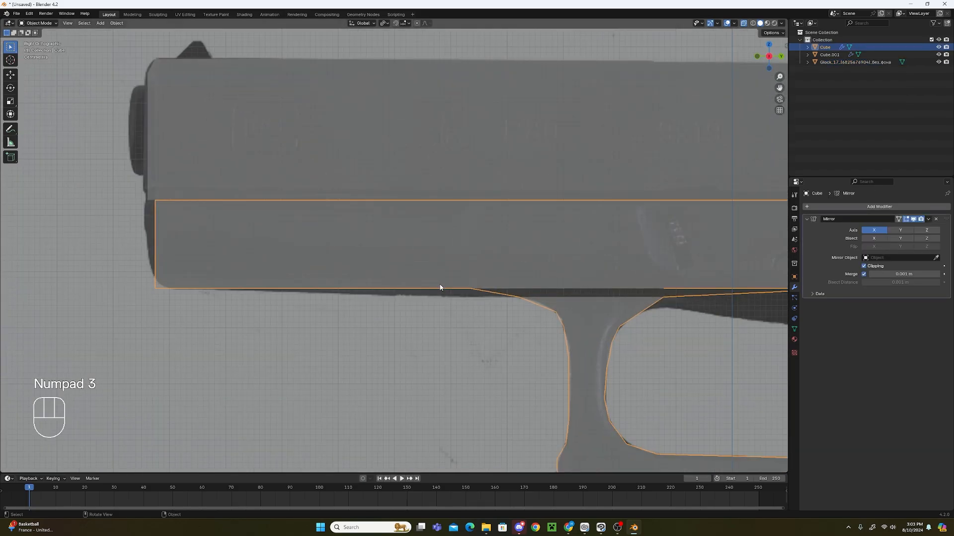
{"action": "left_click", "coordinate": [781, 23]}
{"action": "left_click_drag", "start_coordinate": [784, 193], "coordinate": [825, 193]}
{"action": "middle_click_drag", "start_coordinate": [470, 198], "coordinate": [383, 243], "text": "shift"}
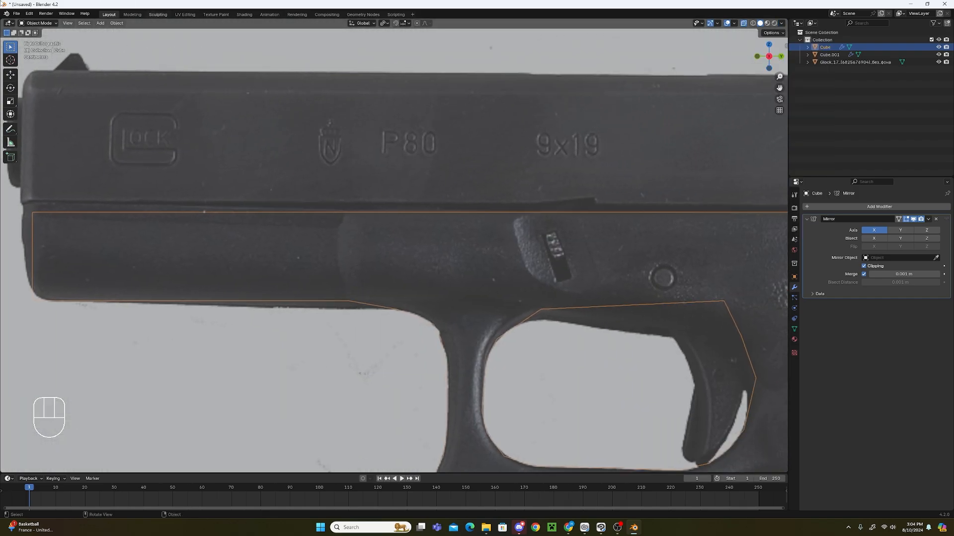
{"action": "left_click", "coordinate": [38, 23]}
{"action": "left_click", "coordinate": [39, 42]}
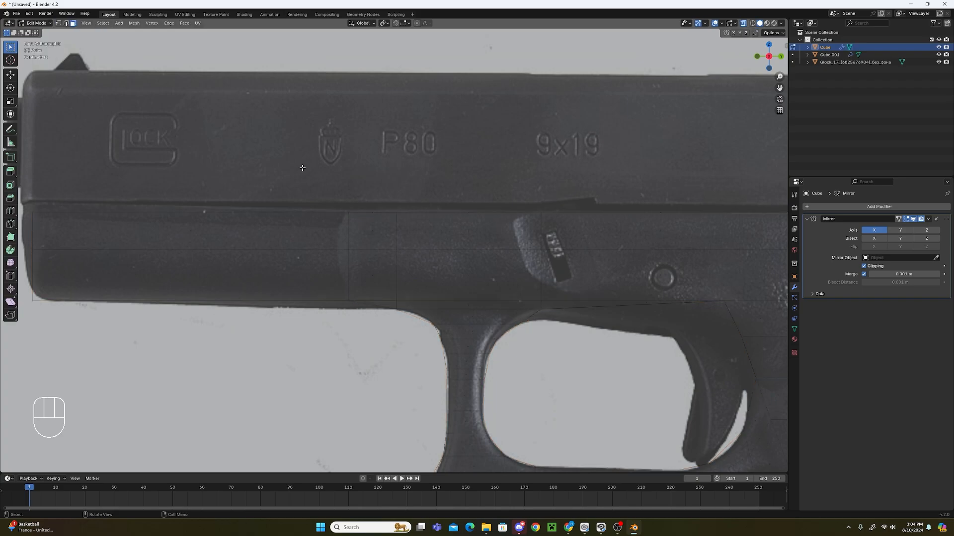
Move the middle vertex of the frame's vertical edge line forward along Y to meet the reference's curved contour ahead of the trigger guard.
{"action": "scroll", "coordinate": [261, 170], "scroll_direction": "up", "scroll_amount": 2}
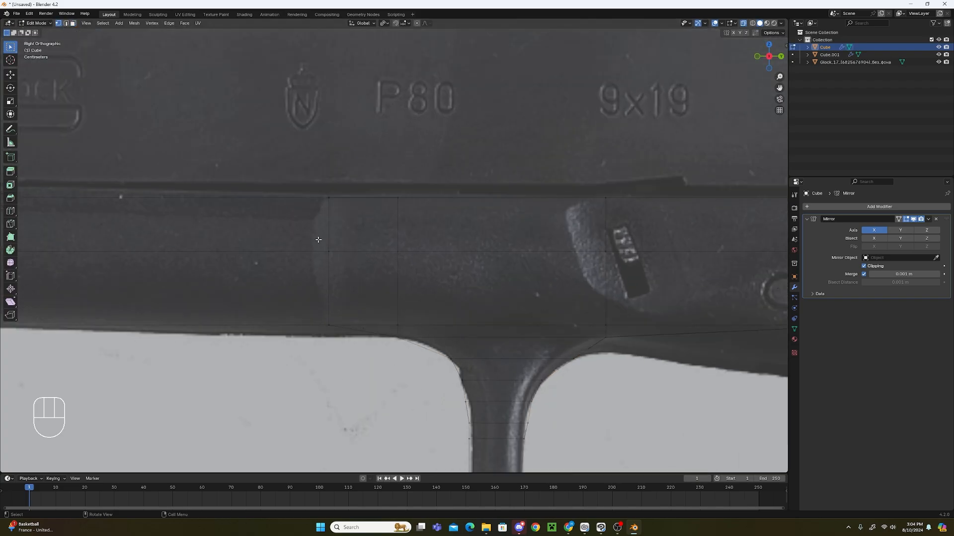
{"action": "key", "text": "b"}
{"action": "left_click_drag", "start_coordinate": [315, 242], "coordinate": [354, 265]}
{"action": "key", "text": "g"}
{"action": "key", "text": "y"}
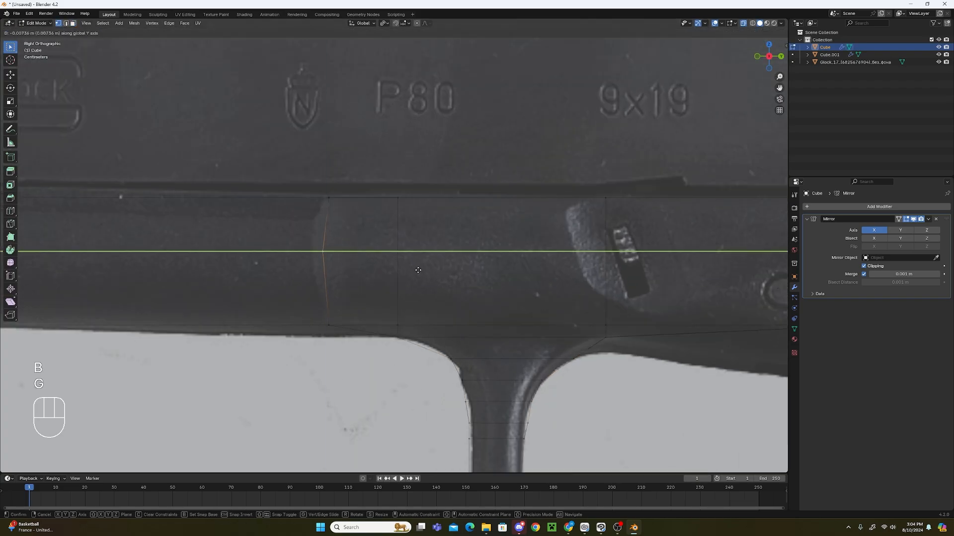
{"action": "left_click", "coordinate": [407, 267]}
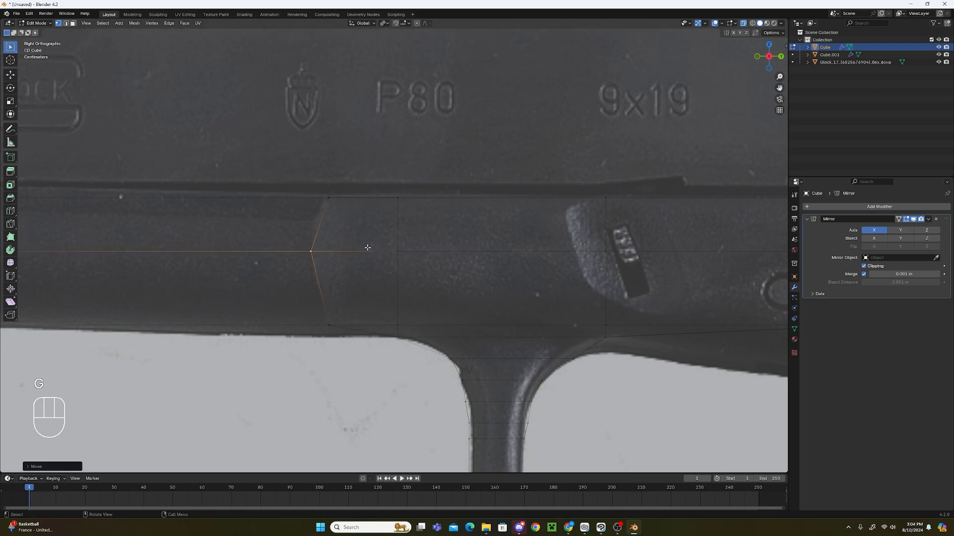
{"action": "scroll", "coordinate": [367, 247], "scroll_direction": "down", "scroll_amount": 3}
{"action": "scroll", "coordinate": [368, 247], "scroll_direction": "up", "scroll_amount": 3}
Add two lengthwise loop cuts to the frame, one above and one below its middle edge line.
{"action": "key", "text": "ctrl+r"}
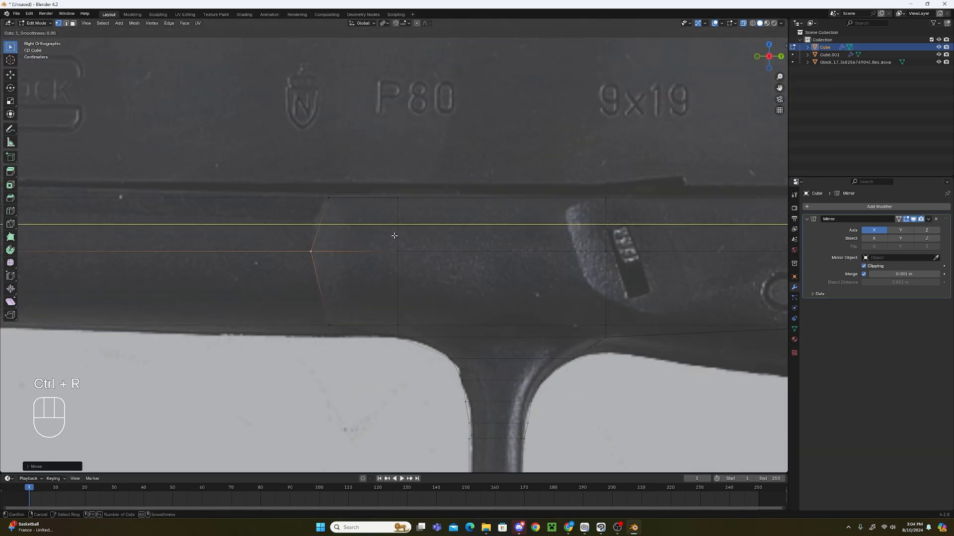
{"action": "left_click", "coordinate": [394, 236]}
{"action": "right_click", "coordinate": [396, 237]}
{"action": "key", "text": "ctrl+r"}
{"action": "right_click", "coordinate": [411, 276]}
{"action": "key", "text": "ctrl+r"}
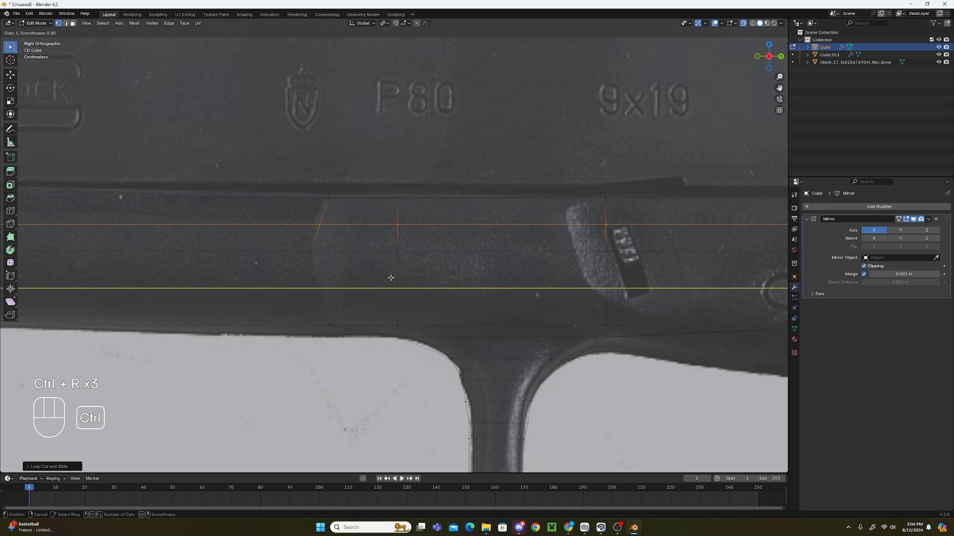
{"action": "left_click", "coordinate": [390, 277]}
{"action": "right_click", "coordinate": [382, 277]}
Move the lower and upper new vertices on the vertical edge line along Y to follow the reference's curved contour.
{"action": "left_click", "coordinate": [336, 275]}
{"action": "key", "text": "b"}
{"action": "left_click_drag", "start_coordinate": [336, 274], "coordinate": [302, 298]}
{"action": "key", "text": "g"}
{"action": "middle_click", "coordinate": [337, 290]}
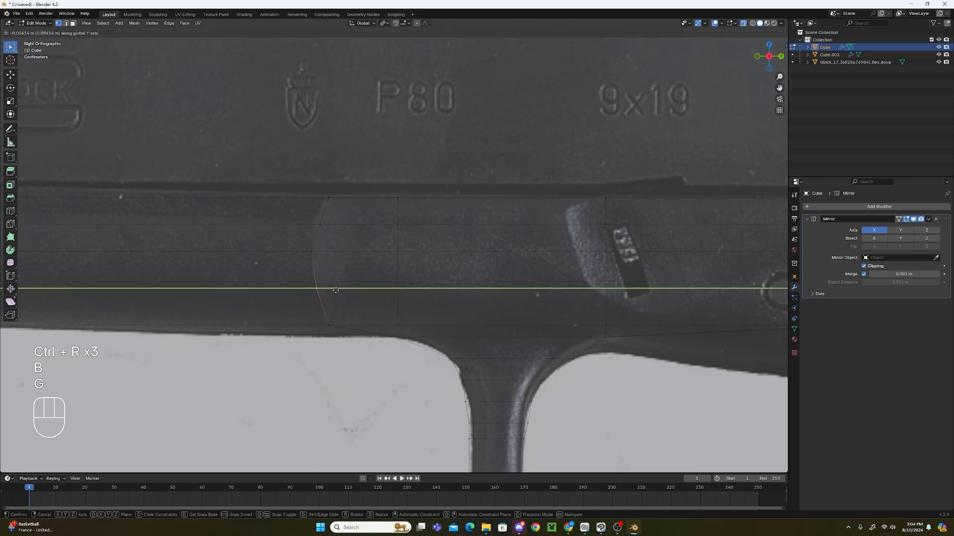
{"action": "left_click", "coordinate": [336, 290]}
{"action": "left_click", "coordinate": [321, 224]}
{"action": "key", "text": "b"}
{"action": "left_click_drag", "start_coordinate": [331, 220], "coordinate": [306, 232]}
{"action": "key", "text": "g"}
{"action": "middle_click", "coordinate": [390, 244]}
{"action": "left_click", "coordinate": [388, 243]}
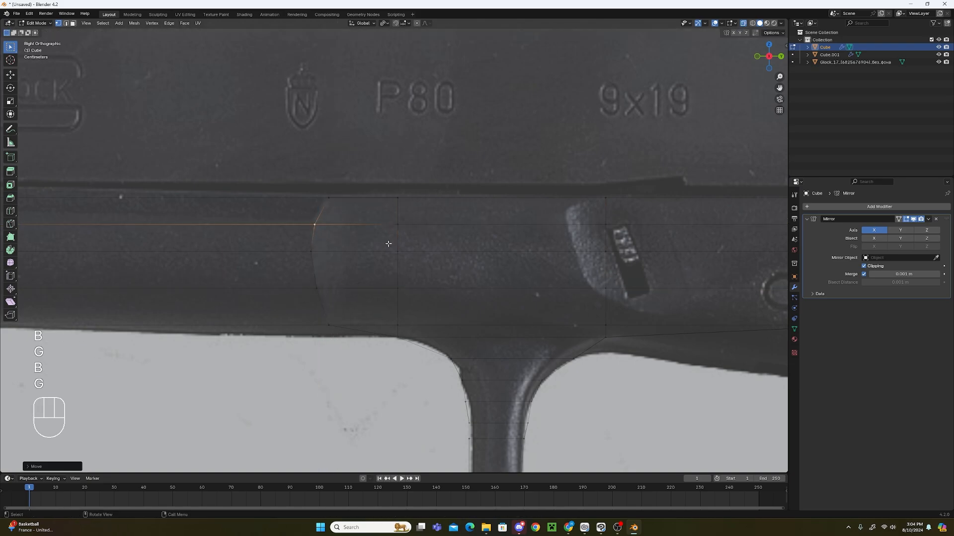
Select all frame faces ahead of the curved contour, turn X-ray off, and move them inward along X to narrow the front section.
{"action": "scroll", "coordinate": [388, 244], "scroll_direction": "down", "scroll_amount": 5}
{"action": "middle_click_drag", "start_coordinate": [469, 265], "coordinate": [515, 281], "text": "shift"}
{"action": "scroll", "coordinate": [435, 285], "scroll_direction": "up", "scroll_amount": 4}
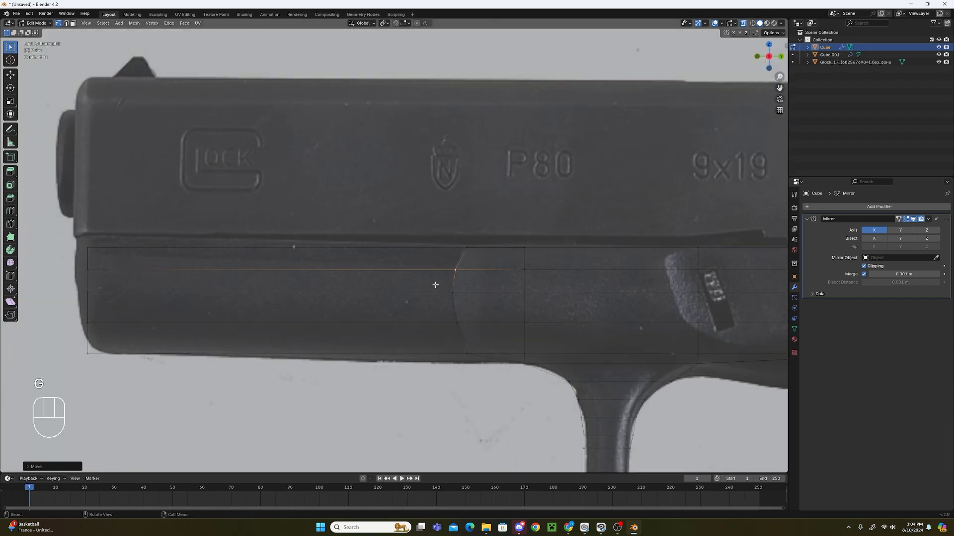
{"action": "scroll", "coordinate": [435, 284], "scroll_direction": "up", "scroll_amount": 1}
{"action": "scroll", "coordinate": [459, 288], "scroll_direction": "down", "scroll_amount": 1}
{"action": "left_click", "coordinate": [72, 24]}
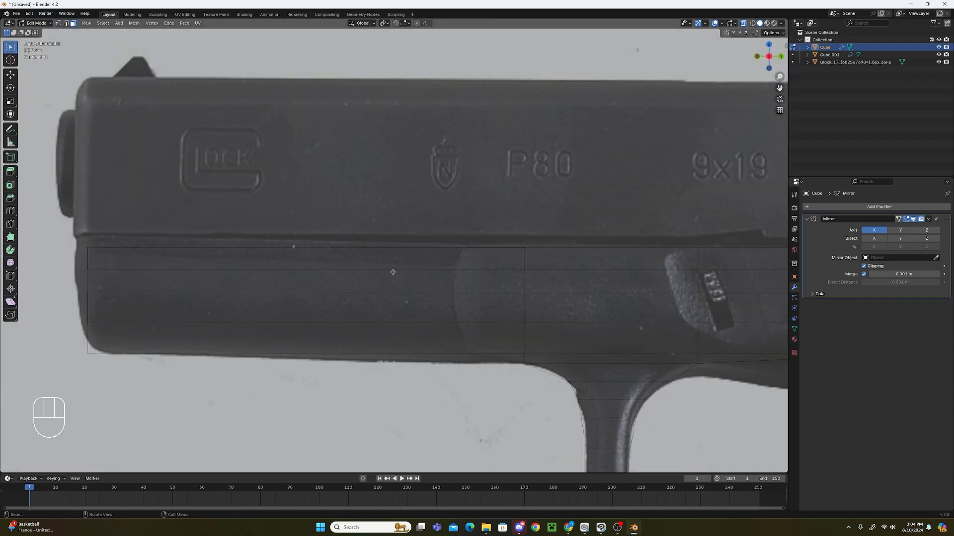
{"action": "key", "text": "b"}
{"action": "left_click_drag", "start_coordinate": [401, 177], "coordinate": [70, 442]}
{"action": "left_click", "coordinate": [743, 24]}
{"action": "middle_click_drag", "start_coordinate": [437, 224], "coordinate": [561, 244]}
{"action": "middle_click_drag", "start_coordinate": [588, 250], "coordinate": [349, 170], "text": "shift"}
{"action": "middle_click_drag", "start_coordinate": [589, 234], "coordinate": [544, 223]}
{"action": "key", "text": "g"}
{"action": "key", "text": "x"}
{"action": "left_click", "coordinate": [604, 248]}
Move the front section's bottom corner edge inward along X by about 0.03 m, and shift the edge above it inward to round the side.
{"action": "left_click", "coordinate": [66, 24]}
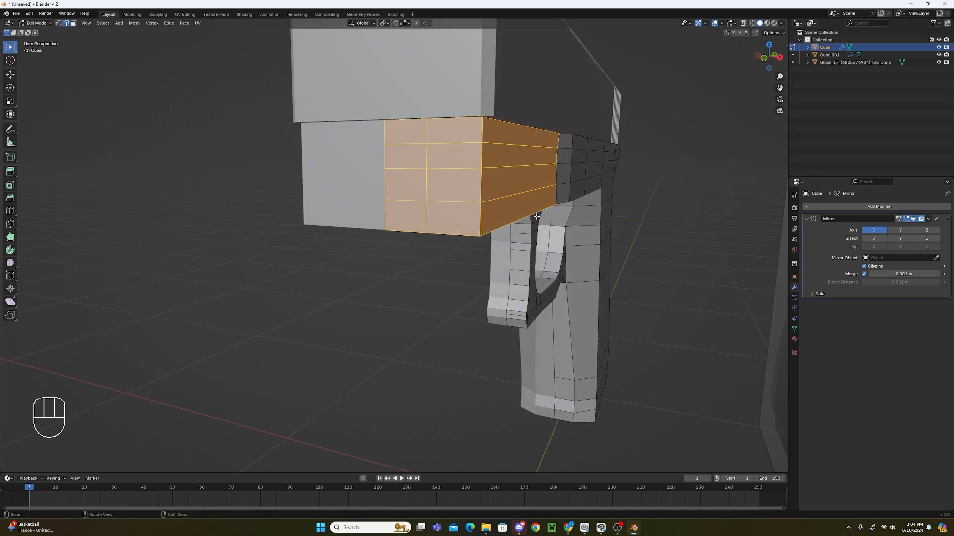
{"action": "left_click", "coordinate": [537, 215]}
{"action": "key", "text": "g"}
{"action": "key", "text": "x"}
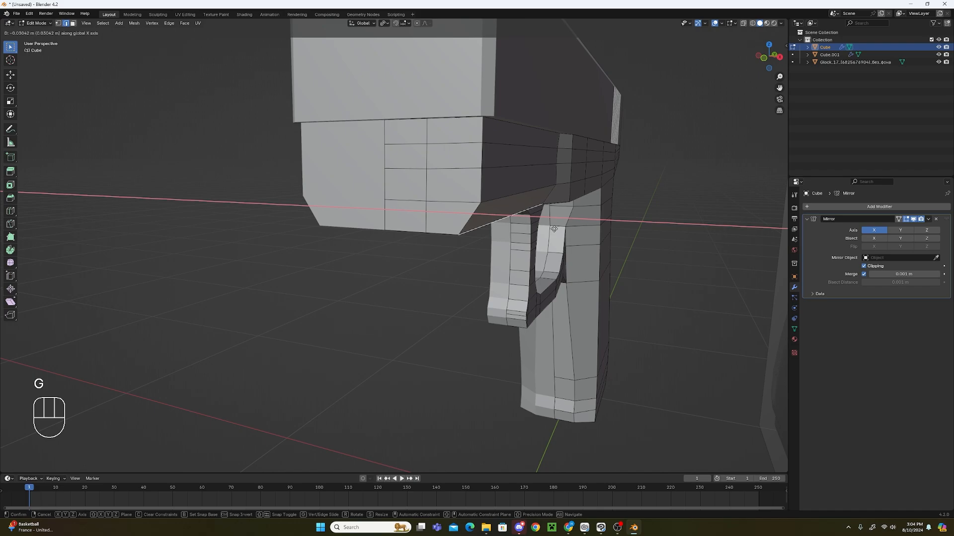
{"action": "left_click", "coordinate": [554, 228]}
{"action": "mouse_move", "coordinate": [516, 197]}
{"action": "middle_mouse_down"}
{"action": "mouse_move", "coordinate": [594, 213]}
{"action": "mouse_move", "coordinate": [479, 161]}
{"action": "mouse_move", "coordinate": [502, 203]}
{"action": "middle_mouse_up"}
{"action": "key", "text": "g"}
{"action": "middle_click", "coordinate": [619, 214]}
{"action": "left_click", "coordinate": [619, 214]}
Edge-slide the lengthwise edge above the front section's bottom corner to even out the rounding.
{"action": "scroll", "coordinate": [512, 217], "scroll_direction": "up", "scroll_amount": 3}
{"action": "key", "text": "g"}
{"action": "key", "text": "g"}
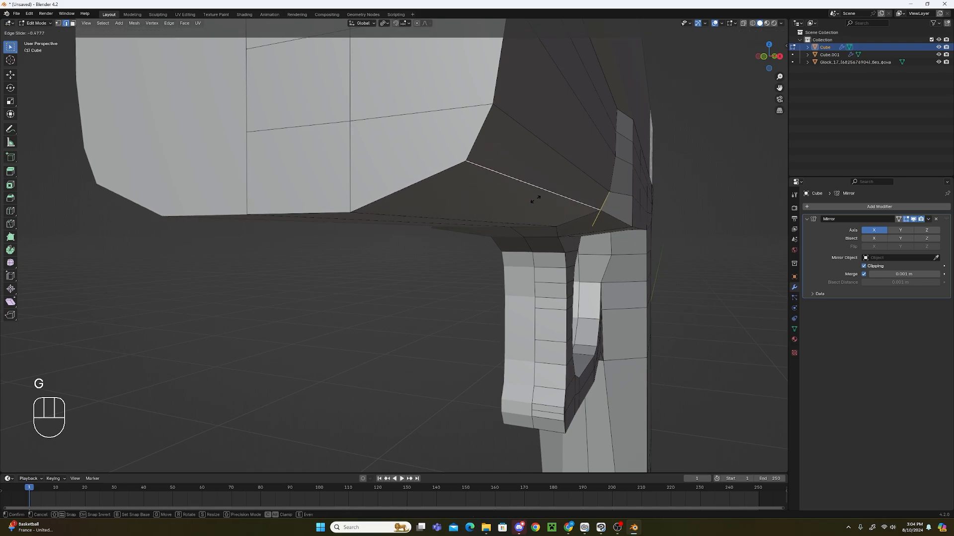
{"action": "left_click", "coordinate": [535, 200]}
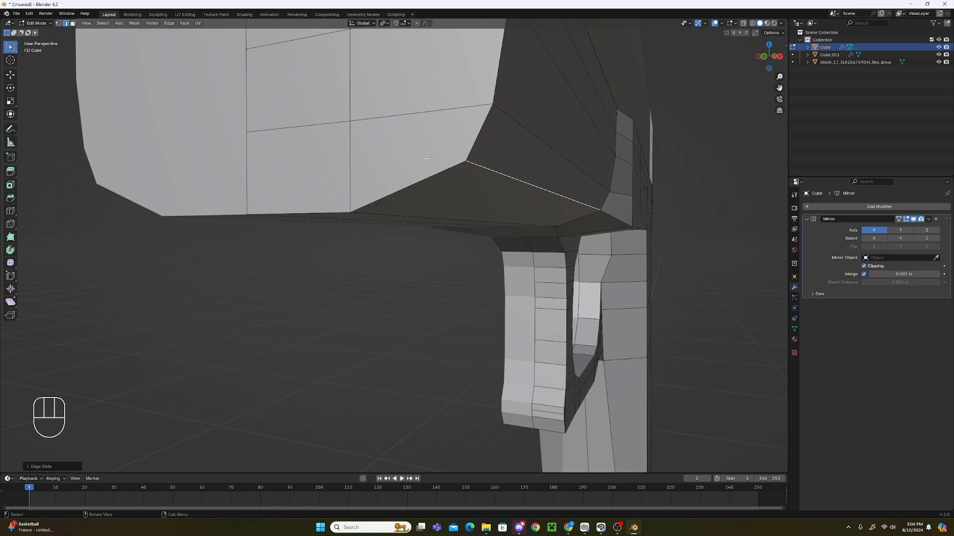
{"action": "key", "text": "g"}
{"action": "key", "text": "g"}
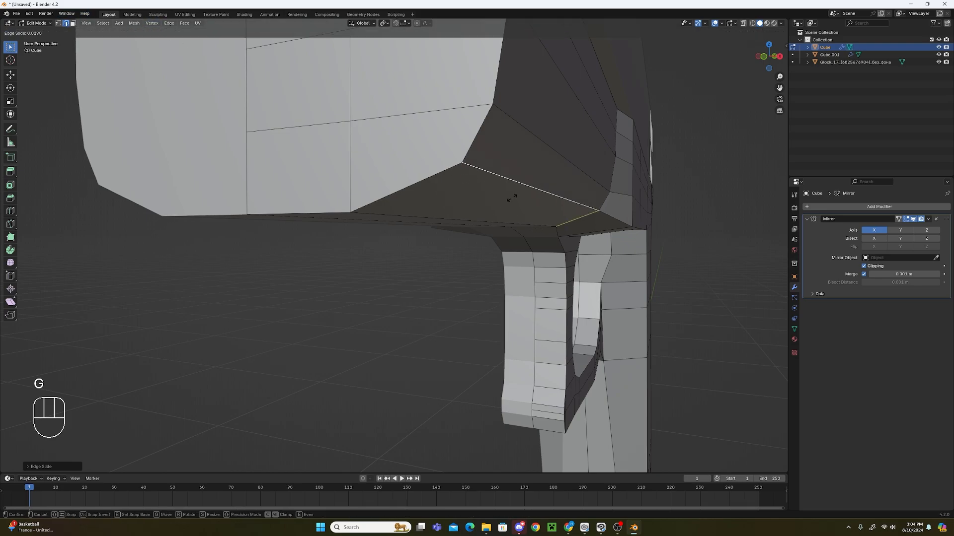
{"action": "left_click", "coordinate": [506, 201]}
{"action": "scroll", "coordinate": [561, 221], "scroll_direction": "down", "scroll_amount": 5}
{"action": "left_click", "coordinate": [565, 257]}
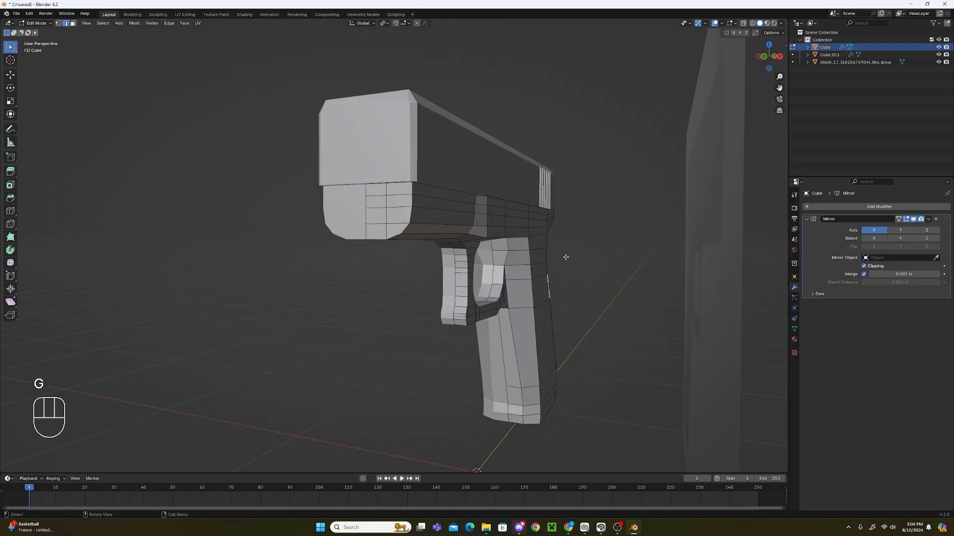
Switch to vertex selection and show the frame's control recess in the right orthographic view with X-ray on.
{"action": "middle_click_drag", "start_coordinate": [511, 241], "coordinate": [441, 239]}
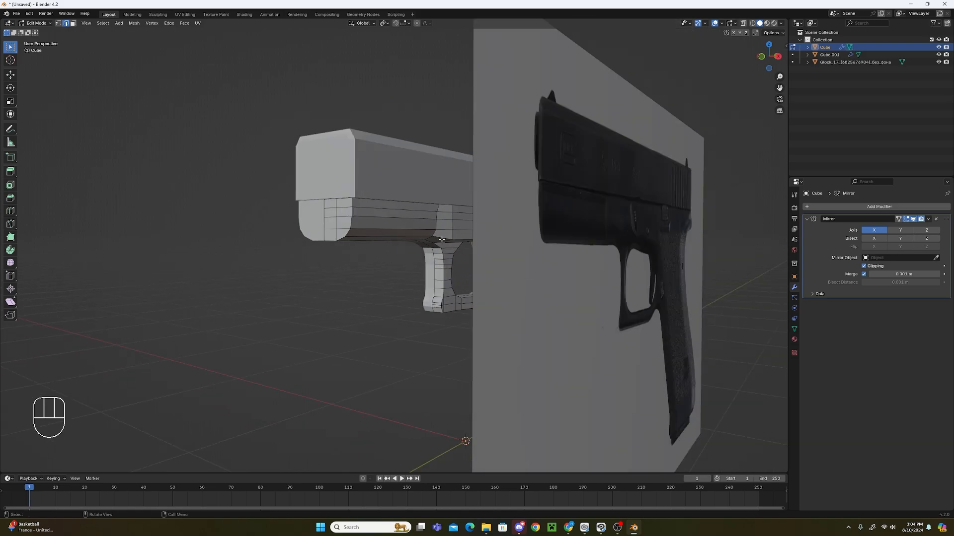
{"action": "scroll", "coordinate": [390, 142], "scroll_direction": "up", "scroll_amount": 4}
{"action": "left_click", "coordinate": [58, 23]}
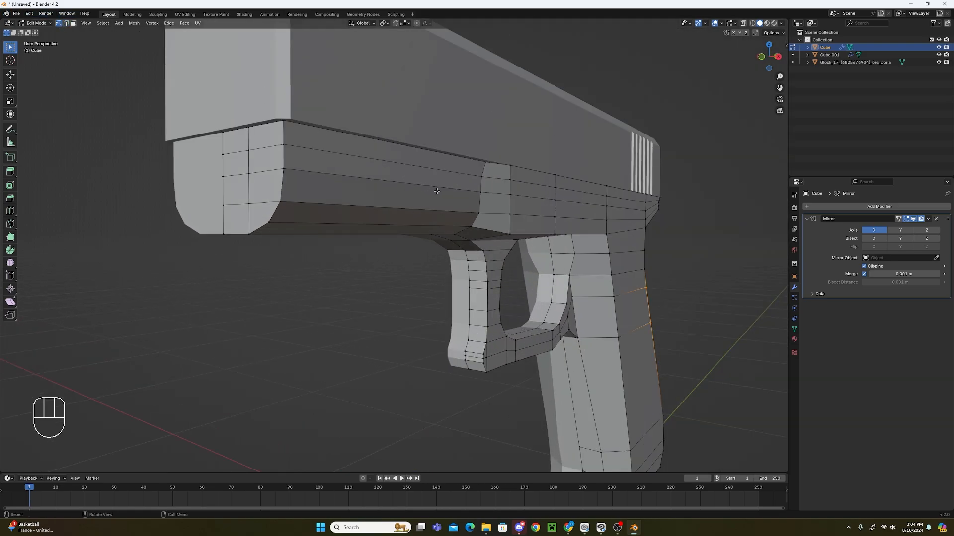
{"action": "middle_click_drag", "start_coordinate": [437, 192], "coordinate": [382, 198]}
{"action": "key", "text": "KP_3"}
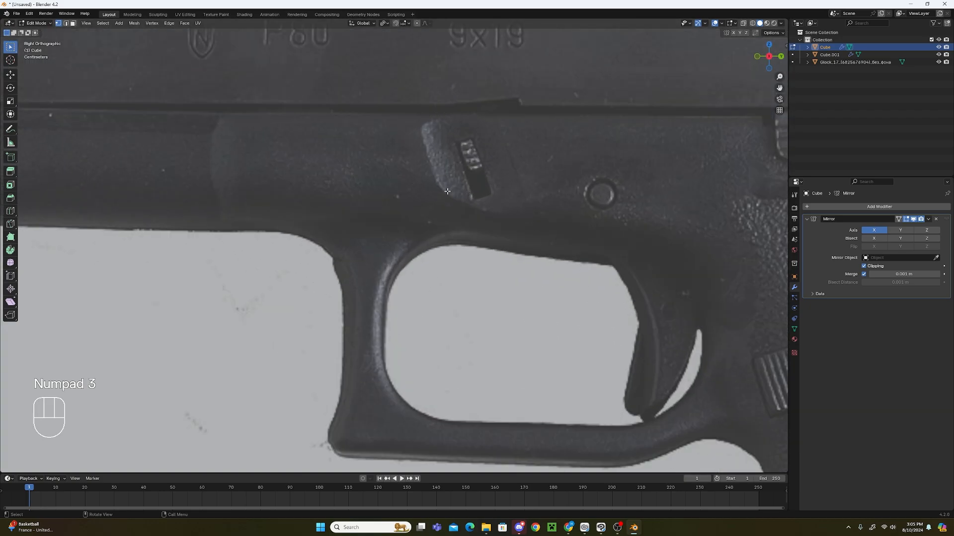
{"action": "left_click", "coordinate": [744, 24]}
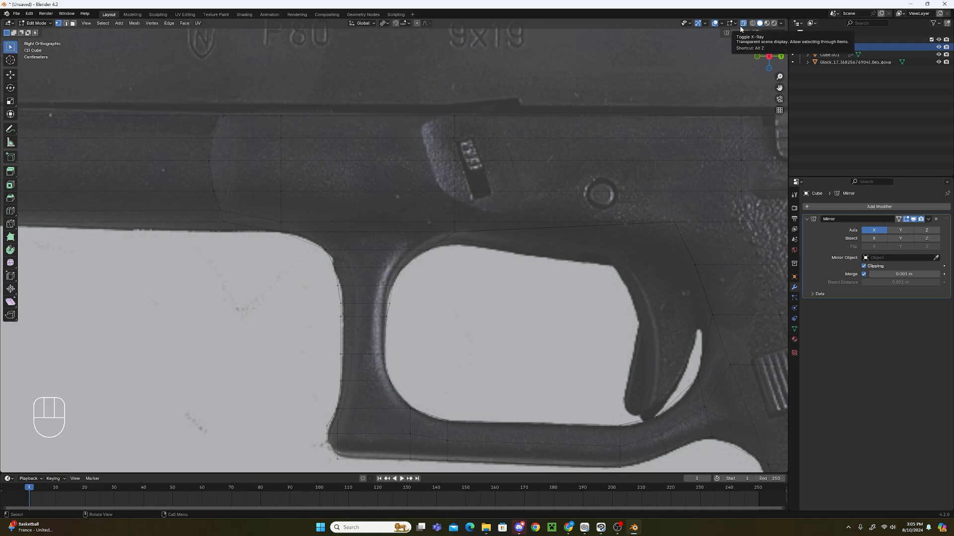
{"action": "scroll", "coordinate": [470, 159], "scroll_direction": "up", "scroll_amount": 2}
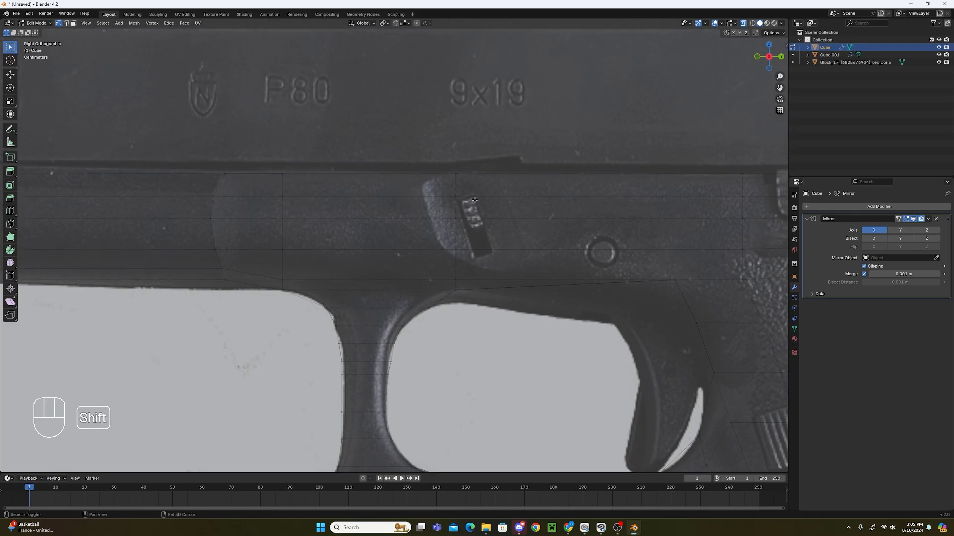
{"action": "scroll", "coordinate": [492, 185], "scroll_direction": "up", "scroll_amount": 1}
{"action": "key", "text": "b"}
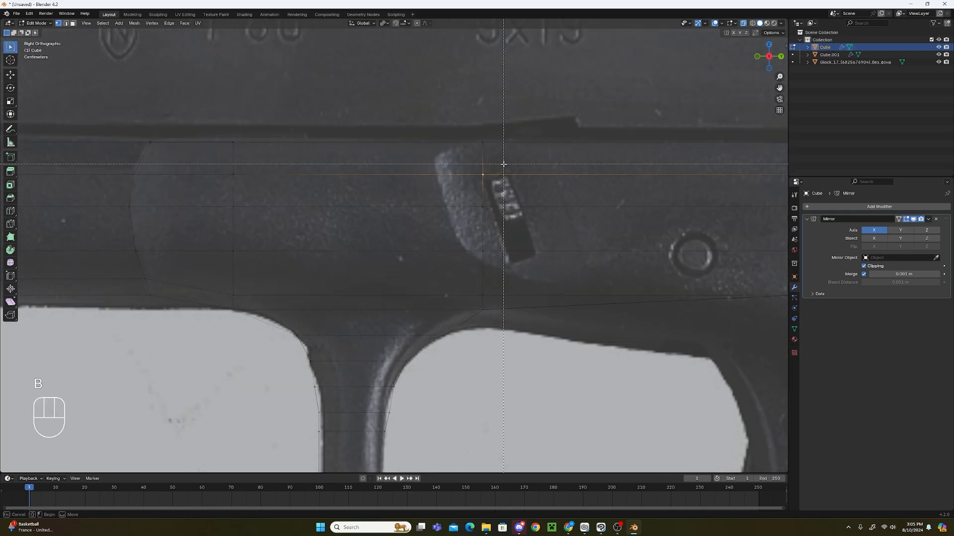
{"action": "left_click_drag", "start_coordinate": [472, 164], "coordinate": [493, 185]}
{"action": "key", "text": "g"}
{"action": "middle_click_drag", "start_coordinate": [508, 184], "coordinate": [489, 184]}
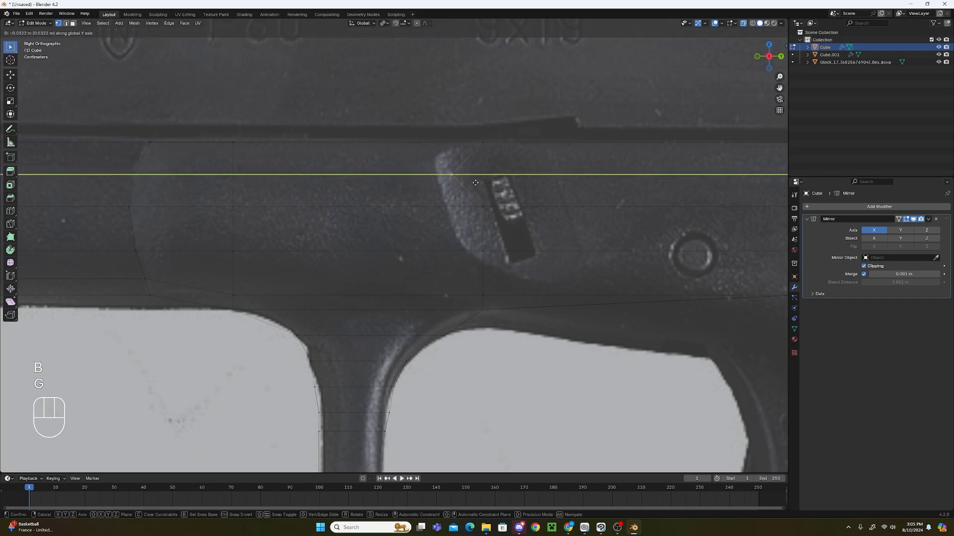
{"action": "right_click", "coordinate": [493, 184]}
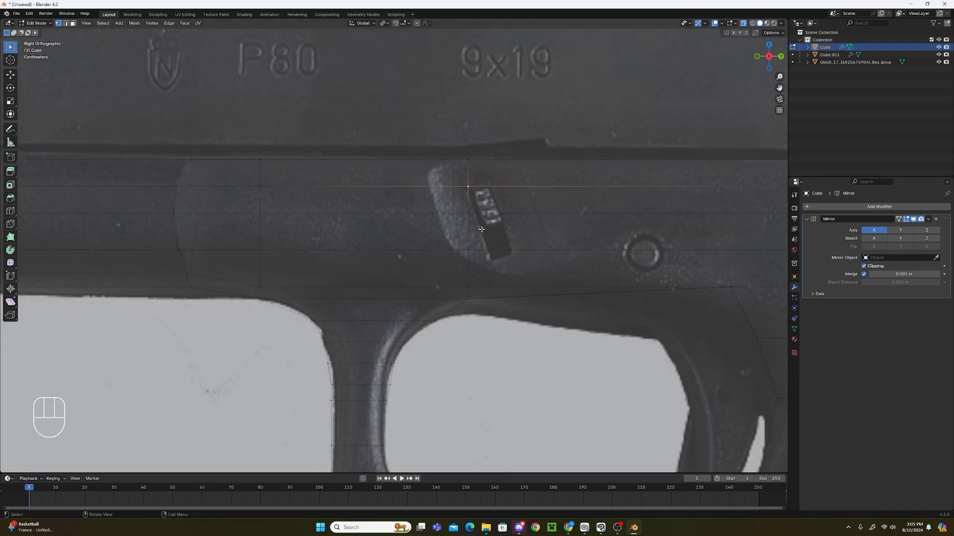
Knife-cut the control recess outline above the trigger guard, from the frame's top edge around the reference shape and back to that edge.
{"action": "key", "text": "k"}
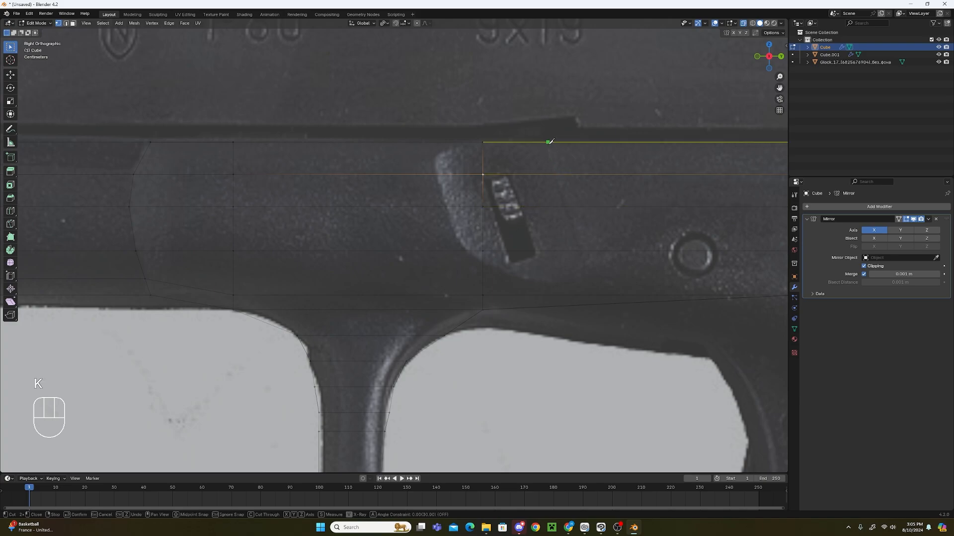
{"action": "left_click", "coordinate": [542, 142]}
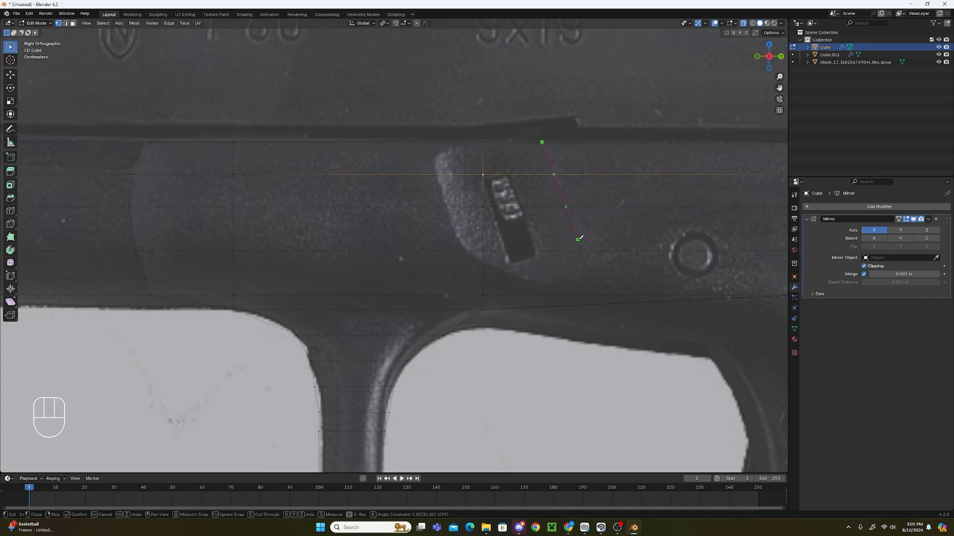
{"action": "left_click", "coordinate": [582, 250]}
{"action": "left_click", "coordinate": [567, 279]}
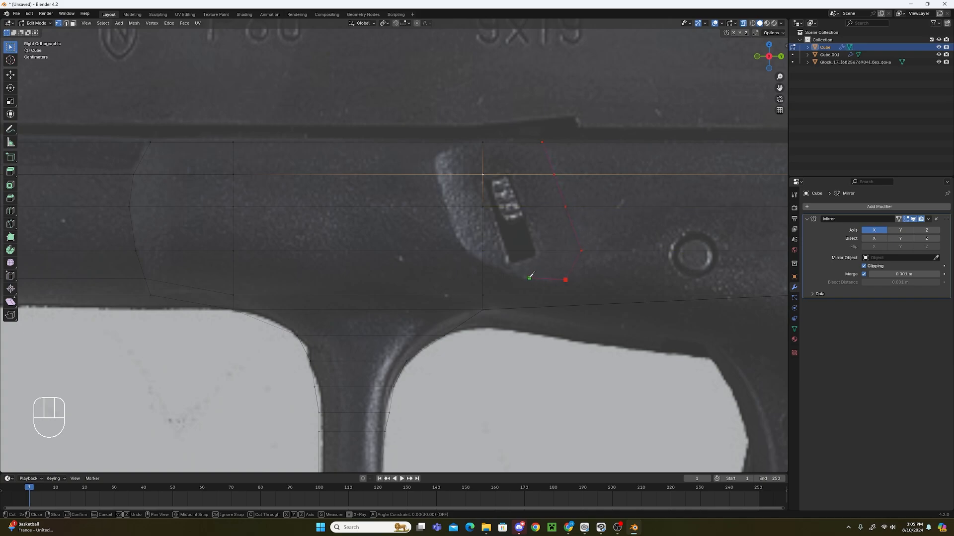
{"action": "left_click", "coordinate": [486, 250]}
{"action": "left_click", "coordinate": [454, 204]}
{"action": "left_click", "coordinate": [444, 172]}
{"action": "left_click", "coordinate": [439, 155]}
{"action": "left_click", "coordinate": [485, 141]}
{"action": "key", "text": "Return"}
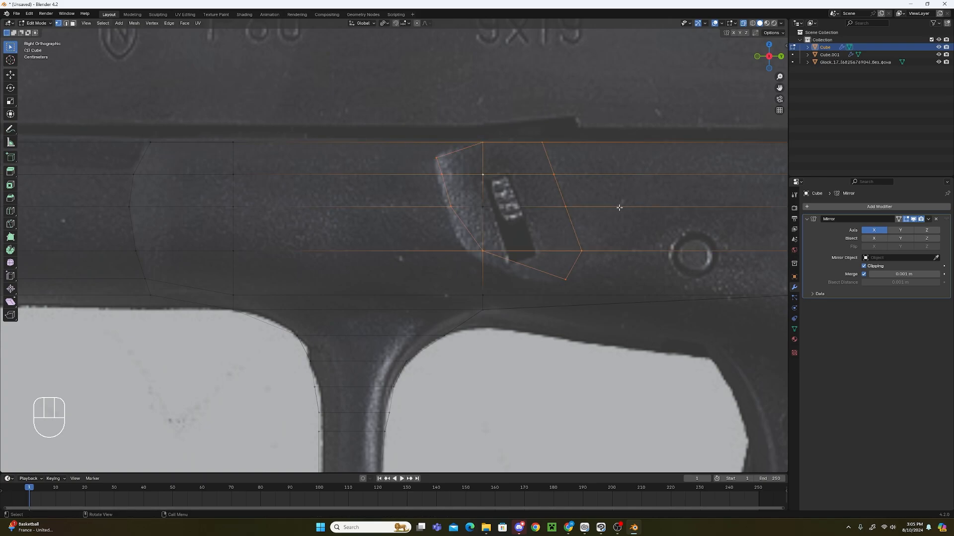
Slide the vertex at the recess outline's lower front down along its vertical edge to match the reference curve.
{"action": "left_click", "coordinate": [497, 250]}
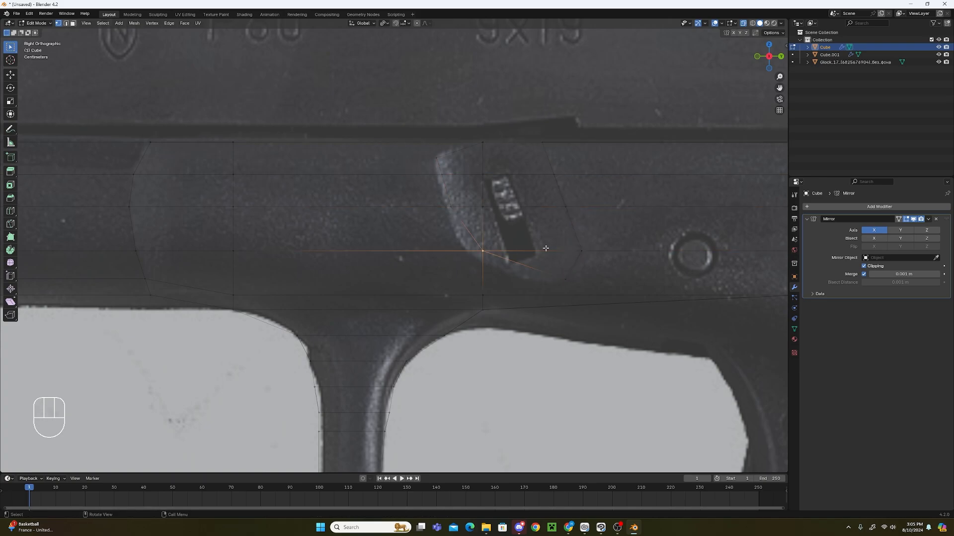
{"action": "key", "text": "g"}
{"action": "key", "text": "g"}
{"action": "left_click", "coordinate": [542, 263]}
{"action": "scroll", "coordinate": [541, 260], "scroll_direction": "down", "scroll_amount": 1}
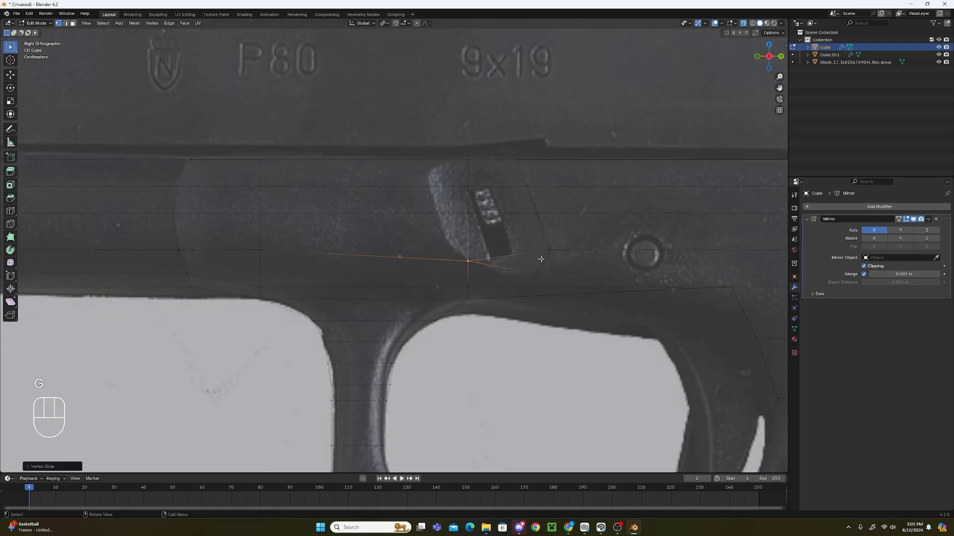
{"action": "left_click", "coordinate": [320, 186]}
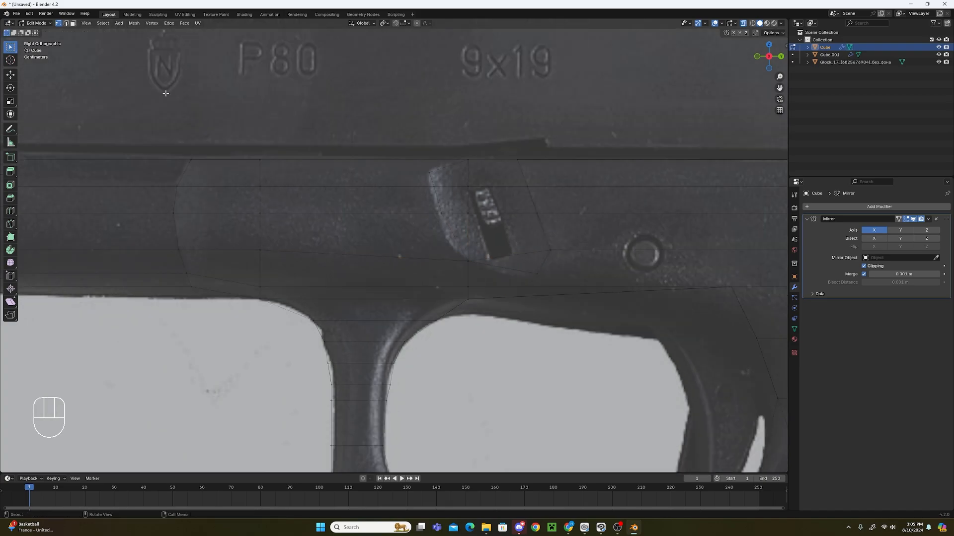
{"action": "key", "text": "b"}
{"action": "left_click_drag", "start_coordinate": [378, 168], "coordinate": [210, 263]}
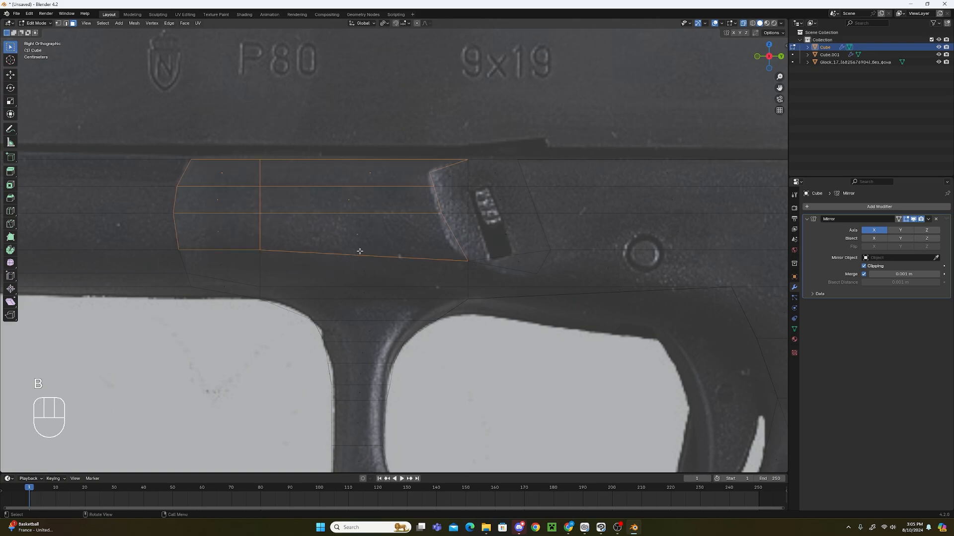
{"action": "key", "text": "b"}
{"action": "left_click_drag", "start_coordinate": [387, 226], "coordinate": [346, 277]}
{"action": "key", "text": "b"}
{"action": "left_click_drag", "start_coordinate": [235, 231], "coordinate": [213, 271]}
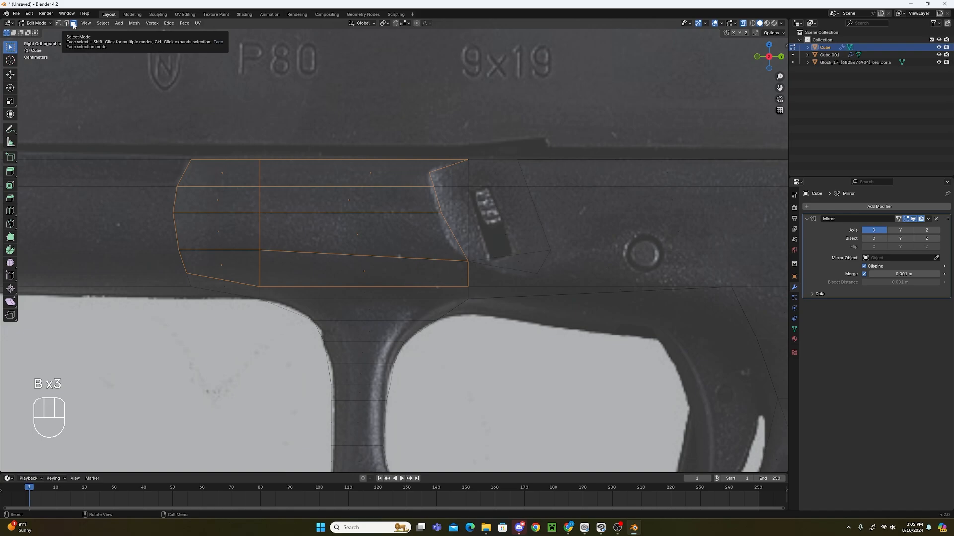
{"action": "scroll", "coordinate": [487, 244], "scroll_direction": "down", "scroll_amount": 2}
{"action": "scroll", "coordinate": [487, 244], "scroll_direction": "up", "scroll_amount": 3}
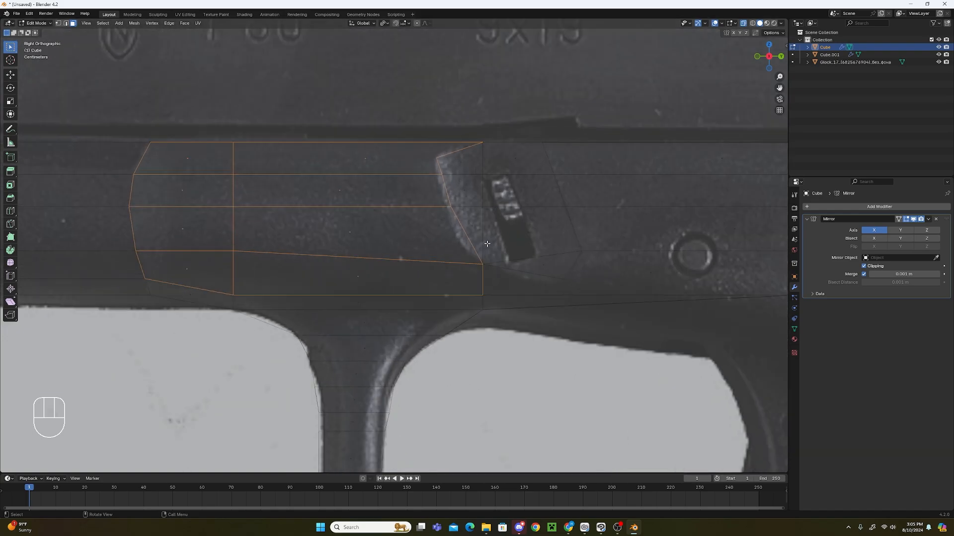
Slide the recess outline's upper front corner vertex slightly along the cut edge toward the frame's top edge.
{"action": "left_click", "coordinate": [58, 23]}
{"action": "left_click", "coordinate": [432, 159]}
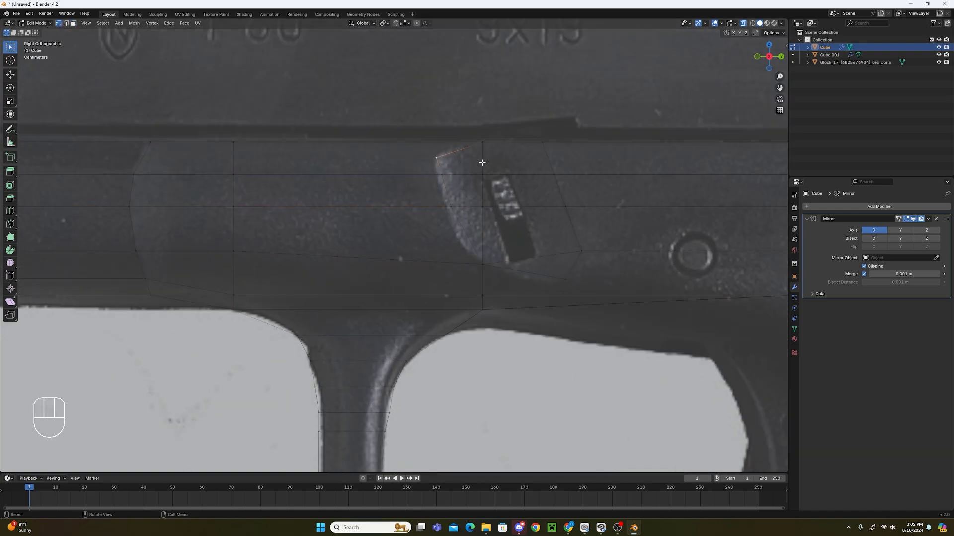
{"action": "key", "text": "g"}
{"action": "key", "text": "g"}
{"action": "left_click", "coordinate": [494, 156]}
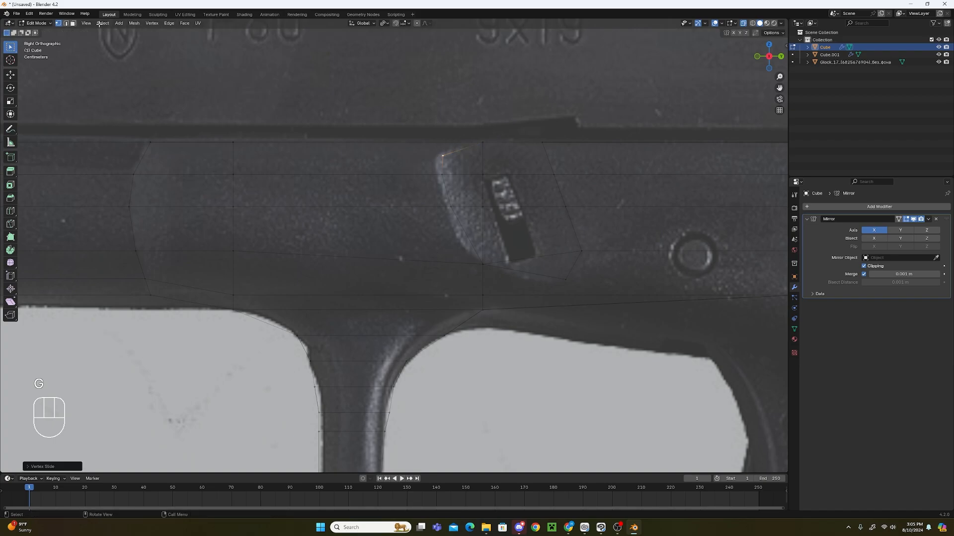
Select all side faces between the curved front contour and the recess, move them slightly outward along X, and turn X-ray off.
{"action": "left_click", "coordinate": [73, 22]}
{"action": "key", "text": "b"}
{"action": "left_click_drag", "start_coordinate": [378, 145], "coordinate": [333, 282]}
{"action": "key", "text": "b"}
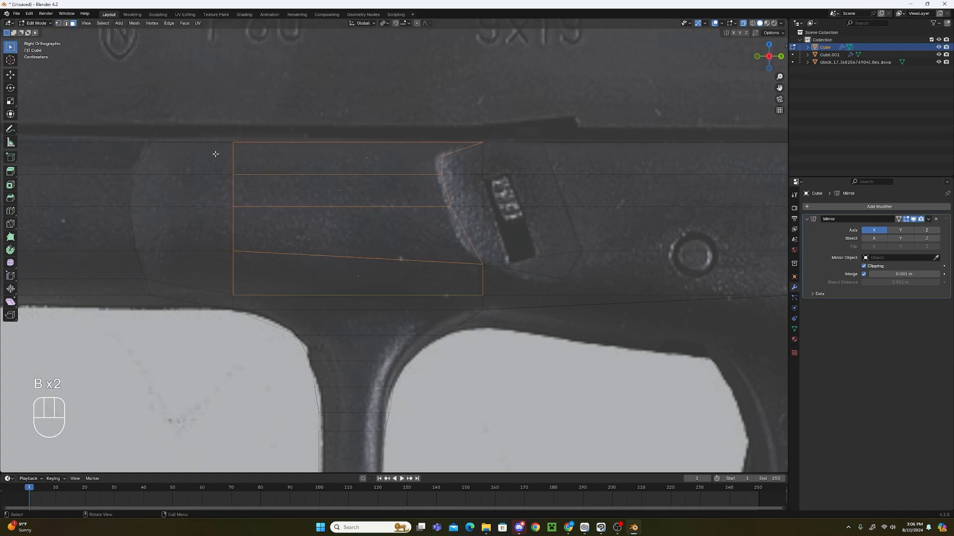
{"action": "key", "text": "b"}
{"action": "left_click_drag", "start_coordinate": [217, 152], "coordinate": [175, 279]}
{"action": "scroll", "coordinate": [417, 248], "scroll_direction": "down", "scroll_amount": 3}
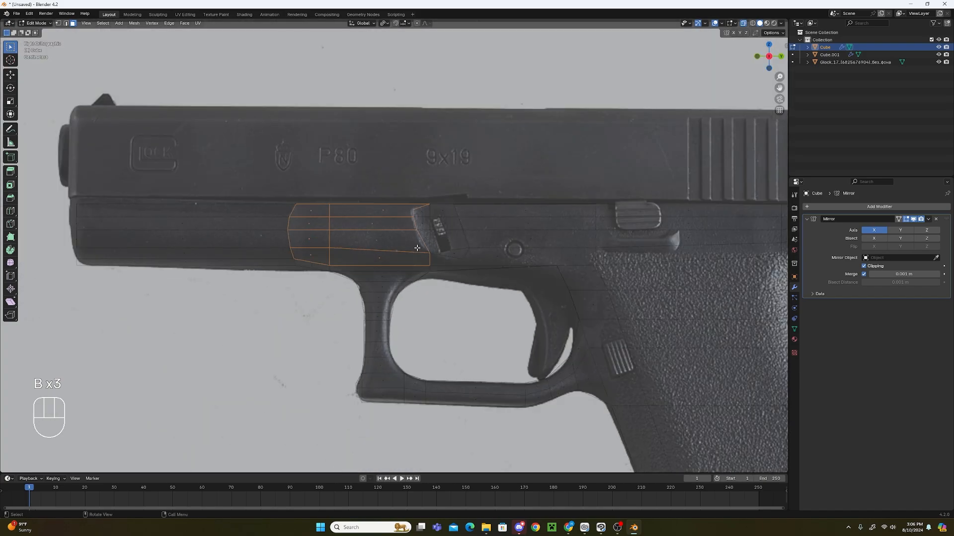
{"action": "middle_click_drag", "start_coordinate": [417, 248], "coordinate": [541, 273]}
{"action": "key", "text": "g"}
{"action": "key", "text": "x"}
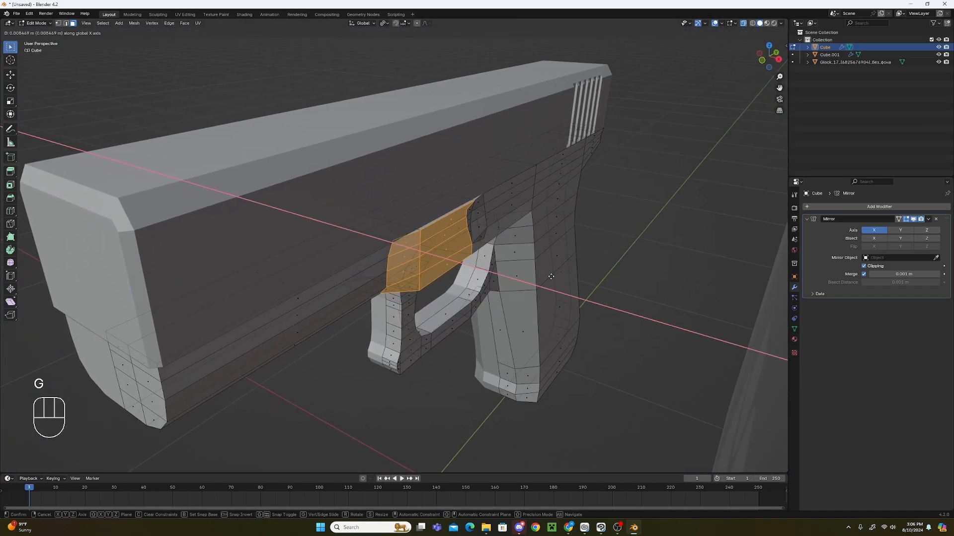
{"action": "left_click", "coordinate": [552, 277]}
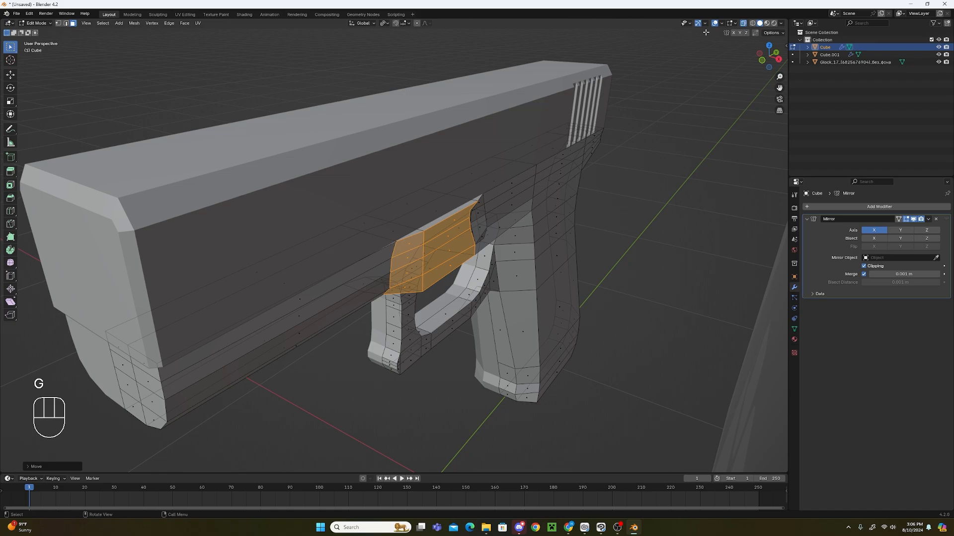
{"action": "left_click", "coordinate": [742, 24]}
Examine the faces and corner vertices around the control recess and the long face below it.
{"action": "middle_click_drag", "start_coordinate": [423, 248], "coordinate": [336, 241]}
{"action": "scroll", "coordinate": [451, 210], "scroll_direction": "up", "scroll_amount": 3}
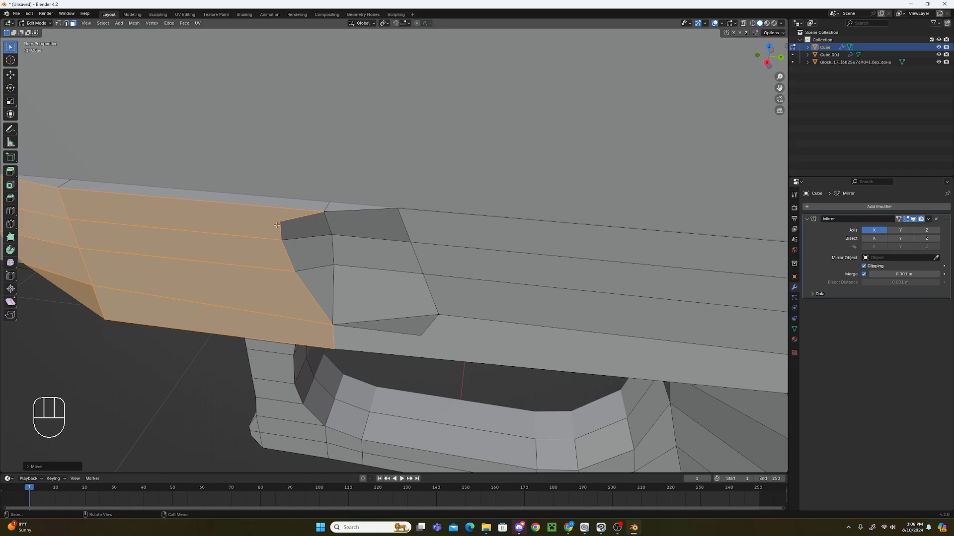
{"action": "middle_click_drag", "start_coordinate": [432, 270], "coordinate": [462, 261], "text": "shift"}
{"action": "middle_click_drag", "start_coordinate": [545, 329], "coordinate": [457, 223]}
{"action": "left_click", "coordinate": [477, 236]}
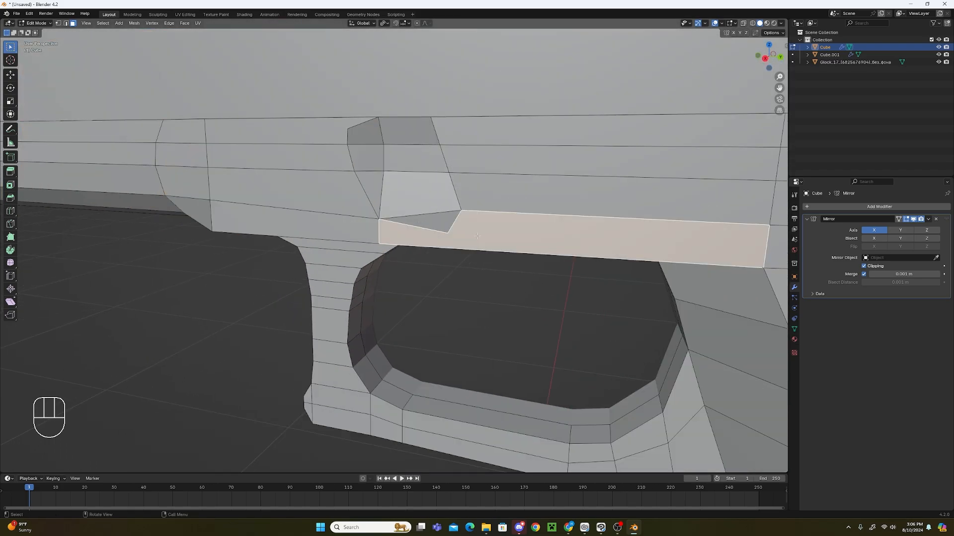
{"action": "left_click", "coordinate": [58, 23]}
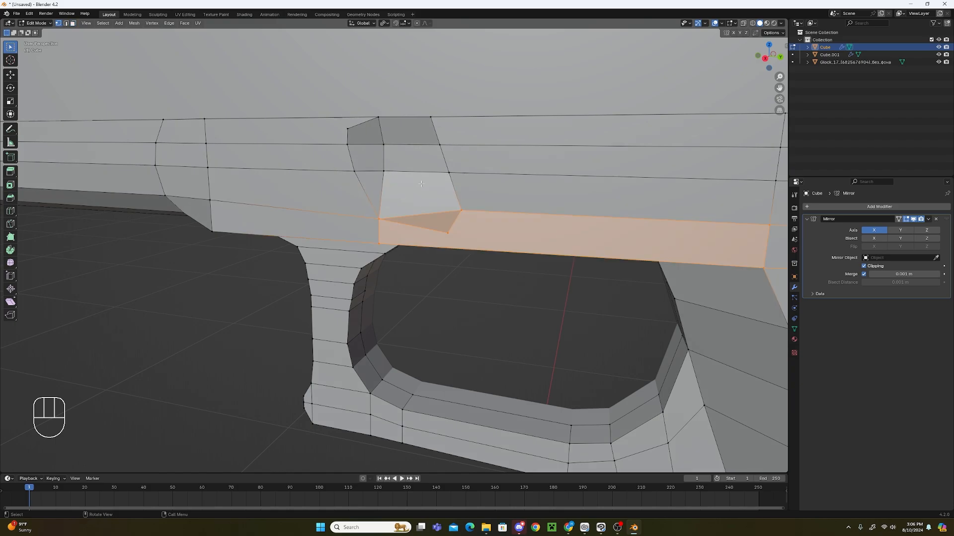
{"action": "middle_click_drag", "start_coordinate": [420, 184], "coordinate": [256, 220], "text": "shift"}
{"action": "left_click", "coordinate": [273, 169]}
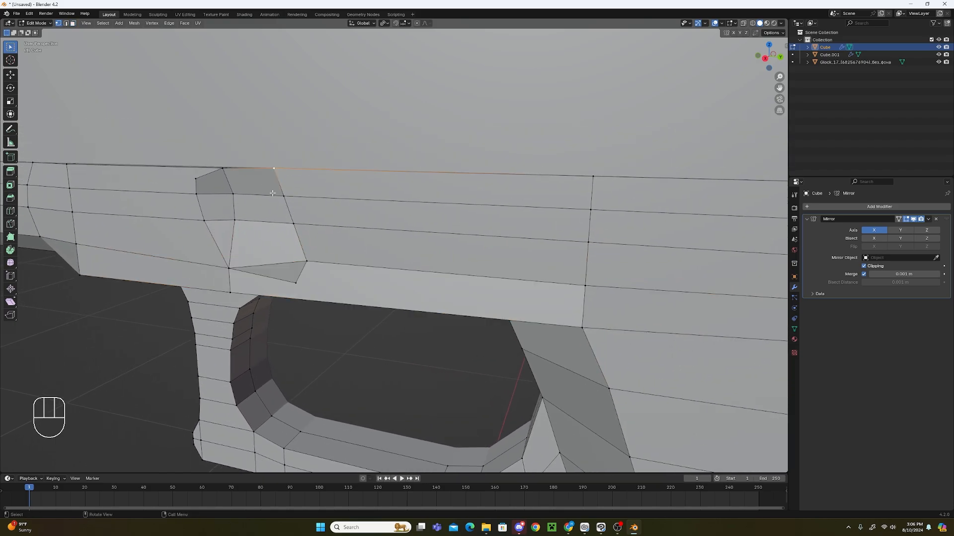
{"action": "left_click", "coordinate": [282, 195], "text": "shift"}
{"action": "left_click", "coordinate": [233, 193], "text": "shift"}
{"action": "left_click", "coordinate": [223, 169], "text": "shift"}
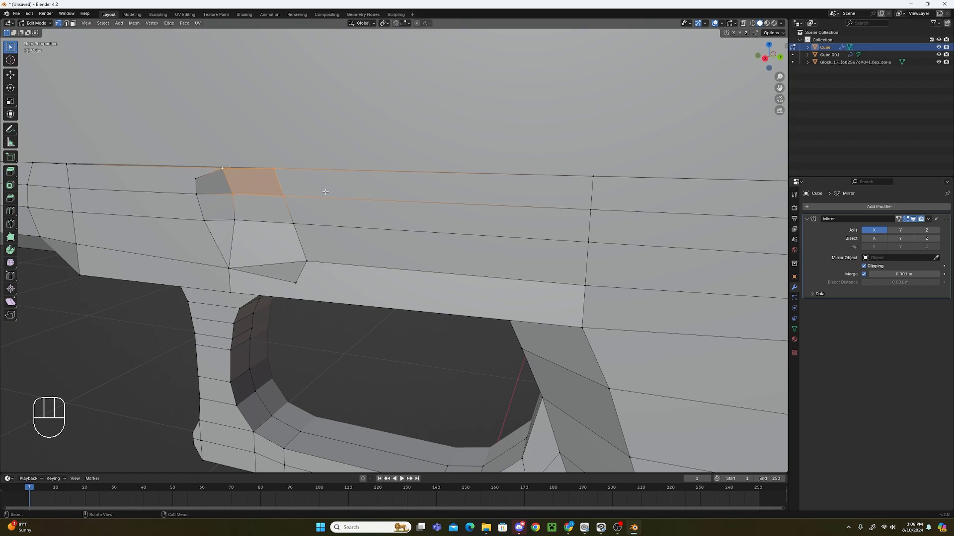
{"action": "key", "text": "alt+a"}
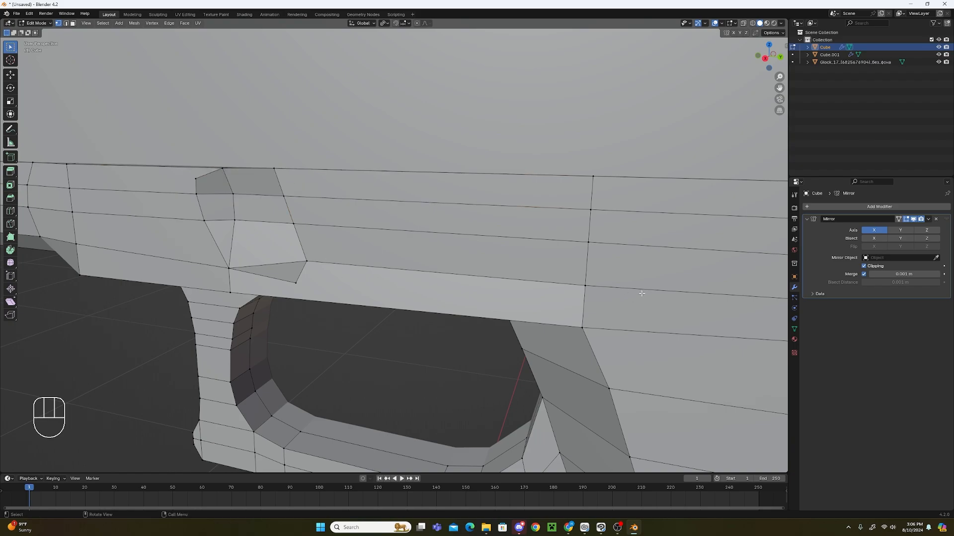
Add a loop cut across the underside above the trigger guard opening and slide it beneath the recess's bottom corner.
{"action": "middle_click_drag", "start_coordinate": [587, 326], "coordinate": [564, 298]}
{"action": "mouse_move", "coordinate": [389, 262]}
{"action": "middle_mouse_down"}
{"action": "mouse_move", "coordinate": [351, 228]}
{"action": "mouse_move", "coordinate": [371, 200]}
{"action": "mouse_move", "coordinate": [397, 281]}
{"action": "mouse_move", "coordinate": [440, 298]}
{"action": "mouse_move", "coordinate": [465, 263]}
{"action": "mouse_move", "coordinate": [388, 312]}
{"action": "mouse_move", "coordinate": [381, 257]}
{"action": "mouse_move", "coordinate": [379, 283]}
{"action": "mouse_move", "coordinate": [381, 272]}
{"action": "middle_mouse_up"}
{"action": "left_click", "coordinate": [321, 263]}
{"action": "key", "text": "ctrl+r"}
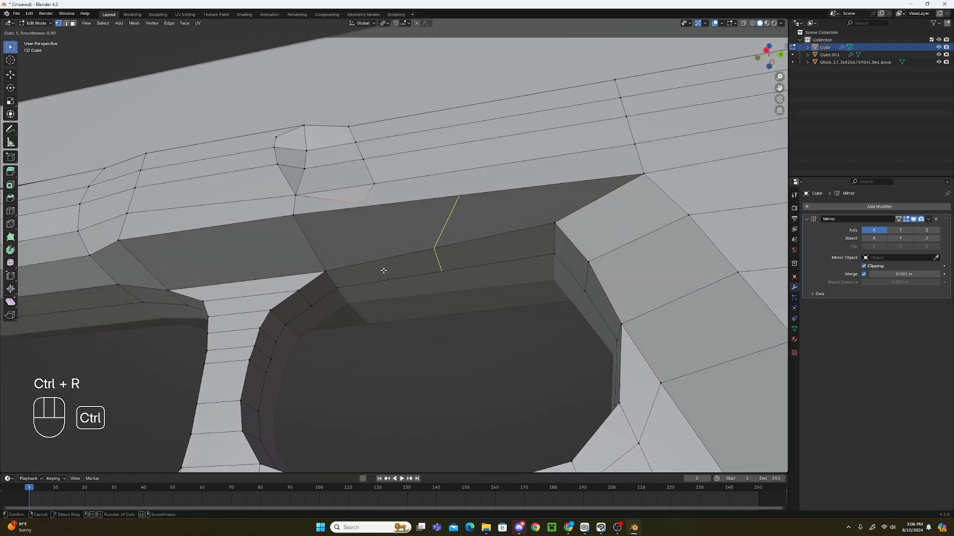
{"action": "left_click", "coordinate": [382, 271]}
{"action": "left_click", "coordinate": [344, 239]}
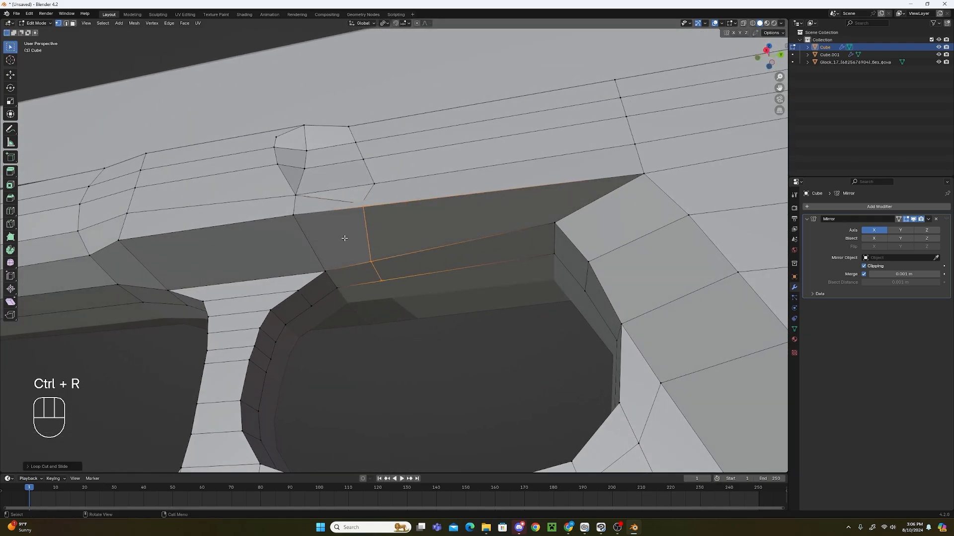
Connect the recess's bottom corner vertex to the new loop cut's vertex on the frame's lower edge.
{"action": "left_click", "coordinate": [373, 205], "text": "shift"}
{"action": "left_click", "coordinate": [365, 203], "text": "shift"}
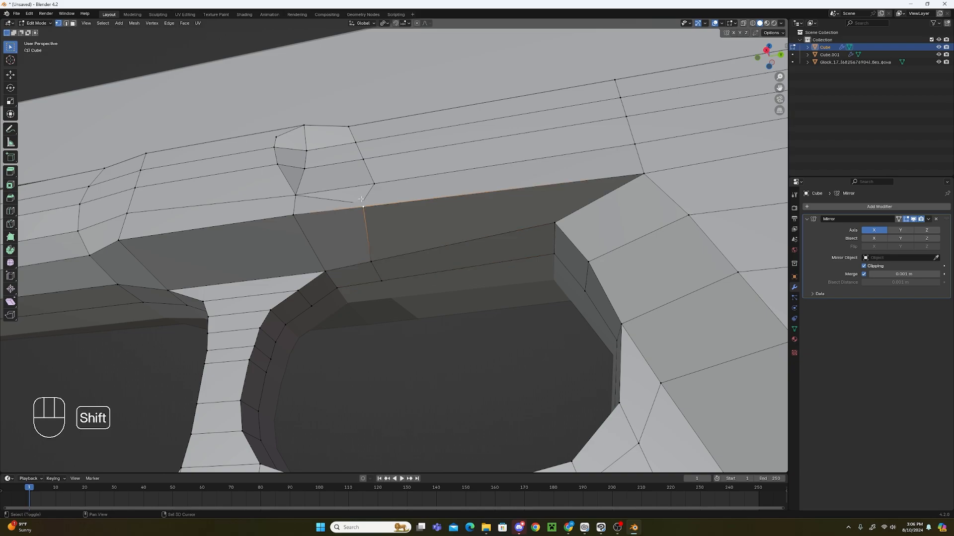
{"action": "middle_click_drag", "start_coordinate": [400, 228], "coordinate": [411, 281]}
{"action": "left_click", "coordinate": [413, 293]}
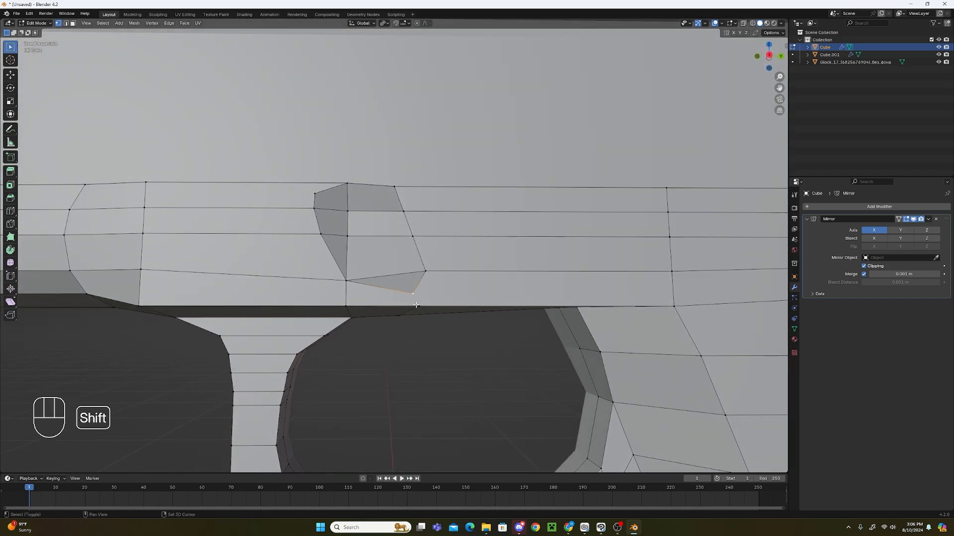
{"action": "left_click", "coordinate": [418, 306], "text": "shift"}
{"action": "key", "text": "j"}
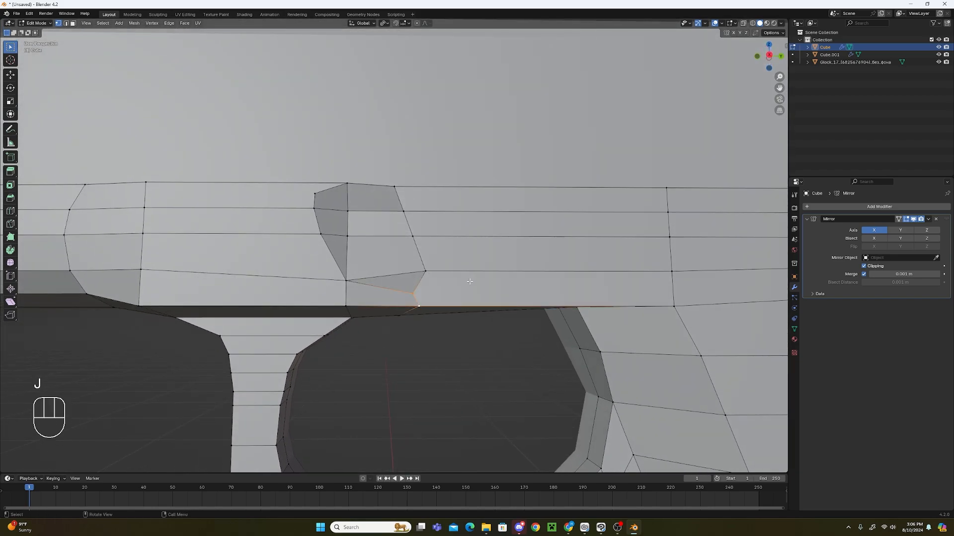
Move the recess's bottom corner vertex slightly along the X axis.
{"action": "middle_click_drag", "start_coordinate": [492, 336], "coordinate": [564, 335]}
{"action": "key", "text": "g"}
{"action": "key", "text": "x"}
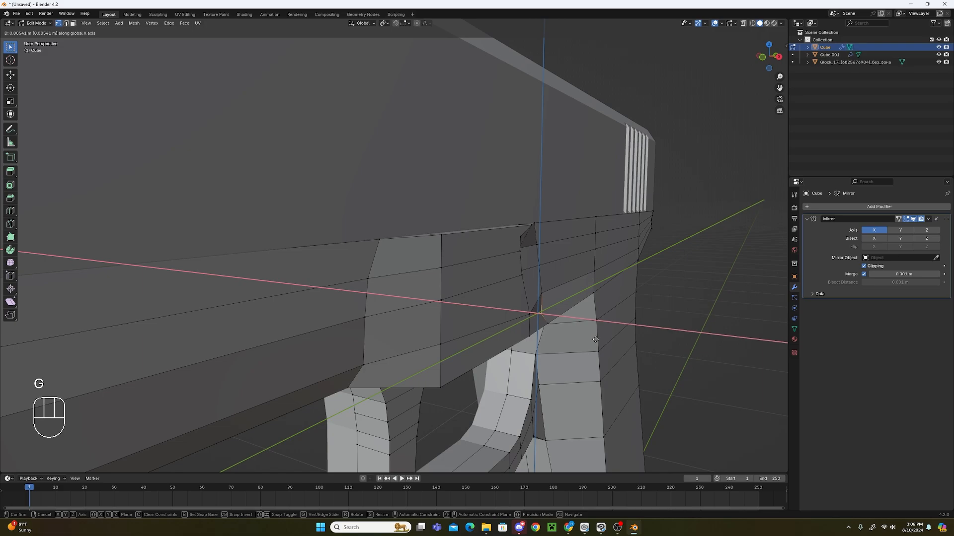
{"action": "left_click", "coordinate": [599, 340]}
{"action": "scroll", "coordinate": [505, 318], "scroll_direction": "up", "scroll_amount": 8}
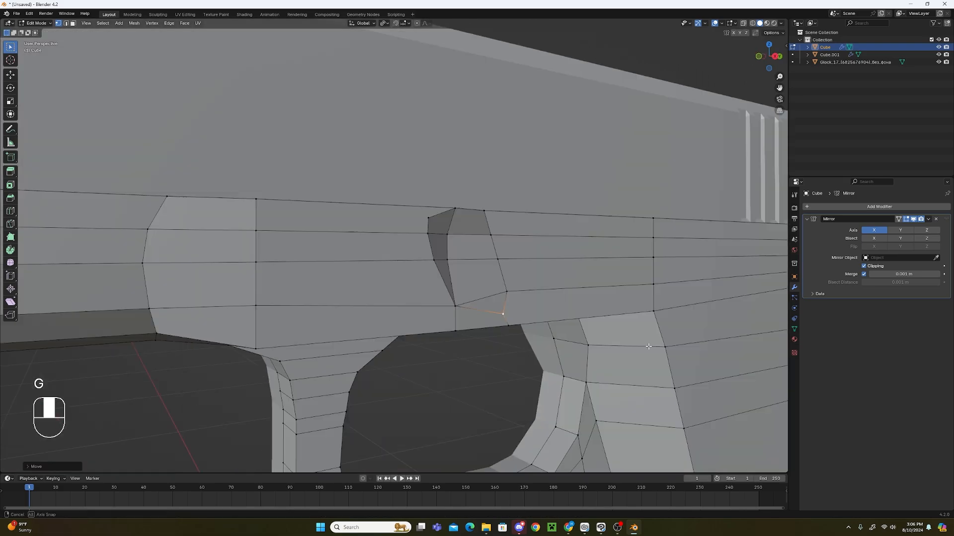
{"action": "scroll", "coordinate": [447, 339], "scroll_direction": "down", "scroll_amount": 8}
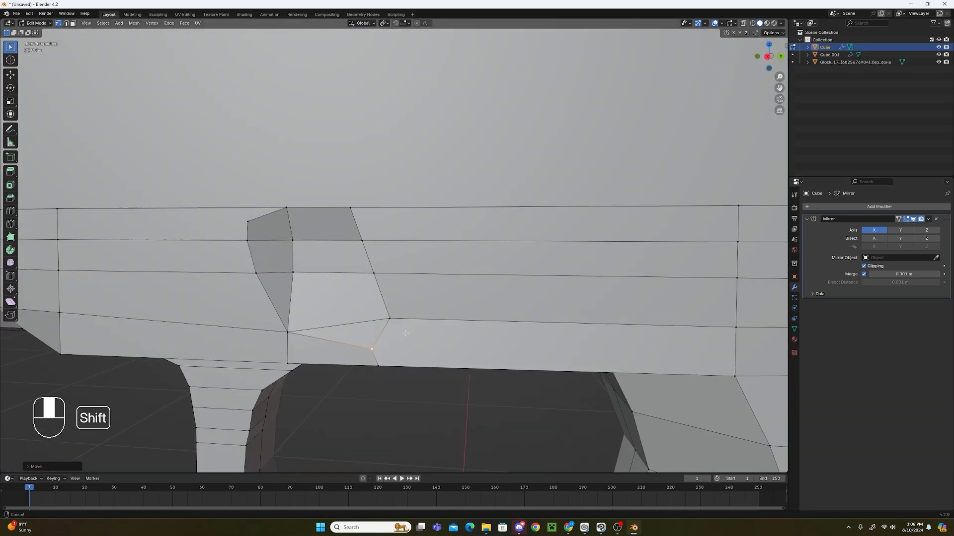
{"action": "middle_click_drag", "start_coordinate": [311, 308], "coordinate": [311, 287], "text": "shift"}
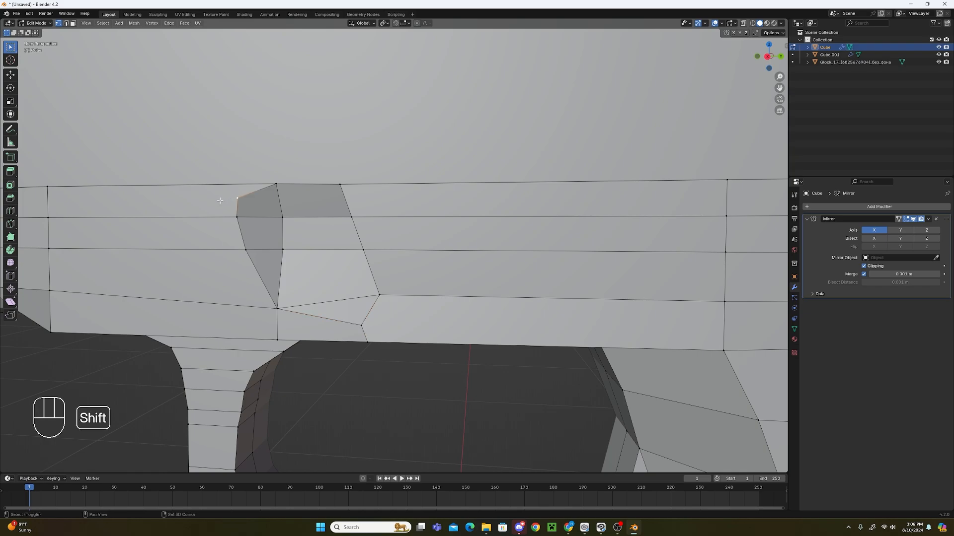
Try adding a centred horizontal loop cut along the frame's upper front side and connecting its end vertex to the recess's upper front corner.
{"action": "middle_click_drag", "start_coordinate": [231, 199], "coordinate": [449, 306], "text": "shift"}
{"action": "scroll", "coordinate": [485, 285], "scroll_direction": "down", "scroll_amount": 5}
{"action": "scroll", "coordinate": [465, 306], "scroll_direction": "up", "scroll_amount": 1}
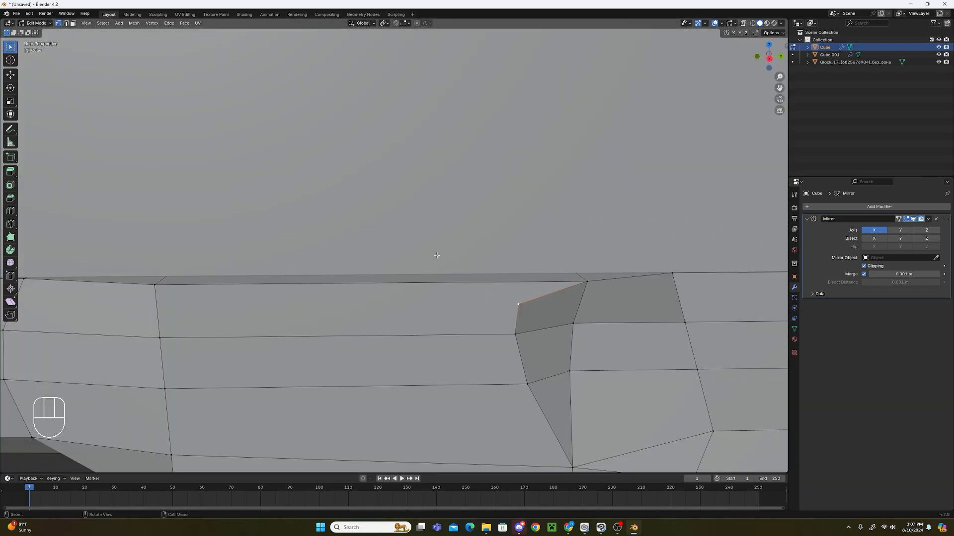
{"action": "scroll", "coordinate": [435, 261], "scroll_direction": "down", "scroll_amount": 3}
{"action": "scroll", "coordinate": [417, 278], "scroll_direction": "up", "scroll_amount": 6}
{"action": "scroll", "coordinate": [403, 285], "scroll_direction": "down", "scroll_amount": 5}
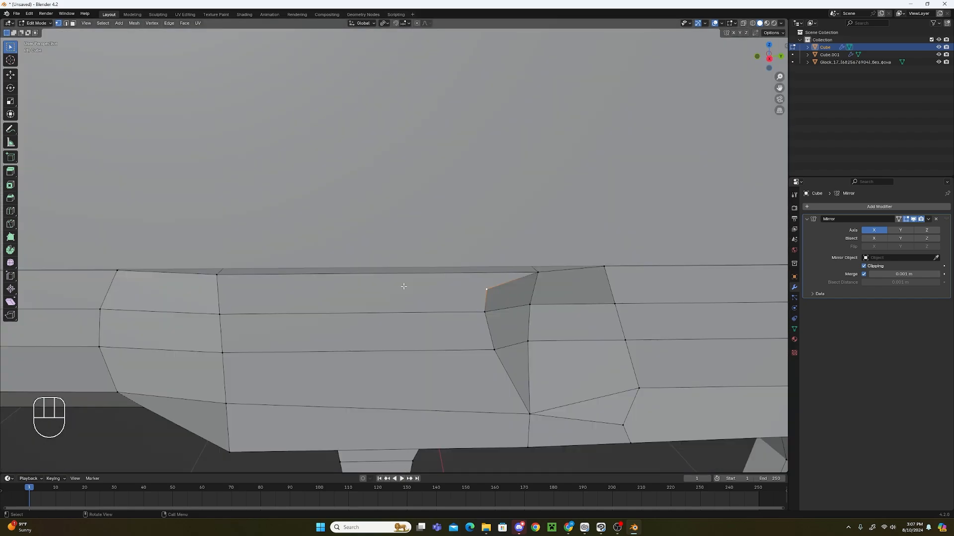
{"action": "key", "text": "ctrl+r"}
{"action": "left_click", "coordinate": [215, 289]}
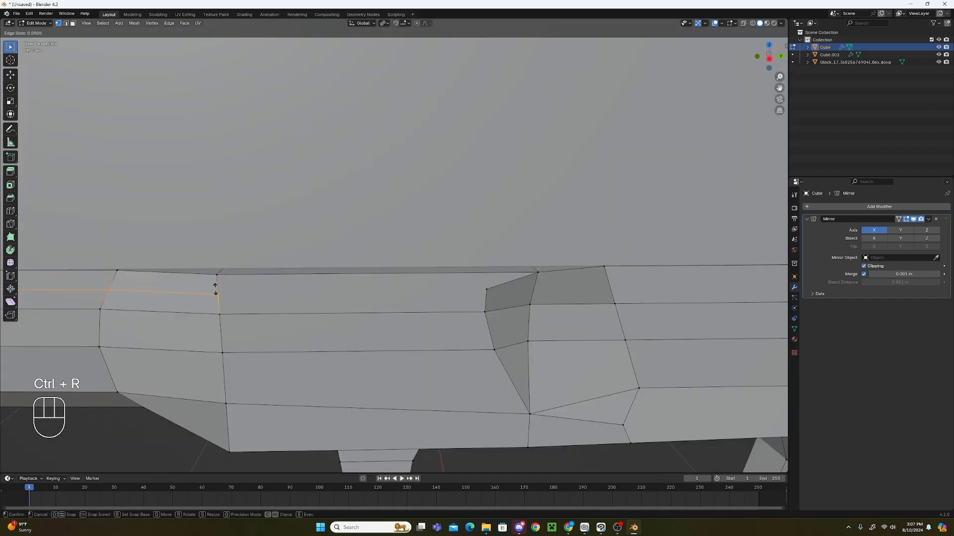
{"action": "left_click", "coordinate": [215, 289]}
{"action": "left_click", "coordinate": [217, 292]}
{"action": "left_click", "coordinate": [483, 289], "text": "shift"}
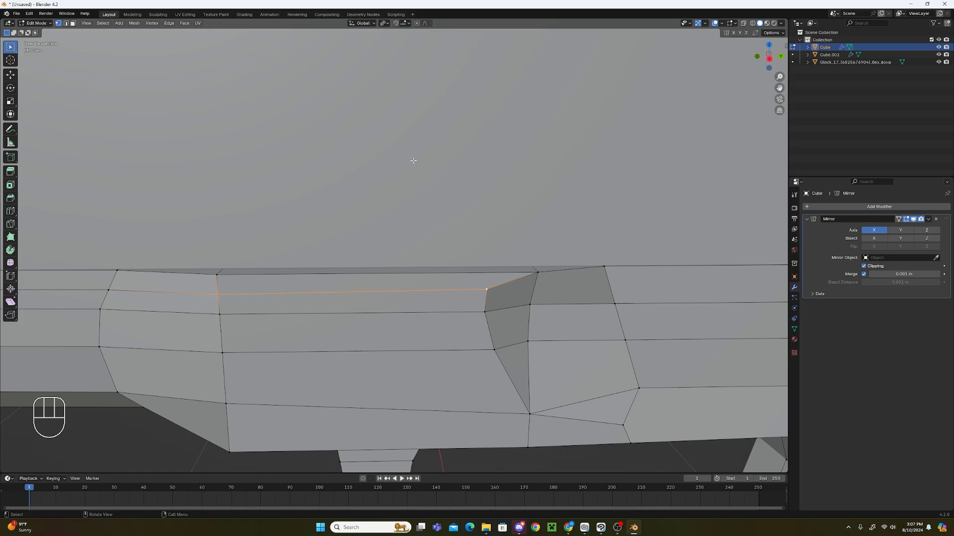
Examine the frame's upper side from the front contour back to the recess, including where it meets the slide.
{"action": "scroll", "coordinate": [176, 316], "scroll_direction": "up", "scroll_amount": 1}
{"action": "scroll", "coordinate": [182, 316], "scroll_direction": "down", "scroll_amount": 1}
{"action": "middle_click_drag", "start_coordinate": [196, 315], "coordinate": [426, 301], "text": "shift"}
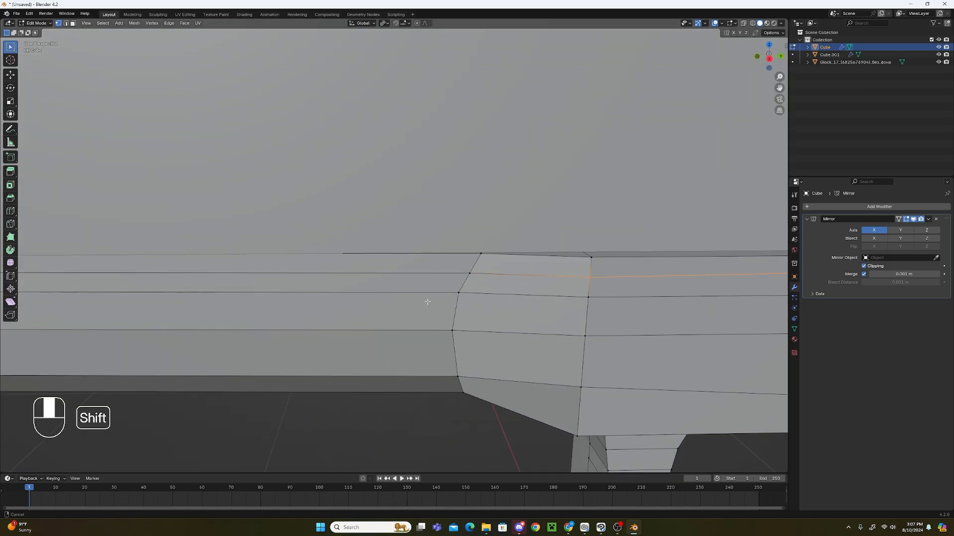
{"action": "scroll", "coordinate": [286, 287], "scroll_direction": "down", "scroll_amount": 3}
{"action": "middle_click_drag", "start_coordinate": [286, 287], "coordinate": [471, 337], "text": "shift"}
{"action": "scroll", "coordinate": [487, 334], "scroll_direction": "up", "scroll_amount": 1}
{"action": "middle_click_drag", "start_coordinate": [515, 312], "coordinate": [264, 254], "text": "shift"}
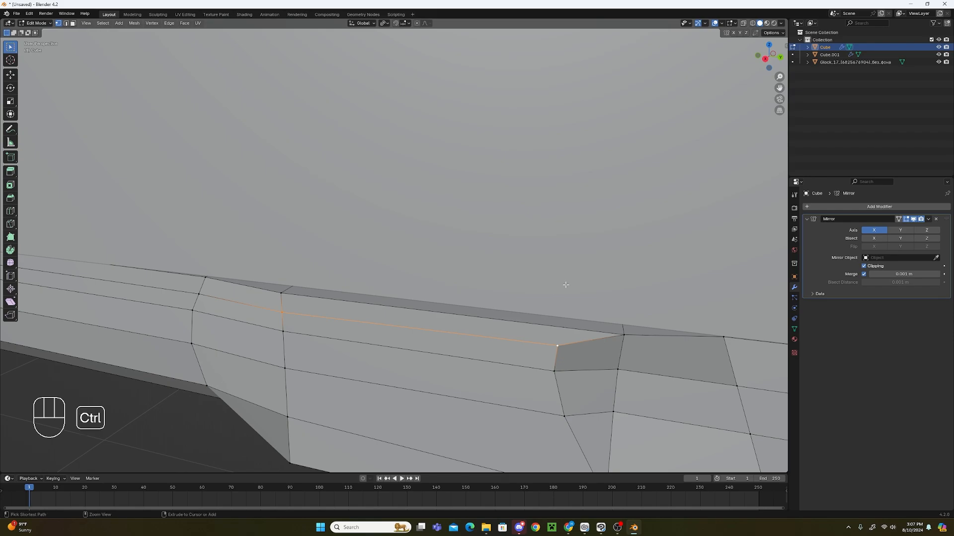
{"action": "scroll", "coordinate": [601, 269], "scroll_direction": "up", "scroll_amount": 1}
{"action": "scroll", "coordinate": [317, 127], "scroll_direction": "down", "scroll_amount": 1}
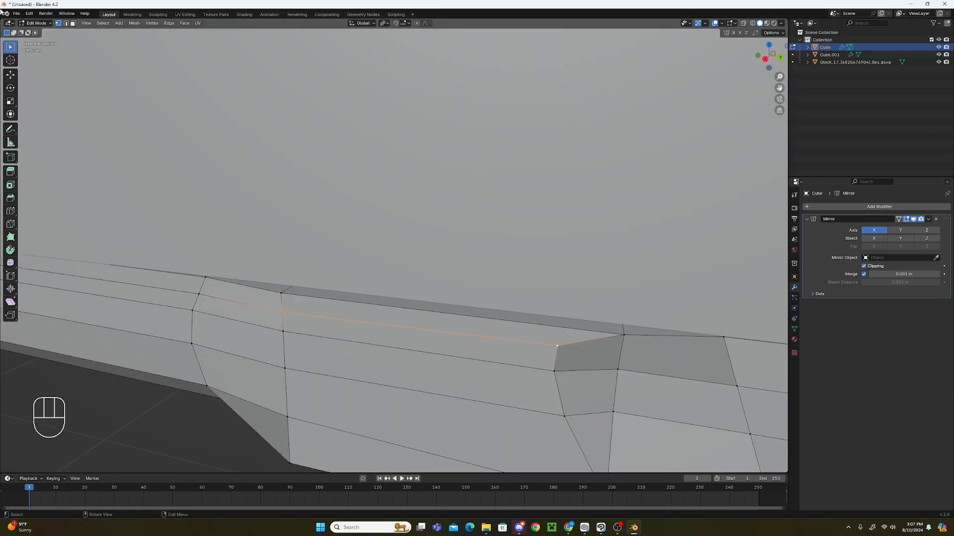
Hide the slide object Cube.001 in Object Mode and reopen the frame object Cube for mesh editing.
{"action": "left_click", "coordinate": [38, 23]}
{"action": "left_click", "coordinate": [52, 33]}
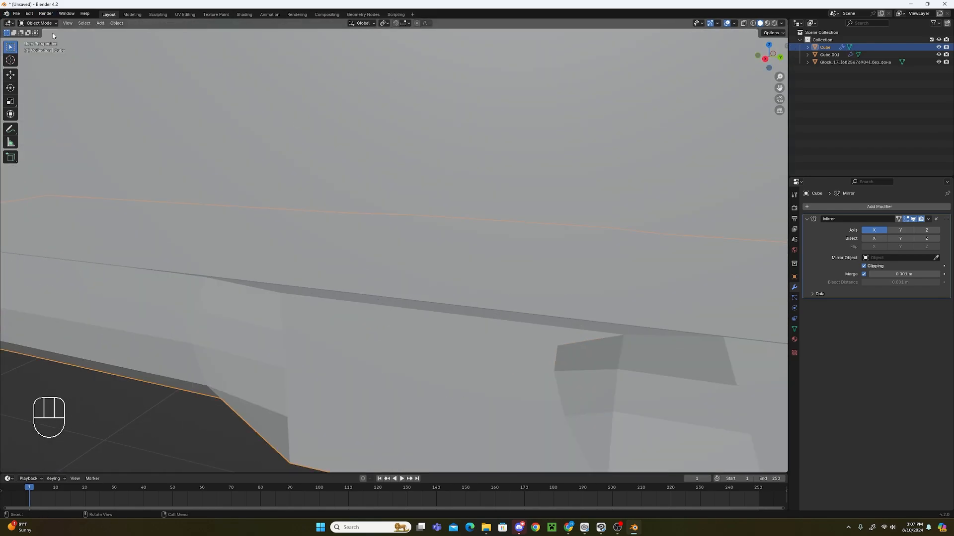
{"action": "left_click", "coordinate": [343, 114]}
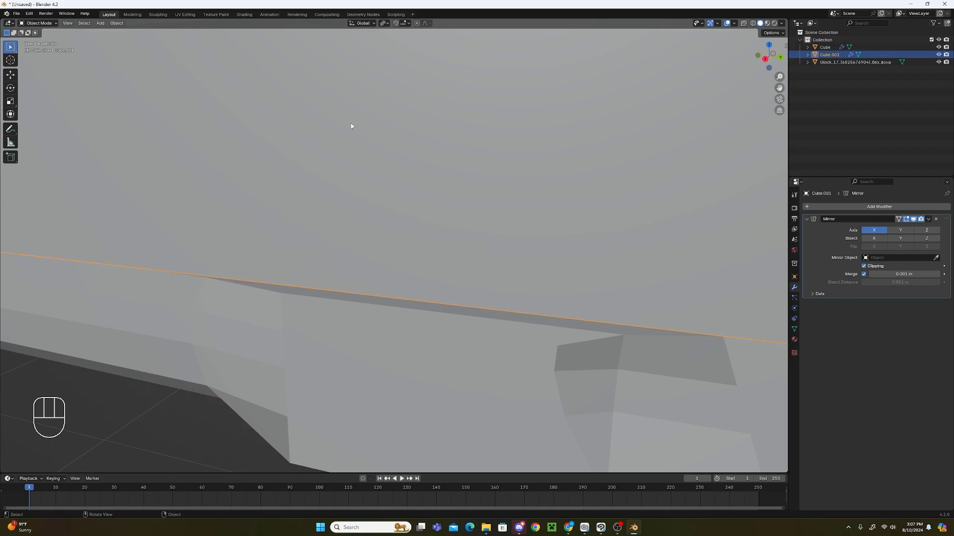
{"action": "key", "text": "h"}
{"action": "scroll", "coordinate": [372, 249], "scroll_direction": "down", "scroll_amount": 2}
{"action": "scroll", "coordinate": [393, 294], "scroll_direction": "up", "scroll_amount": 2}
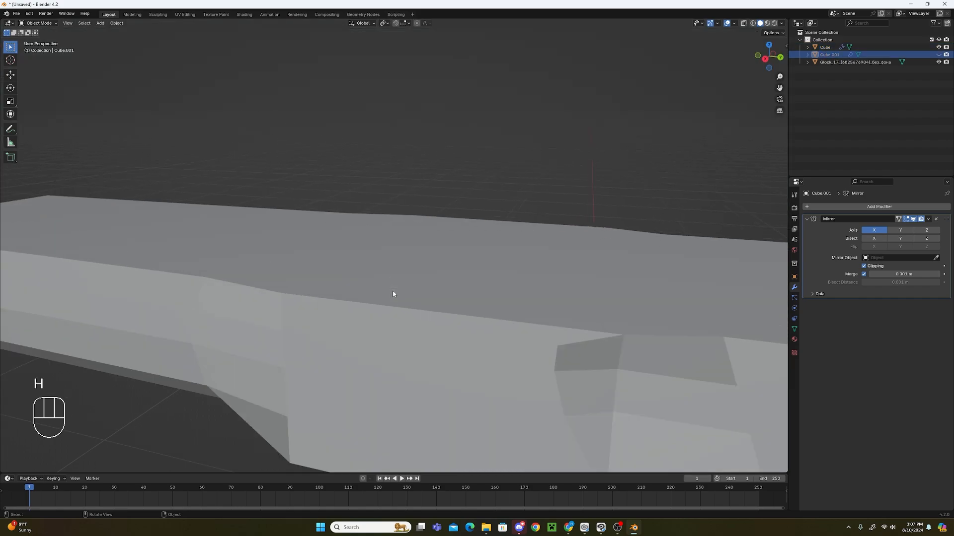
{"action": "left_click", "coordinate": [393, 294]}
{"action": "left_click", "coordinate": [40, 23]}
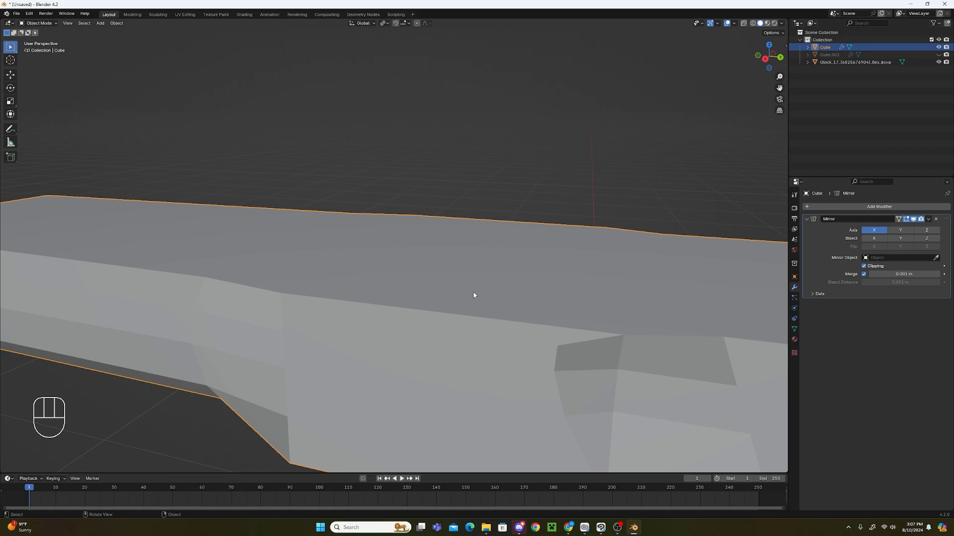
{"action": "key", "text": "Tab"}
{"action": "key", "text": "Tab"}
{"action": "key", "text": "Tab"}
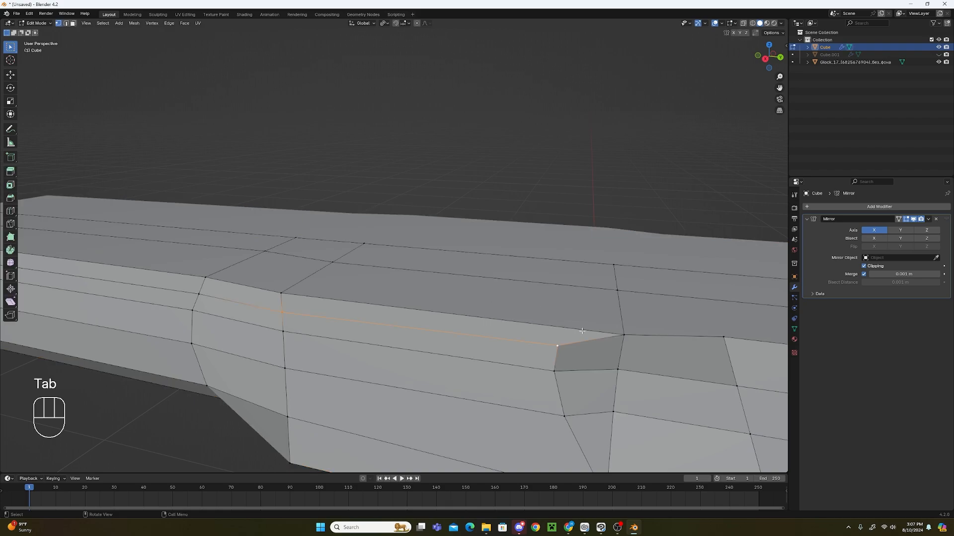
Undo the hiding of the slide, the connecting edge to the recess corner and the horizontal loop cut.
{"action": "key", "text": "ctrl+z"}
{"action": "key", "text": "ctrl+z"}
{"action": "key", "text": "ctrl+z"}
{"action": "key", "text": "ctrl+z"}
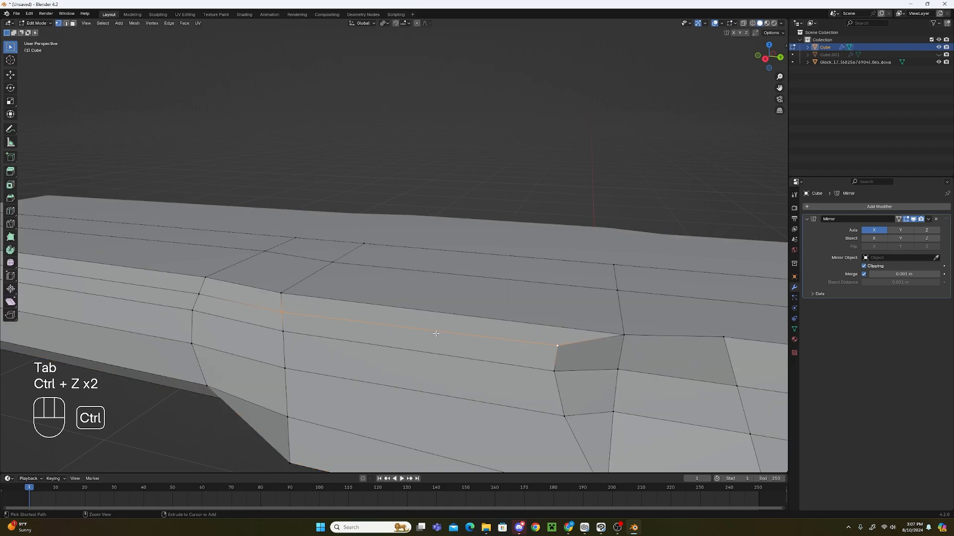
{"action": "key", "text": "ctrl+z"}
{"action": "key", "text": "ctrl+z"}
{"action": "key", "text": "ctrl+z"}
{"action": "key", "text": "ctrl+z"}
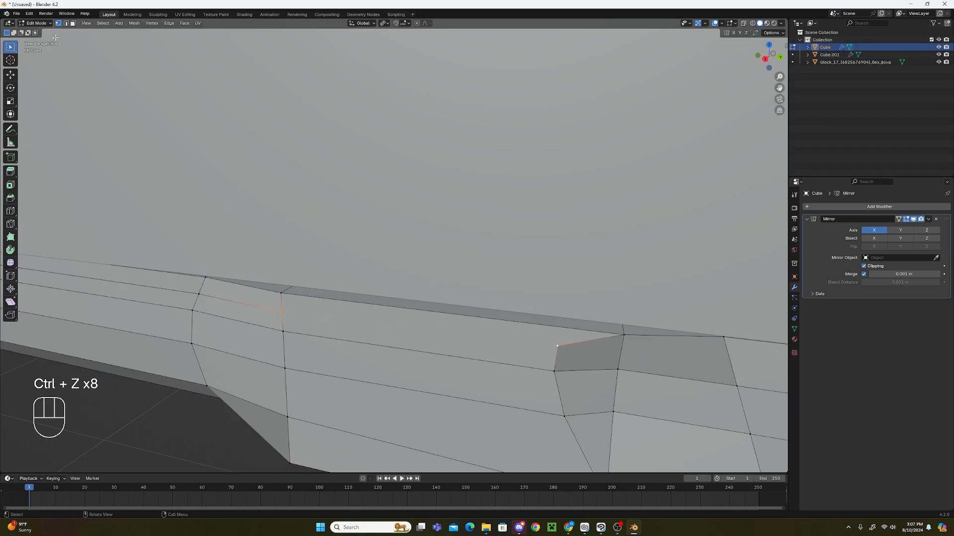
{"action": "key", "text": "ctrl+z"}
{"action": "key", "text": "ctrl+z"}
{"action": "key", "text": "ctrl+z"}
Hide the slide object Cube.001 to expose the frame's top, and return the frame object Cube to Edit Mode.
{"action": "left_click", "coordinate": [36, 23]}
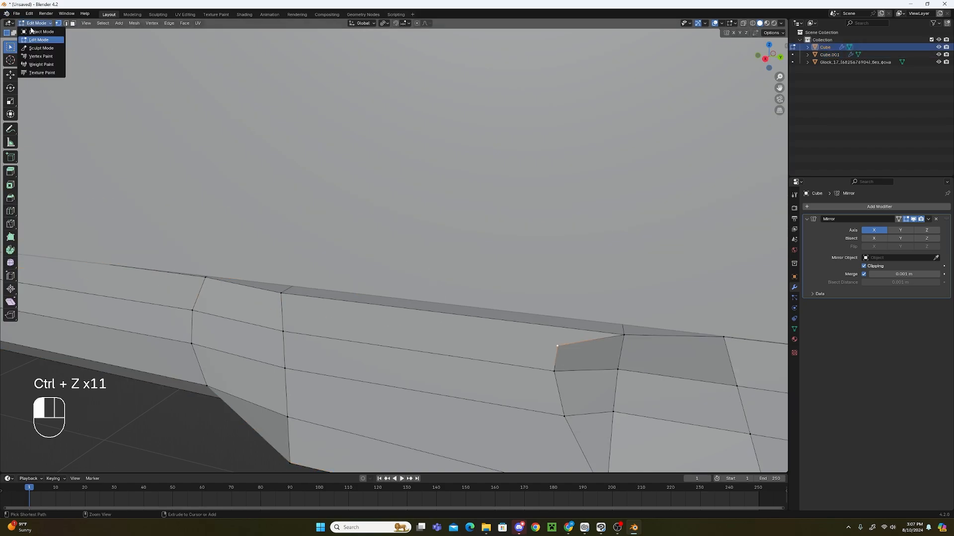
{"action": "left_click", "coordinate": [40, 33]}
{"action": "left_click", "coordinate": [313, 147]}
{"action": "key", "text": "h"}
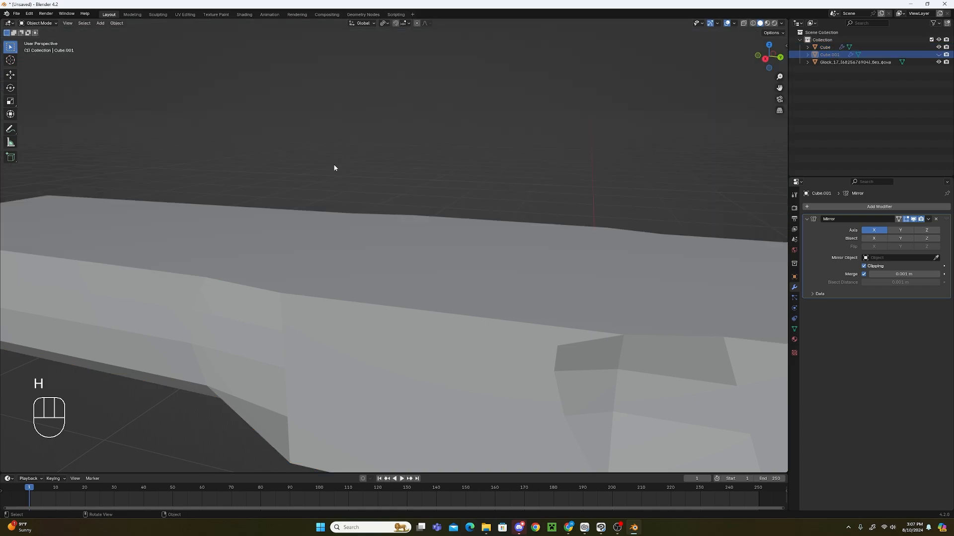
{"action": "left_click", "coordinate": [509, 334]}
{"action": "left_click", "coordinate": [54, 23]}
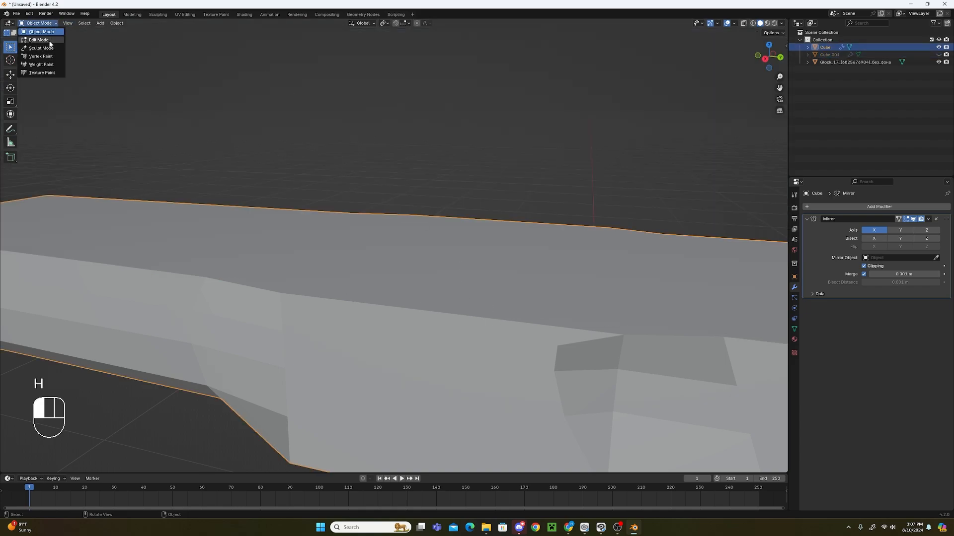
{"action": "left_click", "coordinate": [39, 39]}
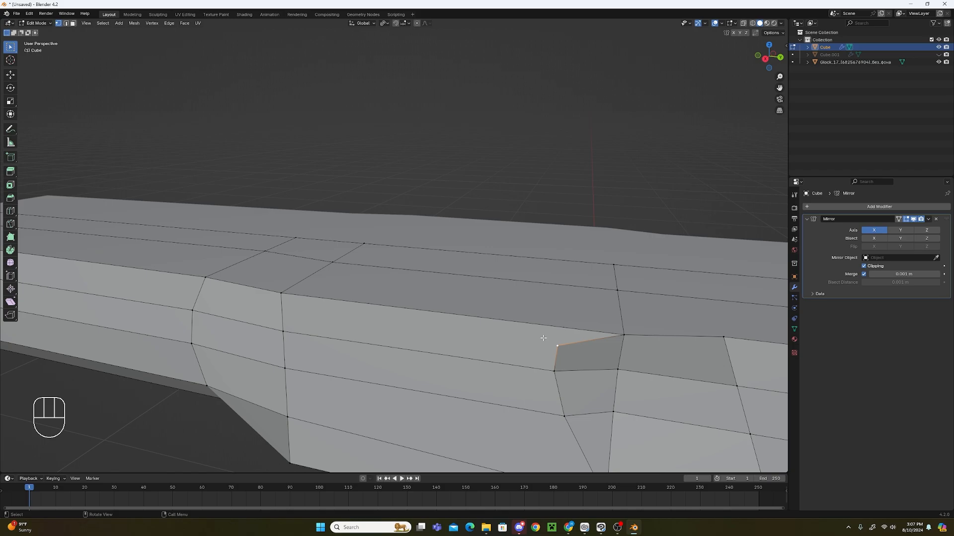
{"action": "key", "text": "k"}
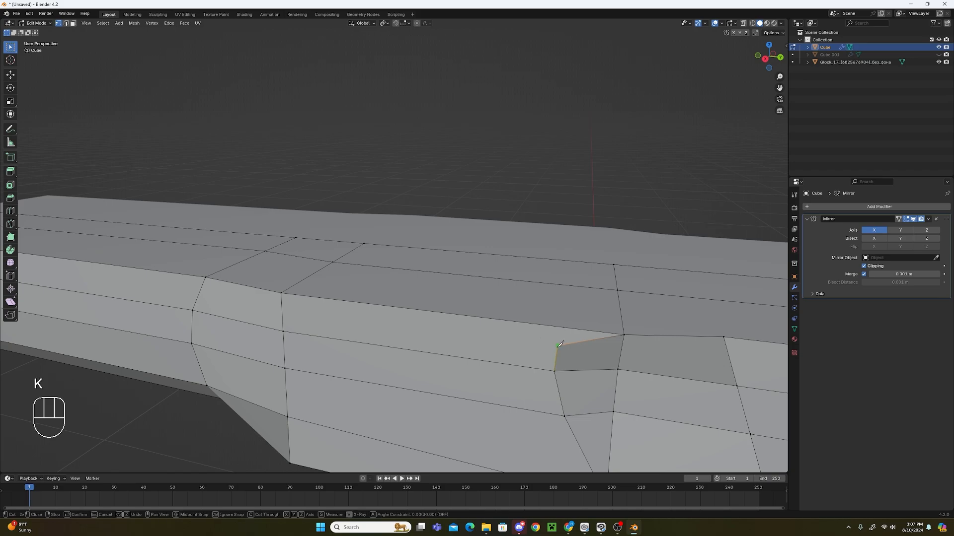
{"action": "middle_click_drag", "start_coordinate": [564, 348], "coordinate": [468, 308], "text": "shift"}
{"action": "key", "text": "Return"}
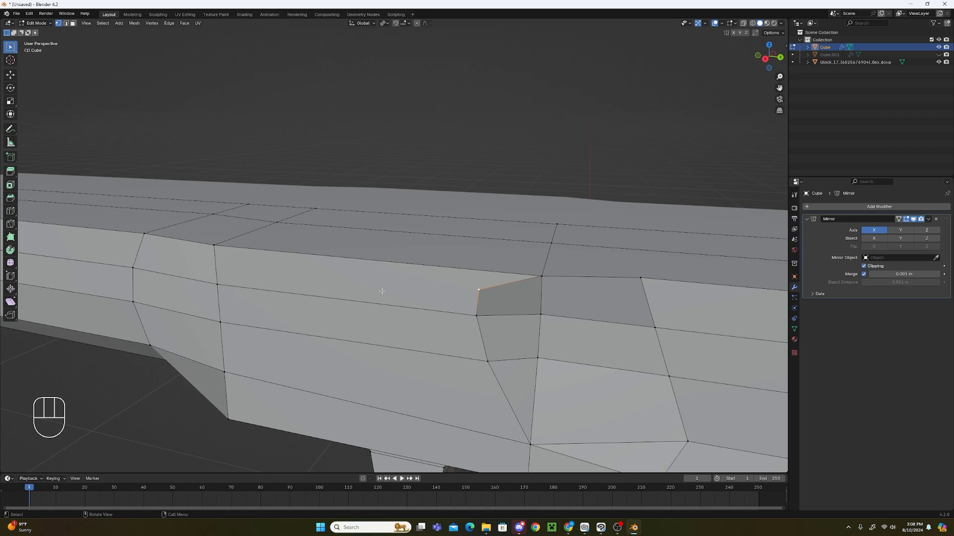
Knife-cut from the recess's upper front corner forward along the top side face, angling down to the vertex at the face's front edge.
{"action": "key", "text": "k"}
{"action": "left_click", "coordinate": [480, 288]}
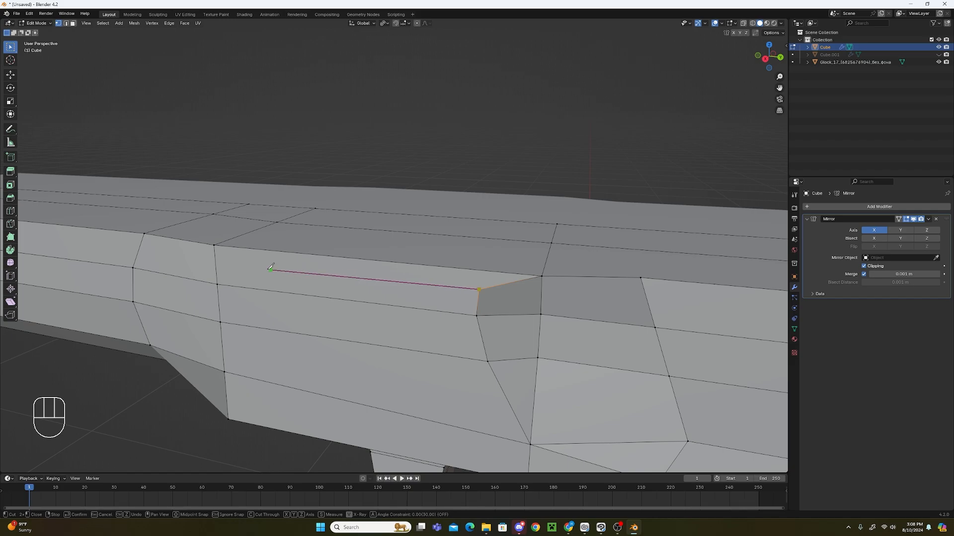
{"action": "left_click", "coordinate": [230, 266]}
{"action": "left_click", "coordinate": [217, 284]}
{"action": "key", "text": "Return"}
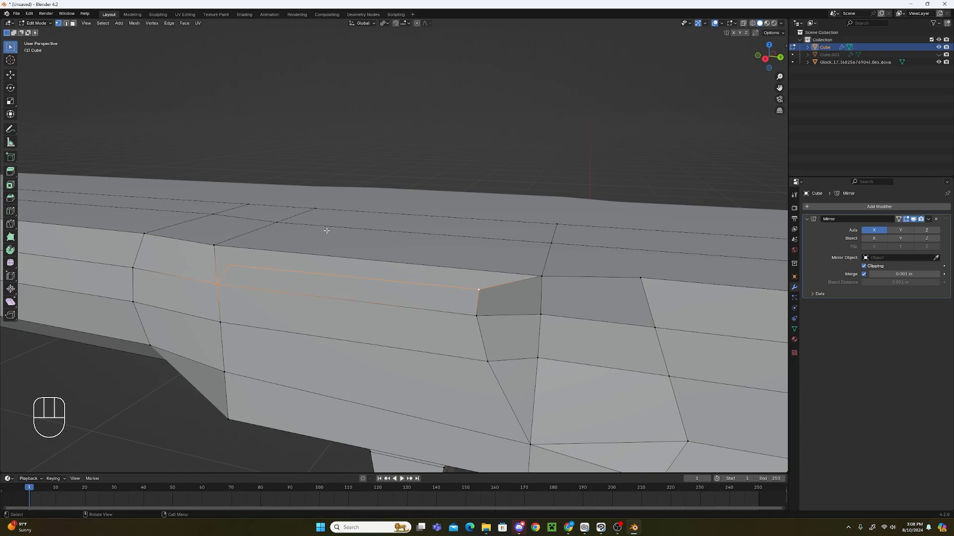
Add a loop cut across the frame's top, slide it forward above the knife cut's bend, and connect it to the bend vertex.
{"action": "key", "text": "ctrl+r"}
{"action": "left_click", "coordinate": [237, 214]}
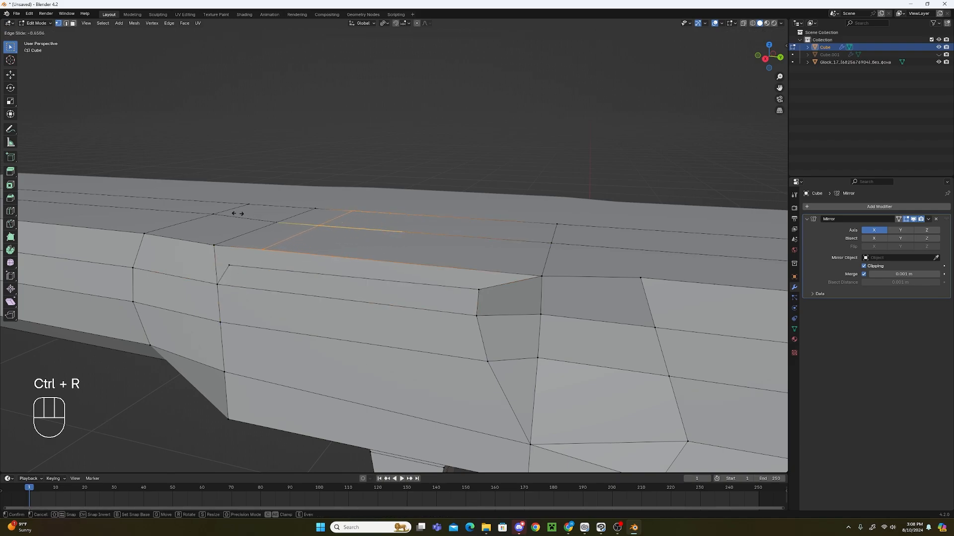
{"action": "left_click", "coordinate": [207, 208]}
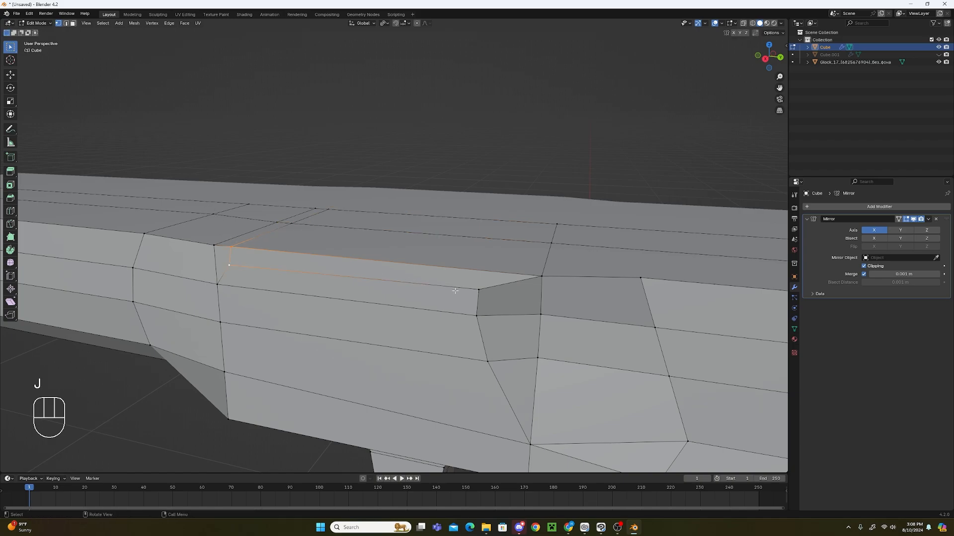
Try a knife cut from the recess's bottom corner along the frame's lower side to the vertex behind the trigger guard opening, and undo it.
{"action": "middle_click_drag", "start_coordinate": [556, 303], "coordinate": [441, 262], "text": "shift"}
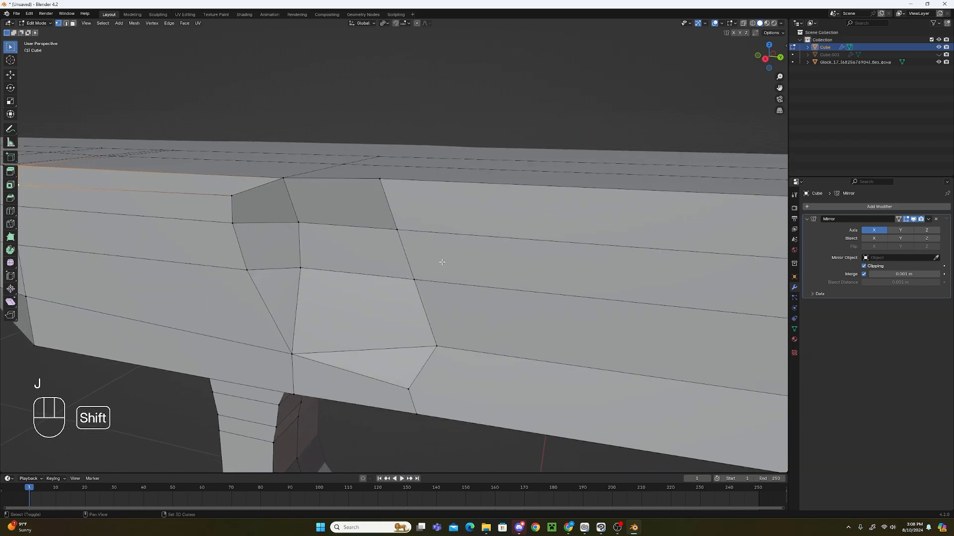
{"action": "middle_click_drag", "start_coordinate": [483, 295], "coordinate": [390, 327], "text": "shift"}
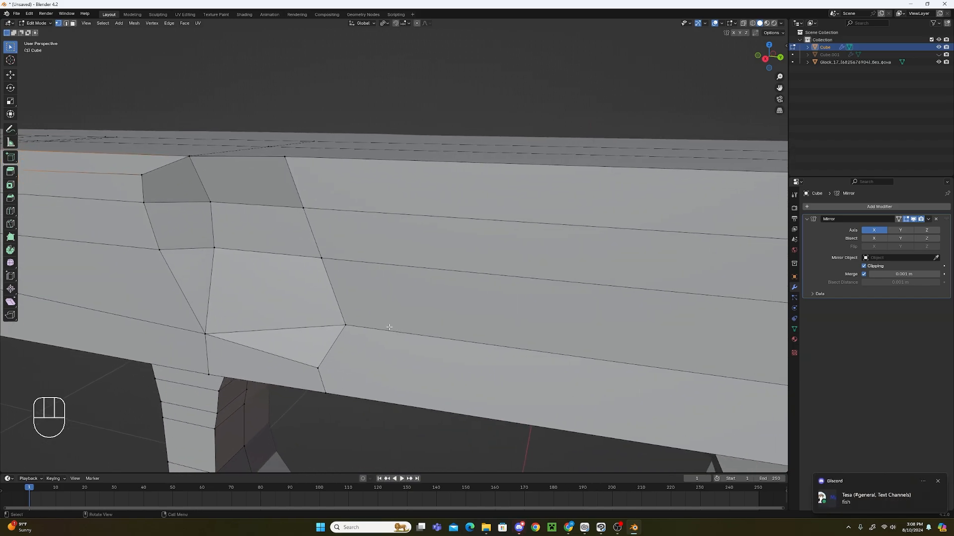
{"action": "scroll", "coordinate": [408, 348], "scroll_direction": "down", "scroll_amount": 2}
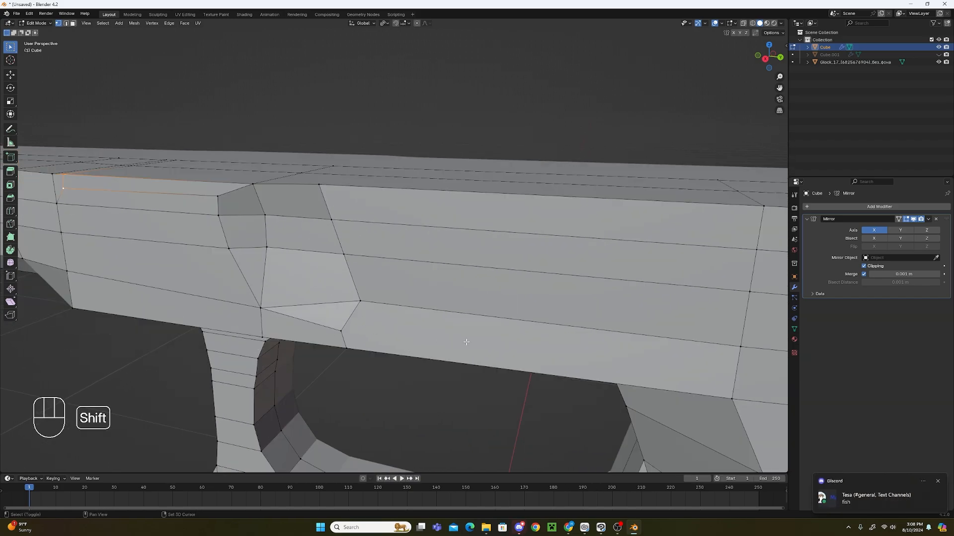
{"action": "middle_click_drag", "start_coordinate": [498, 371], "coordinate": [444, 321], "text": "shift"}
{"action": "scroll", "coordinate": [666, 307], "scroll_direction": "down", "scroll_amount": 1}
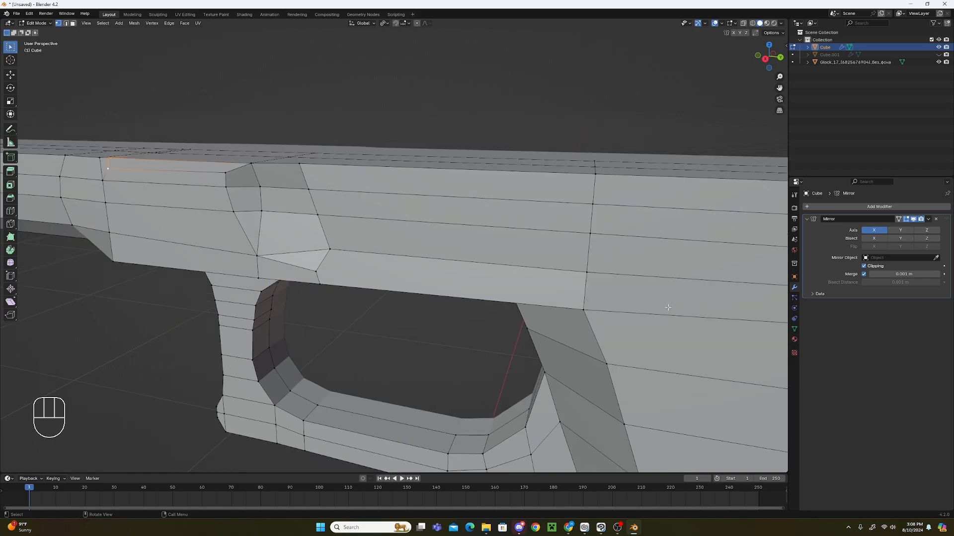
{"action": "middle_click_drag", "start_coordinate": [657, 315], "coordinate": [626, 317], "text": "shift"}
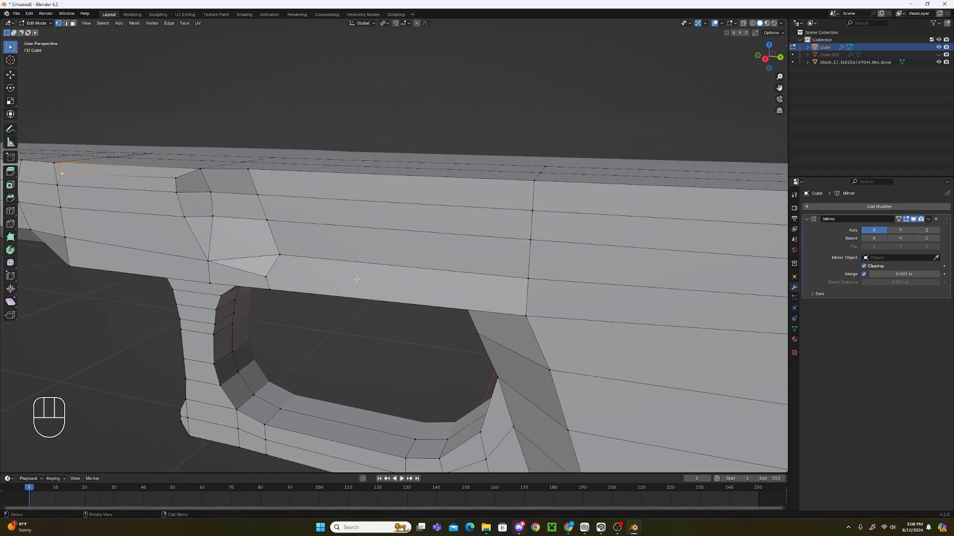
{"action": "key", "text": "k"}
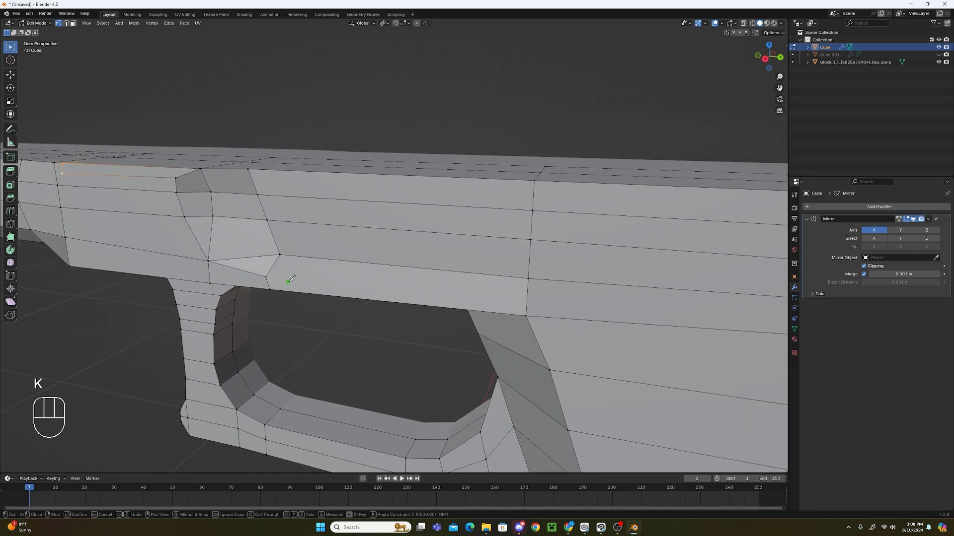
{"action": "left_click", "coordinate": [266, 277]}
{"action": "left_click", "coordinate": [508, 299]}
{"action": "left_click", "coordinate": [526, 314]}
{"action": "key", "text": "Return"}
{"action": "key", "text": "ctrl+z"}
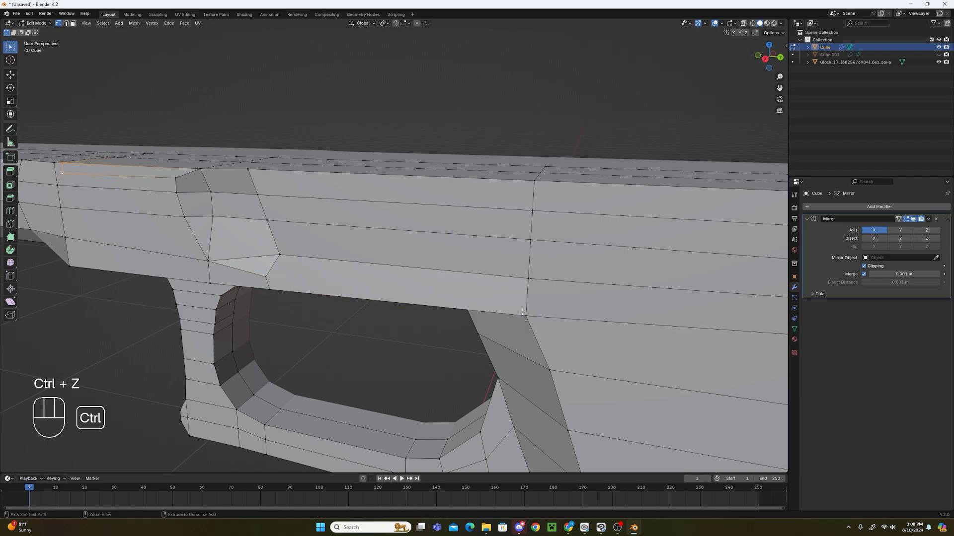
Try a loop cut along the frame's rear lower side, slide its vertex at the back of the frame, and undo both.
{"action": "key", "text": "ctrl+r"}
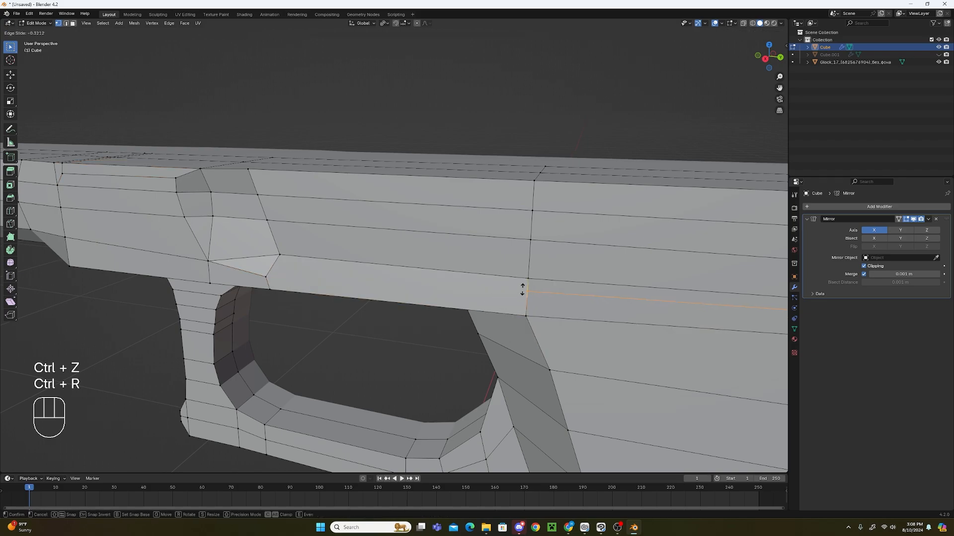
{"action": "left_click", "coordinate": [486, 303]}
{"action": "middle_click_drag", "start_coordinate": [487, 302], "coordinate": [446, 299]}
{"action": "left_click", "coordinate": [266, 187]}
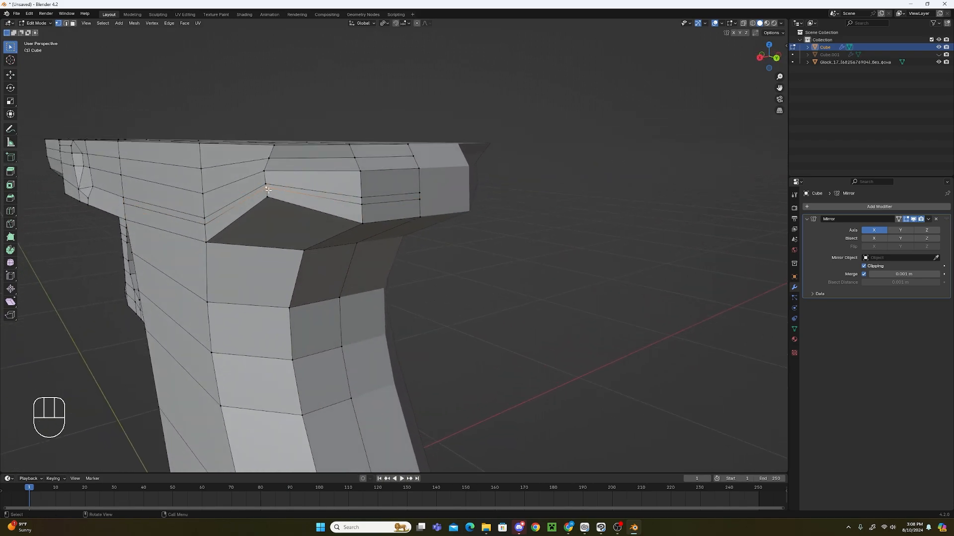
{"action": "key", "text": "g"}
{"action": "key", "text": "g"}
{"action": "left_click", "coordinate": [323, 205]}
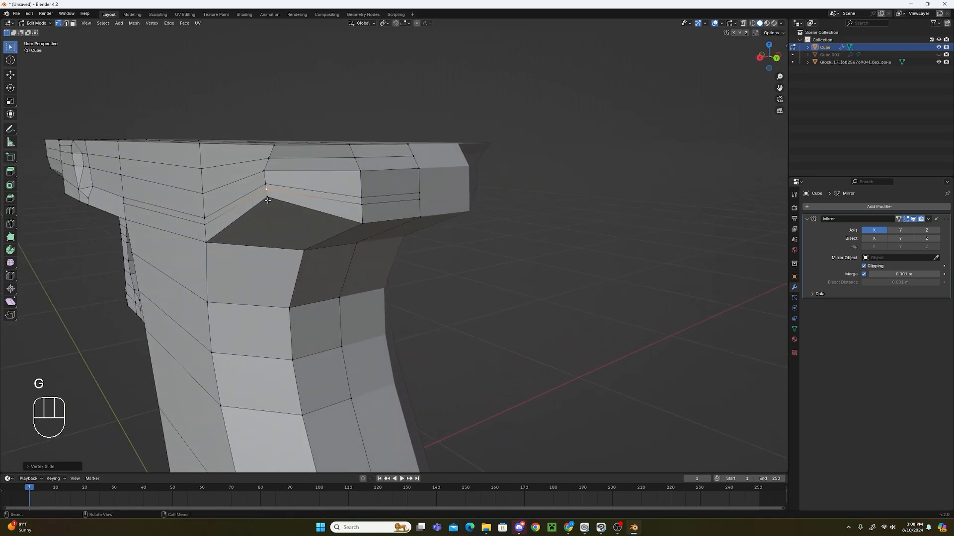
{"action": "middle_click_drag", "start_coordinate": [327, 222], "coordinate": [392, 267]}
{"action": "key", "text": "ctrl+z"}
{"action": "key", "text": "ctrl+z"}
{"action": "key", "text": "ctrl+z"}
{"action": "key", "text": "ctrl+z"}
{"action": "key", "text": "ctrl+z"}
Add a loop cut across the frame's underside above the trigger guard opening and slide it forward toward the recess's bottom corner.
{"action": "scroll", "coordinate": [398, 257], "scroll_direction": "up", "scroll_amount": 4}
{"action": "scroll", "coordinate": [348, 271], "scroll_direction": "down", "scroll_amount": 2}
{"action": "middle_click_drag", "start_coordinate": [315, 273], "coordinate": [447, 279], "text": "shift"}
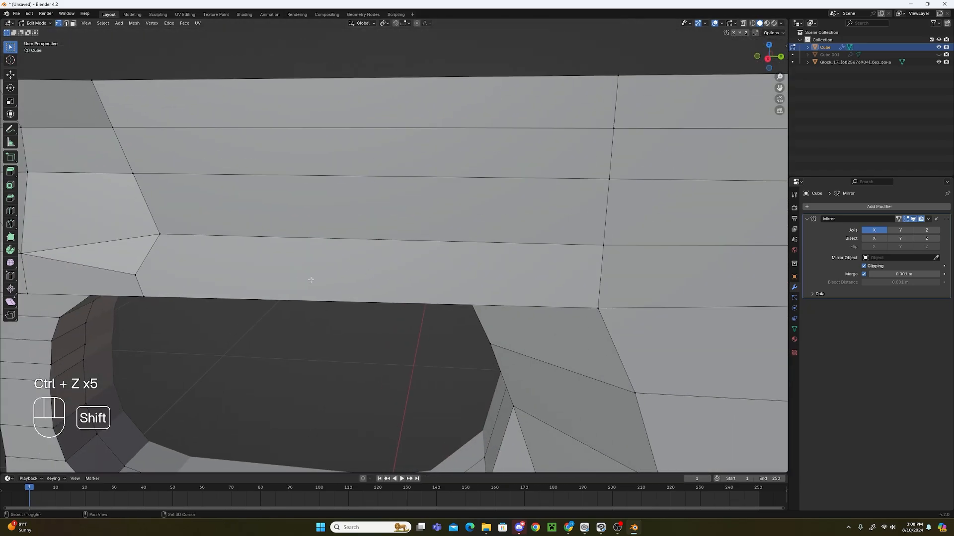
{"action": "middle_click_drag", "start_coordinate": [311, 278], "coordinate": [338, 276], "text": "shift"}
{"action": "scroll", "coordinate": [408, 290], "scroll_direction": "down", "scroll_amount": 2}
{"action": "middle_click_drag", "start_coordinate": [430, 301], "coordinate": [432, 246]}
{"action": "key", "text": "ctrl+r"}
{"action": "right_click", "coordinate": [346, 112]}
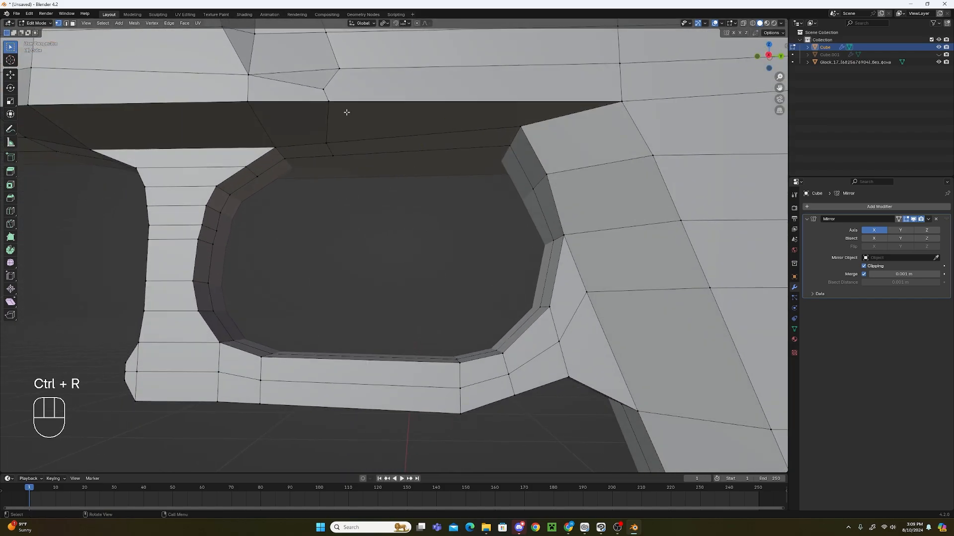
{"action": "left_click", "coordinate": [326, 88]}
{"action": "key", "text": "ctrl+r"}
{"action": "left_click", "coordinate": [400, 139]}
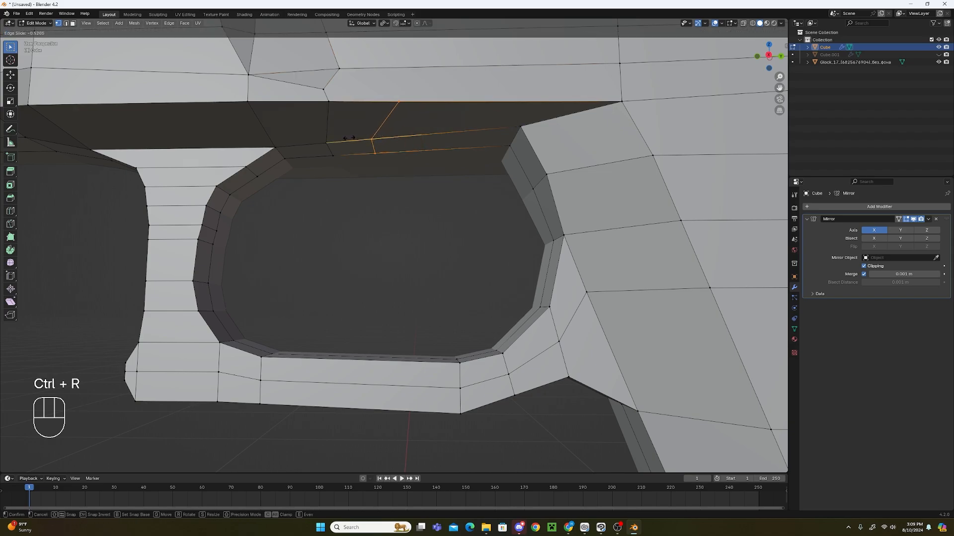
{"action": "left_click", "coordinate": [355, 139]}
Straighten the new underside loop by scaling it along the Y axis, and select its vertex on the frame's outer lower edge.
{"action": "key", "text": "s"}
{"action": "key", "text": "y"}
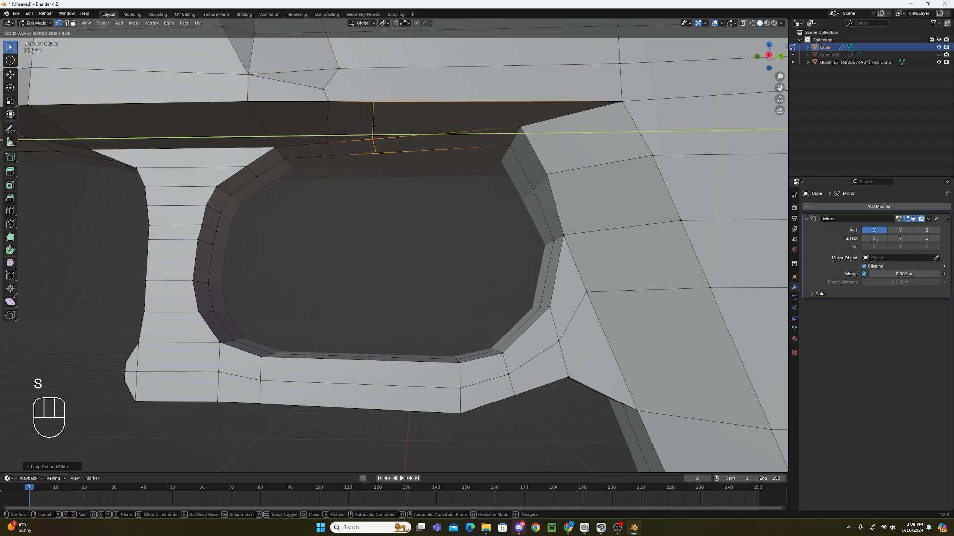
{"action": "left_click", "coordinate": [372, 121]}
{"action": "left_click", "coordinate": [367, 102]}
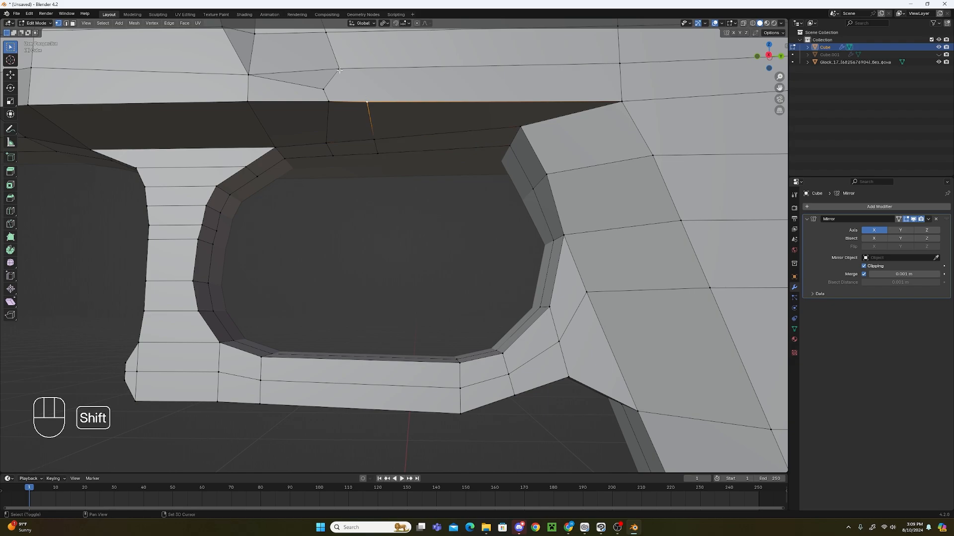
Connect the frame's lower-edge vertex to the recess's lower rear corner and add a loop cut across the strip above the recess.
{"action": "left_click", "coordinate": [339, 69], "text": "shift"}
{"action": "key", "text": "j"}
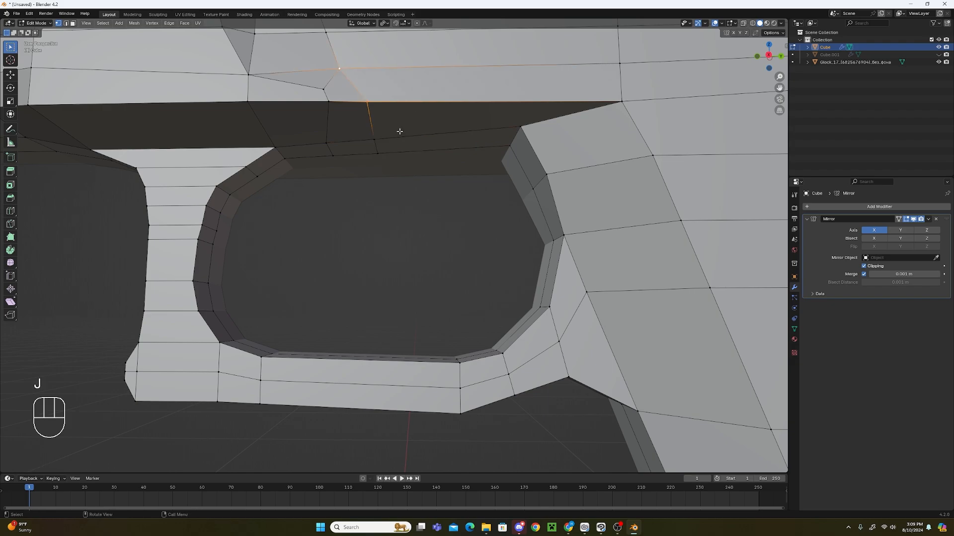
{"action": "middle_click_drag", "start_coordinate": [405, 141], "coordinate": [451, 237], "text": "shift"}
{"action": "middle_click_drag", "start_coordinate": [381, 203], "coordinate": [371, 261]}
{"action": "key", "text": "ctrl+r"}
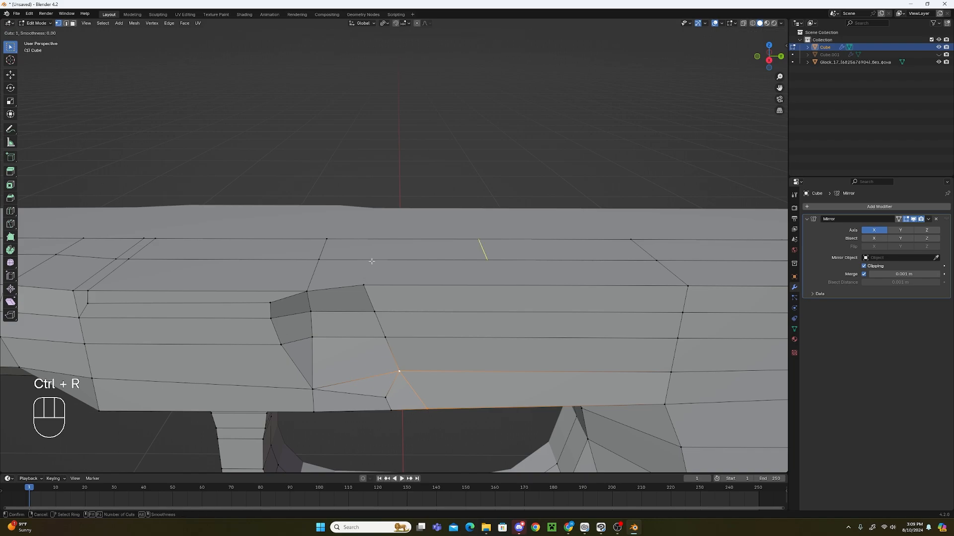
{"action": "left_click", "coordinate": [371, 261]}
{"action": "left_click", "coordinate": [369, 261]}
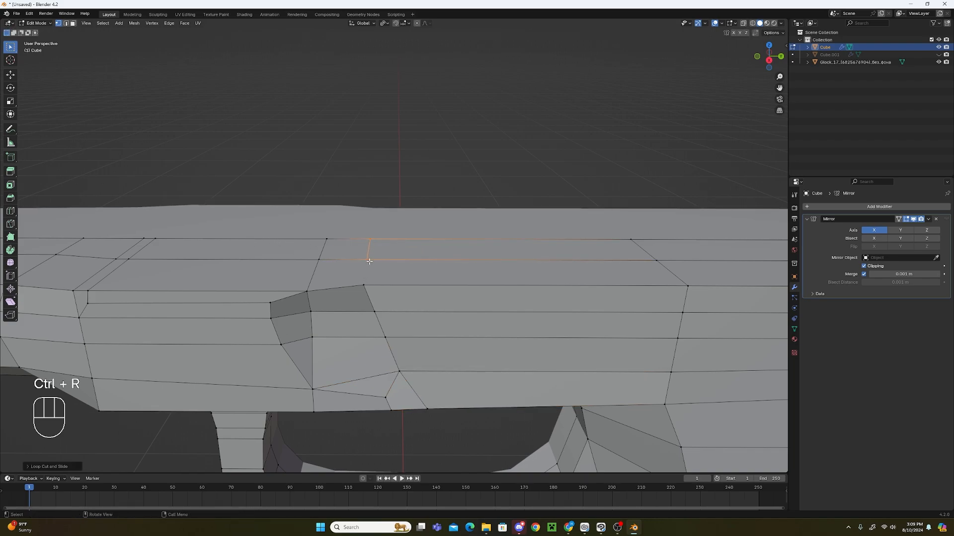
Connect the new cut to the recess's upper rear corner and add a centred loop cut down through the recess faces.
{"action": "left_click", "coordinate": [369, 262]}
{"action": "left_click", "coordinate": [365, 283], "text": "shift"}
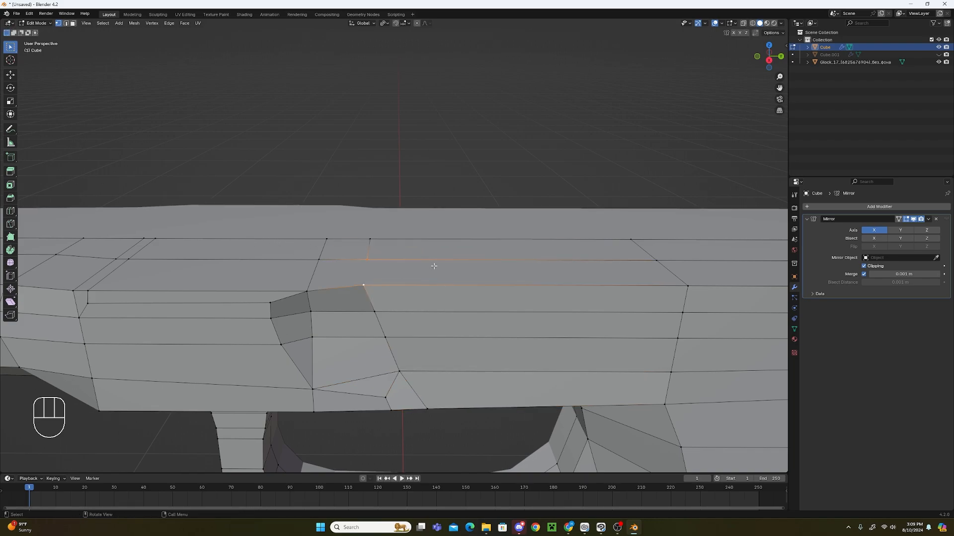
{"action": "key", "text": "ctrl+r"}
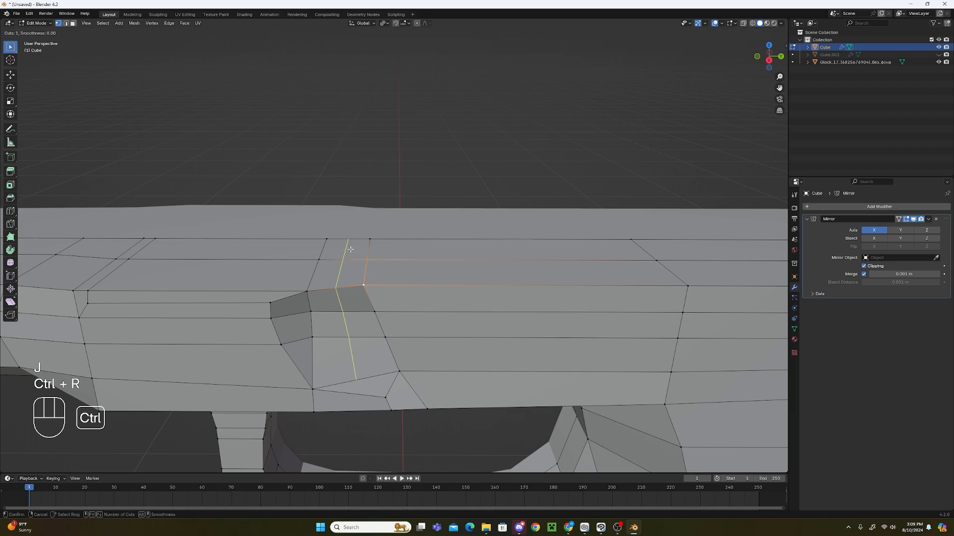
{"action": "left_click", "coordinate": [350, 249]}
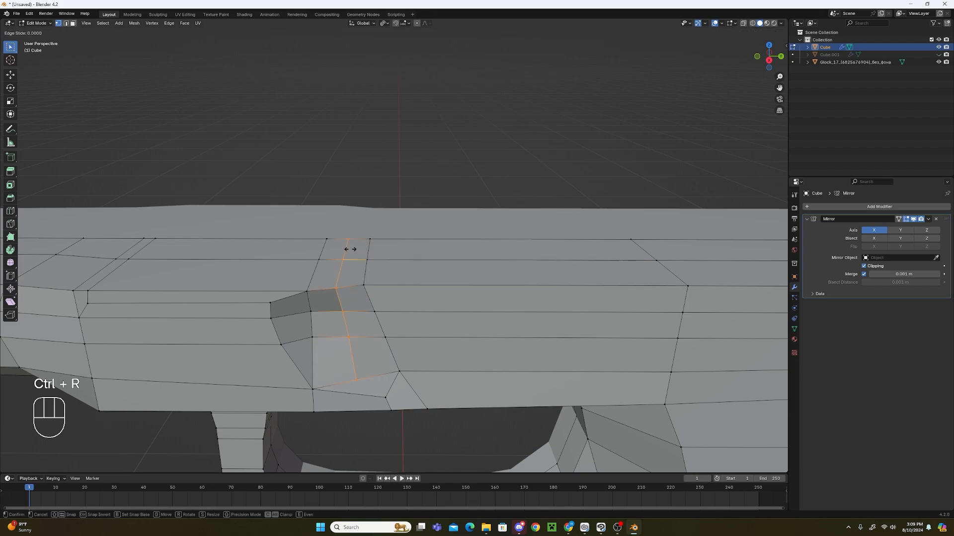
{"action": "left_click", "coordinate": [349, 249]}
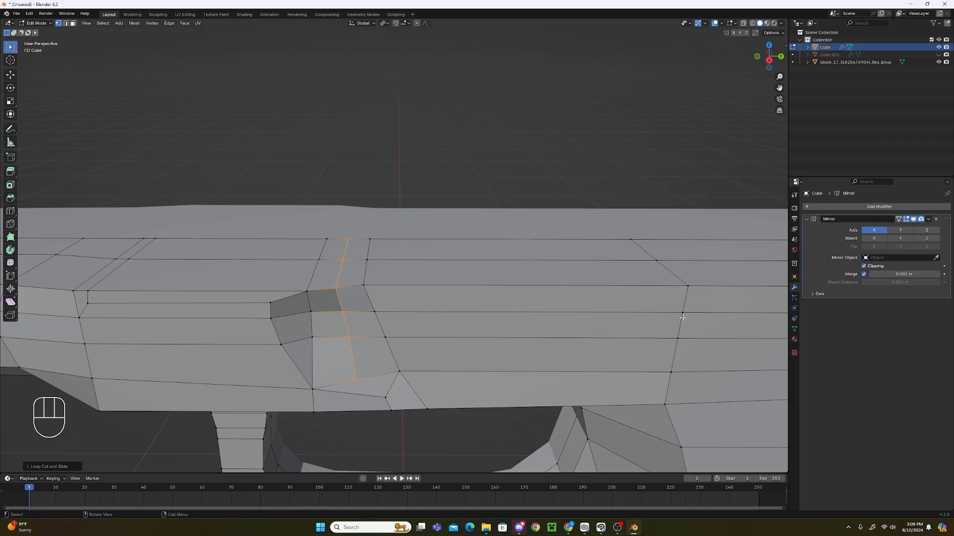
Slide the new loop's lowest vertex upward and reposition it along its edges within the frame recess.
{"action": "left_click", "coordinate": [355, 380]}
{"action": "key", "text": "g"}
{"action": "key", "text": "g"}
{"action": "left_click", "coordinate": [400, 366]}
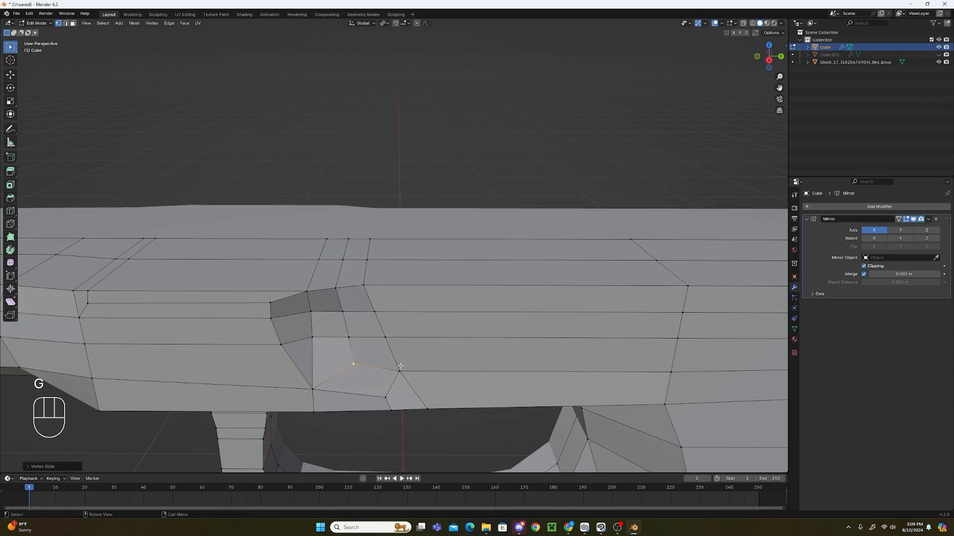
{"action": "middle_click_drag", "start_coordinate": [507, 347], "coordinate": [651, 348]}
{"action": "scroll", "coordinate": [194, 309], "scroll_direction": "up", "scroll_amount": 3}
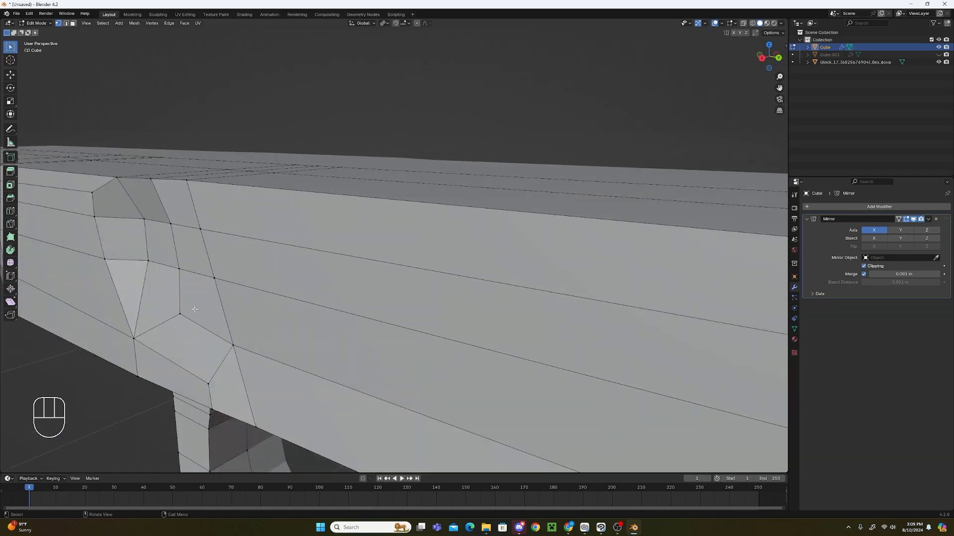
{"action": "left_click", "coordinate": [195, 309]}
{"action": "key", "text": "g"}
{"action": "key", "text": "g"}
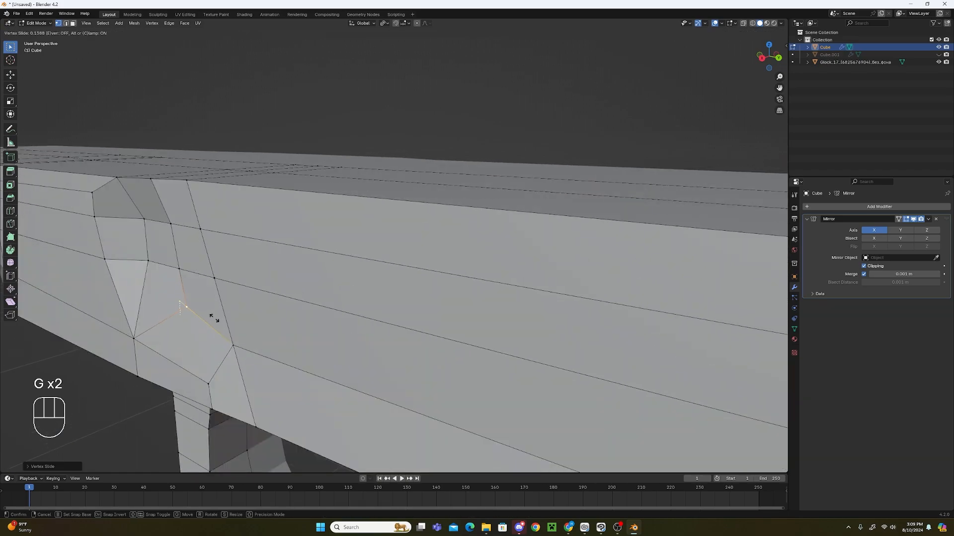
{"action": "left_click", "coordinate": [214, 318]}
Move the loop's two middle vertices in the recess towards the recess's rear edge.
{"action": "middle_click_drag", "start_coordinate": [231, 310], "coordinate": [298, 220]}
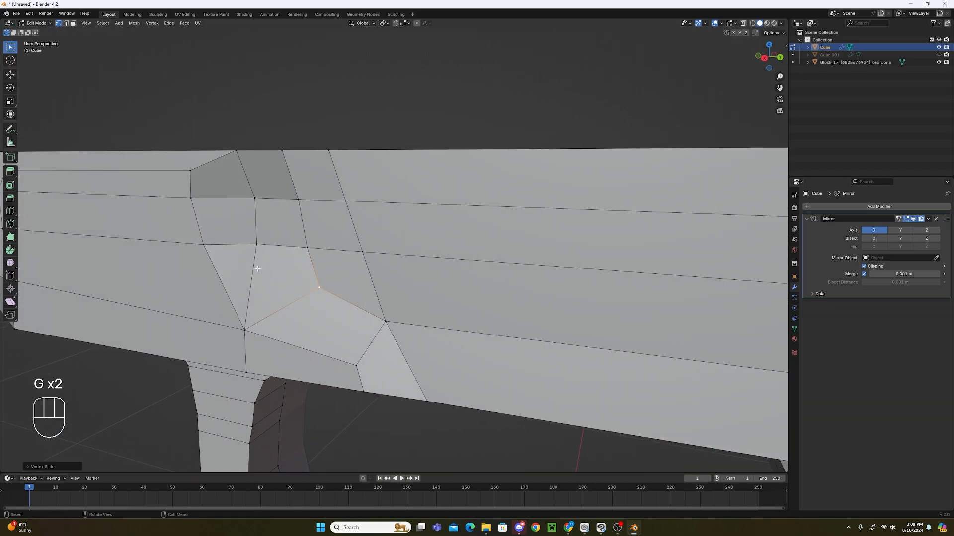
{"action": "left_click", "coordinate": [299, 211]}
{"action": "left_click", "coordinate": [317, 248]}
{"action": "key", "text": "g"}
{"action": "left_click", "coordinate": [332, 249]}
{"action": "left_click", "coordinate": [312, 206]}
{"action": "key", "text": "g"}
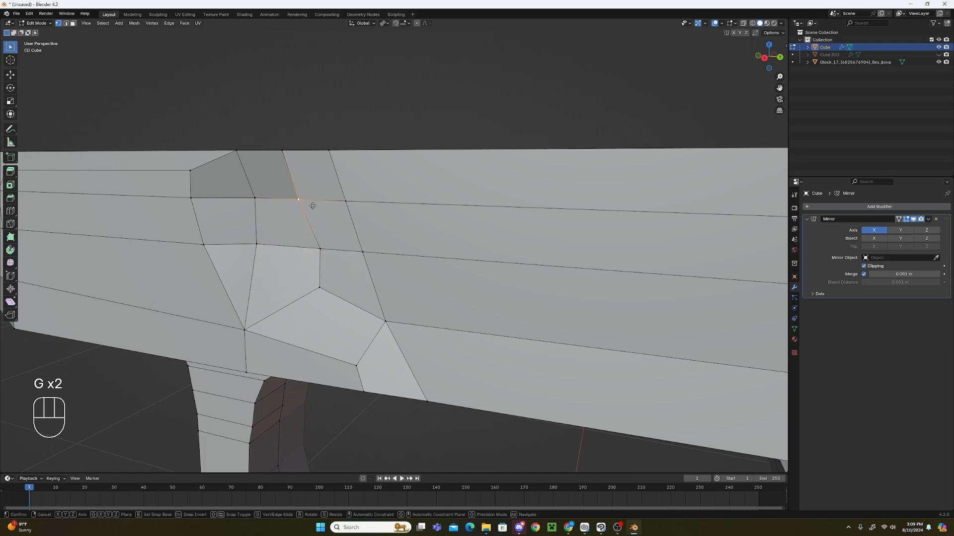
{"action": "left_click", "coordinate": [318, 204]}
Switch to Object Mode and hide the pistol reference image plane to inspect the frame.
{"action": "left_click", "coordinate": [36, 22]}
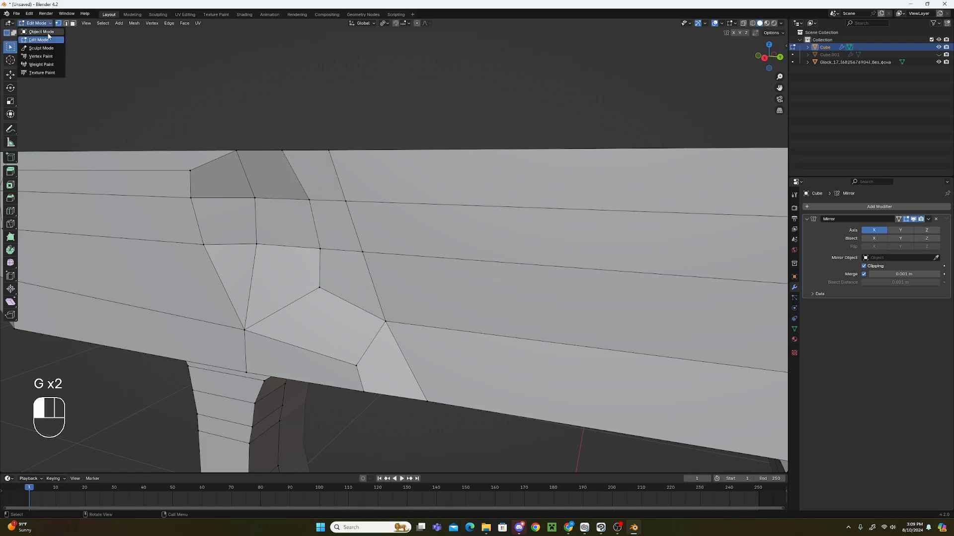
{"action": "left_click", "coordinate": [42, 32]}
{"action": "scroll", "coordinate": [368, 221], "scroll_direction": "down", "scroll_amount": 10}
{"action": "left_click", "coordinate": [581, 320]}
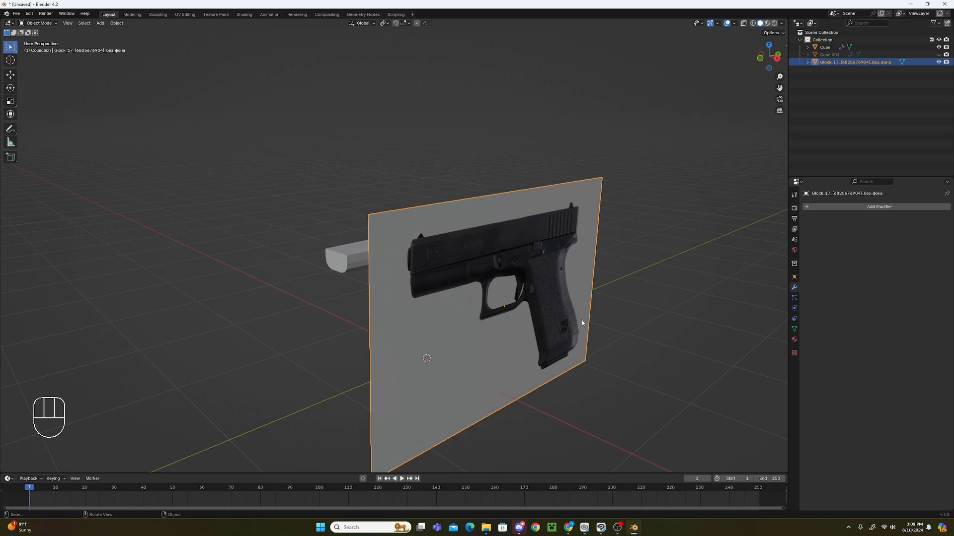
{"action": "key", "text": "h"}
{"action": "scroll", "coordinate": [536, 288], "scroll_direction": "up", "scroll_amount": 5}
{"action": "mouse_move", "coordinate": [571, 270]}
{"action": "middle_mouse_down"}
{"action": "mouse_move", "coordinate": [490, 273]}
{"action": "mouse_move", "coordinate": [574, 261]}
{"action": "middle_mouse_up"}
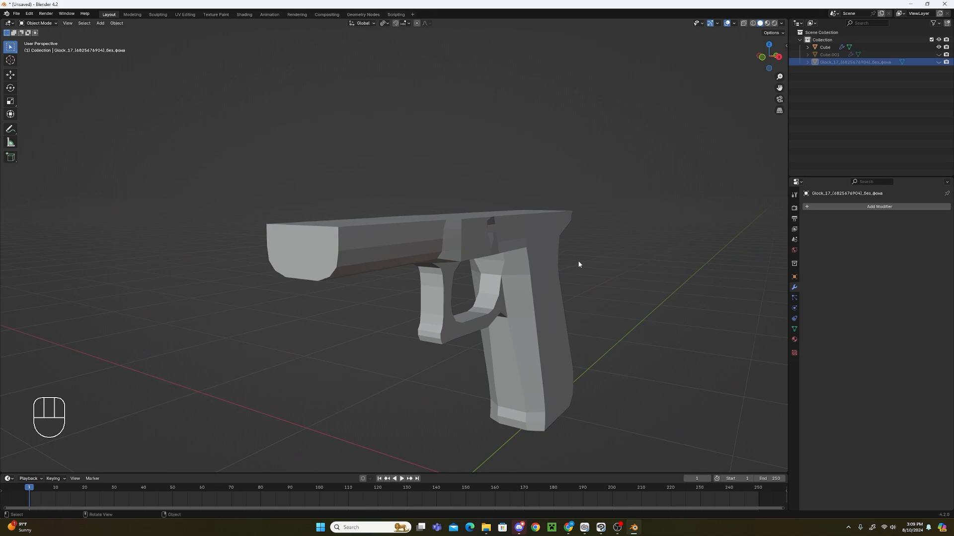
Unhide all objects and move the reference image plane along X to the far side of the pistol.
{"action": "key", "text": "alt+h"}
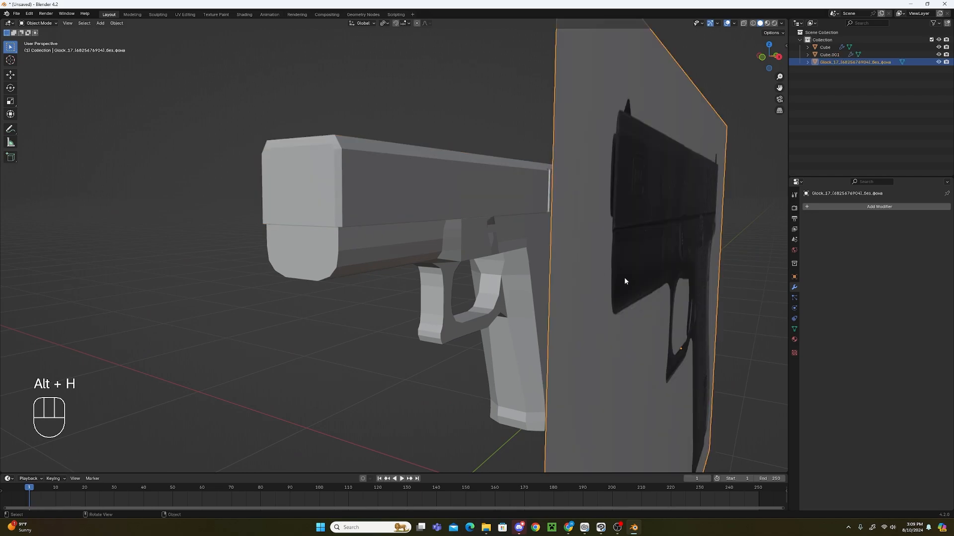
{"action": "middle_click_drag", "start_coordinate": [624, 278], "coordinate": [478, 341]}
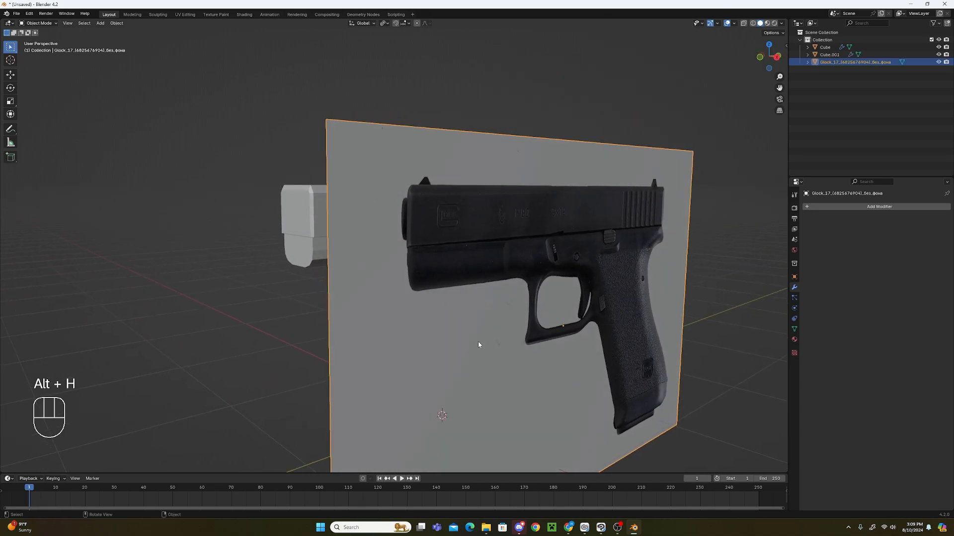
{"action": "key", "text": "g"}
{"action": "key", "text": "x"}
{"action": "left_click", "coordinate": [346, 279]}
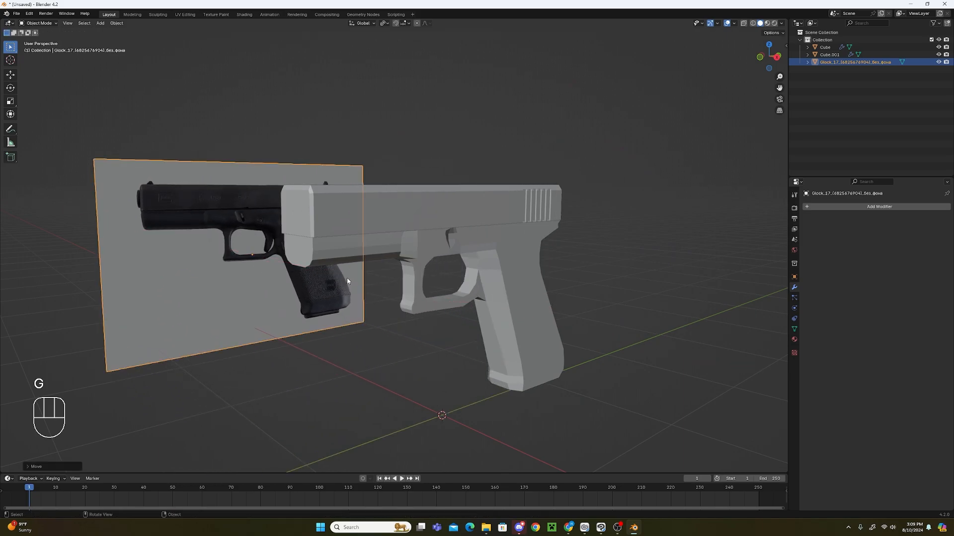
Add a cylinder mesh with 8 vertices.
{"action": "scroll", "coordinate": [458, 297], "scroll_direction": "up", "scroll_amount": 2}
{"action": "left_click", "coordinate": [343, 221]}
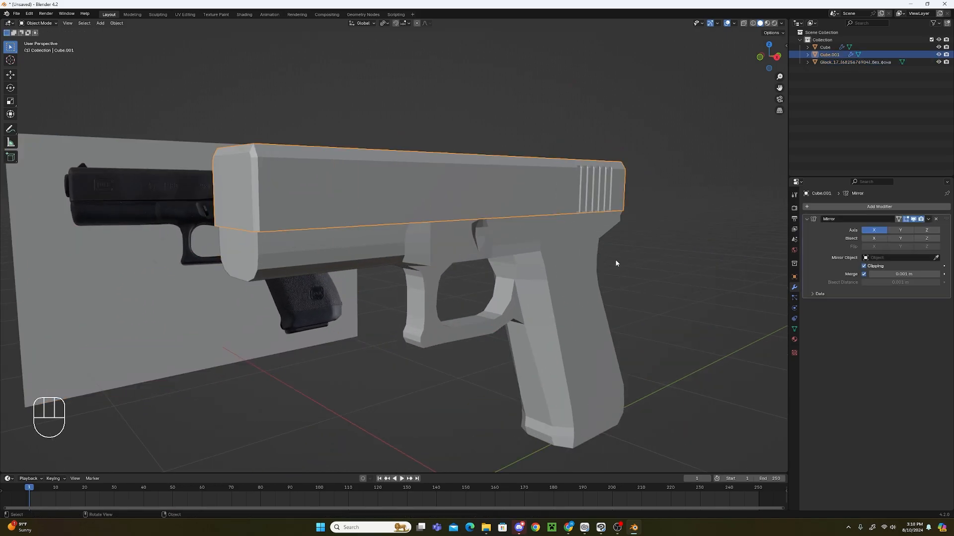
{"action": "key", "text": "shift+a"}
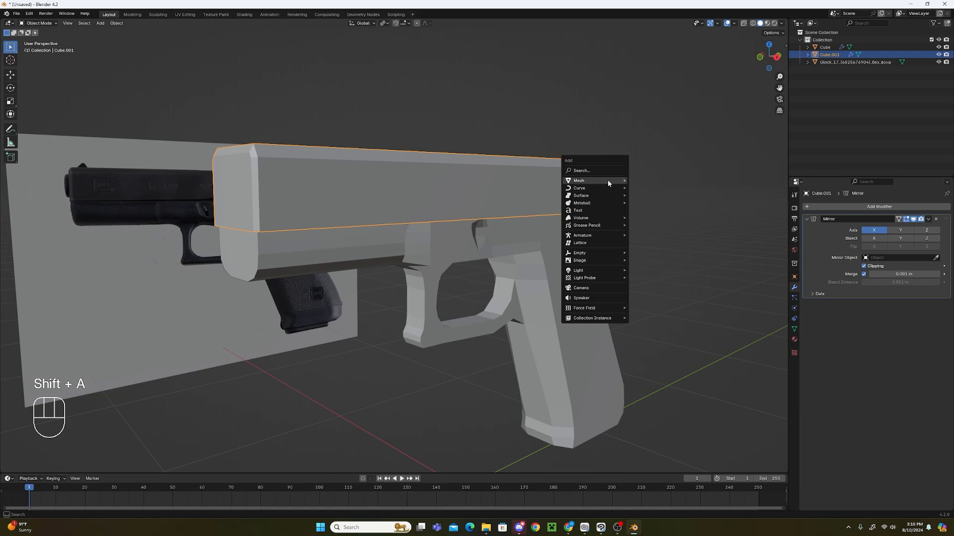
{"action": "mouse_move", "coordinate": [607, 180]}
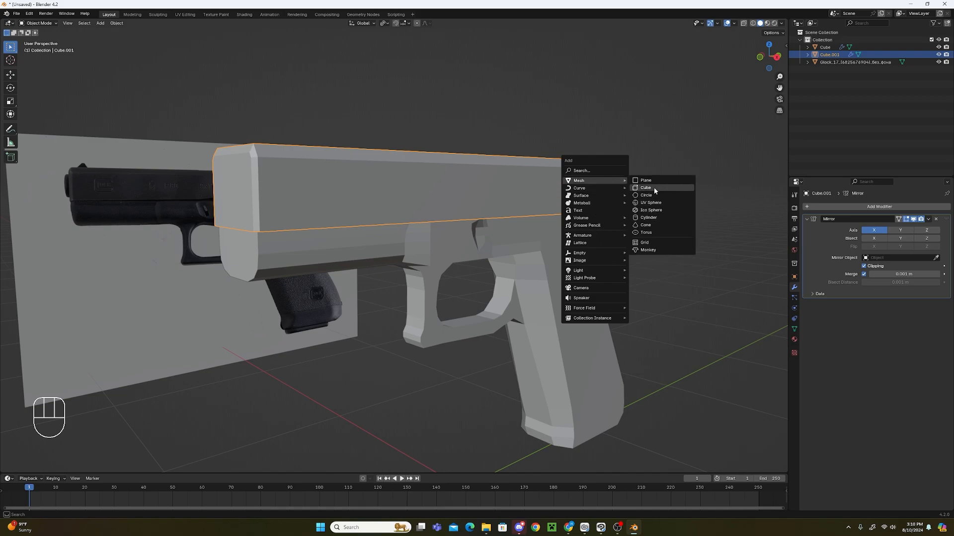
{"action": "left_click", "coordinate": [669, 218]}
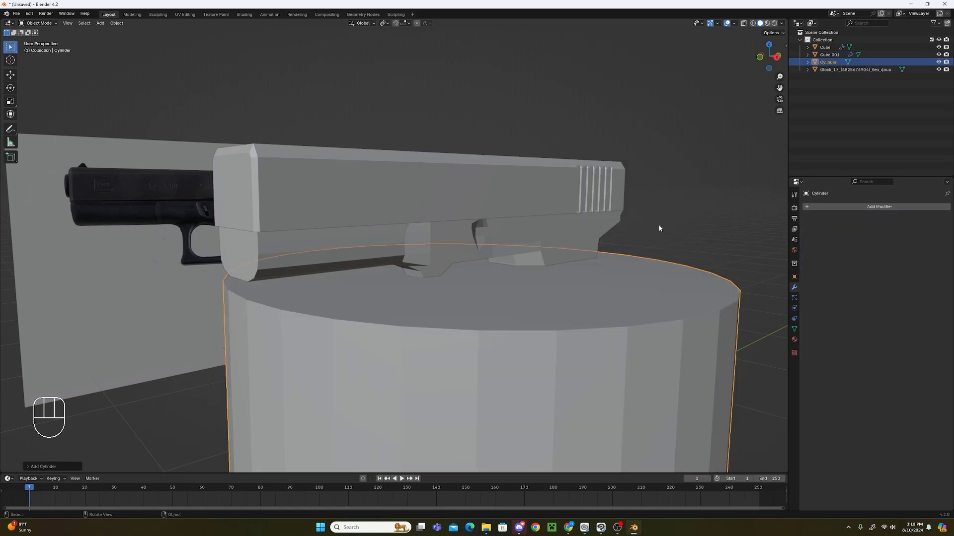
{"action": "left_click", "coordinate": [39, 467]}
{"action": "left_click", "coordinate": [108, 377]}
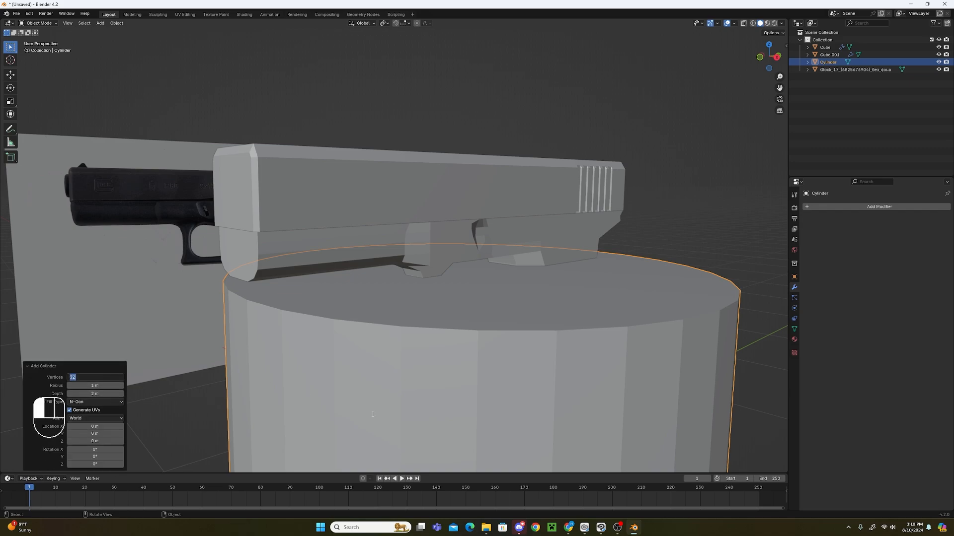
{"action": "type", "text": "8"}
{"action": "key", "text": "Return"}
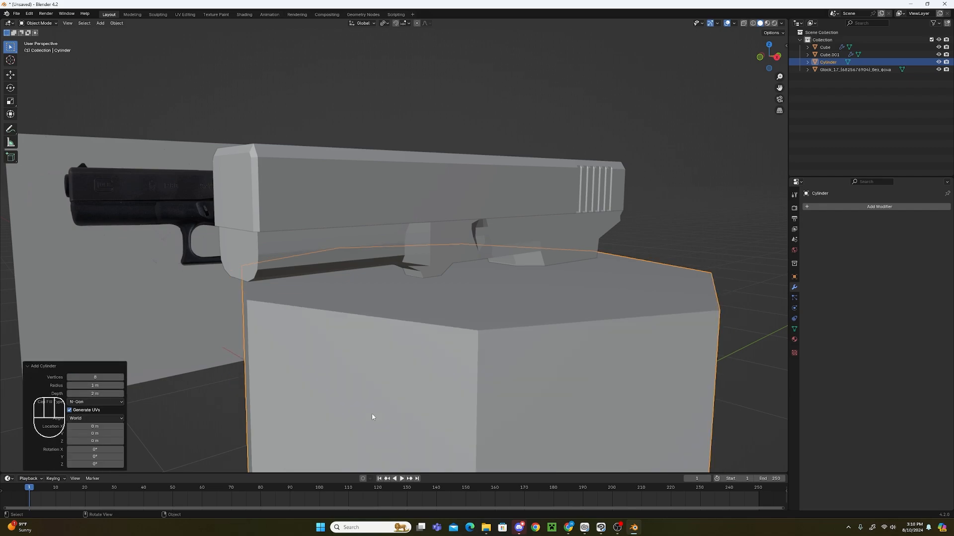
Move the cylinder about 1.07 m along X, to the side of the pistol model.
{"action": "middle_click_drag", "start_coordinate": [371, 413], "coordinate": [507, 113]}
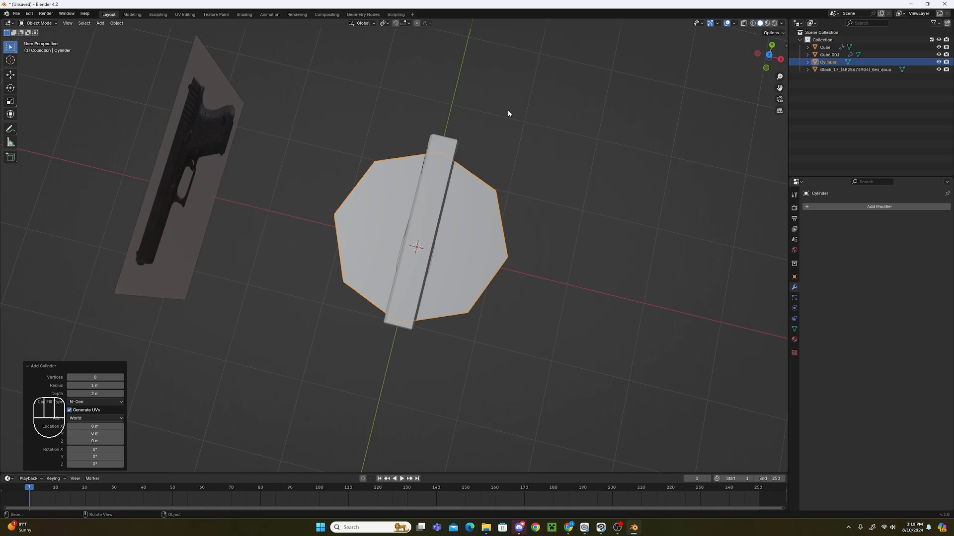
{"action": "middle_click_drag", "start_coordinate": [423, 219], "coordinate": [396, 218]}
{"action": "scroll", "coordinate": [486, 295], "scroll_direction": "up", "scroll_amount": 6}
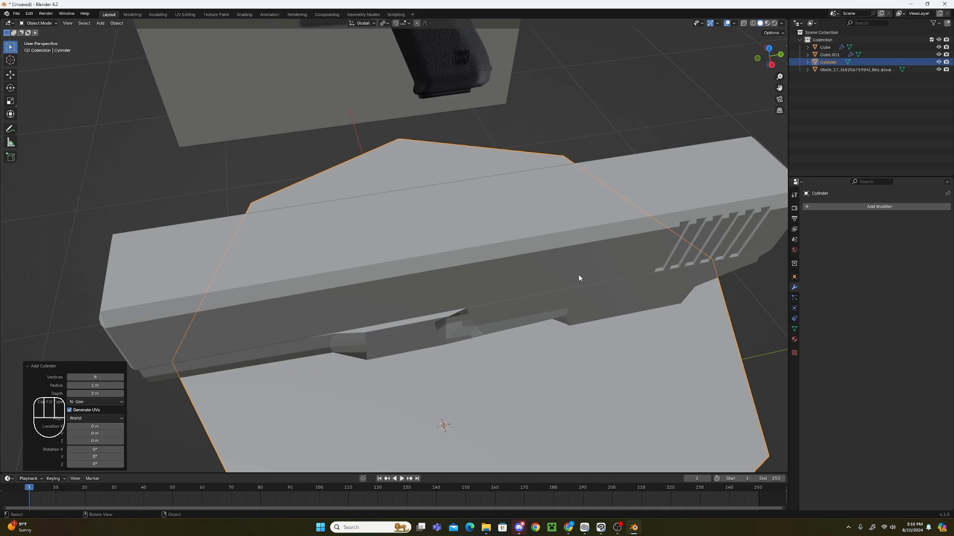
{"action": "scroll", "coordinate": [578, 278], "scroll_direction": "down", "scroll_amount": 5}
{"action": "middle_click_drag", "start_coordinate": [579, 249], "coordinate": [571, 351]}
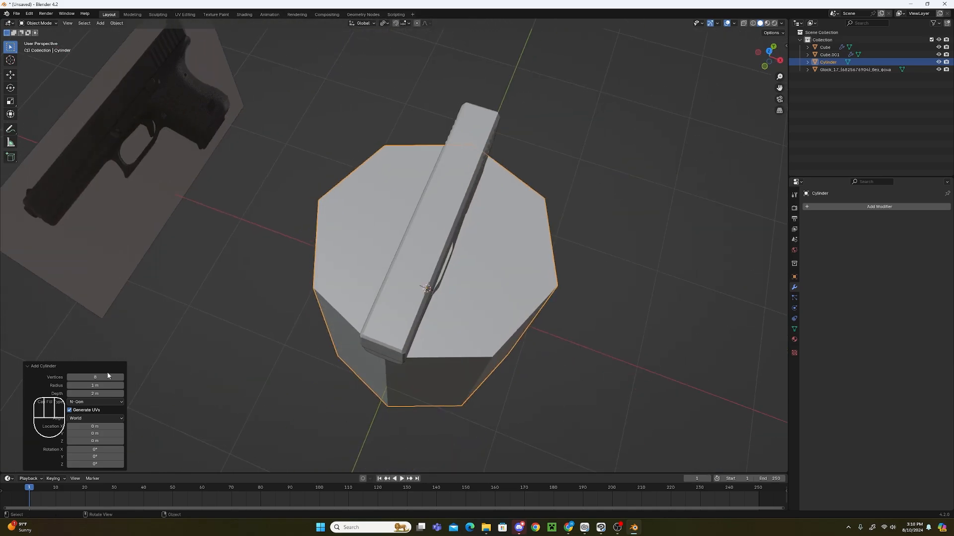
{"action": "key", "text": "g"}
{"action": "left_click", "coordinate": [651, 351]}
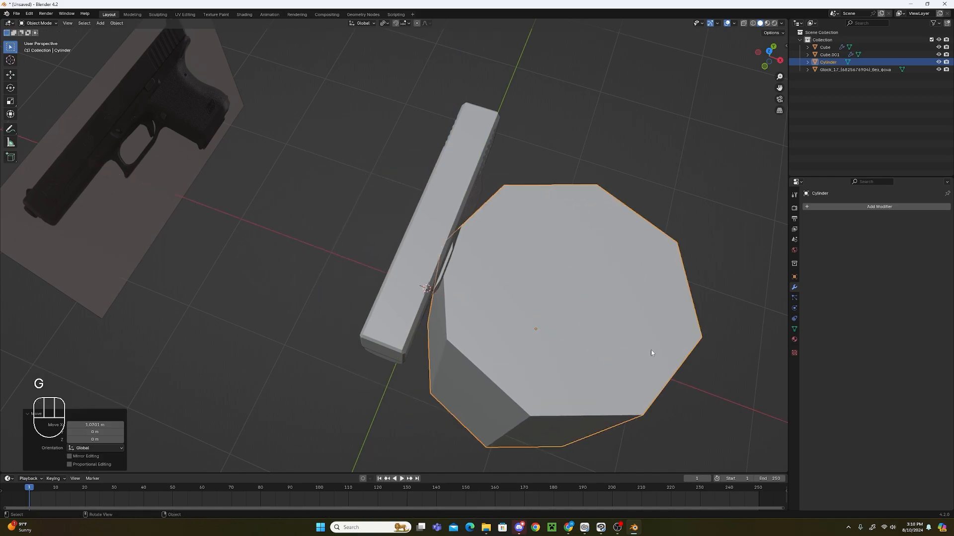
In Edit Mode, connect opposite vertices of the cylinder's upper cap with two crossing edges.
{"action": "left_click", "coordinate": [38, 22]}
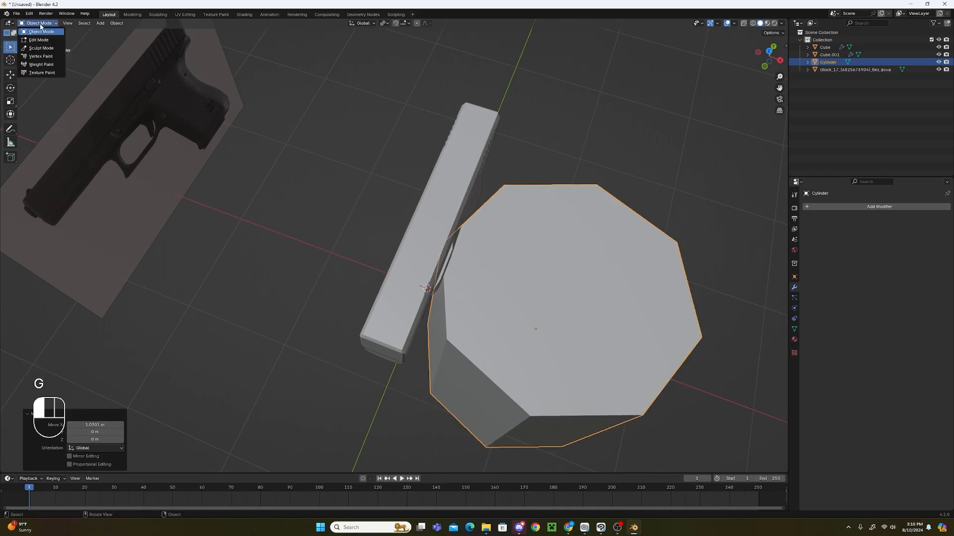
{"action": "left_click", "coordinate": [37, 40]}
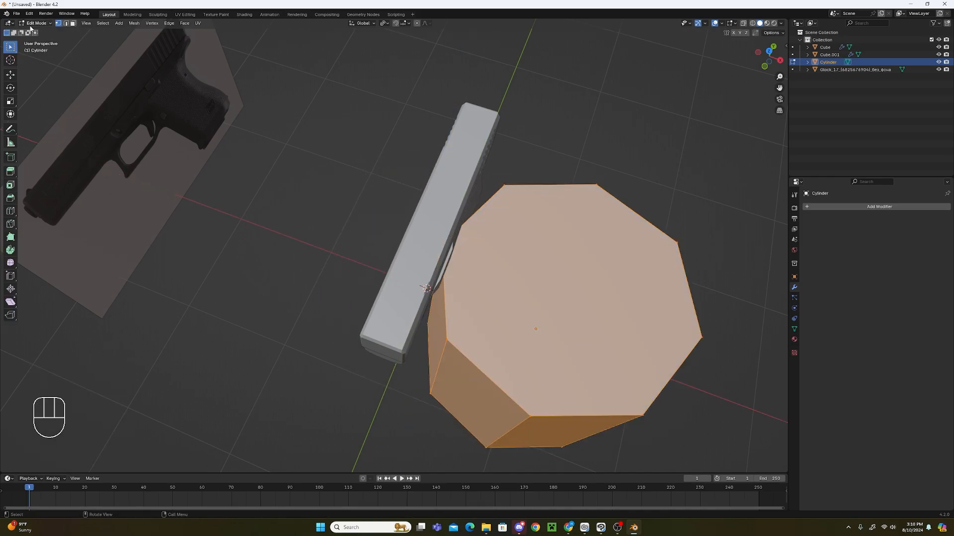
{"action": "left_click", "coordinate": [615, 441]}
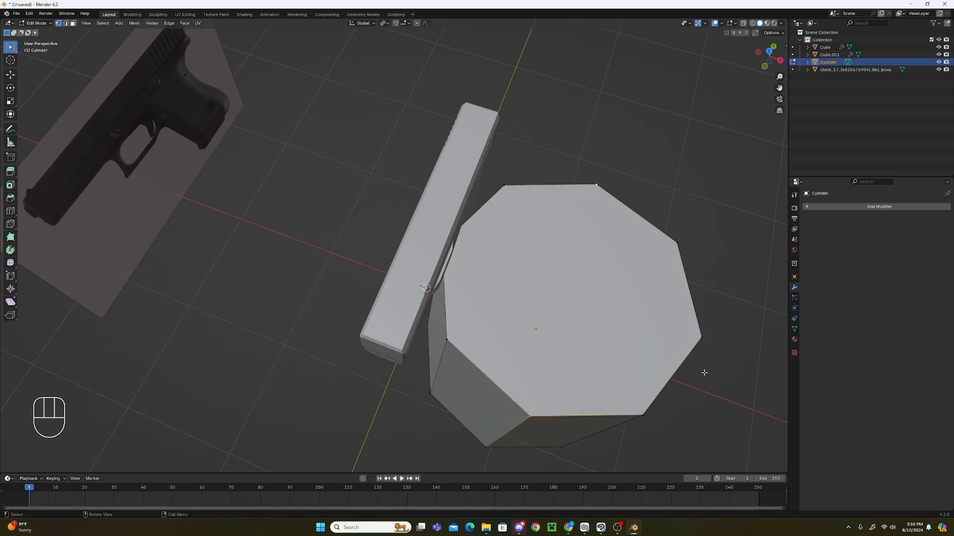
{"action": "key", "text": "j"}
{"action": "key", "text": "j"}
{"action": "middle_click_drag", "start_coordinate": [739, 304], "coordinate": [656, 347]}
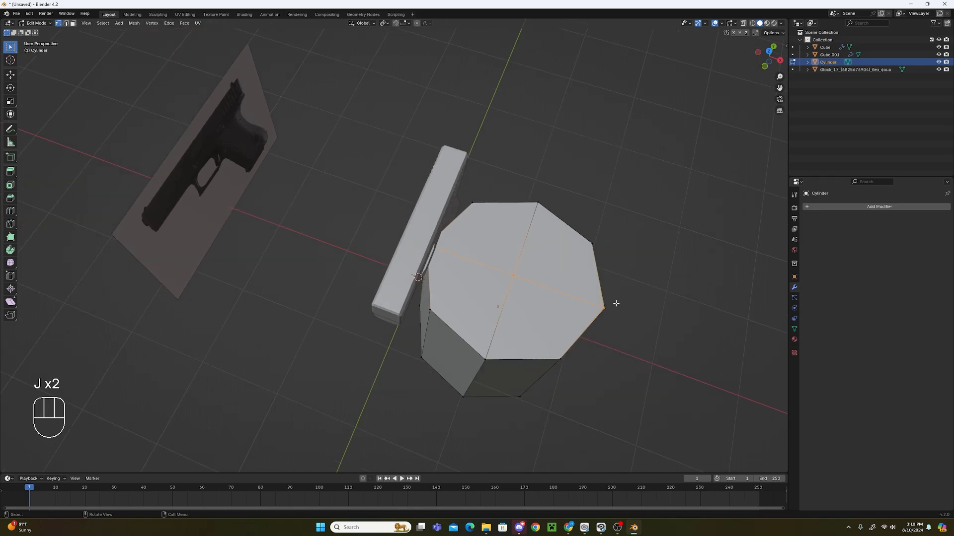
Connect opposite vertices of the cylinder's underside cap with two crossing edges and clear the selection.
{"action": "middle_click_drag", "start_coordinate": [616, 303], "coordinate": [465, 267]}
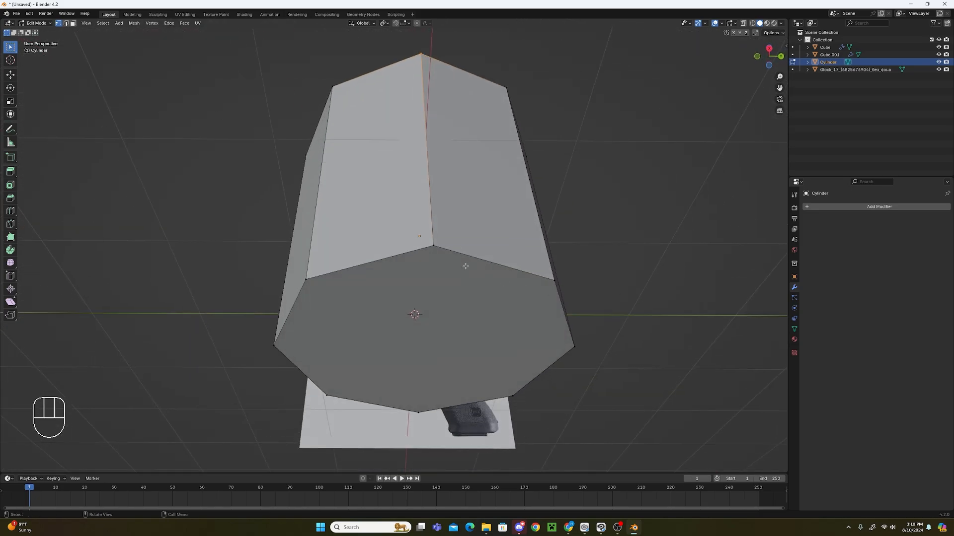
{"action": "left_click", "coordinate": [449, 251]}
{"action": "left_click", "coordinate": [415, 415], "text": "shift"}
{"action": "key", "text": "j"}
{"action": "left_click", "coordinate": [567, 347]}
{"action": "left_click", "coordinate": [273, 344], "text": "shift"}
{"action": "key", "text": "j"}
{"action": "left_click", "coordinate": [659, 336]}
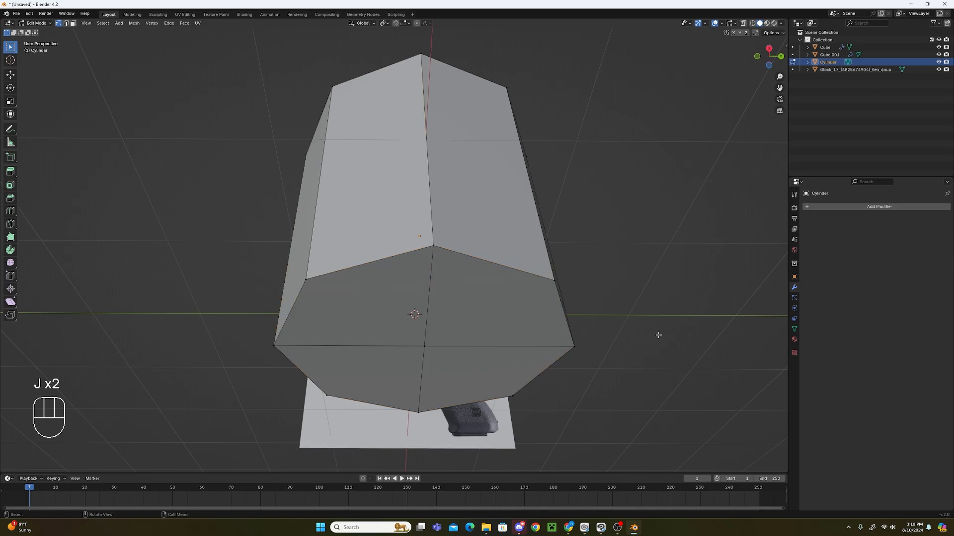
Select the whole cylinder mesh and rotate it 90° in the right orthographic view so that it lies horizontally.
{"action": "key", "text": "a"}
{"action": "key", "text": "KP_3"}
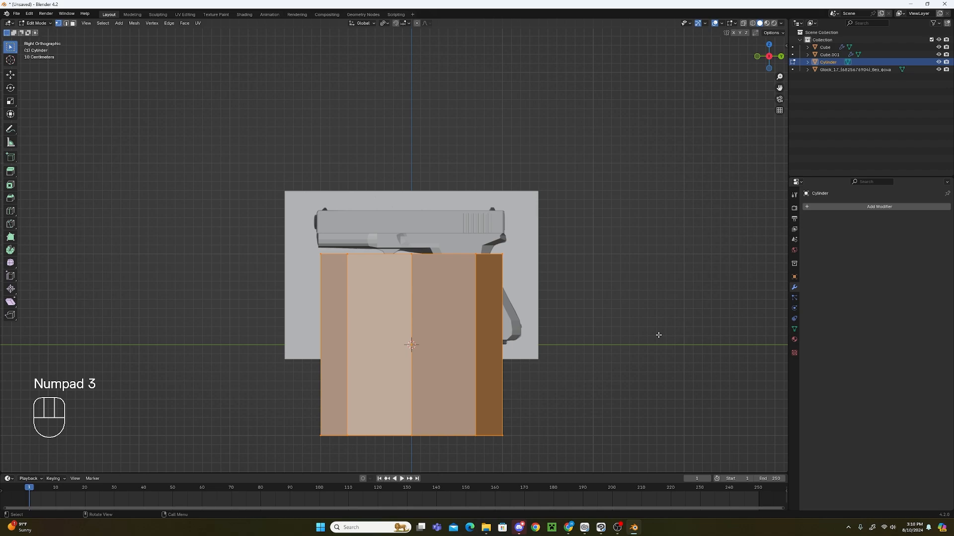
{"action": "type", "text": "r90"}
{"action": "key", "text": "Return"}
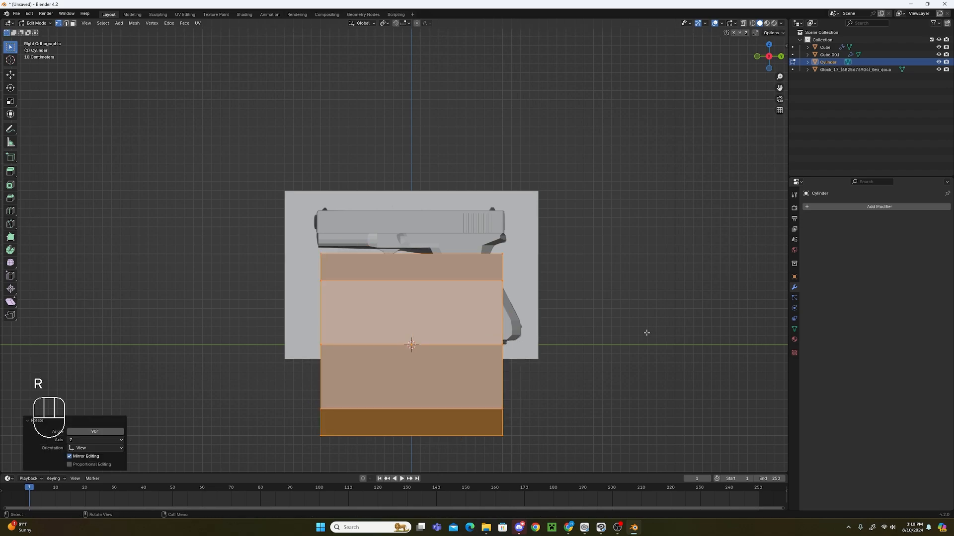
{"action": "scroll", "coordinate": [646, 332], "scroll_direction": "up", "scroll_amount": 3}
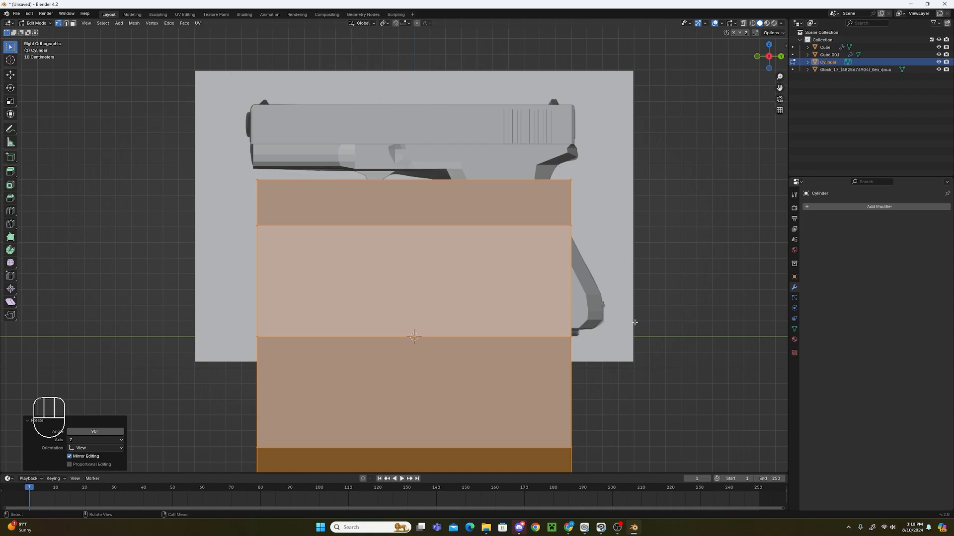
{"action": "middle_click_drag", "start_coordinate": [634, 323], "coordinate": [685, 348]}
{"action": "key", "text": "KP_3"}
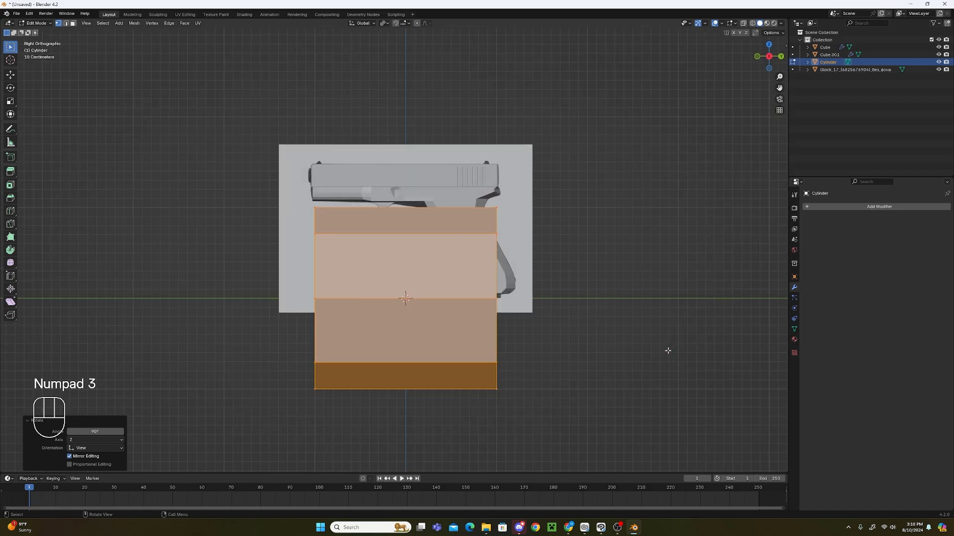
{"action": "key", "text": "f"}
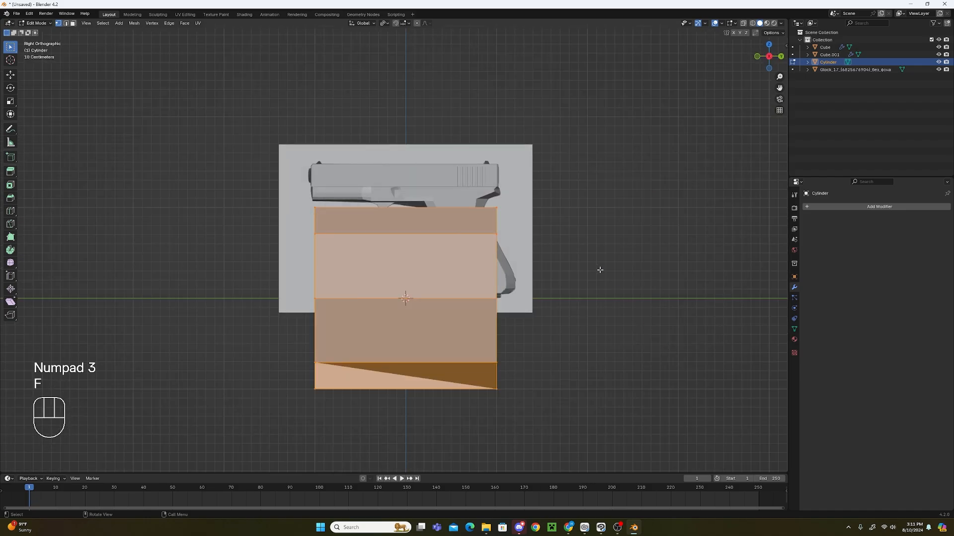
{"action": "key", "text": "ctrl+z"}
Move the cylinder mesh in front of the pistol's muzzle, scaling it to about 0.18 and again to about 0.46.
{"action": "key", "text": "g"}
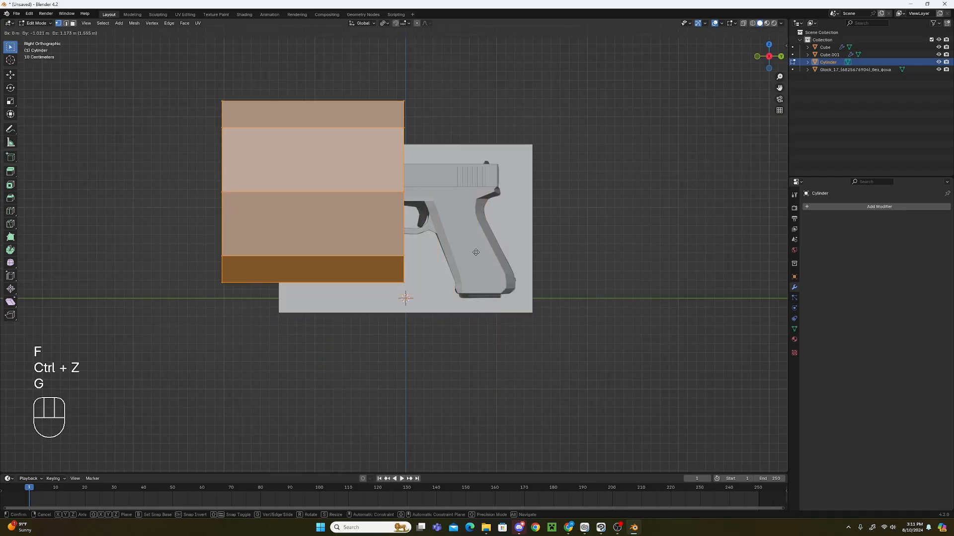
{"action": "left_click", "coordinate": [476, 252]}
{"action": "key", "text": "s"}
{"action": "left_click", "coordinate": [392, 189]}
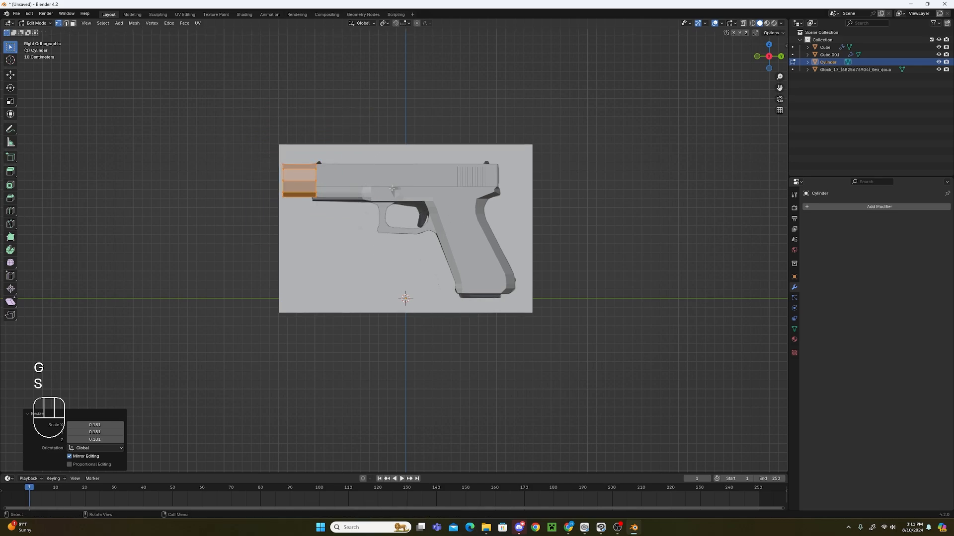
{"action": "scroll", "coordinate": [392, 188], "scroll_direction": "up", "scroll_amount": 6}
{"action": "key", "text": "s"}
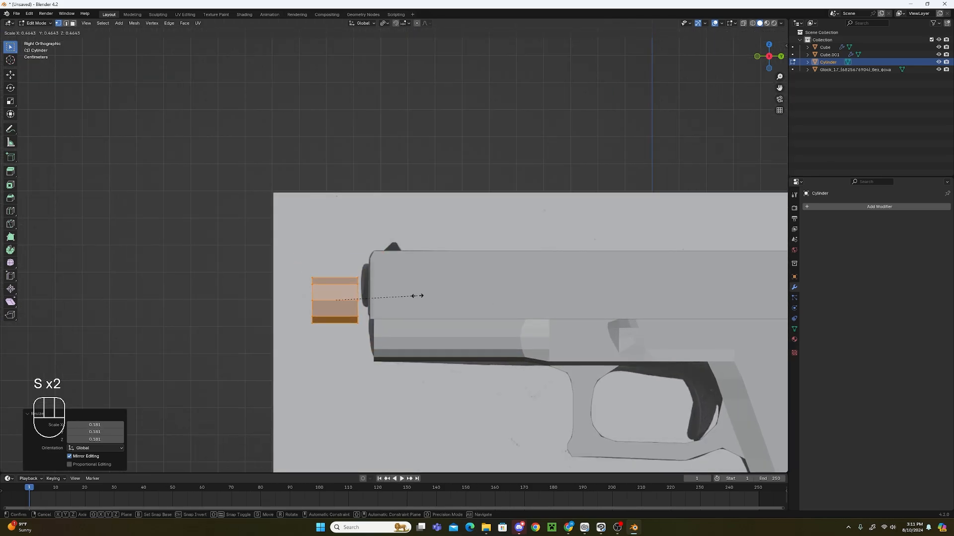
{"action": "left_click", "coordinate": [419, 300]}
Align the cylinder mesh with the reference barrel's height at the muzzle and scale it to about 0.96 to match the barrel's diameter.
{"action": "scroll", "coordinate": [420, 303], "scroll_direction": "up", "scroll_amount": 3}
{"action": "key", "text": "g"}
{"action": "middle_click_drag", "start_coordinate": [422, 317], "coordinate": [458, 308]}
{"action": "left_click", "coordinate": [428, 301]}
{"action": "key", "text": "g"}
{"action": "left_click", "coordinate": [458, 311]}
{"action": "key", "text": "g"}
{"action": "left_click", "coordinate": [458, 308]}
{"action": "key", "text": "s"}
{"action": "left_click", "coordinate": [476, 325]}
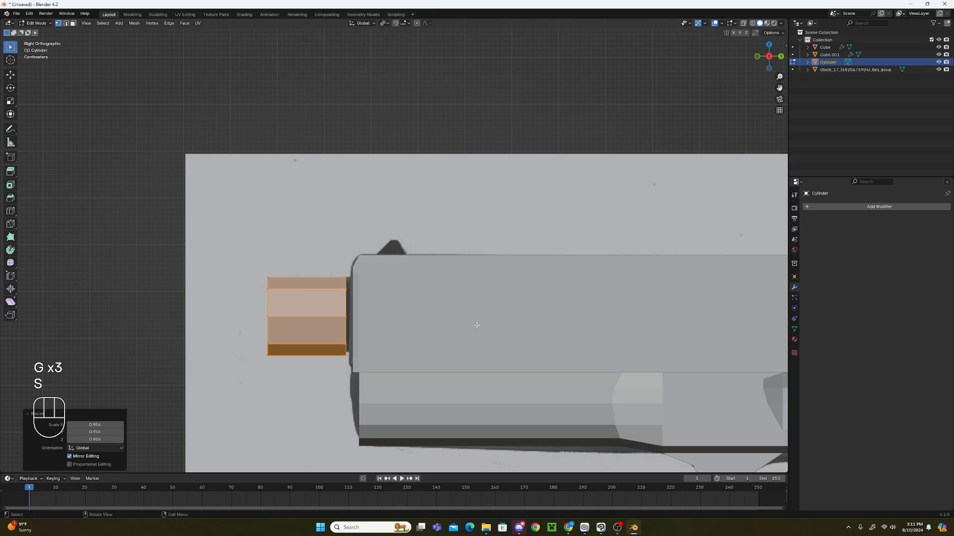
{"action": "key", "text": "g"}
{"action": "middle_click", "coordinate": [476, 326]}
{"action": "left_click", "coordinate": [476, 323]}
{"action": "scroll", "coordinate": [511, 351], "scroll_direction": "down", "scroll_amount": 3}
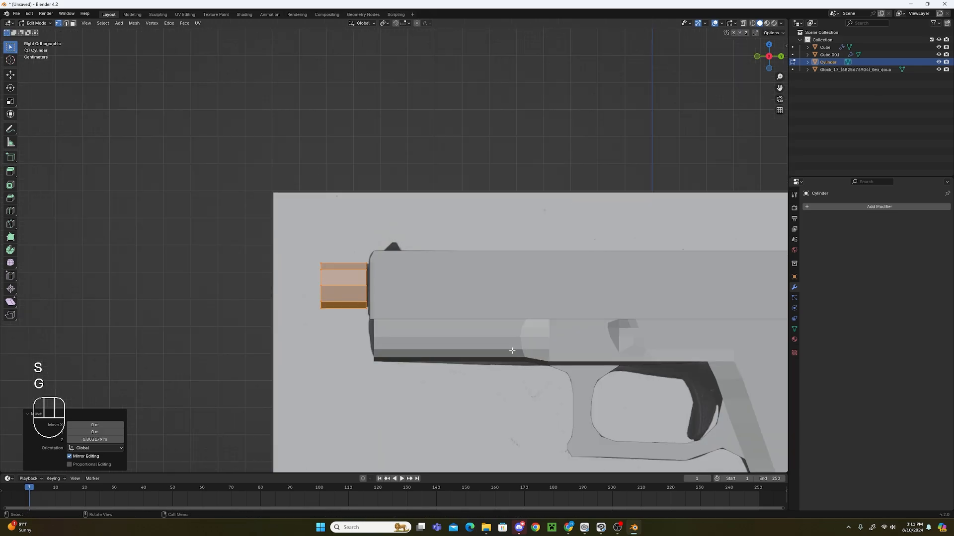
Try to move the cylinder mesh about -1.07 m along X onto the front of the slide.
{"action": "middle_click_drag", "start_coordinate": [512, 350], "coordinate": [547, 324]}
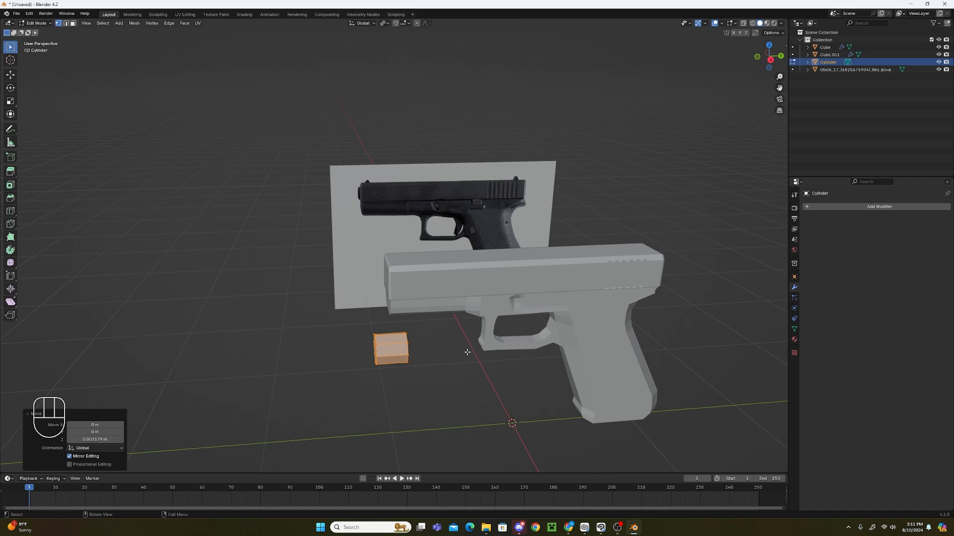
{"action": "middle_click_drag", "start_coordinate": [467, 352], "coordinate": [657, 379]}
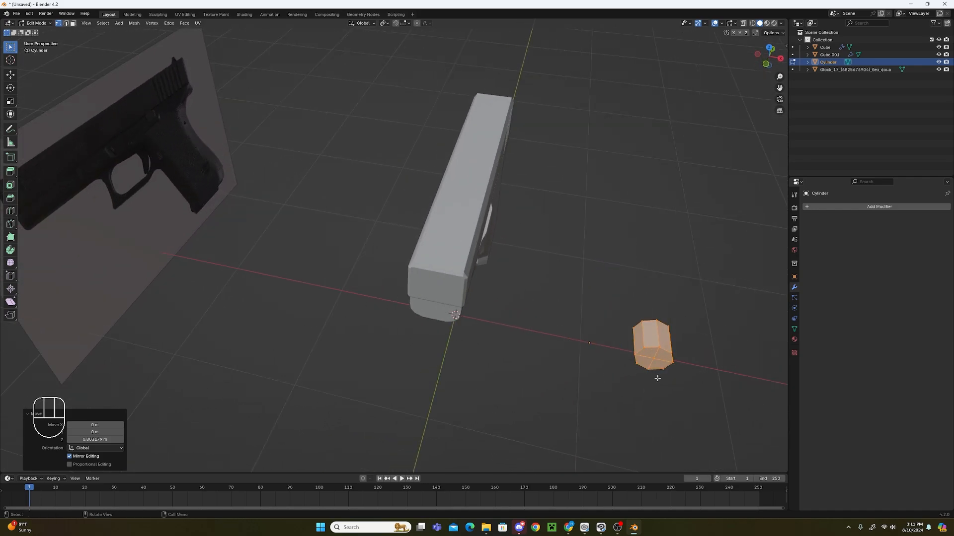
{"action": "scroll", "coordinate": [657, 379], "scroll_direction": "up", "scroll_amount": 2}
{"action": "key", "text": "g"}
{"action": "middle_click", "coordinate": [511, 348]}
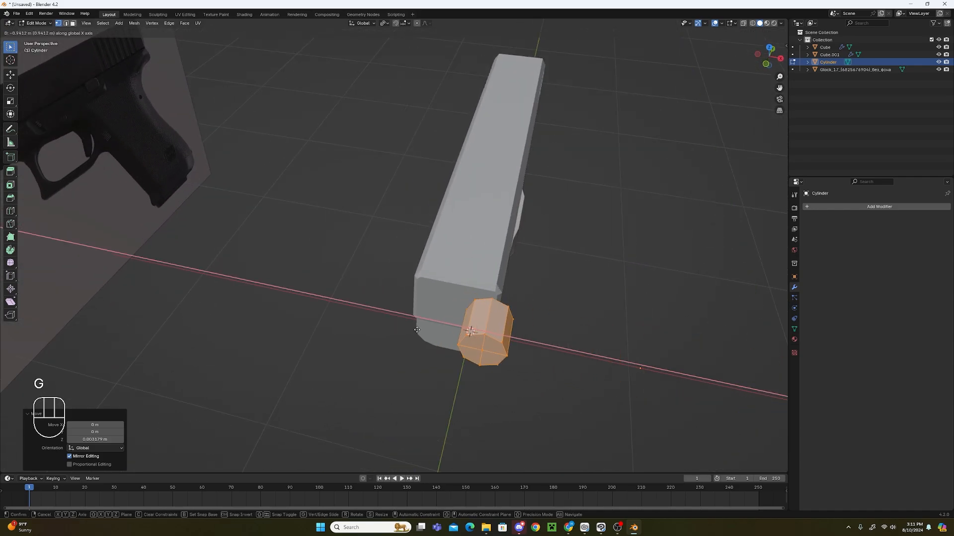
{"action": "left_click", "coordinate": [367, 323]}
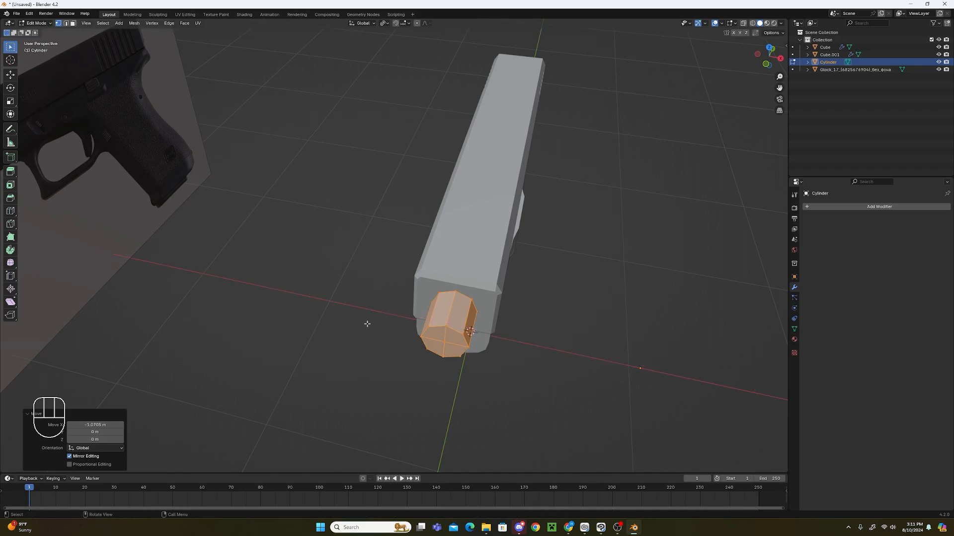
{"action": "scroll", "coordinate": [504, 302], "scroll_direction": "down", "scroll_amount": 3}
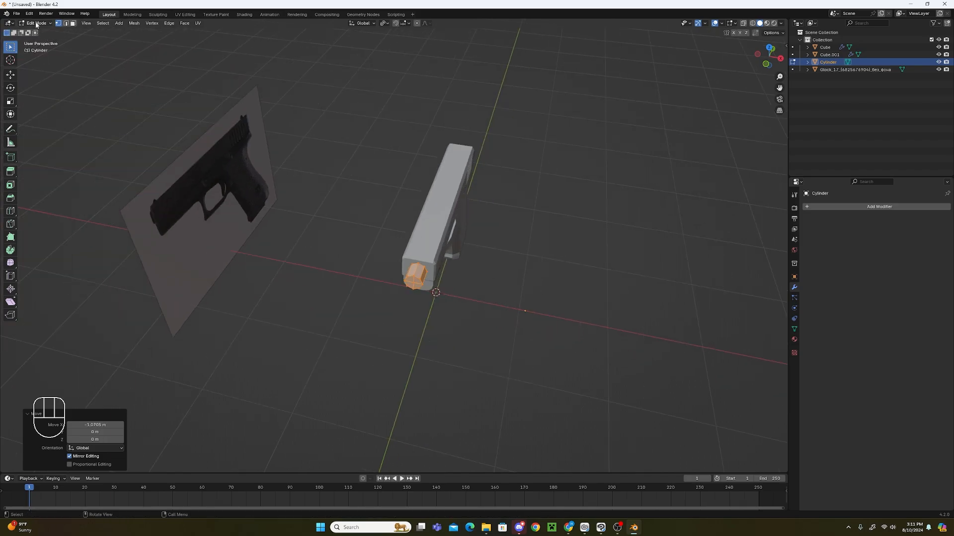
{"action": "key", "text": "ctrl+z"}
Return to Object Mode and clear the cylinder's location to centre it on the pistol.
{"action": "middle_click_drag", "start_coordinate": [497, 298], "coordinate": [588, 280]}
{"action": "key", "text": "KP_1"}
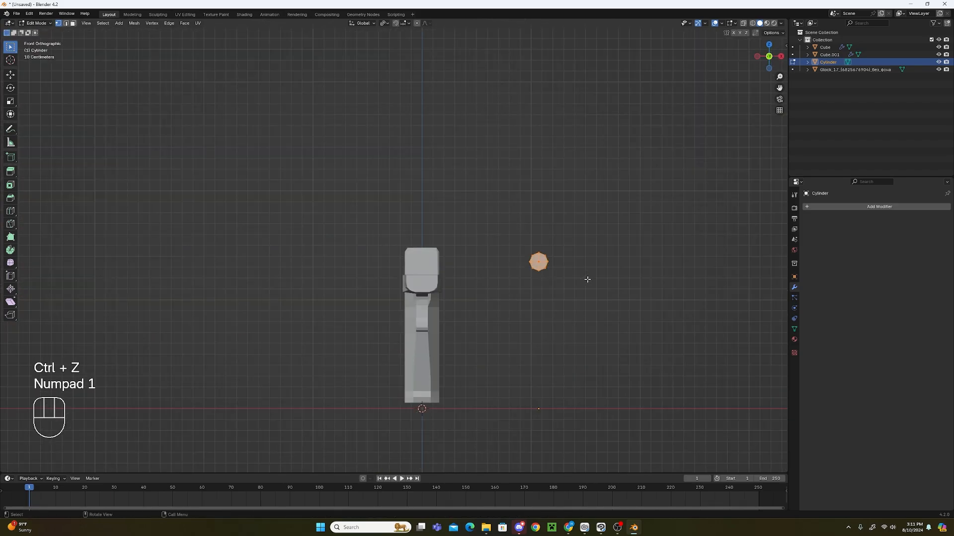
{"action": "left_click", "coordinate": [35, 23]}
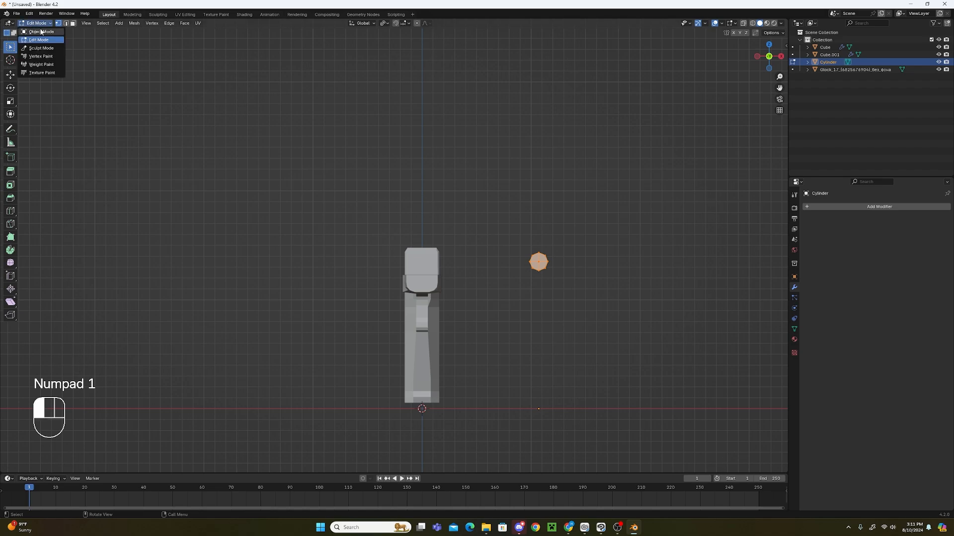
{"action": "left_click", "coordinate": [39, 31]}
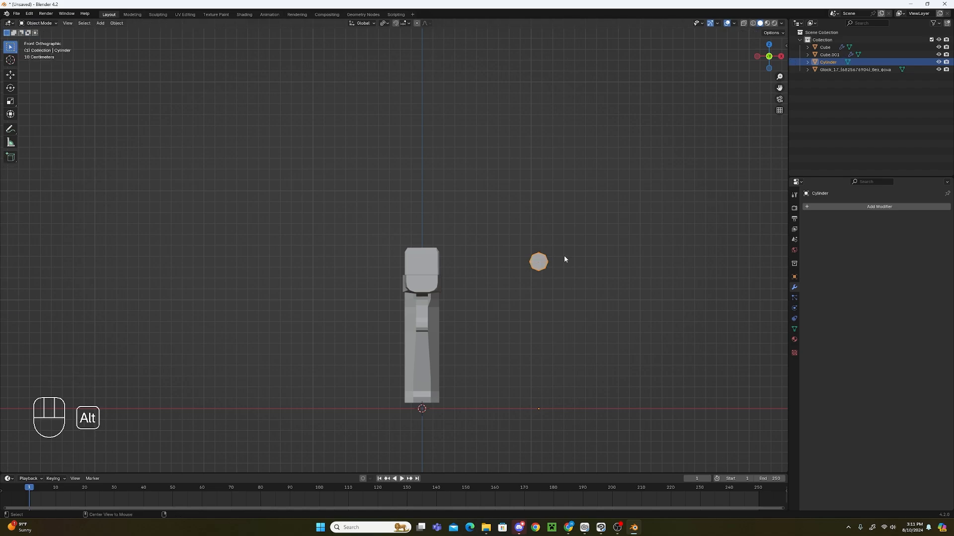
{"action": "key", "text": "alt+g"}
{"action": "middle_click_drag", "start_coordinate": [571, 264], "coordinate": [568, 319]}
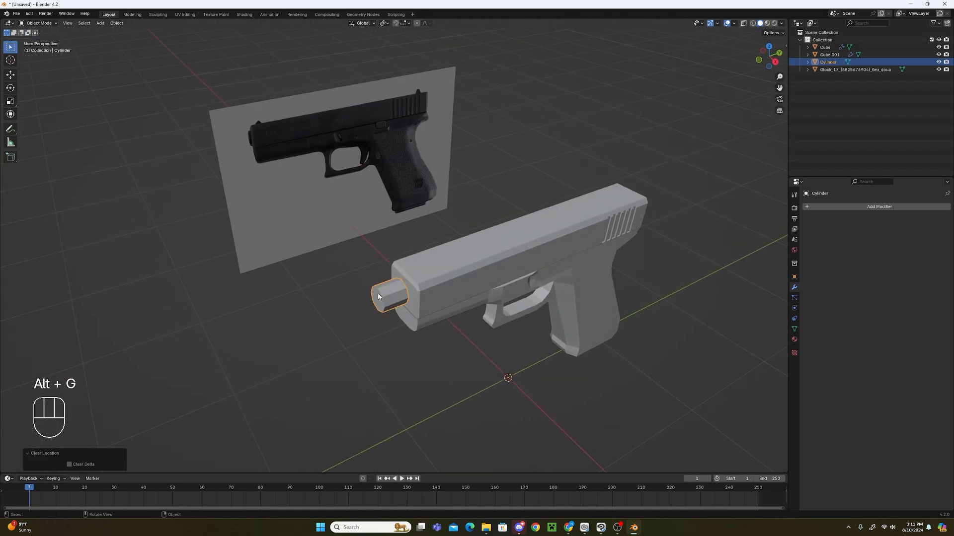
{"action": "scroll", "coordinate": [543, 347], "scroll_direction": "up", "scroll_amount": 2}
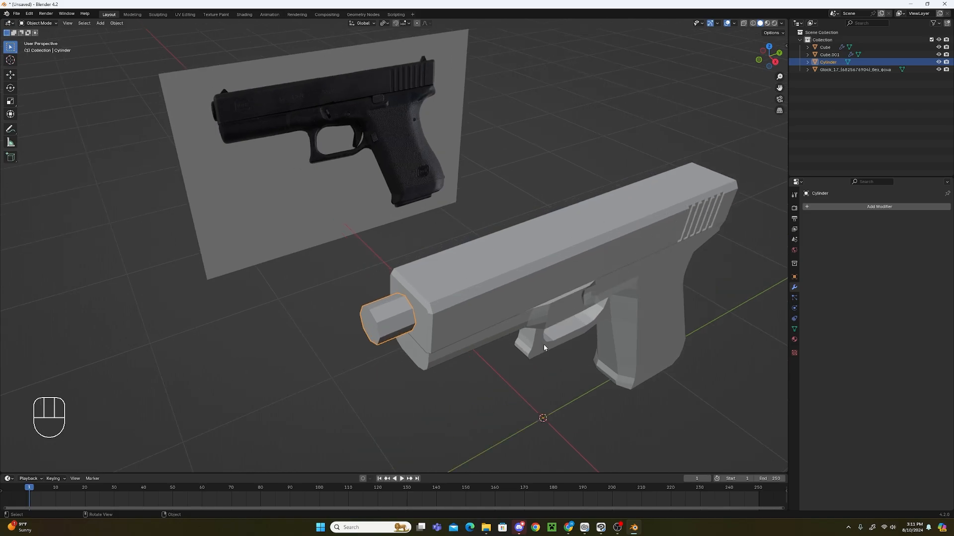
In Edit Mode, move the cylinder mesh about 0.45 m along Y into the slide.
{"action": "key", "text": "KP_3"}
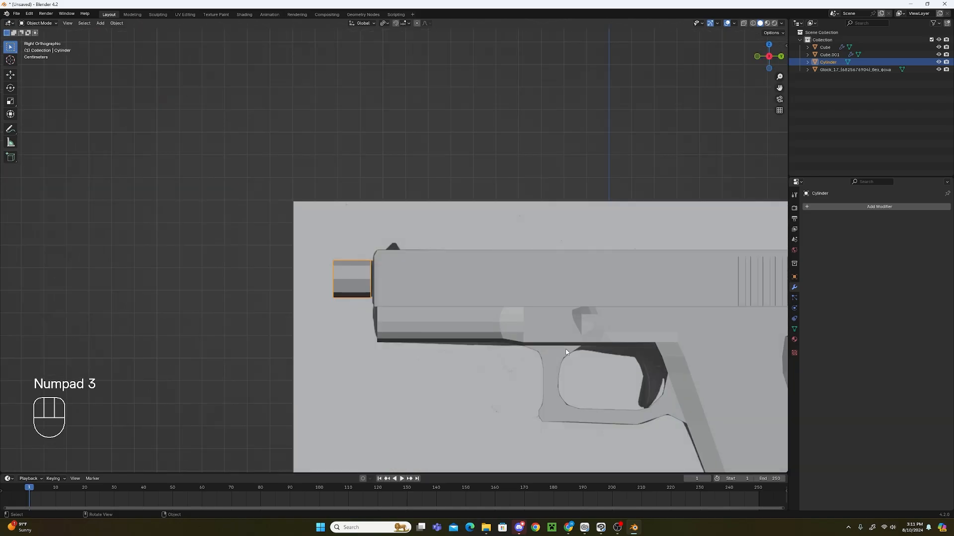
{"action": "scroll", "coordinate": [426, 282], "scroll_direction": "up", "scroll_amount": 3}
{"action": "left_click", "coordinate": [38, 23]}
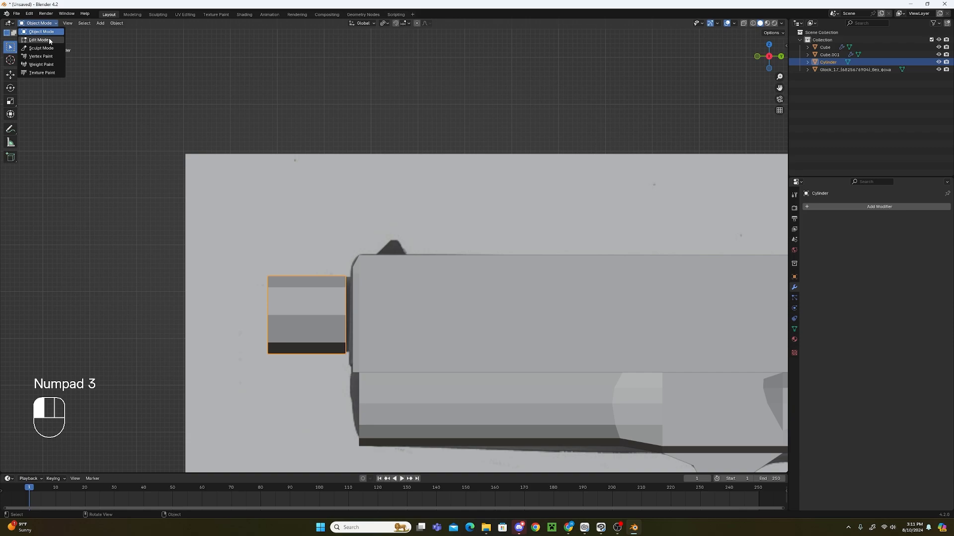
{"action": "left_click", "coordinate": [37, 40]}
{"action": "key", "text": "g"}
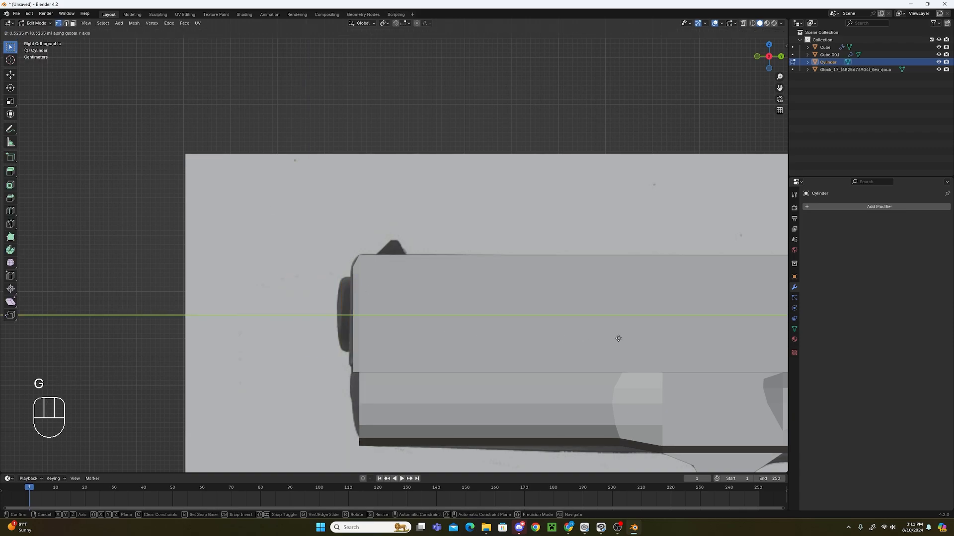
{"action": "left_click", "coordinate": [619, 338]}
With X-ray on, stretch the cylinder about 4.5 times along Y to the reference barrel's tip and return to Object Mode.
{"action": "left_click", "coordinate": [743, 23]}
{"action": "scroll", "coordinate": [347, 298], "scroll_direction": "down", "scroll_amount": 4}
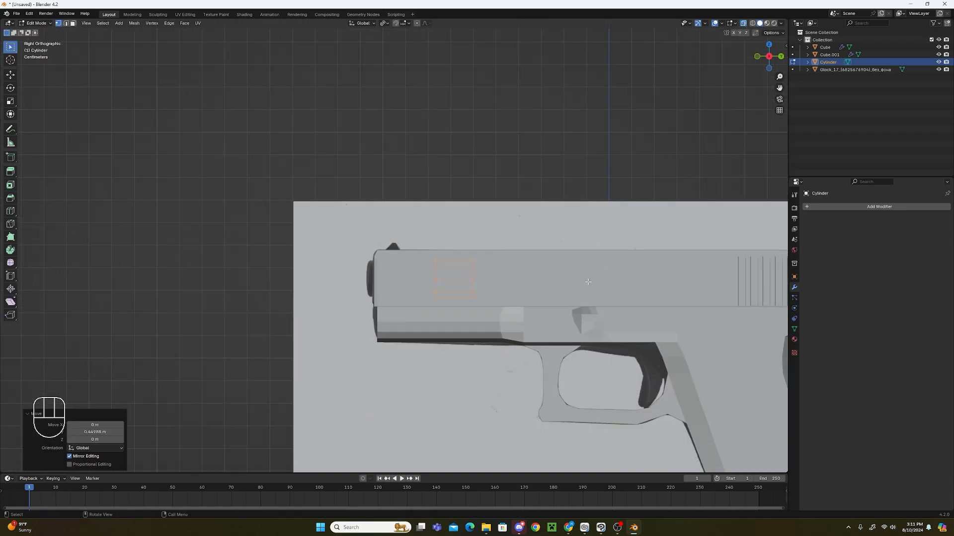
{"action": "key", "text": "s"}
{"action": "key", "text": "y"}
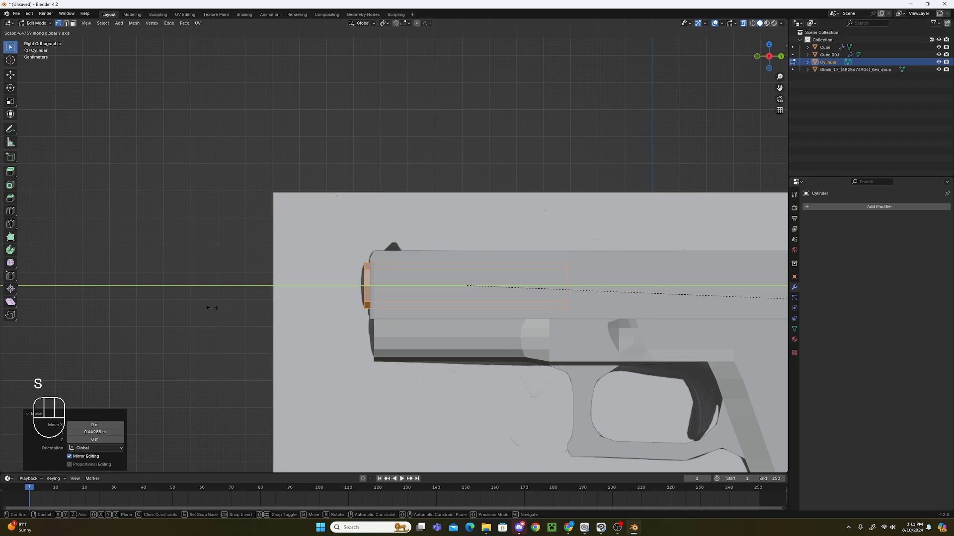
{"action": "left_click", "coordinate": [227, 304]}
{"action": "left_click", "coordinate": [700, 273]}
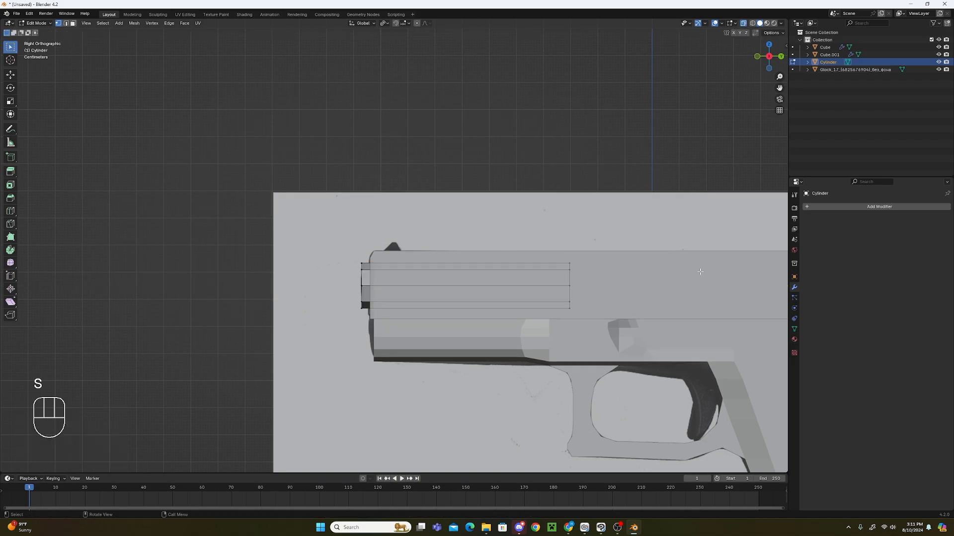
{"action": "left_click", "coordinate": [36, 23]}
{"action": "left_click", "coordinate": [36, 24]}
Add a Boolean modifier set to Difference to the slide and pick the cylinder as its cutting object.
{"action": "middle_click_drag", "start_coordinate": [475, 166], "coordinate": [571, 246]}
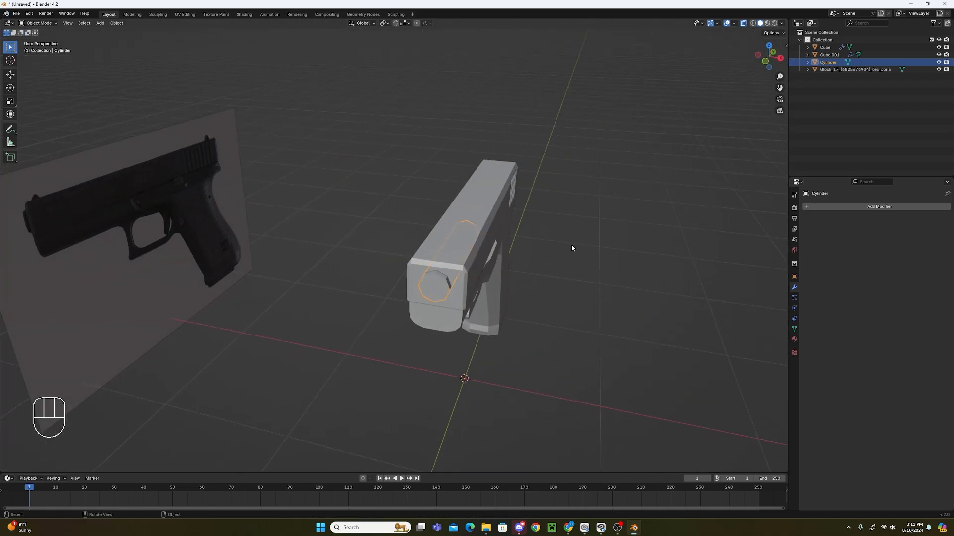
{"action": "scroll", "coordinate": [566, 258], "scroll_direction": "up", "scroll_amount": 5}
{"action": "left_click", "coordinate": [518, 263]}
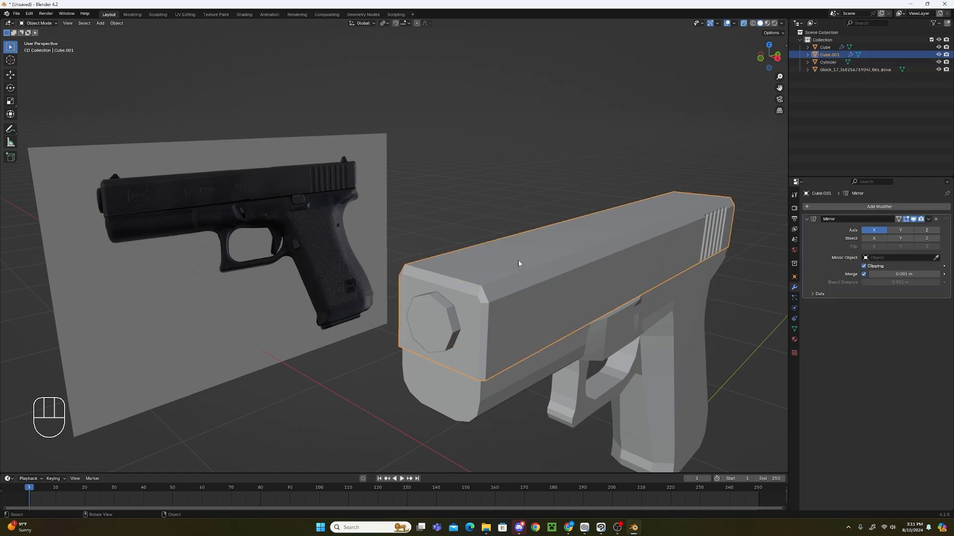
{"action": "left_click", "coordinate": [873, 210]}
{"action": "mouse_move", "coordinate": [872, 209]}
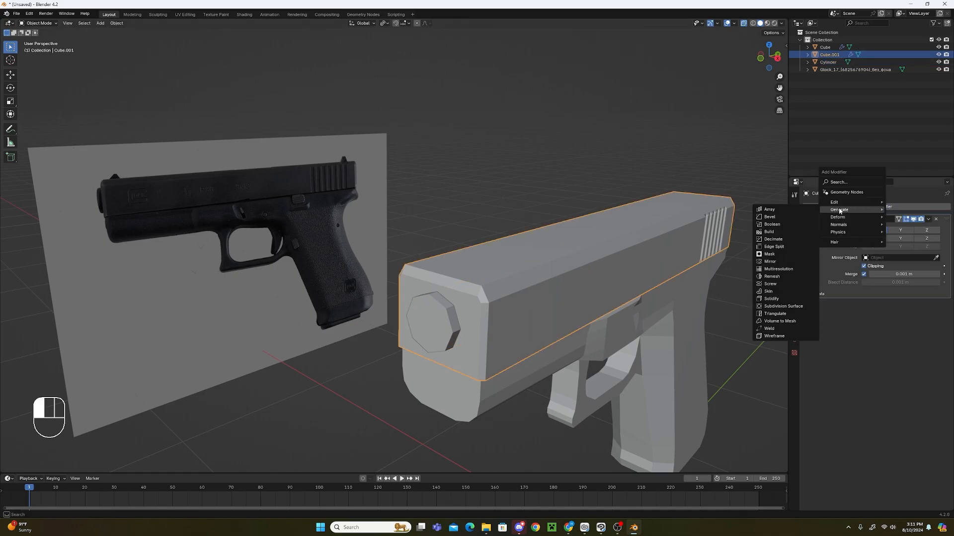
{"action": "left_click", "coordinate": [792, 224]}
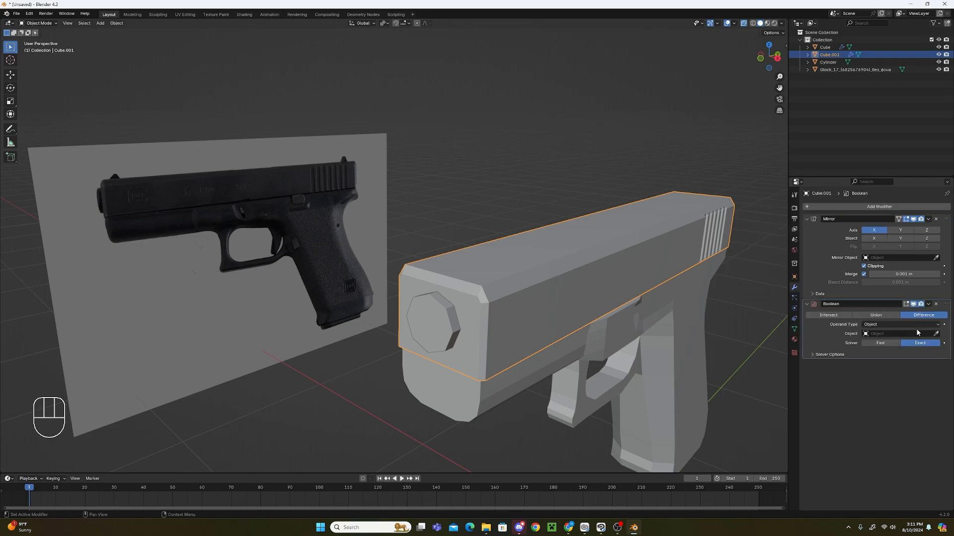
{"action": "left_click", "coordinate": [935, 335]}
{"action": "left_click", "coordinate": [446, 318]}
Temporarily hide the cylinder to inspect the bore cut into the slide's front, restoring the cylinder after the check.
{"action": "left_click", "coordinate": [446, 321]}
{"action": "key", "text": "h"}
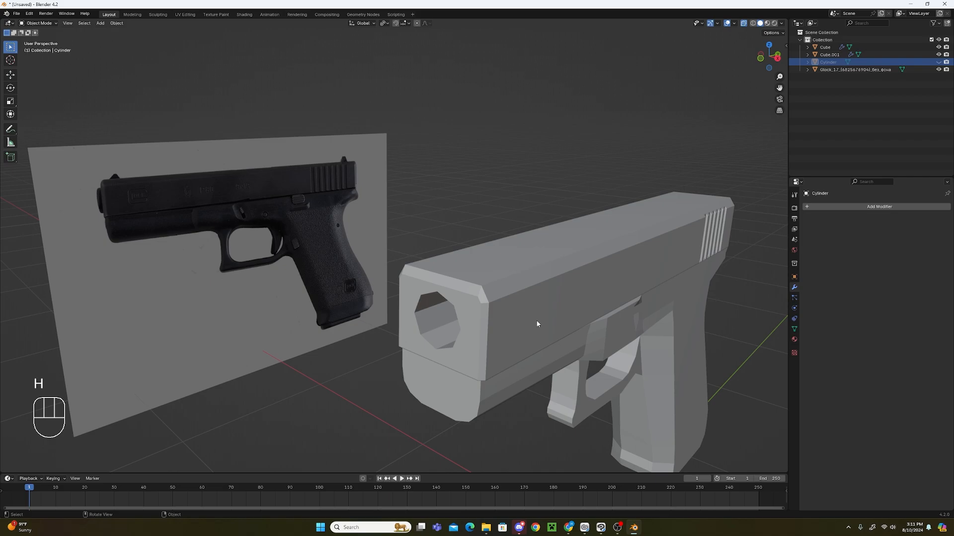
{"action": "middle_click_drag", "start_coordinate": [538, 323], "coordinate": [565, 287]}
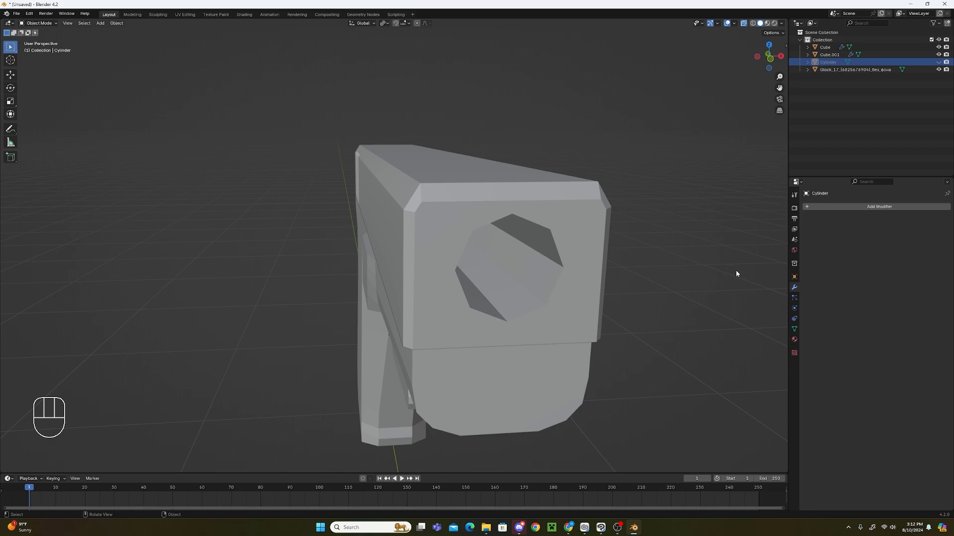
{"action": "key", "text": "ctrl+z"}
{"action": "middle_click_drag", "start_coordinate": [735, 272], "coordinate": [535, 241]}
Place the slide's Boolean modifier above its Mirror modifier and check the bore by temporarily hiding the cylinder.
{"action": "left_click", "coordinate": [534, 240]}
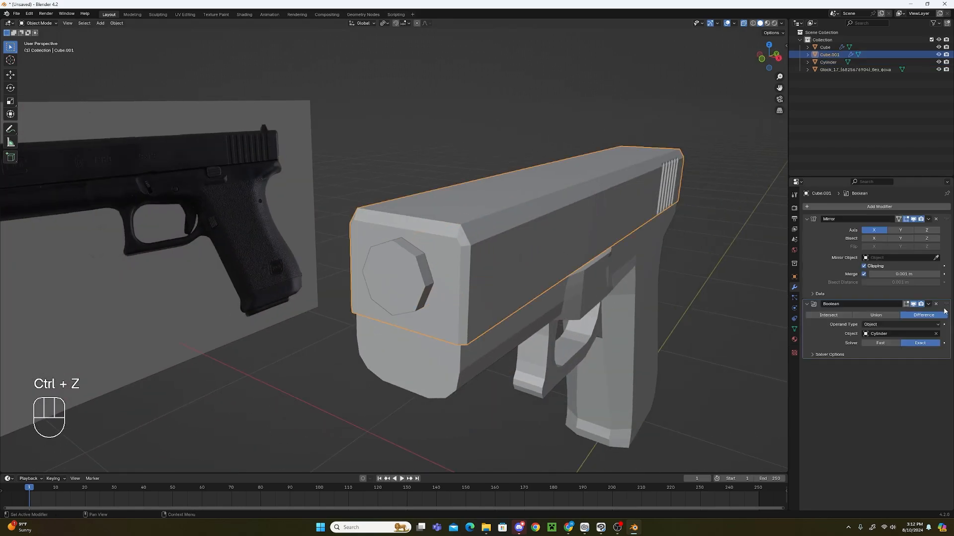
{"action": "left_click_drag", "start_coordinate": [946, 303], "coordinate": [946, 219]}
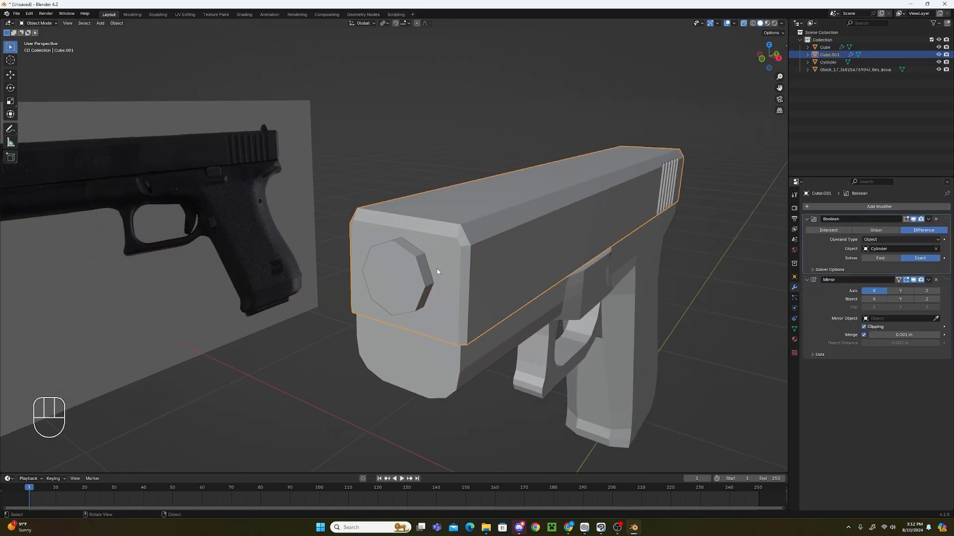
{"action": "left_click", "coordinate": [450, 282]}
{"action": "key", "text": "h"}
{"action": "middle_click_drag", "start_coordinate": [520, 288], "coordinate": [559, 300]}
{"action": "key", "text": "ctrl+z"}
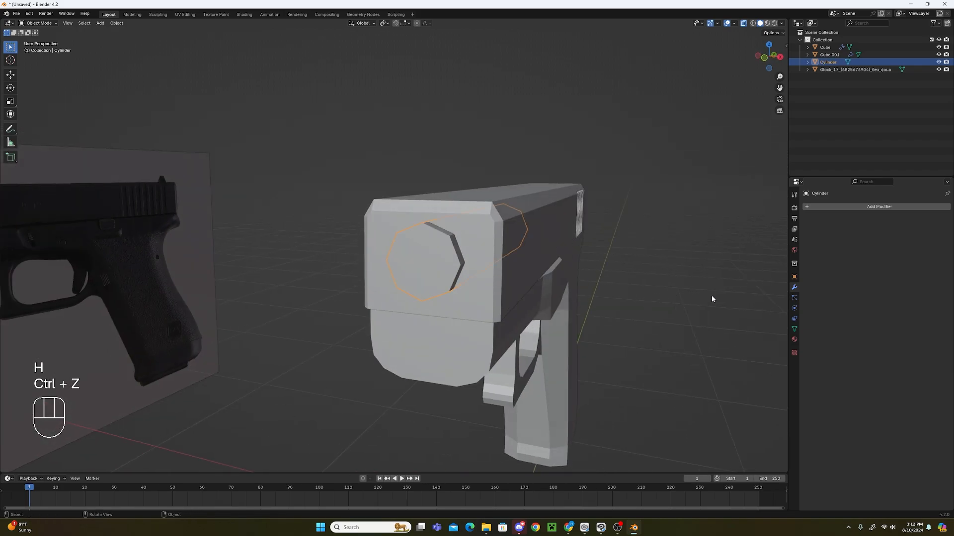
Apply the Mirror and Boolean modifiers on the slide to make the barrel bore permanent.
{"action": "middle_click_drag", "start_coordinate": [711, 299], "coordinate": [670, 316]}
{"action": "left_click", "coordinate": [472, 272]}
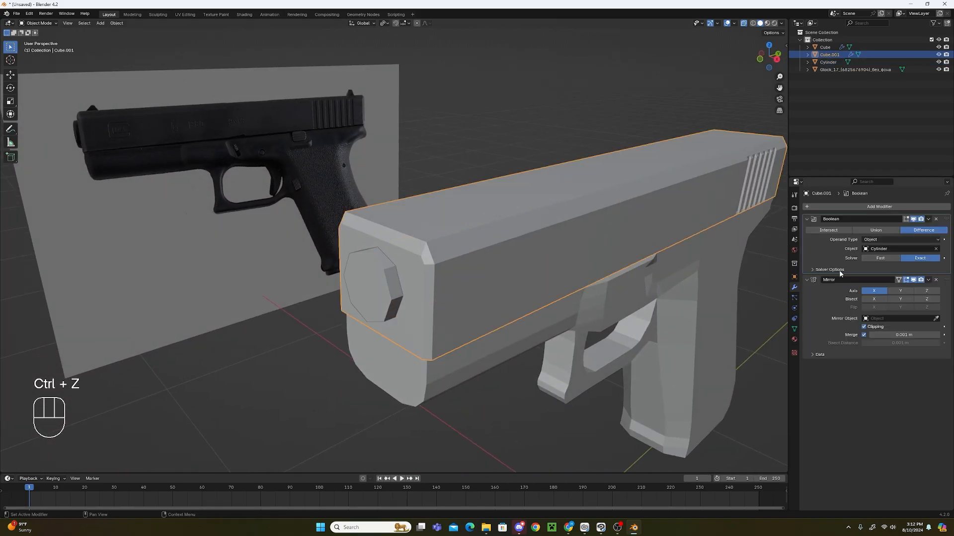
{"action": "left_click", "coordinate": [816, 218]}
{"action": "key", "text": "ctrl+a"}
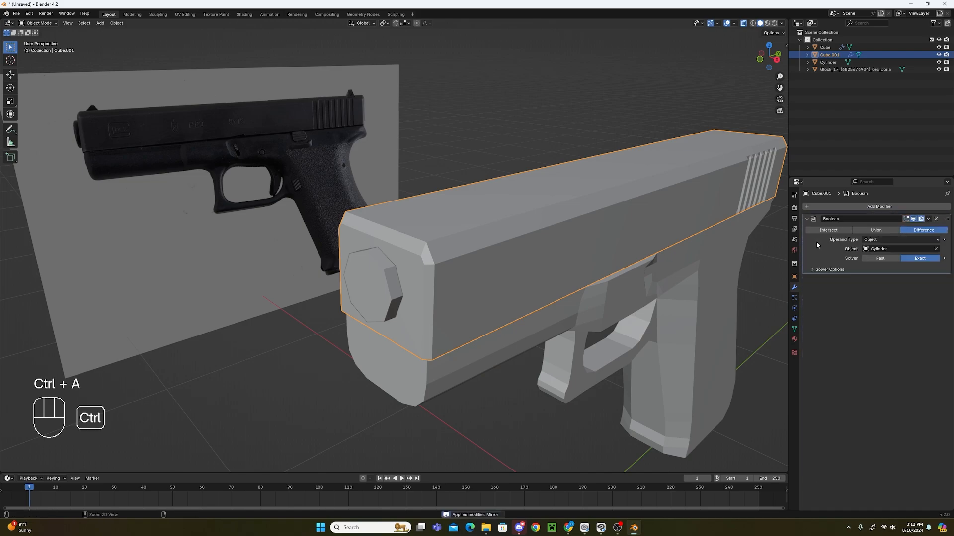
{"action": "key", "text": "ctrl+a"}
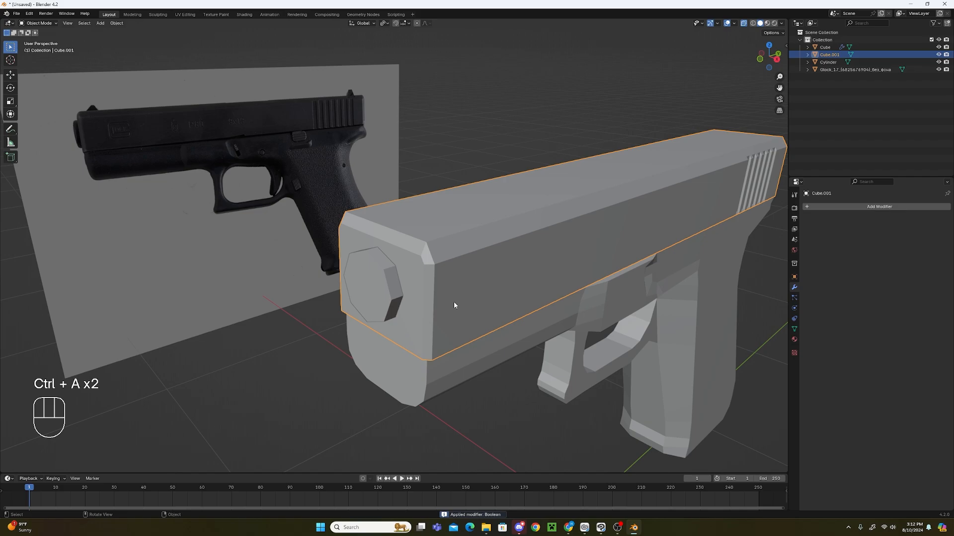
Hide the cutting cylinder and open the slide's mesh in Edit Mode.
{"action": "left_click", "coordinate": [387, 294]}
{"action": "scroll", "coordinate": [477, 292], "scroll_direction": "up", "scroll_amount": 2}
{"action": "key", "text": "h"}
{"action": "left_click", "coordinate": [481, 292]}
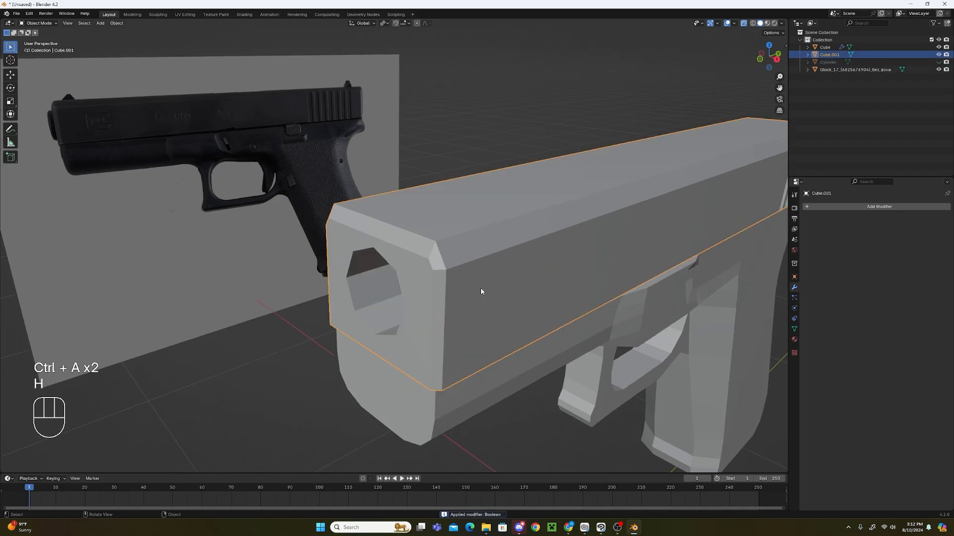
{"action": "left_click", "coordinate": [50, 24]}
{"action": "left_click", "coordinate": [50, 40]}
{"action": "middle_click_drag", "start_coordinate": [485, 174], "coordinate": [575, 221]}
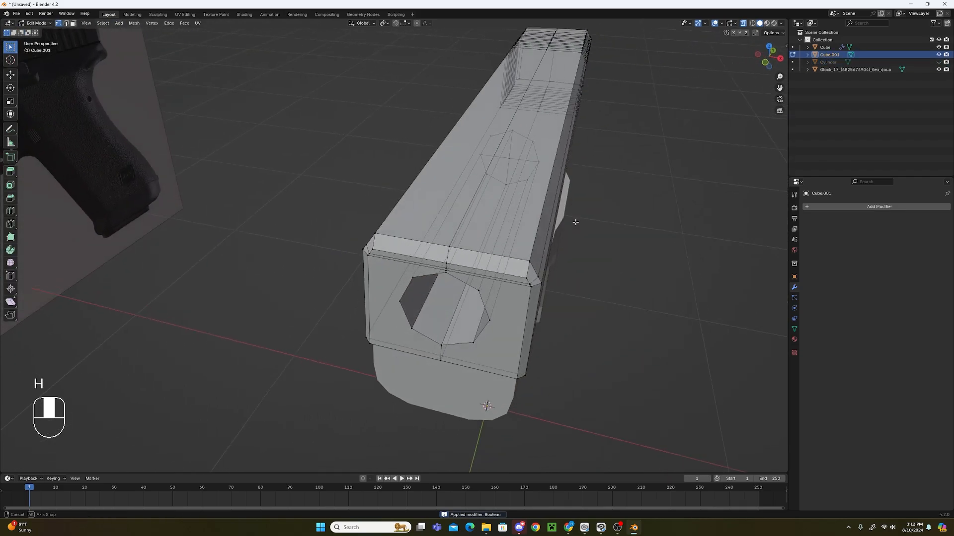
{"action": "left_click", "coordinate": [389, 228]}
{"action": "middle_click_drag", "start_coordinate": [390, 228], "coordinate": [511, 197]}
{"action": "key", "text": "g"}
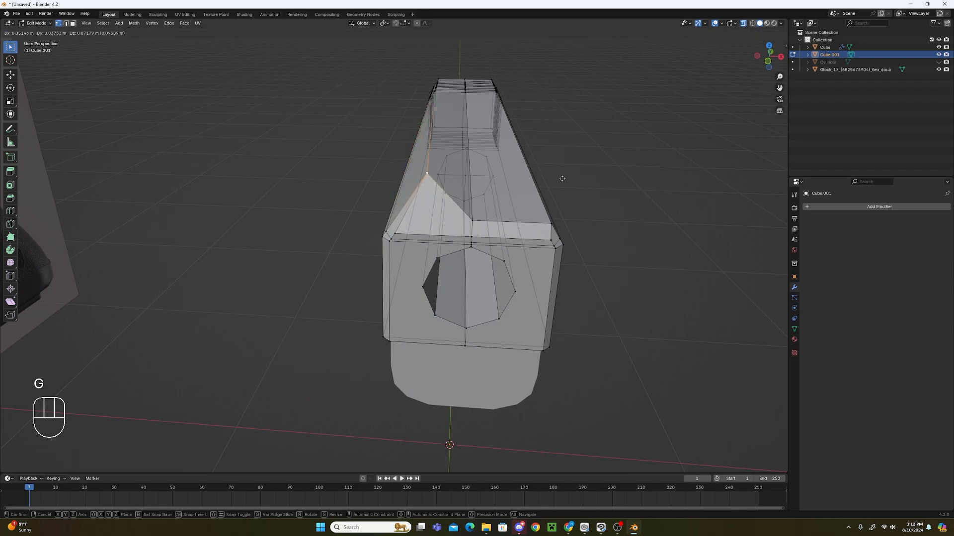
{"action": "right_click", "coordinate": [551, 164]}
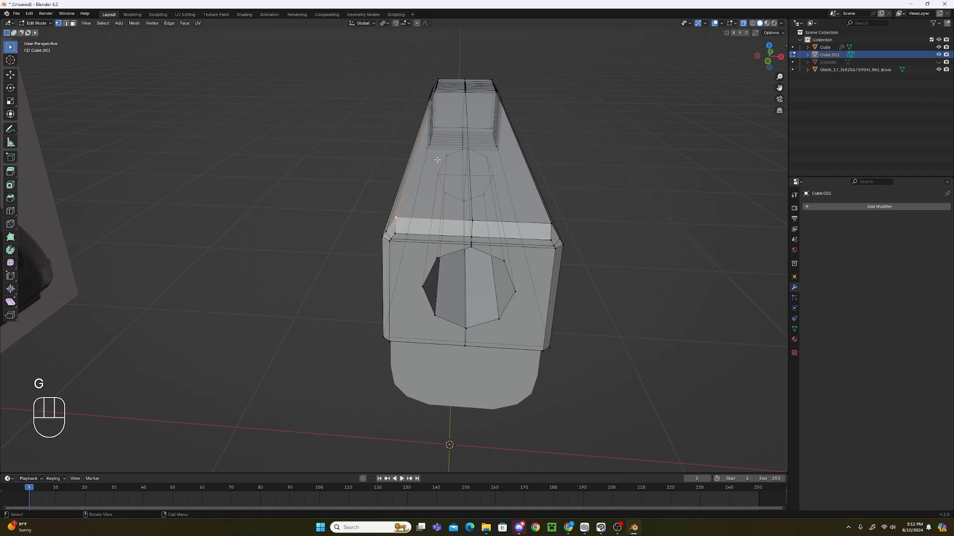
{"action": "key", "text": "b"}
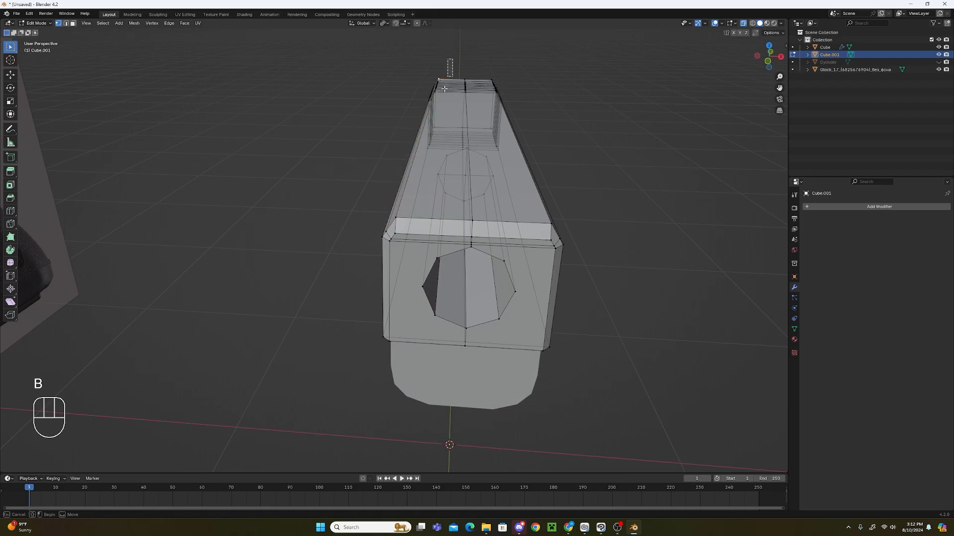
{"action": "left_click_drag", "start_coordinate": [451, 59], "coordinate": [383, 357]}
{"action": "left_click", "coordinate": [684, 258]}
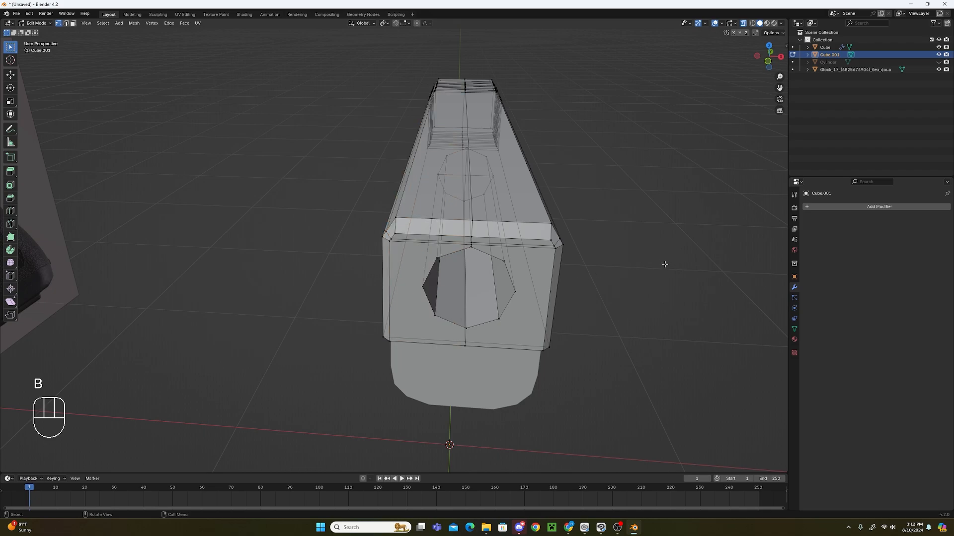
{"action": "scroll", "coordinate": [664, 264], "scroll_direction": "up", "scroll_amount": 1}
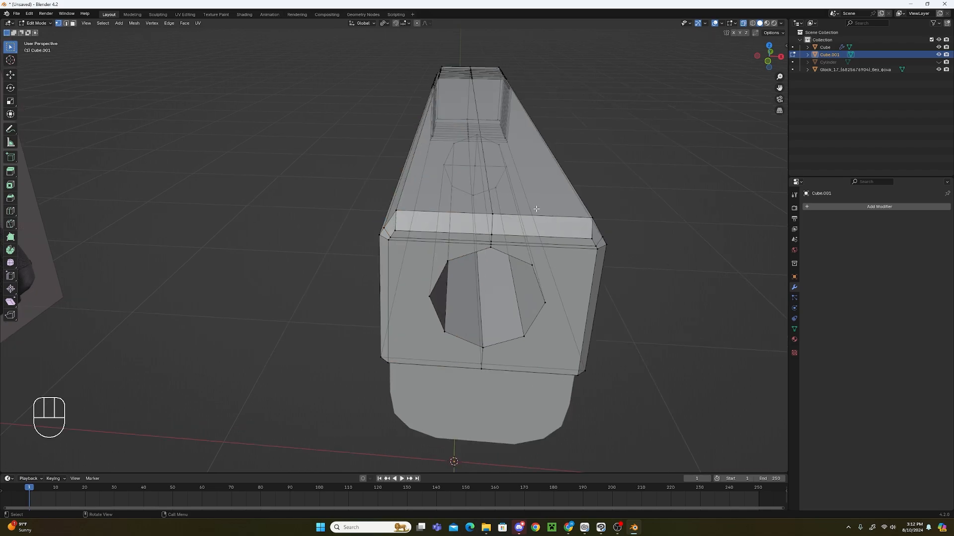
{"action": "left_click", "coordinate": [383, 228]}
{"action": "left_click", "coordinate": [396, 212]}
{"action": "key", "text": "g"}
{"action": "right_click", "coordinate": [559, 153]}
{"action": "scroll", "coordinate": [586, 202], "scroll_direction": "down", "scroll_amount": 4}
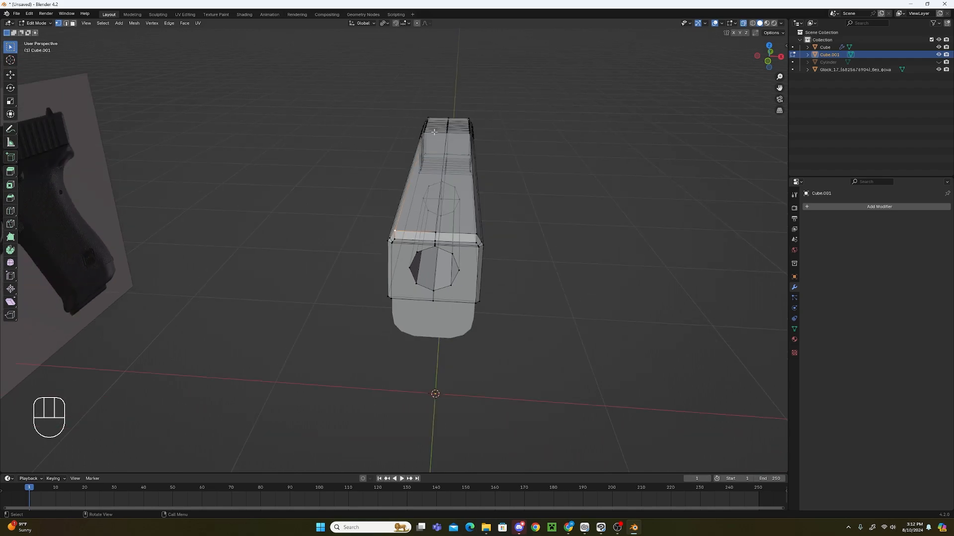
In front orthographic view, delete all slide vertices on the negative X side of the centre line.
{"action": "key", "text": "KP_1"}
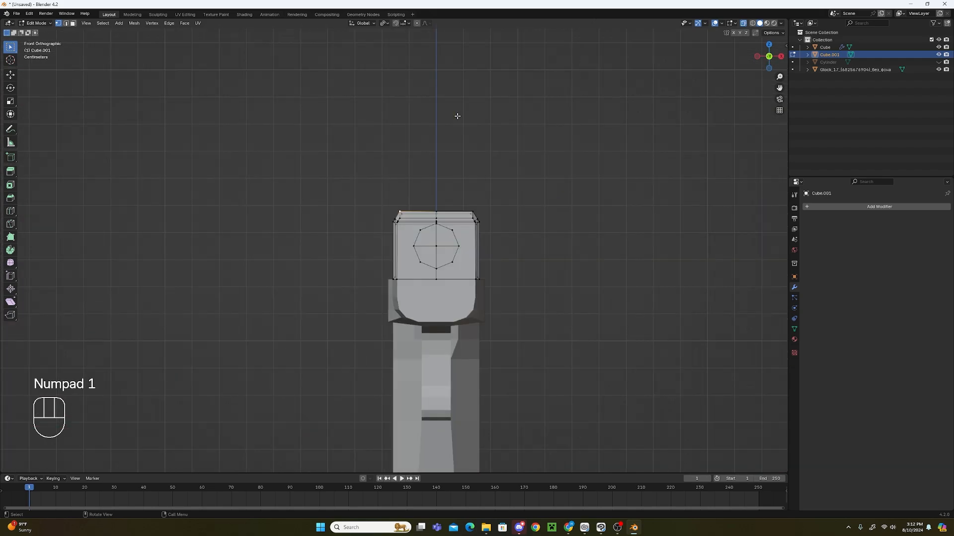
{"action": "key", "text": "b"}
{"action": "left_click_drag", "start_coordinate": [398, 156], "coordinate": [348, 353]}
{"action": "scroll", "coordinate": [465, 199], "scroll_direction": "up", "scroll_amount": 5}
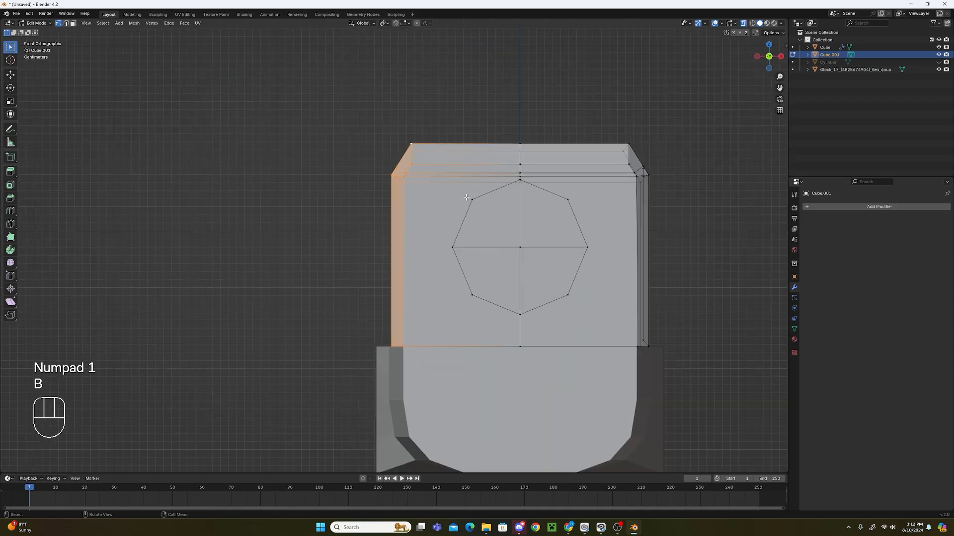
{"action": "key", "text": "x"}
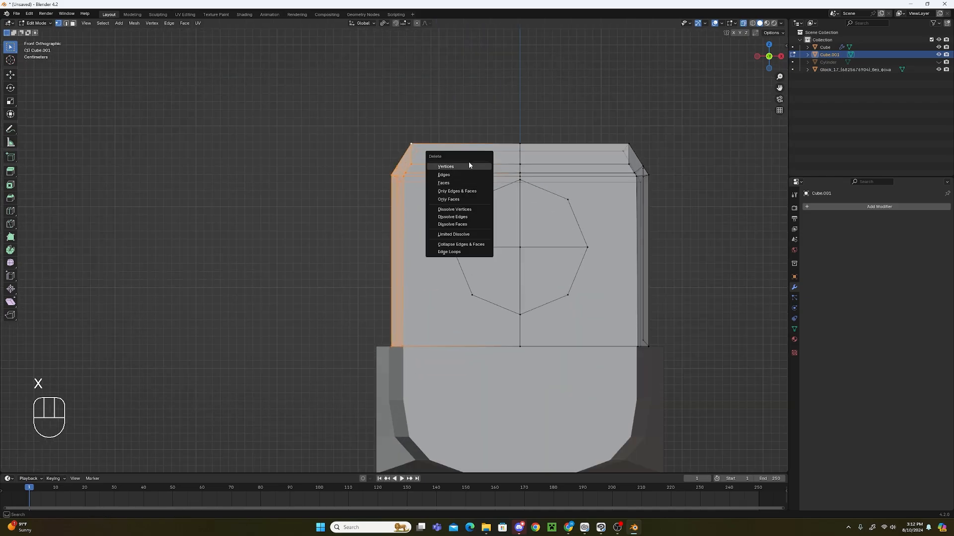
{"action": "left_click", "coordinate": [469, 161]}
{"action": "left_click_drag", "start_coordinate": [487, 160], "coordinate": [390, 372]}
{"action": "key", "text": "x"}
{"action": "left_click", "coordinate": [515, 234]}
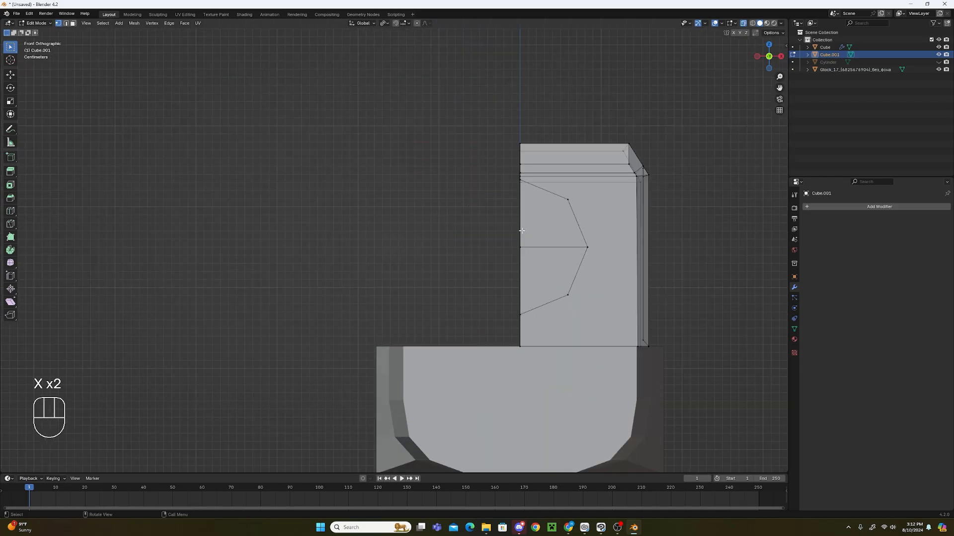
Add a Mirror modifier on the X axis to the half slide and enable Clipping.
{"action": "middle_click_drag", "start_coordinate": [514, 234], "coordinate": [628, 334]}
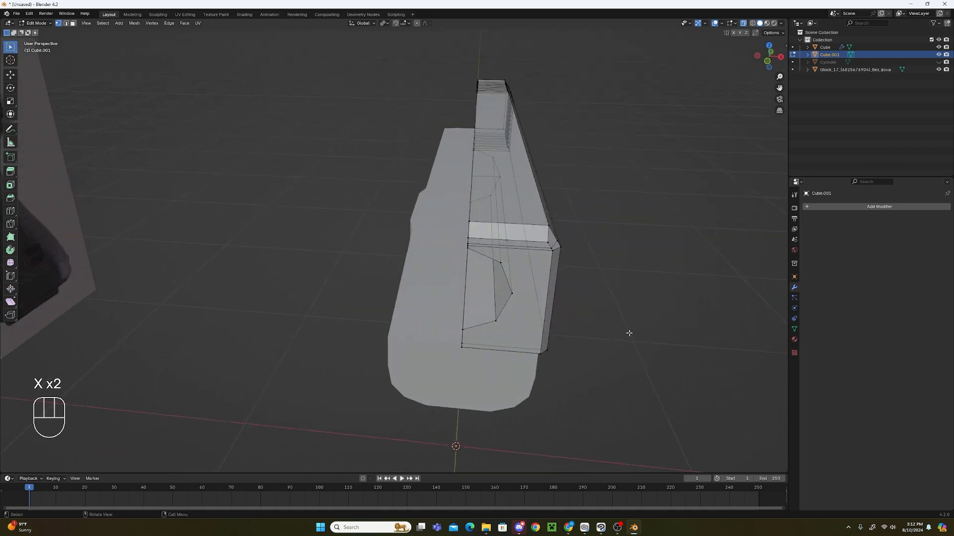
{"action": "left_click", "coordinate": [874, 207]}
{"action": "mouse_move", "coordinate": [874, 207]}
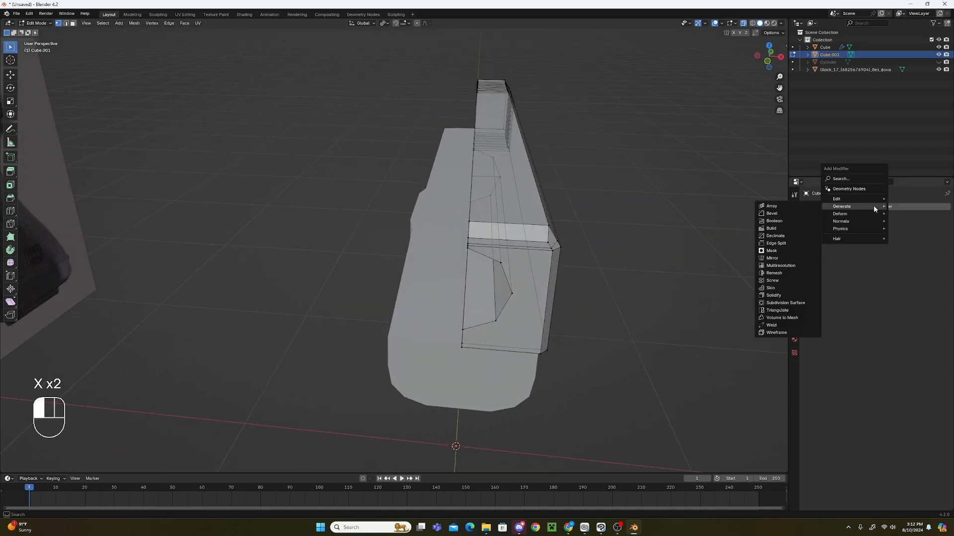
{"action": "left_click", "coordinate": [797, 257]}
{"action": "left_click", "coordinate": [863, 266]}
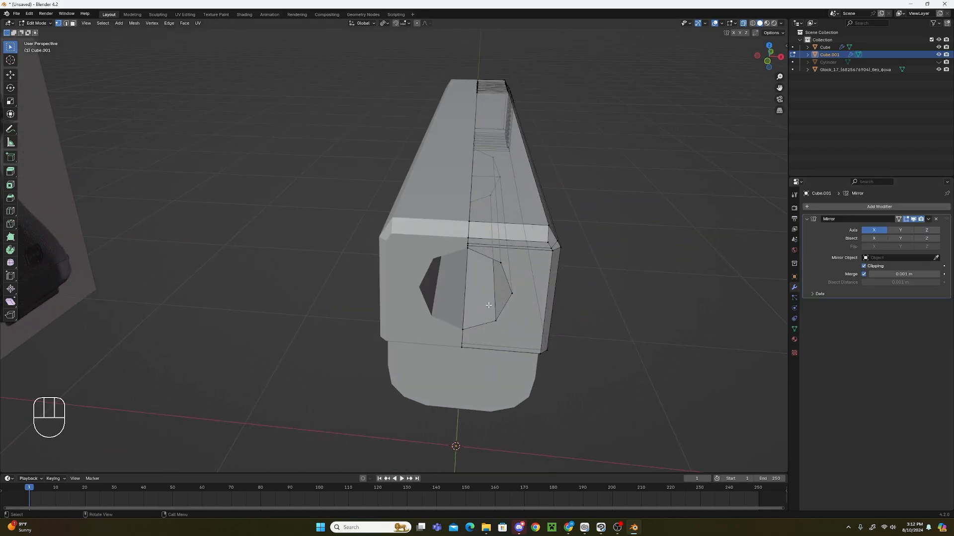
Turn off X-ray display and view the bore opening in the slide's front face.
{"action": "scroll", "coordinate": [596, 300], "scroll_direction": "up", "scroll_amount": 3}
{"action": "middle_click_drag", "start_coordinate": [596, 300], "coordinate": [429, 242], "text": "shift"}
{"action": "scroll", "coordinate": [429, 242], "scroll_direction": "up", "scroll_amount": 2}
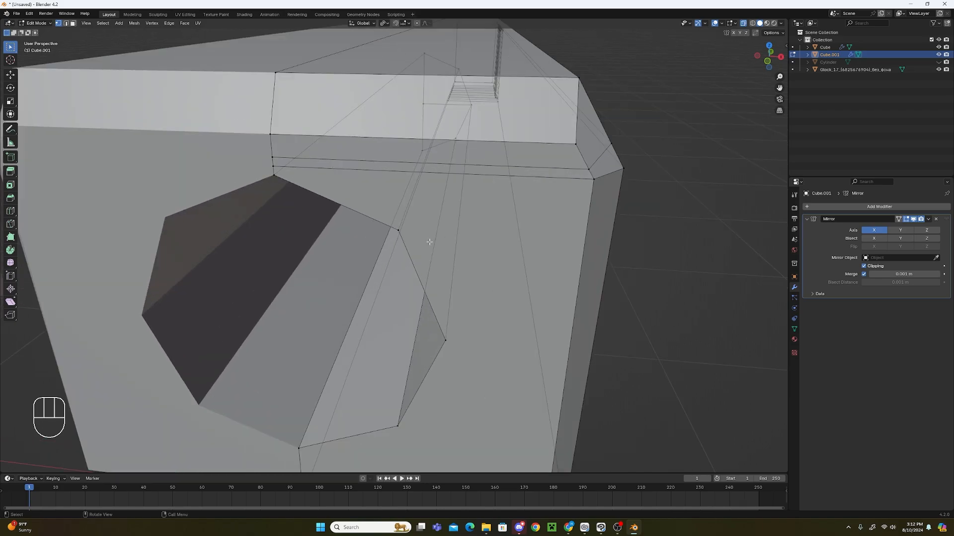
{"action": "left_click", "coordinate": [742, 23]}
{"action": "scroll", "coordinate": [464, 288], "scroll_direction": "down", "scroll_amount": 4}
{"action": "middle_click_drag", "start_coordinate": [463, 288], "coordinate": [435, 260]}
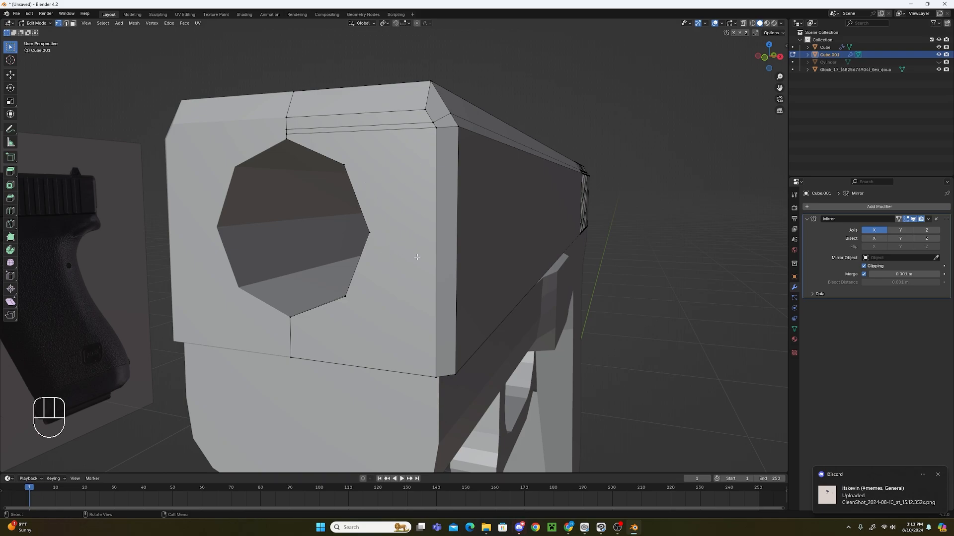
Try to triangulate the slide's front face from the bore's outer side vertex.
{"action": "middle_click_drag", "start_coordinate": [360, 231], "coordinate": [492, 349]}
{"action": "left_click", "coordinate": [470, 369]}
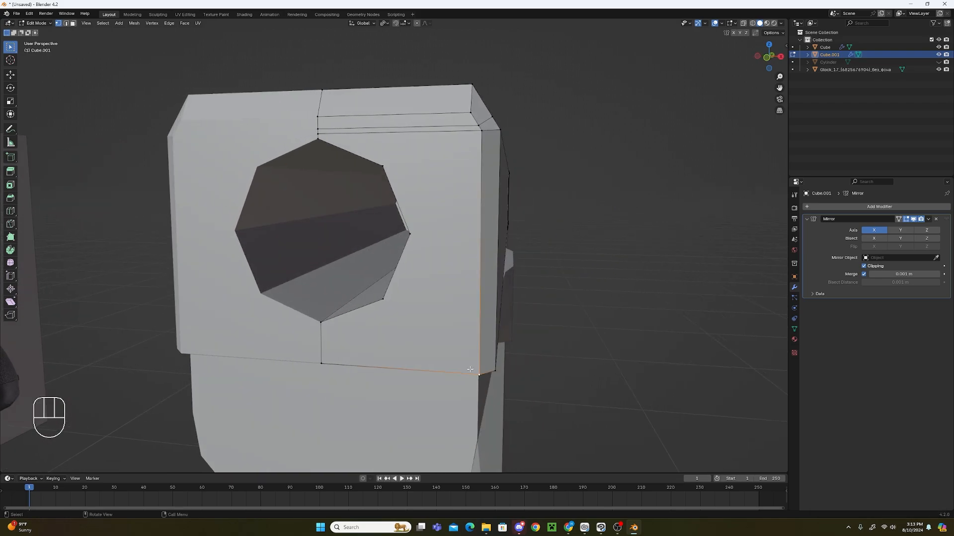
{"action": "middle_click_drag", "start_coordinate": [415, 234], "coordinate": [458, 243]}
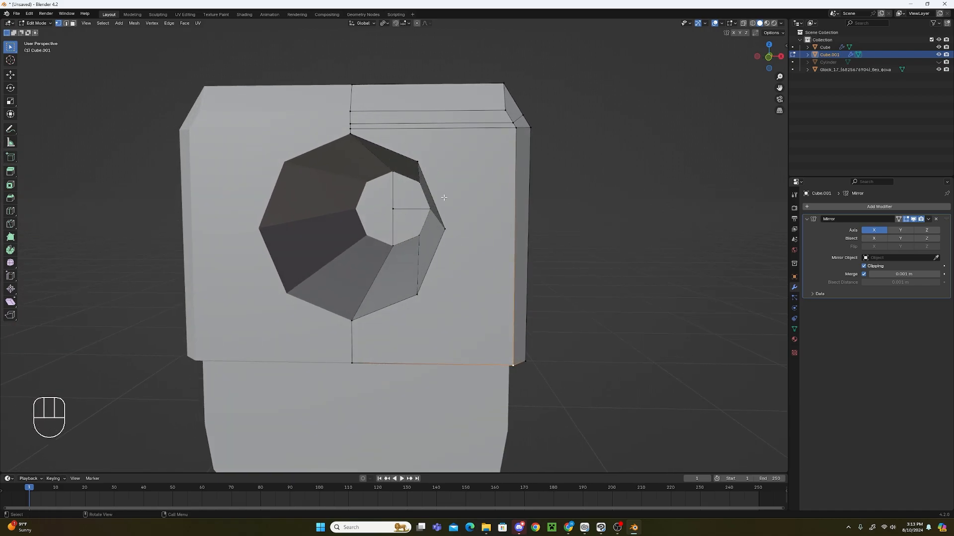
{"action": "left_click", "coordinate": [445, 221]}
{"action": "middle_click_drag", "start_coordinate": [551, 242], "coordinate": [507, 243]}
{"action": "key", "text": "ctrl+t"}
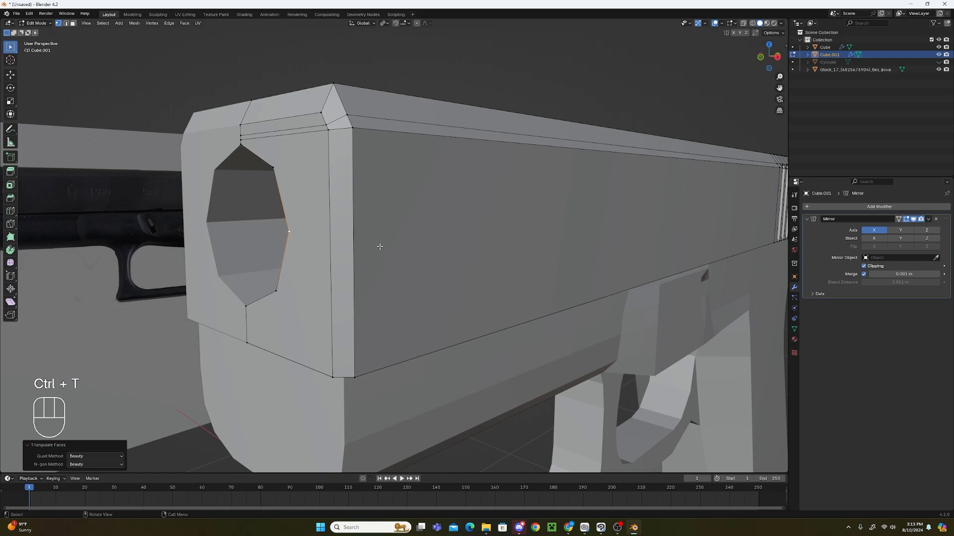
Add one lengthwise loop cut along the slide's side, flatten it to 0 along Z and adjust its height to the bore's side vertex.
{"action": "key", "text": "ctrl+r"}
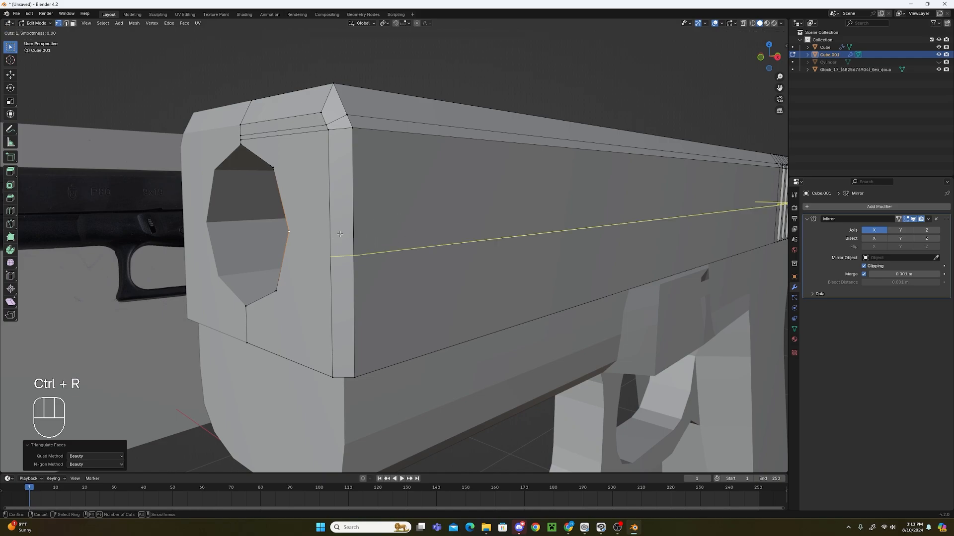
{"action": "left_click", "coordinate": [340, 234]}
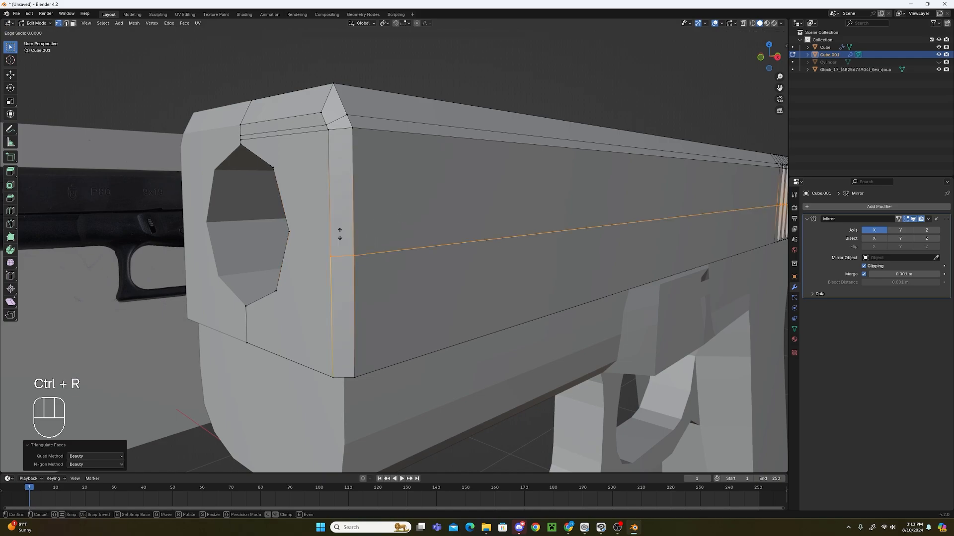
{"action": "key", "text": "s"}
{"action": "key", "text": "z"}
{"action": "right_click", "coordinate": [366, 244]}
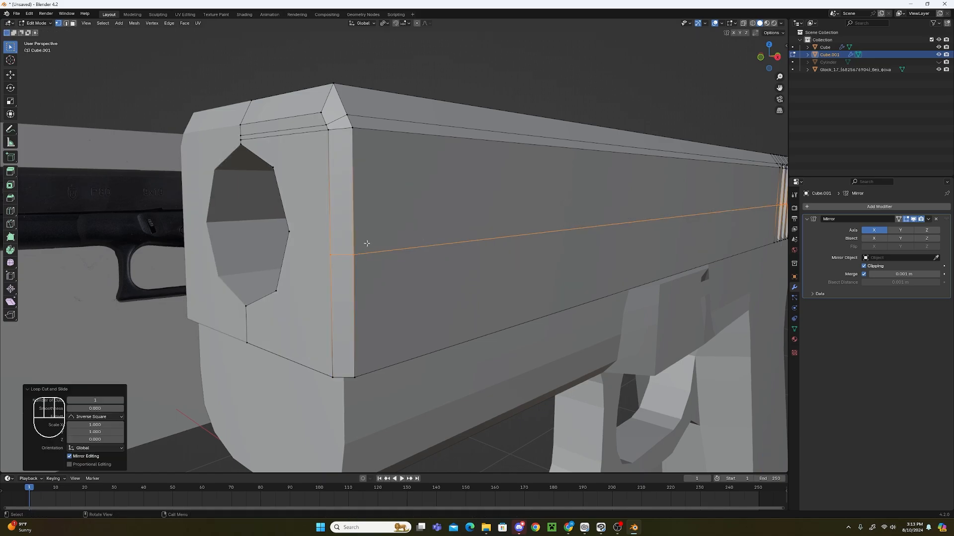
{"action": "key", "text": "g"}
{"action": "key", "text": "z"}
{"action": "left_click", "coordinate": [353, 250]}
Connect the loop cut's front vertex to the bore's outer side vertex with an edge across the front face.
{"action": "middle_click_drag", "start_coordinate": [353, 250], "coordinate": [453, 262]}
{"action": "left_click", "coordinate": [425, 225], "text": "shift"}
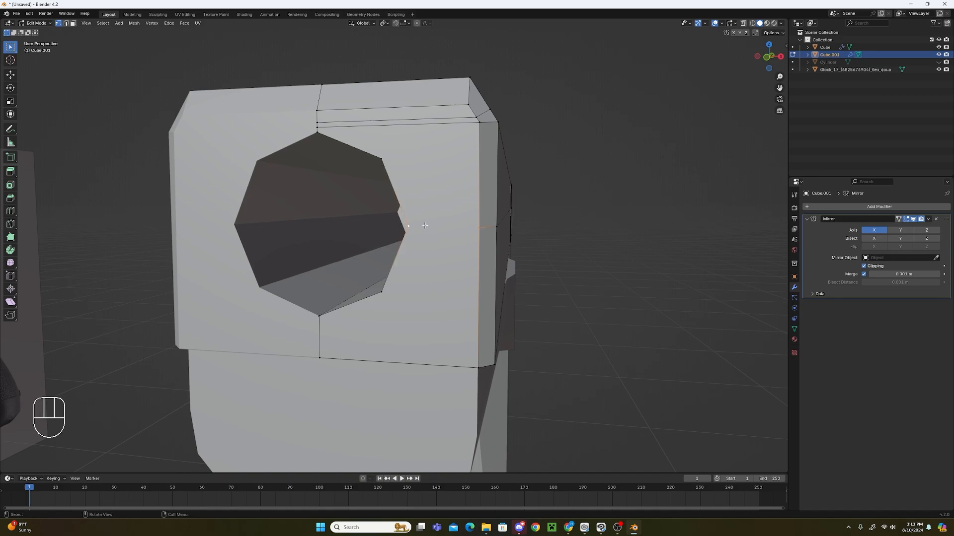
{"action": "scroll", "coordinate": [534, 239], "scroll_direction": "down", "scroll_amount": 5}
{"action": "middle_click_drag", "start_coordinate": [600, 266], "coordinate": [480, 266]}
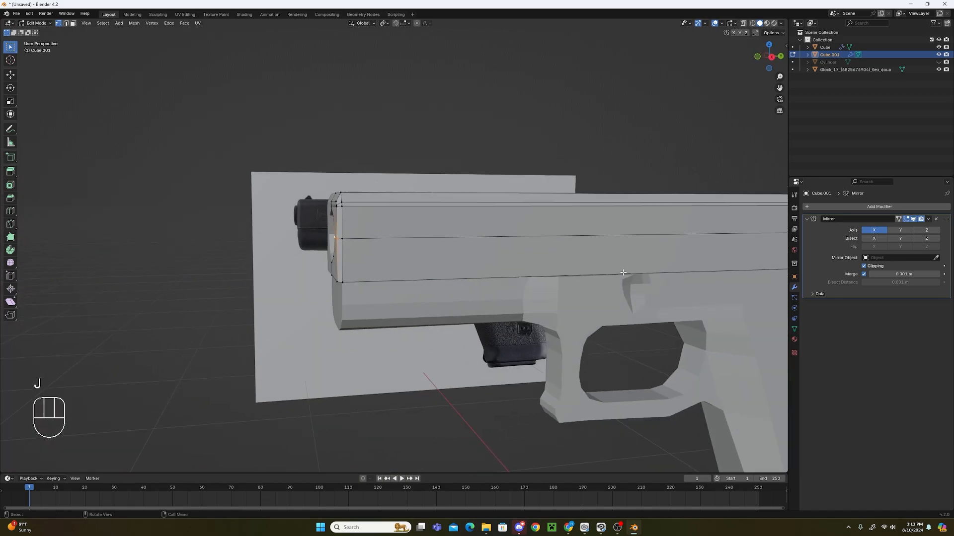
Connect the bore's lower diagonal vertex to the lower outer corner of the slide's front face.
{"action": "scroll", "coordinate": [480, 267], "scroll_direction": "down", "scroll_amount": 3}
{"action": "middle_click_drag", "start_coordinate": [691, 263], "coordinate": [328, 297], "text": "shift"}
{"action": "scroll", "coordinate": [402, 293], "scroll_direction": "up", "scroll_amount": 2}
{"action": "middle_click_drag", "start_coordinate": [251, 286], "coordinate": [484, 253]}
{"action": "scroll", "coordinate": [442, 299], "scroll_direction": "up", "scroll_amount": 4}
{"action": "scroll", "coordinate": [441, 299], "scroll_direction": "down", "scroll_amount": 8}
{"action": "middle_click_drag", "start_coordinate": [442, 299], "coordinate": [462, 279], "text": "shift"}
{"action": "scroll", "coordinate": [462, 279], "scroll_direction": "up", "scroll_amount": 10}
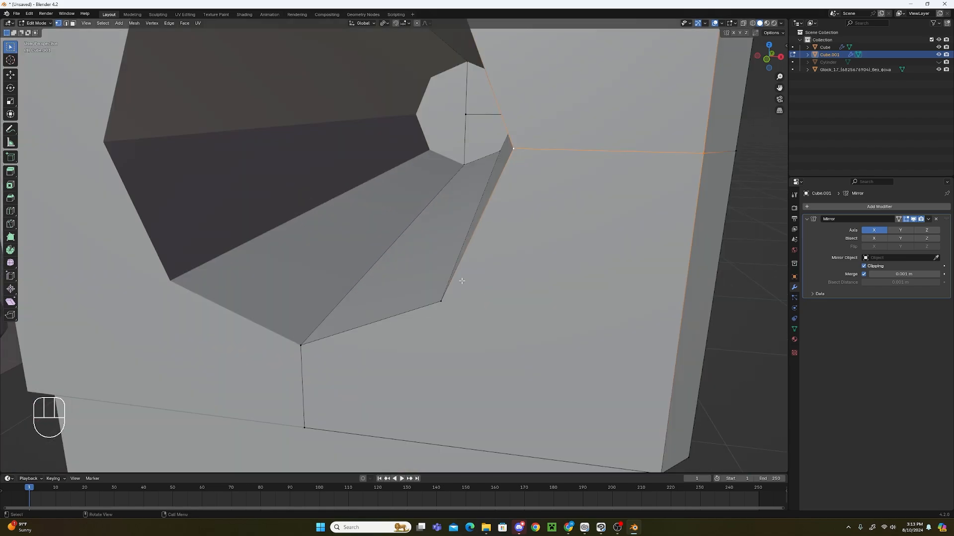
{"action": "scroll", "coordinate": [449, 278], "scroll_direction": "down", "scroll_amount": 5}
{"action": "left_click", "coordinate": [419, 267]}
{"action": "left_click", "coordinate": [487, 321], "text": "shift"}
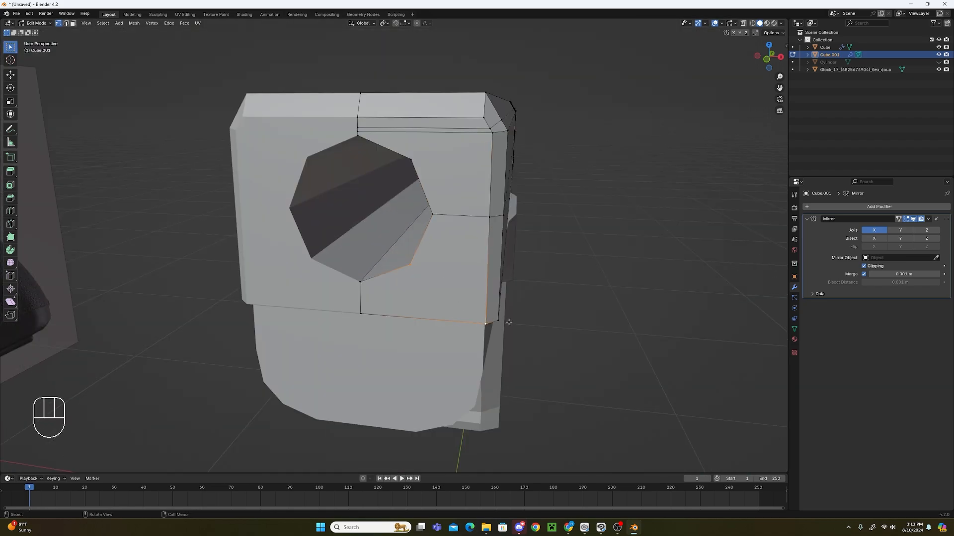
{"action": "key", "text": "j"}
Connect the bore's upper diagonal vertex to the upper outer corner of the slide's front face.
{"action": "middle_click_drag", "start_coordinate": [502, 303], "coordinate": [386, 250], "text": "shift"}
{"action": "left_click", "coordinate": [462, 228], "text": "shift"}
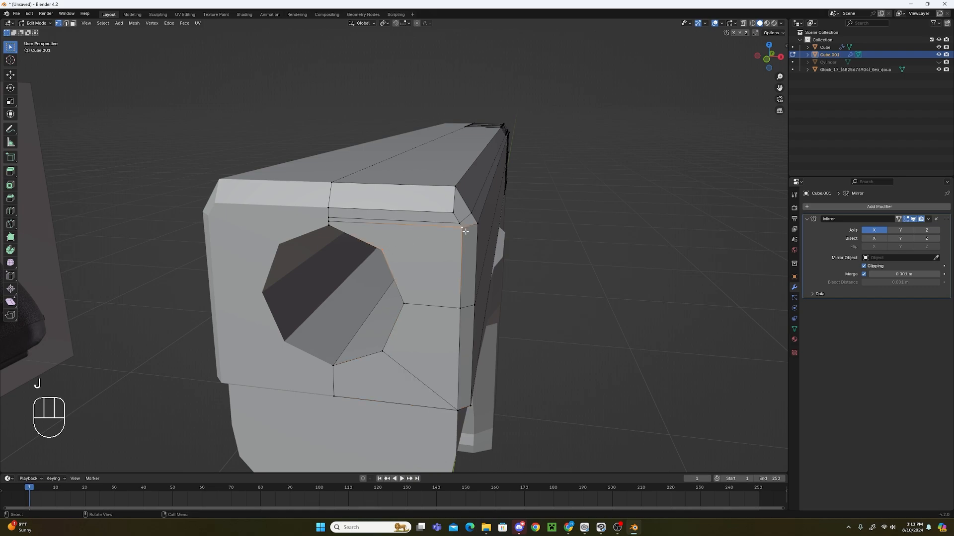
{"action": "key", "text": "j"}
{"action": "left_click", "coordinate": [328, 225]}
{"action": "scroll", "coordinate": [568, 291], "scroll_direction": "down", "scroll_amount": 1}
{"action": "middle_click_drag", "start_coordinate": [497, 240], "coordinate": [548, 323]}
{"action": "scroll", "coordinate": [568, 291], "scroll_direction": "up", "scroll_amount": 3}
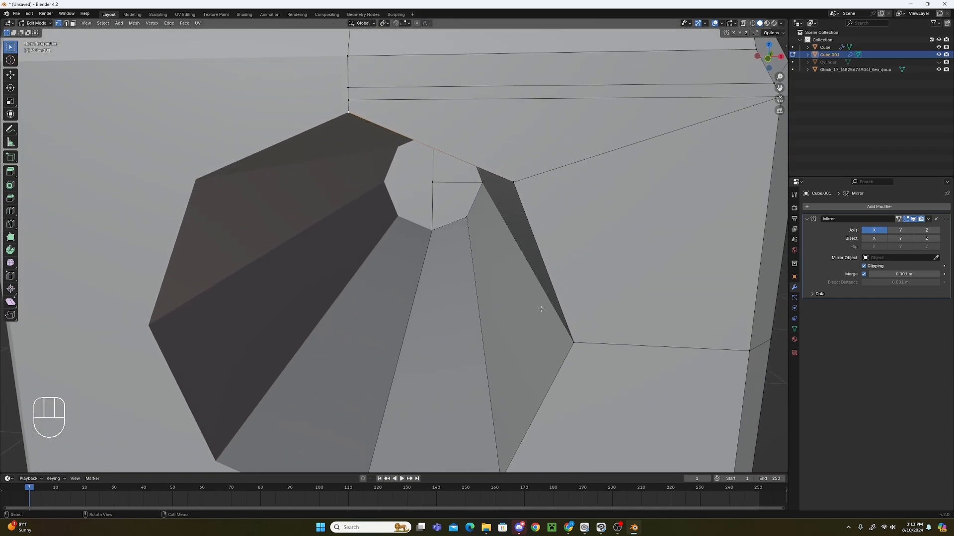
{"action": "key", "text": "g"}
{"action": "right_click", "coordinate": [410, 188]}
Select the whole slide mesh and merge its overlapping vertices by distance at 0.0001 m.
{"action": "key", "text": "a"}
{"action": "left_click", "coordinate": [134, 23]}
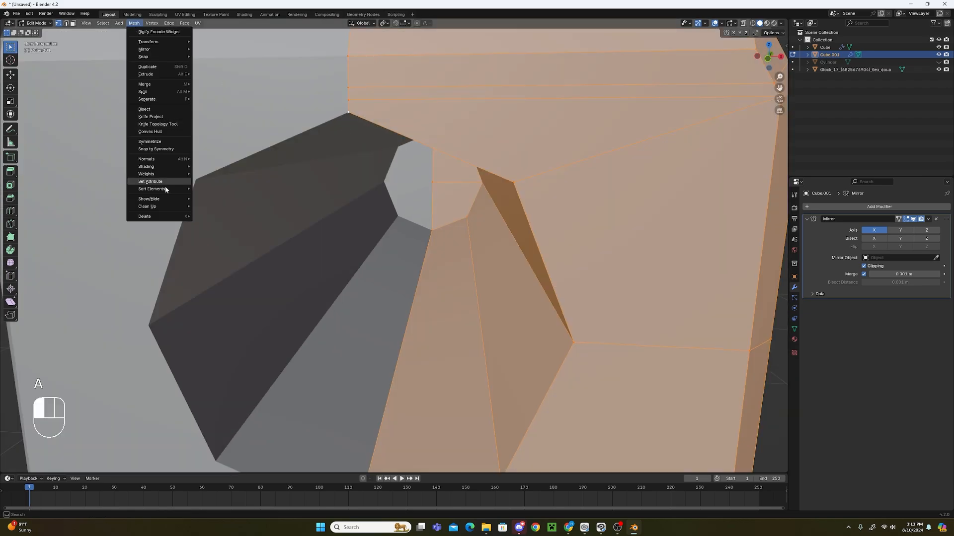
{"action": "mouse_move", "coordinate": [163, 205]}
{"action": "left_click", "coordinate": [248, 264]}
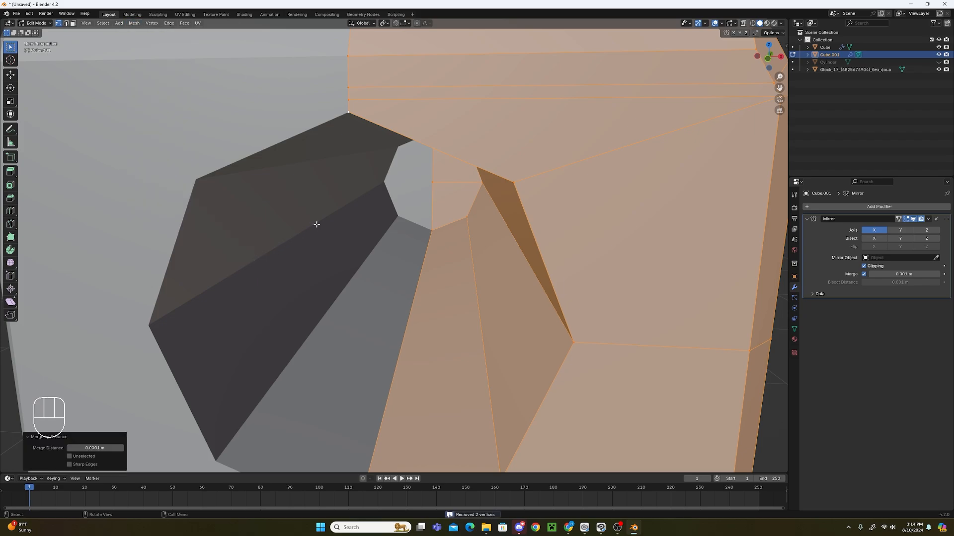
Try to rip the bore's outer side vertex away from the slide's front face, and undo the rip.
{"action": "left_click", "coordinate": [358, 106]}
{"action": "scroll", "coordinate": [439, 167], "scroll_direction": "down", "scroll_amount": 6}
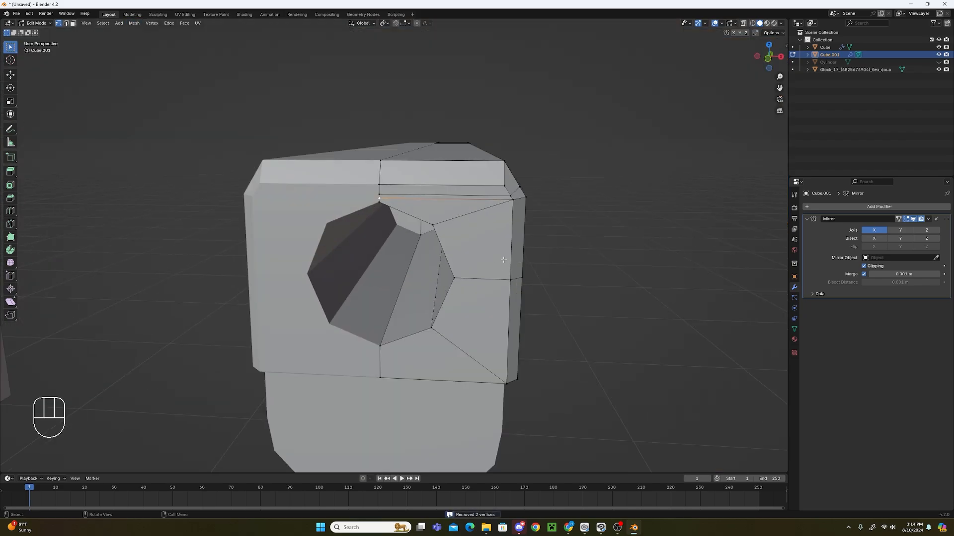
{"action": "scroll", "coordinate": [502, 260], "scroll_direction": "up", "scroll_amount": 6}
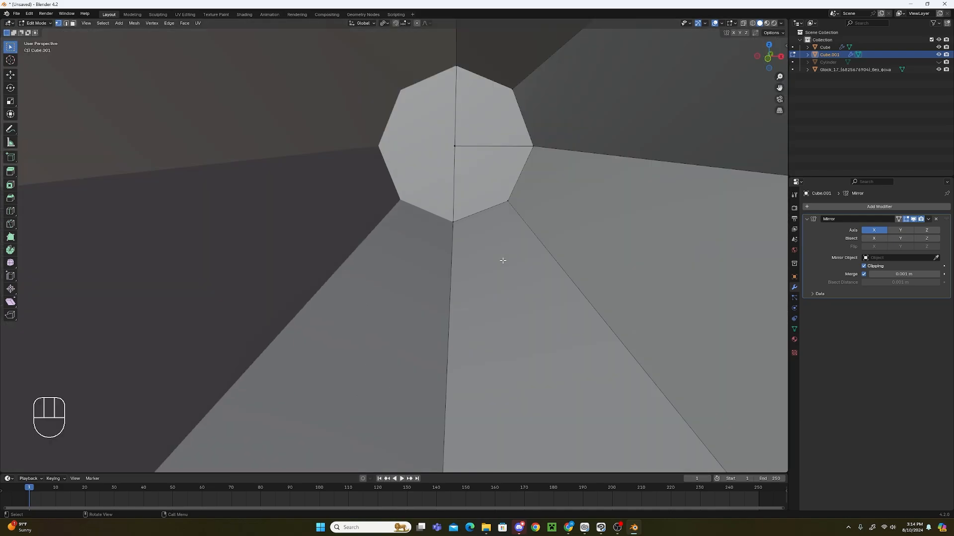
{"action": "scroll", "coordinate": [502, 261], "scroll_direction": "down", "scroll_amount": 6}
{"action": "left_click", "coordinate": [490, 280]}
{"action": "key", "text": "v"}
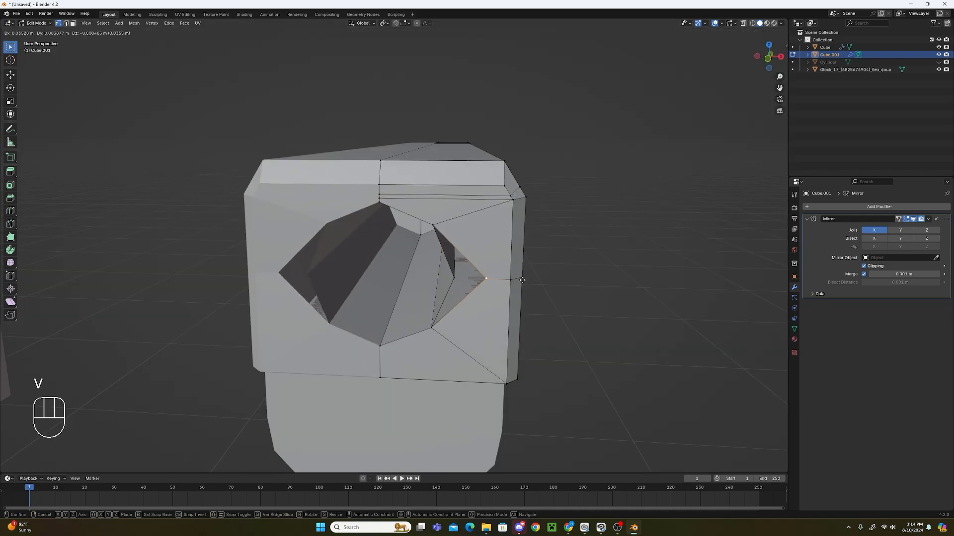
{"action": "right_click", "coordinate": [506, 280]}
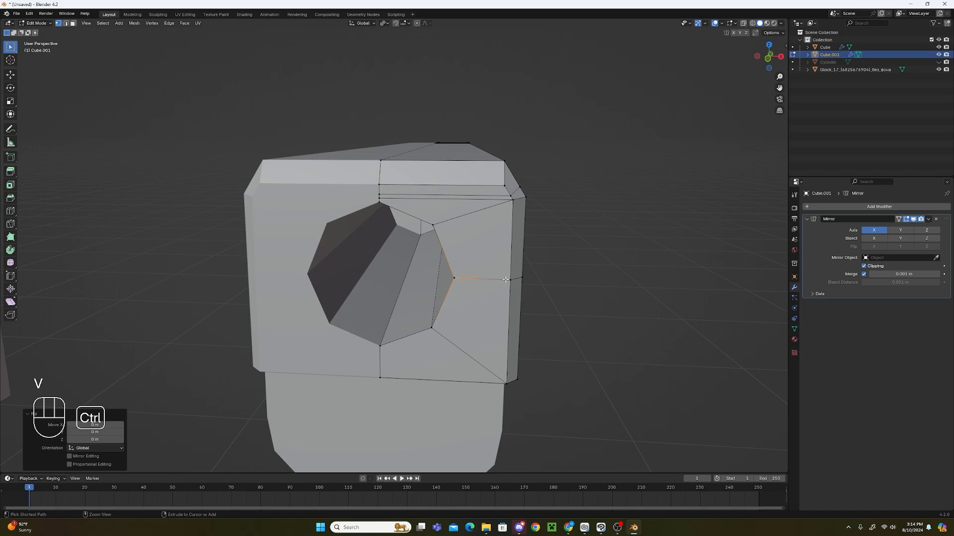
{"action": "key", "text": "ctrl+z"}
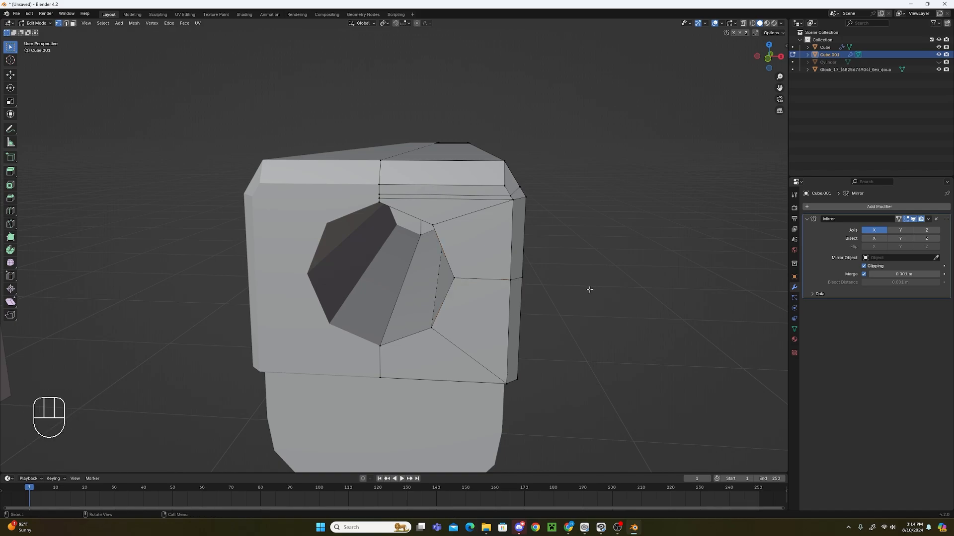
Return the slide to Object Mode and select the pistol's lower frame and grip.
{"action": "scroll", "coordinate": [537, 278], "scroll_direction": "down", "scroll_amount": 5}
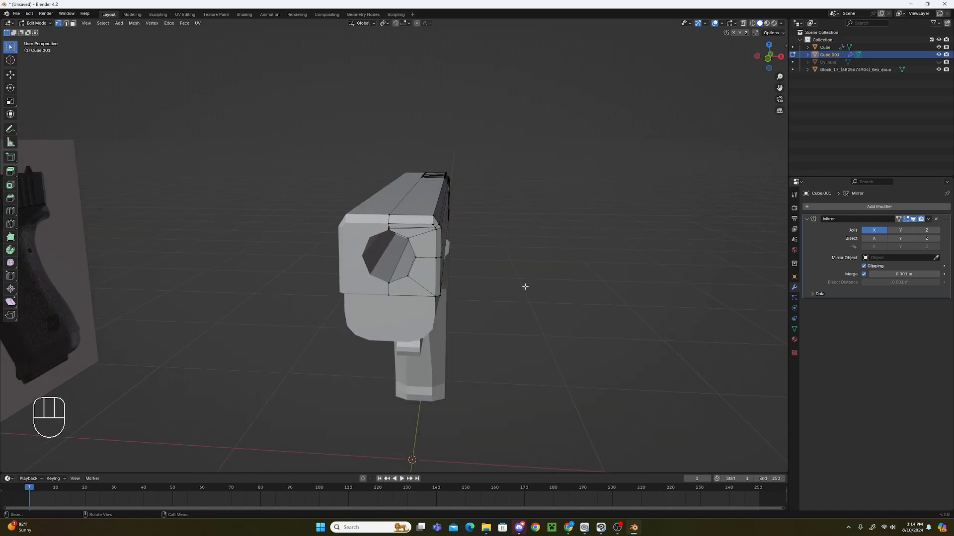
{"action": "middle_click_drag", "start_coordinate": [523, 285], "coordinate": [82, 86]}
{"action": "scroll", "coordinate": [366, 302], "scroll_direction": "up", "scroll_amount": 2}
{"action": "left_click", "coordinate": [44, 25]}
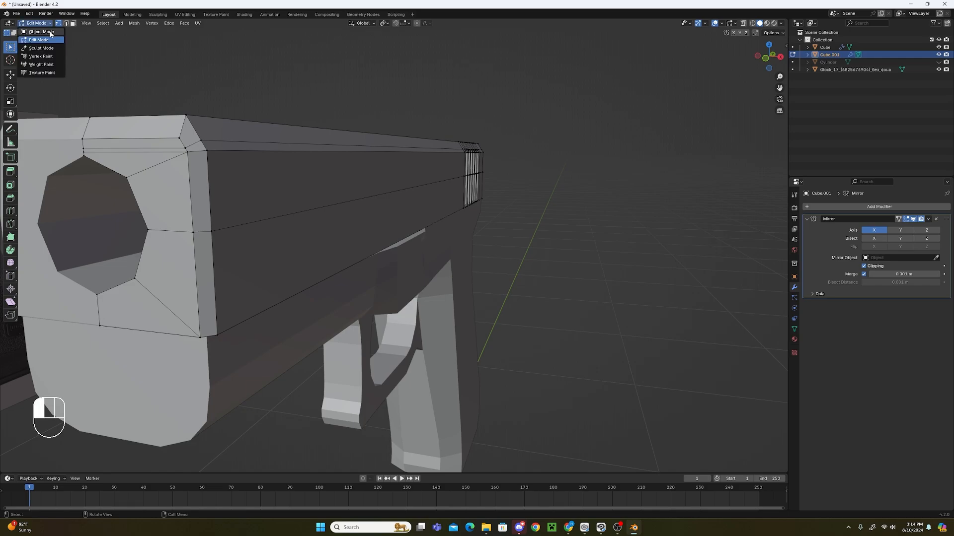
{"action": "left_click", "coordinate": [46, 34]}
{"action": "scroll", "coordinate": [490, 333], "scroll_direction": "down", "scroll_amount": 5}
{"action": "middle_click_drag", "start_coordinate": [490, 333], "coordinate": [421, 313]}
{"action": "left_click", "coordinate": [428, 319]}
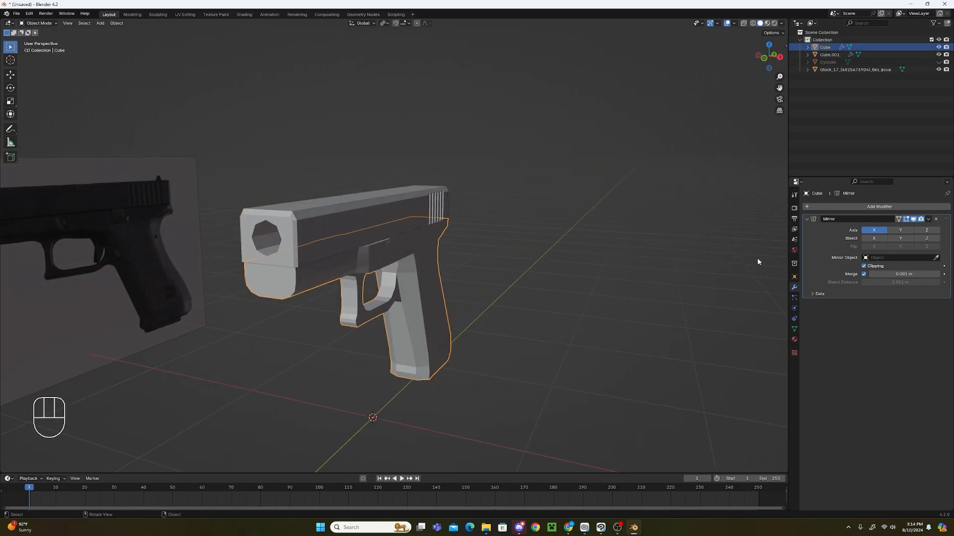
Examine the pistol's frame, trigger guard and slide from the front and from the side.
{"action": "scroll", "coordinate": [472, 239], "scroll_direction": "up", "scroll_amount": 1}
{"action": "middle_click_drag", "start_coordinate": [472, 239], "coordinate": [510, 234], "text": "shift"}
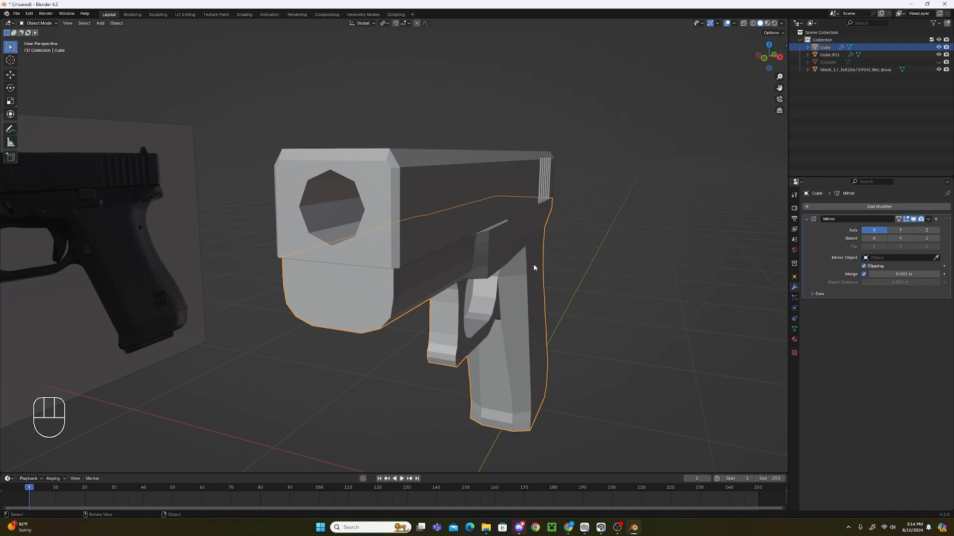
{"action": "middle_click_drag", "start_coordinate": [533, 267], "coordinate": [557, 264]}
{"action": "scroll", "coordinate": [422, 278], "scroll_direction": "up", "scroll_amount": 1}
{"action": "middle_click_drag", "start_coordinate": [421, 278], "coordinate": [568, 311]}
{"action": "scroll", "coordinate": [497, 310], "scroll_direction": "up", "scroll_amount": 2}
{"action": "scroll", "coordinate": [567, 309], "scroll_direction": "up", "scroll_amount": 1}
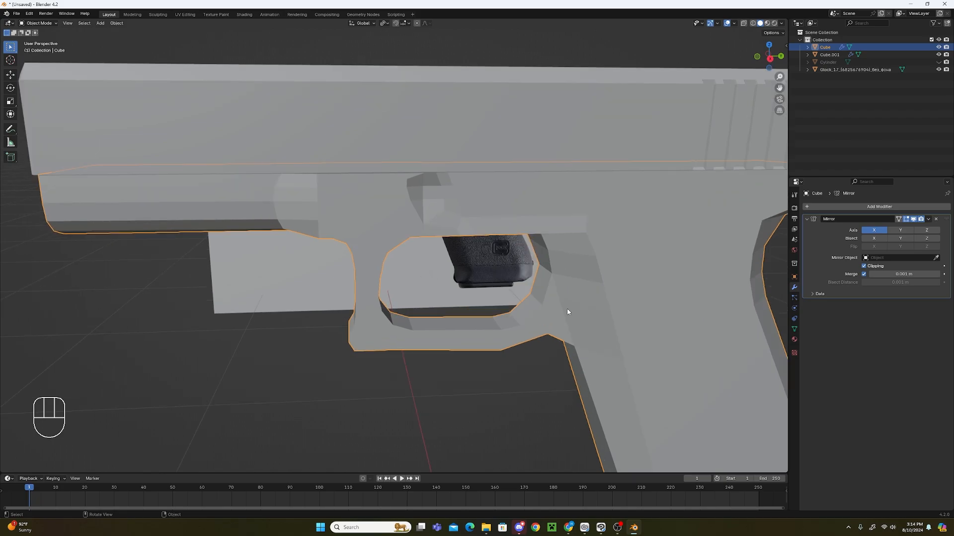
{"action": "scroll", "coordinate": [520, 346], "scroll_direction": "down", "scroll_amount": 4}
{"action": "scroll", "coordinate": [532, 349], "scroll_direction": "up", "scroll_amount": 3}
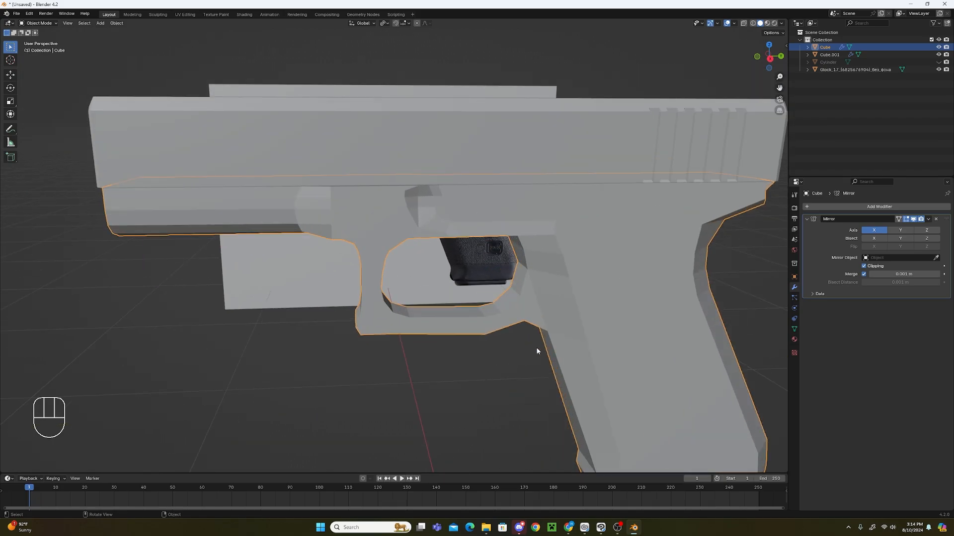
{"action": "middle_click_drag", "start_coordinate": [537, 349], "coordinate": [392, 269]}
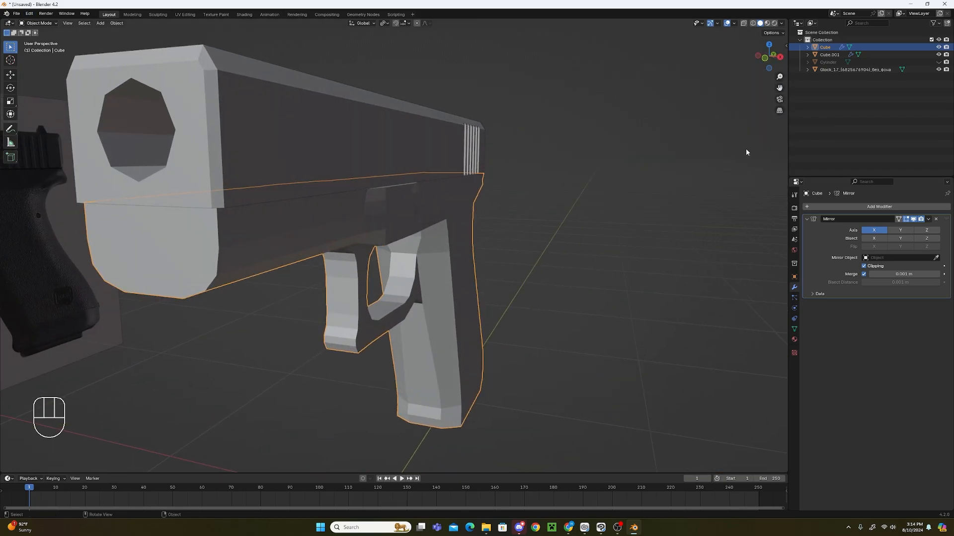
Add a Subdivision Surface modifier to the slide and check its smoothing at the front and rear.
{"action": "left_click", "coordinate": [470, 154]}
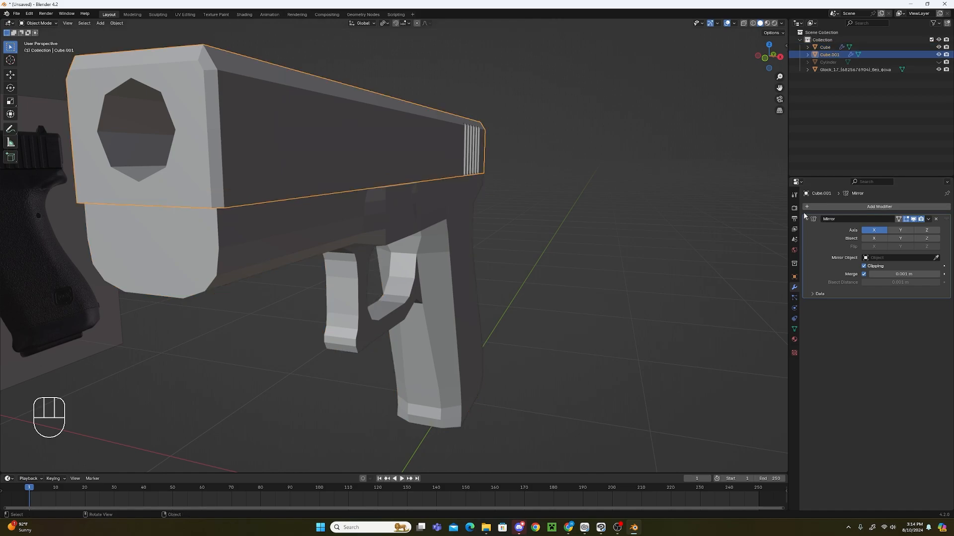
{"action": "left_click", "coordinate": [888, 207]}
{"action": "mouse_move", "coordinate": [888, 206]}
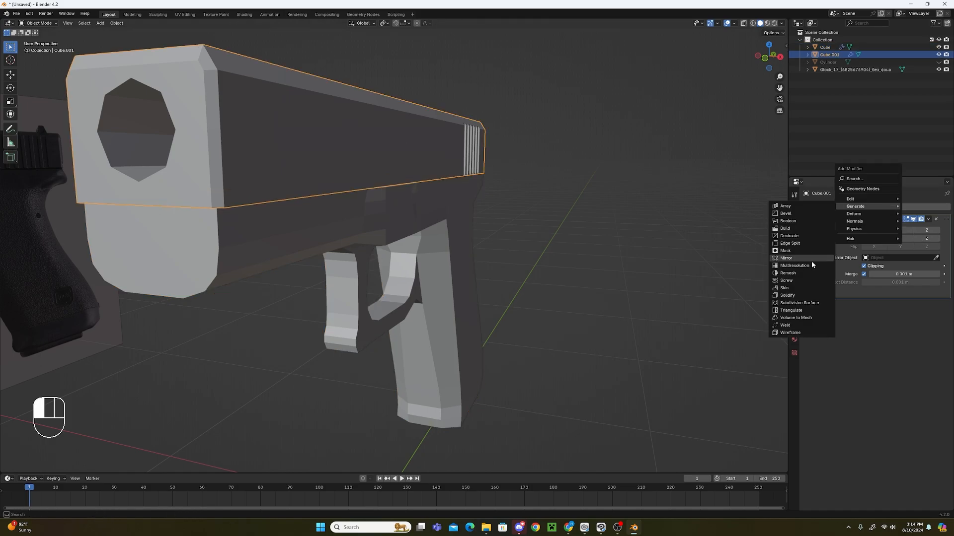
{"action": "left_click", "coordinate": [819, 302]}
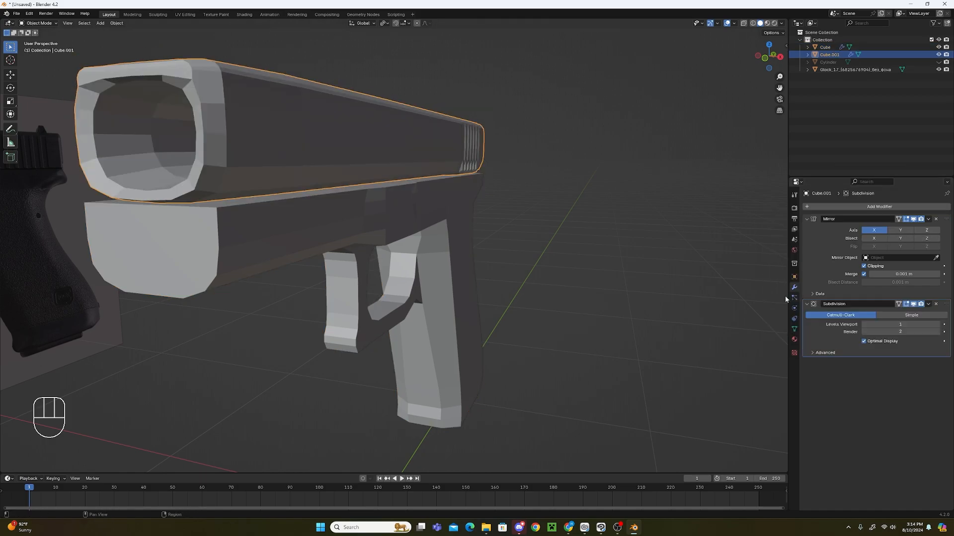
{"action": "middle_click_drag", "start_coordinate": [785, 296], "coordinate": [476, 198]}
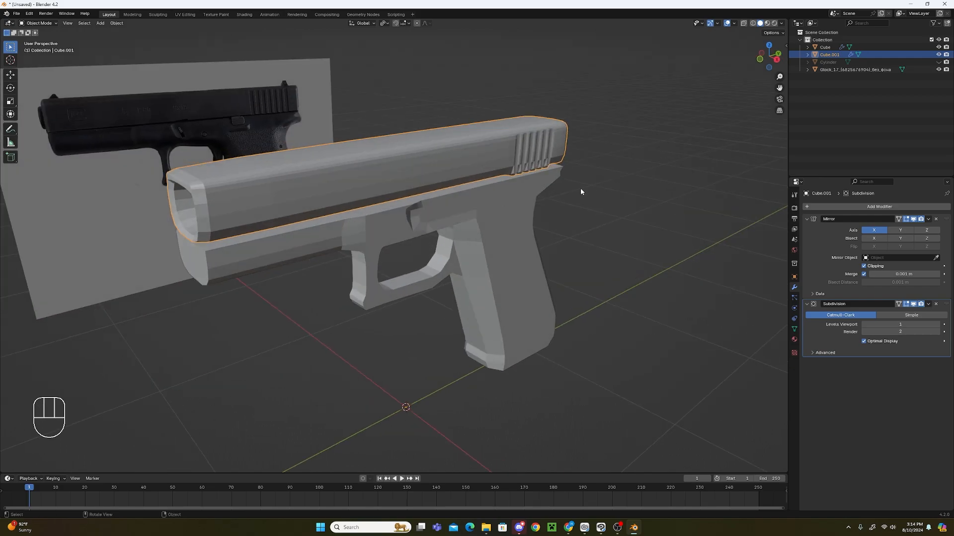
{"action": "middle_click_drag", "start_coordinate": [580, 191], "coordinate": [481, 184]}
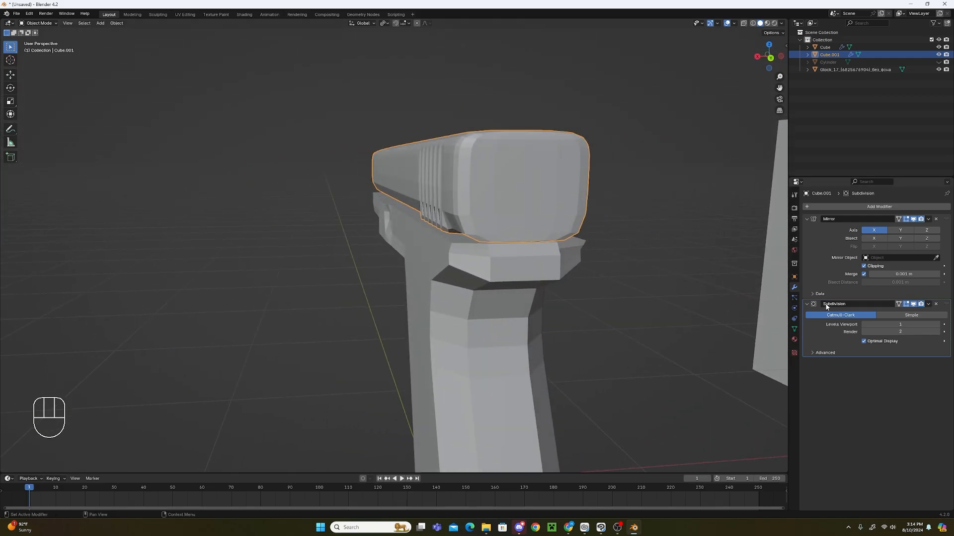
Turn off the Subdivision modifier's viewport display and put the slide in Edit Mode.
{"action": "left_click", "coordinate": [914, 304]}
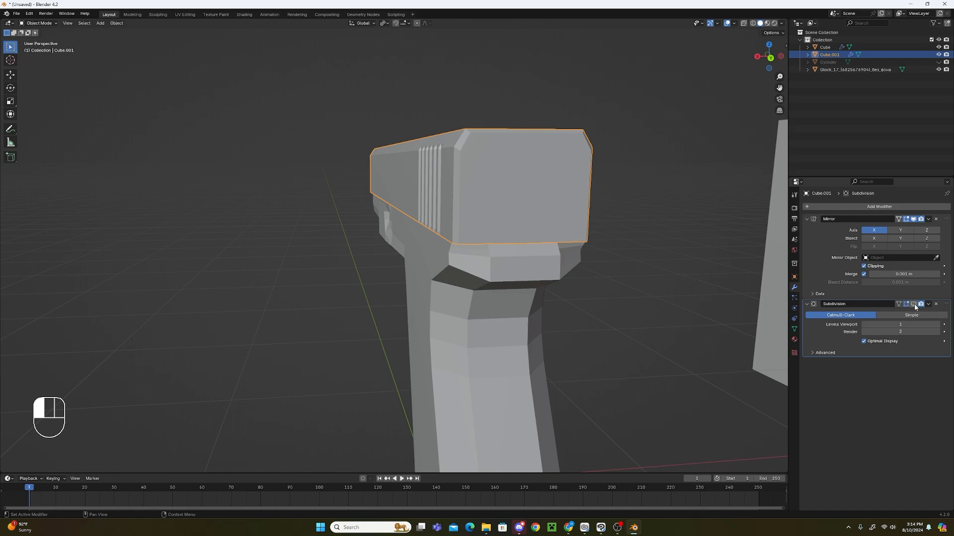
{"action": "middle_click_drag", "start_coordinate": [513, 215], "coordinate": [473, 220]}
{"action": "middle_click_drag", "start_coordinate": [506, 189], "coordinate": [525, 240]}
{"action": "left_click", "coordinate": [38, 23]}
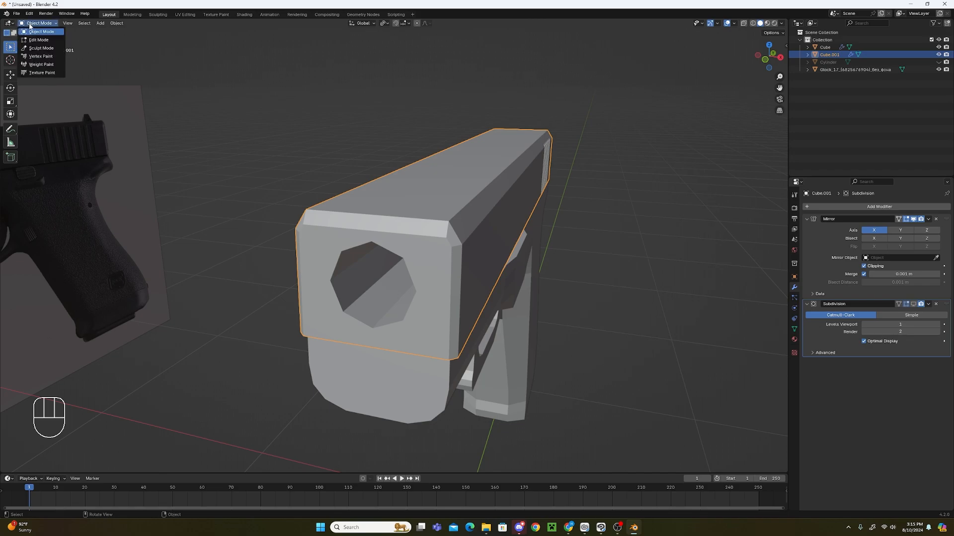
{"action": "left_click", "coordinate": [35, 39]}
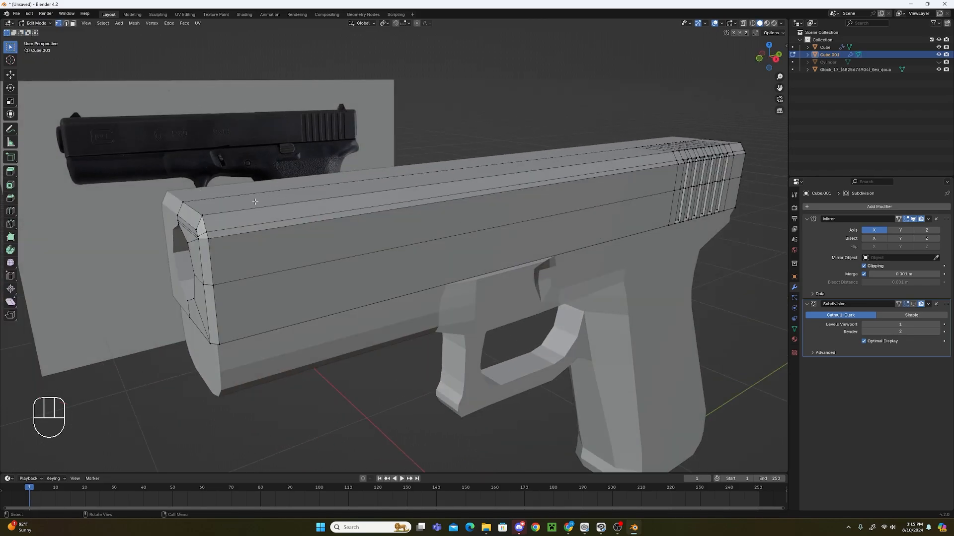
{"action": "scroll", "coordinate": [256, 201], "scroll_direction": "up", "scroll_amount": 4}
{"action": "middle_click_drag", "start_coordinate": [238, 204], "coordinate": [636, 264], "text": "shift"}
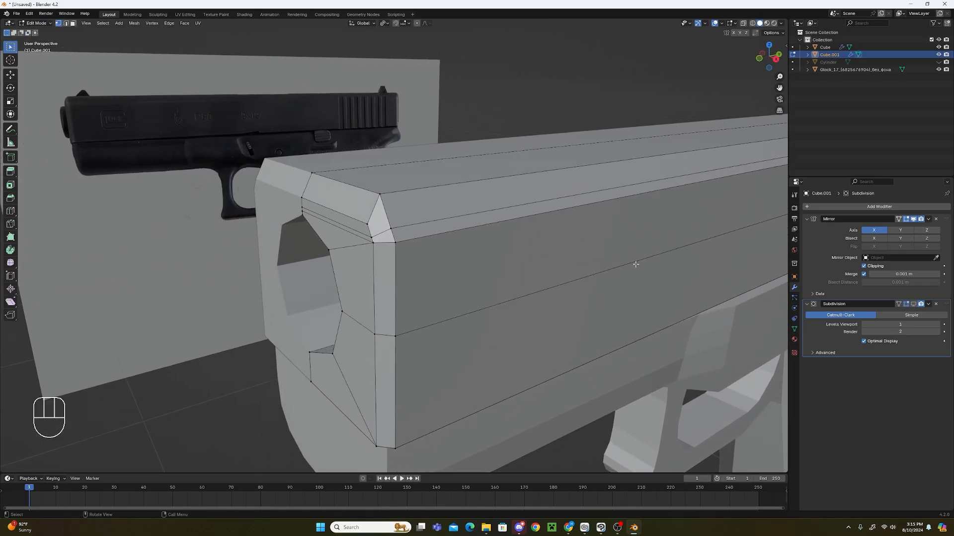
Turn the Subdivision viewport display back on and add a loop cut around the slide beside its front edge, at factor -0.989.
{"action": "left_click", "coordinate": [913, 304]}
{"action": "middle_click_drag", "start_coordinate": [496, 210], "coordinate": [518, 242]}
{"action": "middle_click_drag", "start_coordinate": [609, 231], "coordinate": [501, 229]}
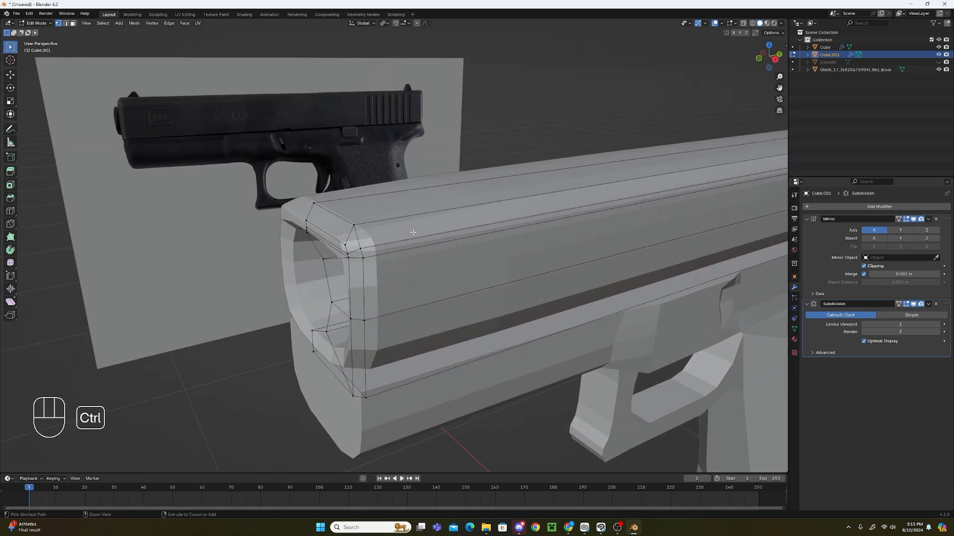
{"action": "key", "text": "ctrl+r"}
{"action": "left_click", "coordinate": [391, 222]}
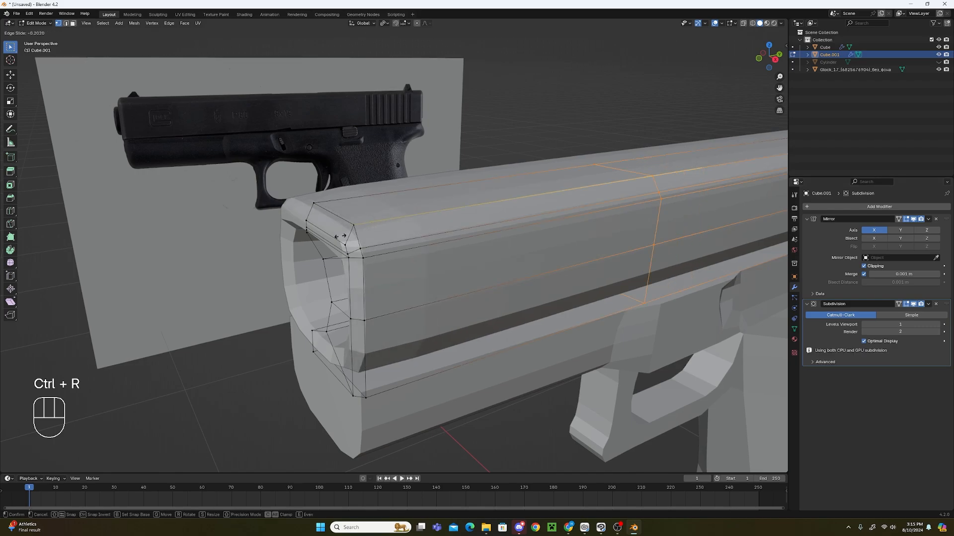
{"action": "left_click", "coordinate": [135, 254]}
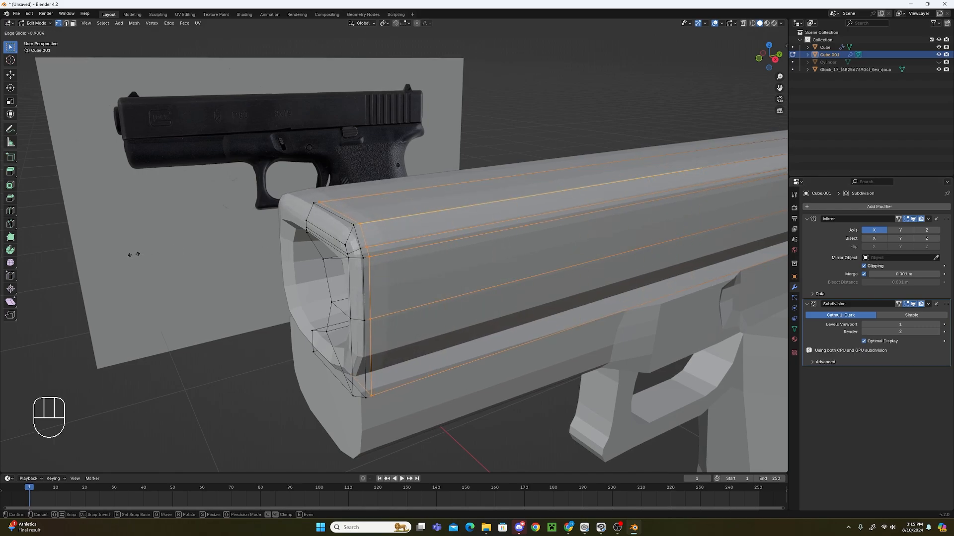
{"action": "scroll", "coordinate": [400, 263], "scroll_direction": "up", "scroll_amount": 2}
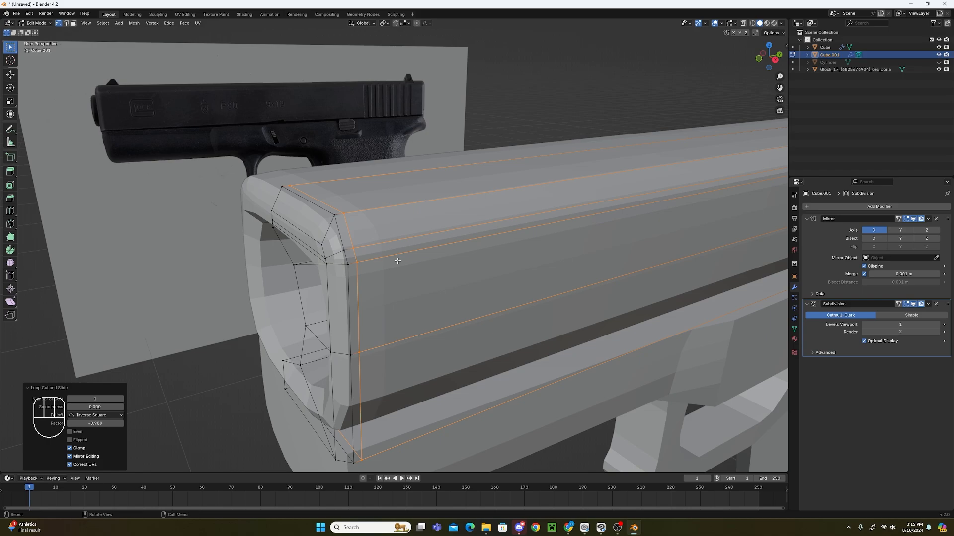
Add a loop cut around the narrow band at the slide's front end, slid toward the rear edge of the band.
{"action": "scroll", "coordinate": [399, 255], "scroll_direction": "up", "scroll_amount": 2}
{"action": "key", "text": "ctrl+r"}
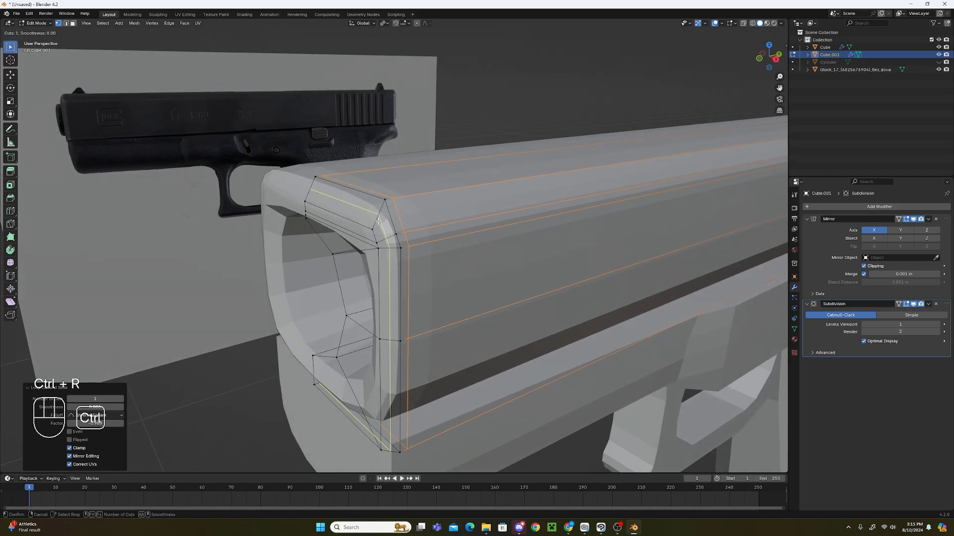
{"action": "left_click", "coordinate": [381, 219]}
{"action": "left_click", "coordinate": [383, 215]}
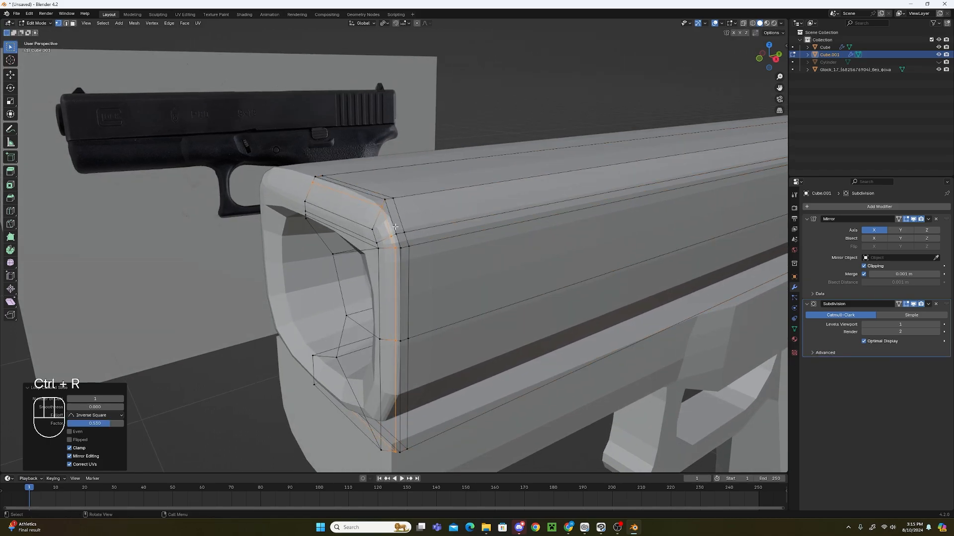
Add a loop cut around the inside of the bore and slide it close to the front opening.
{"action": "middle_click_drag", "start_coordinate": [383, 215], "coordinate": [398, 222]}
{"action": "key", "text": "ctrl+r"}
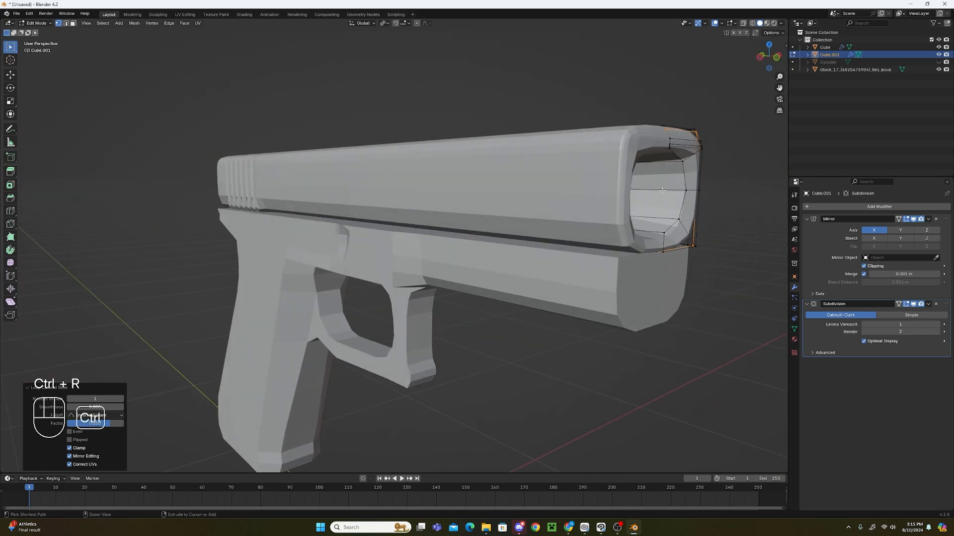
{"action": "key", "text": "ctrl+r"}
{"action": "left_click", "coordinate": [662, 191]}
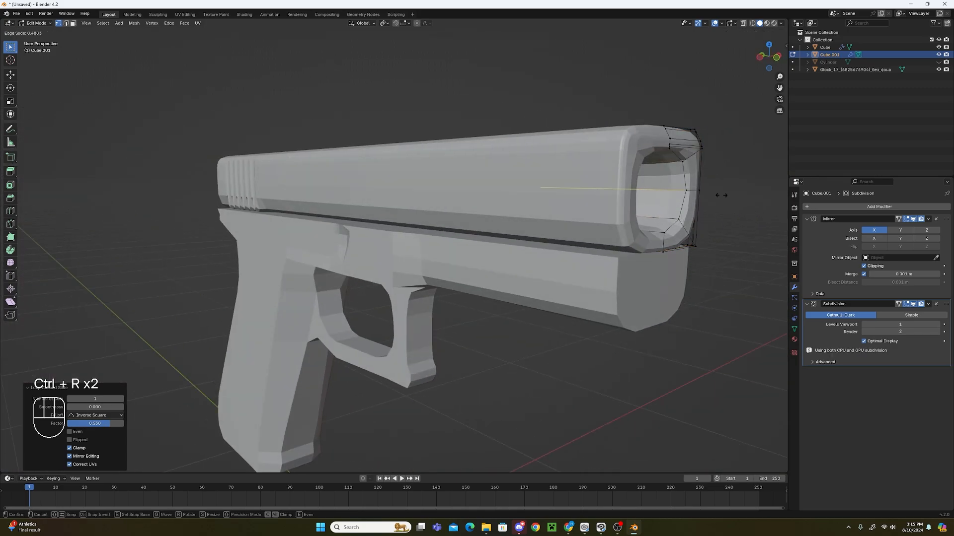
{"action": "left_click", "coordinate": [779, 199]}
Add a loop cut around the bore on the slide's front face, slid toward the bore's rim.
{"action": "middle_click_drag", "start_coordinate": [779, 199], "coordinate": [655, 221]}
{"action": "key", "text": "ctrl+r"}
{"action": "left_click", "coordinate": [655, 224]}
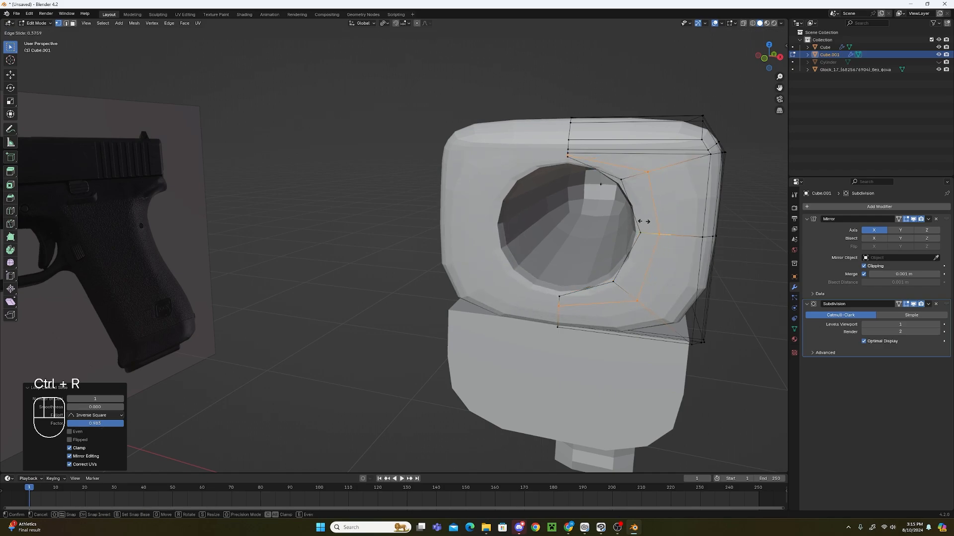
{"action": "left_click", "coordinate": [633, 204]}
{"action": "scroll", "coordinate": [627, 195], "scroll_direction": "up", "scroll_amount": 2}
{"action": "scroll", "coordinate": [627, 196], "scroll_direction": "down", "scroll_amount": 3}
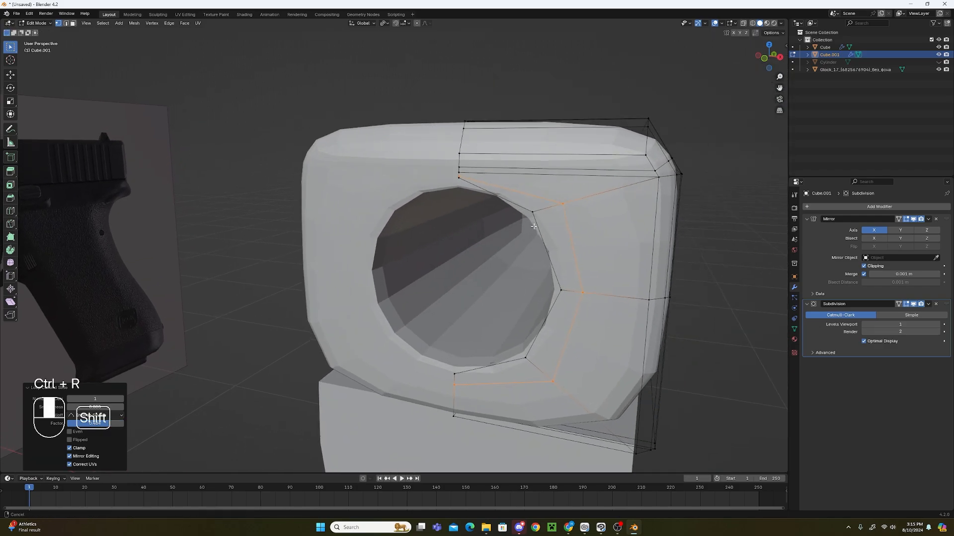
Try to delete the centre-line vertex just above the bore on the slide's front face.
{"action": "middle_click_drag", "start_coordinate": [627, 196], "coordinate": [499, 184]}
{"action": "scroll", "coordinate": [499, 183], "scroll_direction": "up", "scroll_amount": 3}
{"action": "left_click", "coordinate": [435, 163]}
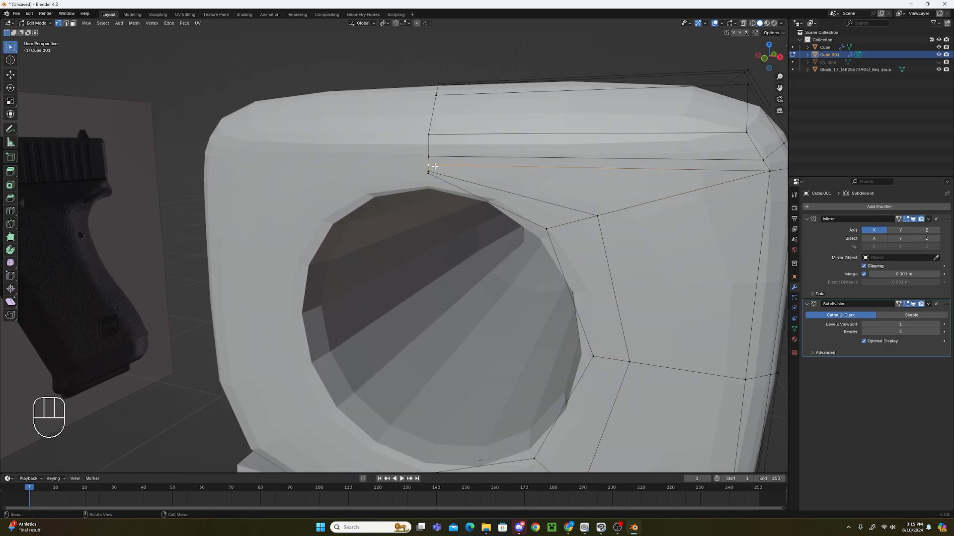
{"action": "left_click", "coordinate": [435, 170]}
{"action": "left_click", "coordinate": [430, 170]}
{"action": "key", "text": "x"}
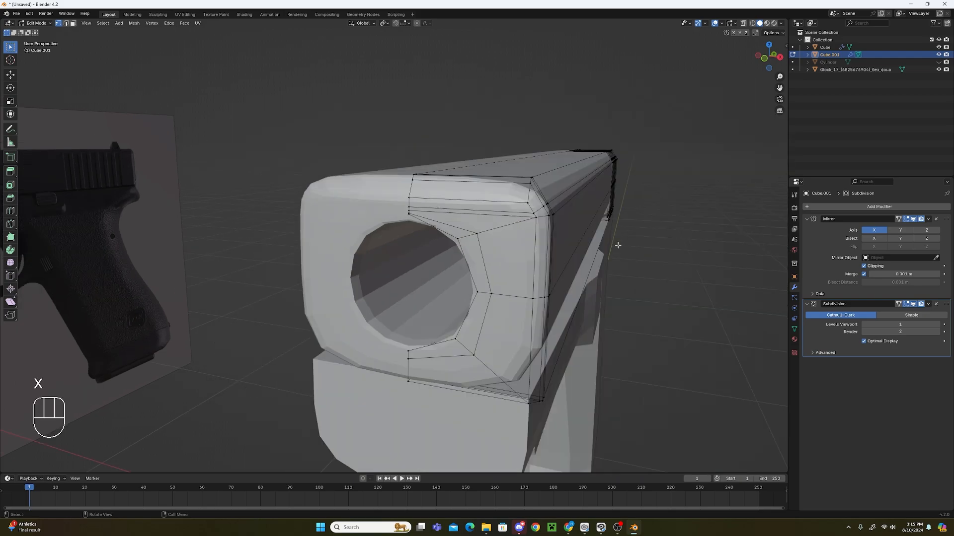
Slide the upper diagonal and outer side vertices of the loop around the bore closer to the bore's rim.
{"action": "key", "text": "g"}
{"action": "key", "text": "g"}
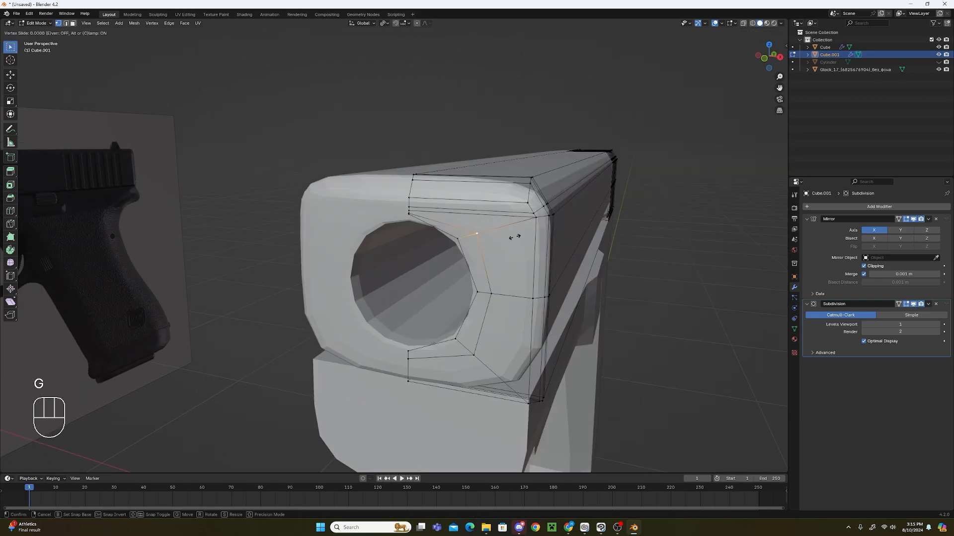
{"action": "left_click", "coordinate": [508, 241]}
{"action": "left_click", "coordinate": [498, 295]}
{"action": "key", "text": "g"}
{"action": "key", "text": "g"}
{"action": "left_click", "coordinate": [493, 298]}
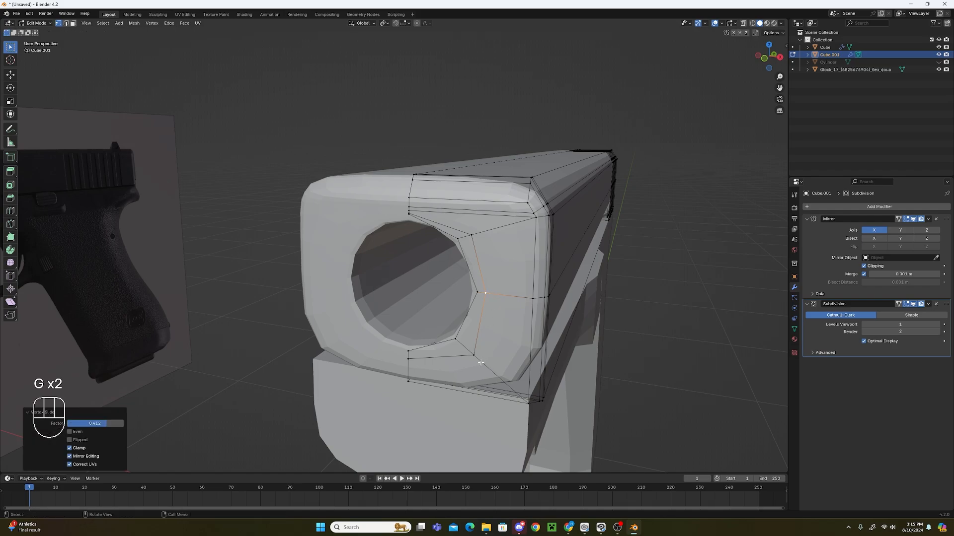
Slide the lower diagonal vertex of the loop around the bore closer to the bore's rim.
{"action": "left_click", "coordinate": [480, 361]}
{"action": "key", "text": "g"}
{"action": "key", "text": "g"}
{"action": "left_click", "coordinate": [466, 349]}
{"action": "left_click", "coordinate": [414, 361]}
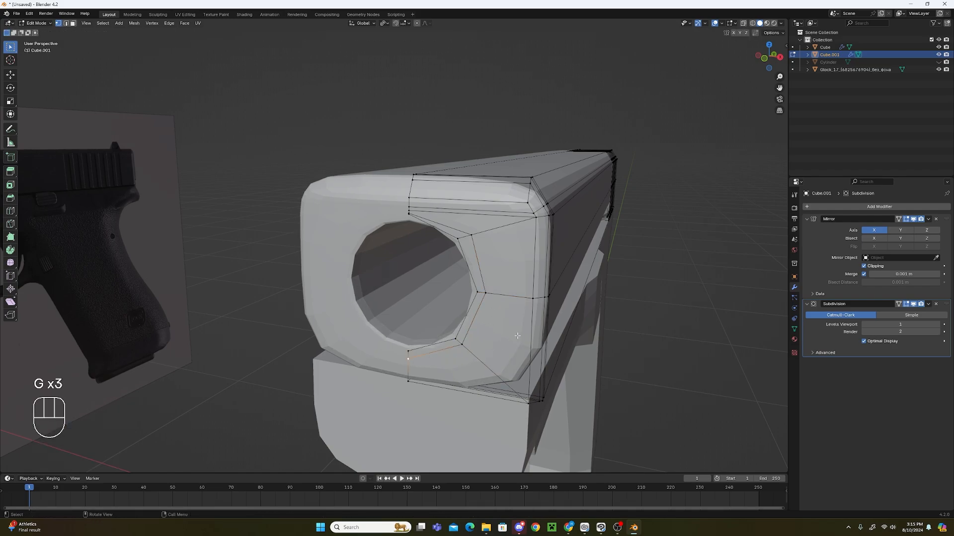
Try a loop cut through the lower half of the slide's side and front face, then undo it.
{"action": "scroll", "coordinate": [524, 338], "scroll_direction": "down", "scroll_amount": 1}
{"action": "middle_click_drag", "start_coordinate": [524, 337], "coordinate": [462, 318], "text": "shift"}
{"action": "scroll", "coordinate": [463, 314], "scroll_direction": "up", "scroll_amount": 1}
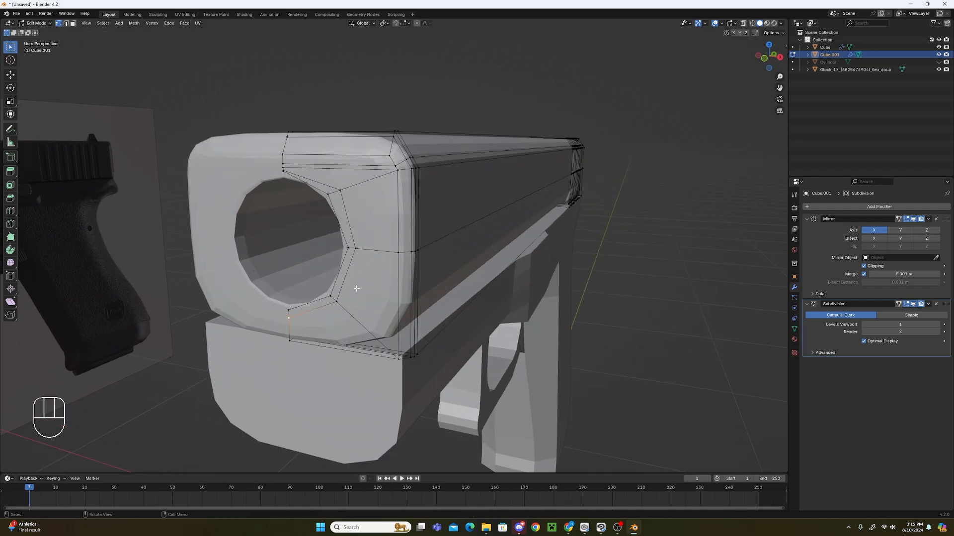
{"action": "scroll", "coordinate": [357, 288], "scroll_direction": "up", "scroll_amount": 1}
{"action": "middle_click_drag", "start_coordinate": [356, 288], "coordinate": [352, 161], "text": "shift"}
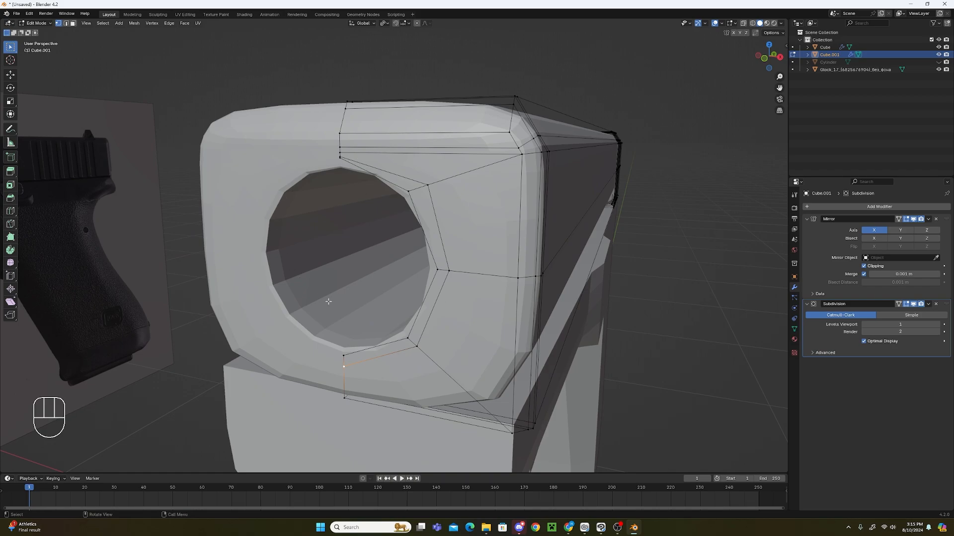
{"action": "key", "text": "ctrl+r"}
{"action": "left_click", "coordinate": [450, 264]}
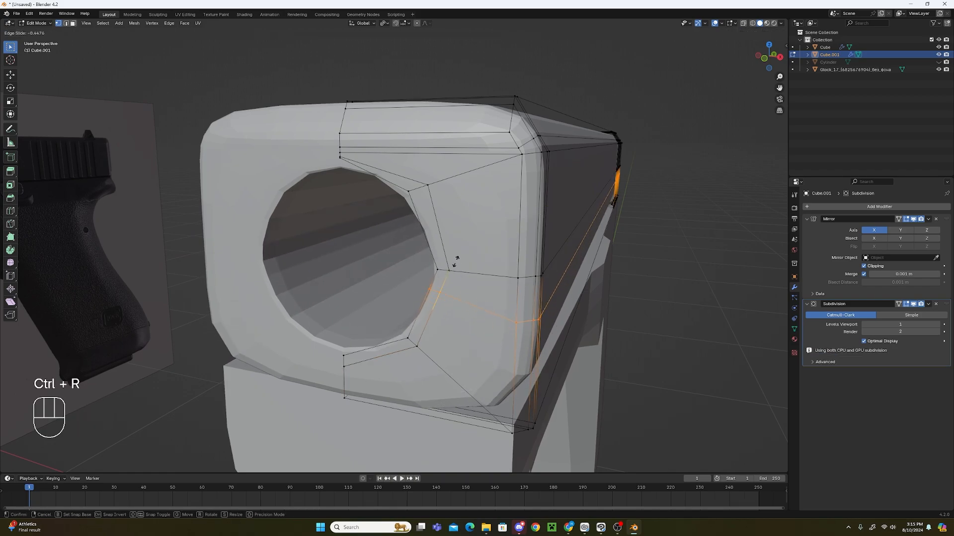
{"action": "left_click", "coordinate": [457, 258]}
{"action": "key", "text": "ctrl+z"}
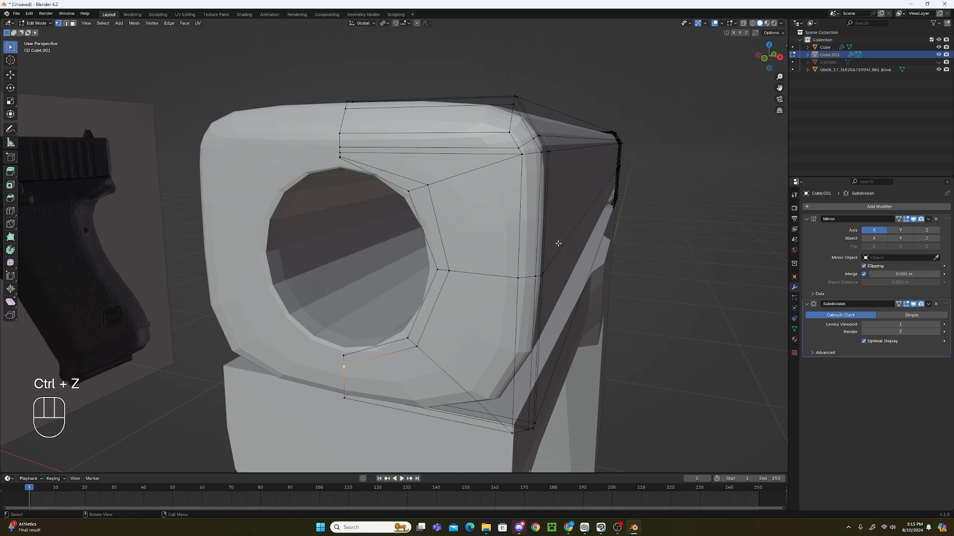
Try two lengthwise loop cuts on the slide, one slid toward the top face's outer edge and one on the upper bevel.
{"action": "scroll", "coordinate": [558, 243], "scroll_direction": "down", "scroll_amount": 3}
{"action": "middle_click_drag", "start_coordinate": [586, 263], "coordinate": [557, 269]}
{"action": "scroll", "coordinate": [474, 258], "scroll_direction": "up", "scroll_amount": 4}
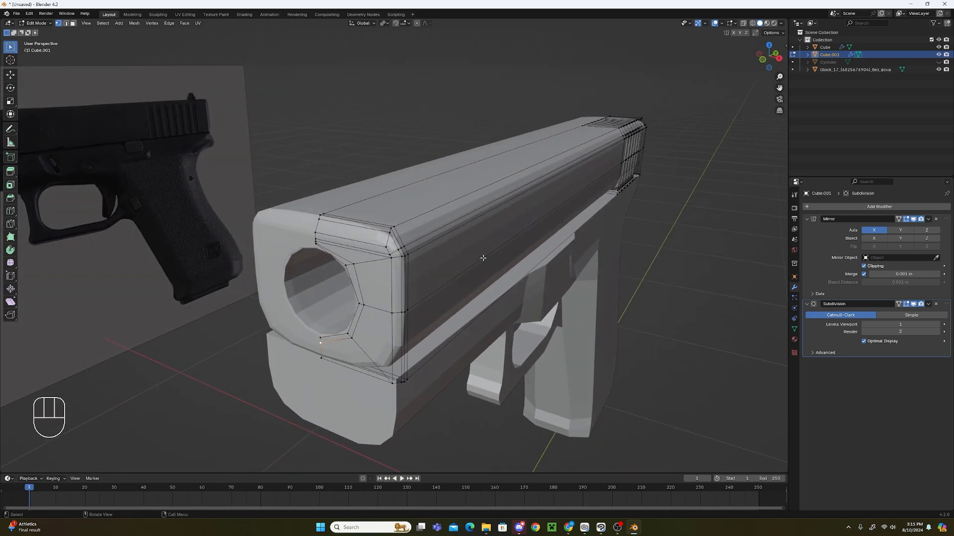
{"action": "key", "text": "ctrl+r"}
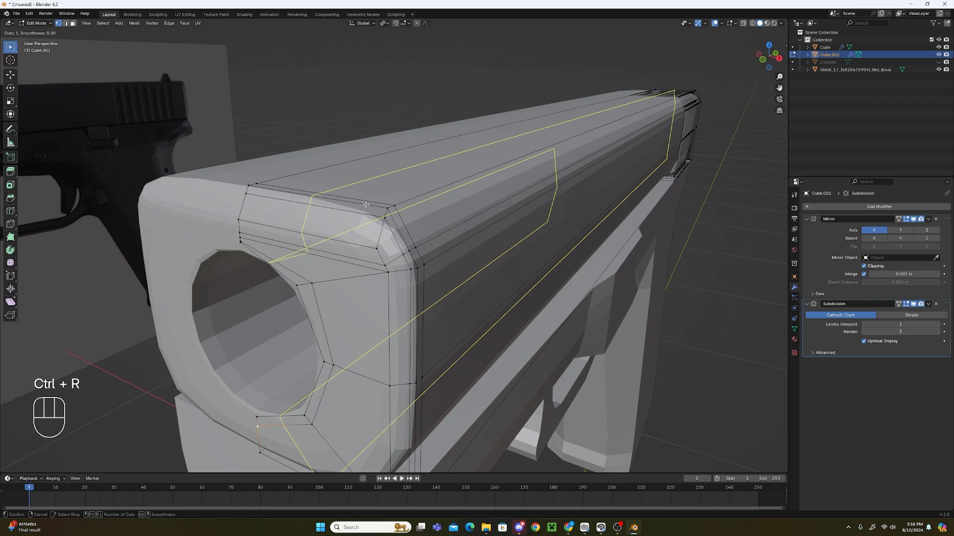
{"action": "left_click", "coordinate": [387, 206]}
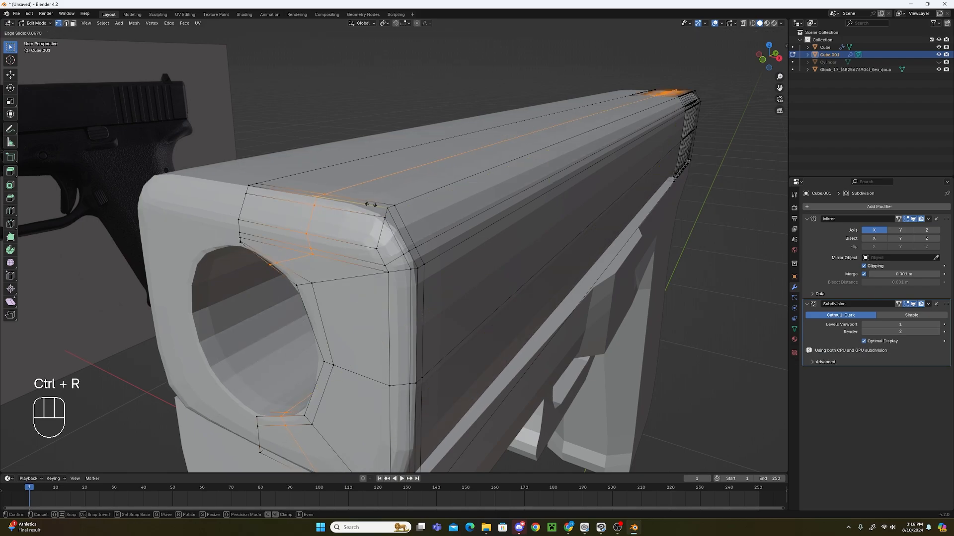
{"action": "left_click", "coordinate": [426, 218]}
{"action": "key", "text": "ctrl+r"}
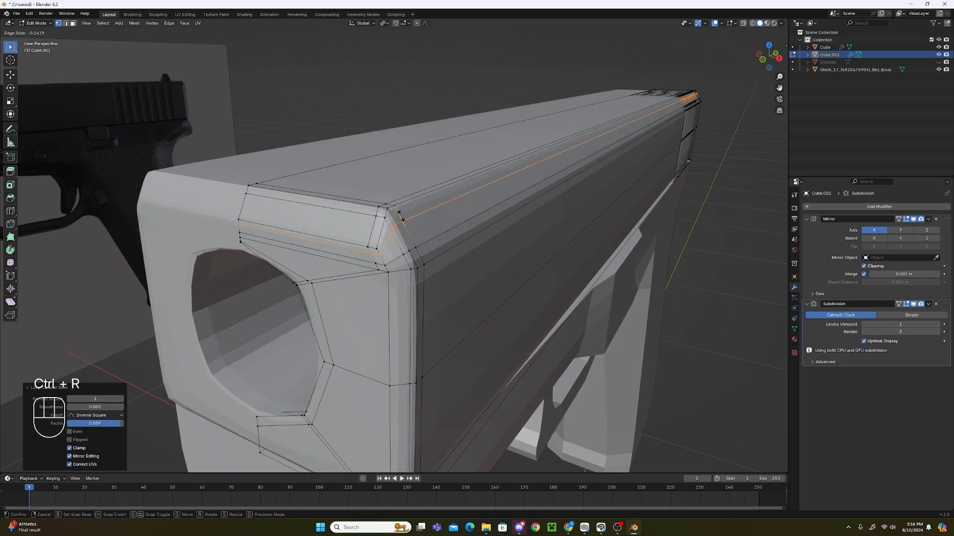
{"action": "left_click", "coordinate": [399, 211]}
{"action": "left_click", "coordinate": [396, 211]}
Try a loop cut through the lower half of the slide's side, slid close to its bottom edge.
{"action": "middle_click_drag", "start_coordinate": [462, 260], "coordinate": [533, 264]}
{"action": "middle_click_drag", "start_coordinate": [606, 290], "coordinate": [463, 235], "text": "shift"}
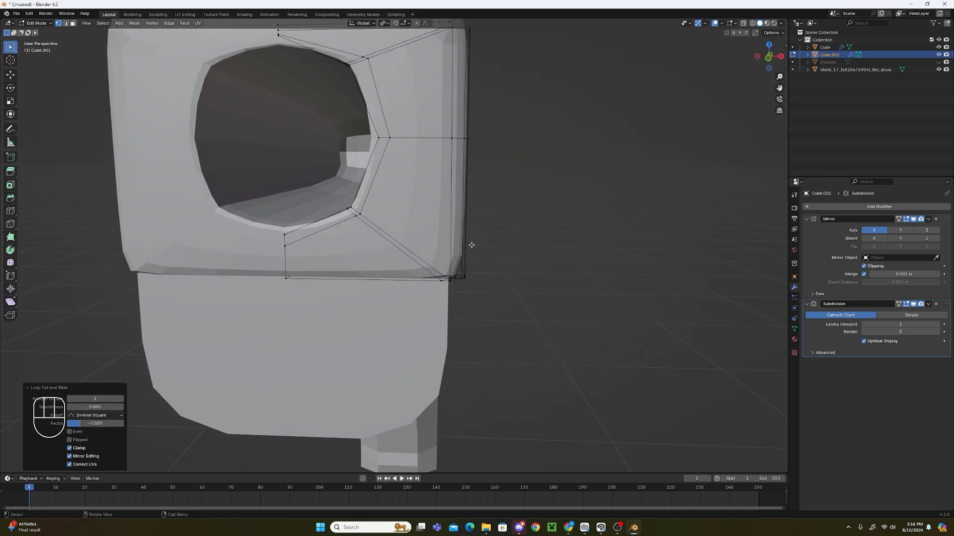
{"action": "scroll", "coordinate": [428, 231], "scroll_direction": "up", "scroll_amount": 1}
{"action": "key", "text": "ctrl+r"}
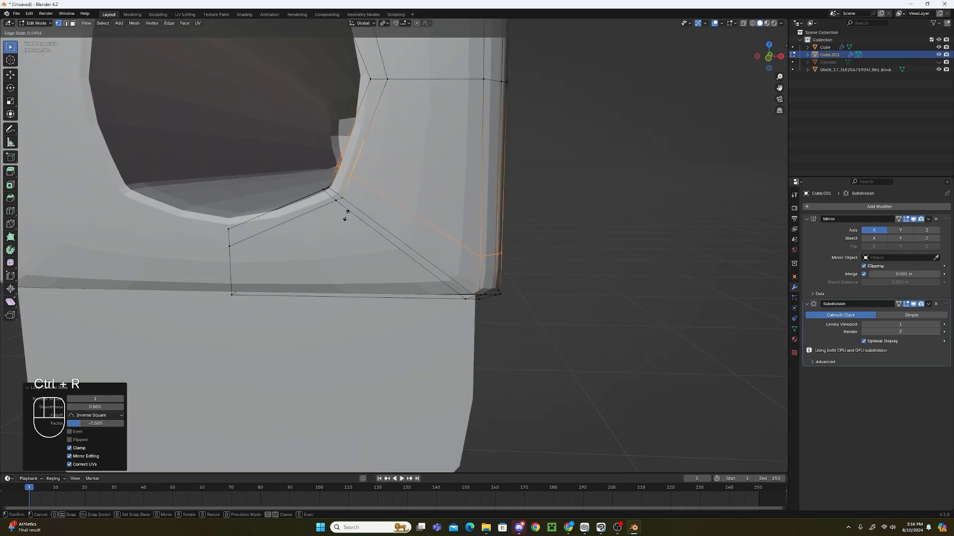
{"action": "left_click", "coordinate": [344, 215]}
{"action": "left_click", "coordinate": [341, 227]}
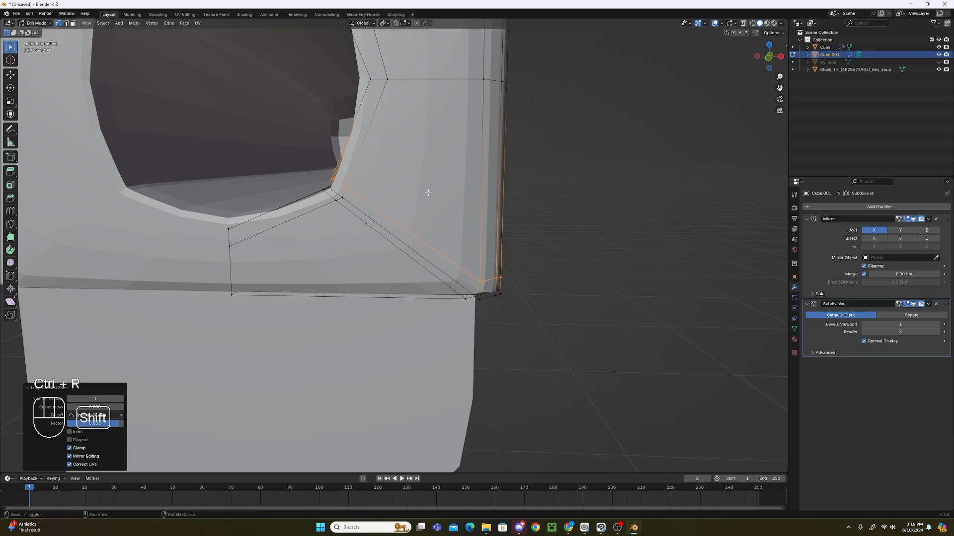
{"action": "middle_click_drag", "start_coordinate": [338, 44], "coordinate": [352, 191], "text": "shift"}
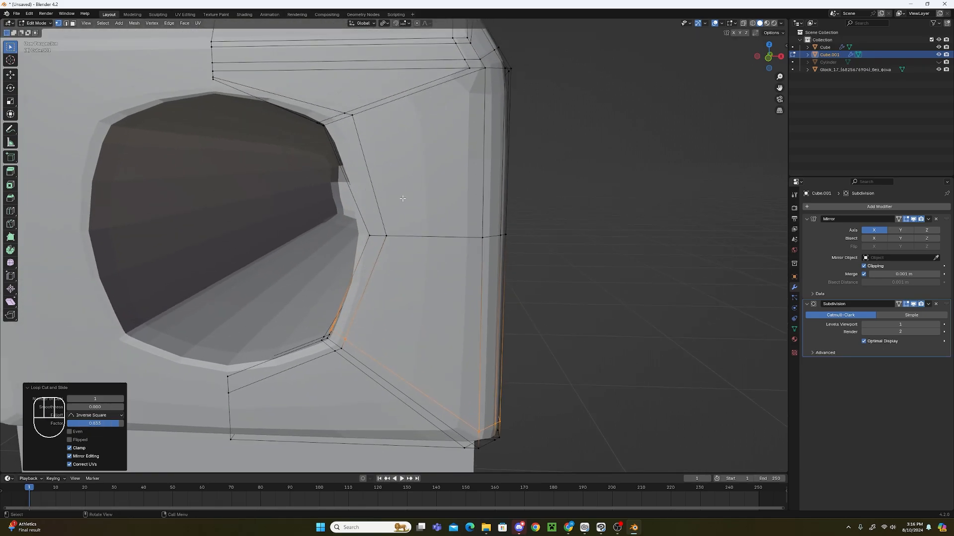
Undo the last three loop cuts on the slide.
{"action": "key", "text": "ctrl+z"}
{"action": "key", "text": "ctrl+z"}
{"action": "key", "text": "ctrl+z"}
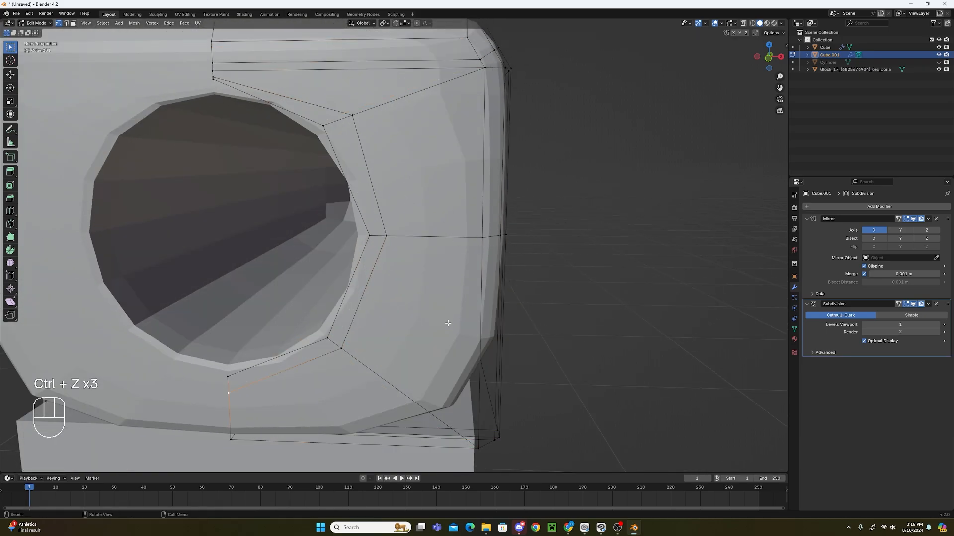
Add a lengthwise loop cut on the lower half of the slide's side and slide it close to the bottom edge.
{"action": "key", "text": "ctrl+r"}
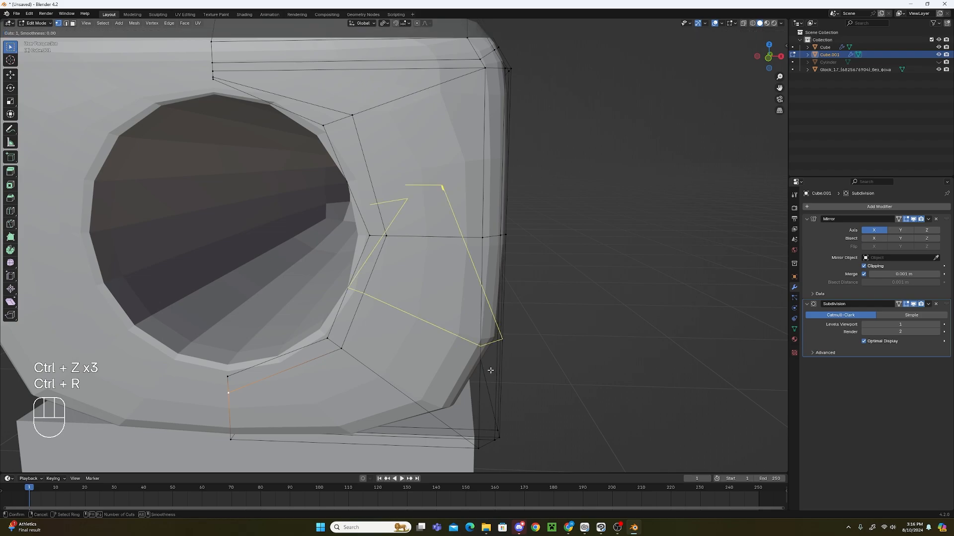
{"action": "middle_click_drag", "start_coordinate": [491, 371], "coordinate": [388, 217]}
{"action": "key", "text": "ctrl+r"}
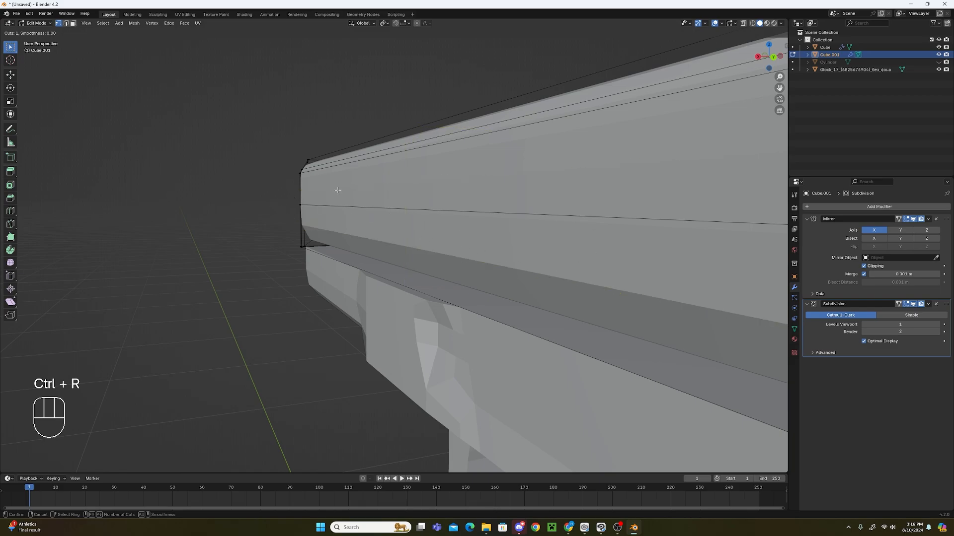
{"action": "left_click", "coordinate": [309, 234]}
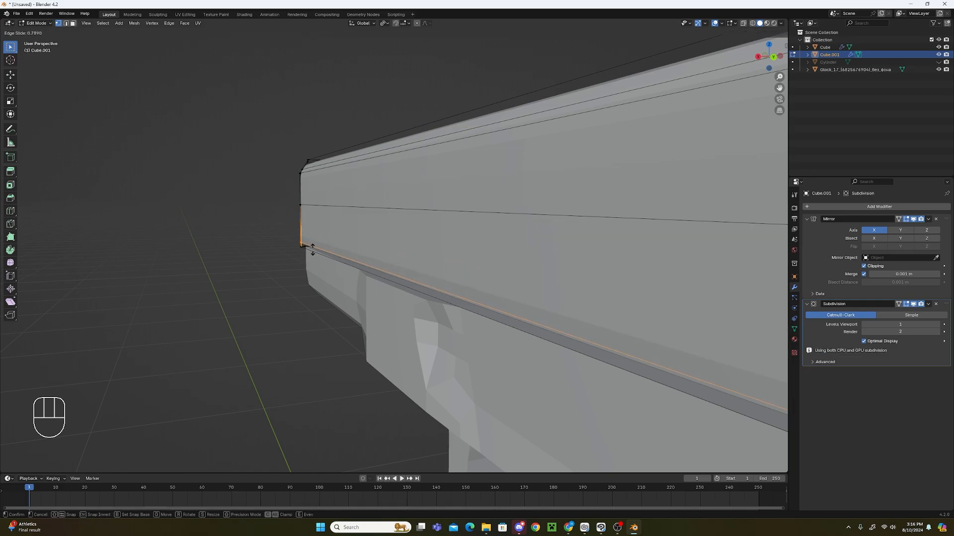
{"action": "left_click", "coordinate": [304, 251]}
{"action": "middle_click_drag", "start_coordinate": [304, 251], "coordinate": [476, 245]}
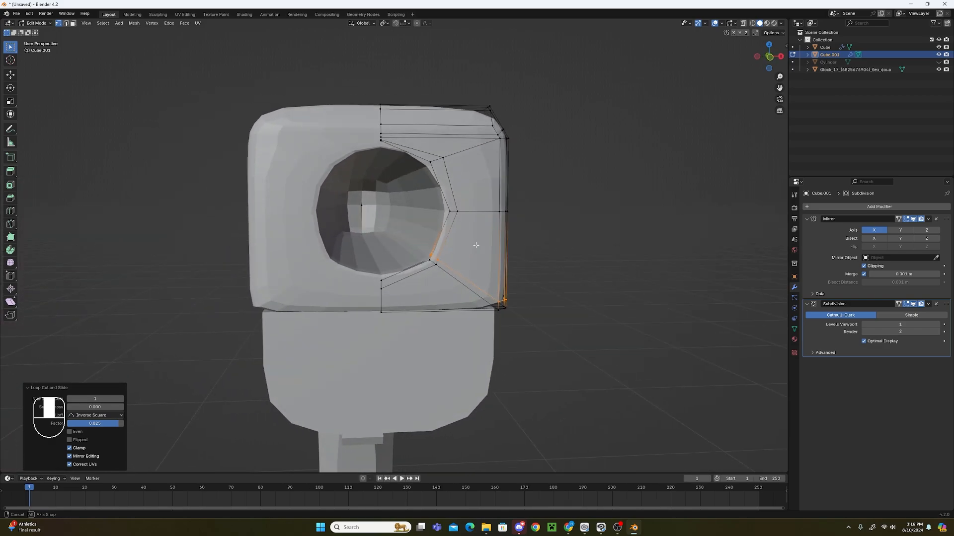
Select the front-face vertex beside the bore's lower diagonal corner and turn off the Subdivision modifier's viewport display.
{"action": "scroll", "coordinate": [476, 244], "scroll_direction": "up", "scroll_amount": 2}
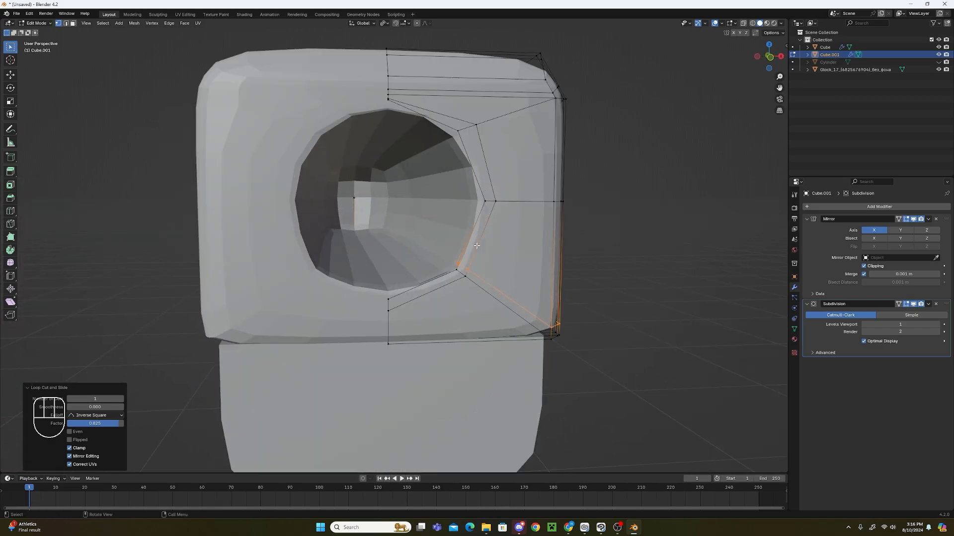
{"action": "left_click", "coordinate": [481, 274]}
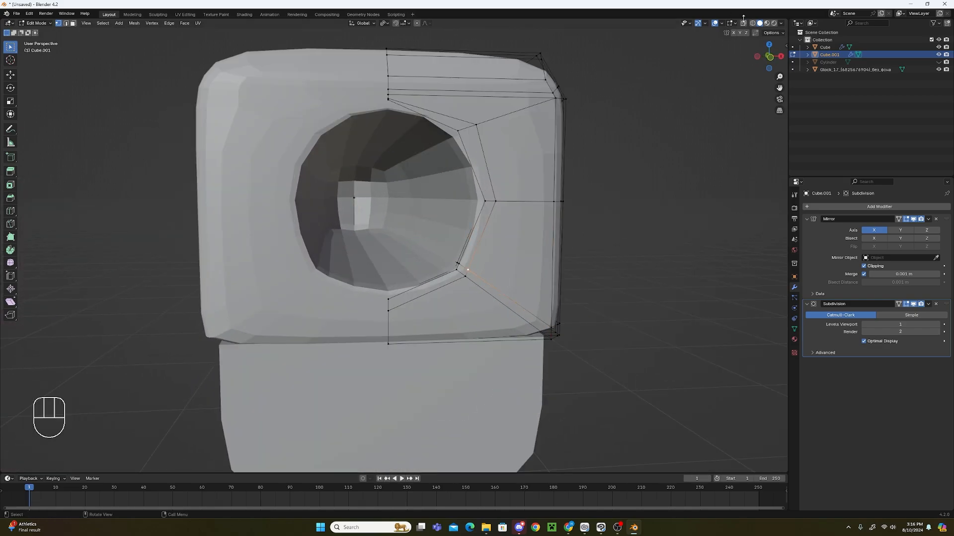
{"action": "scroll", "coordinate": [692, 86], "scroll_direction": "up", "scroll_amount": 8}
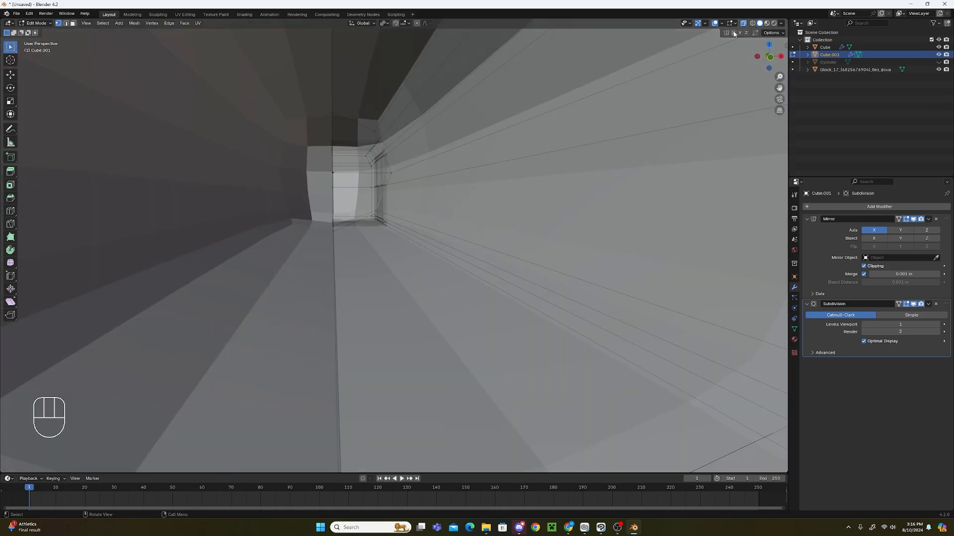
{"action": "left_click", "coordinate": [743, 24]}
{"action": "left_click", "coordinate": [914, 304]}
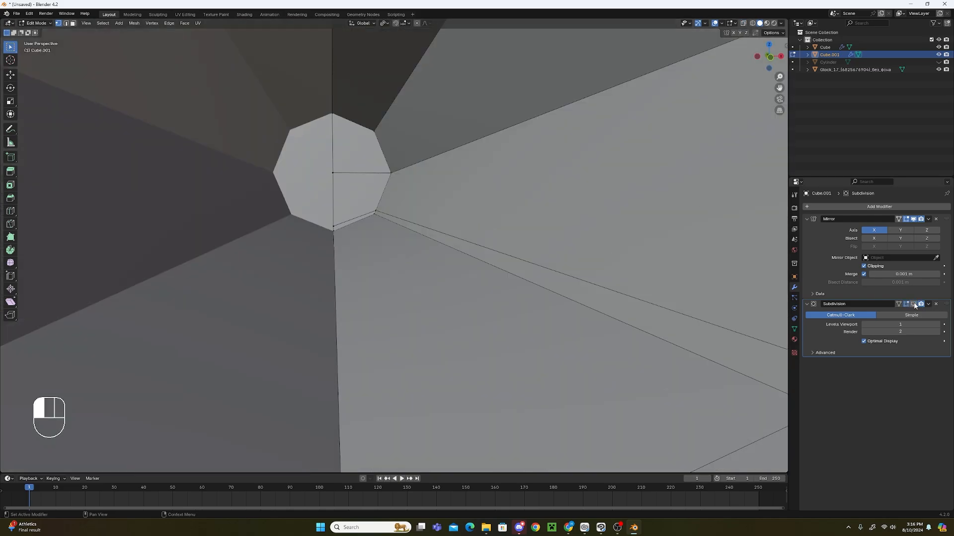
{"action": "left_click", "coordinate": [914, 304]}
{"action": "left_click", "coordinate": [914, 304]}
{"action": "left_click", "coordinate": [914, 304]}
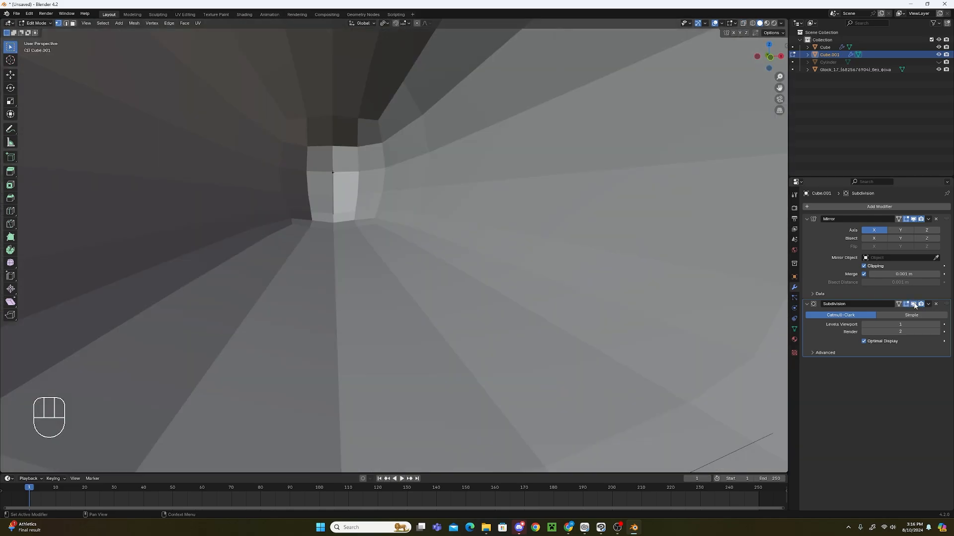
{"action": "left_click", "coordinate": [914, 304]}
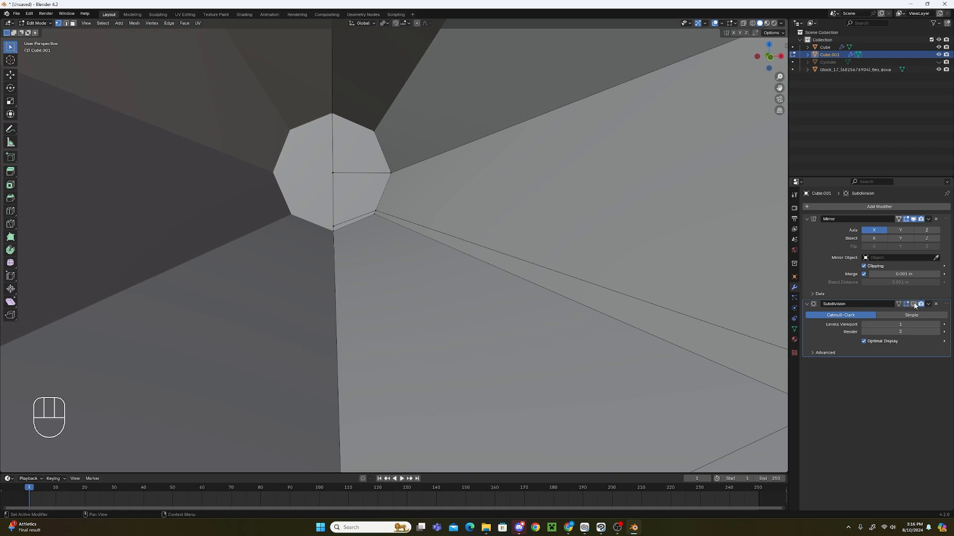
Try to select the closely spaced lower vertices at the inner end of the bore.
{"action": "left_click", "coordinate": [379, 206], "text": "ctrl"}
{"action": "left_click", "coordinate": [373, 216], "text": "ctrl"}
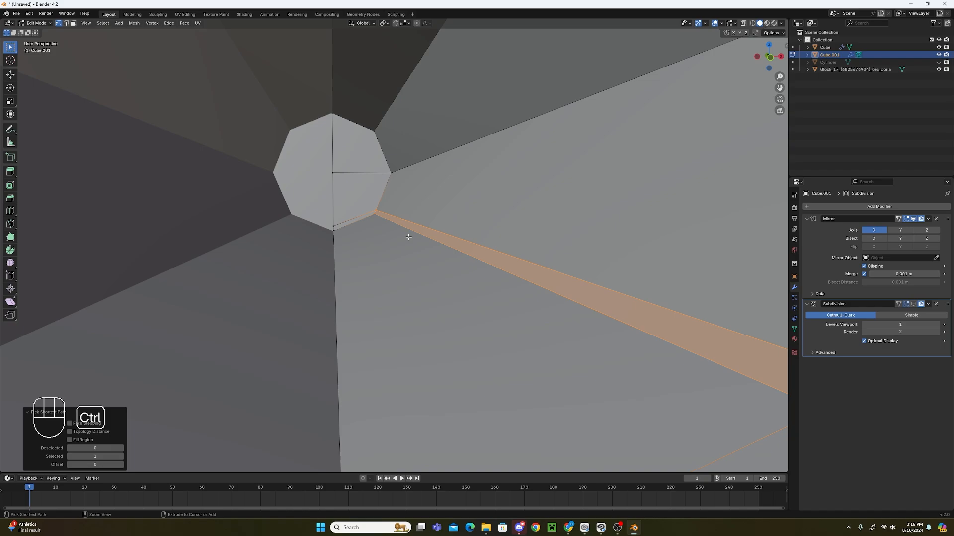
{"action": "key", "text": "ctrl+z"}
{"action": "left_click", "coordinate": [335, 227], "text": "ctrl"}
{"action": "key", "text": "ctrl+z"}
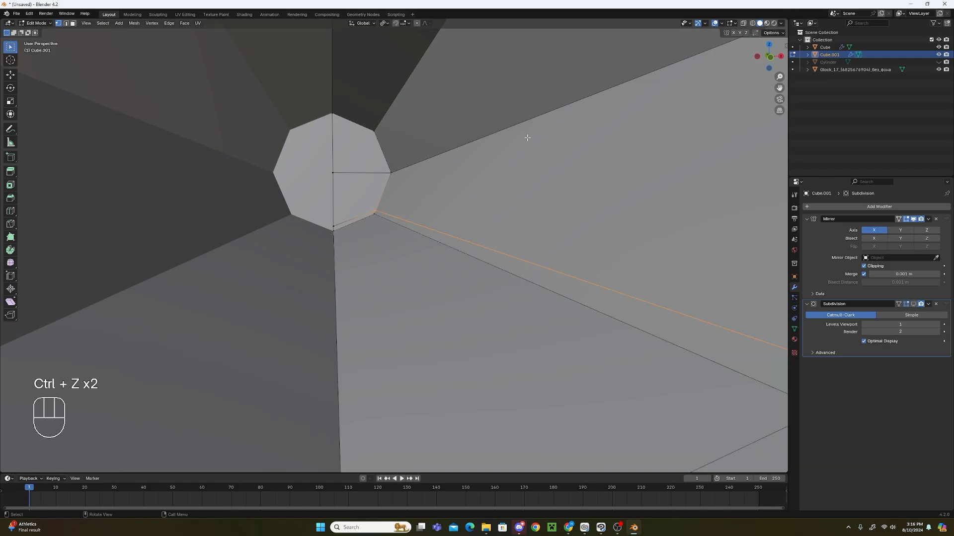
Select the whole slide mesh and merge its vertices by distance at 0.0001 m.
{"action": "scroll", "coordinate": [523, 135], "scroll_direction": "down", "scroll_amount": 3}
{"action": "scroll", "coordinate": [303, 214], "scroll_direction": "up", "scroll_amount": 7}
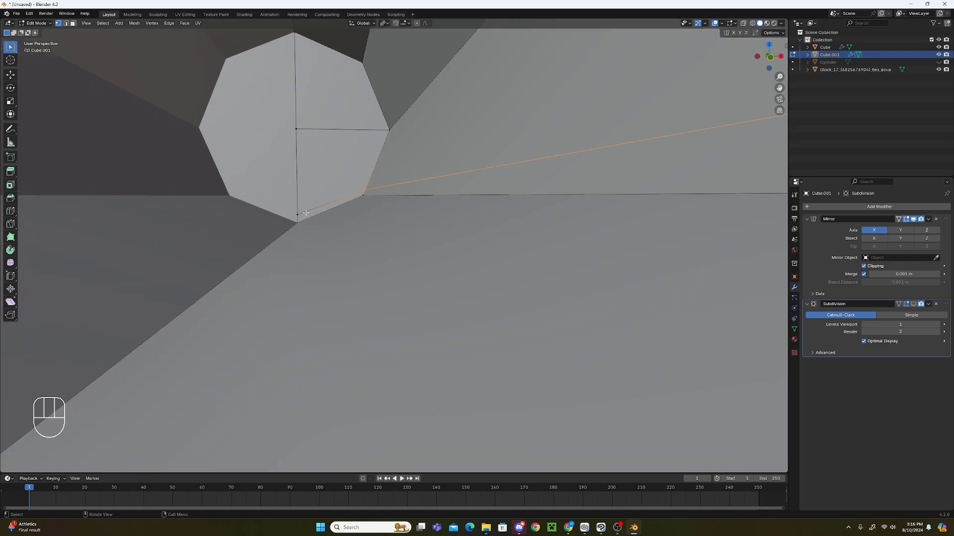
{"action": "scroll", "coordinate": [306, 214], "scroll_direction": "down", "scroll_amount": 3}
{"action": "scroll", "coordinate": [311, 213], "scroll_direction": "down", "scroll_amount": 6}
{"action": "key", "text": "a"}
{"action": "left_click", "coordinate": [134, 23]}
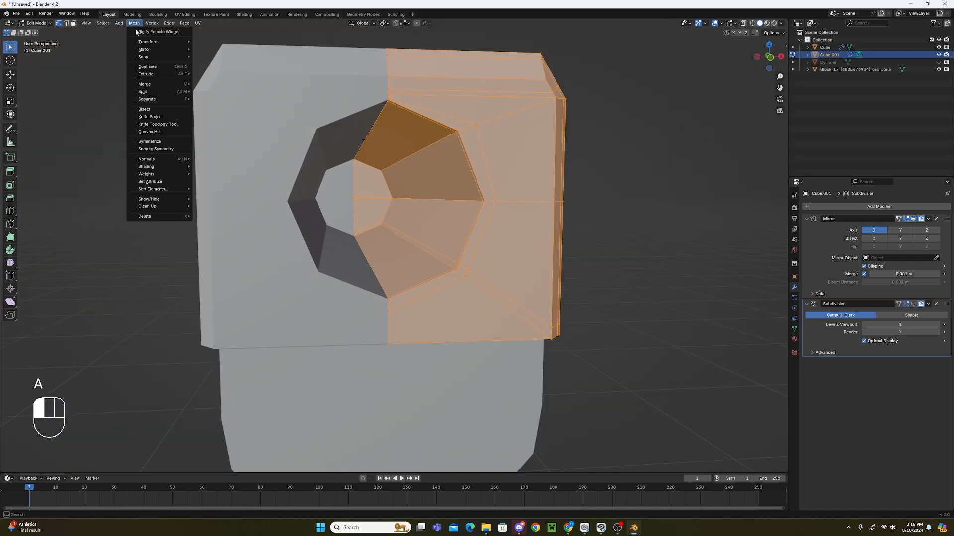
{"action": "mouse_move", "coordinate": [153, 210]}
{"action": "left_click", "coordinate": [218, 271]}
{"action": "scroll", "coordinate": [450, 270], "scroll_direction": "up", "scroll_amount": 5}
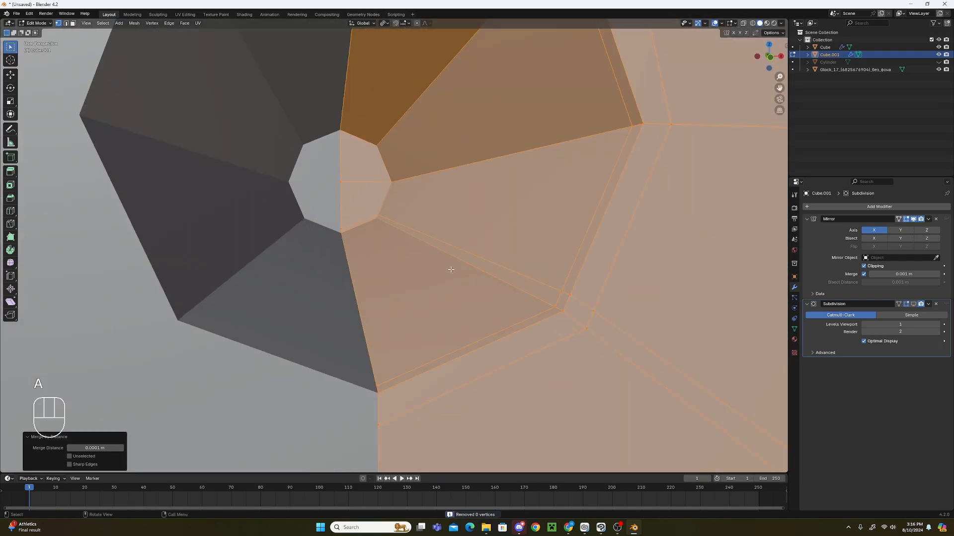
Select the extra vertices from the bore's inner end to its lower diagonal front corner and dissolve the edges between them.
{"action": "key", "text": "alt+a"}
{"action": "left_click_drag", "start_coordinate": [343, 224], "coordinate": [345, 231]}
{"action": "left_click", "coordinate": [379, 214], "text": "shift"}
{"action": "scroll", "coordinate": [502, 253], "scroll_direction": "down", "scroll_amount": 7}
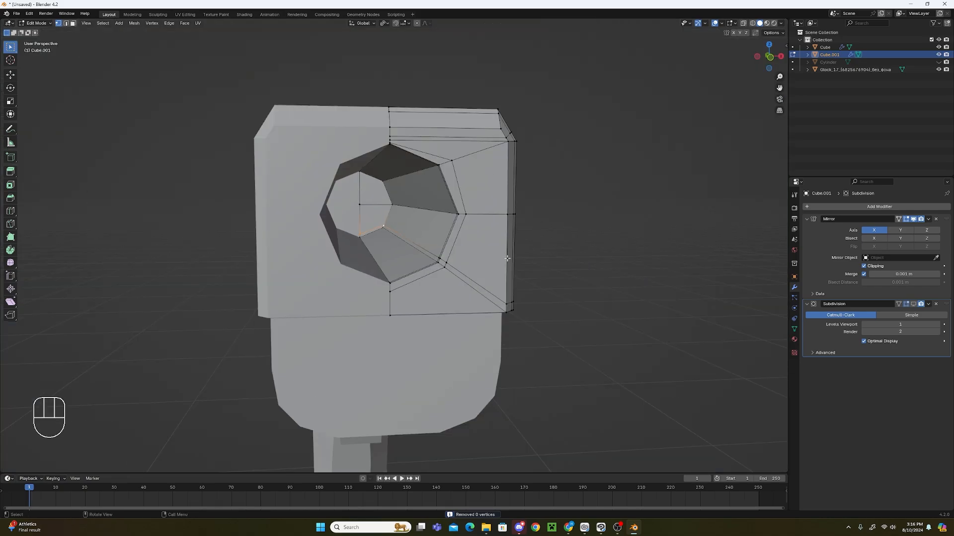
{"action": "middle_click_drag", "start_coordinate": [507, 259], "coordinate": [429, 260]}
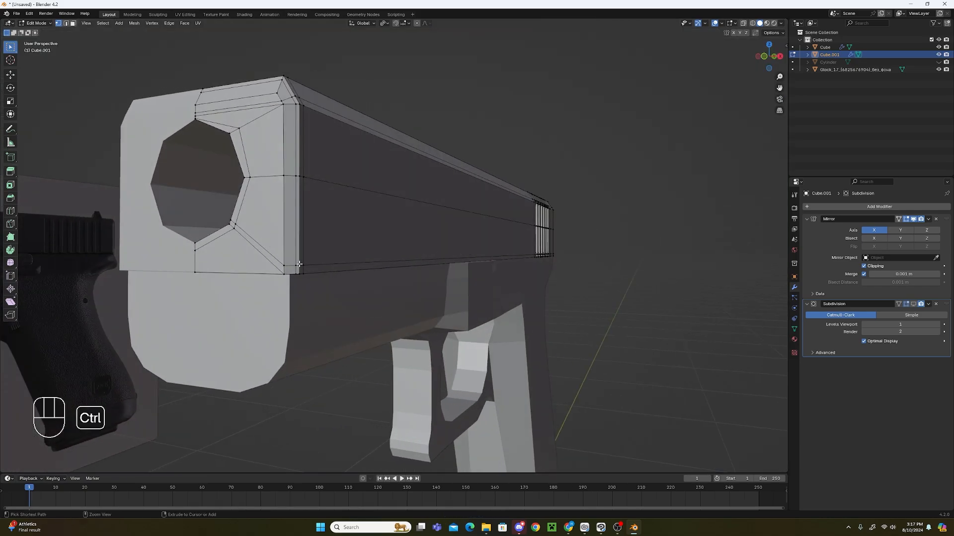
{"action": "left_click", "coordinate": [237, 225], "text": "ctrl"}
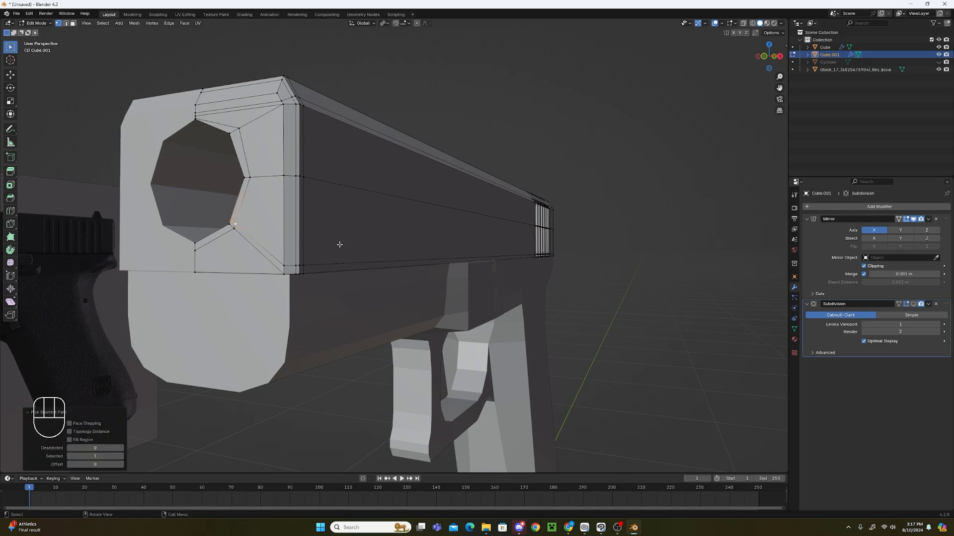
{"action": "middle_click_drag", "start_coordinate": [332, 245], "coordinate": [409, 252]}
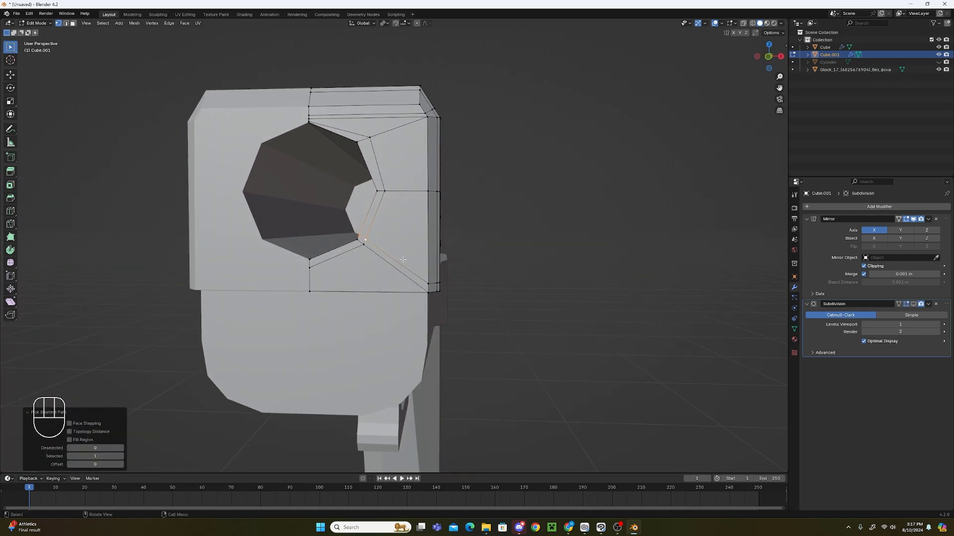
{"action": "key", "text": "x"}
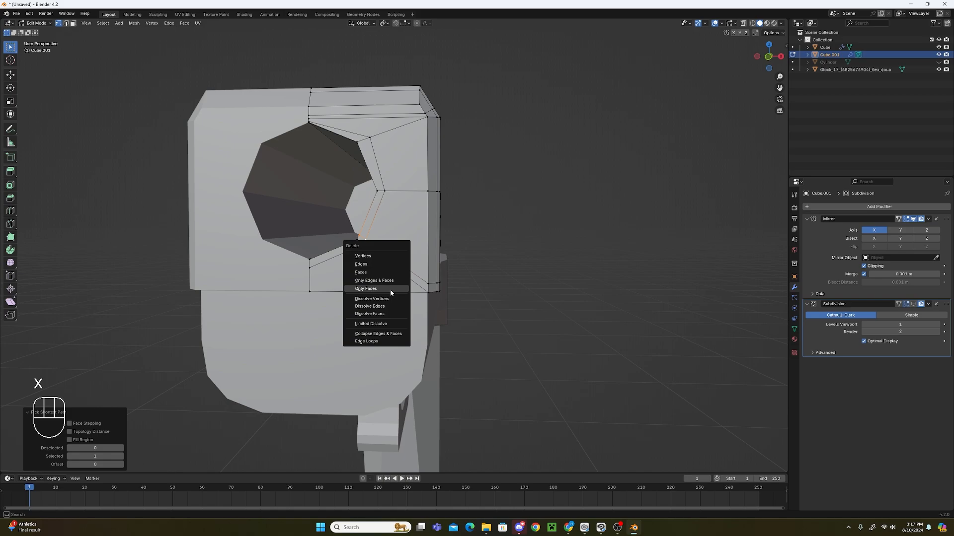
{"action": "left_click", "coordinate": [385, 305]}
{"action": "scroll", "coordinate": [452, 283], "scroll_direction": "up", "scroll_amount": 4}
{"action": "mouse_move", "coordinate": [451, 283]}
{"action": "middle_mouse_down"}
{"action": "mouse_move", "coordinate": [470, 269]}
{"action": "mouse_move", "coordinate": [454, 274]}
{"action": "middle_mouse_up"}
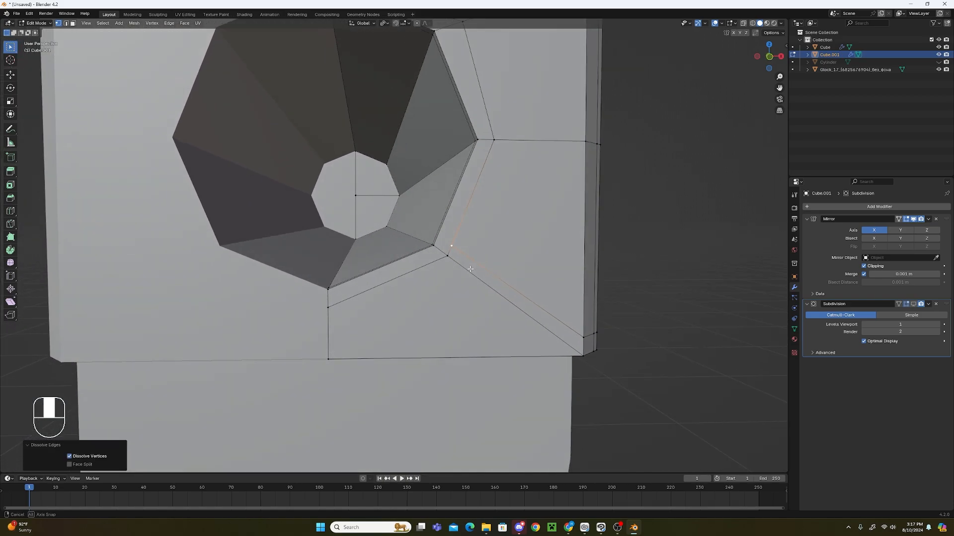
Slide the spare front-face vertex beside the bore's lower diagonal corner up along its edge and dissolve it.
{"action": "left_click", "coordinate": [463, 271]}
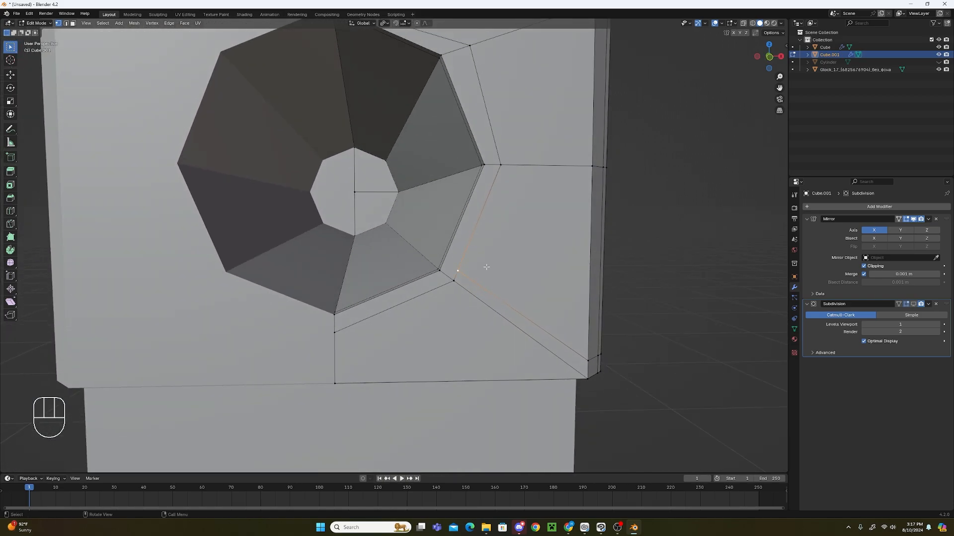
{"action": "key", "text": "g"}
{"action": "key", "text": "g"}
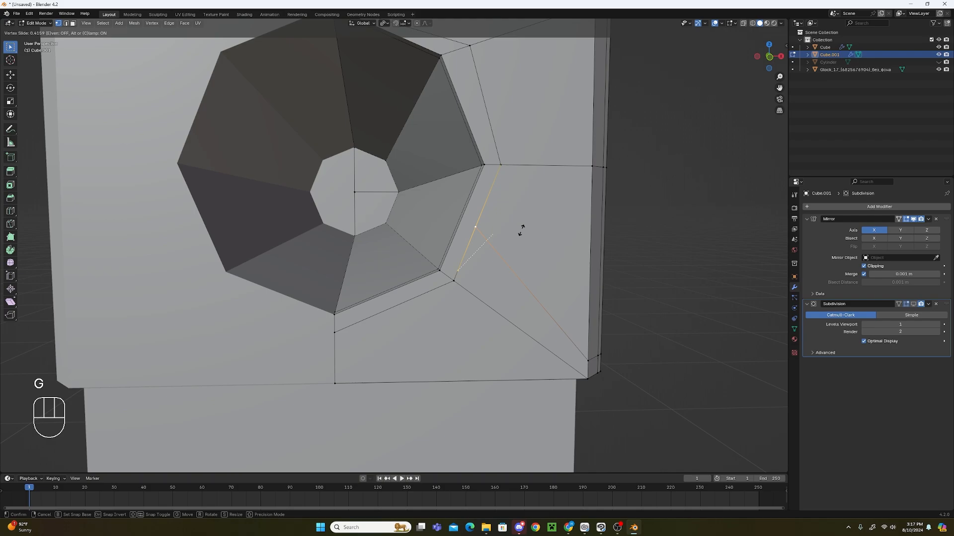
{"action": "left_click", "coordinate": [521, 230]}
{"action": "key", "text": "x"}
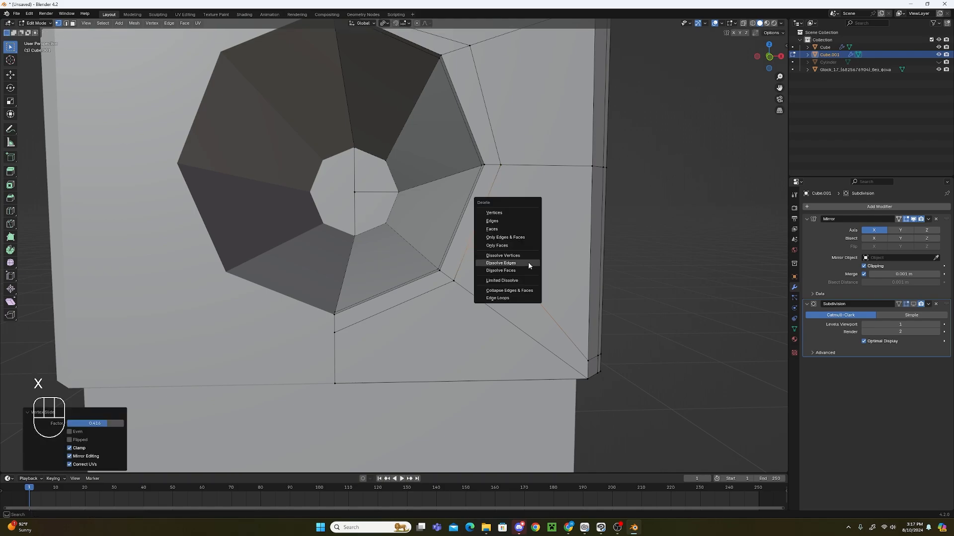
{"action": "left_click", "coordinate": [528, 256]}
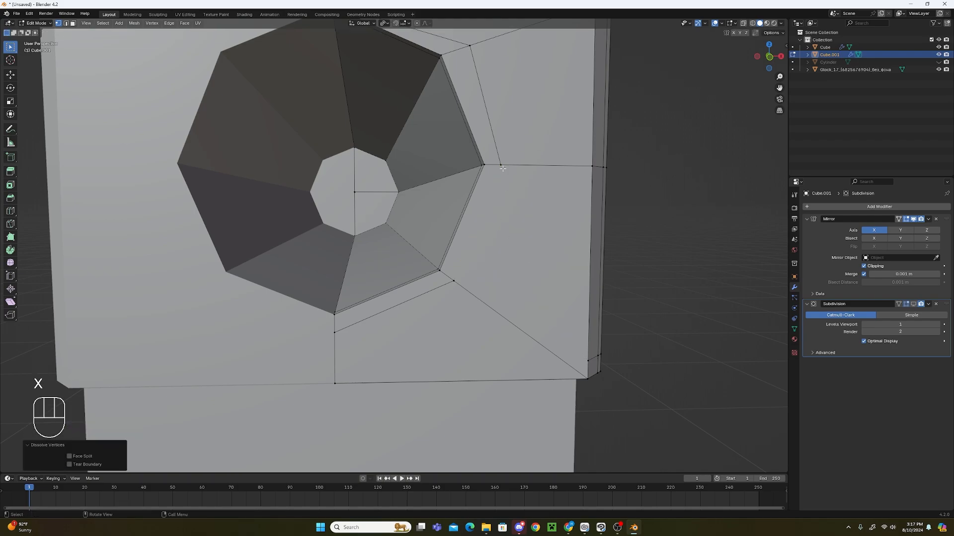
Connect the front-face vertices beside the bore's side and lower diagonal corners with a new edge.
{"action": "left_click", "coordinate": [500, 166]}
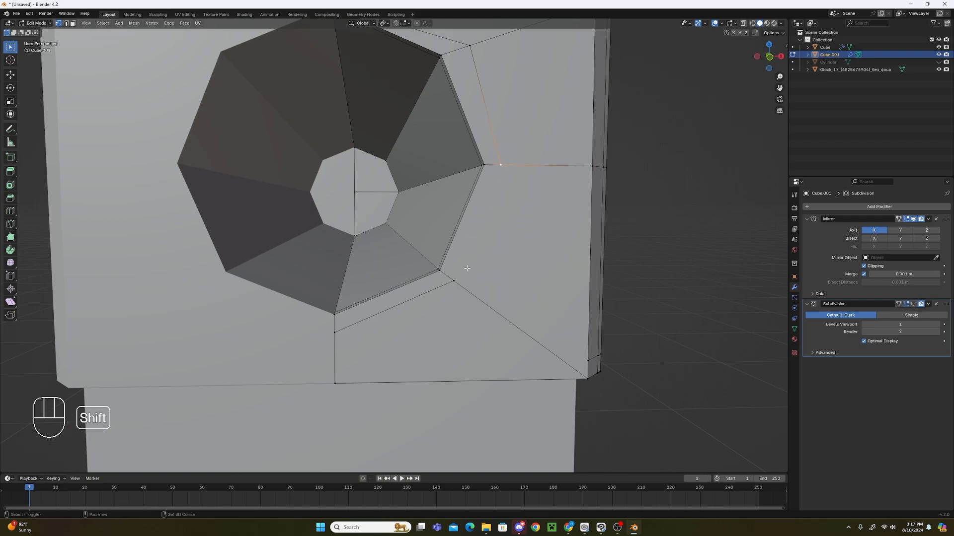
{"action": "left_click", "coordinate": [454, 277], "text": "shift"}
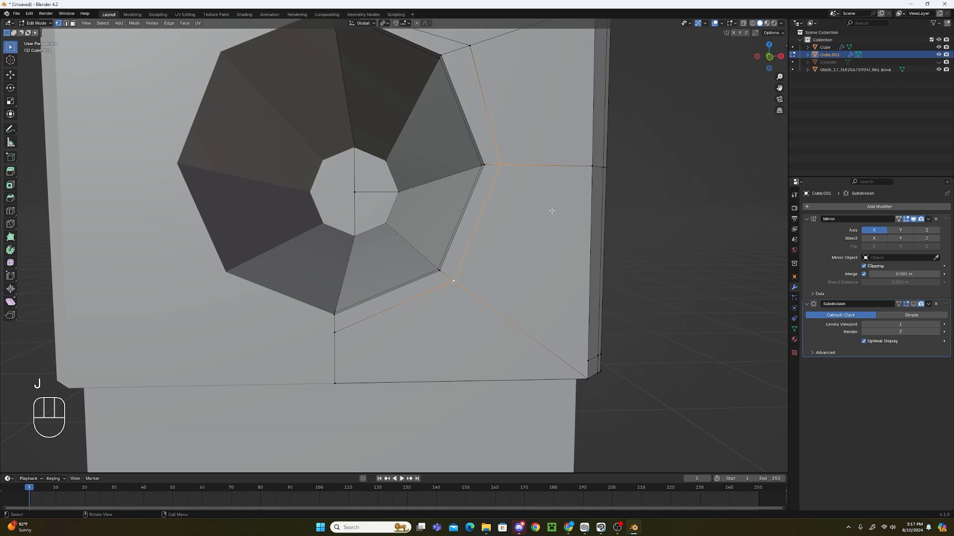
{"action": "left_click", "coordinate": [587, 366]}
Add a loop cut across the front face below the bore, flatten it to 0 in Z and slide it near the lower edge.
{"action": "key", "text": "ctrl+r"}
{"action": "left_click", "coordinate": [352, 369]}
{"action": "right_click", "coordinate": [366, 370]}
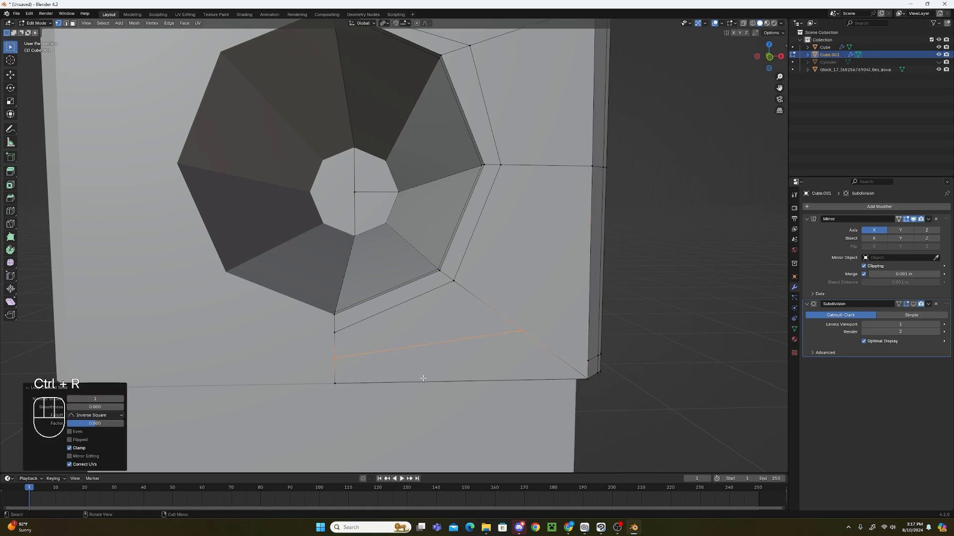
{"action": "key", "text": "s"}
{"action": "key", "text": "z"}
{"action": "key", "text": "0"}
{"action": "key", "text": "Return"}
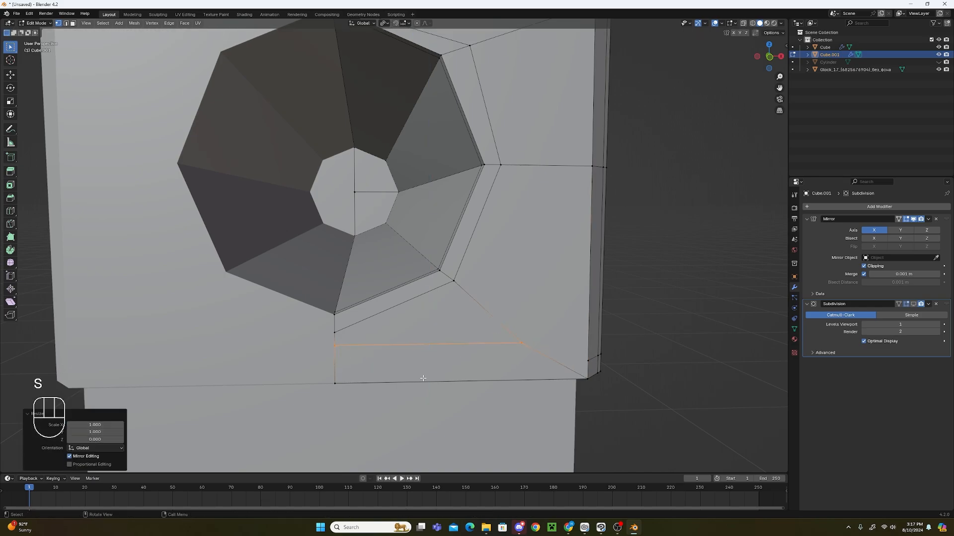
{"action": "key", "text": "g"}
{"action": "key", "text": "g"}
{"action": "left_click", "coordinate": [421, 392]}
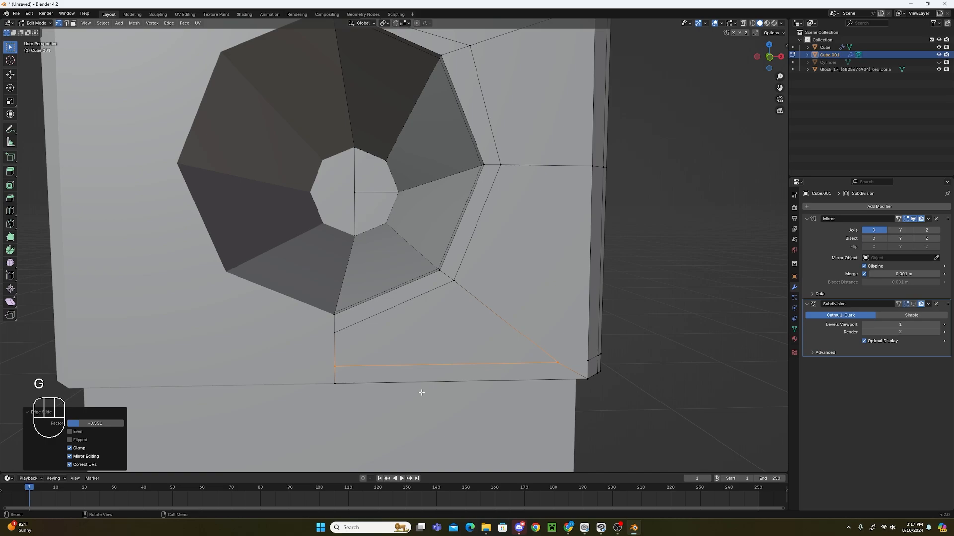
Try to connect the new cut's outer end to the face's side-edge vertices and dissolve the short edge beside it.
{"action": "left_click", "coordinate": [557, 364]}
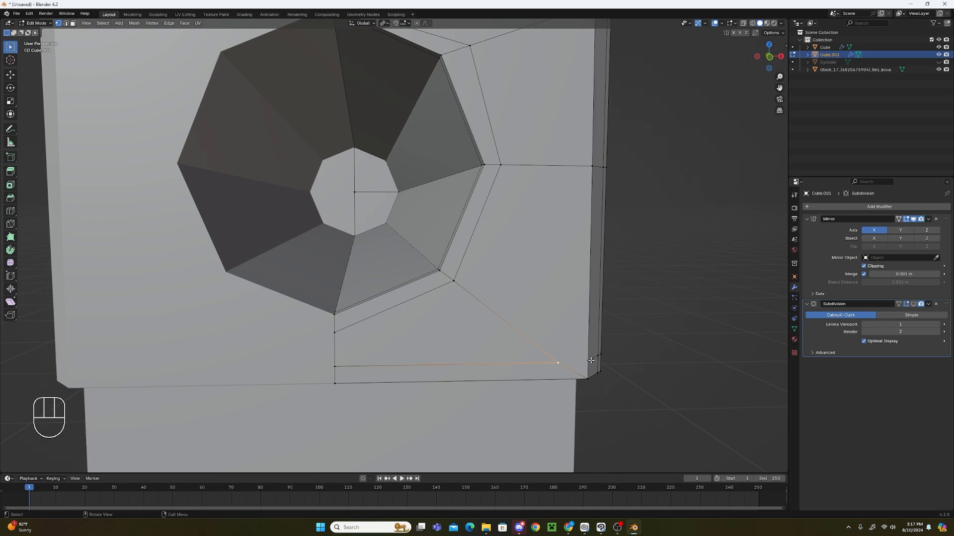
{"action": "left_click", "coordinate": [591, 363], "text": "shift"}
{"action": "left_click", "coordinate": [588, 378]}
{"action": "left_click", "coordinate": [559, 365], "text": "shift"}
{"action": "middle_click_drag", "start_coordinate": [573, 375], "coordinate": [559, 364]}
{"action": "middle_click_drag", "start_coordinate": [359, 179], "coordinate": [428, 279], "text": "shift"}
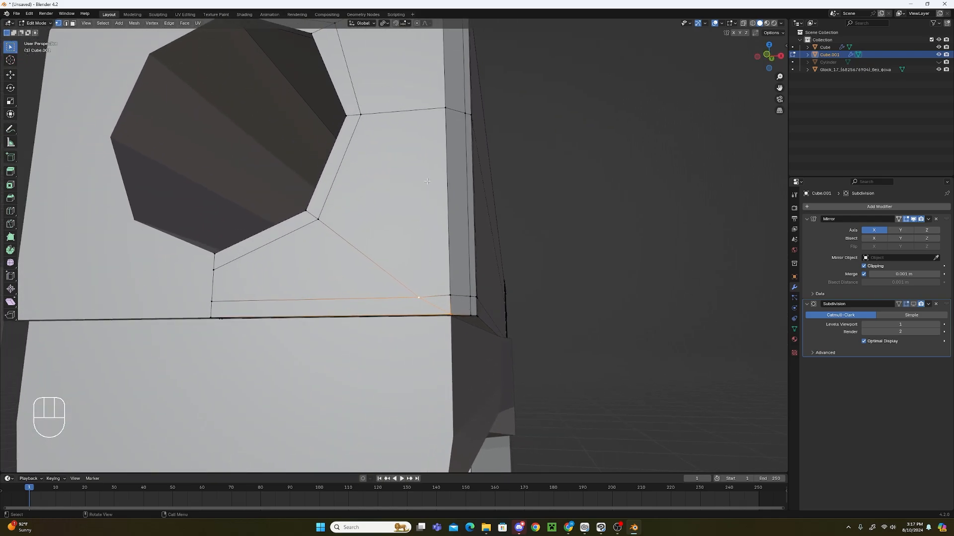
{"action": "left_click", "coordinate": [425, 293]}
{"action": "left_click", "coordinate": [446, 108]}
{"action": "left_click", "coordinate": [428, 297], "text": "shift"}
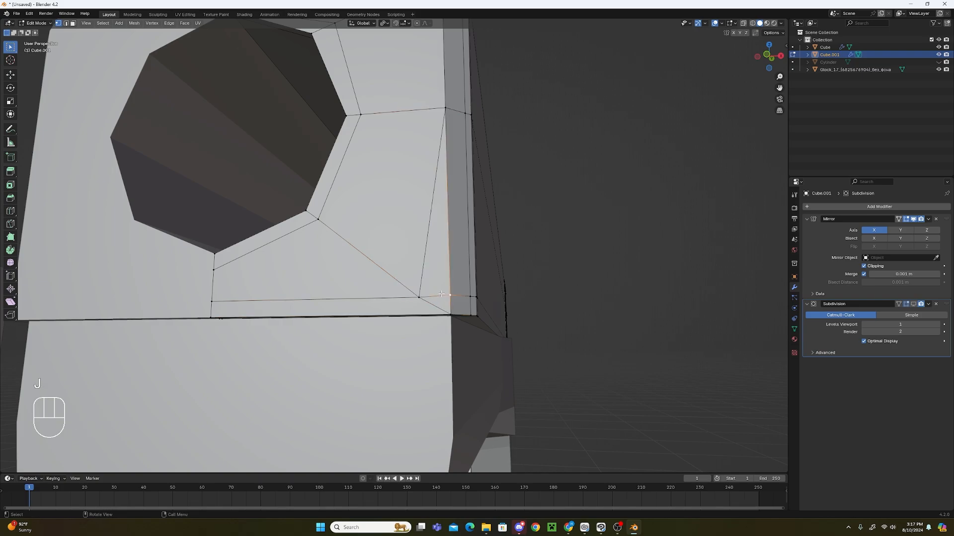
{"action": "key", "text": "x"}
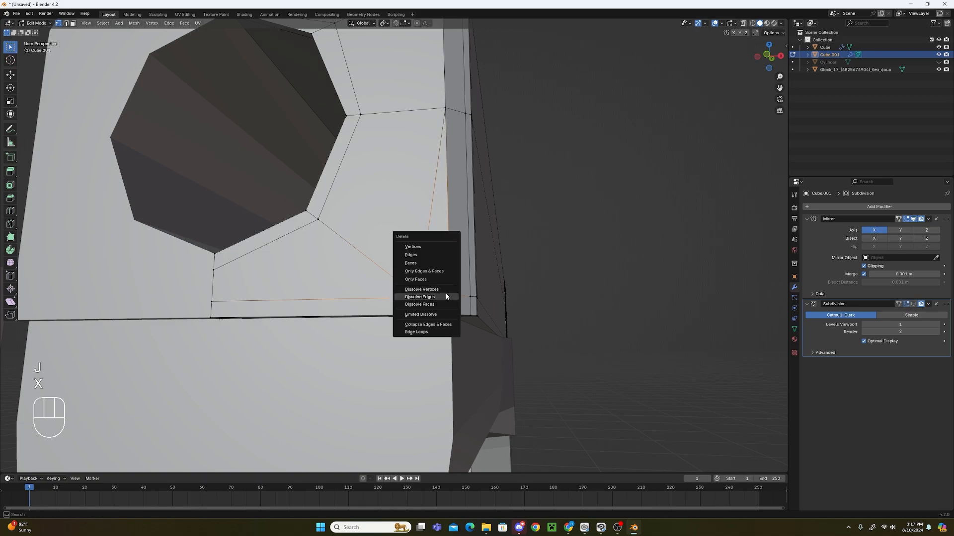
{"action": "left_click", "coordinate": [445, 297]}
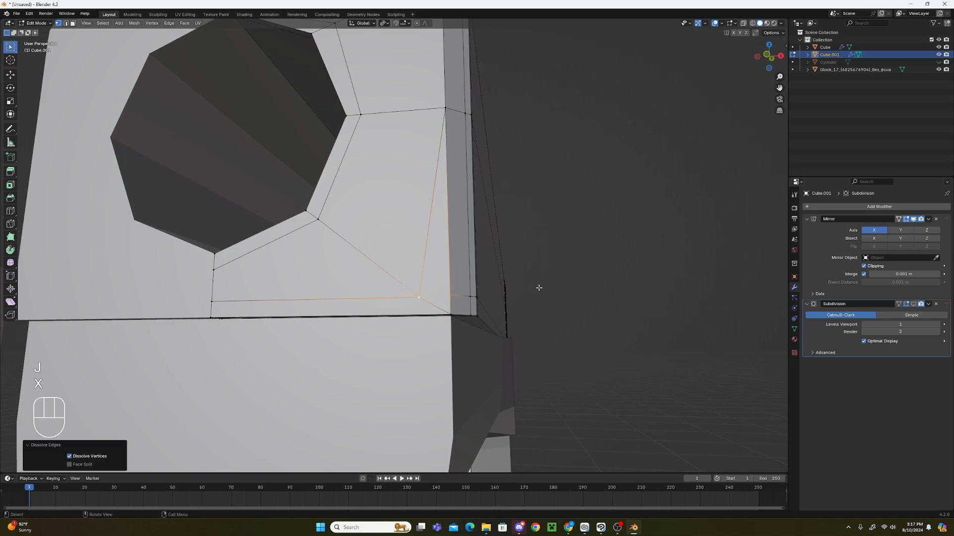
{"action": "scroll", "coordinate": [540, 316], "scroll_direction": "down", "scroll_amount": 2}
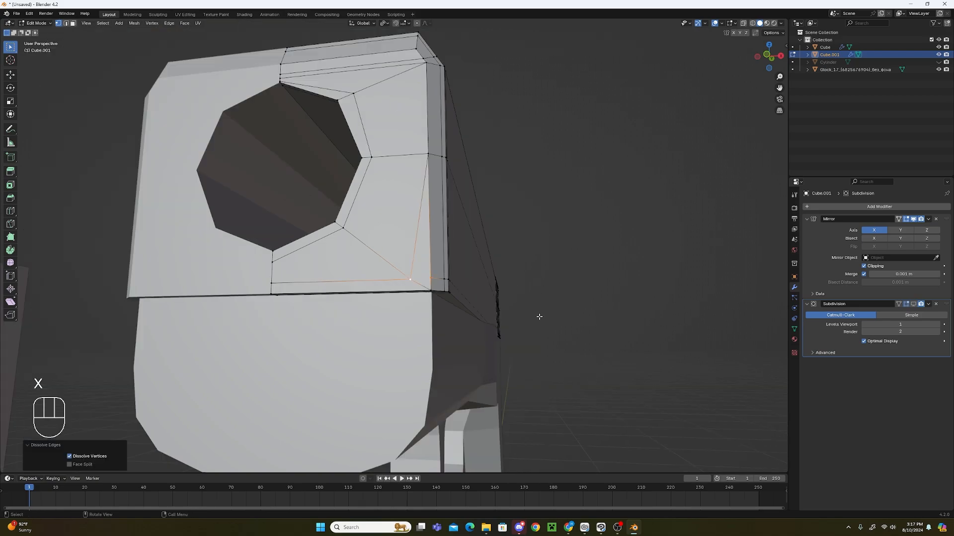
{"action": "middle_click_drag", "start_coordinate": [540, 317], "coordinate": [536, 319]}
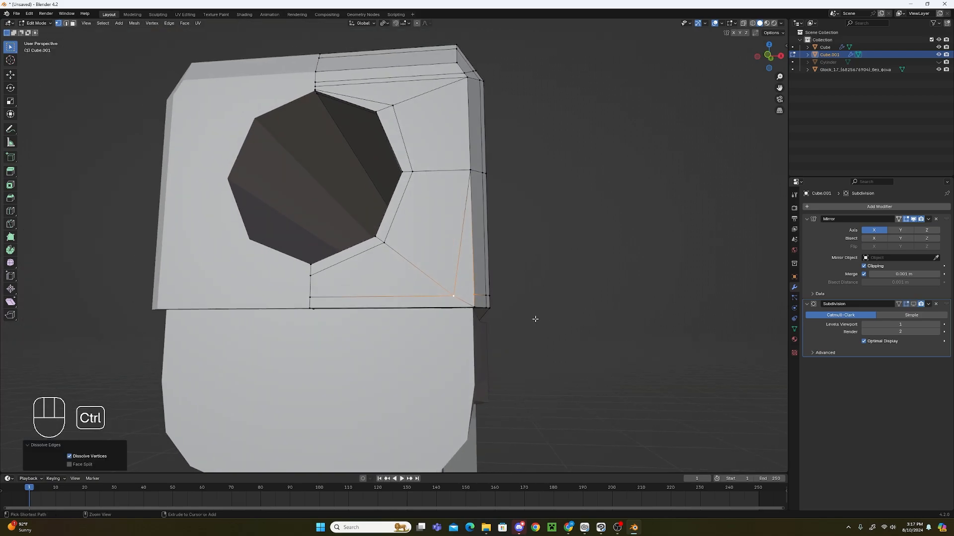
Undo the recent edge connections and dissolve at the front face's lower outer corner.
{"action": "key", "text": "ctrl+z"}
{"action": "key", "text": "ctrl+z"}
{"action": "key", "text": "ctrl+z"}
{"action": "key", "text": "ctrl+z"}
{"action": "key", "text": "ctrl+z"}
{"action": "key", "text": "ctrl+z"}
{"action": "key", "text": "ctrl+z"}
{"action": "key", "text": "ctrl+z"}
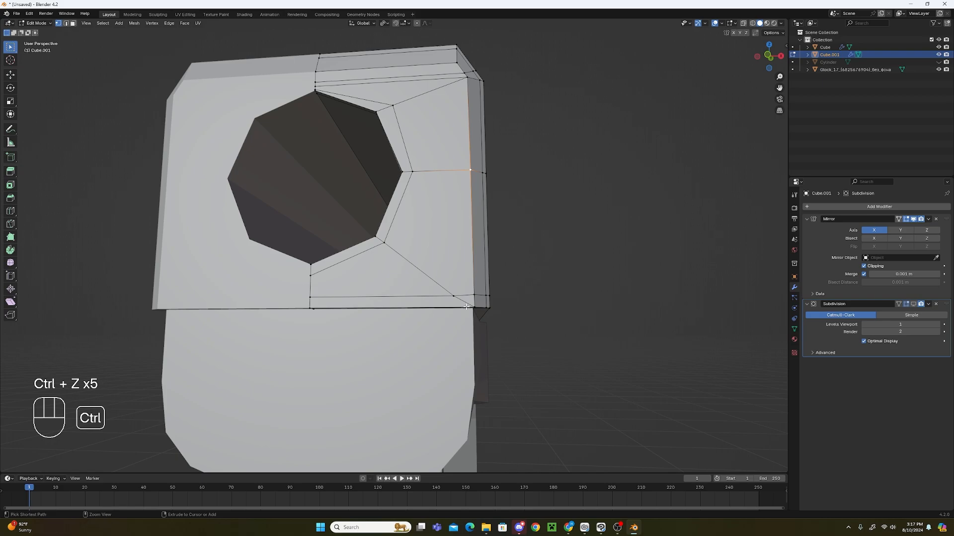
{"action": "key", "text": "ctrl+z"}
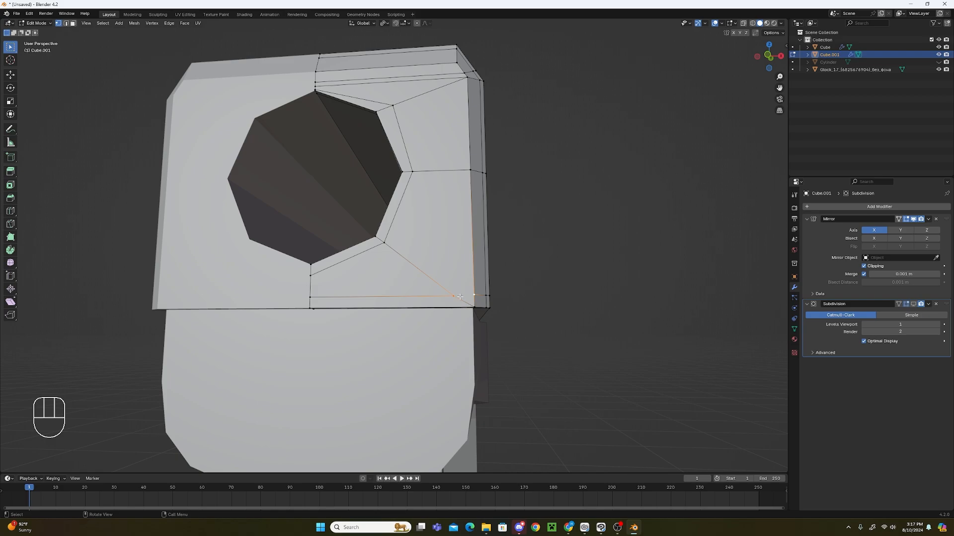
Dissolve the two selected vertices near the front face's lower outer corner and reconnect the face's vertical side edge down to the corner.
{"action": "key", "text": "x"}
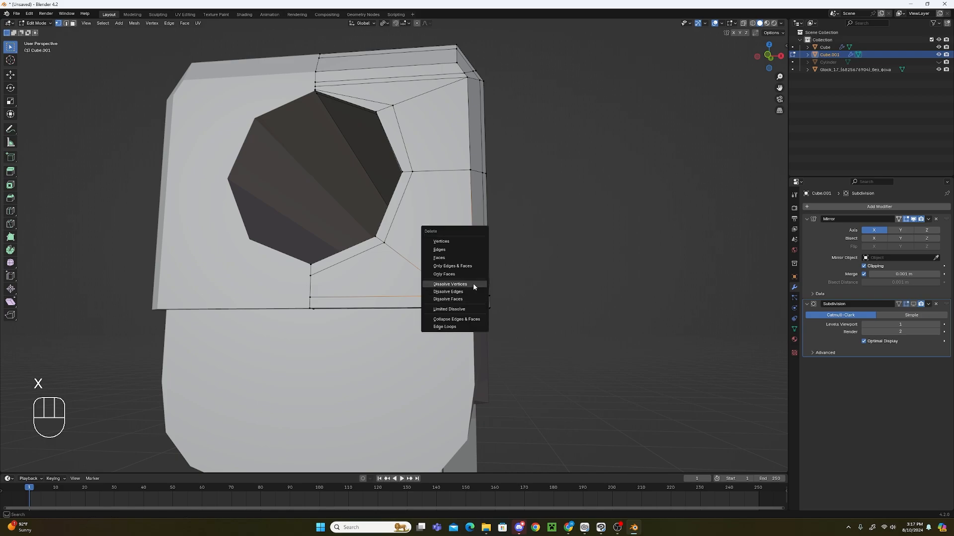
{"action": "left_click", "coordinate": [472, 283]}
{"action": "left_click", "coordinate": [470, 163]}
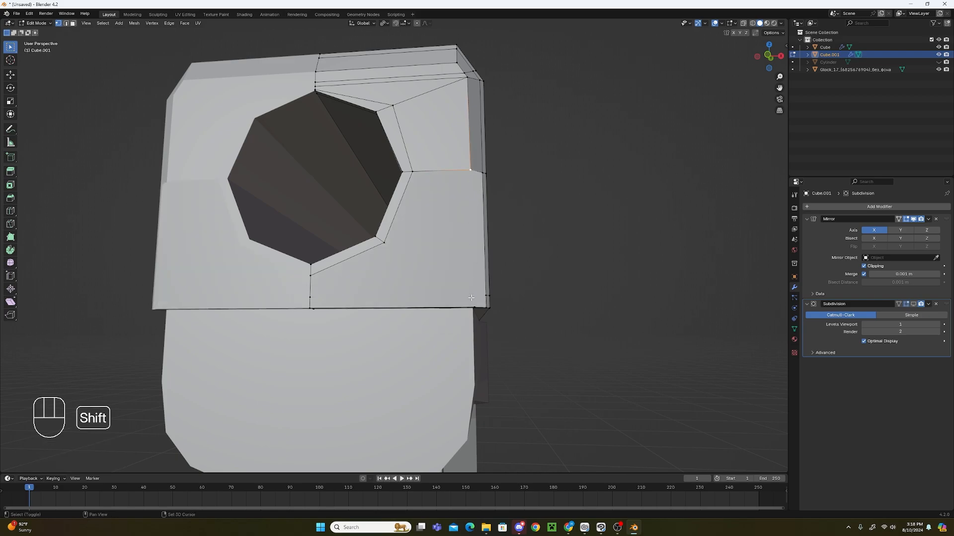
{"action": "left_click", "coordinate": [472, 309], "text": "shift"}
{"action": "key", "text": "j"}
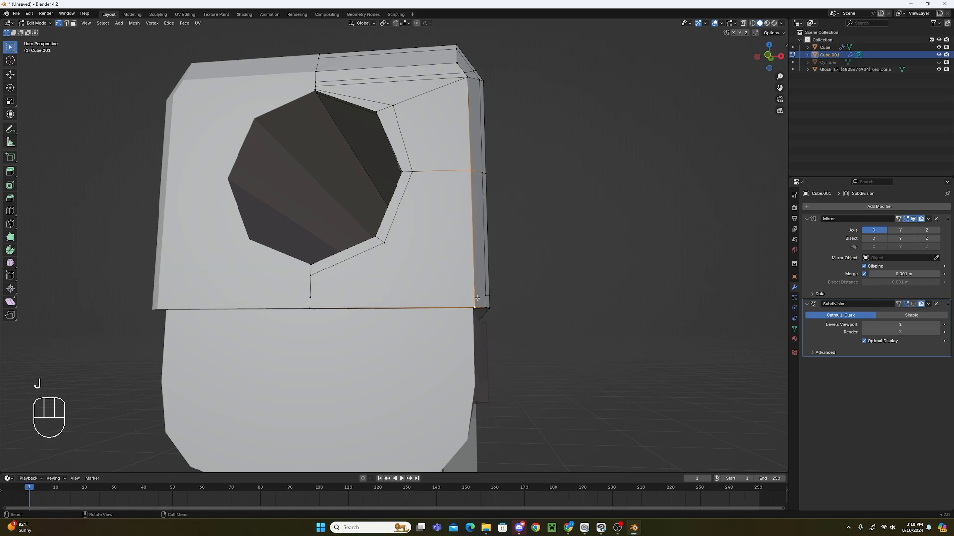
Connect the lower outer side vertex across the front face to the centre-line vertex and to the vertex beside the bore's lower diagonal corner.
{"action": "left_click", "coordinate": [485, 295]}
{"action": "left_click", "coordinate": [313, 298], "text": "shift"}
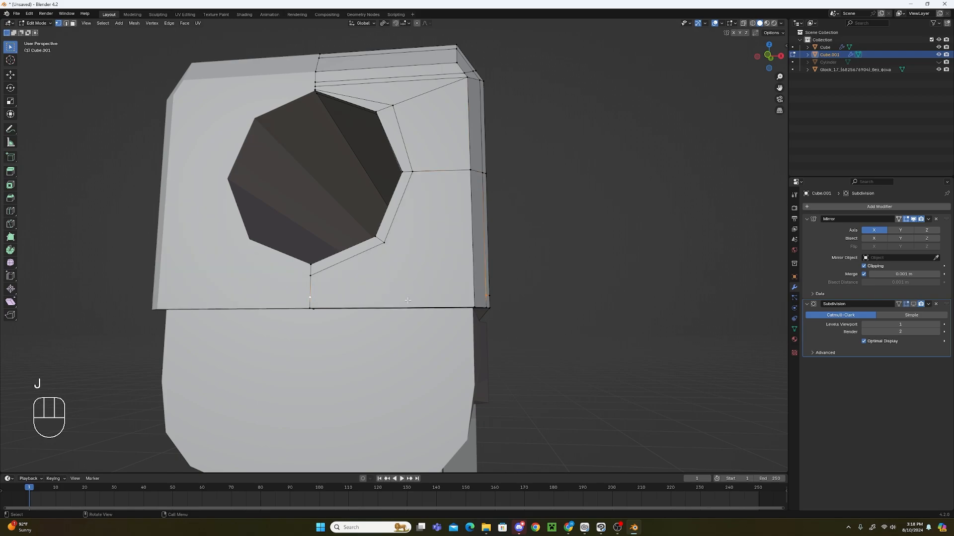
{"action": "key", "text": "j"}
{"action": "left_click", "coordinate": [485, 295]}
{"action": "left_click", "coordinate": [384, 242], "text": "shift"}
{"action": "key", "text": "j"}
Inspect the slide's edge flow from the rear, the front and the side, including with X-ray.
{"action": "scroll", "coordinate": [551, 354], "scroll_direction": "down", "scroll_amount": 2}
{"action": "middle_click_drag", "start_coordinate": [556, 370], "coordinate": [505, 375]}
{"action": "scroll", "coordinate": [505, 375], "scroll_direction": "down", "scroll_amount": 5}
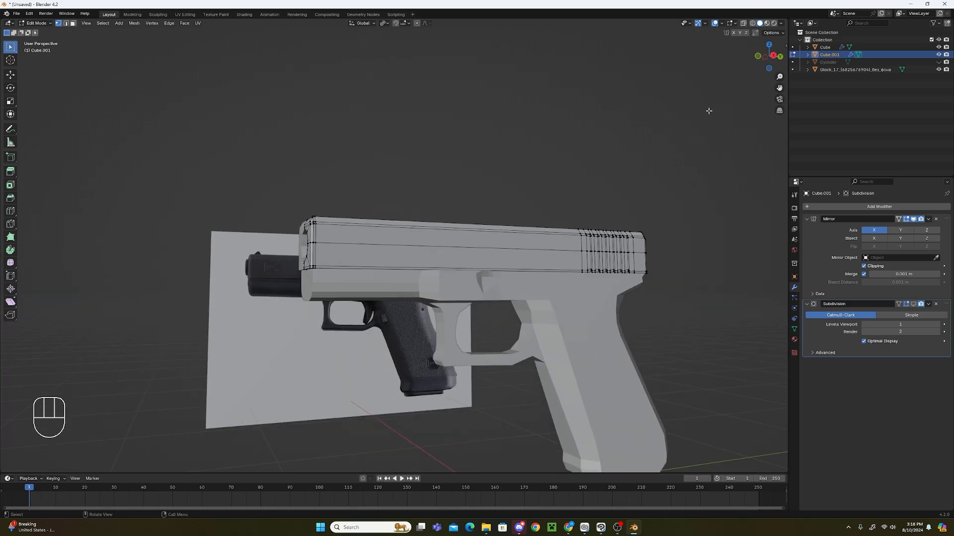
{"action": "middle_click_drag", "start_coordinate": [661, 207], "coordinate": [567, 228]}
{"action": "middle_click_drag", "start_coordinate": [596, 298], "coordinate": [453, 277], "text": "shift"}
{"action": "scroll", "coordinate": [462, 286], "scroll_direction": "up", "scroll_amount": 3}
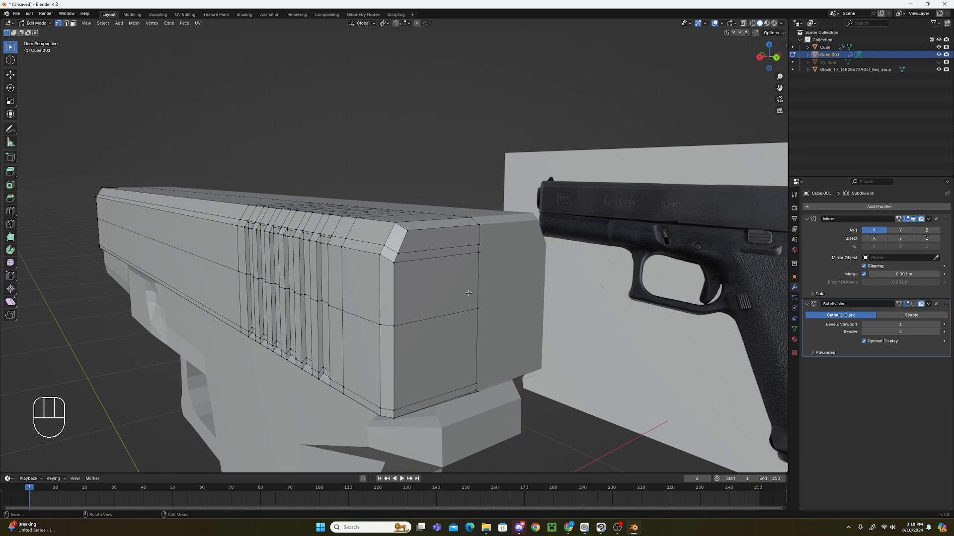
{"action": "middle_click_drag", "start_coordinate": [302, 277], "coordinate": [437, 319]}
{"action": "scroll", "coordinate": [529, 282], "scroll_direction": "down", "scroll_amount": 2}
{"action": "scroll", "coordinate": [564, 283], "scroll_direction": "up", "scroll_amount": 2}
{"action": "scroll", "coordinate": [437, 321], "scroll_direction": "up", "scroll_amount": 2}
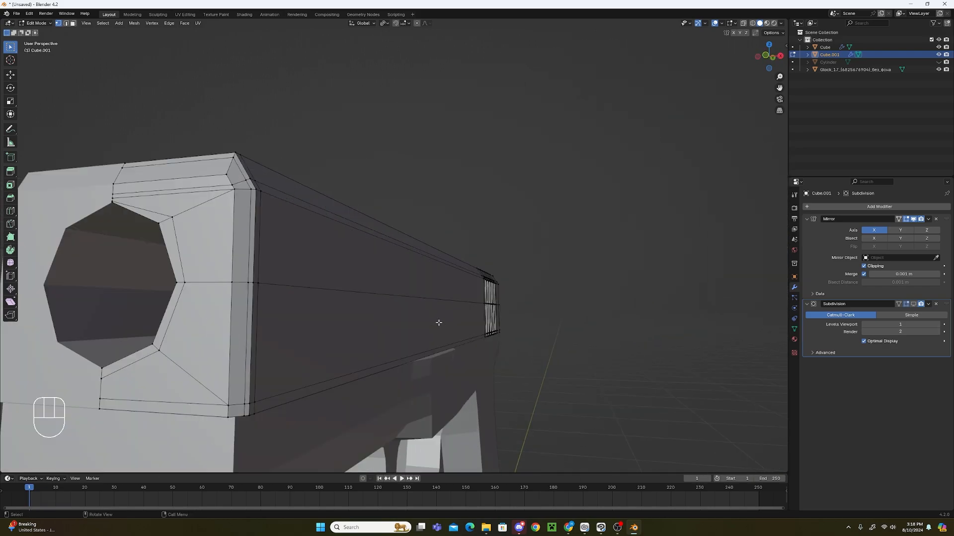
{"action": "scroll", "coordinate": [647, 224], "scroll_direction": "down", "scroll_amount": 2}
{"action": "middle_click_drag", "start_coordinate": [647, 224], "coordinate": [612, 322]}
{"action": "scroll", "coordinate": [613, 321], "scroll_direction": "down", "scroll_amount": 1}
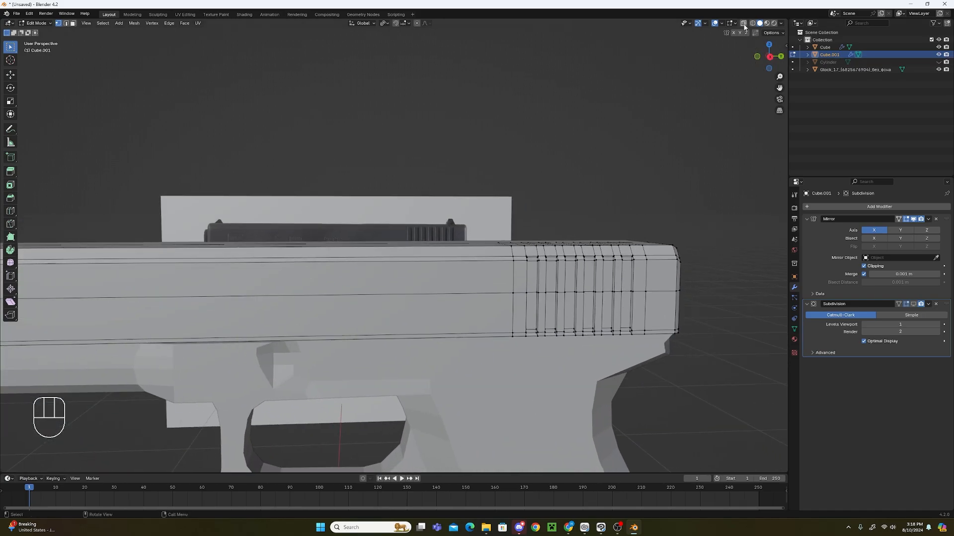
{"action": "scroll", "coordinate": [666, 223], "scroll_direction": "down", "scroll_amount": 1}
{"action": "middle_click_drag", "start_coordinate": [603, 331], "coordinate": [605, 334]}
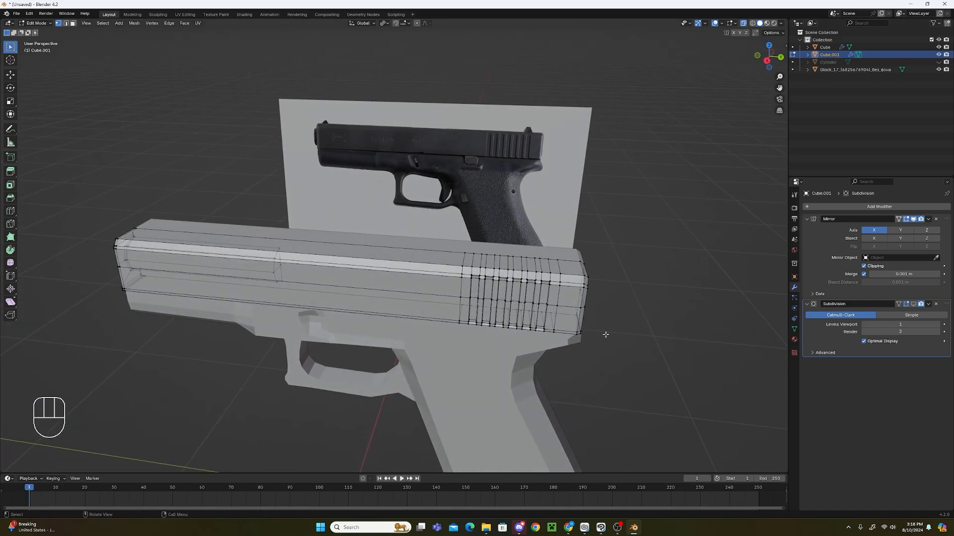
Turn the Subdivision modifier's viewport display back on with X-ray off and view the smoothed slide front in Object Mode.
{"action": "left_click", "coordinate": [742, 24]}
{"action": "left_click", "coordinate": [912, 304]}
{"action": "left_click", "coordinate": [36, 23]}
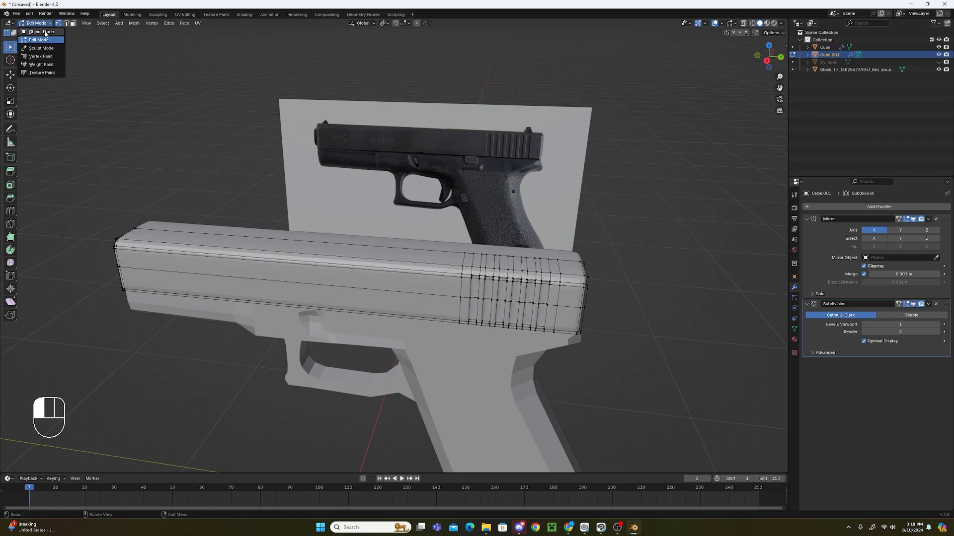
{"action": "left_click", "coordinate": [38, 32]}
{"action": "middle_click_drag", "start_coordinate": [439, 326], "coordinate": [470, 283]}
{"action": "scroll", "coordinate": [256, 272], "scroll_direction": "up", "scroll_amount": 3}
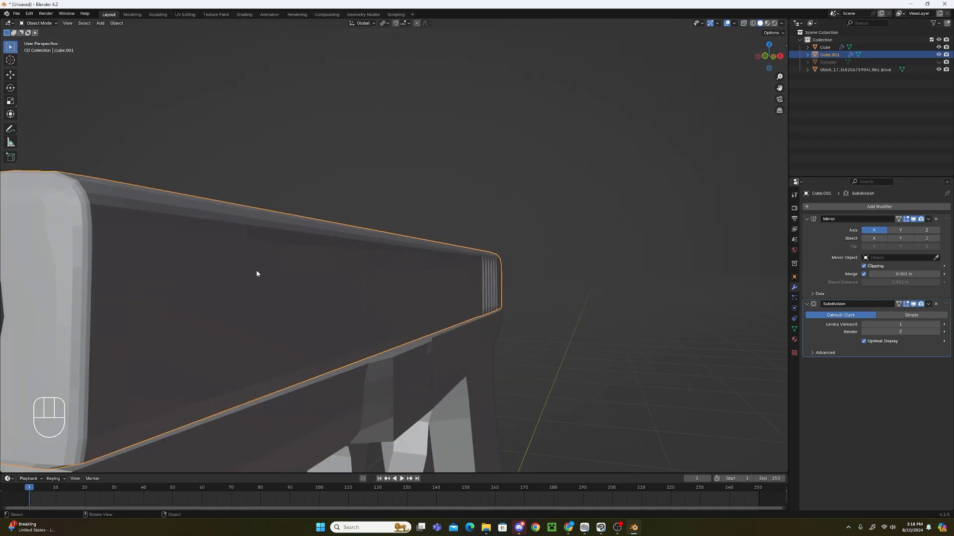
{"action": "middle_click_drag", "start_coordinate": [213, 274], "coordinate": [419, 263], "text": "shift"}
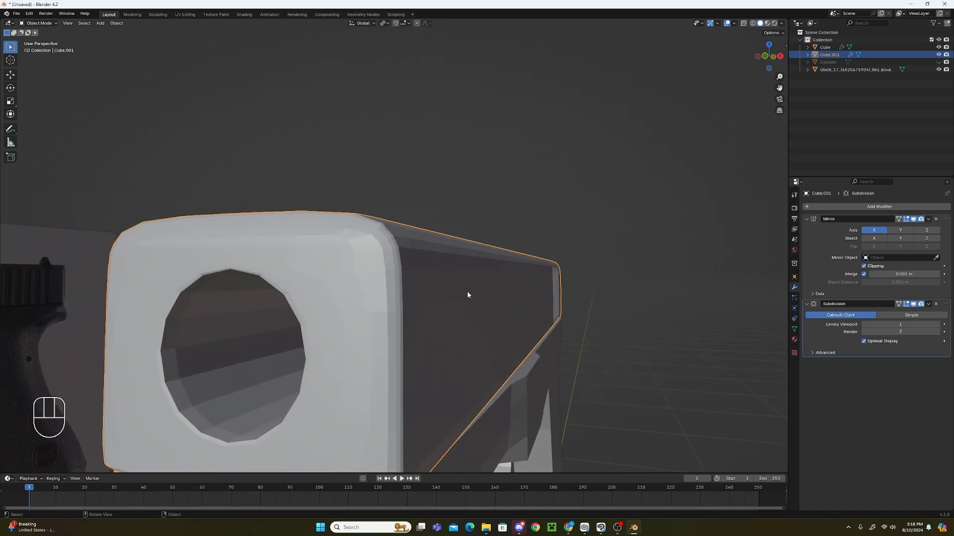
{"action": "middle_click_drag", "start_coordinate": [468, 291], "coordinate": [451, 297]}
{"action": "middle_click_drag", "start_coordinate": [502, 318], "coordinate": [599, 276], "text": "shift"}
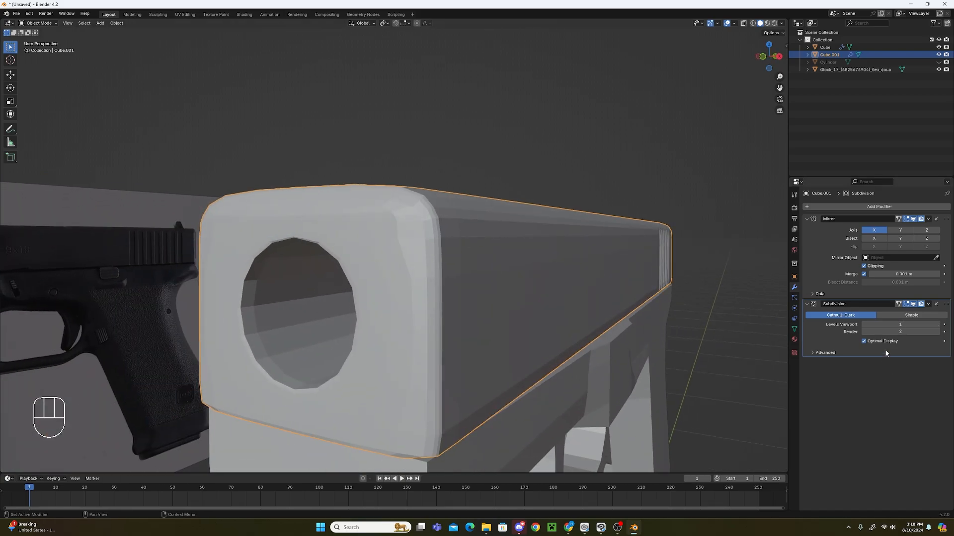
Preview the slide at viewport subdivision level 2, restore level 1 and return to Edit Mode.
{"action": "left_click", "coordinate": [938, 326]}
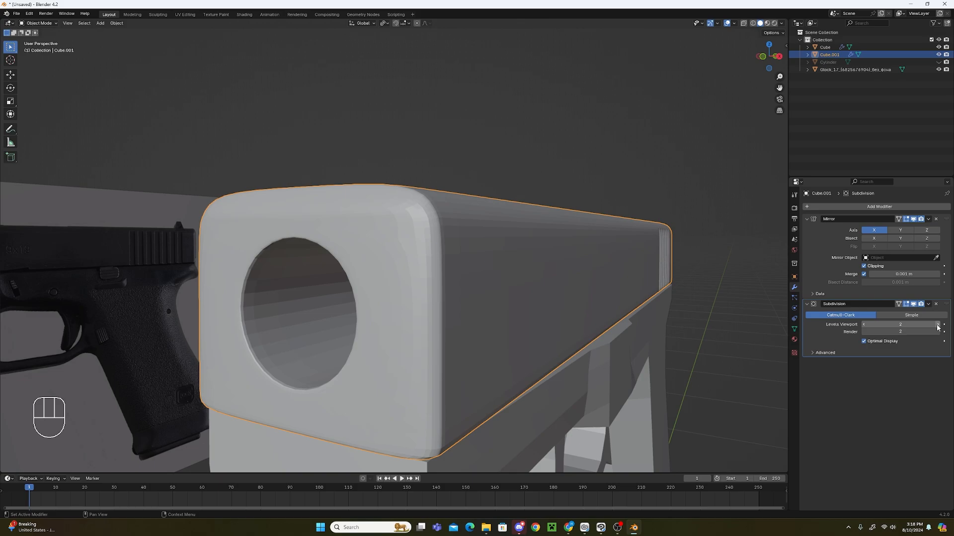
{"action": "left_click", "coordinate": [865, 324]}
{"action": "left_click", "coordinate": [39, 23]}
{"action": "left_click", "coordinate": [50, 42]}
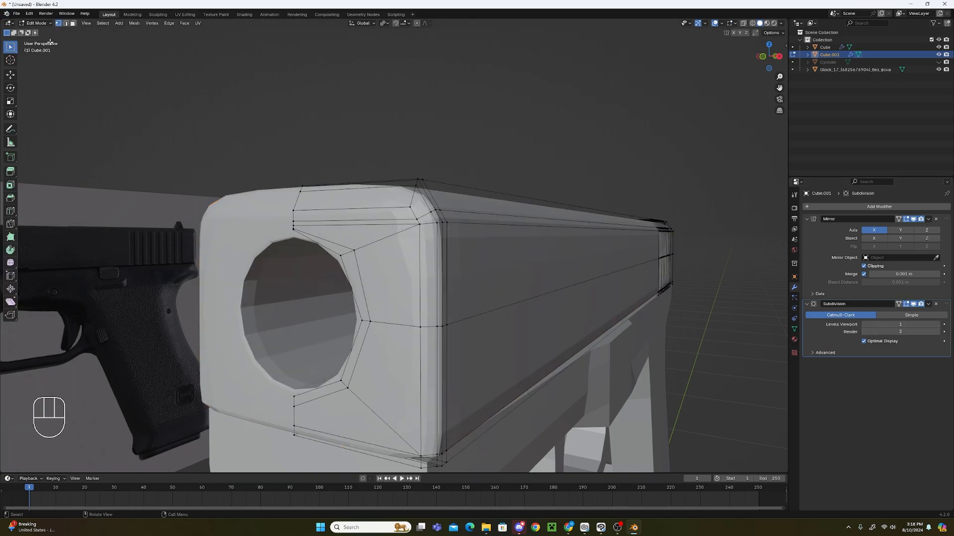
Try to add a lengthwise loop cut along the upper half of the slide's side.
{"action": "key", "text": "ctrl+r"}
{"action": "left_click", "coordinate": [453, 232]}
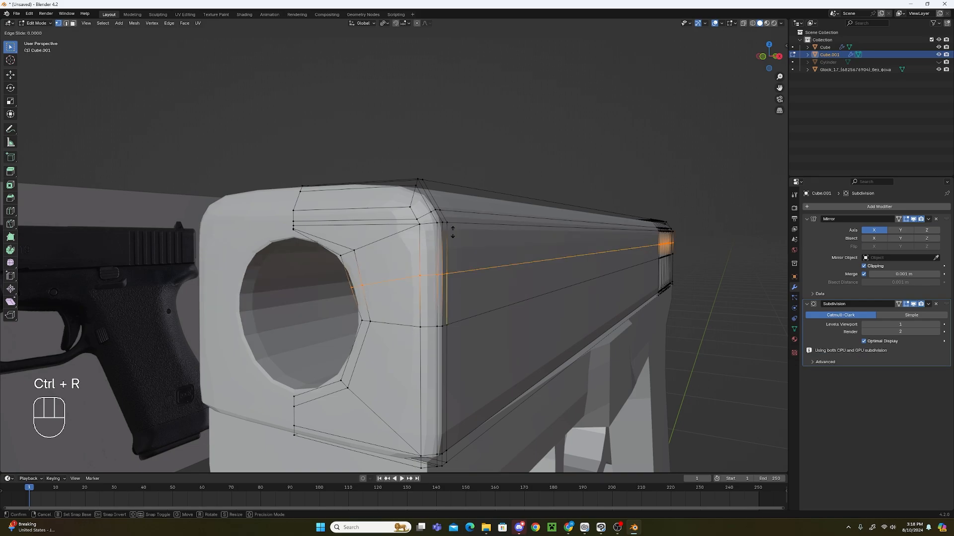
{"action": "left_click", "coordinate": [453, 232]}
{"action": "key", "text": "ctrl+z"}
Undo the loop cut and dissolve the diagonal edge between the slide front's upper corner and the bore ring.
{"action": "left_click", "coordinate": [421, 226]}
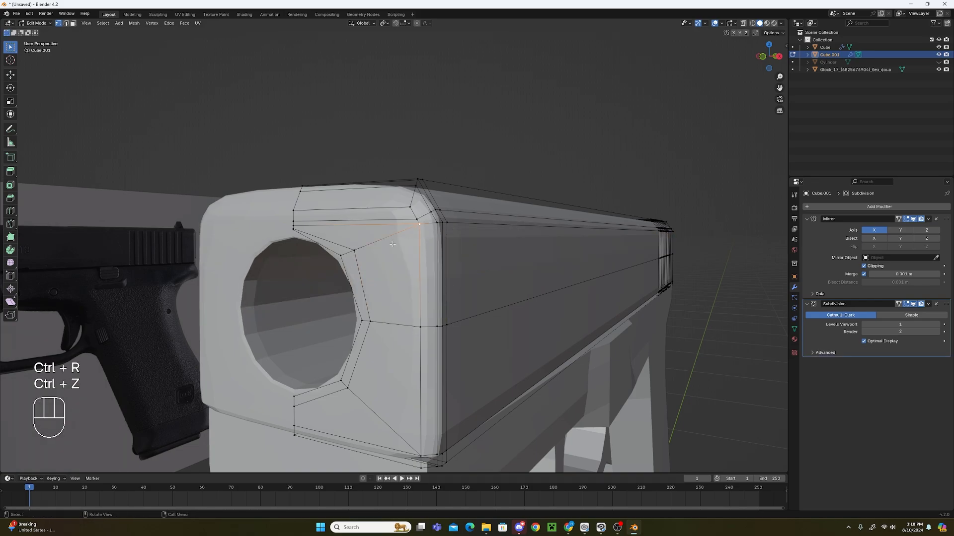
{"action": "left_click", "coordinate": [363, 253], "text": "shift"}
{"action": "key", "text": "x"}
{"action": "left_click", "coordinate": [369, 262]}
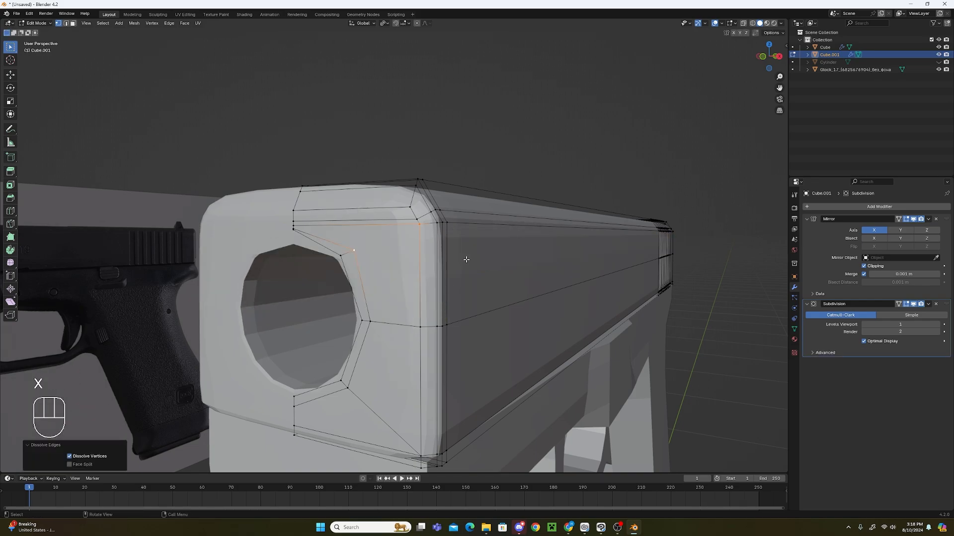
Add a lengthwise loop cut tight beneath the slide side's upper edge, and edge-slide the adjacent corner-bevel loop toward it by a factor of -0.632.
{"action": "key", "text": "ctrl+r"}
{"action": "left_click", "coordinate": [461, 244]}
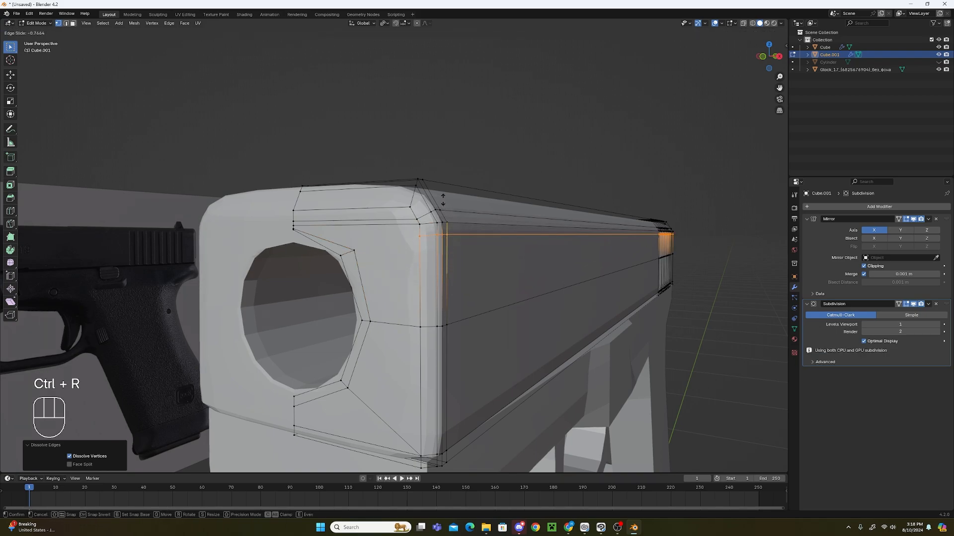
{"action": "left_click", "coordinate": [472, 218]}
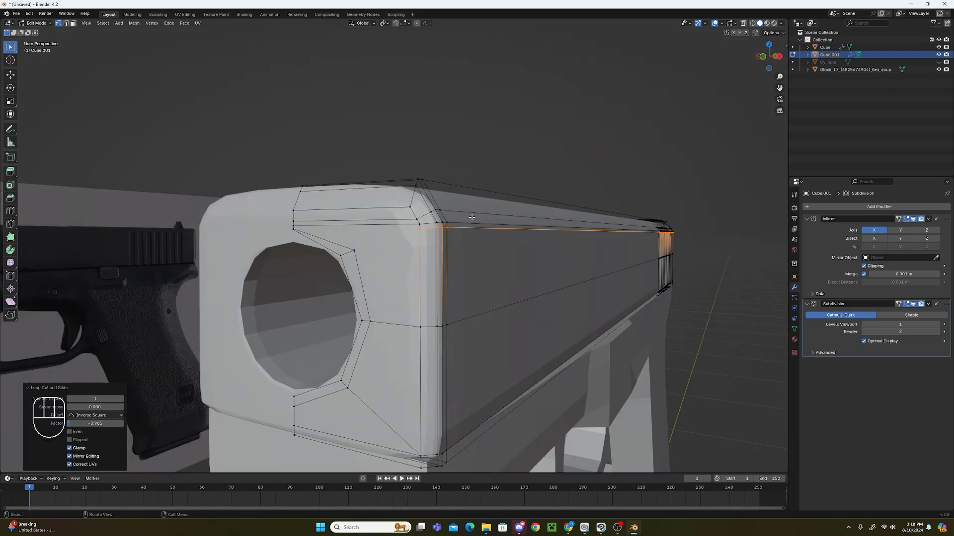
{"action": "left_click", "coordinate": [437, 210]}
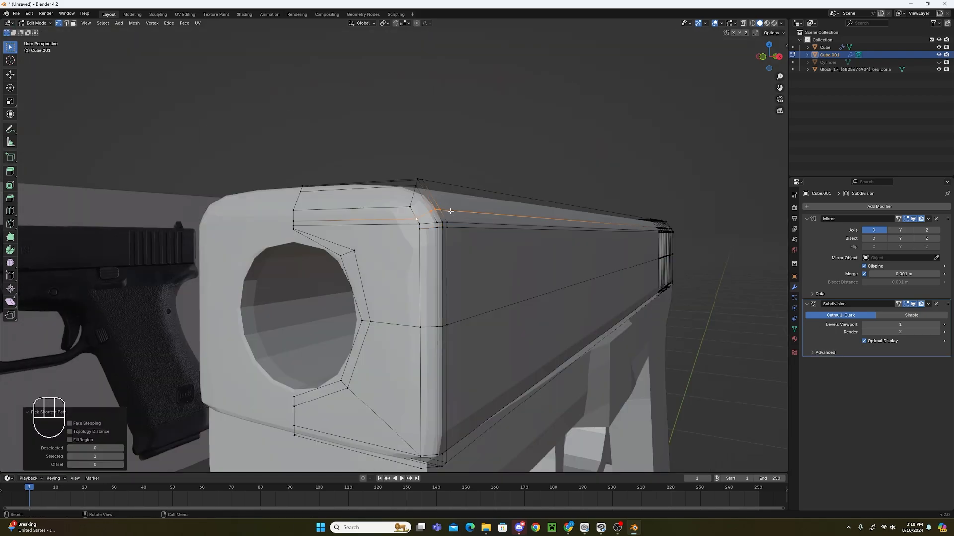
{"action": "key", "text": "g"}
{"action": "key", "text": "g"}
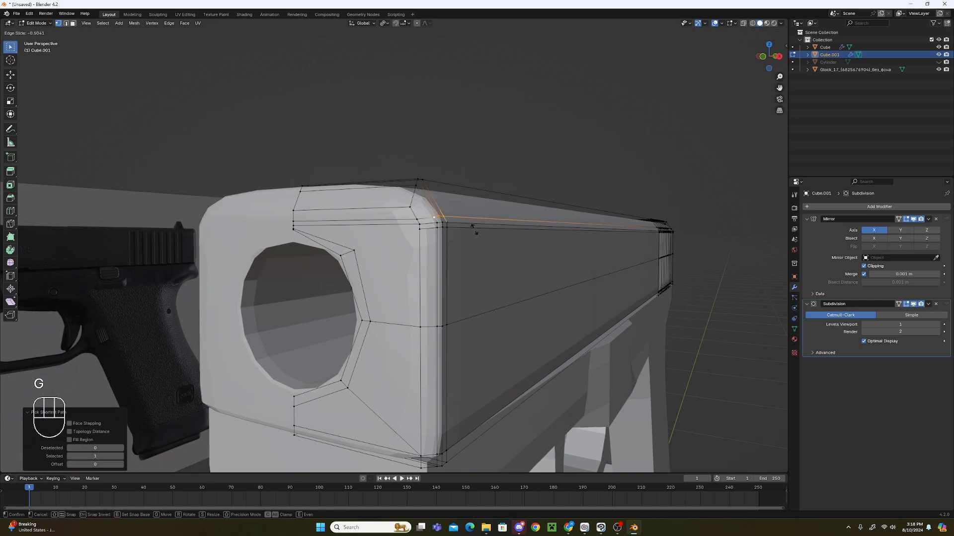
{"action": "left_click", "coordinate": [475, 230]}
Add two lengthwise loop cuts hugging the slide's upper corner, one on the bevel near the top edge and one on the top face.
{"action": "key", "text": "ctrl+r"}
{"action": "left_click", "coordinate": [423, 189]}
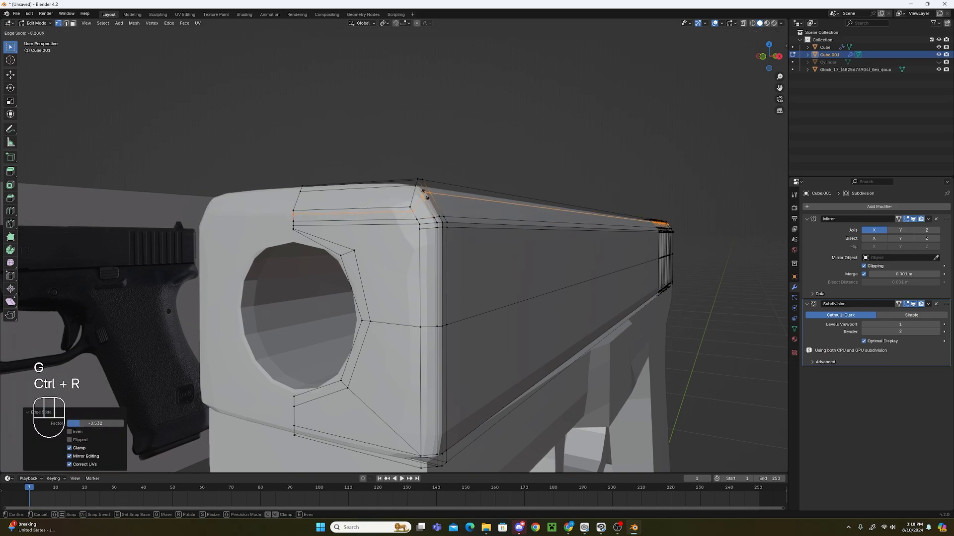
{"action": "left_click", "coordinate": [423, 192]}
{"action": "key", "text": "ctrl+r"}
{"action": "left_click", "coordinate": [442, 193]}
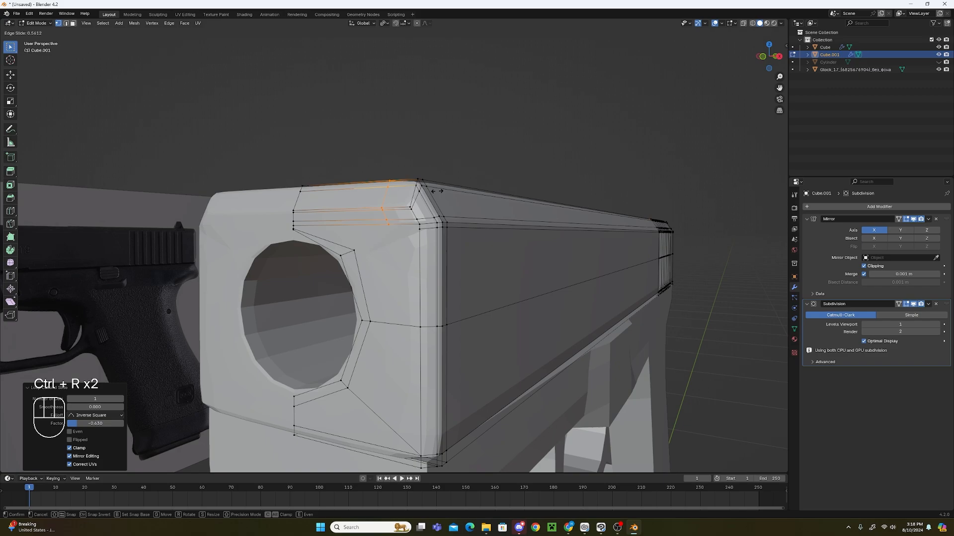
{"action": "left_click", "coordinate": [456, 195]}
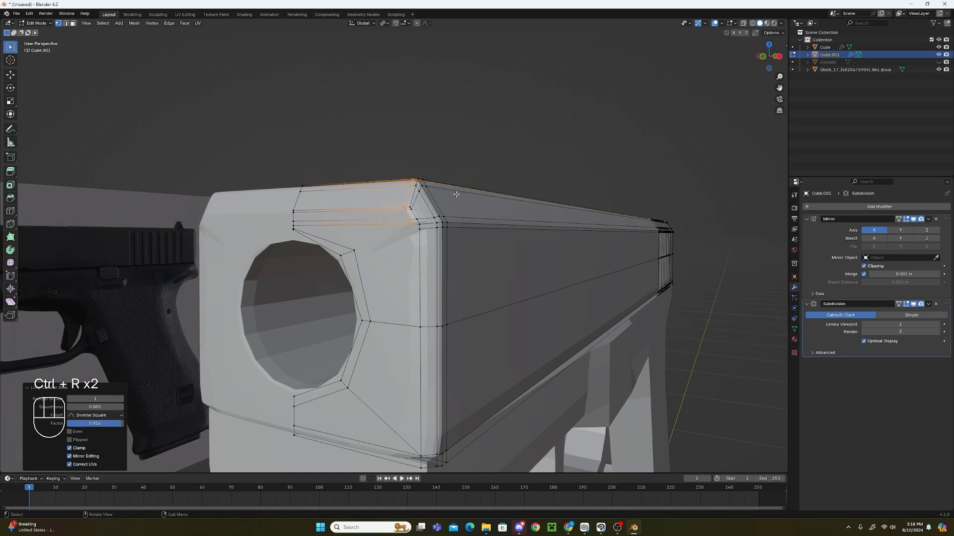
Connect the bore ring's upper outer vertex to the new vertex just below the slide front's upper corner.
{"action": "left_click", "coordinate": [415, 225]}
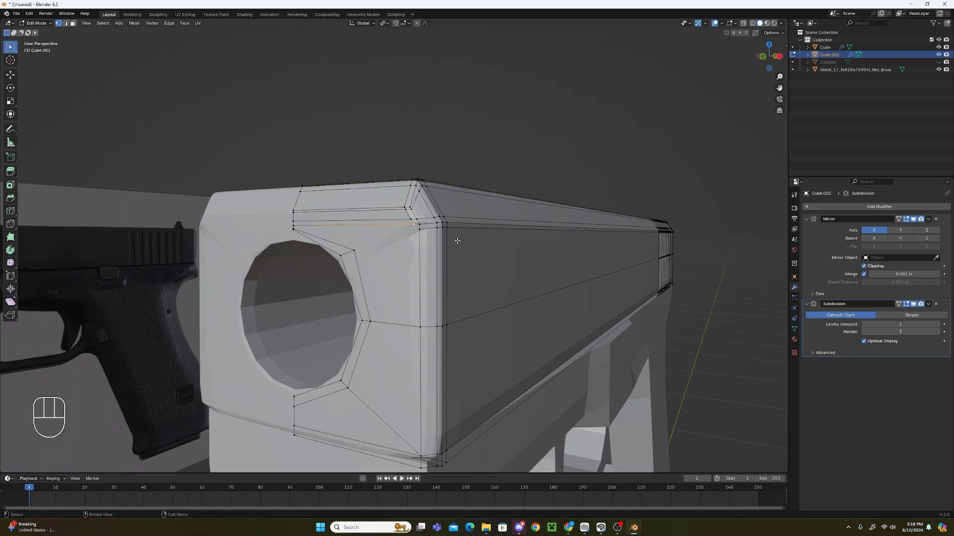
{"action": "left_click", "coordinate": [363, 249]}
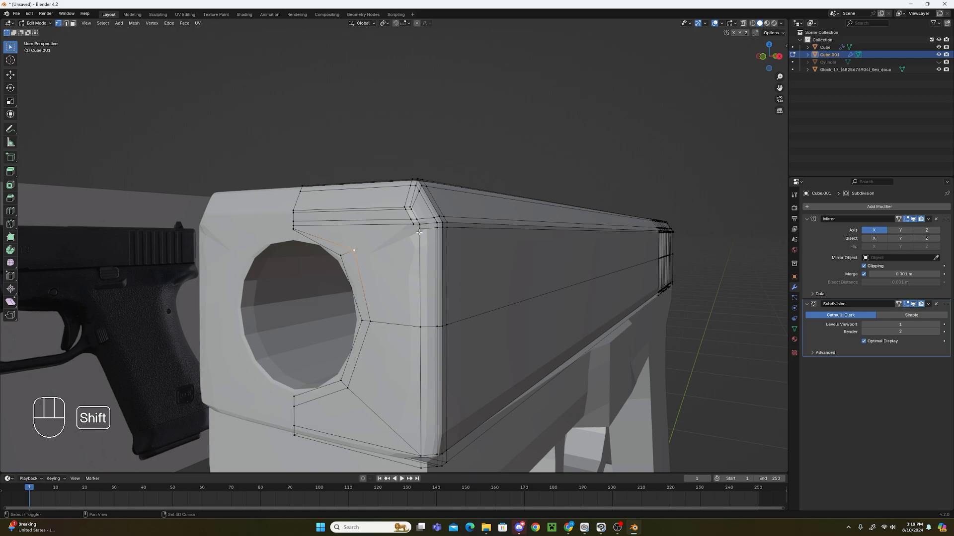
{"action": "left_click", "coordinate": [419, 230], "text": "shift"}
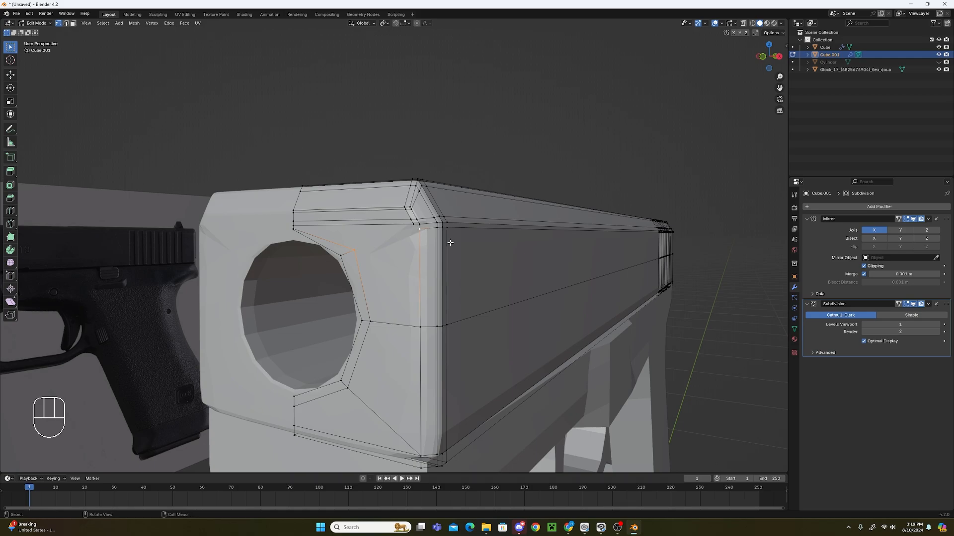
{"action": "scroll", "coordinate": [449, 244], "scroll_direction": "up", "scroll_amount": 4}
{"action": "key", "text": "j"}
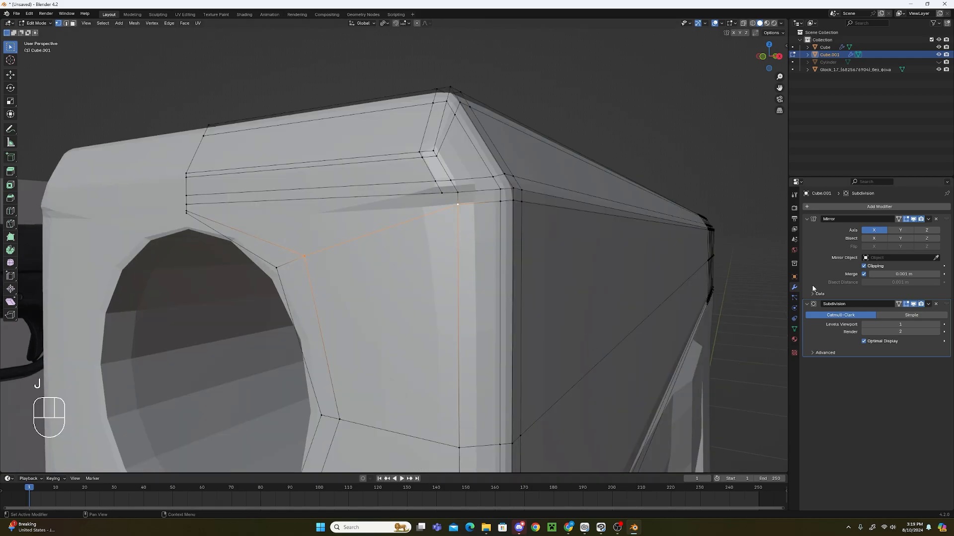
{"action": "left_click", "coordinate": [440, 199]}
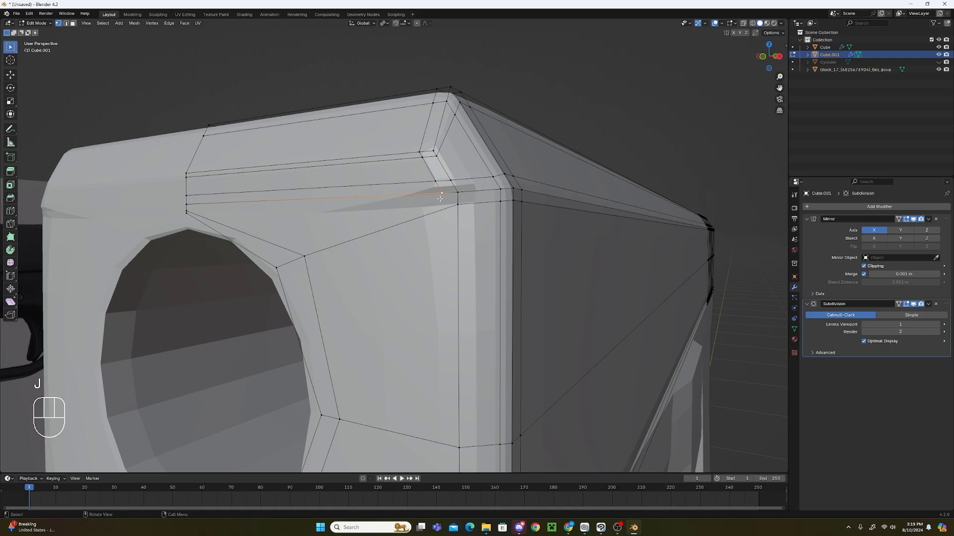
{"action": "left_click", "coordinate": [347, 420], "text": "shift"}
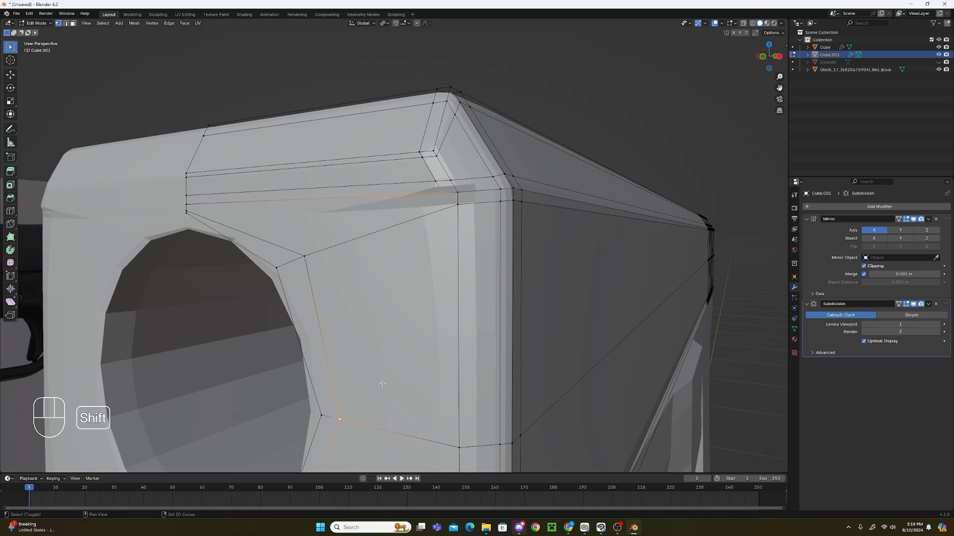
Slide the centreline vertex above the bore fully onto its neighbour, and merge the whole mesh by distance at 0.0001 m.
{"action": "left_click", "coordinate": [214, 224]}
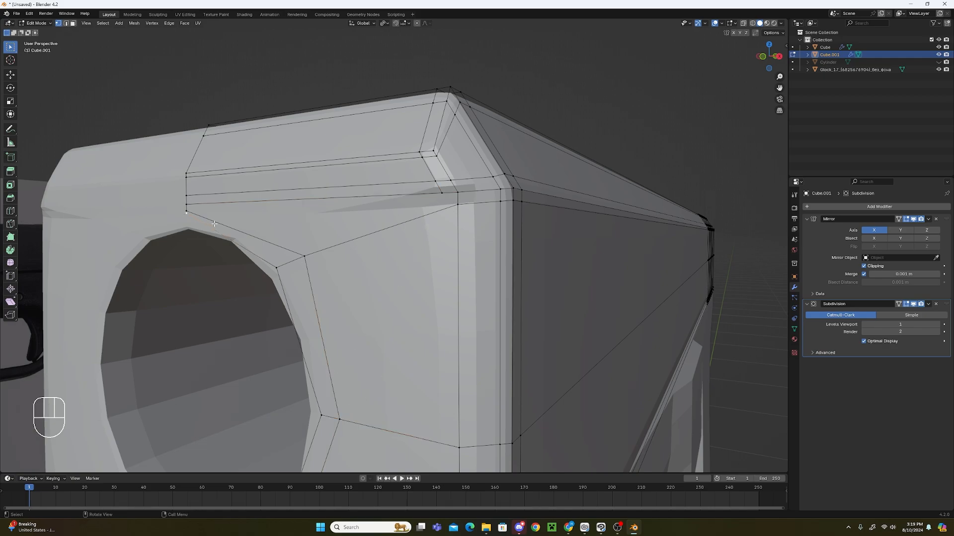
{"action": "left_click", "coordinate": [187, 210]}
{"action": "key", "text": "g"}
{"action": "key", "text": "g"}
{"action": "left_click", "coordinate": [232, 189]}
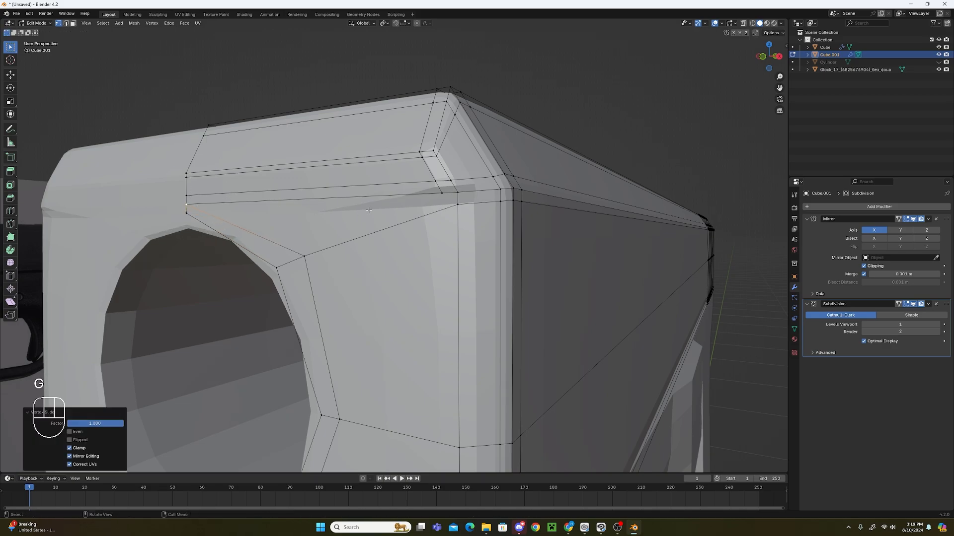
{"action": "key", "text": "a"}
{"action": "left_click", "coordinate": [131, 24]}
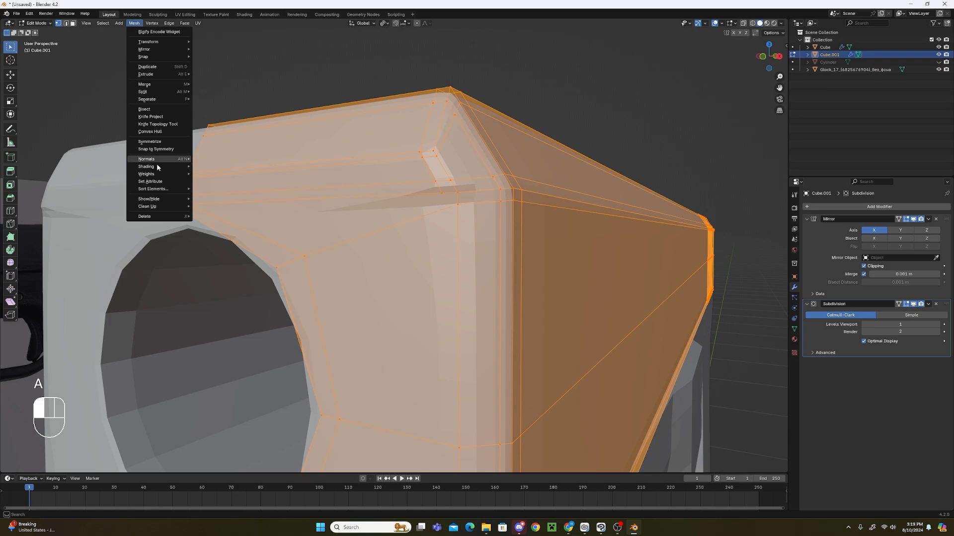
{"action": "mouse_move", "coordinate": [163, 207]}
{"action": "left_click", "coordinate": [248, 267]}
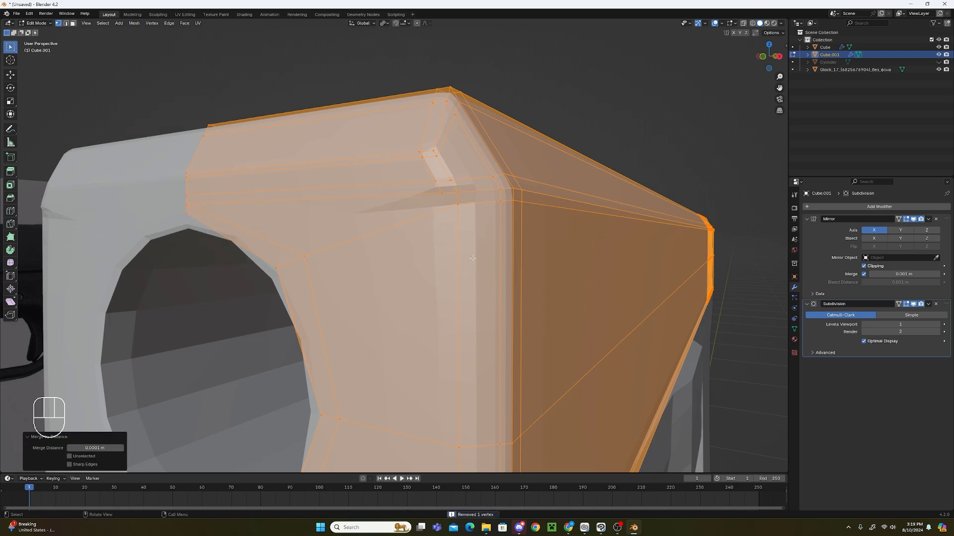
Connect the loose vertex beside the slide front's upper corner to the bore ring's middle side vertex, cutting through the existing diagonal edge.
{"action": "key", "text": "alt+a"}
{"action": "left_click", "coordinate": [443, 192]}
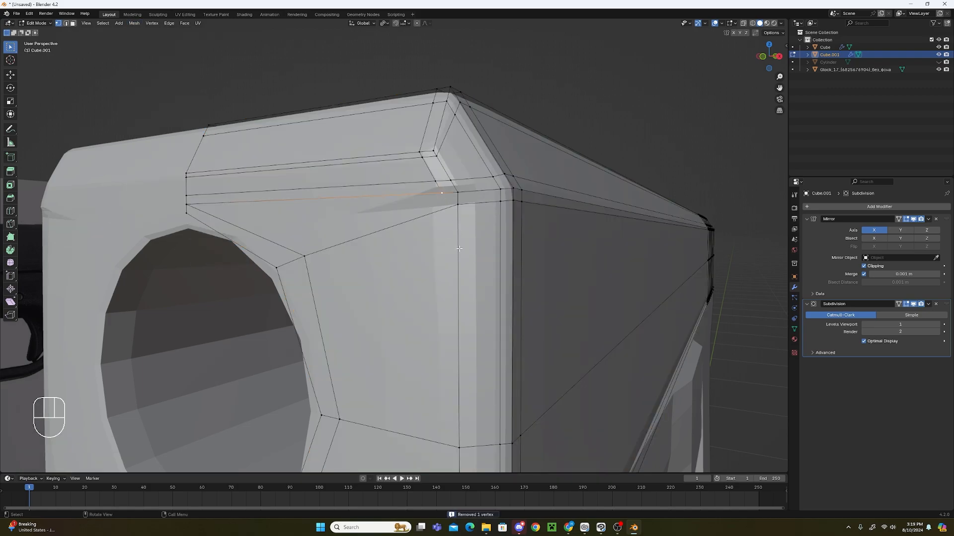
{"action": "middle_click_drag", "start_coordinate": [459, 248], "coordinate": [490, 319], "text": "shift"}
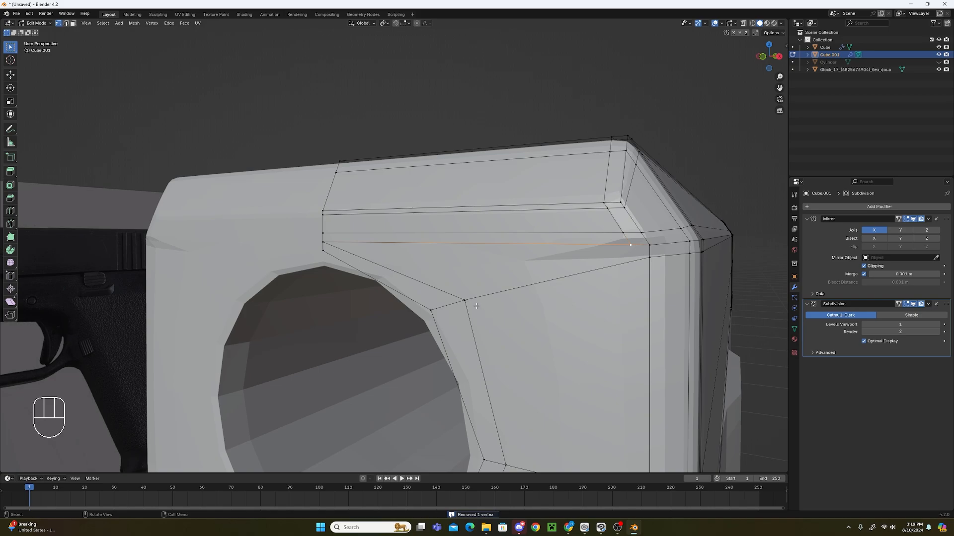
{"action": "left_click", "coordinate": [473, 304], "text": "shift"}
{"action": "mouse_move", "coordinate": [572, 325]}
{"action": "middle_mouse_down", "text": "shift"}
{"action": "mouse_move", "coordinate": [538, 313]}
{"action": "mouse_move", "coordinate": [571, 312]}
{"action": "middle_mouse_up", "text": "shift"}
{"action": "left_click", "coordinate": [610, 381]}
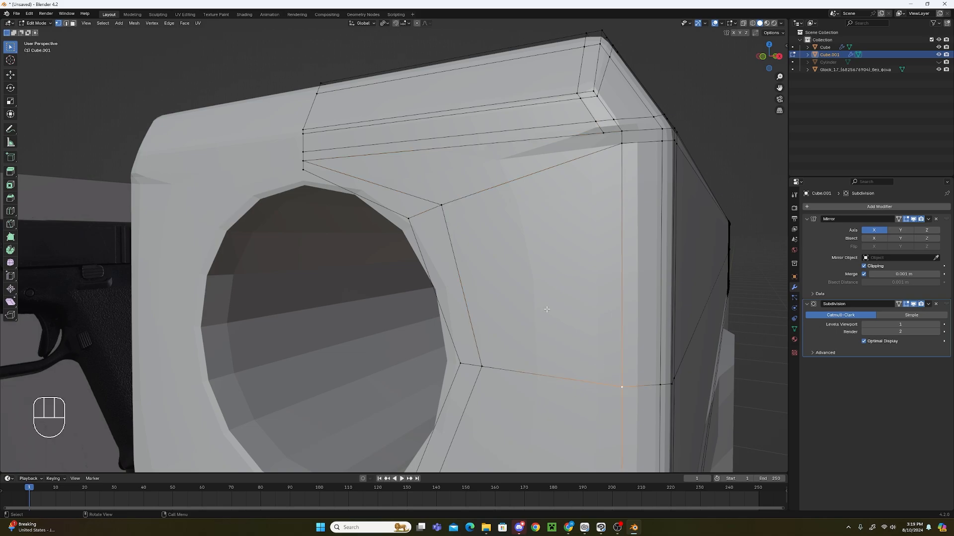
{"action": "left_click", "coordinate": [600, 143]}
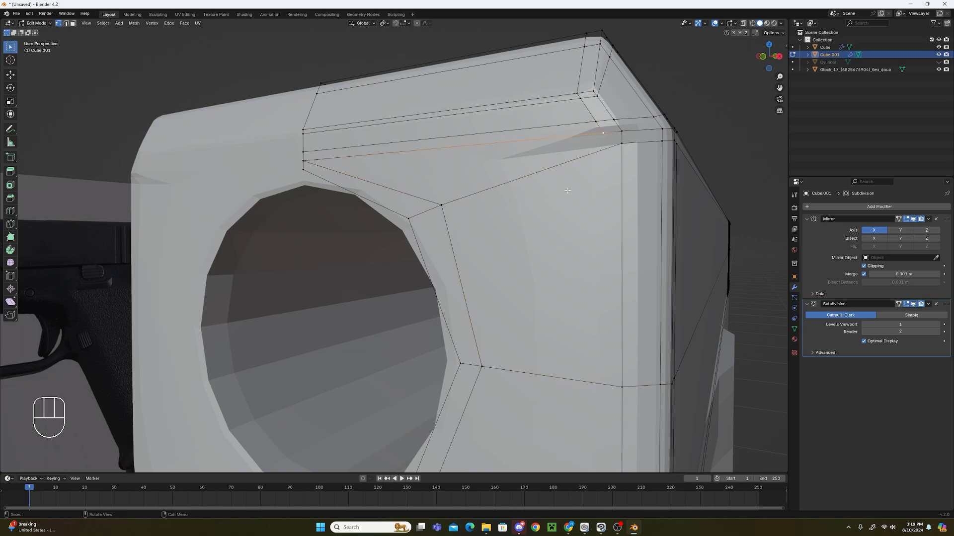
{"action": "left_click", "coordinate": [489, 348], "text": "shift"}
{"action": "key", "text": "j"}
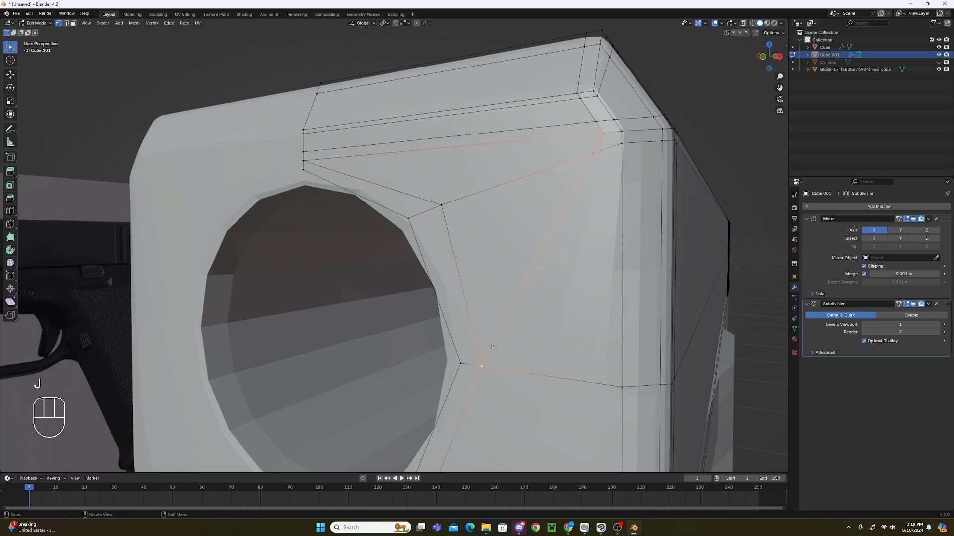
Vertex-slide the new crossing point on the diagonal toward the upper corner by a factor of 0.423, then by a further 0.111.
{"action": "left_click", "coordinate": [602, 162]}
{"action": "key", "text": "g"}
{"action": "right_click", "coordinate": [602, 156]}
{"action": "key", "text": "g"}
{"action": "key", "text": "g"}
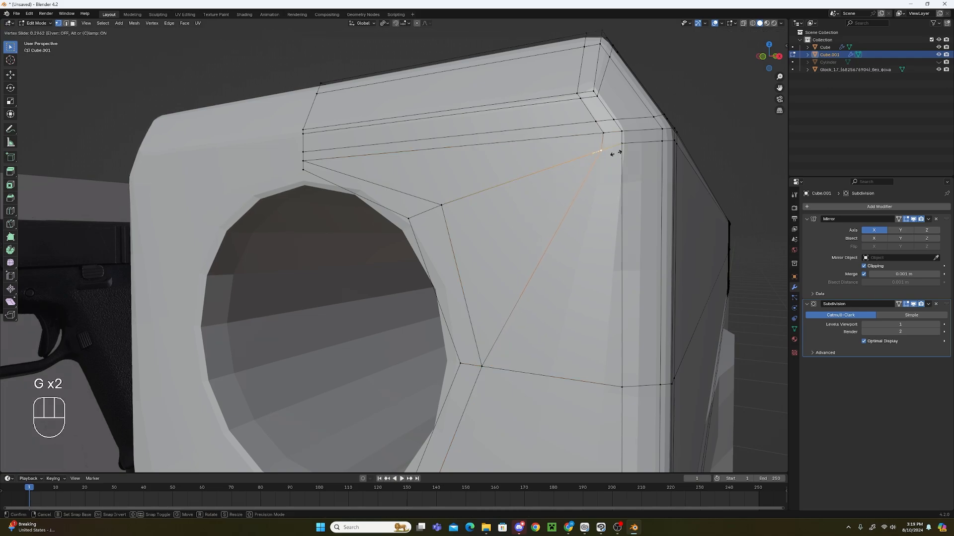
{"action": "left_click", "coordinate": [620, 152]}
{"action": "key", "text": "g"}
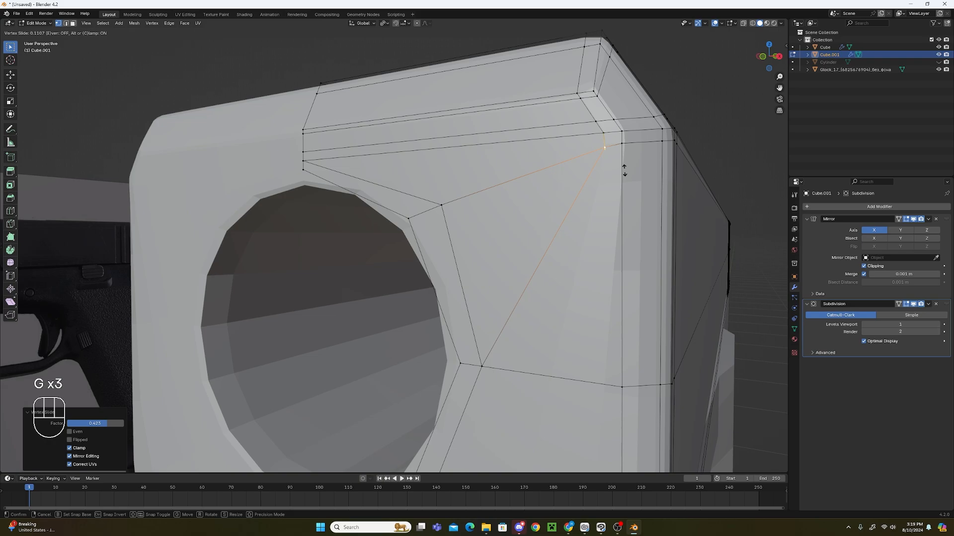
{"action": "right_click", "coordinate": [610, 205]}
{"action": "scroll", "coordinate": [609, 209], "scroll_direction": "down", "scroll_amount": 5}
{"action": "scroll", "coordinate": [532, 318], "scroll_direction": "up", "scroll_amount": 3}
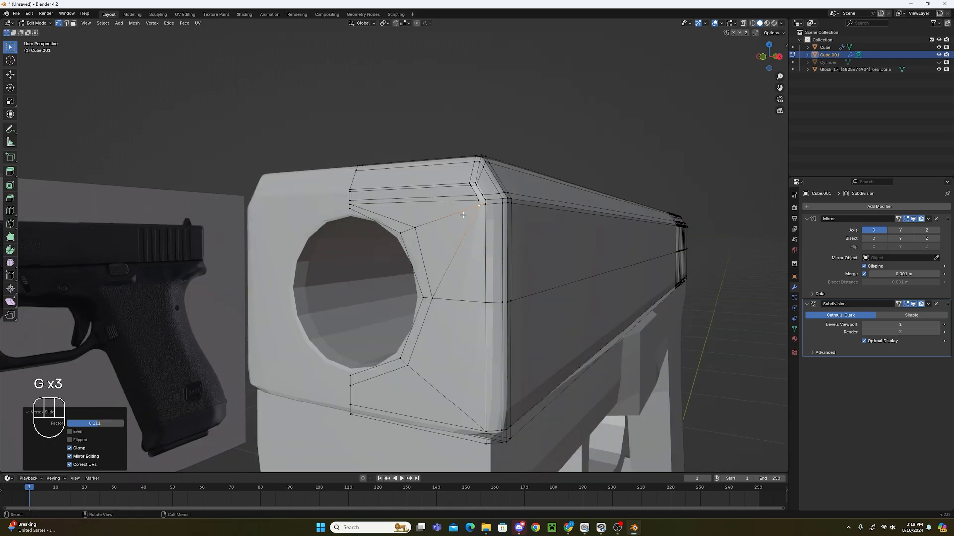
{"action": "middle_click_drag", "start_coordinate": [463, 215], "coordinate": [494, 279]}
{"action": "middle_click_drag", "start_coordinate": [570, 351], "coordinate": [528, 322]}
{"action": "key", "text": "ctrl+r"}
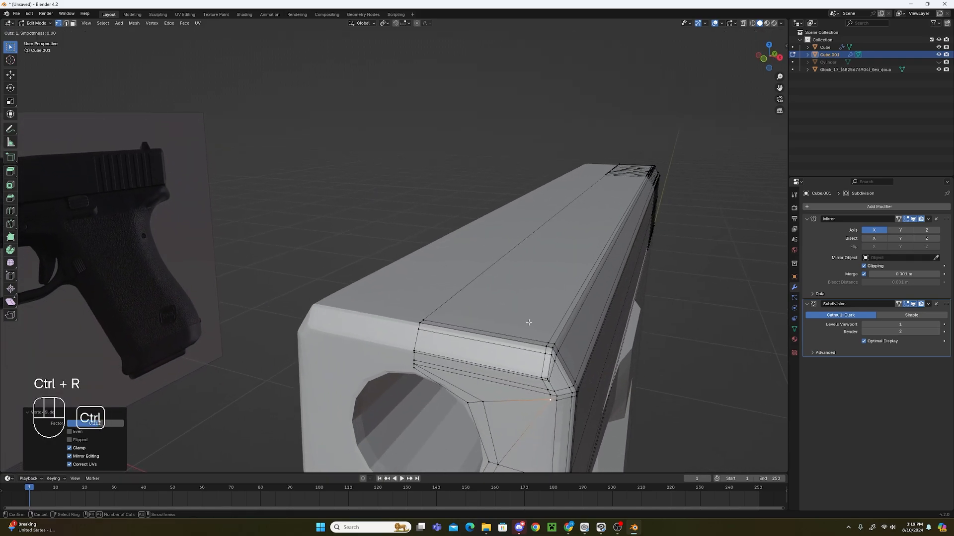
{"action": "right_click", "coordinate": [549, 313]}
Examine the slide's front topology, then view the smoothed slide in Object Mode from the front, side and rear.
{"action": "middle_click_drag", "start_coordinate": [640, 375], "coordinate": [555, 310]}
{"action": "scroll", "coordinate": [638, 347], "scroll_direction": "up", "scroll_amount": 4}
{"action": "scroll", "coordinate": [639, 348], "scroll_direction": "down", "scroll_amount": 4}
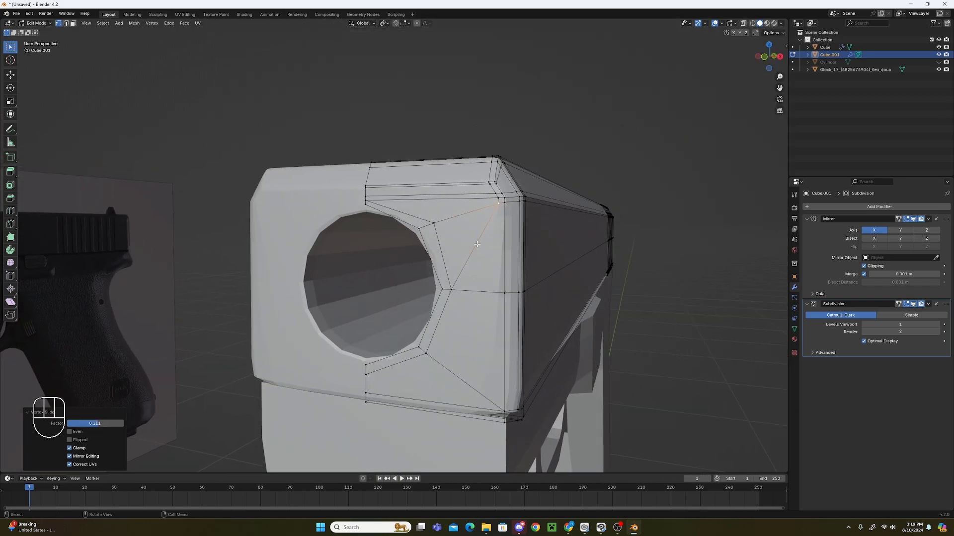
{"action": "left_click", "coordinate": [632, 357]}
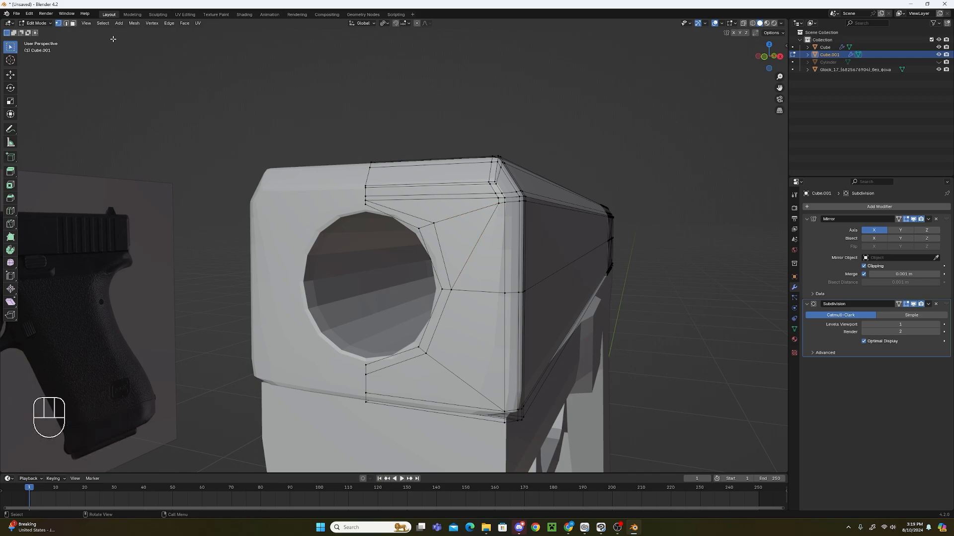
{"action": "left_click", "coordinate": [47, 24]}
{"action": "left_click", "coordinate": [47, 32]}
{"action": "scroll", "coordinate": [715, 360], "scroll_direction": "down", "scroll_amount": 2}
{"action": "middle_click_drag", "start_coordinate": [713, 363], "coordinate": [698, 353]}
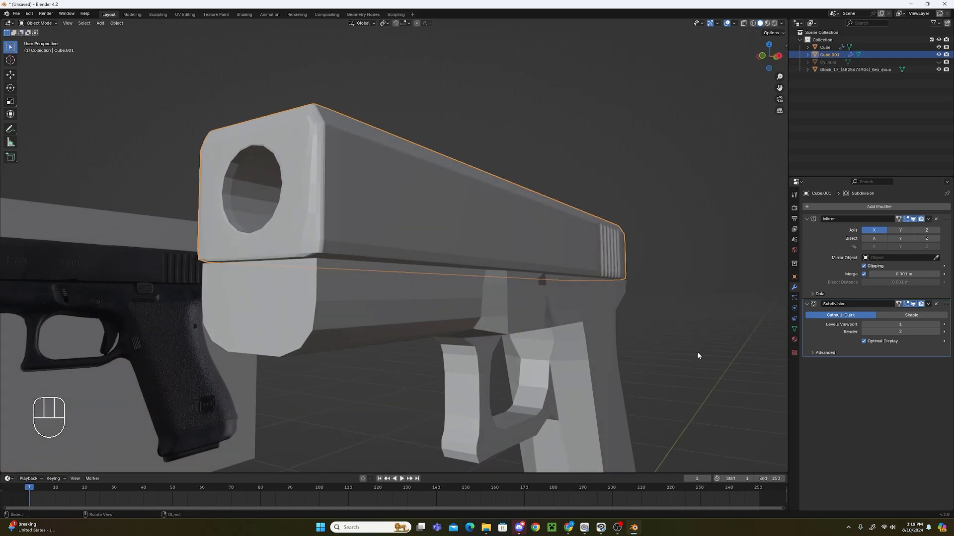
{"action": "middle_click_drag", "start_coordinate": [311, 136], "coordinate": [430, 218]}
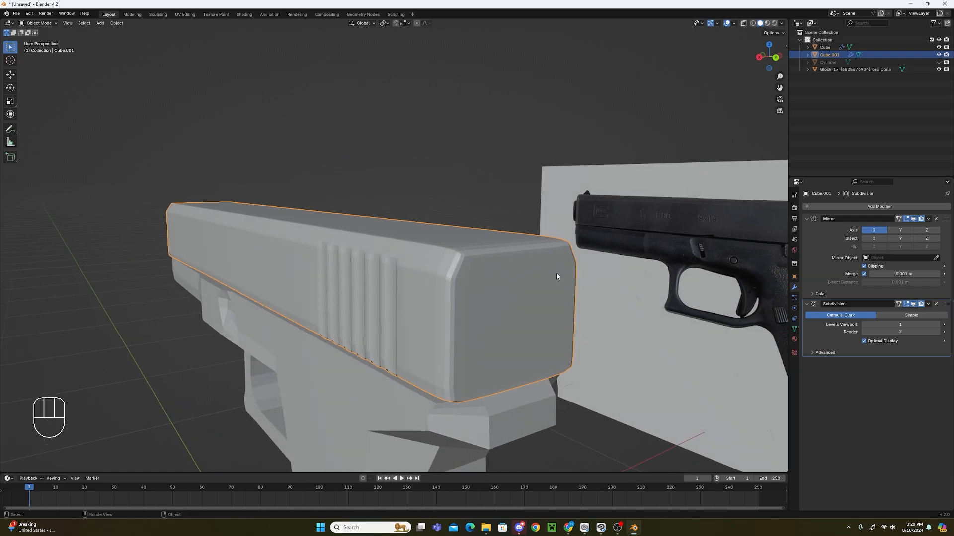
{"action": "middle_click_drag", "start_coordinate": [557, 276], "coordinate": [559, 266]}
{"action": "scroll", "coordinate": [560, 266], "scroll_direction": "up", "scroll_amount": 2}
Return to Edit Mode and turn on X-ray at the slide's rear serrations and back corner.
{"action": "left_click", "coordinate": [38, 23]}
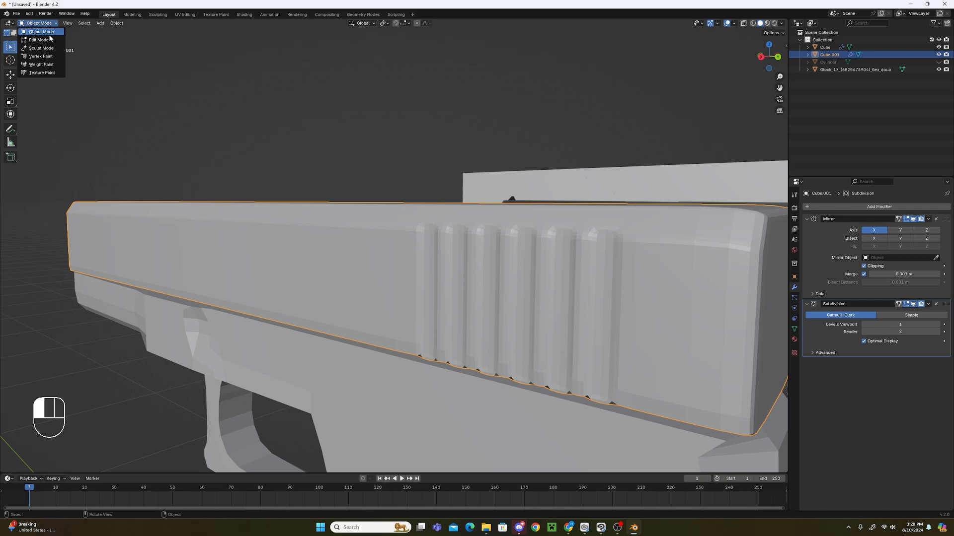
{"action": "left_click", "coordinate": [50, 38]}
{"action": "middle_click_drag", "start_coordinate": [577, 338], "coordinate": [493, 313], "text": "shift"}
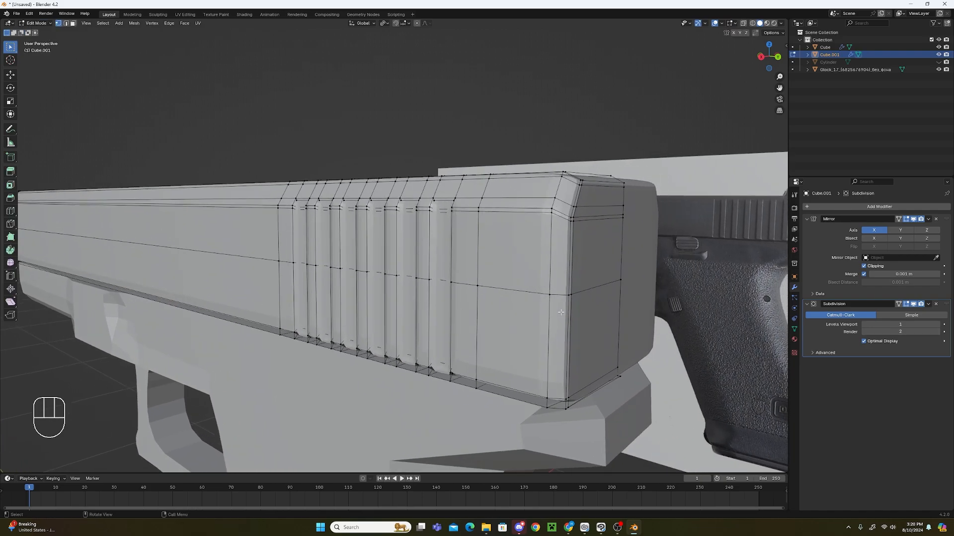
{"action": "left_click", "coordinate": [743, 23]}
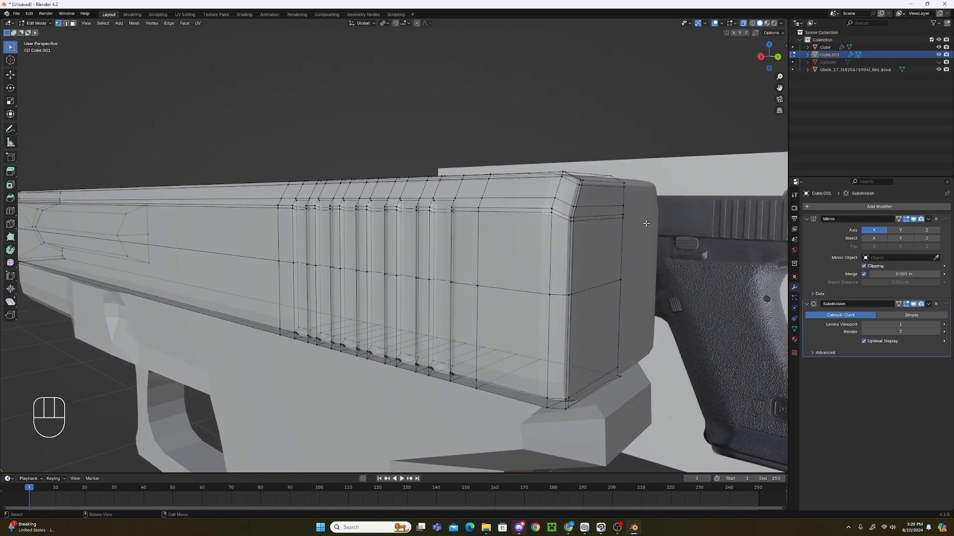
{"action": "key", "text": "KP_3"}
{"action": "key", "text": "b"}
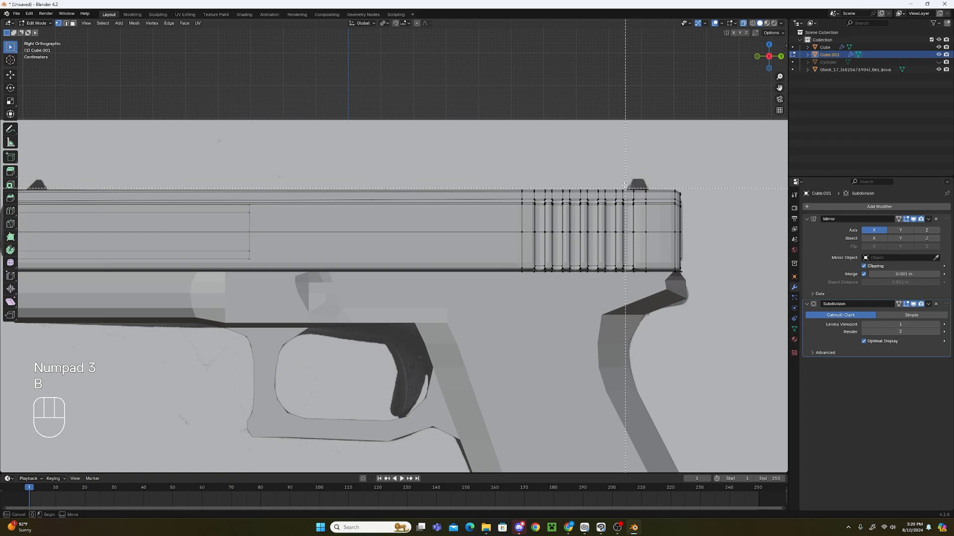
{"action": "left_click_drag", "start_coordinate": [639, 174], "coordinate": [532, 298]}
{"action": "left_click", "coordinate": [743, 24]}
{"action": "scroll", "coordinate": [671, 241], "scroll_direction": "up", "scroll_amount": 2}
{"action": "middle_click_drag", "start_coordinate": [672, 241], "coordinate": [484, 268]}
{"action": "scroll", "coordinate": [645, 249], "scroll_direction": "down", "scroll_amount": 2}
{"action": "scroll", "coordinate": [434, 242], "scroll_direction": "up", "scroll_amount": 2}
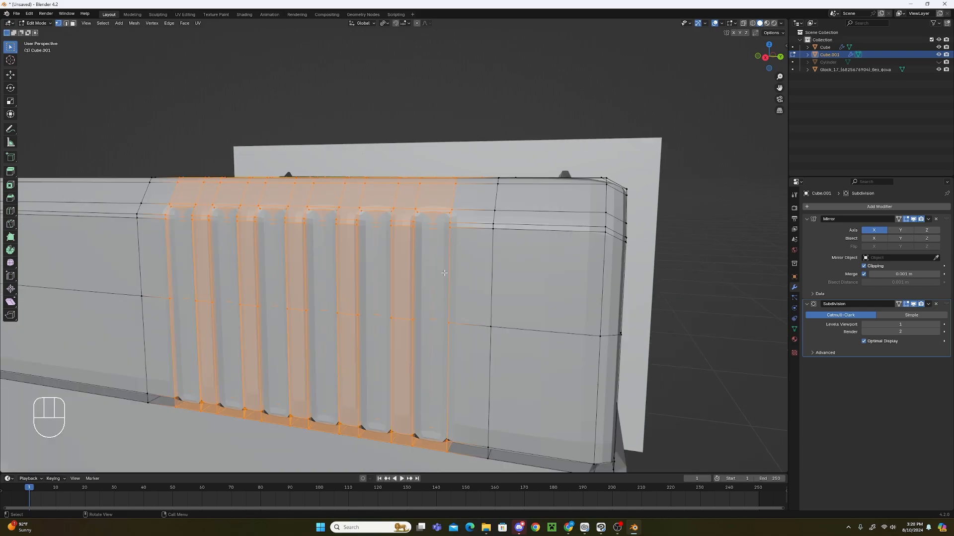
Switch to edge selection and, in the right view with X-ray, box-select all edges of the slide's rear serrations.
{"action": "left_click", "coordinate": [65, 23]}
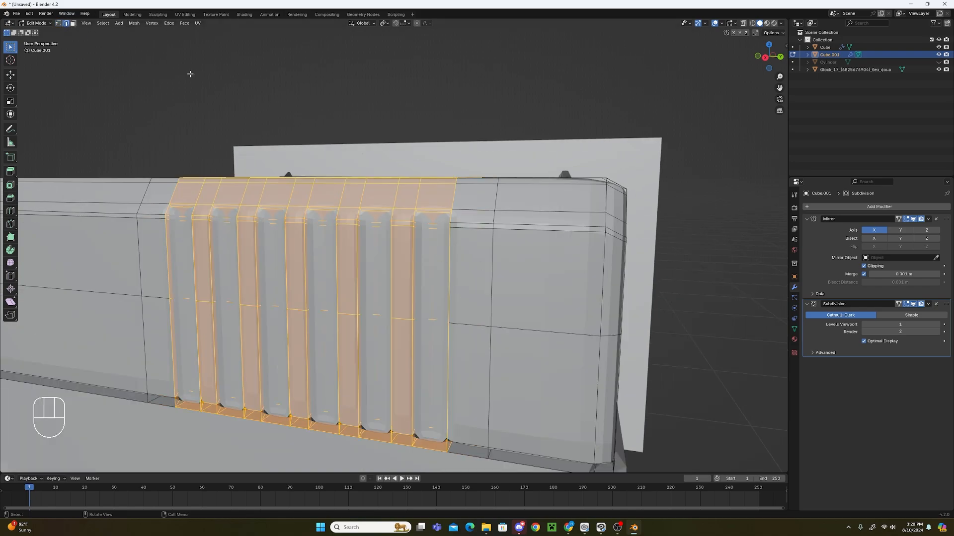
{"action": "left_click", "coordinate": [498, 127]}
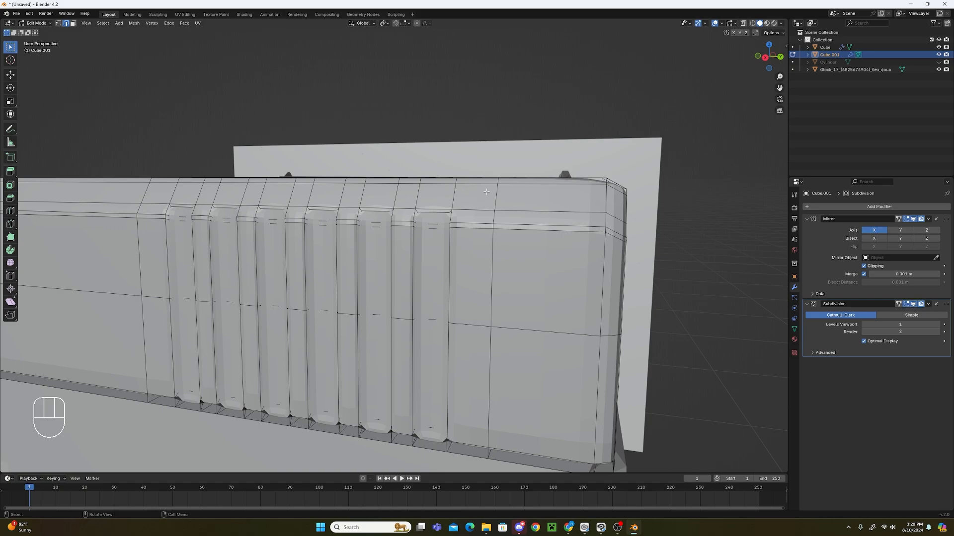
{"action": "key", "text": "KP_3"}
{"action": "key", "text": "b"}
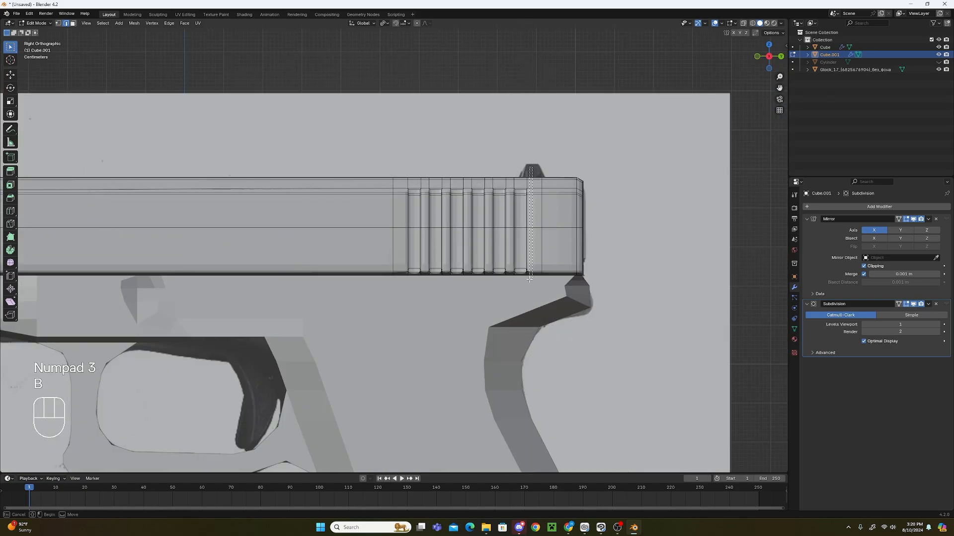
{"action": "left_click_drag", "start_coordinate": [526, 167], "coordinate": [532, 231]}
{"action": "left_click", "coordinate": [742, 24]}
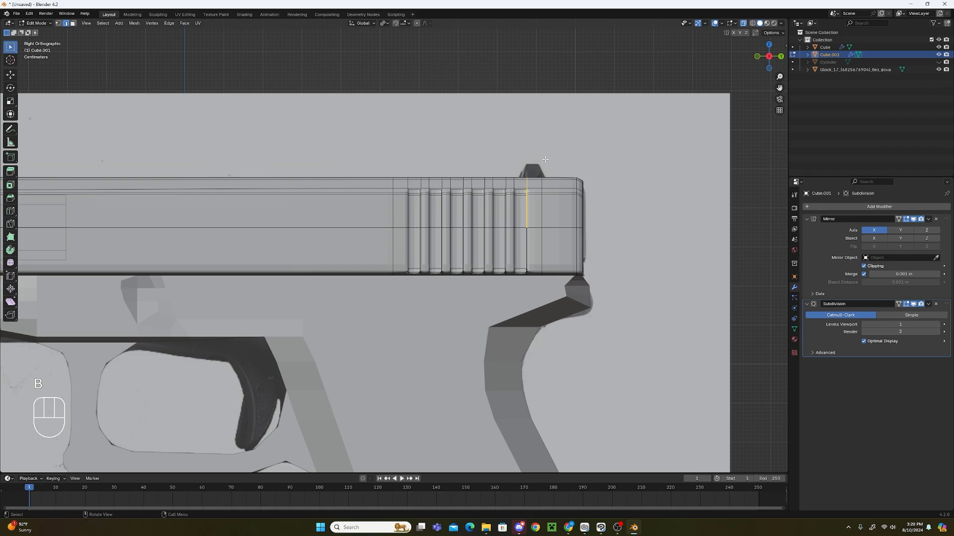
{"action": "key", "text": "b"}
{"action": "left_click_drag", "start_coordinate": [534, 143], "coordinate": [406, 299]}
{"action": "left_click", "coordinate": [742, 23]}
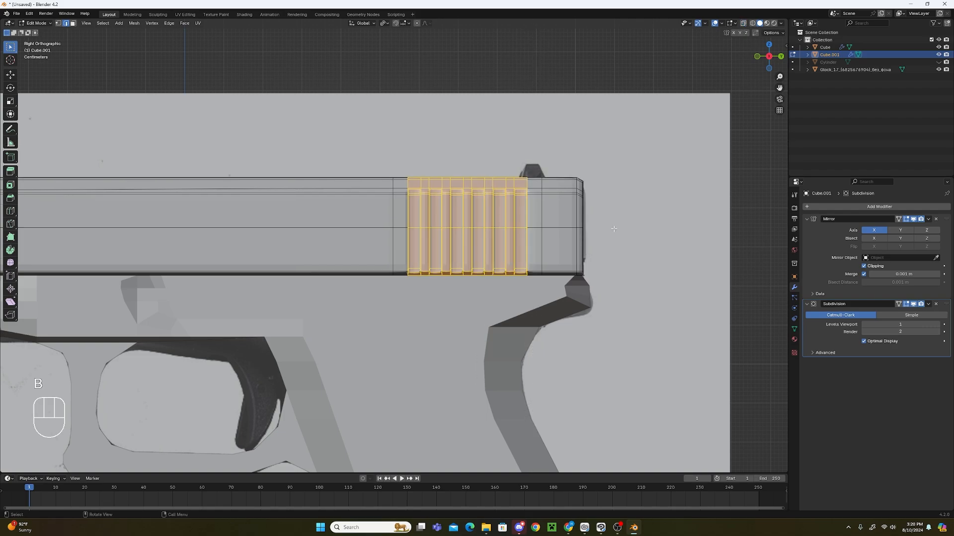
{"action": "middle_click_drag", "start_coordinate": [615, 230], "coordinate": [573, 293]}
{"action": "scroll", "coordinate": [573, 293], "scroll_direction": "down", "scroll_amount": 3}
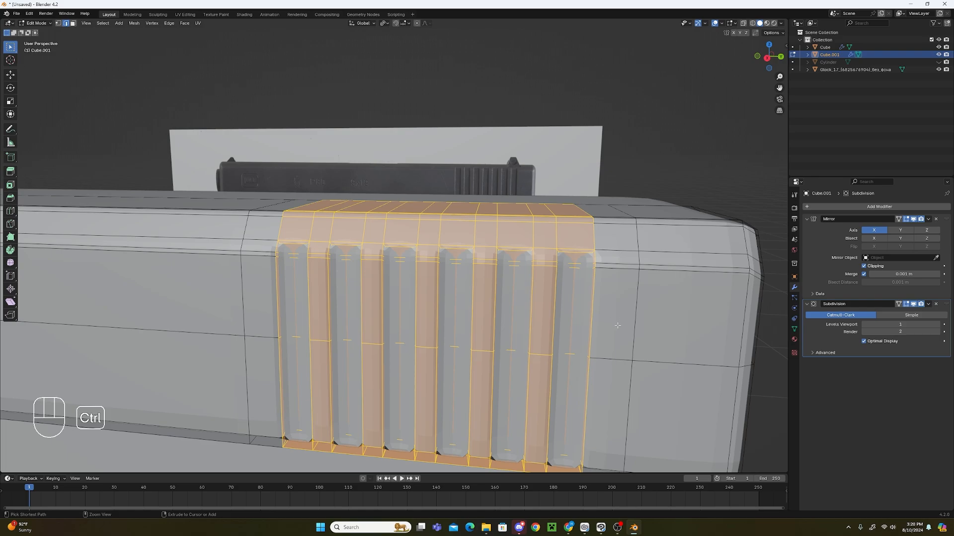
Try to bevel the selected serration edges by 0.00146 m with one segment.
{"action": "key", "text": "ctrl+b"}
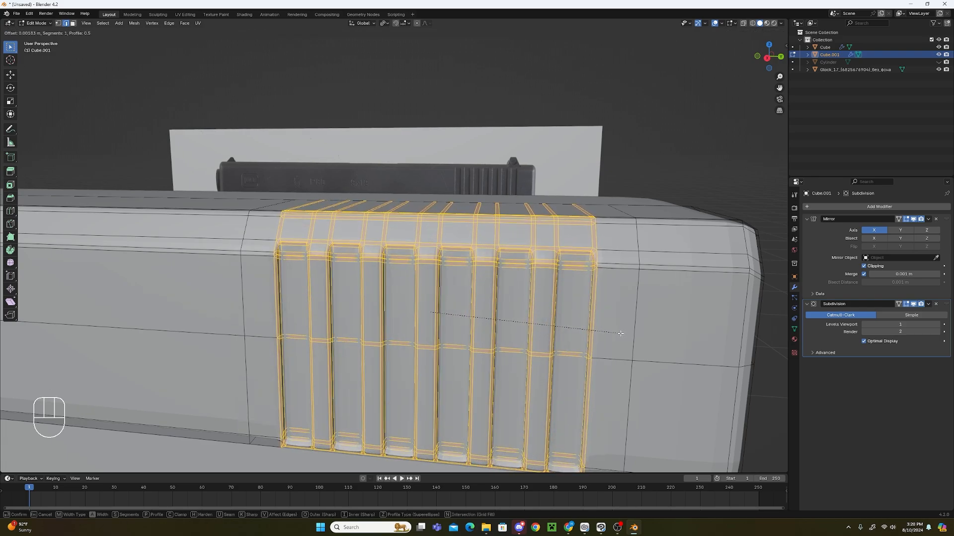
{"action": "left_click", "coordinate": [571, 304]}
{"action": "scroll", "coordinate": [572, 303], "scroll_direction": "up", "scroll_amount": 8}
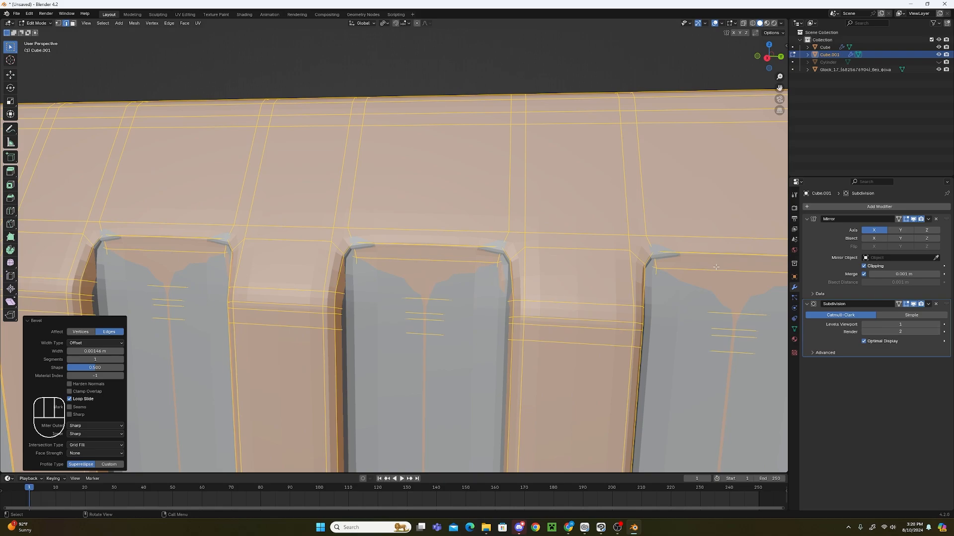
Hide the slide's Subdivision modifier in the viewport and undo the serration bevel.
{"action": "left_click", "coordinate": [913, 304]}
{"action": "middle_click_drag", "start_coordinate": [591, 271], "coordinate": [556, 274]}
{"action": "key", "text": "ctrl+z"}
{"action": "scroll", "coordinate": [412, 249], "scroll_direction": "down", "scroll_amount": 6}
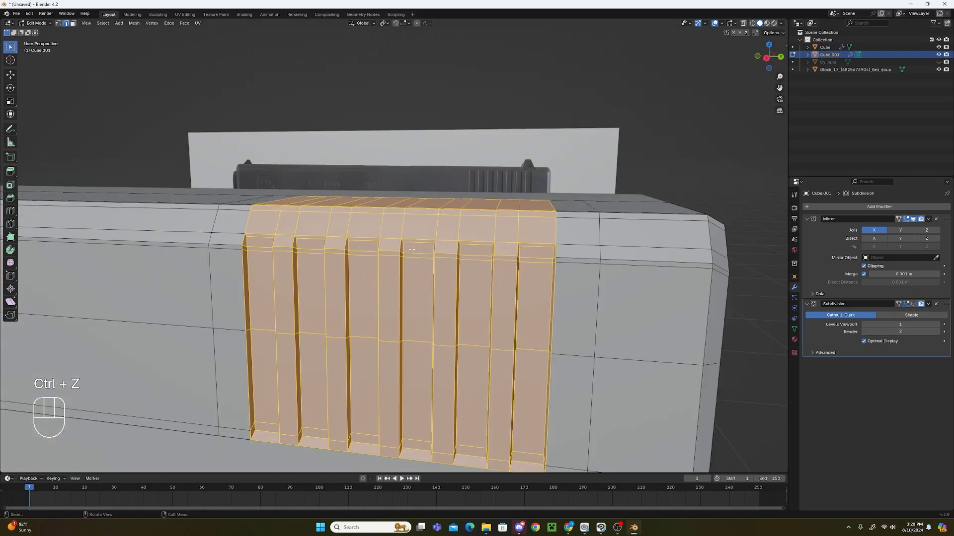
Bevel the selected serration edges by 0.00107 m with two segments, then clear the selection.
{"action": "scroll", "coordinate": [411, 250], "scroll_direction": "up", "scroll_amount": 3}
{"action": "key", "text": "ctrl+b"}
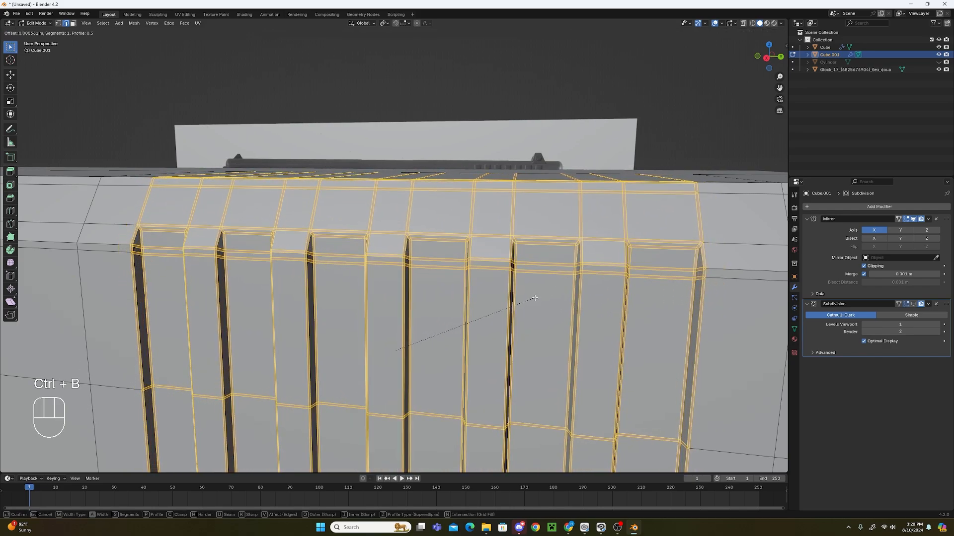
{"action": "scroll", "coordinate": [534, 298], "scroll_direction": "up", "scroll_amount": 1}
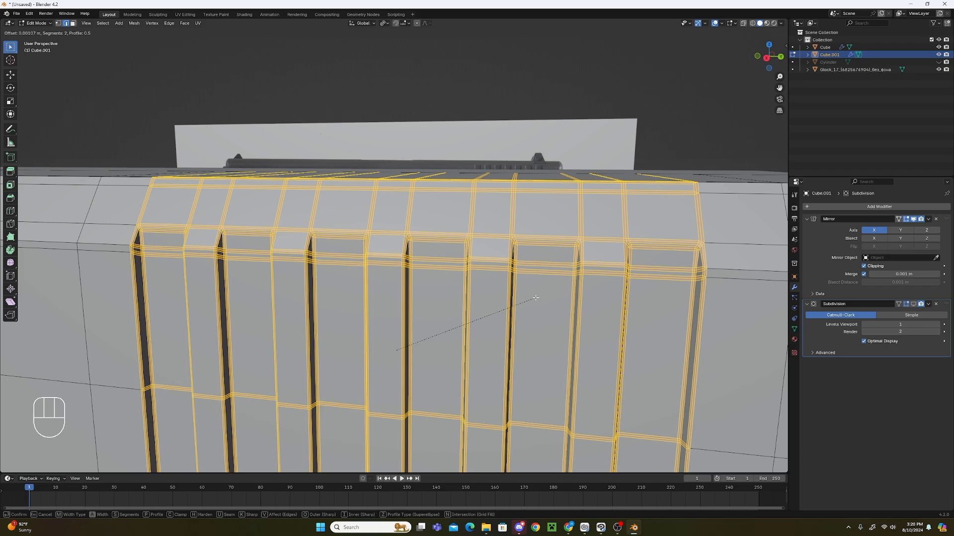
{"action": "left_click", "coordinate": [535, 298]}
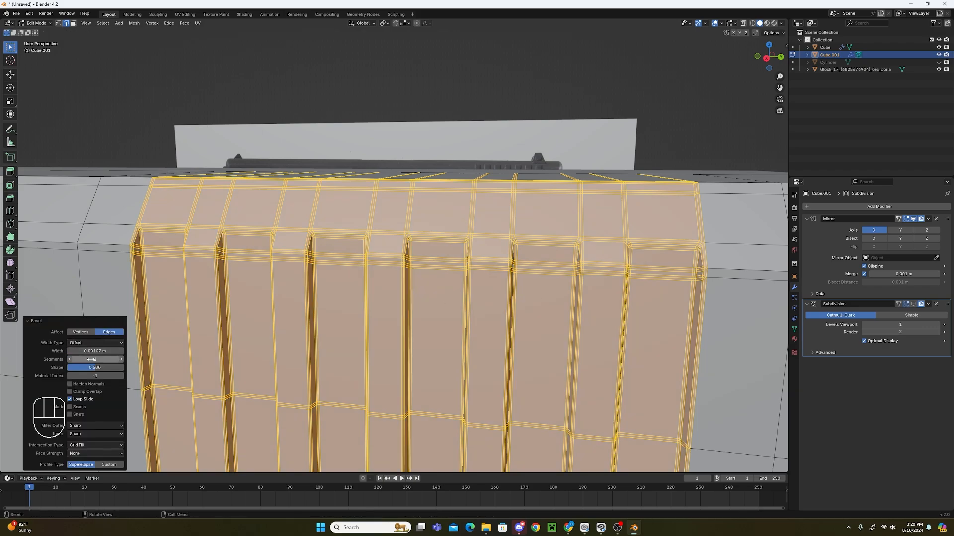
{"action": "scroll", "coordinate": [454, 241], "scroll_direction": "up", "scroll_amount": 5}
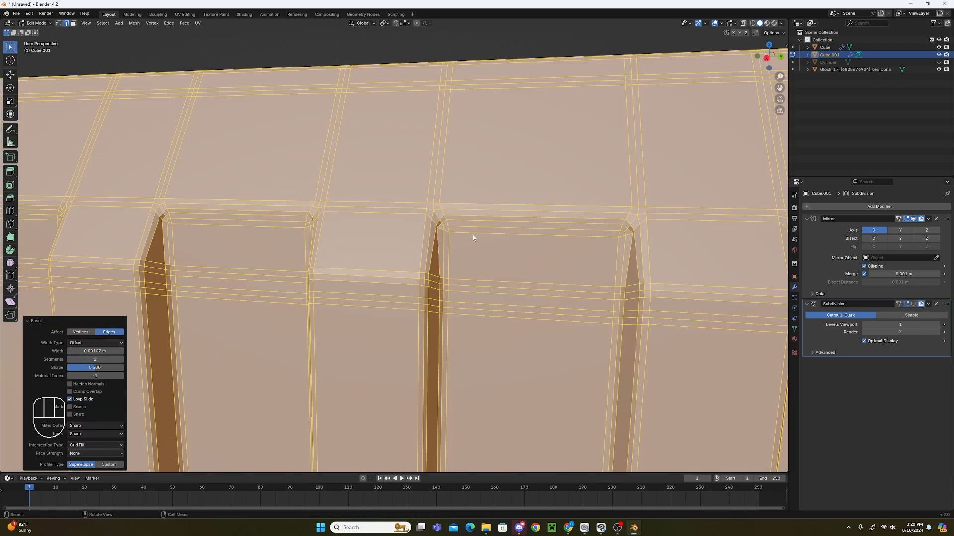
{"action": "scroll", "coordinate": [511, 292], "scroll_direction": "down", "scroll_amount": 5}
{"action": "key", "text": "alt+a"}
{"action": "scroll", "coordinate": [514, 292], "scroll_direction": "down", "scroll_amount": 3}
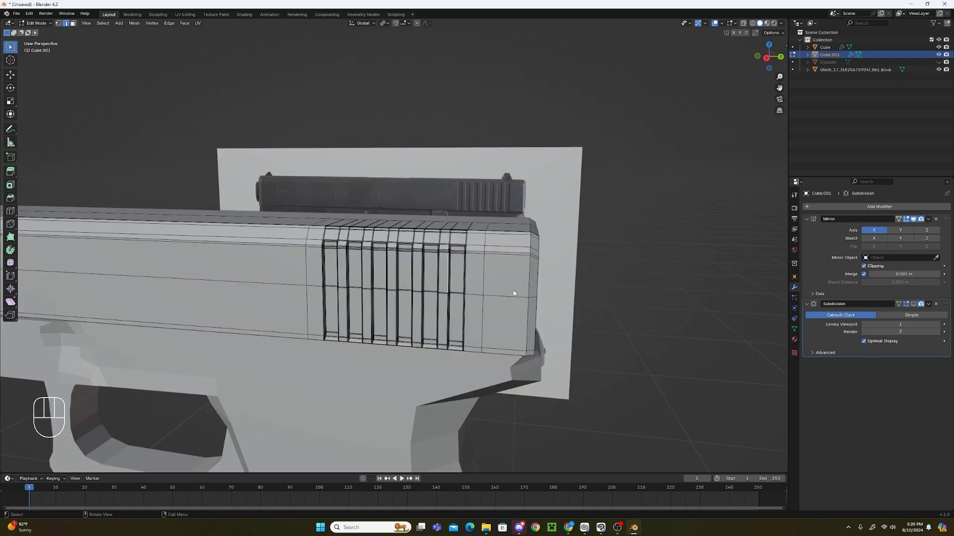
Show the slide's Subdivision modifier in the viewport again and view the smoothed serrations in Object Mode.
{"action": "scroll", "coordinate": [512, 292], "scroll_direction": "up", "scroll_amount": 3}
{"action": "scroll", "coordinate": [384, 267], "scroll_direction": "up", "scroll_amount": 10}
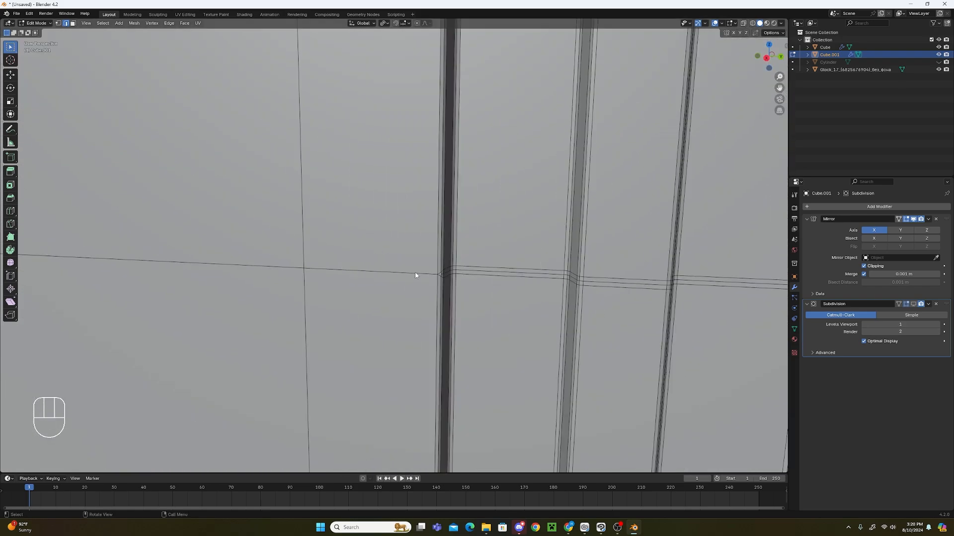
{"action": "scroll", "coordinate": [516, 264], "scroll_direction": "down", "scroll_amount": 8}
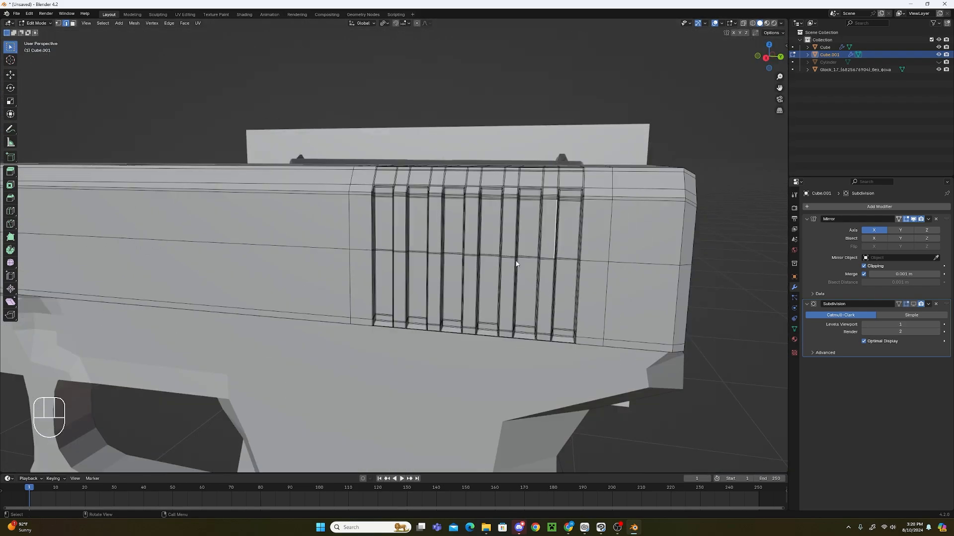
{"action": "left_click", "coordinate": [914, 304]}
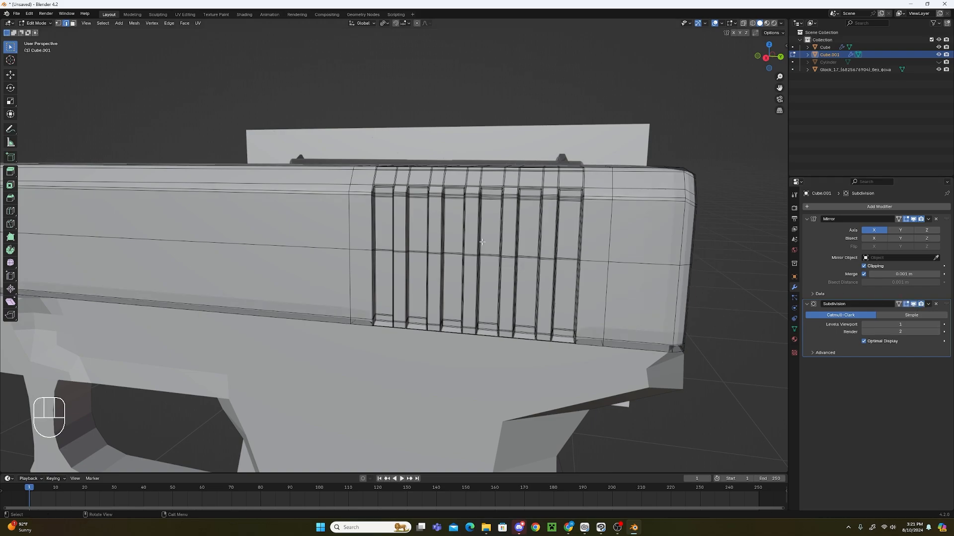
{"action": "left_click", "coordinate": [47, 23]}
{"action": "left_click", "coordinate": [44, 32]}
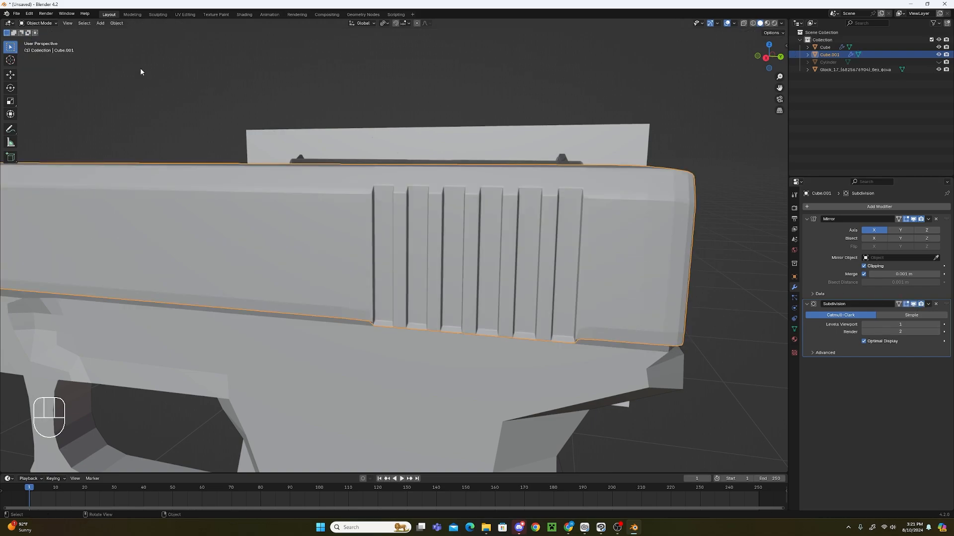
{"action": "scroll", "coordinate": [565, 324], "scroll_direction": "down", "scroll_amount": 4}
{"action": "middle_click_drag", "start_coordinate": [565, 324], "coordinate": [528, 323]}
{"action": "scroll", "coordinate": [390, 286], "scroll_direction": "up", "scroll_amount": 1}
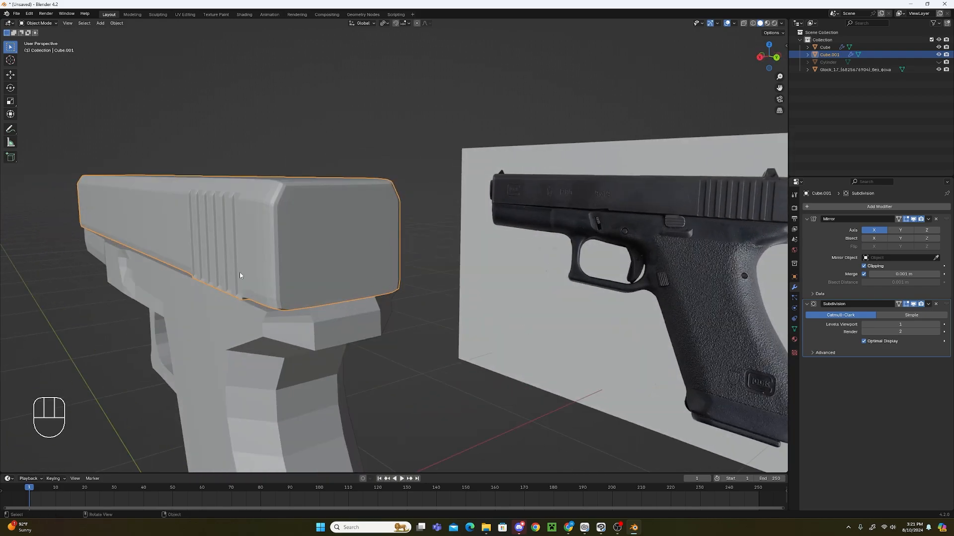
{"action": "middle_click_drag", "start_coordinate": [247, 271], "coordinate": [275, 279]}
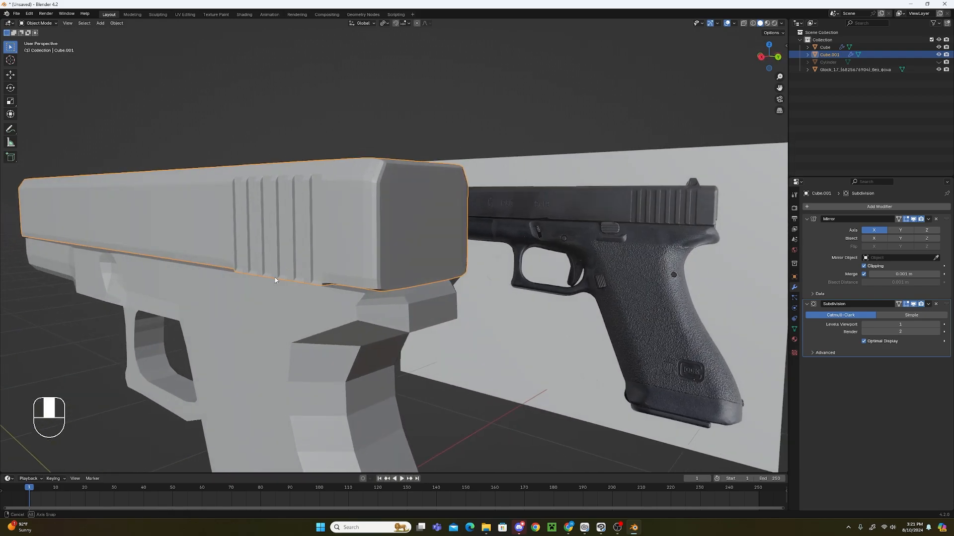
In Edit Mode, add one supporting loop cut around the slide's lower edge with a slide factor of -0.400.
{"action": "left_click", "coordinate": [50, 24]}
{"action": "left_click", "coordinate": [40, 40]}
{"action": "scroll", "coordinate": [365, 328], "scroll_direction": "up", "scroll_amount": 4}
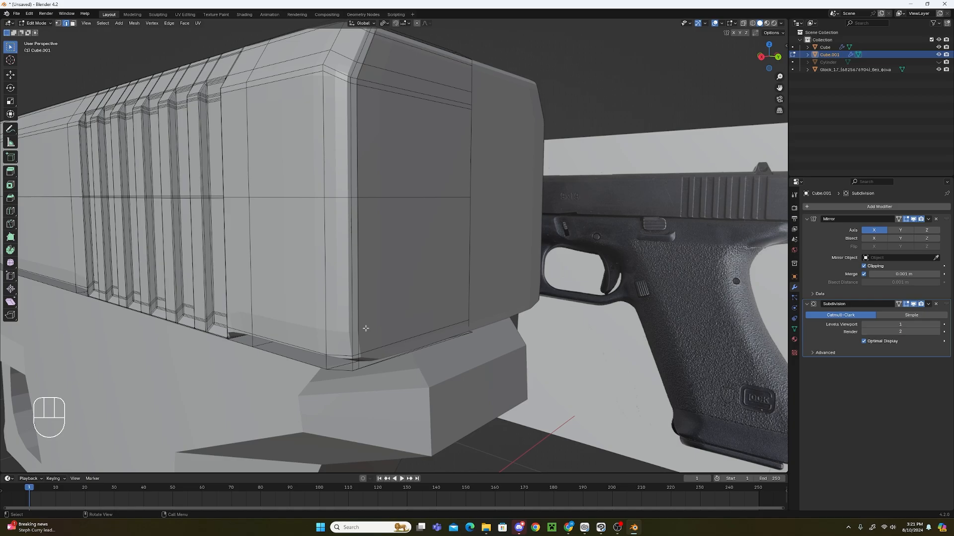
{"action": "middle_click_drag", "start_coordinate": [392, 359], "coordinate": [400, 319]}
{"action": "middle_click_drag", "start_coordinate": [420, 133], "coordinate": [389, 204], "text": "shift"}
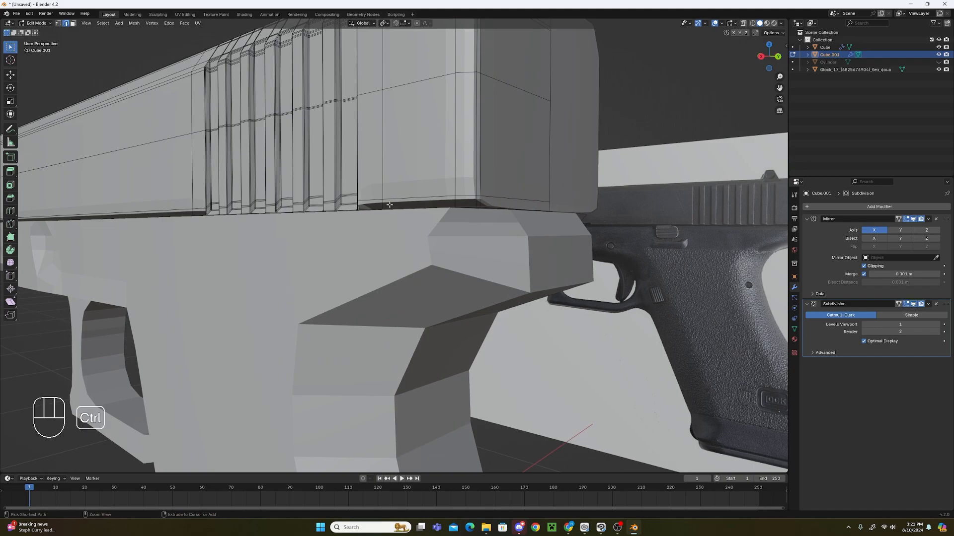
{"action": "key", "text": "ctrl+r"}
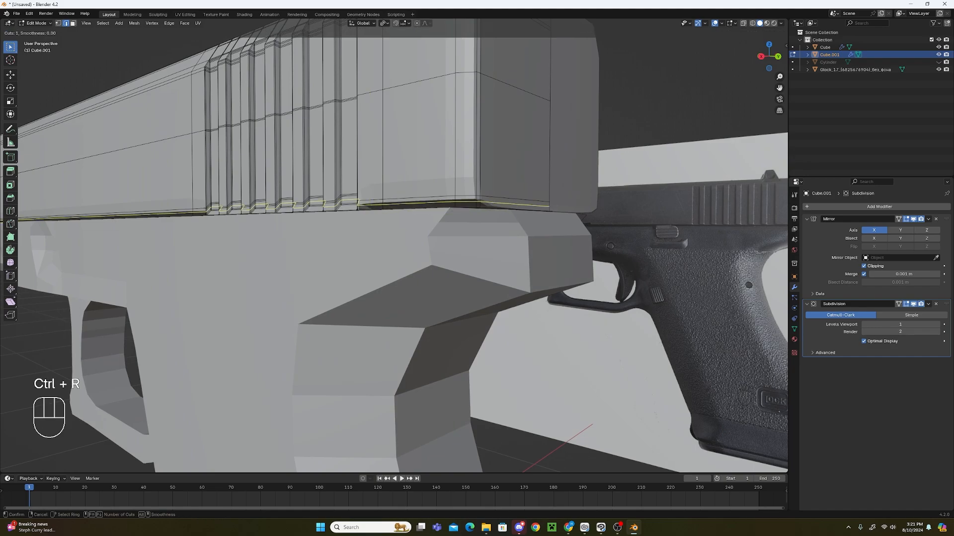
{"action": "left_click", "coordinate": [380, 205]}
{"action": "left_click", "coordinate": [380, 206]}
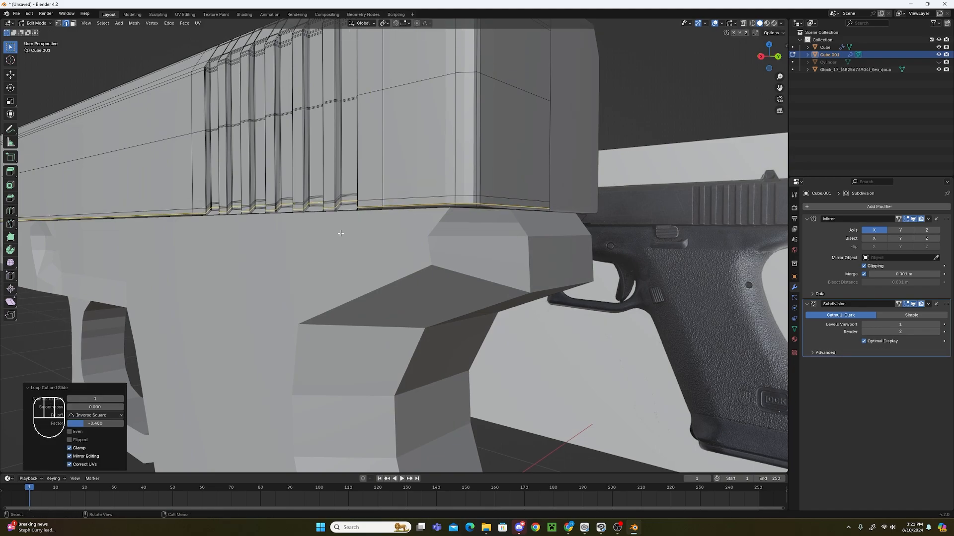
{"action": "scroll", "coordinate": [341, 234], "scroll_direction": "down", "scroll_amount": 3}
{"action": "left_click", "coordinate": [367, 268]}
Examine the slide's lower edge toward the muzzle, then view the smoothed slide in Object Mode from the front.
{"action": "middle_click_drag", "start_coordinate": [366, 268], "coordinate": [496, 279]}
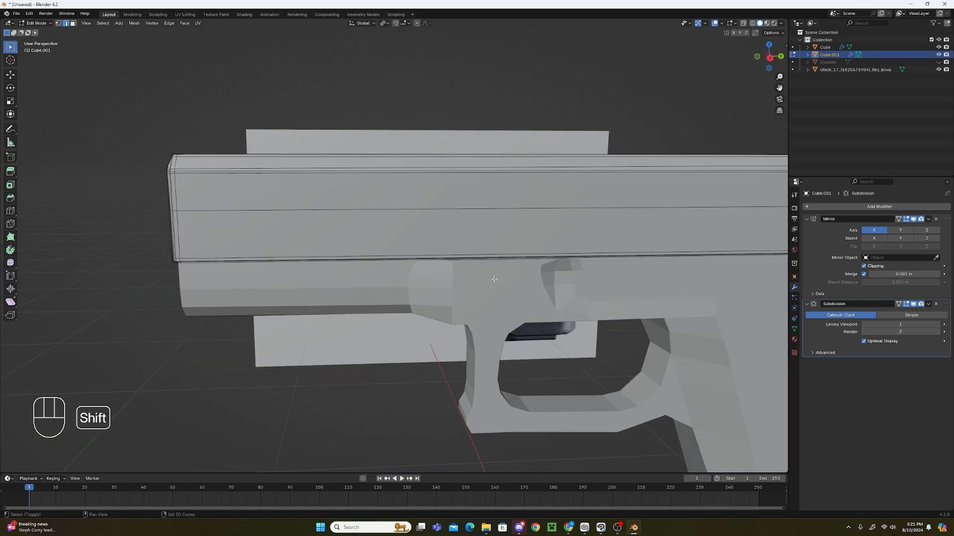
{"action": "middle_click_drag", "start_coordinate": [290, 263], "coordinate": [367, 256]}
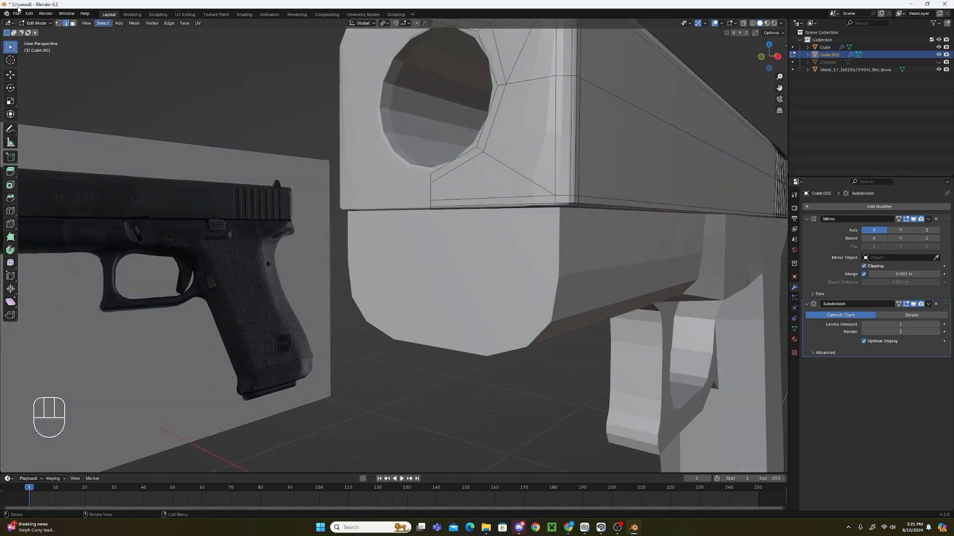
{"action": "left_click", "coordinate": [37, 23]}
{"action": "left_click", "coordinate": [37, 31]}
{"action": "scroll", "coordinate": [538, 237], "scroll_direction": "down", "scroll_amount": 5}
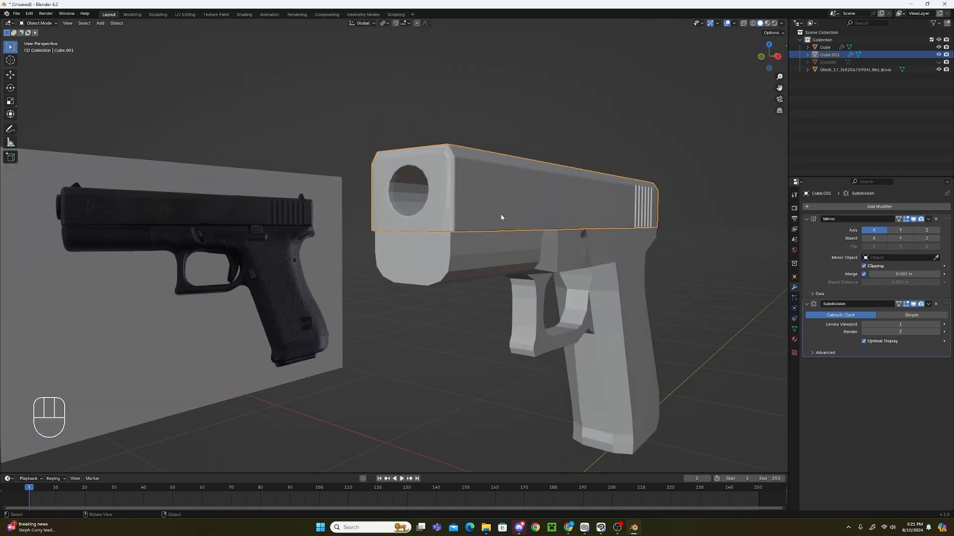
{"action": "mouse_move", "coordinate": [586, 255]}
{"action": "middle_mouse_down"}
{"action": "mouse_move", "coordinate": [565, 238]}
{"action": "mouse_move", "coordinate": [591, 248]}
{"action": "middle_mouse_up"}
Add a Subdivision Surface modifier to the pistol's frame and grip and view the smoothed shape from both sides.
{"action": "left_click", "coordinate": [617, 259]}
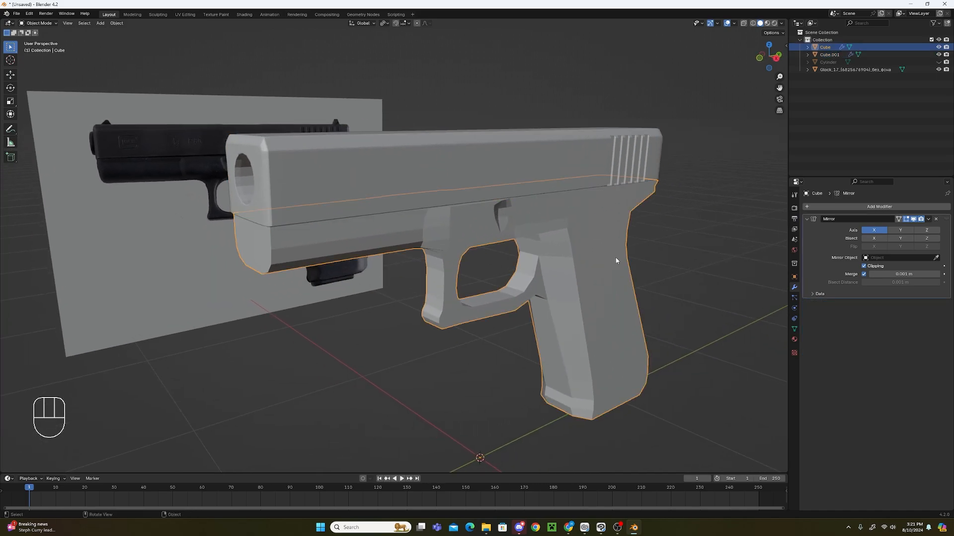
{"action": "left_click", "coordinate": [869, 206]}
{"action": "mouse_move", "coordinate": [869, 206]}
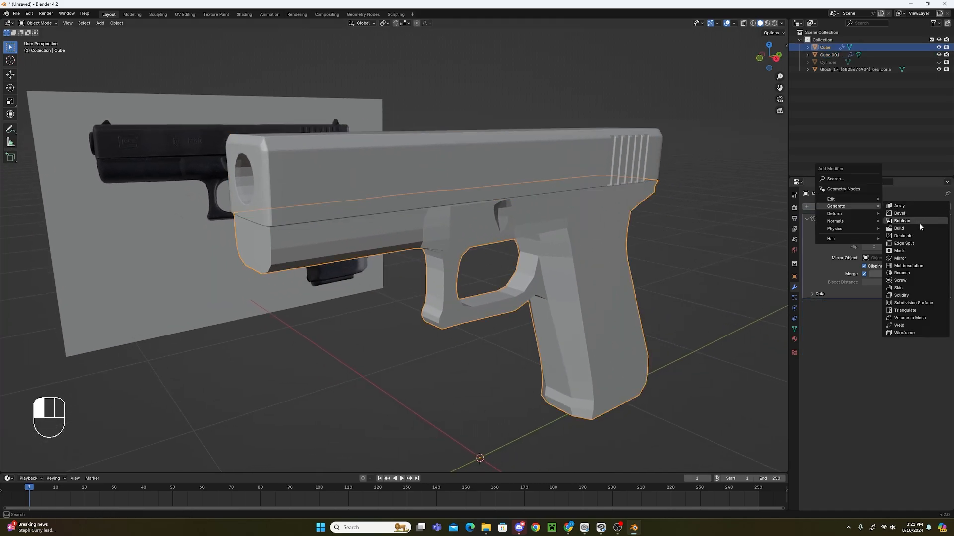
{"action": "left_click", "coordinate": [913, 302]}
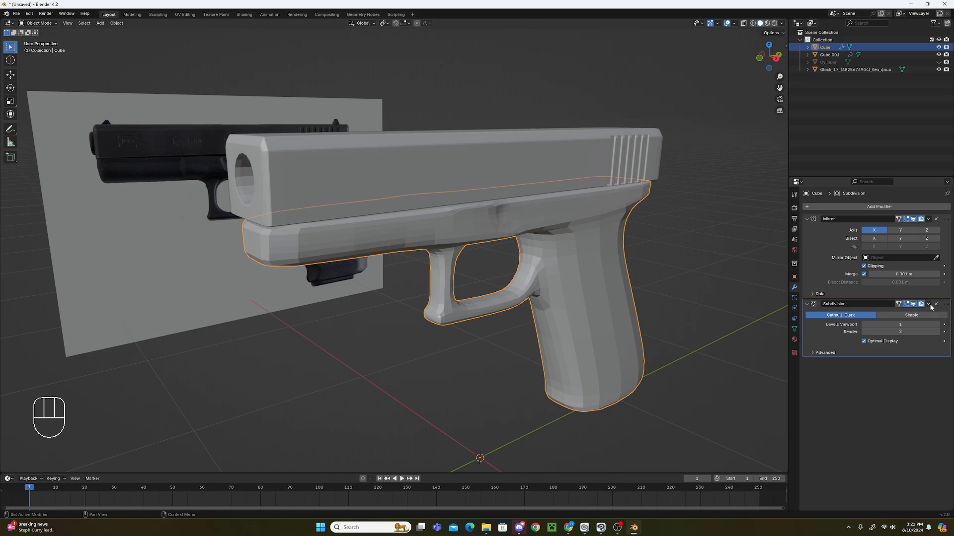
{"action": "middle_click_drag", "start_coordinate": [650, 303], "coordinate": [596, 305]}
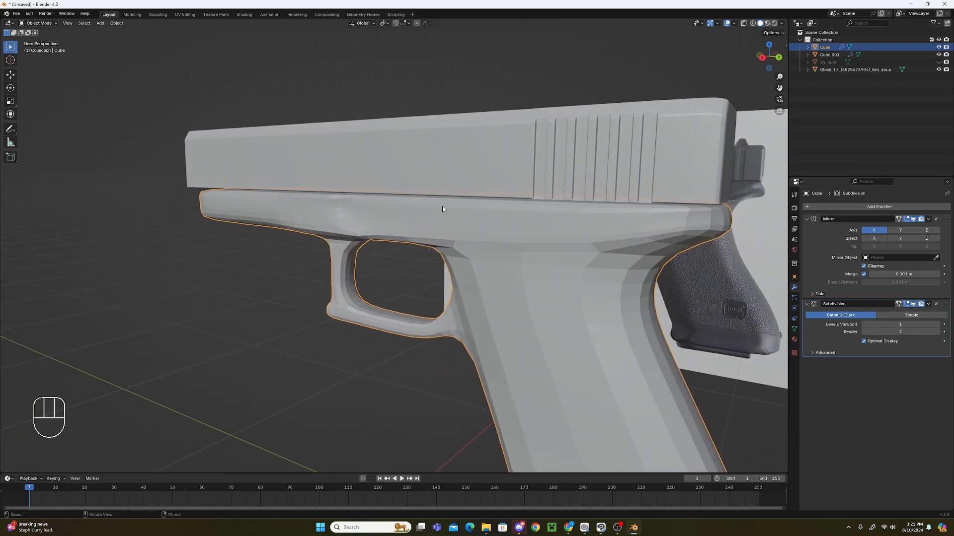
{"action": "middle_click_drag", "start_coordinate": [443, 209], "coordinate": [213, 306]}
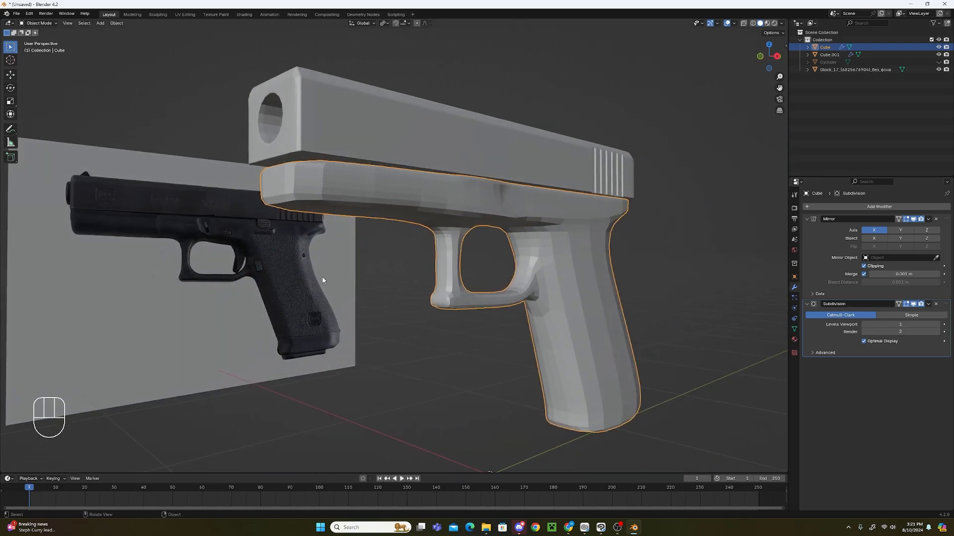
{"action": "middle_click_drag", "start_coordinate": [609, 341], "coordinate": [584, 351]}
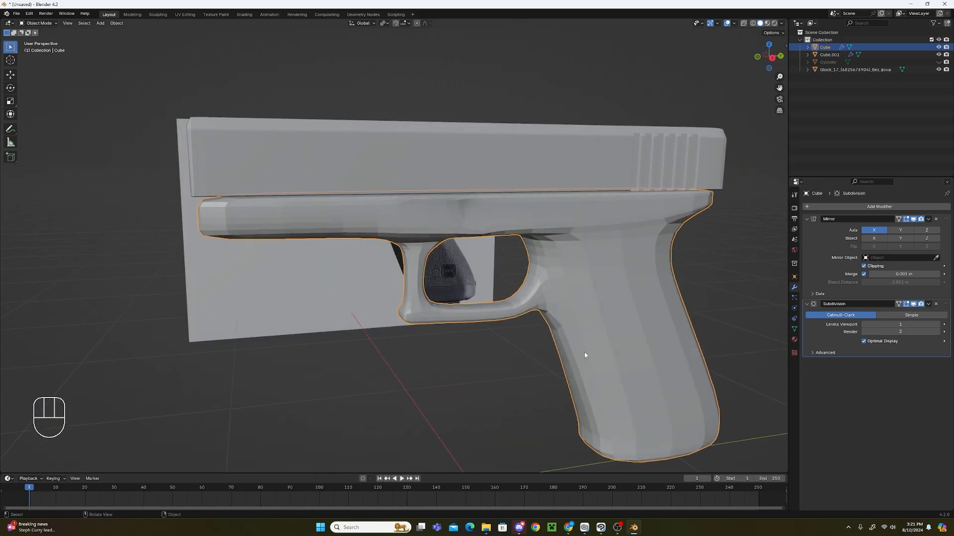
In Edit Mode, add one supporting loop cut down the frame's grip, slid close to its rear edge.
{"action": "left_click", "coordinate": [40, 24]}
{"action": "left_click", "coordinate": [38, 40]}
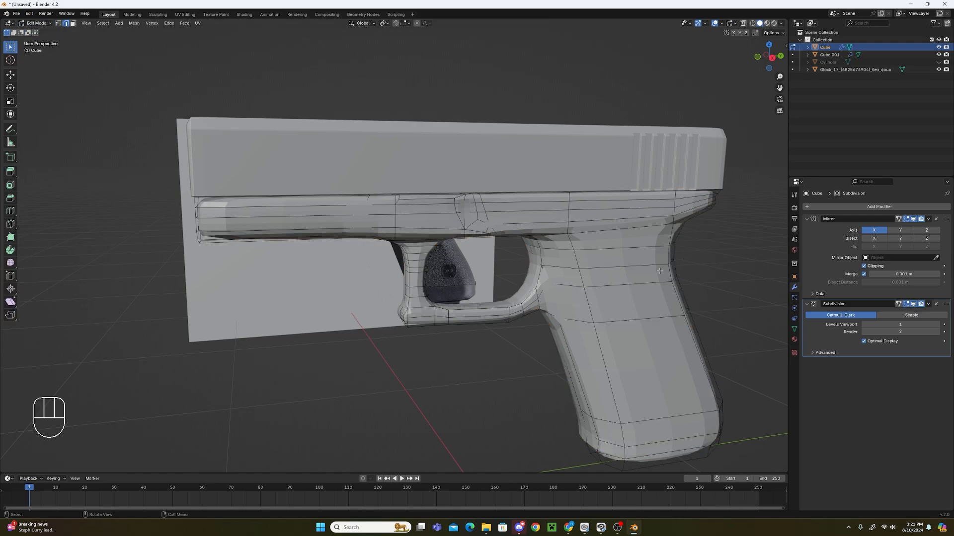
{"action": "key", "text": "KP_3"}
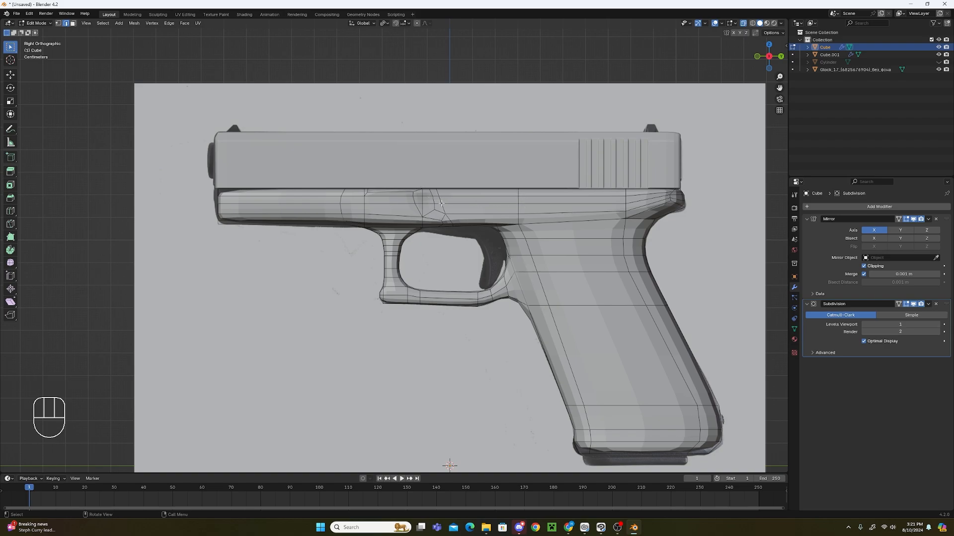
{"action": "middle_click_drag", "start_coordinate": [441, 203], "coordinate": [435, 182], "text": "shift"}
{"action": "middle_click_drag", "start_coordinate": [377, 354], "coordinate": [384, 306], "text": "shift"}
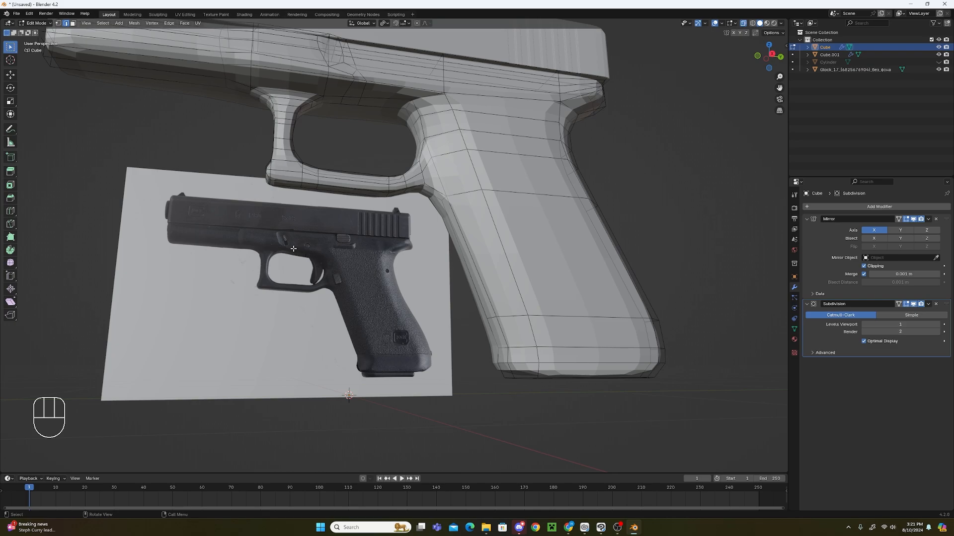
{"action": "key", "text": "KP_3"}
{"action": "scroll", "coordinate": [437, 214], "scroll_direction": "down", "scroll_amount": 2, "text": "ctrl"}
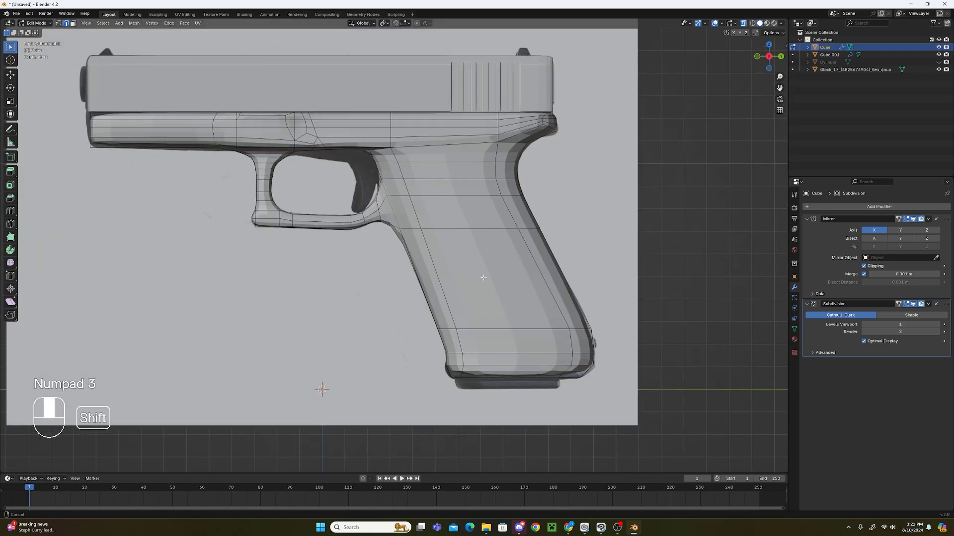
{"action": "key", "text": "ctrl+r"}
{"action": "left_click", "coordinate": [437, 215]}
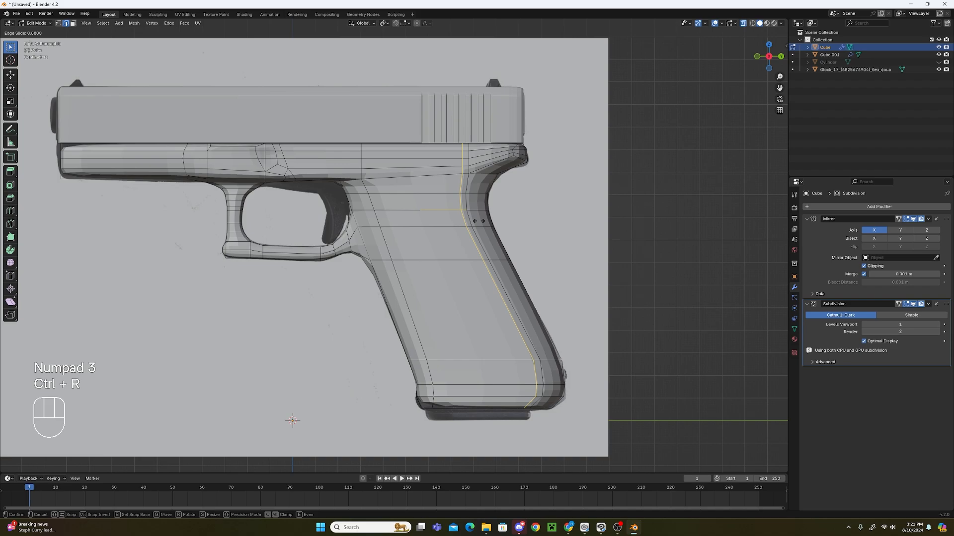
{"action": "left_click", "coordinate": [479, 221]}
Add one supporting loop cut down the grip close to its front edge with a slide factor of -0.846.
{"action": "key", "text": "ctrl+r"}
{"action": "left_click", "coordinate": [415, 208]}
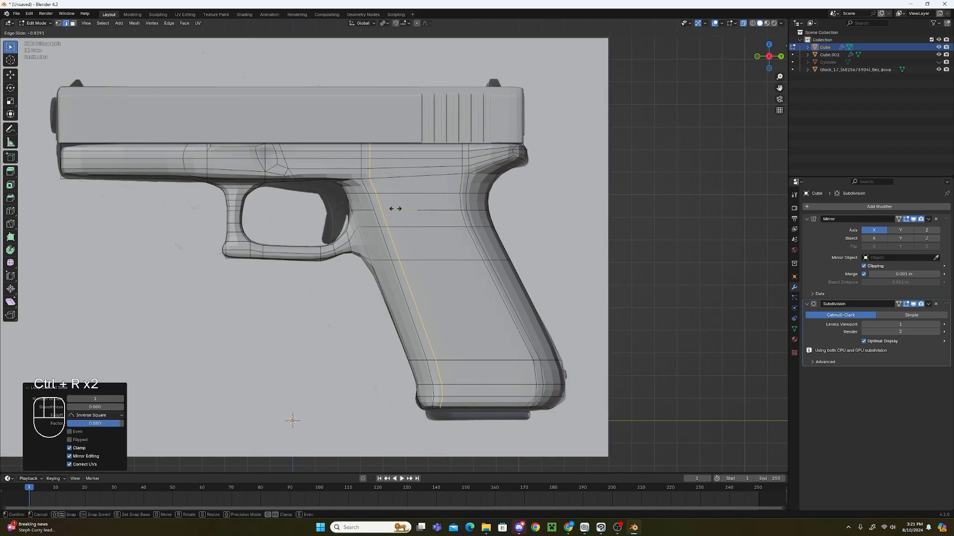
{"action": "left_click", "coordinate": [394, 208]}
{"action": "scroll", "coordinate": [593, 263], "scroll_direction": "up", "scroll_amount": 2}
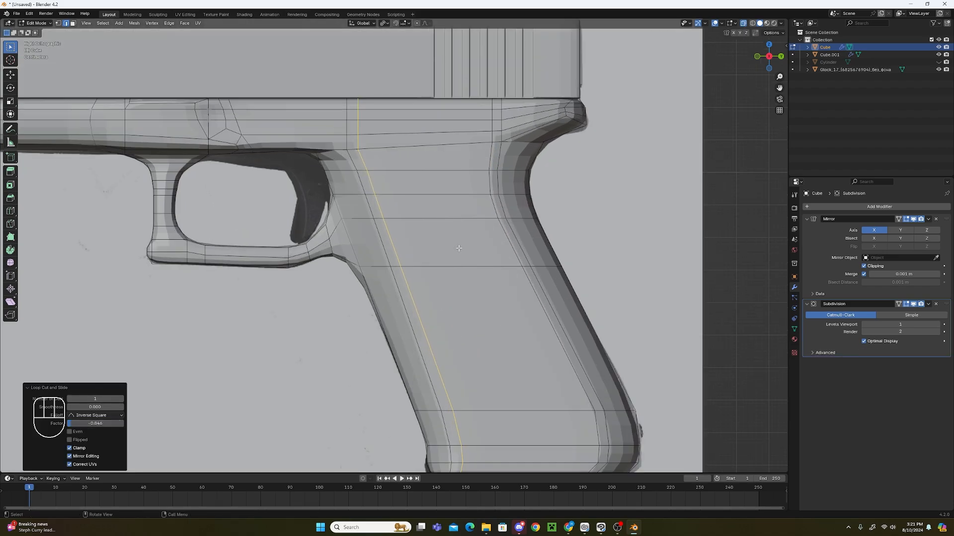
Compare the frame with its Subdivision modifier off and on in the viewport, then examine the trigger guard area in Object Mode.
{"action": "middle_click_drag", "start_coordinate": [593, 262], "coordinate": [668, 261]}
{"action": "scroll", "coordinate": [751, 195], "scroll_direction": "down", "scroll_amount": 4}
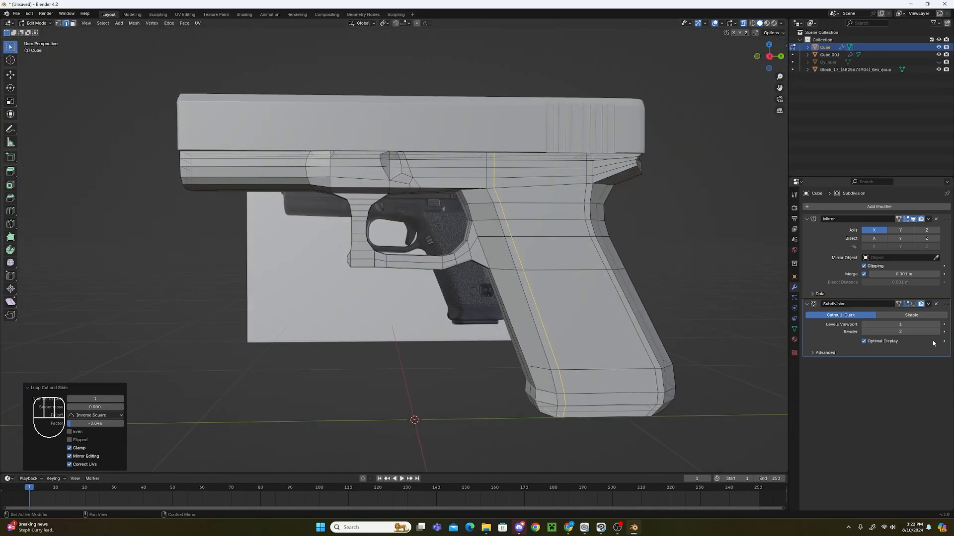
{"action": "left_click", "coordinate": [913, 304]}
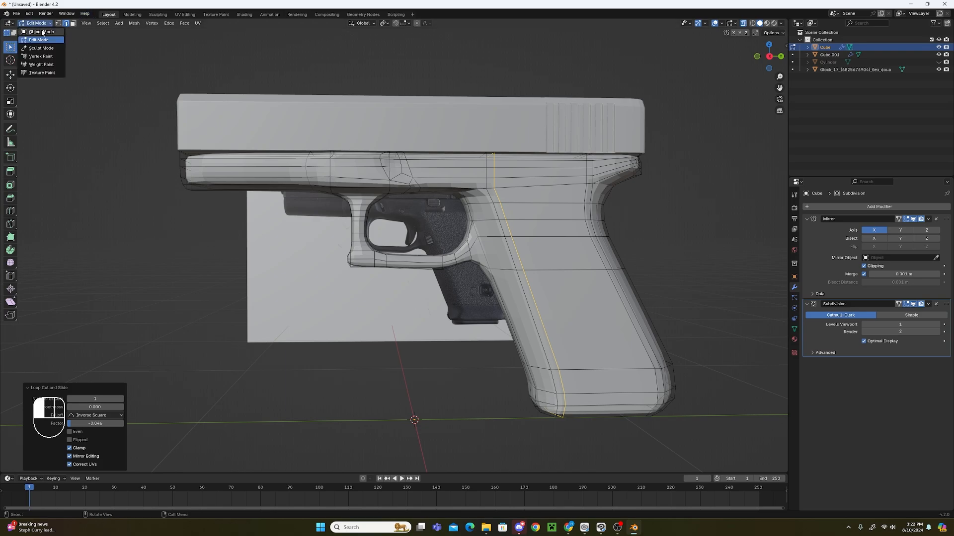
{"action": "key", "text": "Tab"}
{"action": "middle_click_drag", "start_coordinate": [416, 203], "coordinate": [501, 265]}
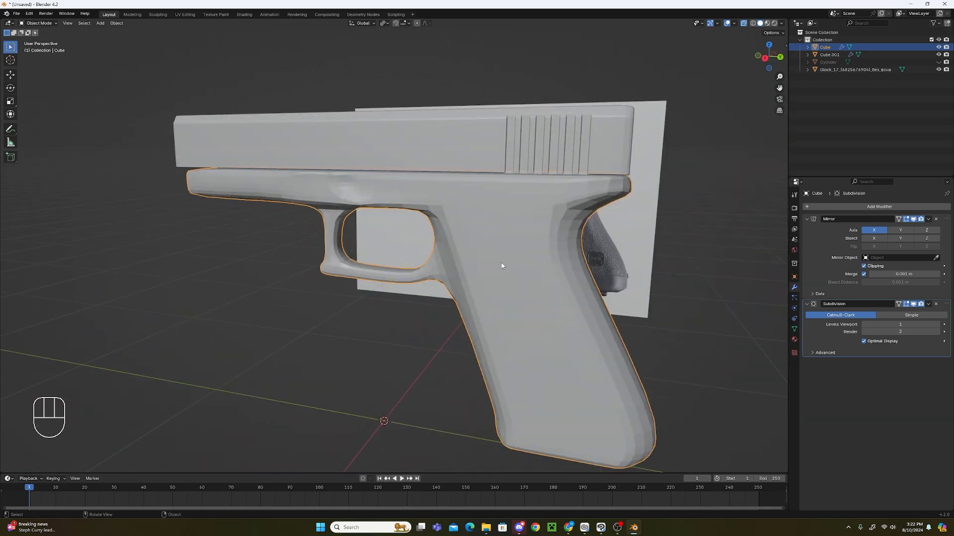
{"action": "key", "text": "KP_3"}
{"action": "scroll", "coordinate": [502, 263], "scroll_direction": "up", "scroll_amount": 6}
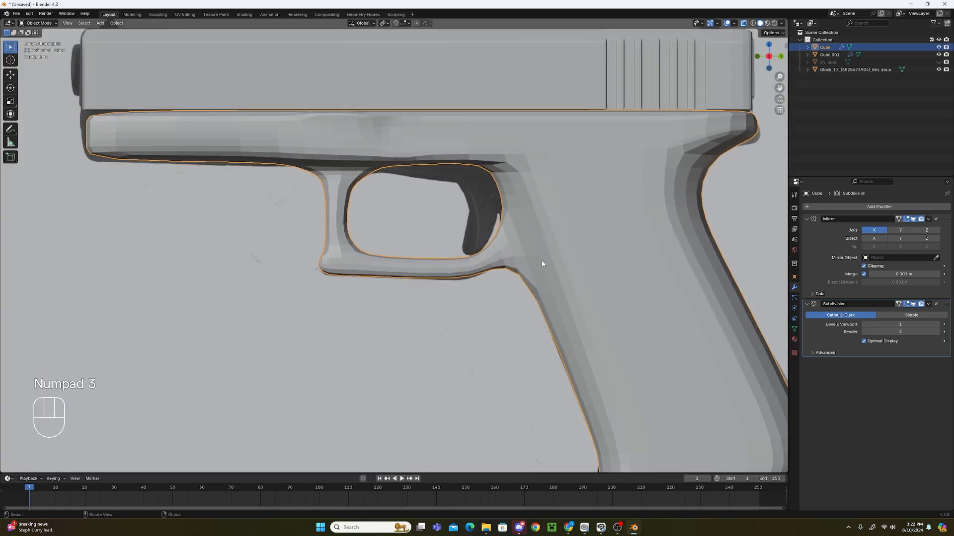
{"action": "scroll", "coordinate": [541, 264], "scroll_direction": "down", "scroll_amount": 1}
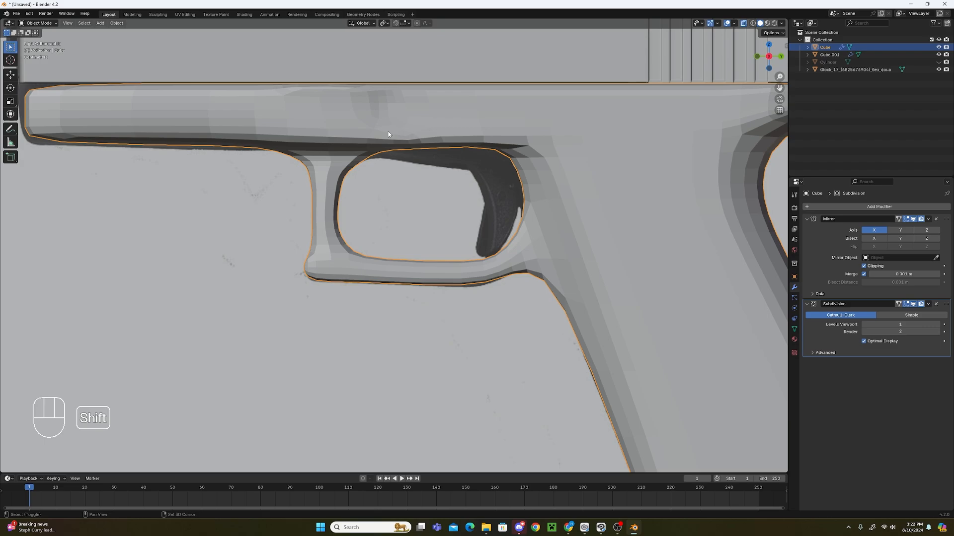
{"action": "middle_click_drag", "start_coordinate": [374, 124], "coordinate": [424, 199], "text": "shift"}
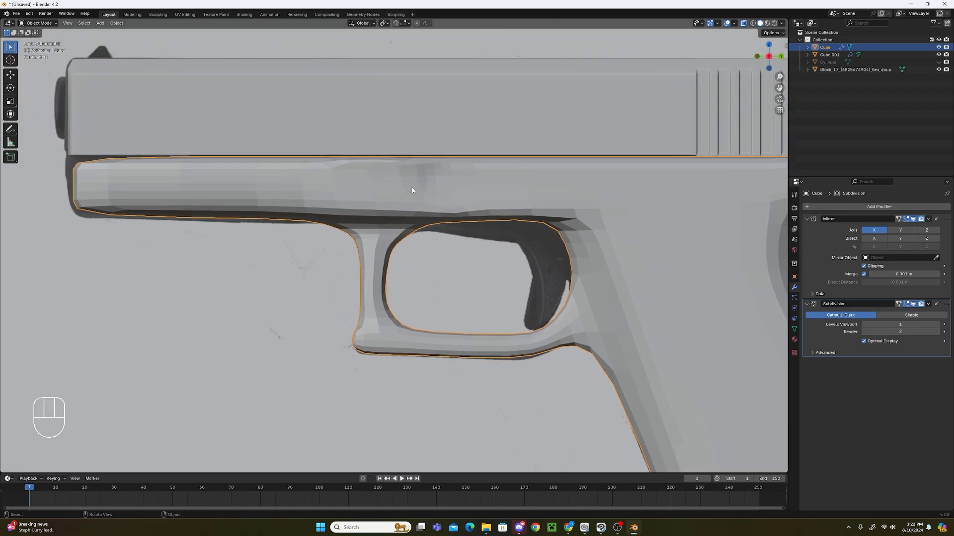
In Edit Mode, add one supporting loop cut just in front of the small recess above the trigger guard.
{"action": "left_click", "coordinate": [37, 23]}
{"action": "left_click", "coordinate": [37, 38]}
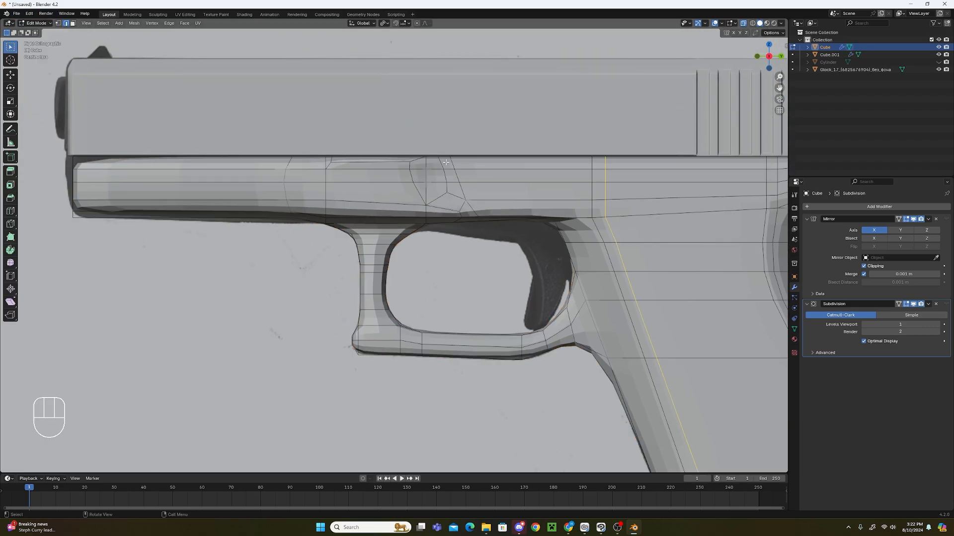
{"action": "key", "text": "ctrl+r"}
{"action": "left_click", "coordinate": [439, 184]}
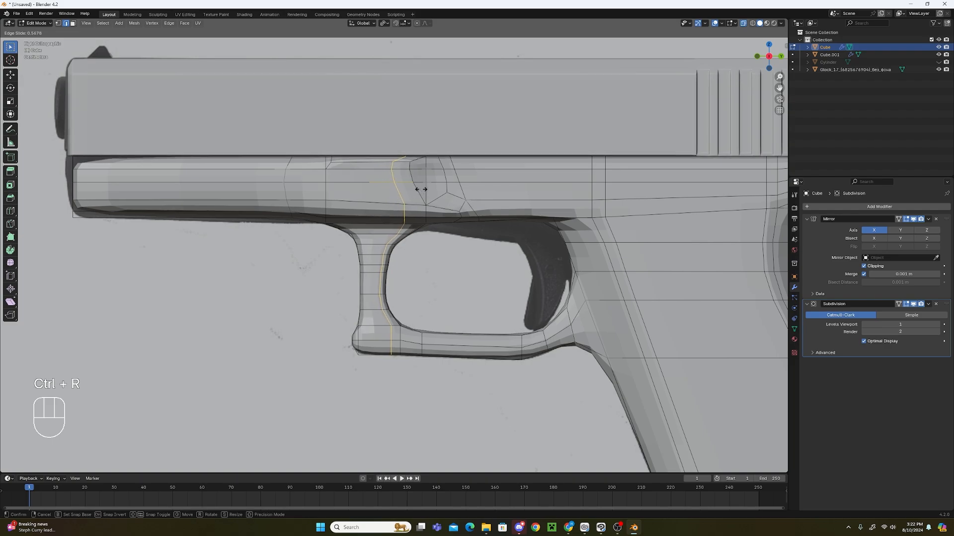
{"action": "left_click", "coordinate": [430, 186]}
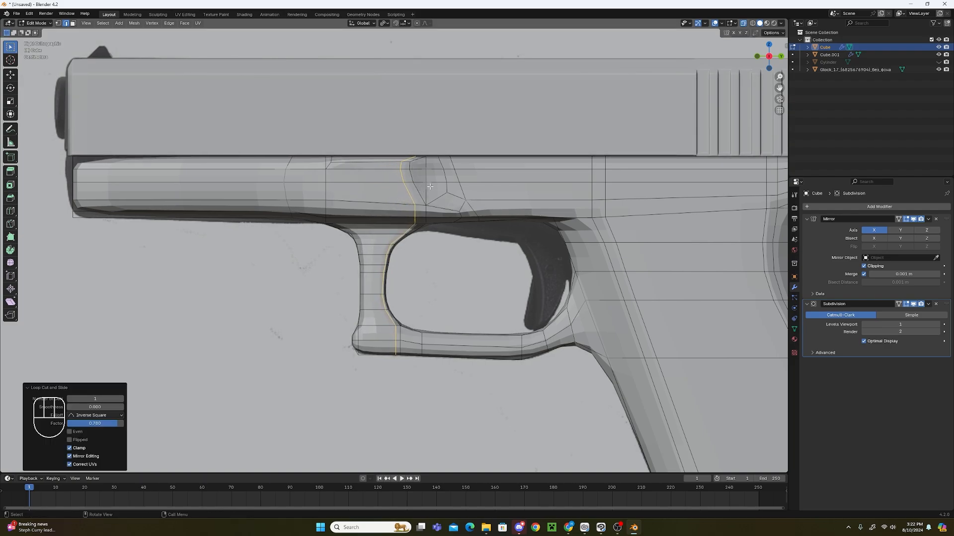
Add two supporting loop cuts at the frame's raised step ahead of the trigger guard, one beside each existing edge.
{"action": "scroll", "coordinate": [339, 177], "scroll_direction": "up", "scroll_amount": 1}
{"action": "key", "text": "ctrl+r"}
{"action": "left_click", "coordinate": [272, 164]}
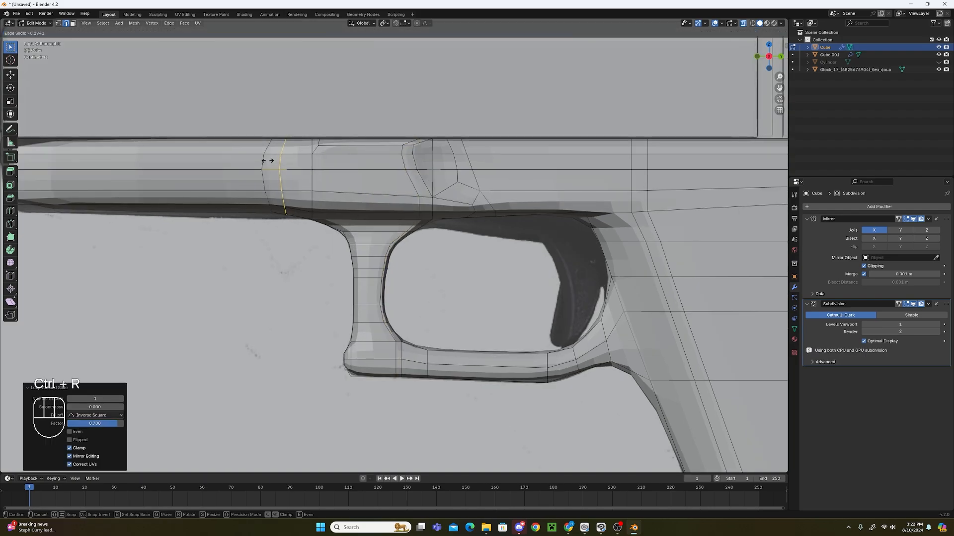
{"action": "left_click", "coordinate": [257, 158]}
{"action": "key", "text": "ctrl+r"}
{"action": "left_click", "coordinate": [293, 164]}
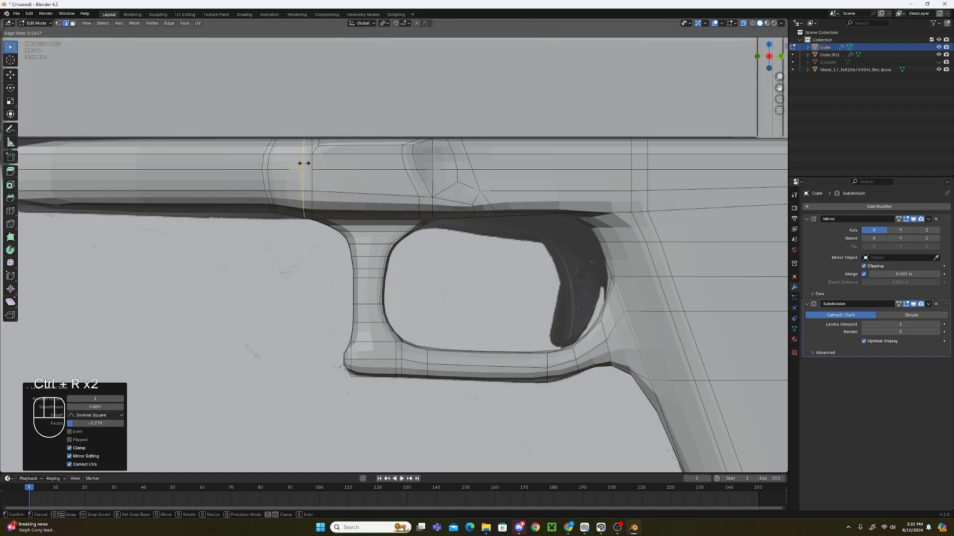
{"action": "left_click", "coordinate": [308, 163]}
Add one supporting loop cut just behind the recess above the trigger guard with a slide factor of -0.911.
{"action": "key", "text": "ctrl+r"}
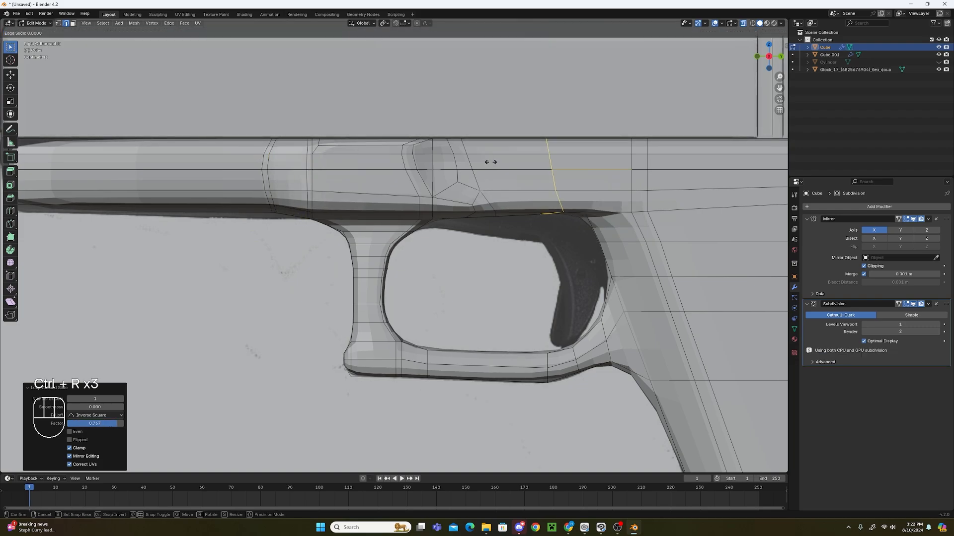
{"action": "left_click", "coordinate": [490, 160]}
{"action": "left_click", "coordinate": [455, 178]}
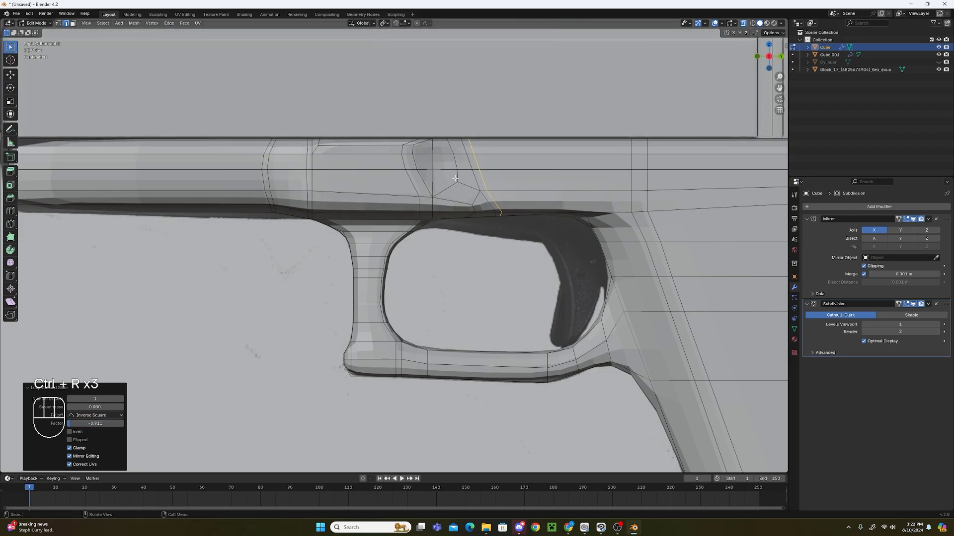
{"action": "left_click", "coordinate": [420, 199]}
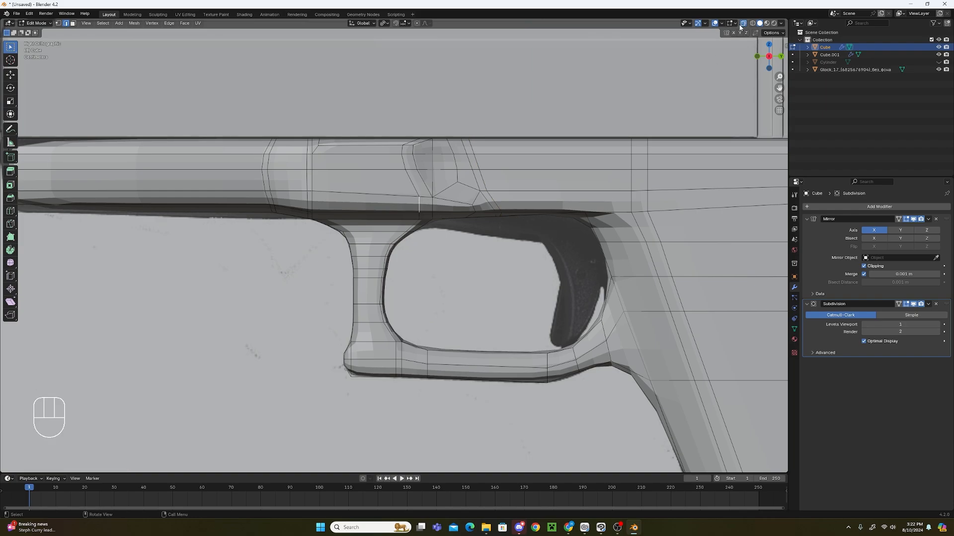
Return to Object Mode and apply Shade Smooth to the pistol's frame and grip.
{"action": "scroll", "coordinate": [634, 110], "scroll_direction": "down", "scroll_amount": 2}
{"action": "left_click", "coordinate": [45, 23]}
{"action": "left_click", "coordinate": [42, 32]}
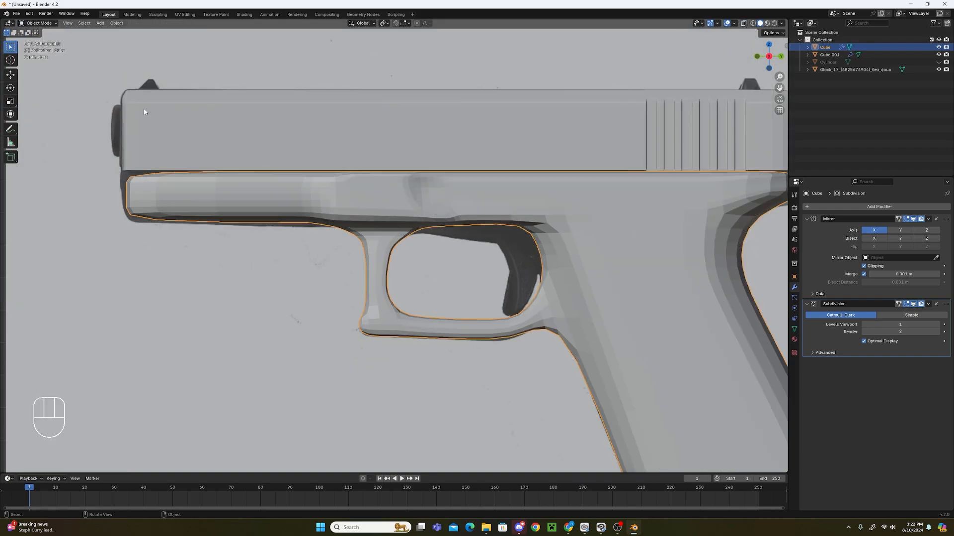
{"action": "middle_click_drag", "start_coordinate": [489, 294], "coordinate": [517, 293]}
{"action": "left_click", "coordinate": [117, 24]}
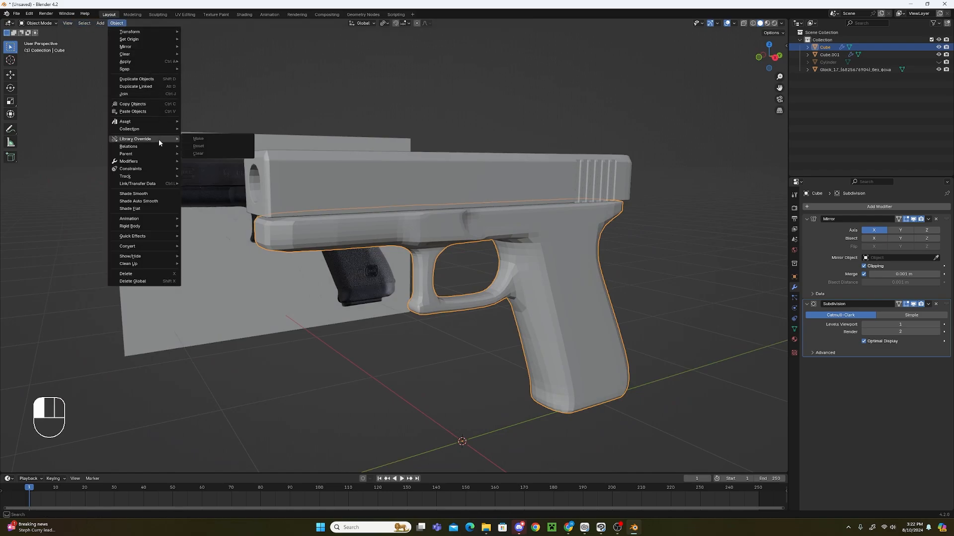
{"action": "left_click", "coordinate": [159, 194]}
Apply Shade Smooth to the slide and deselect it.
{"action": "left_click", "coordinate": [313, 176]}
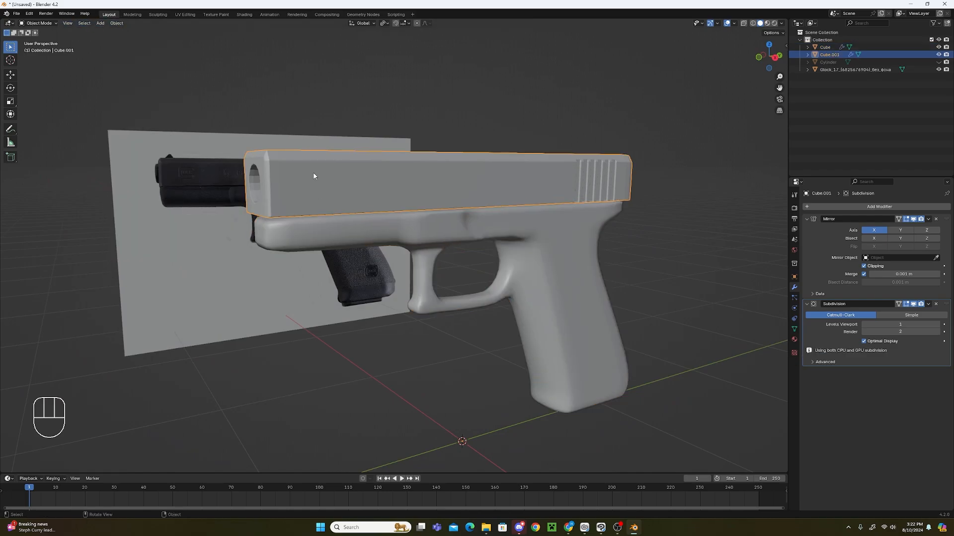
{"action": "left_click", "coordinate": [117, 23]}
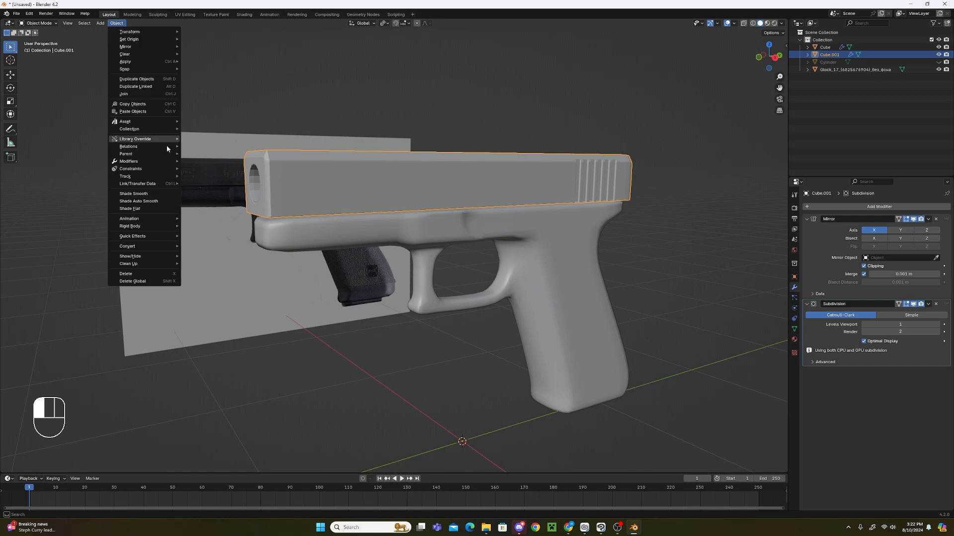
{"action": "left_click", "coordinate": [153, 194]}
{"action": "left_click", "coordinate": [652, 238]}
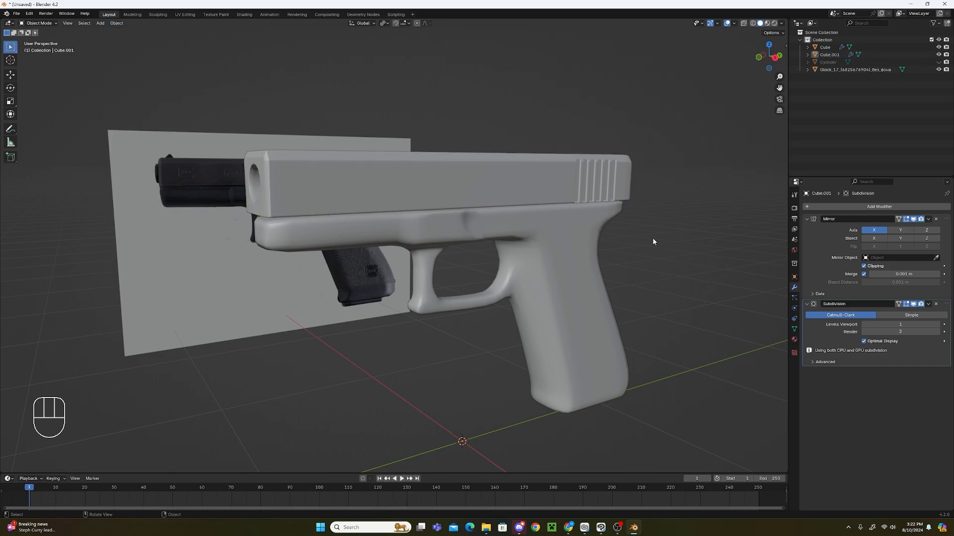
Set the frame's Subdivision viewport level to 2 and inspect the smoothed frame from the front and side.
{"action": "middle_click_drag", "start_coordinate": [652, 238], "coordinate": [602, 268]}
{"action": "scroll", "coordinate": [486, 228], "scroll_direction": "up", "scroll_amount": 3}
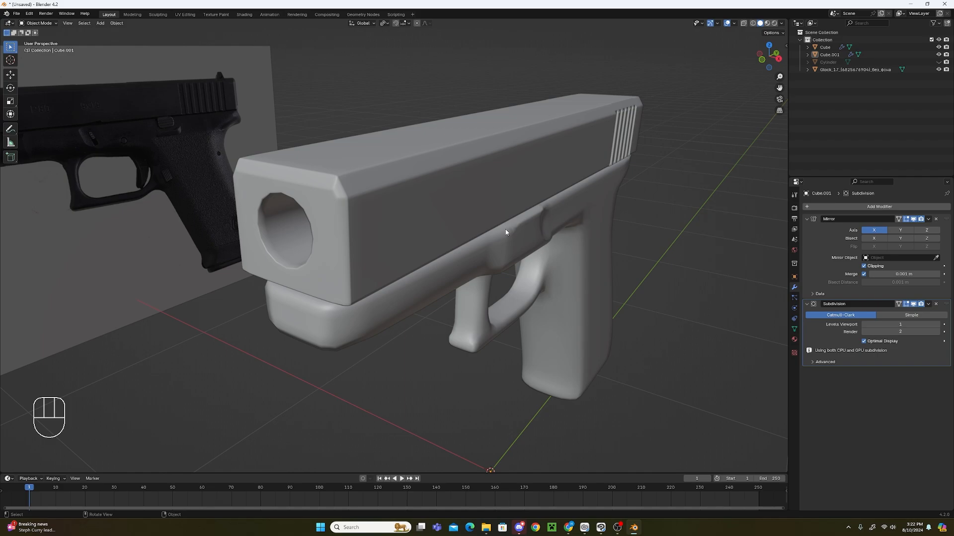
{"action": "middle_click_drag", "start_coordinate": [515, 217], "coordinate": [553, 213]}
{"action": "left_click", "coordinate": [632, 234]}
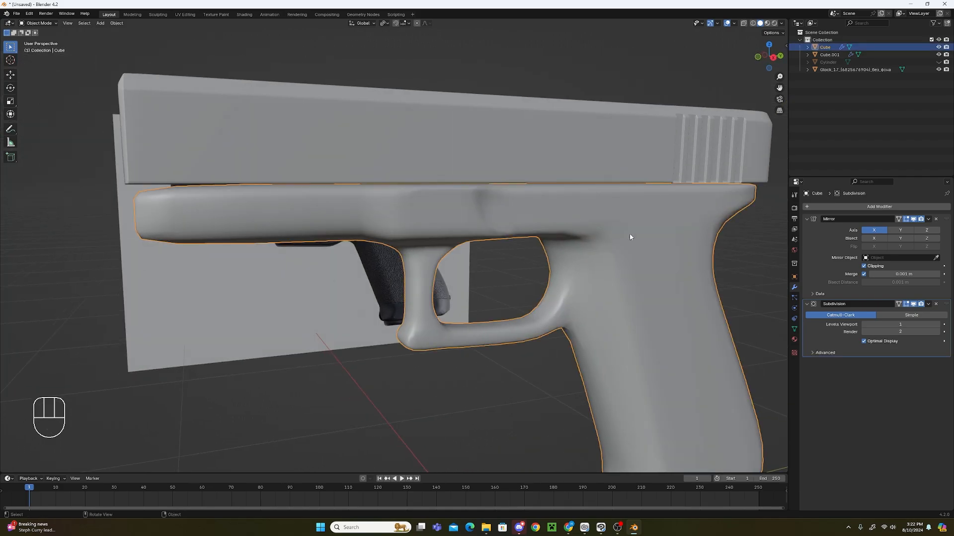
{"action": "left_click", "coordinate": [936, 325]}
{"action": "middle_click_drag", "start_coordinate": [655, 311], "coordinate": [676, 298]}
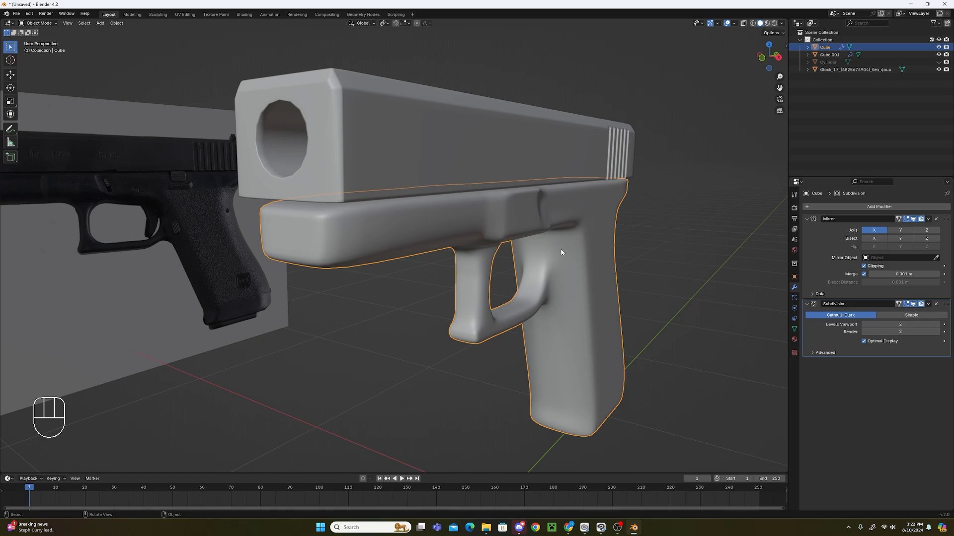
{"action": "middle_click_drag", "start_coordinate": [416, 253], "coordinate": [307, 227]}
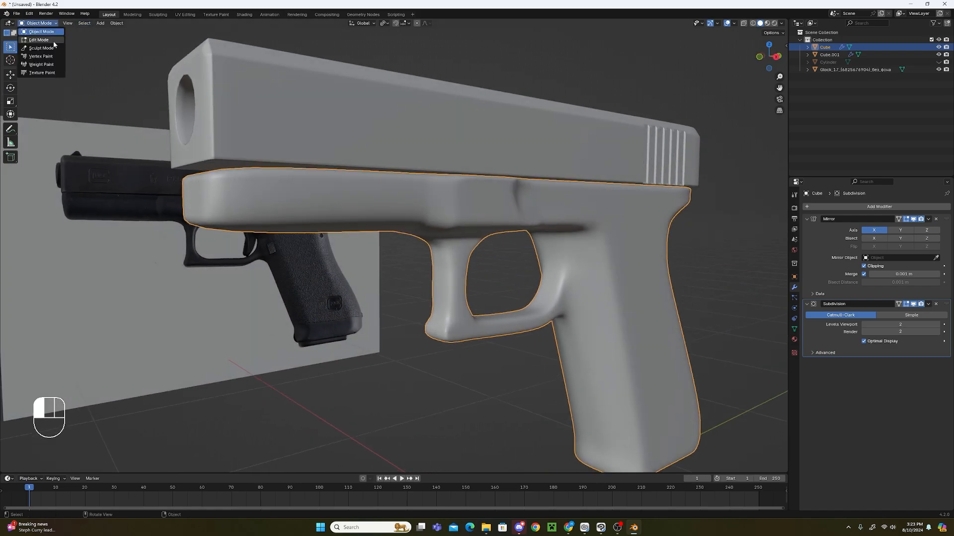
In Edit Mode, add one supporting loop cut near the frame's muzzle end, then view the smoothed pistol deselected in Object Mode.
{"action": "key", "text": "Tab"}
{"action": "key", "text": "ctrl+r"}
{"action": "left_click", "coordinate": [321, 199]}
{"action": "left_click", "coordinate": [151, 184]}
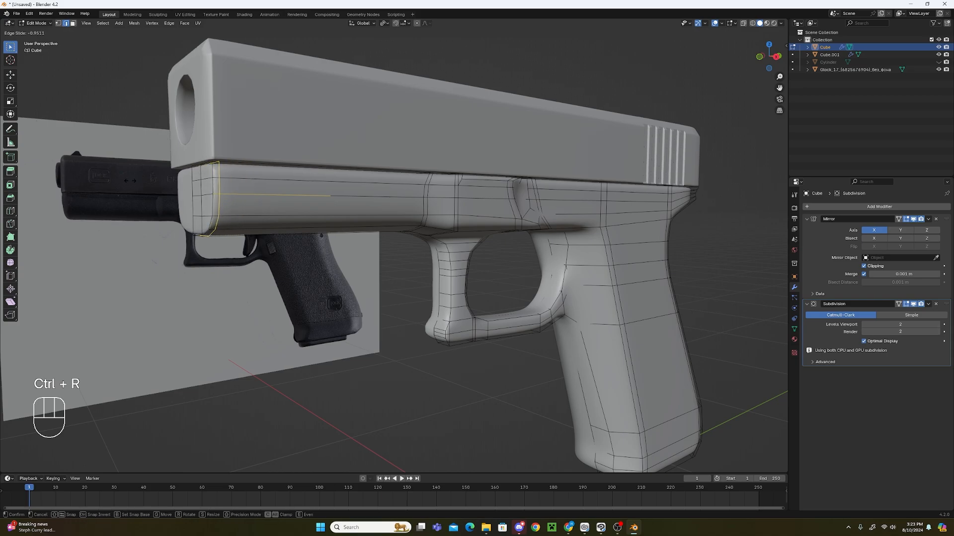
{"action": "left_click", "coordinate": [41, 22]}
{"action": "left_click", "coordinate": [46, 33]}
{"action": "scroll", "coordinate": [530, 285], "scroll_direction": "down", "scroll_amount": 3}
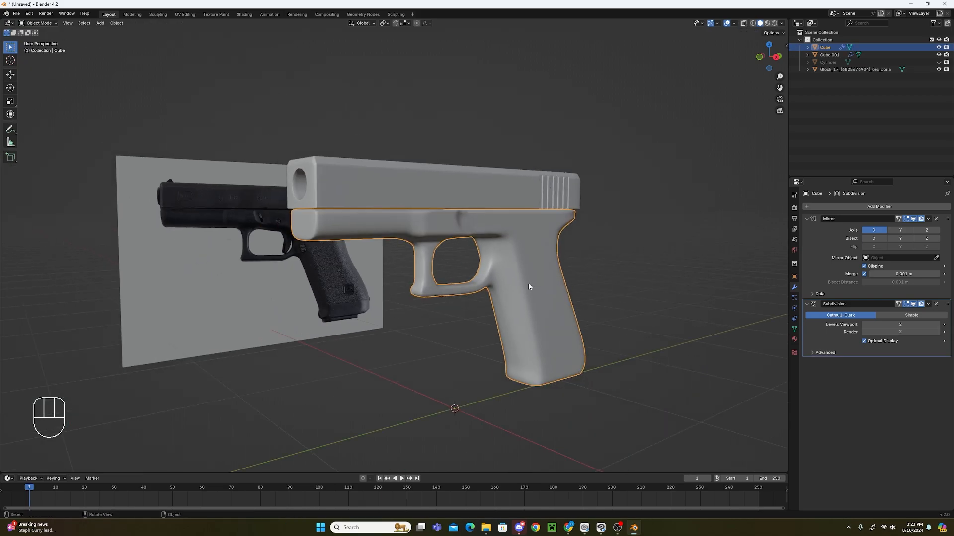
{"action": "left_click", "coordinate": [633, 293]}
{"action": "middle_click_drag", "start_coordinate": [632, 292], "coordinate": [622, 294]}
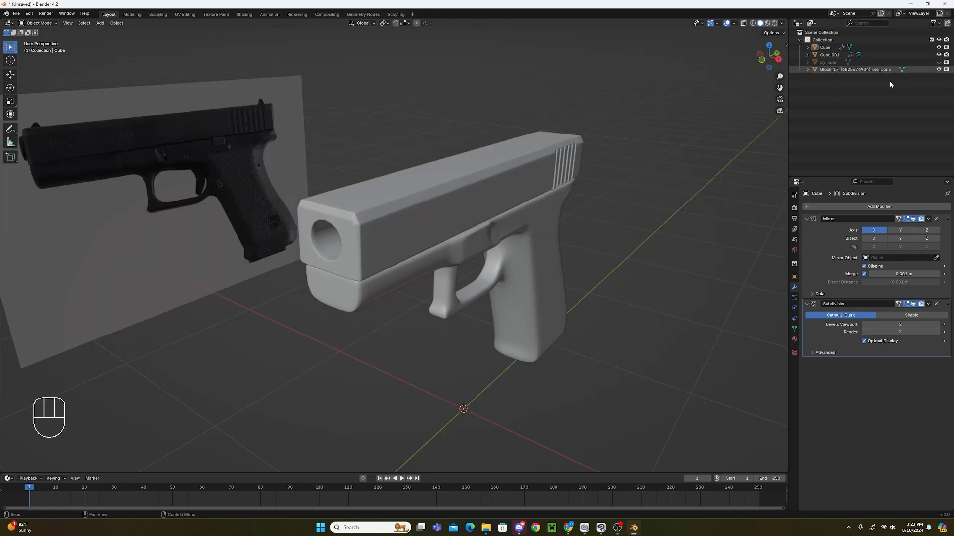
Unhide the barrel cylinder and add a Subdivision Surface modifier to it with viewport level 2.
{"action": "key", "text": "alt+h"}
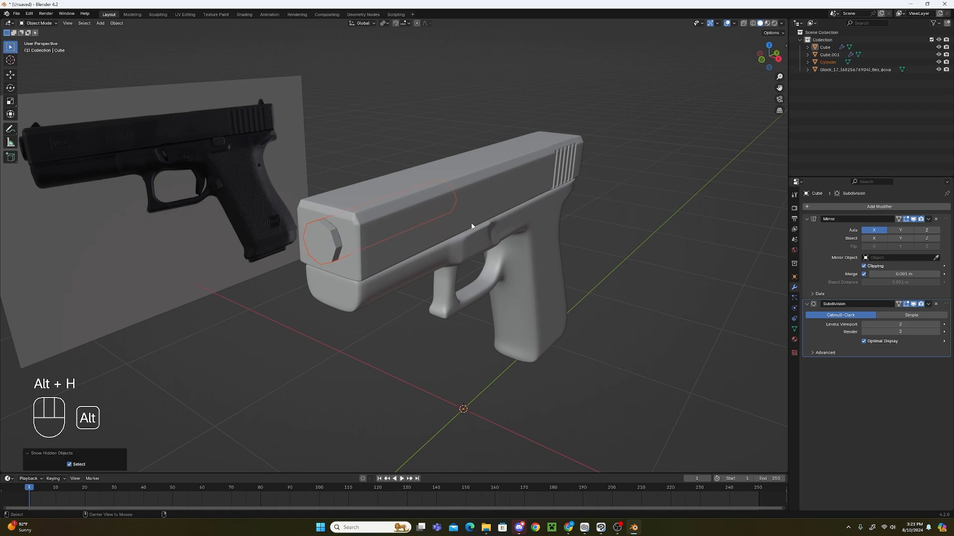
{"action": "left_click", "coordinate": [871, 207]}
{"action": "mouse_move", "coordinate": [871, 208]}
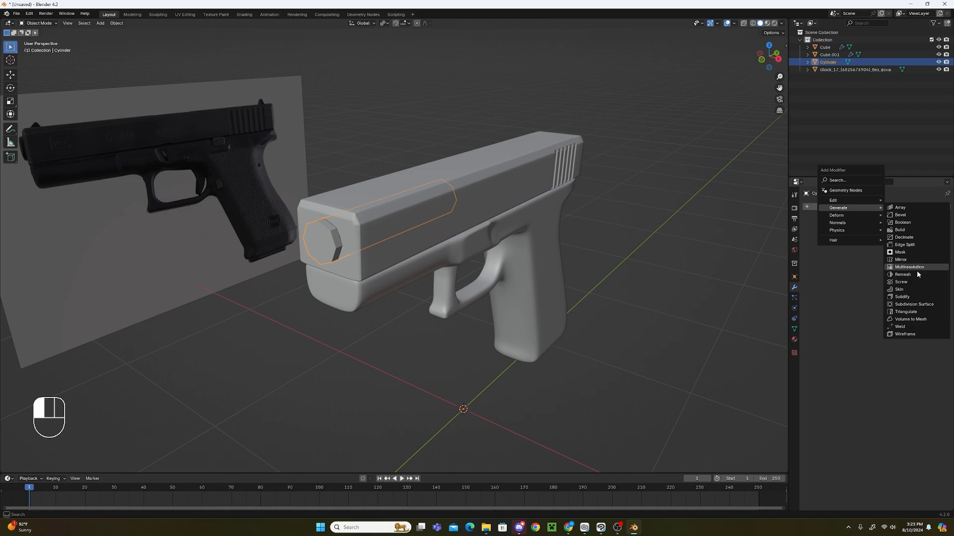
{"action": "left_click", "coordinate": [925, 305]}
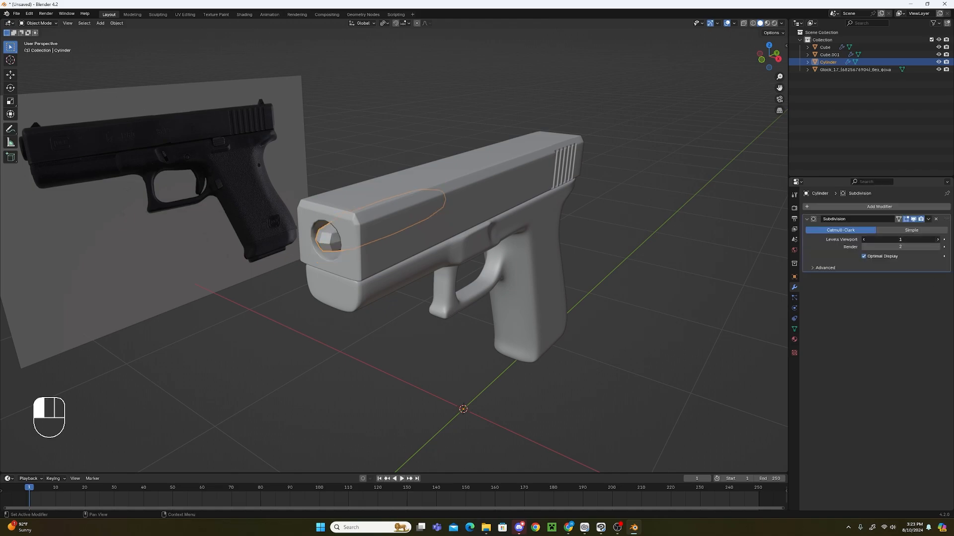
Enter Edit Mode on the barrel and turn off its Subdivision modifier's viewport display.
{"action": "left_click", "coordinate": [28, 25]}
{"action": "left_click", "coordinate": [38, 42]}
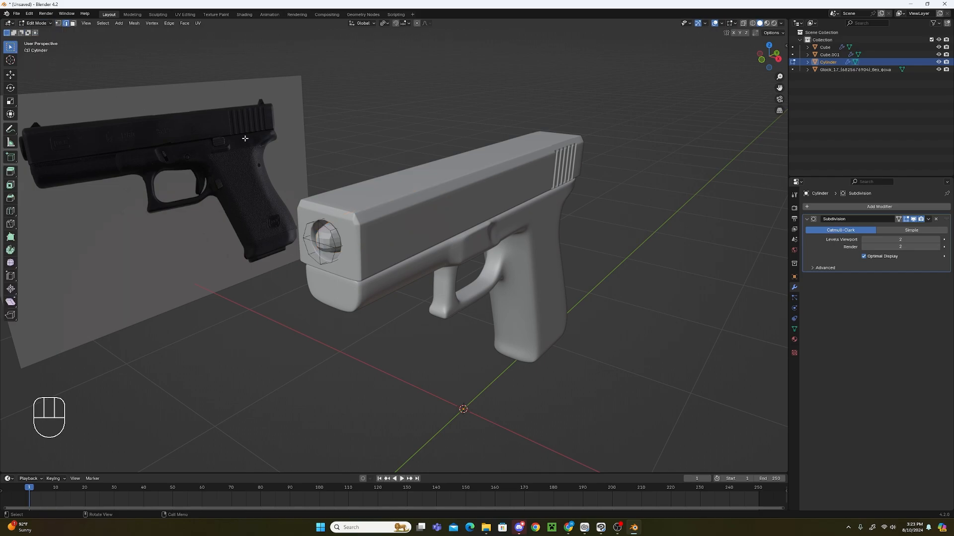
{"action": "scroll", "coordinate": [363, 229], "scroll_direction": "up", "scroll_amount": 4}
{"action": "middle_click_drag", "start_coordinate": [363, 229], "coordinate": [450, 163]}
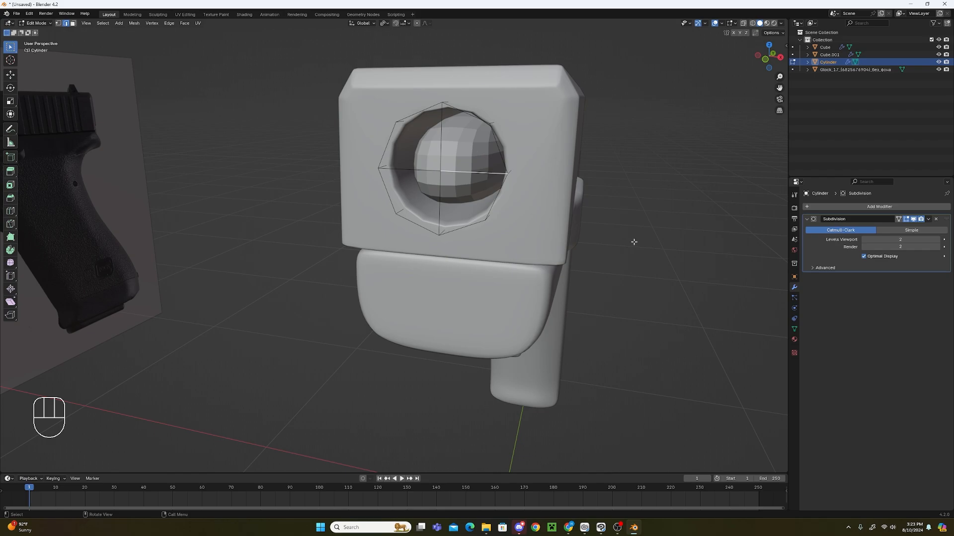
{"action": "left_click", "coordinate": [906, 219]}
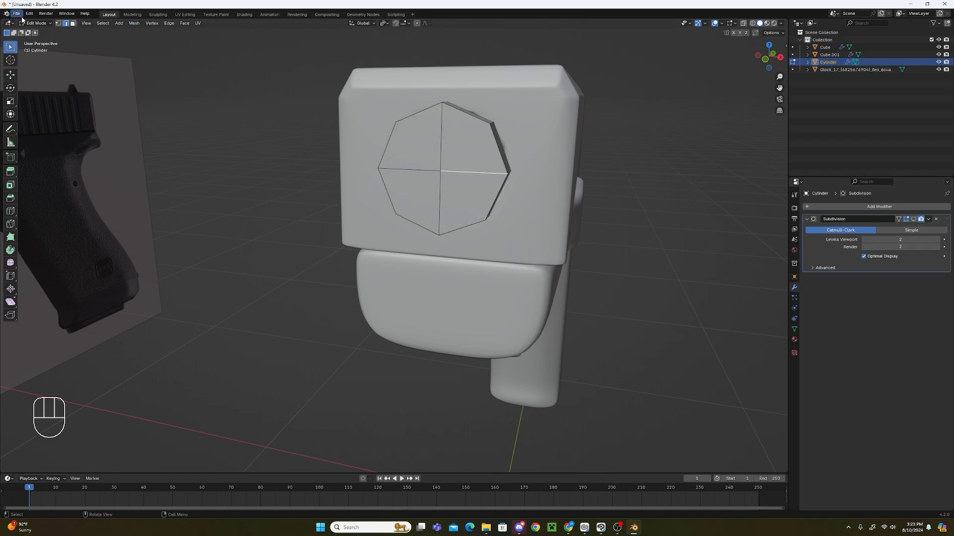
Select the barrel's four muzzle cap faces and extrude them inward, scaled to about 0.841, to form a rim.
{"action": "left_click", "coordinate": [471, 139]}
{"action": "left_click", "coordinate": [472, 198], "text": "shift"}
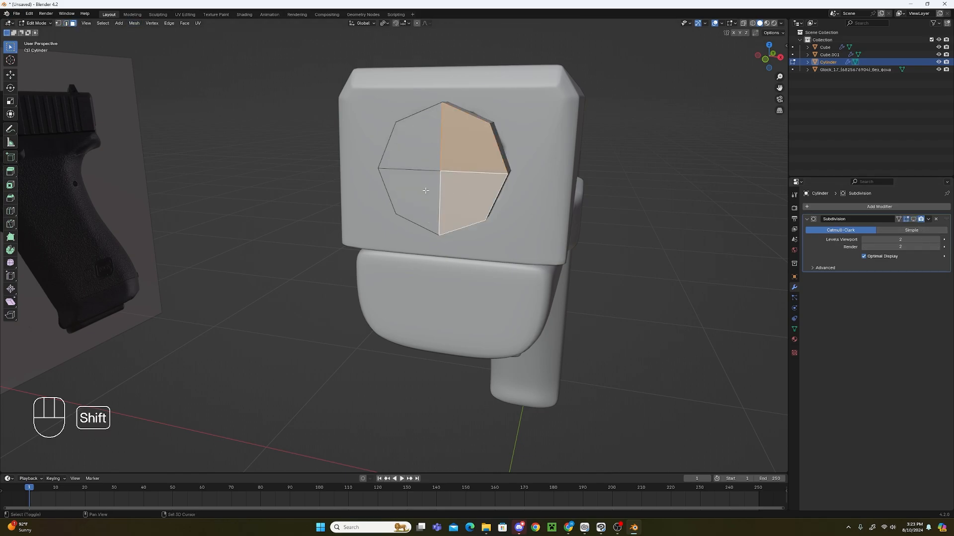
{"action": "left_click", "coordinate": [412, 201], "text": "shift"}
{"action": "left_click", "coordinate": [415, 141], "text": "shift"}
{"action": "key", "text": "e"}
{"action": "key", "text": "s"}
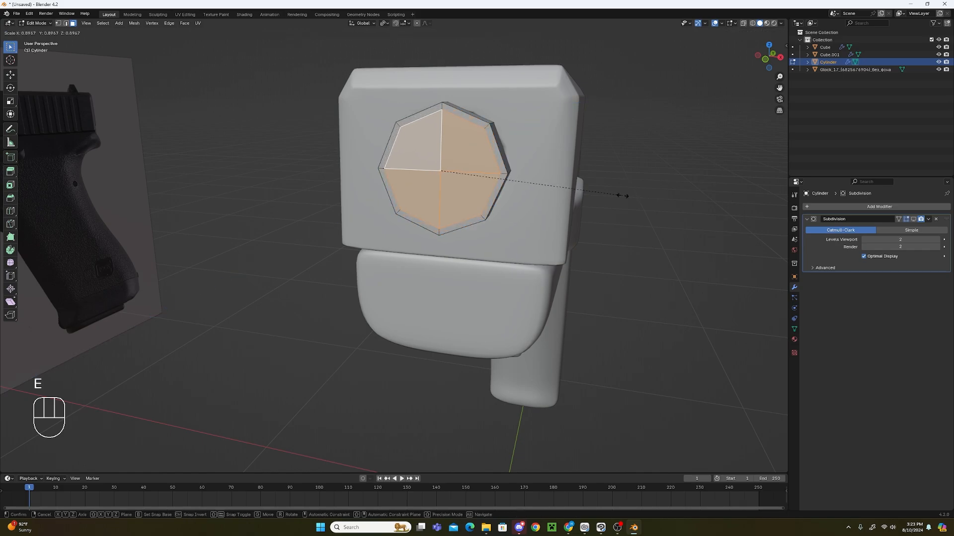
{"action": "left_click", "coordinate": [611, 192]}
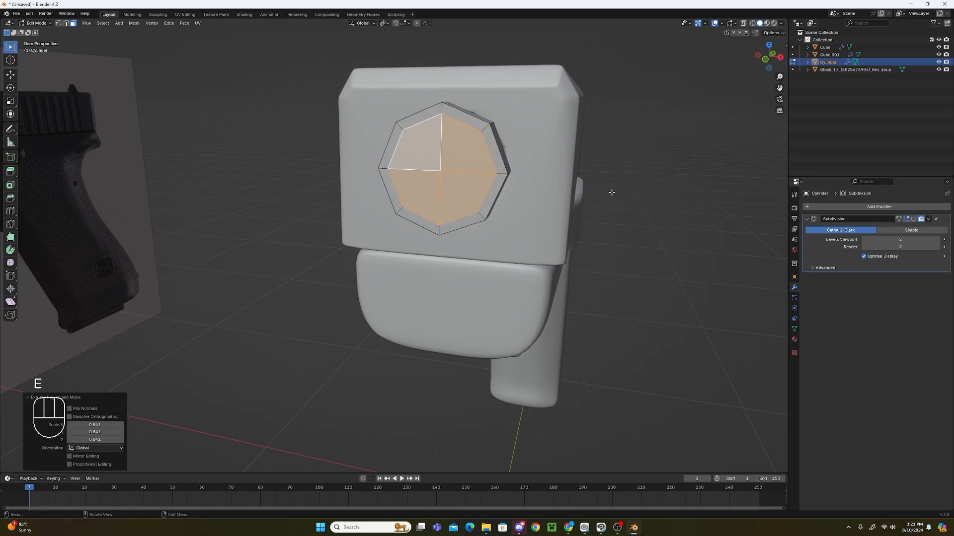
Hollow the barrel by extruding the inner muzzle faces back along Y to near its rear end, then return to Object Mode.
{"action": "middle_click_drag", "start_coordinate": [611, 192], "coordinate": [522, 208]}
{"action": "key", "text": "e"}
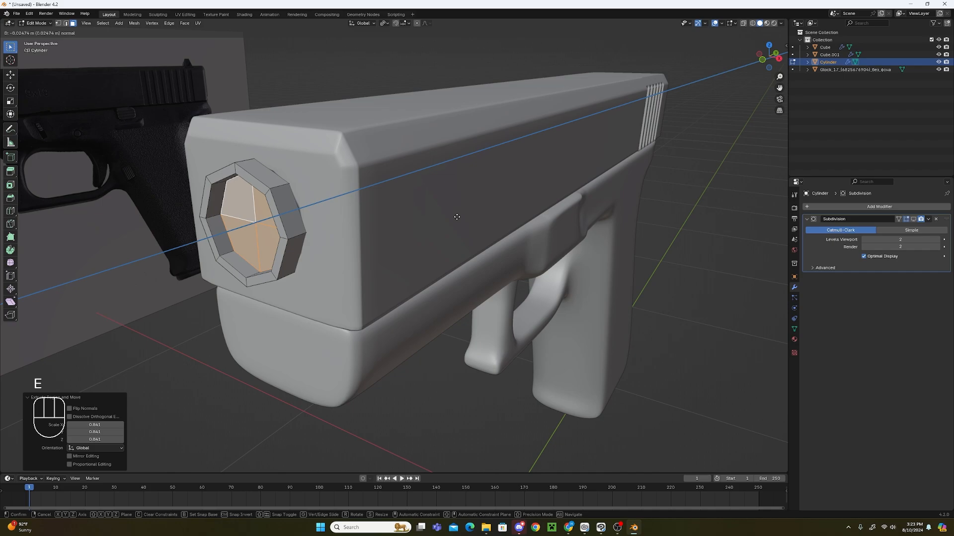
{"action": "left_click", "coordinate": [543, 181]}
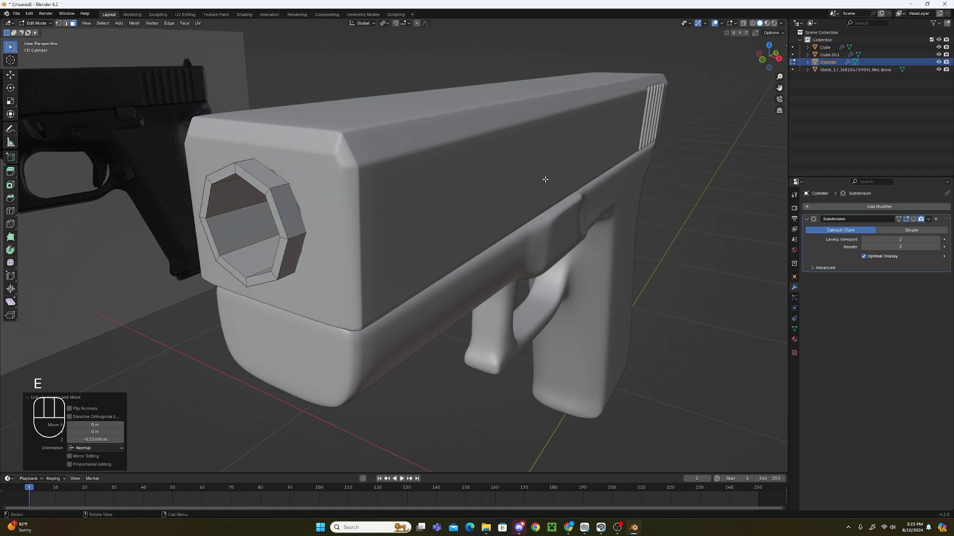
{"action": "middle_click_drag", "start_coordinate": [543, 181], "coordinate": [553, 150]}
{"action": "left_click", "coordinate": [743, 23]}
{"action": "key", "text": "g"}
{"action": "key", "text": "y"}
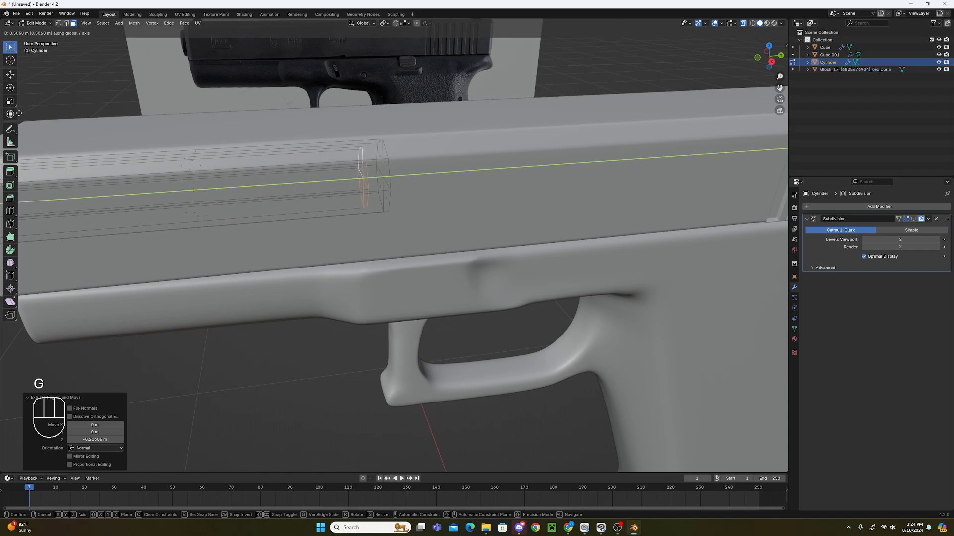
{"action": "left_click", "coordinate": [385, 189]}
{"action": "scroll", "coordinate": [513, 214], "scroll_direction": "down", "scroll_amount": 4}
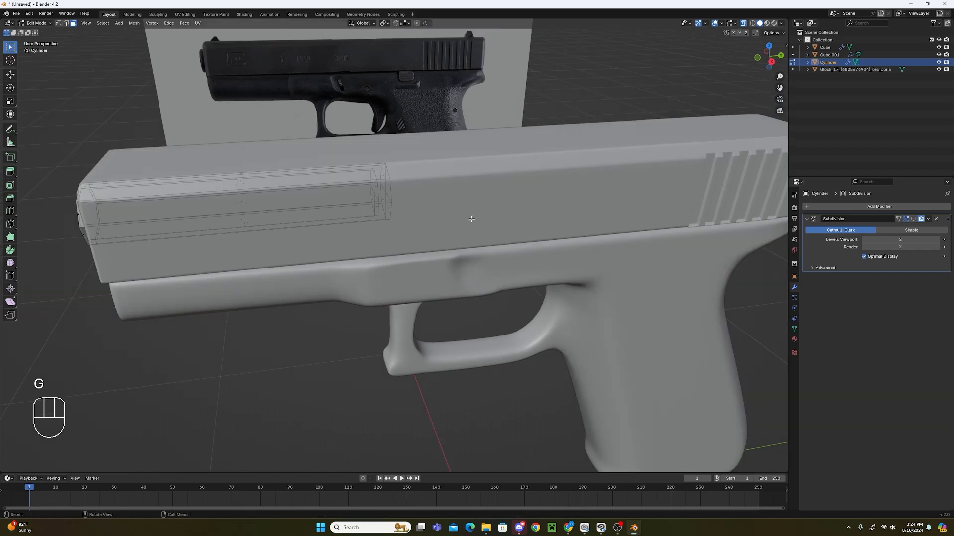
{"action": "middle_click_drag", "start_coordinate": [472, 217], "coordinate": [533, 189]}
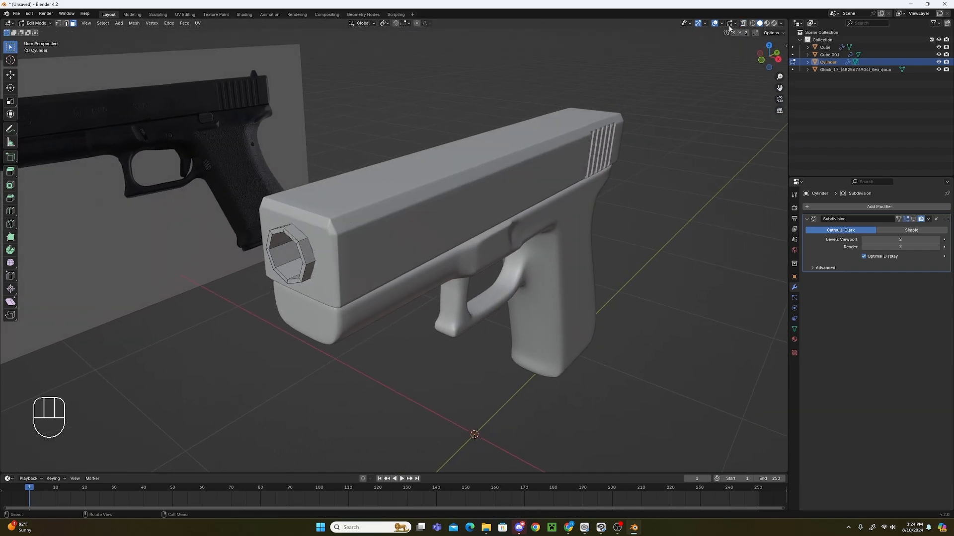
{"action": "left_click", "coordinate": [37, 24]}
{"action": "left_click", "coordinate": [46, 32]}
Temporarily move the slide back along the Y axis to inspect the barrel, then cancel the move.
{"action": "middle_click_drag", "start_coordinate": [572, 178], "coordinate": [515, 173]}
{"action": "left_click", "coordinate": [534, 166]}
{"action": "key", "text": "g"}
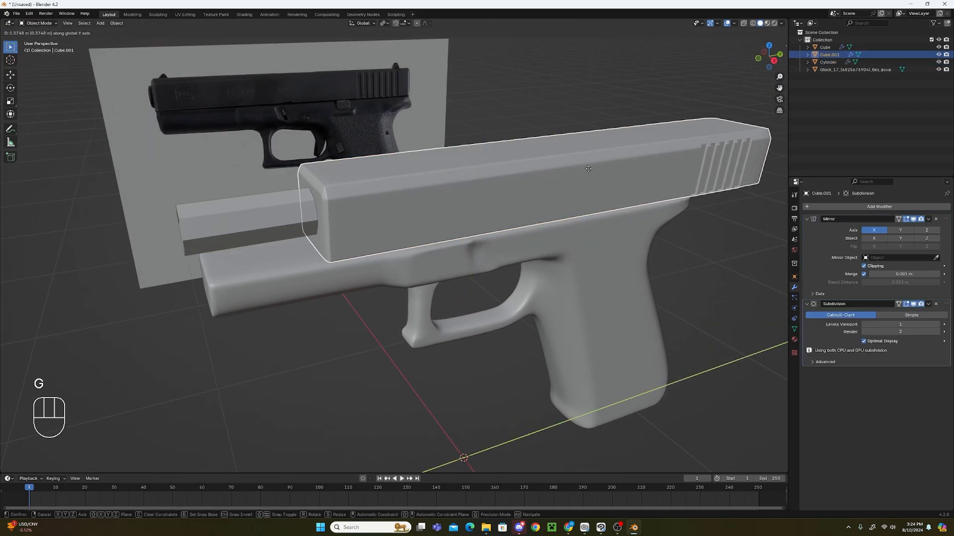
{"action": "right_click", "coordinate": [404, 263]}
Select the barrel and turn its Subdivision modifier's viewport display back on.
{"action": "middle_click_drag", "start_coordinate": [404, 264], "coordinate": [523, 217]}
{"action": "left_click", "coordinate": [564, 181]}
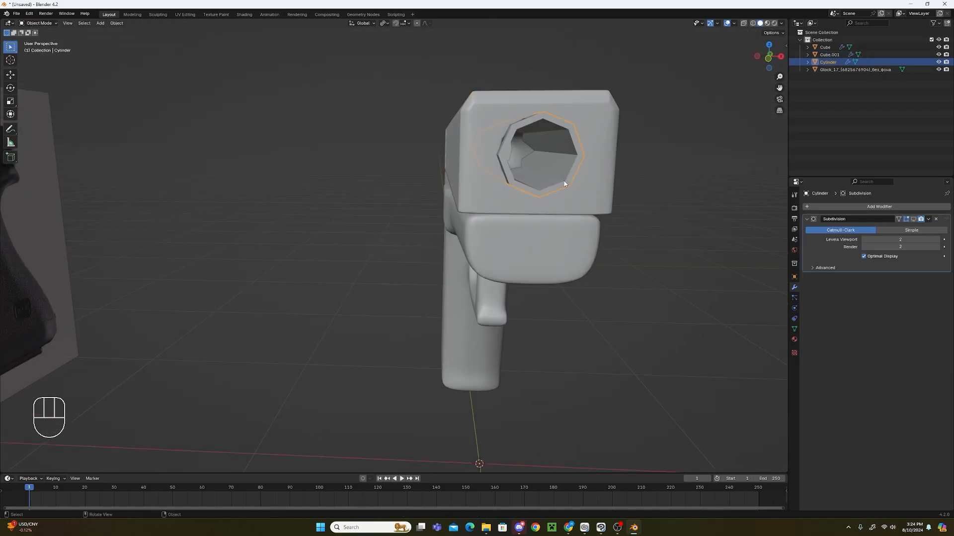
{"action": "middle_click_drag", "start_coordinate": [564, 180], "coordinate": [562, 308]}
{"action": "scroll", "coordinate": [606, 298], "scroll_direction": "up", "scroll_amount": 5}
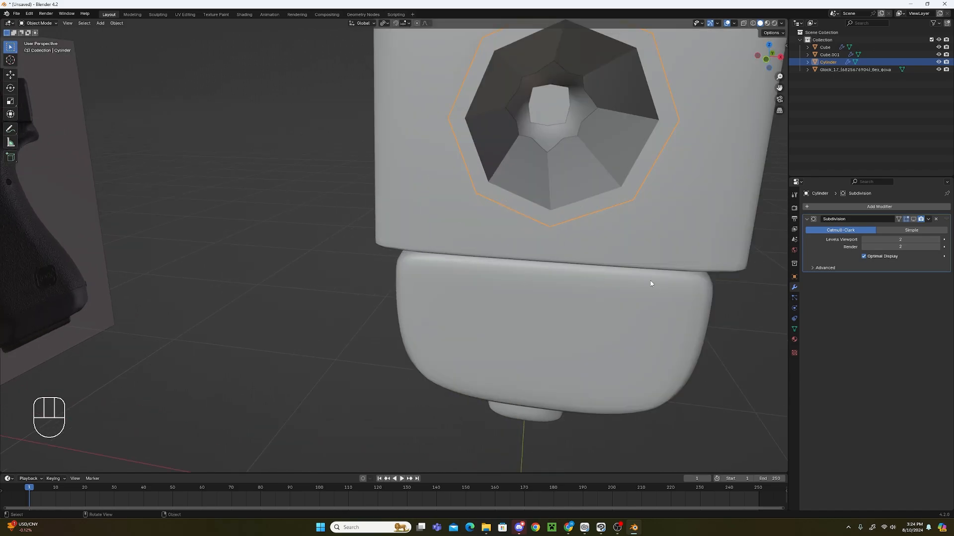
{"action": "left_click", "coordinate": [913, 219]}
{"action": "scroll", "coordinate": [628, 258], "scroll_direction": "down", "scroll_amount": 5}
{"action": "middle_click_drag", "start_coordinate": [627, 258], "coordinate": [619, 258]}
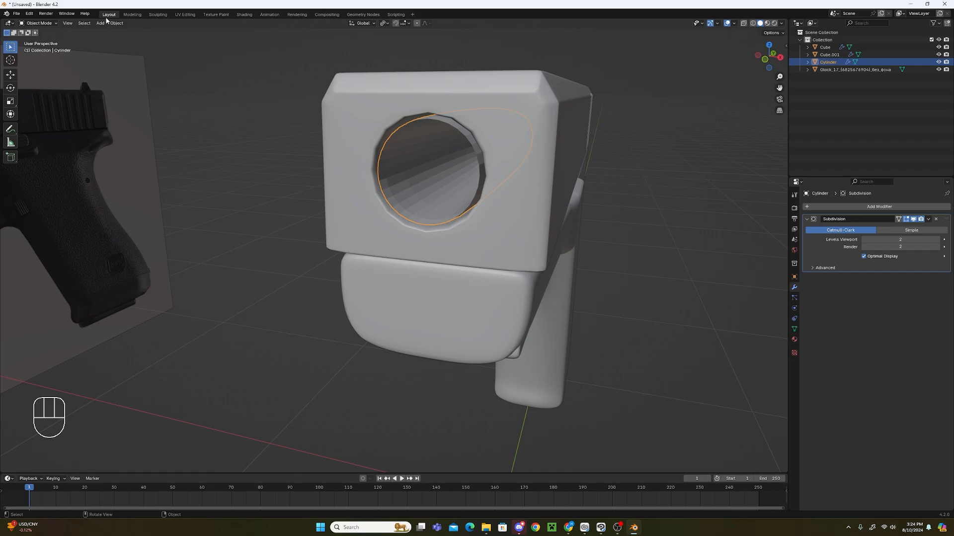
In Edit Mode, add one supporting loop cut around the barrel close to its muzzle end.
{"action": "left_click", "coordinate": [51, 23]}
{"action": "left_click", "coordinate": [38, 40]}
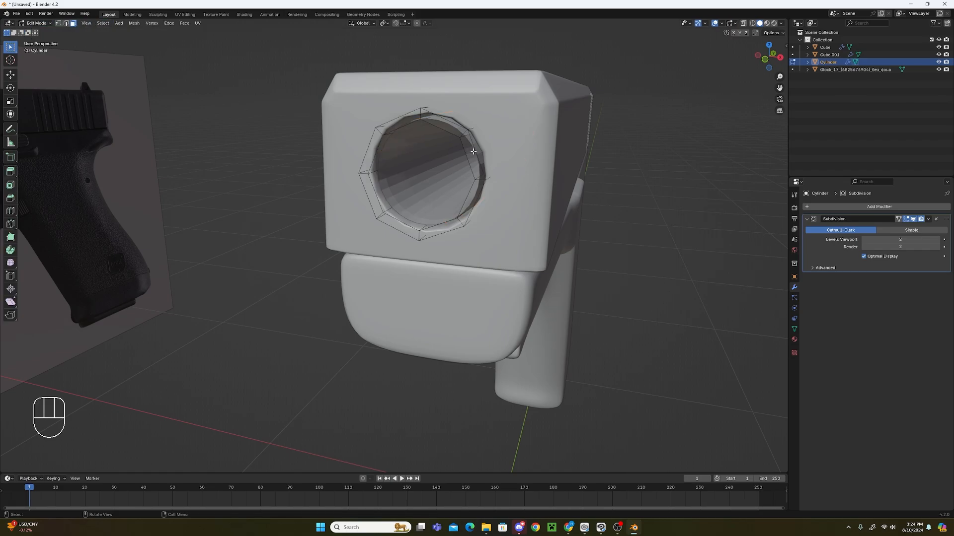
{"action": "middle_click_drag", "start_coordinate": [485, 154], "coordinate": [477, 164]}
{"action": "key", "text": "ctrl+r"}
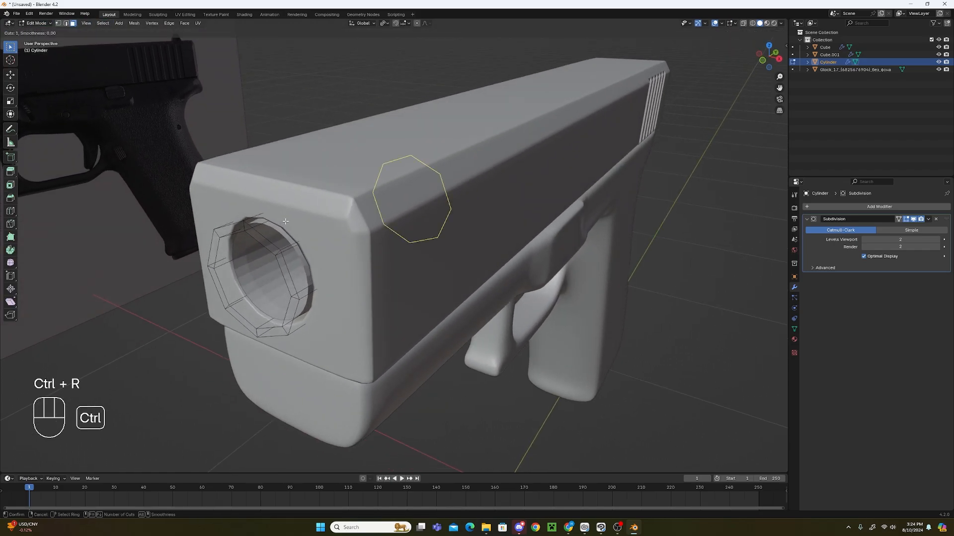
{"action": "left_click", "coordinate": [230, 245]}
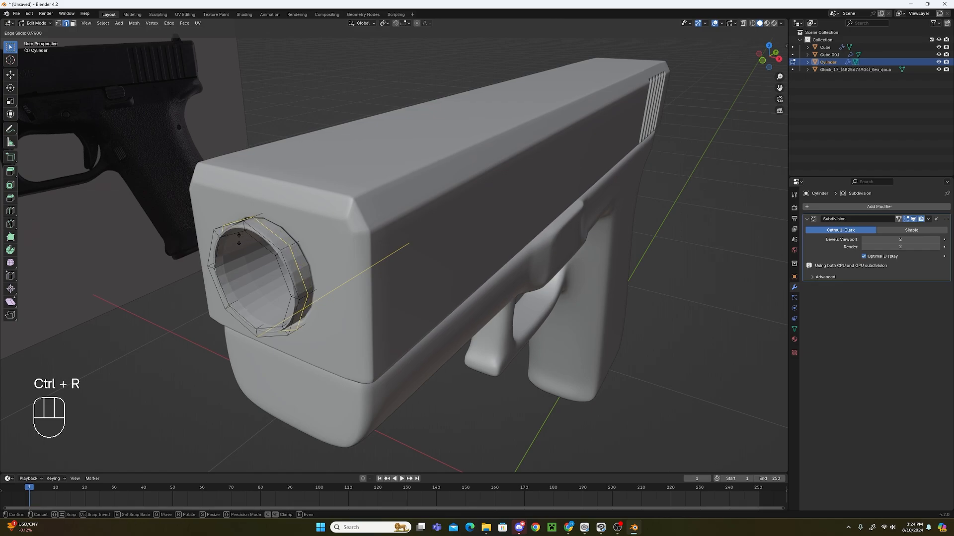
{"action": "left_click", "coordinate": [247, 237]}
With X-ray on, add two supporting loop cuts close to the barrel's rear end.
{"action": "middle_click_drag", "start_coordinate": [454, 252], "coordinate": [371, 229]}
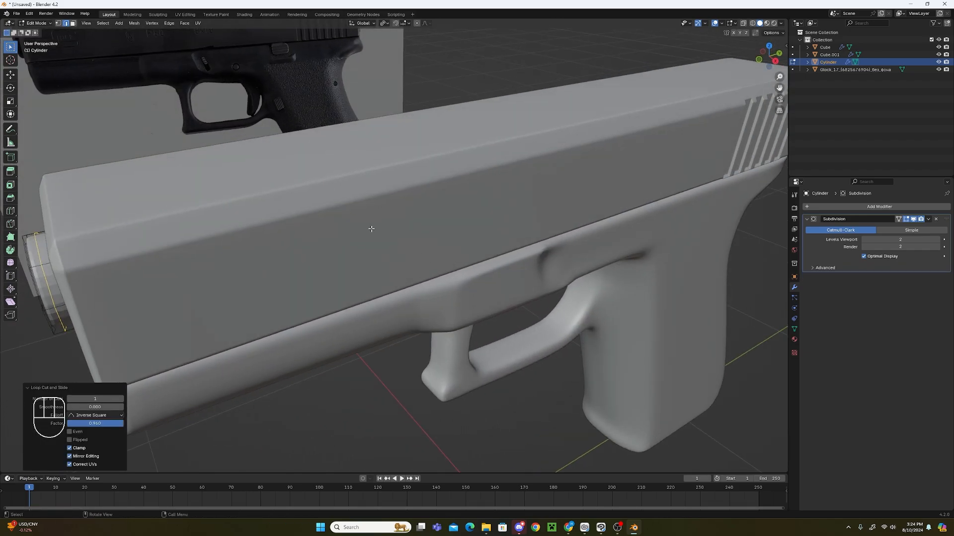
{"action": "left_click", "coordinate": [743, 22]}
{"action": "key", "text": "ctrl+r"}
{"action": "left_click", "coordinate": [268, 211]}
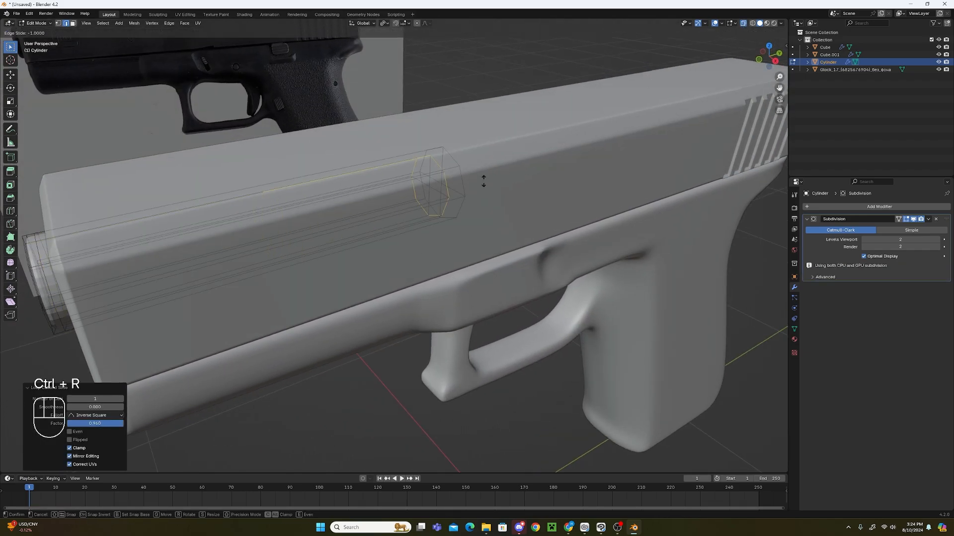
{"action": "left_click", "coordinate": [474, 183]}
{"action": "key", "text": "ctrl+r"}
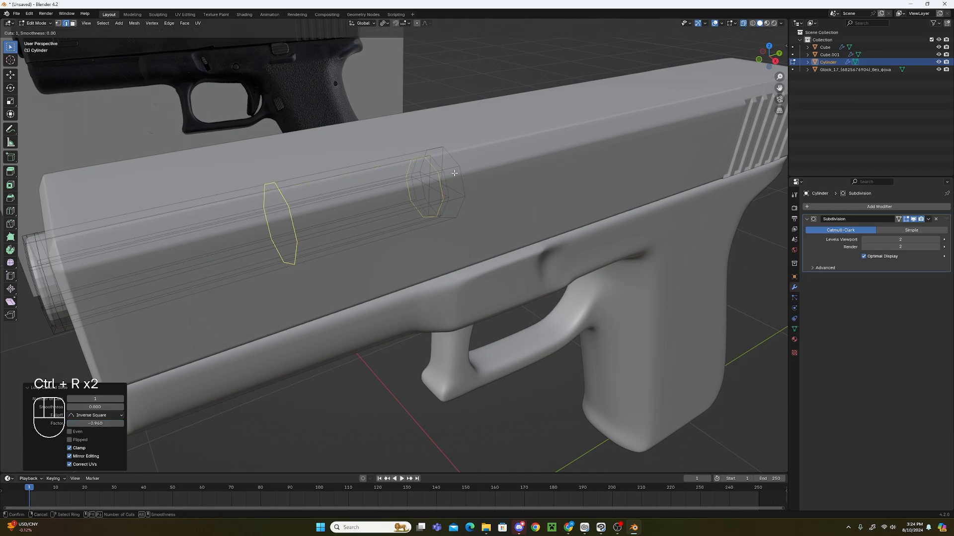
{"action": "left_click", "coordinate": [454, 172]}
{"action": "left_click", "coordinate": [518, 156]}
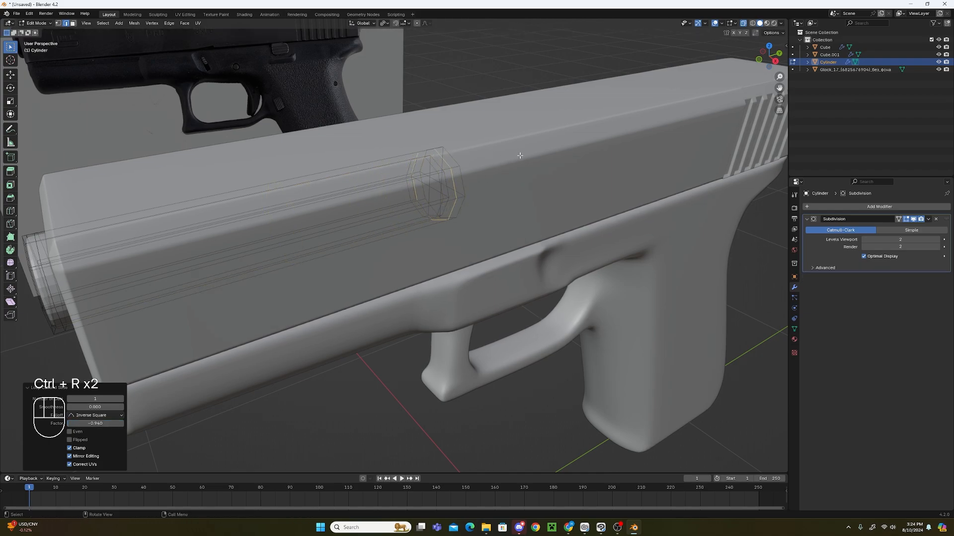
Add one supporting loop cut inside the bore close to the muzzle opening.
{"action": "middle_click_drag", "start_coordinate": [517, 199], "coordinate": [567, 189]}
{"action": "scroll", "coordinate": [366, 215], "scroll_direction": "up", "scroll_amount": 4}
{"action": "key", "text": "ctrl+r"}
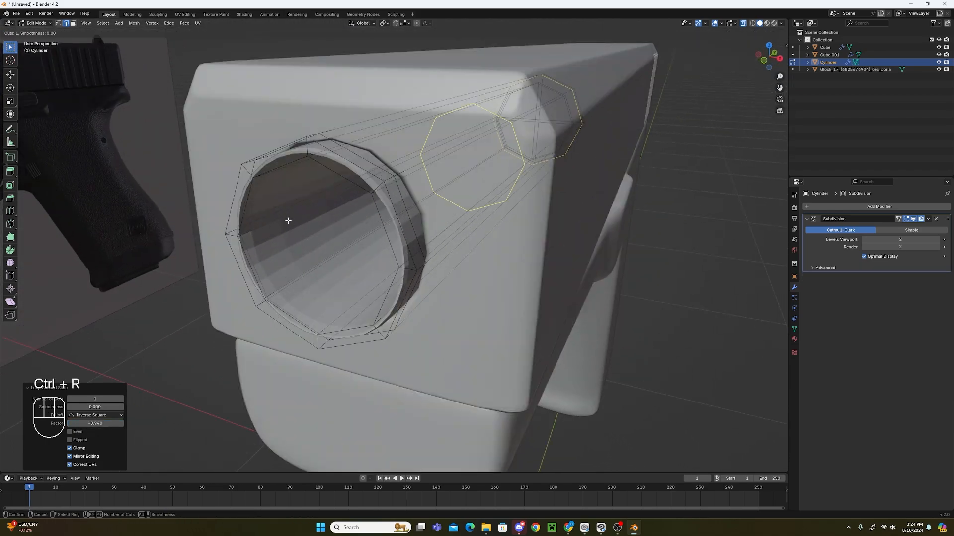
{"action": "left_click", "coordinate": [287, 215]}
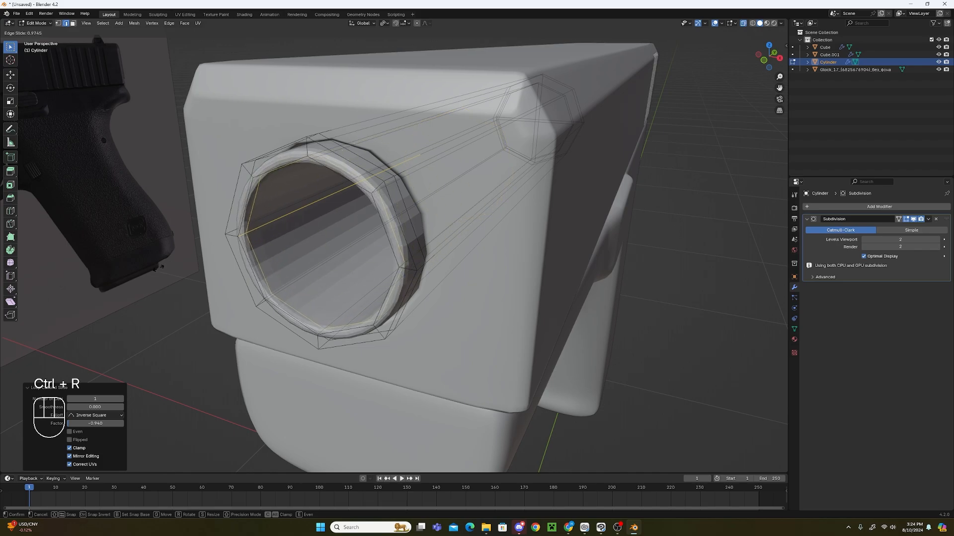
{"action": "left_click", "coordinate": [157, 269]}
Add two evenly spaced loop cuts on the muzzle's front rim, then return to Object Mode and deselect the barrel.
{"action": "key", "text": "ctrl+r"}
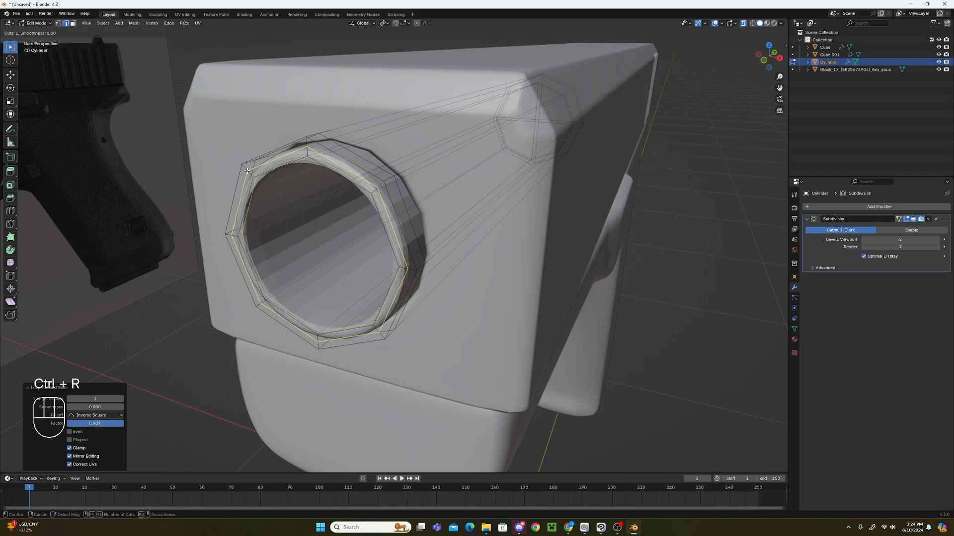
{"action": "left_click", "coordinate": [246, 170]}
{"action": "right_click", "coordinate": [442, 235]}
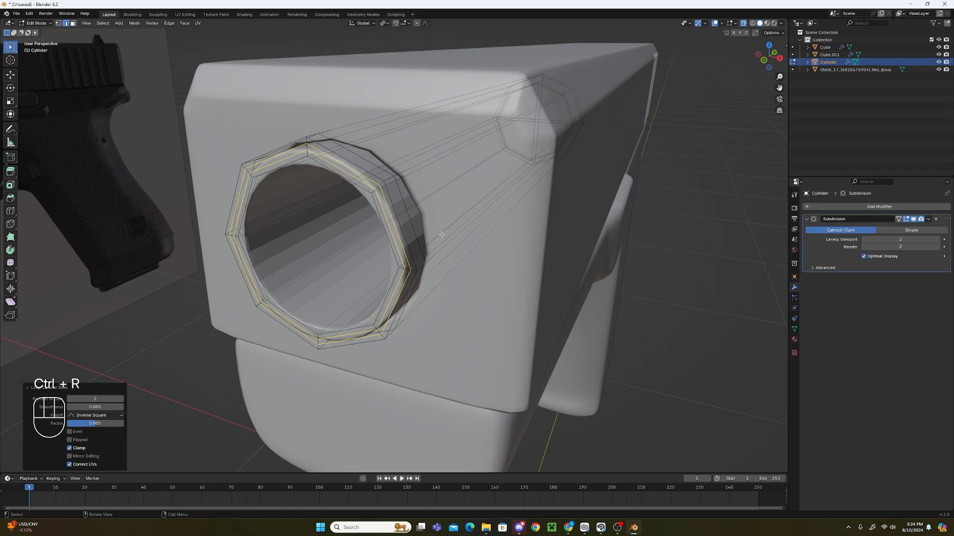
{"action": "left_click", "coordinate": [43, 24]}
{"action": "left_click", "coordinate": [39, 32]}
{"action": "left_click", "coordinate": [673, 224]}
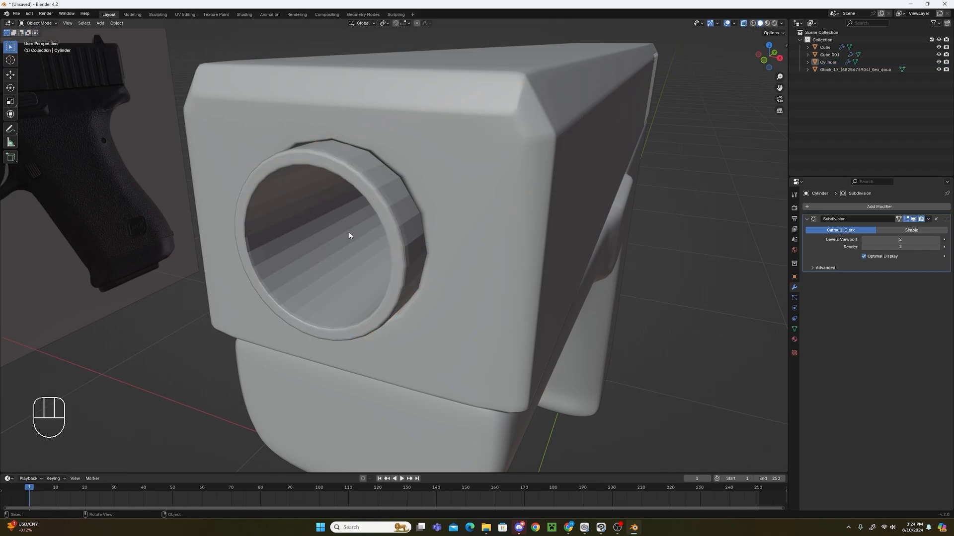
Apply Shade Smooth to the barrel and deselect it.
{"action": "left_click", "coordinate": [349, 234]}
{"action": "scroll", "coordinate": [497, 263], "scroll_direction": "down", "scroll_amount": 3}
{"action": "scroll", "coordinate": [497, 267], "scroll_direction": "down", "scroll_amount": 3}
{"action": "key", "text": "s"}
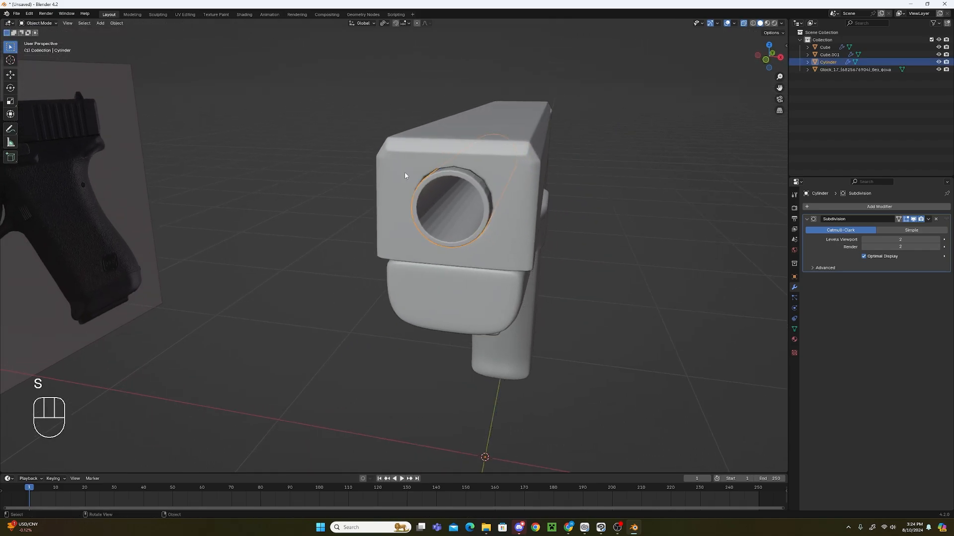
{"action": "left_click", "coordinate": [117, 23]}
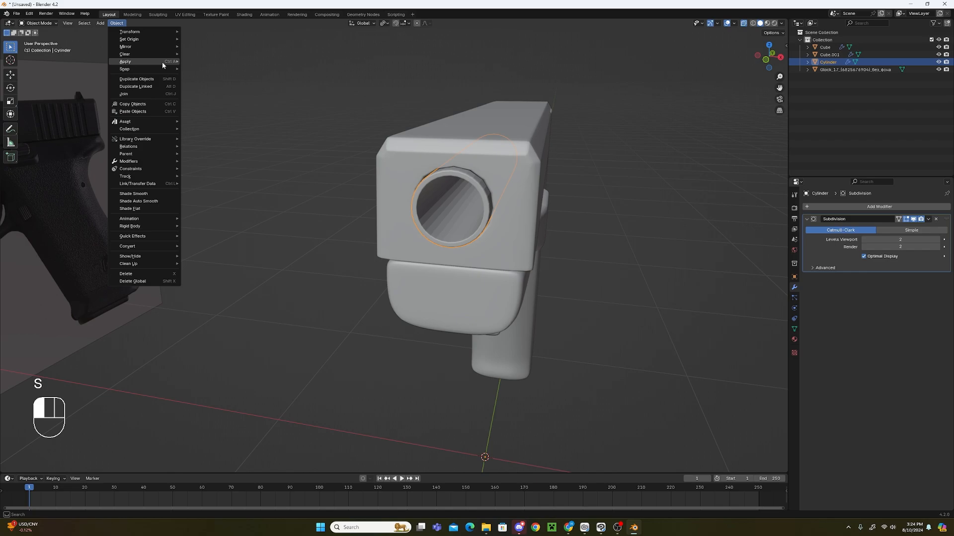
{"action": "left_click", "coordinate": [151, 193]}
{"action": "left_click", "coordinate": [583, 267]}
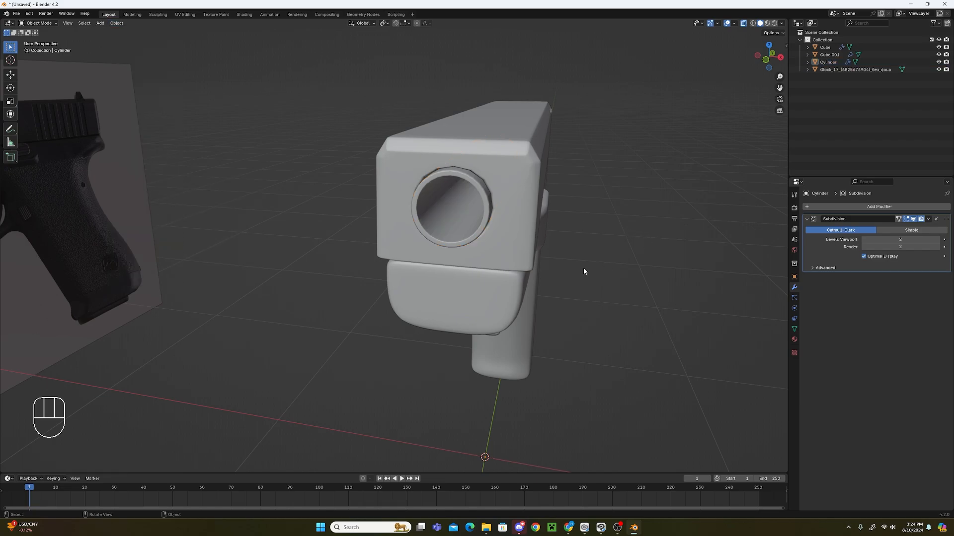
Temporarily pull the slide back along the Y axis to check the smoothed barrel, then cancel the move.
{"action": "middle_click_drag", "start_coordinate": [583, 267], "coordinate": [348, 219]}
{"action": "left_click", "coordinate": [347, 218]}
{"action": "key", "text": "g"}
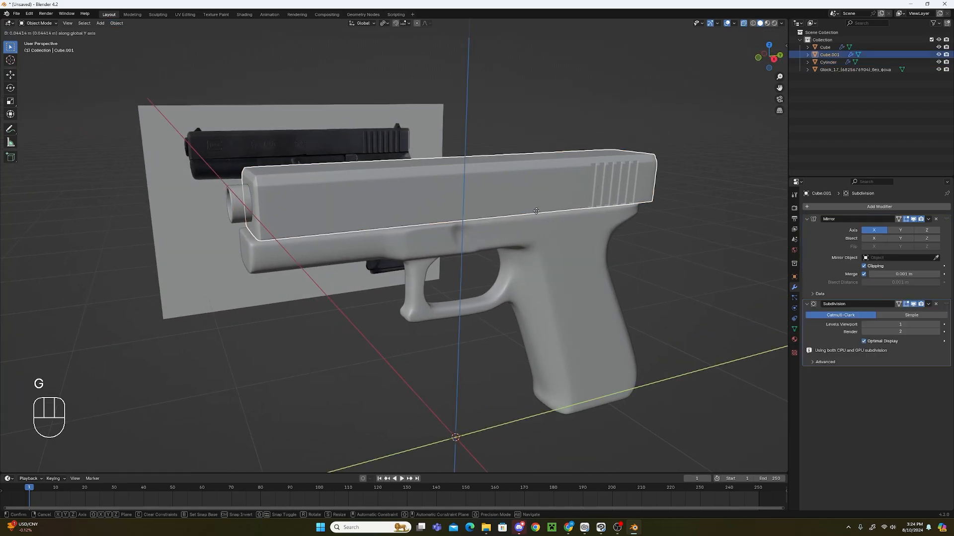
{"action": "key", "text": "y"}
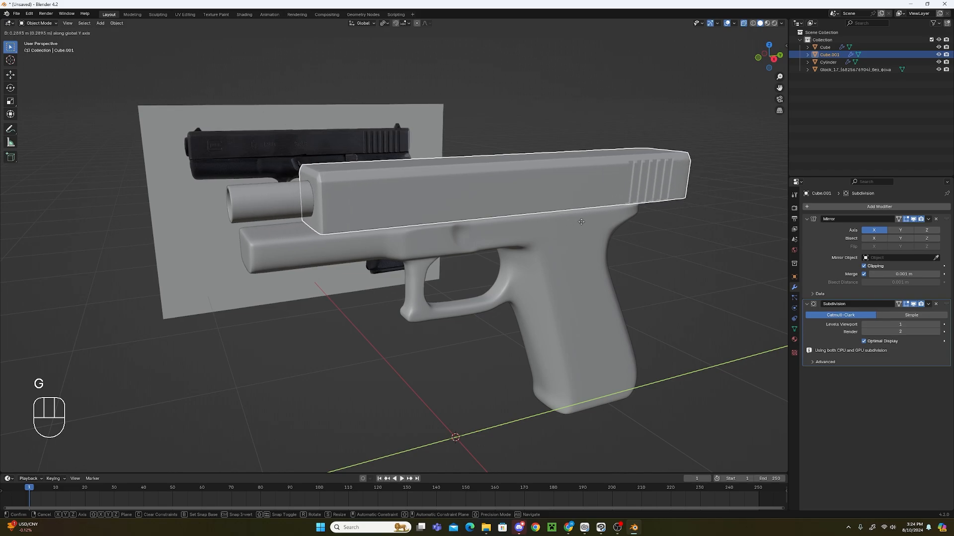
{"action": "right_click", "coordinate": [569, 215]}
Select the pistol's frame and slide together.
{"action": "left_click", "coordinate": [396, 239]}
{"action": "left_click", "coordinate": [478, 194], "text": "shift"}
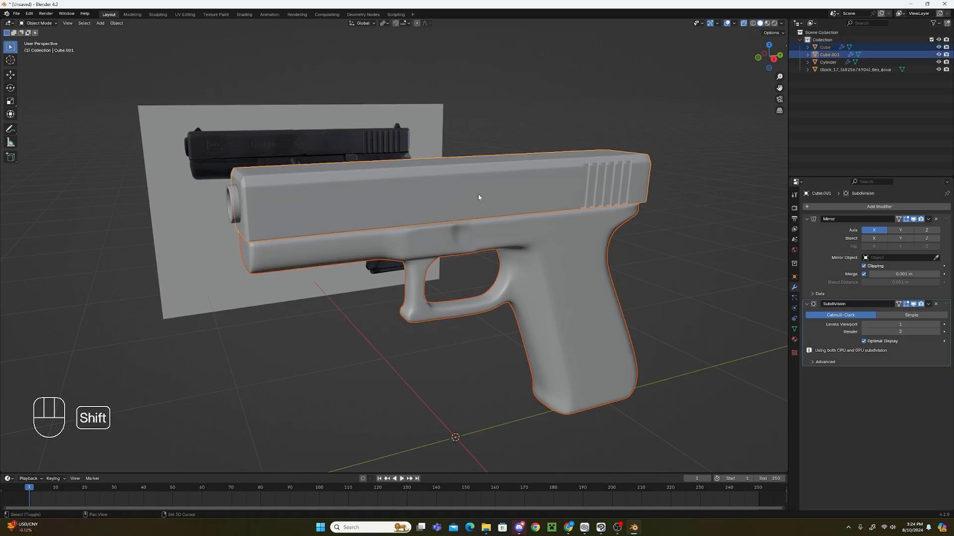